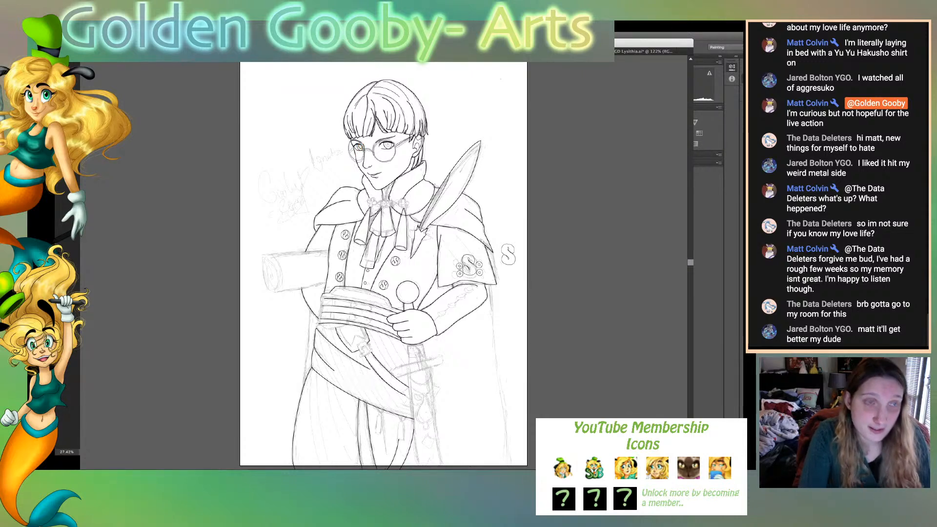
- Trace the inner iris ring of the character's far eye with a curved path over the sketch
key(super+plus)
key(super+plus)
key(super+plus)
key(super+plus)
key(super+plus)
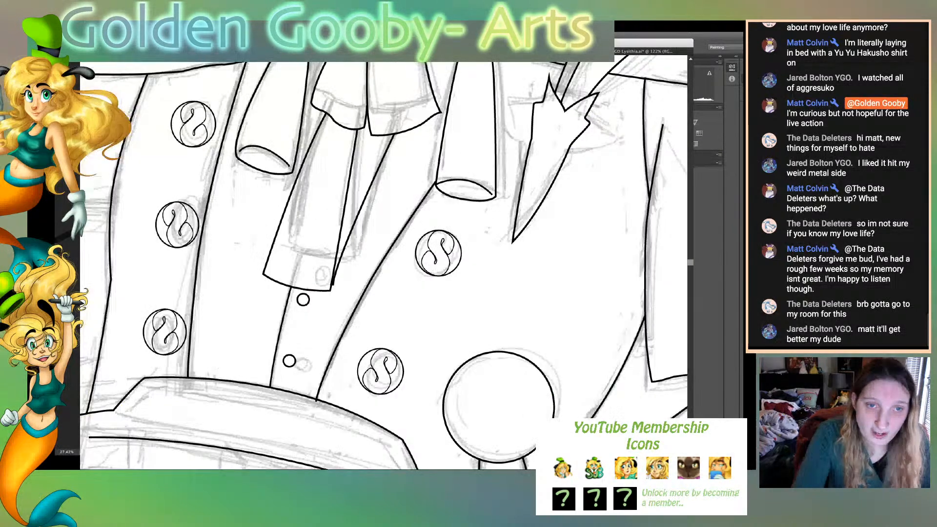
scroll(383, 262, up, 5)
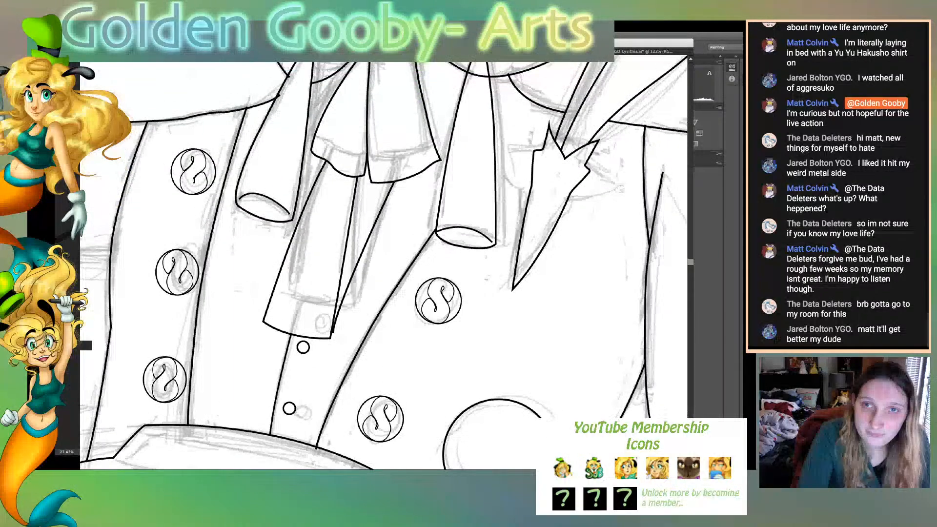
scroll(302, 433, up, 6)
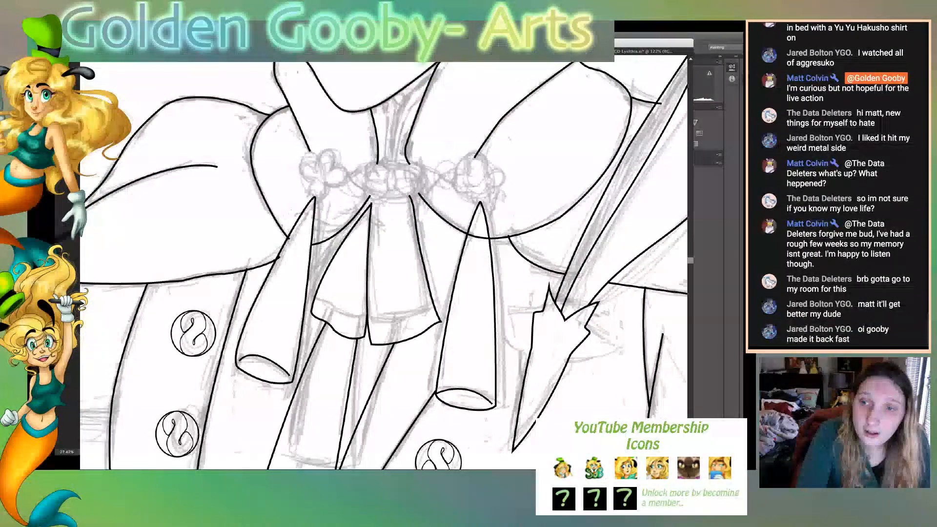
scroll(383, 266, up, 6)
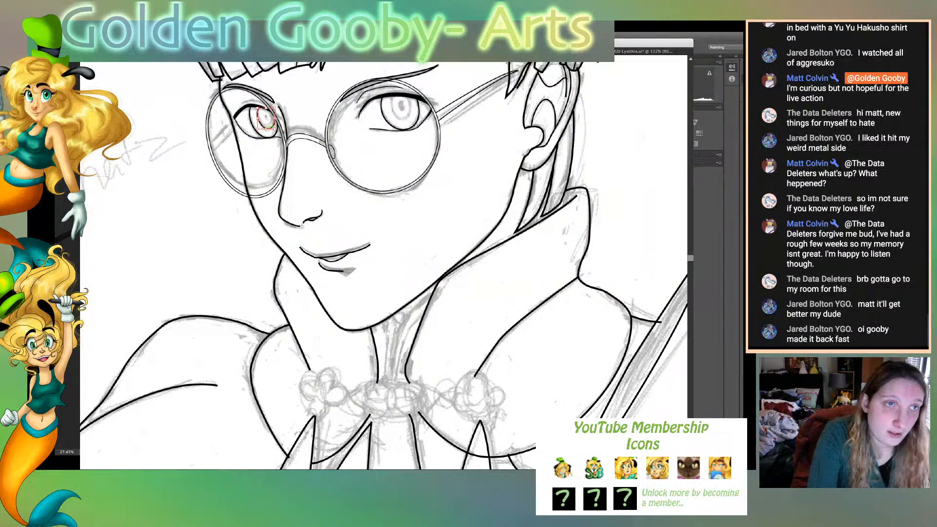
click(266, 118)
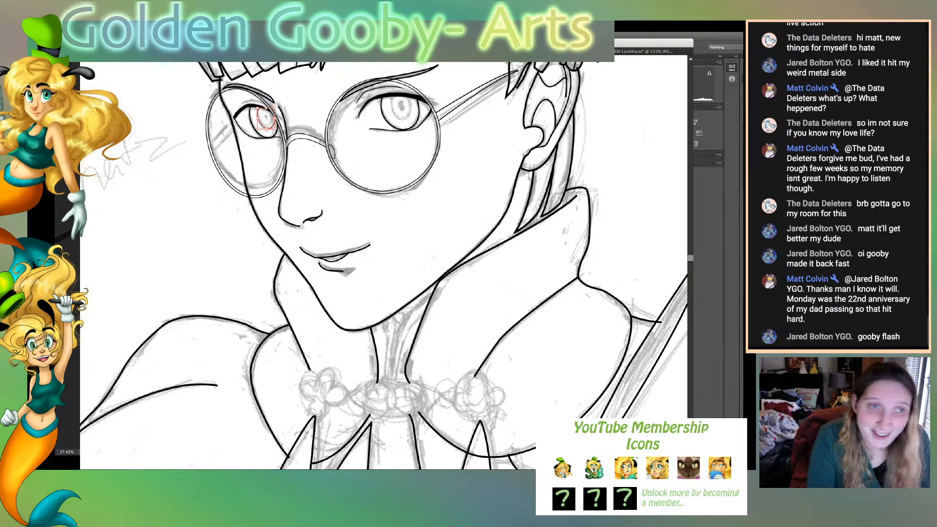
key(b)
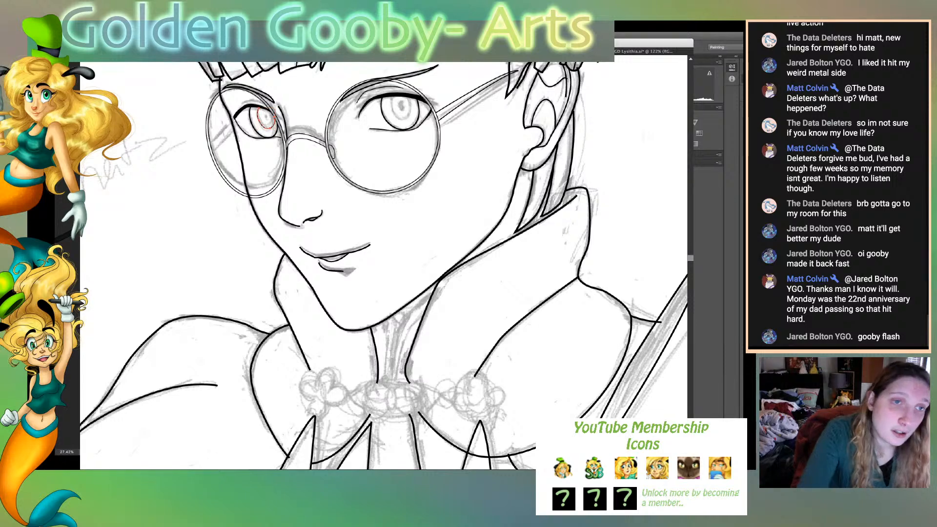
- Trace the inner iris ring of the near eye as a curved path starting and ending at the upper lash line
key(ctrl+plus)
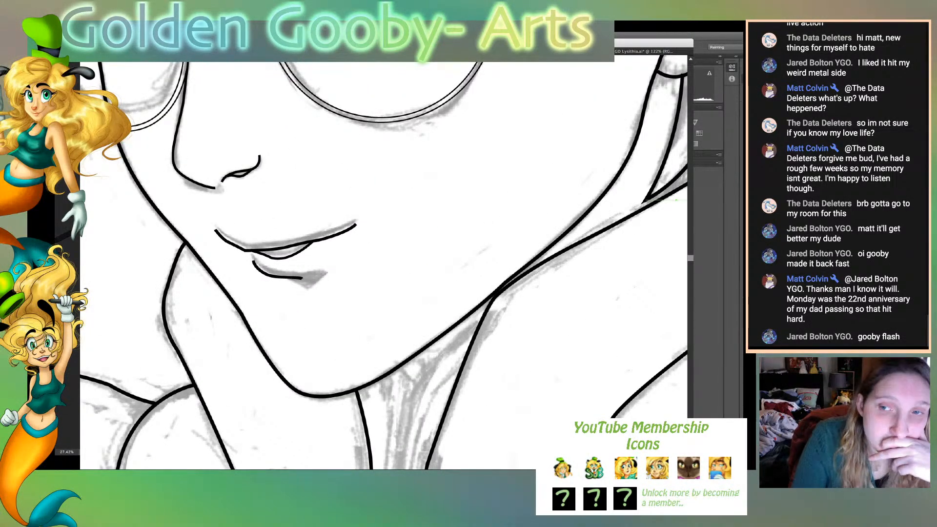
scroll(384, 262, up, 3)
scroll(403, 69, up, 5)
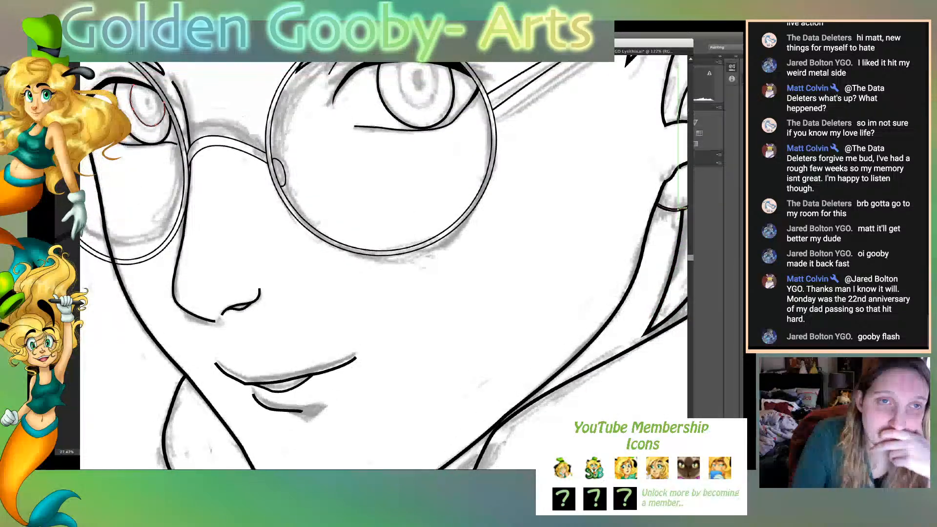
click(403, 70)
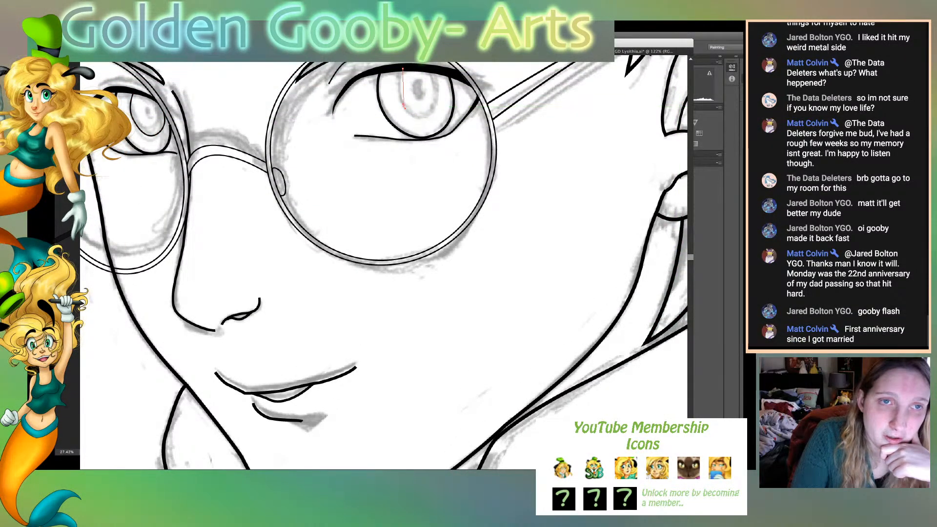
mouse_move(404, 106)
mouse_down()
mouse_move(414, 126)
mouse_move(439, 112)
mouse_move(436, 80)
mouse_up()
click(404, 106)
click(425, 116)
click(425, 116)
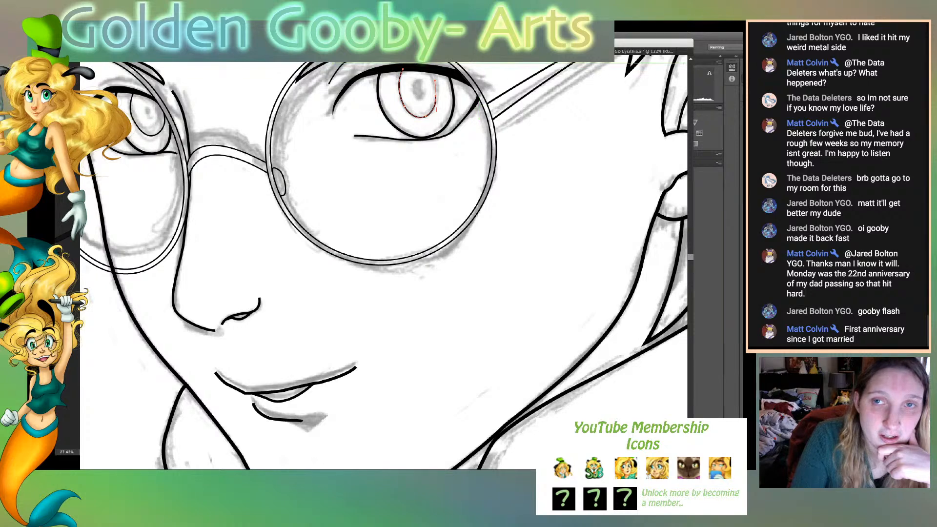
scroll(436, 151, up, 3)
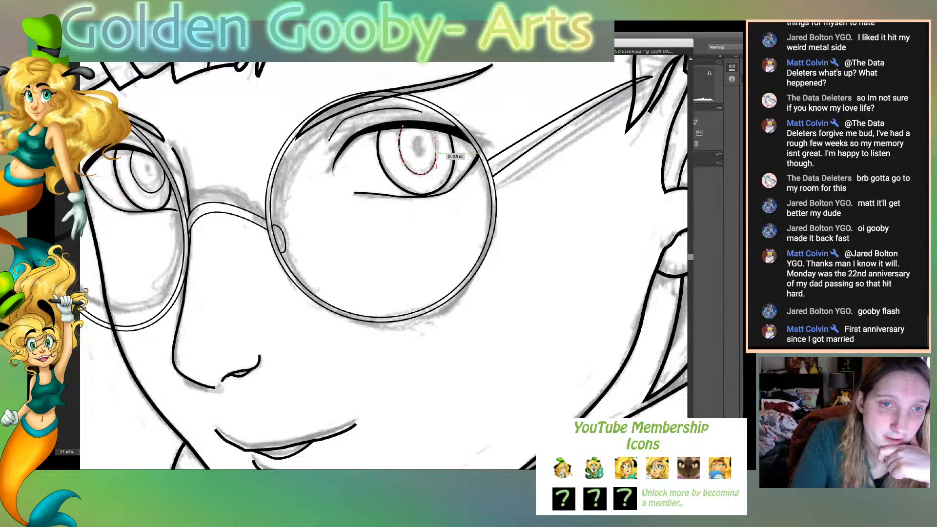
drag(426, 125, 413, 114)
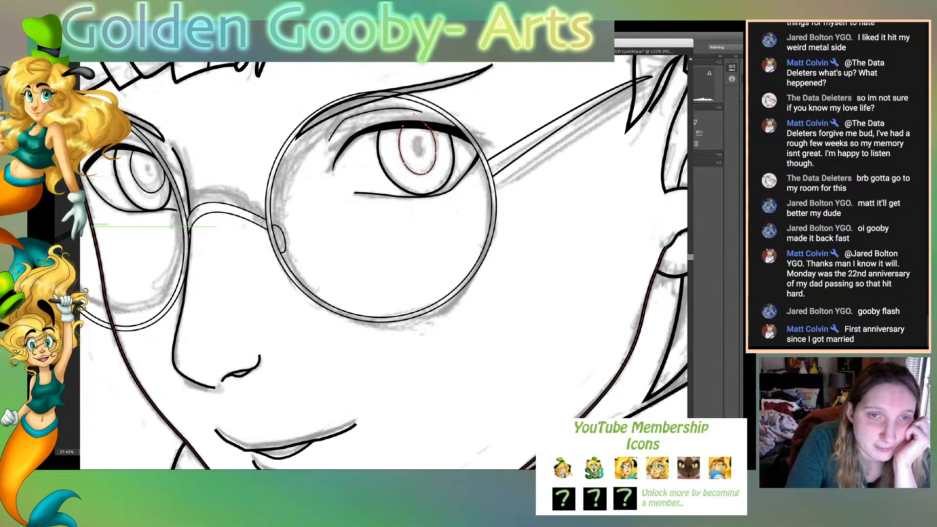
click(436, 153)
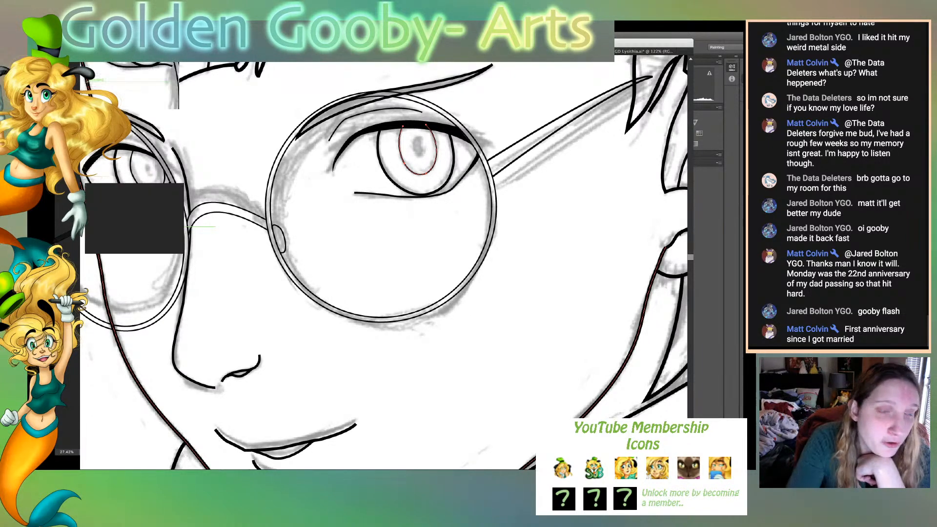
- Draw an elliptical pupil inside the near eye's inner iris ring, tilt it slightly and swap its fill and stroke to make it solid black
drag(412, 137, 426, 157)
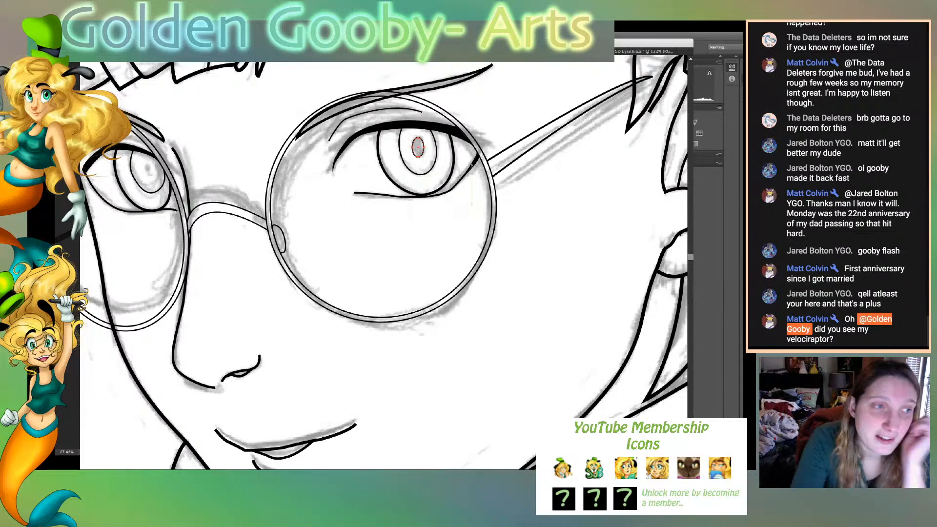
key(v)
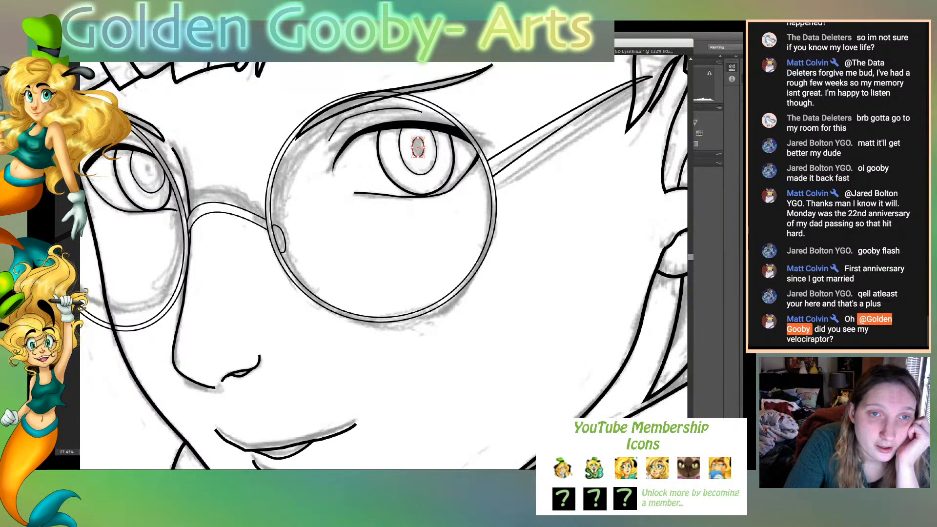
drag(427, 137, 426, 133)
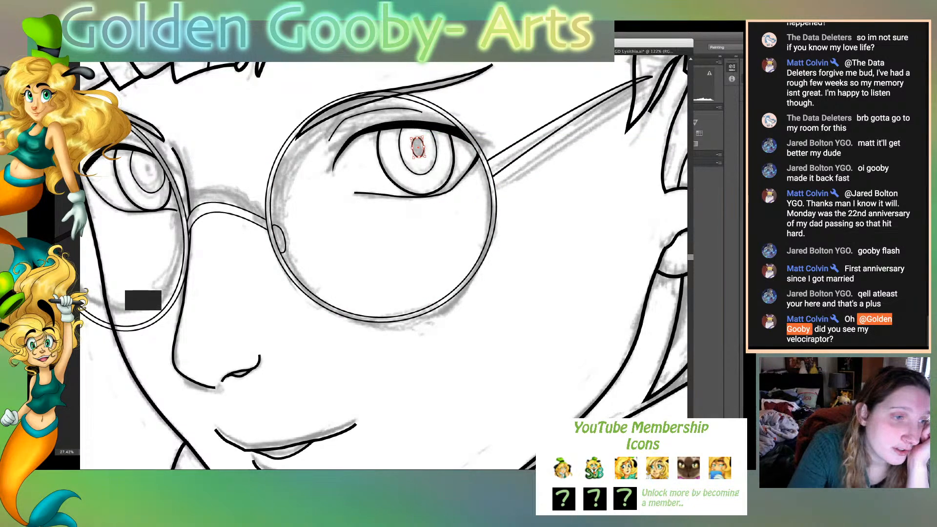
key(shift+x)
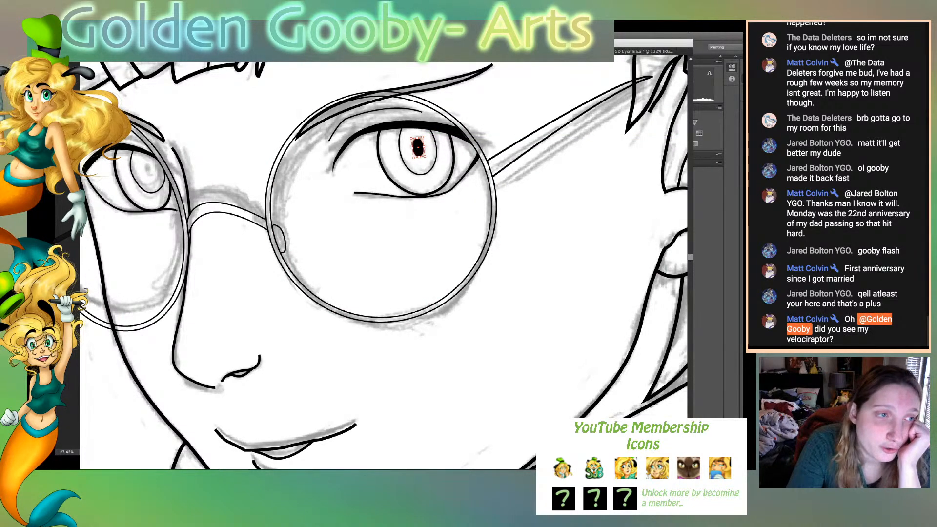
- Draw a smaller black elliptical pupil beside the glasses and move it into the centre of the far eye's iris
key(super+shift+a)
drag(237, 127, 243, 137)
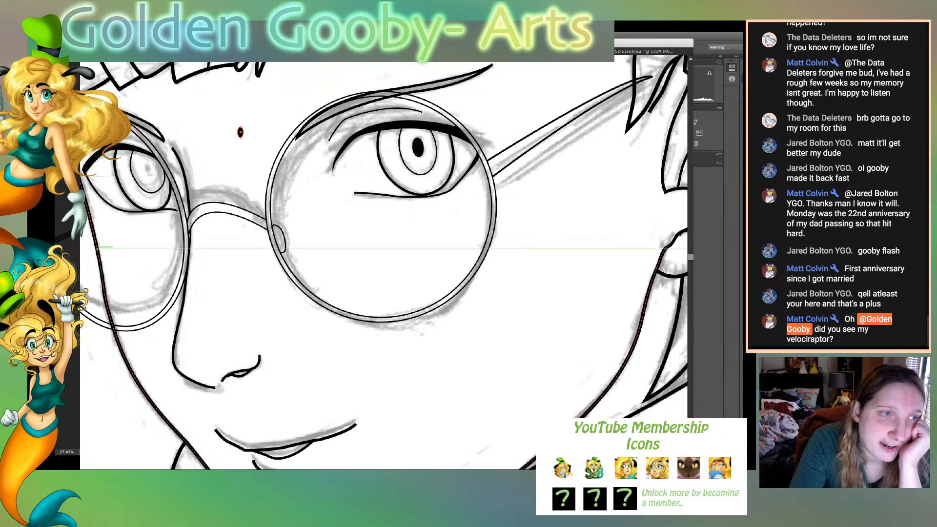
key(v)
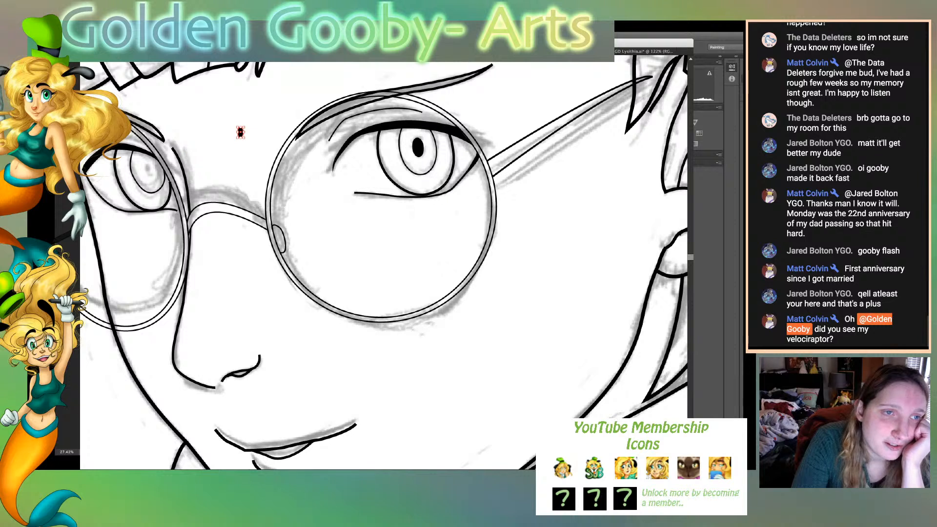
drag(242, 132, 152, 170)
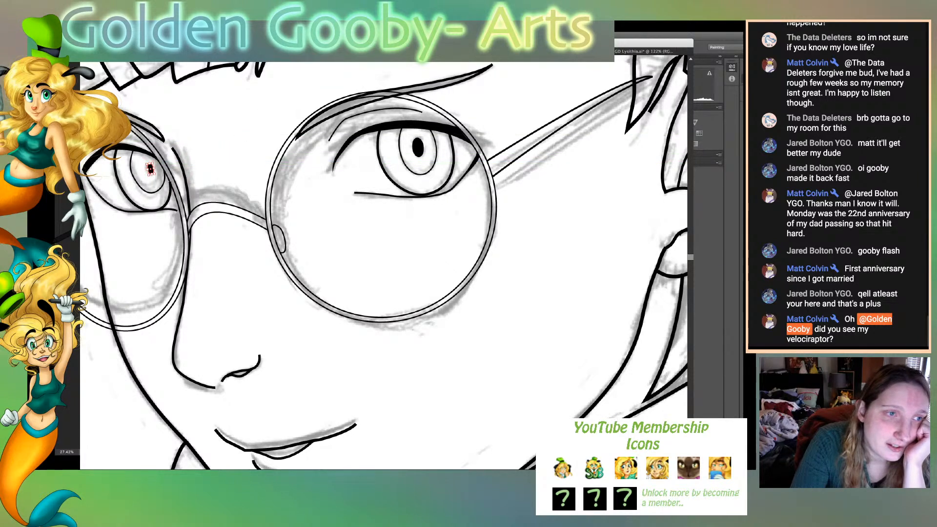
click(214, 176)
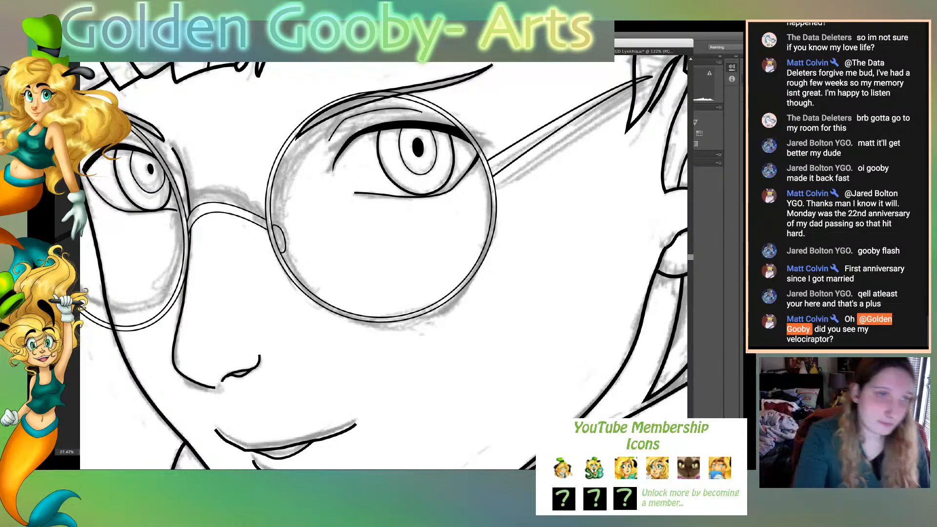
click(140, 187)
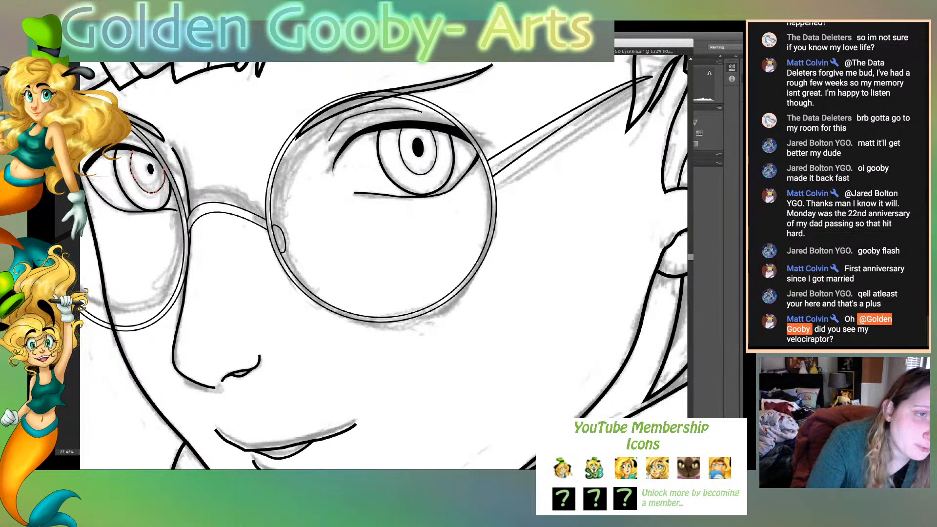
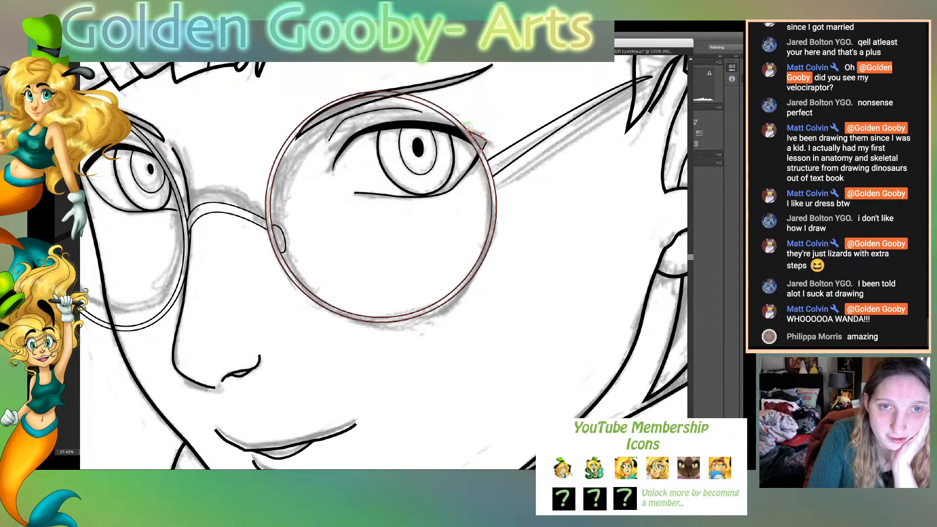
- Make the small triangular lash shape at the near eye's outer corner solid black by swapping its fill and stroke
click(467, 130)
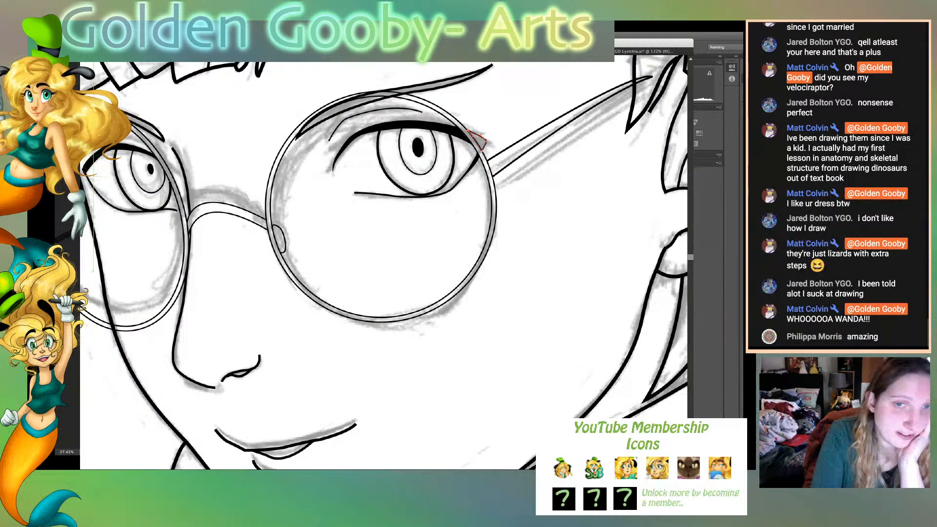
key(shift+x)
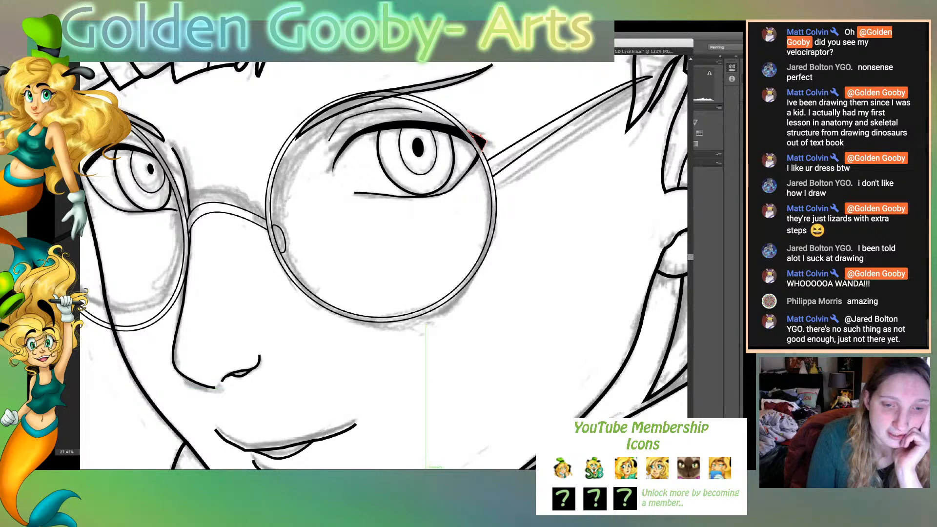
- Refine the far eye's outer corner at the upper lash tip and adjust both ends of its lower lid line
scroll(383, 262, left, 5)
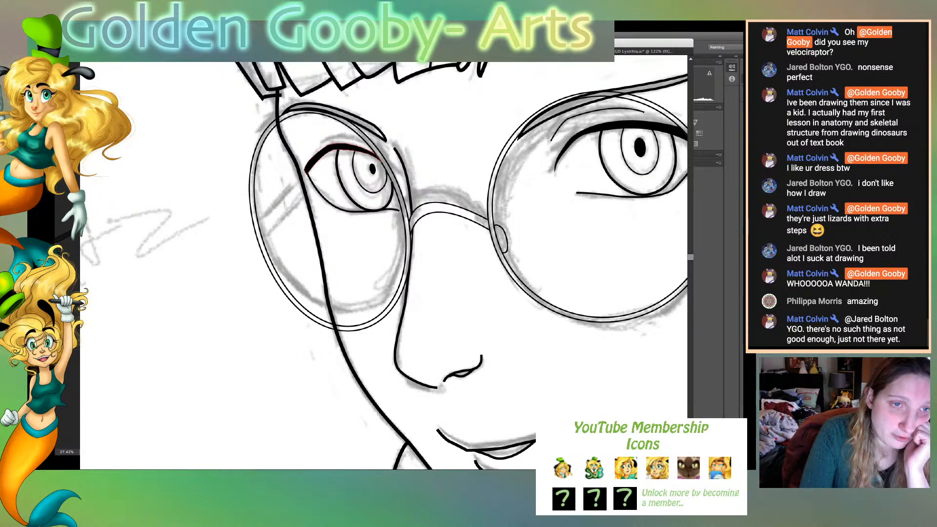
click(310, 166)
key(p)
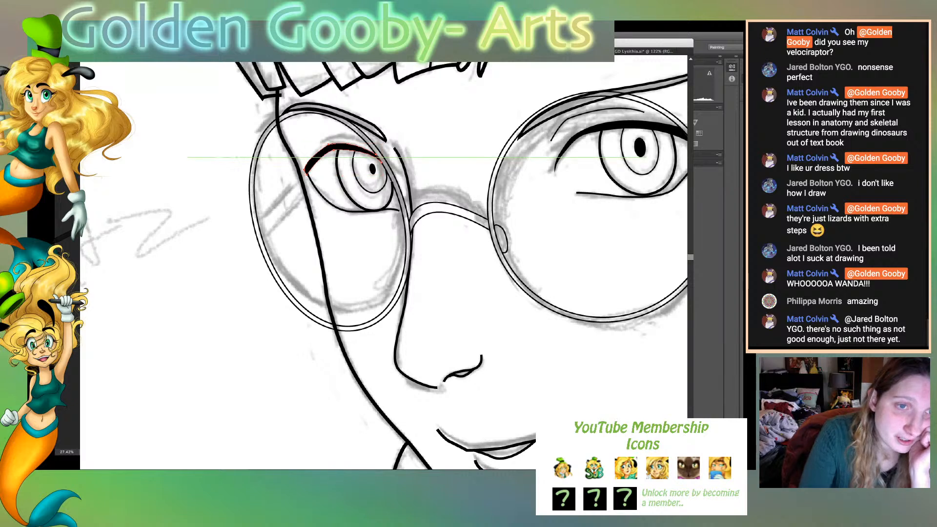
click(306, 174)
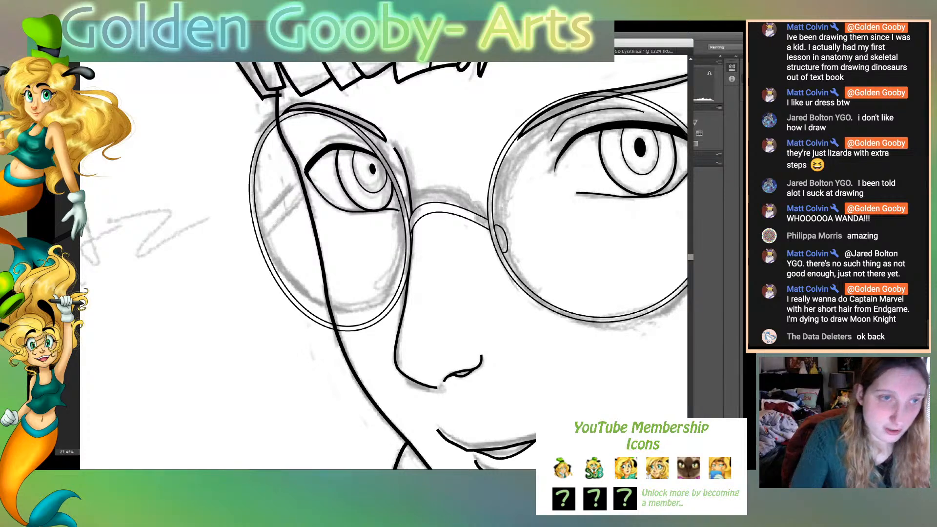
key(ctrl+equal)
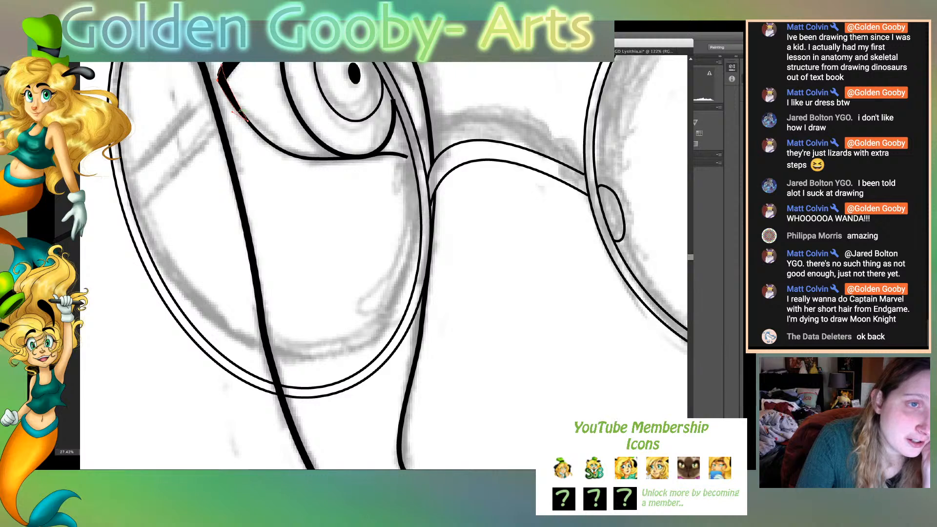
drag(218, 80, 217, 76)
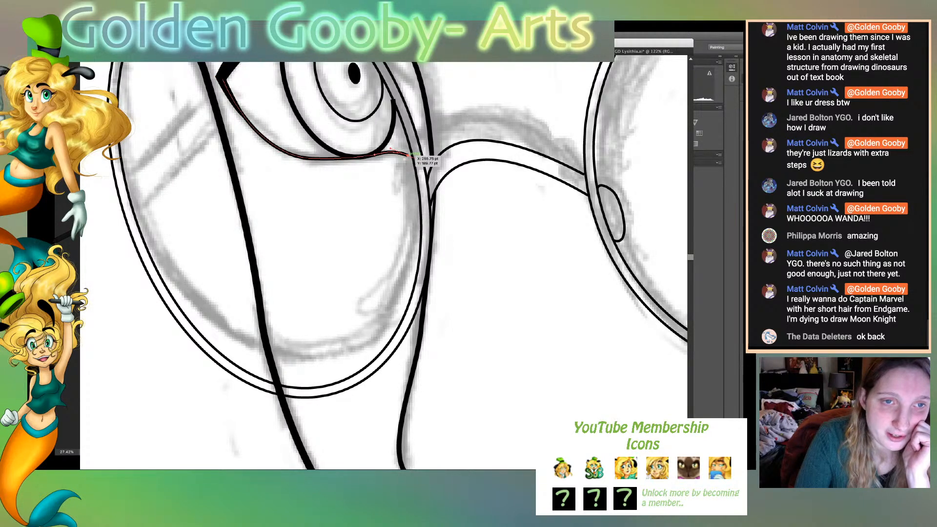
drag(408, 155, 410, 157)
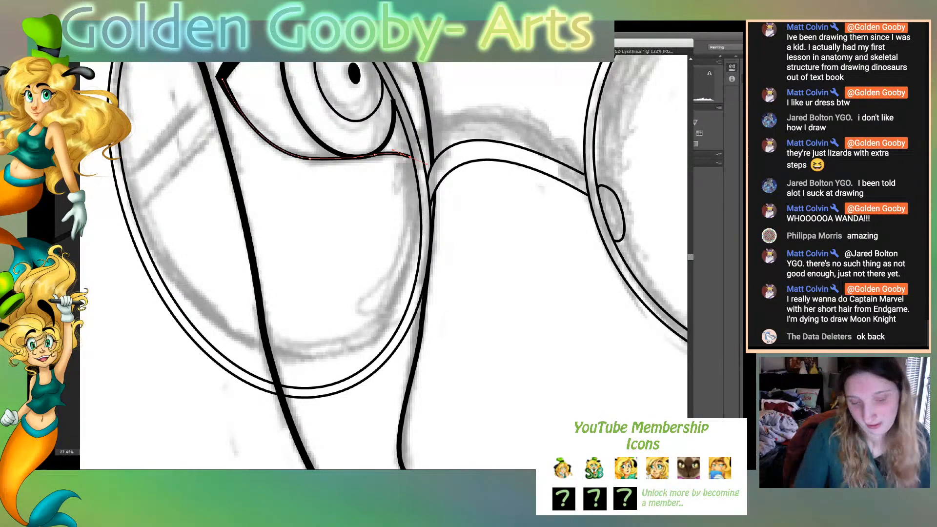
- Deselect the lid line and hide the sketch so only the clean line art shows on the whole page
key(v)
key(ctrl+0)
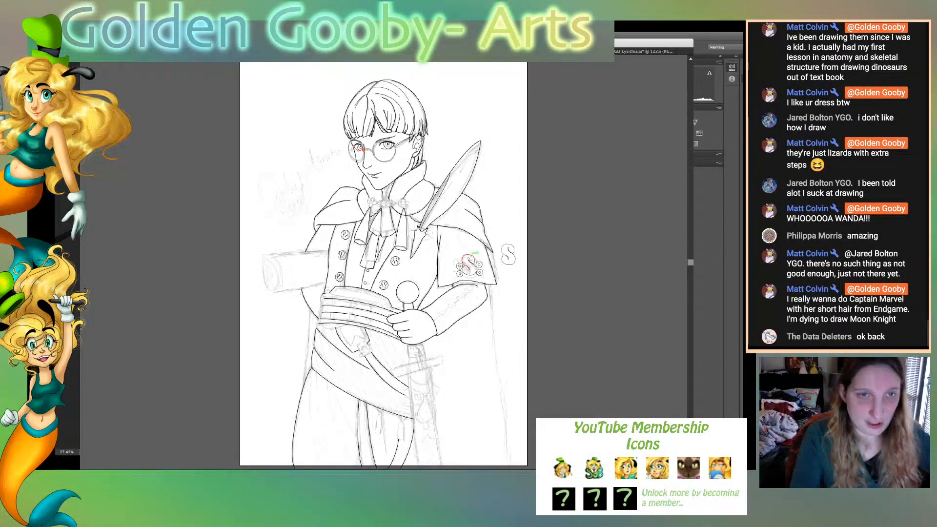
key(ctrl+shift+a)
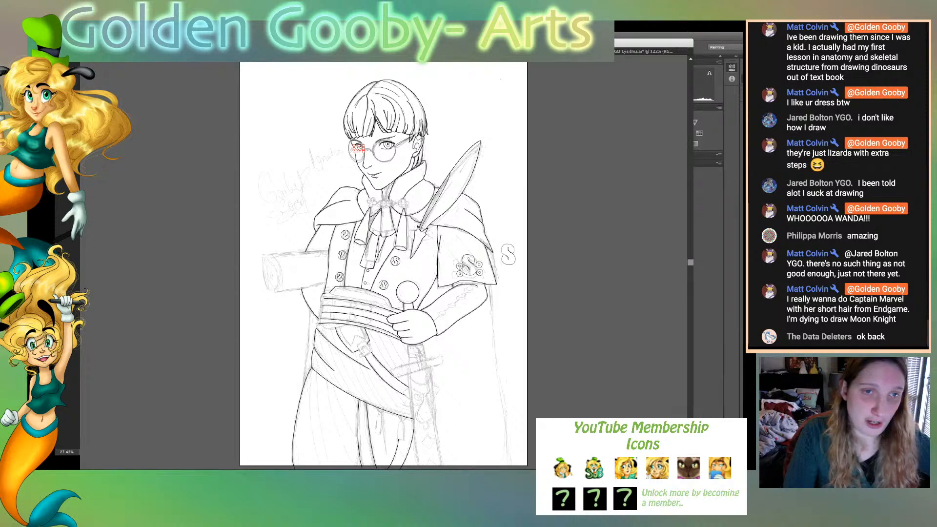
key(ctrl+shift+w)
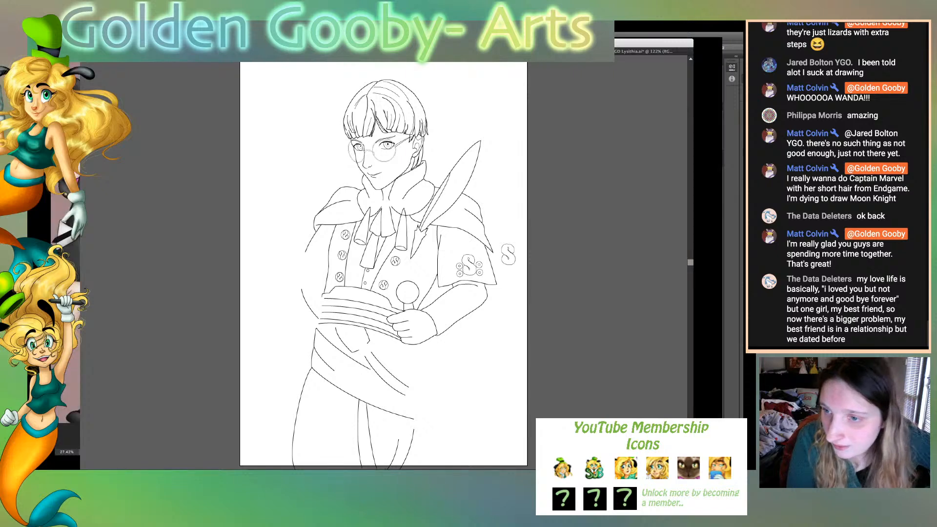
- Compare the Poison Ivy drawing's line art with its underlying sketch, and return to the character with round glasses
key(super+w)
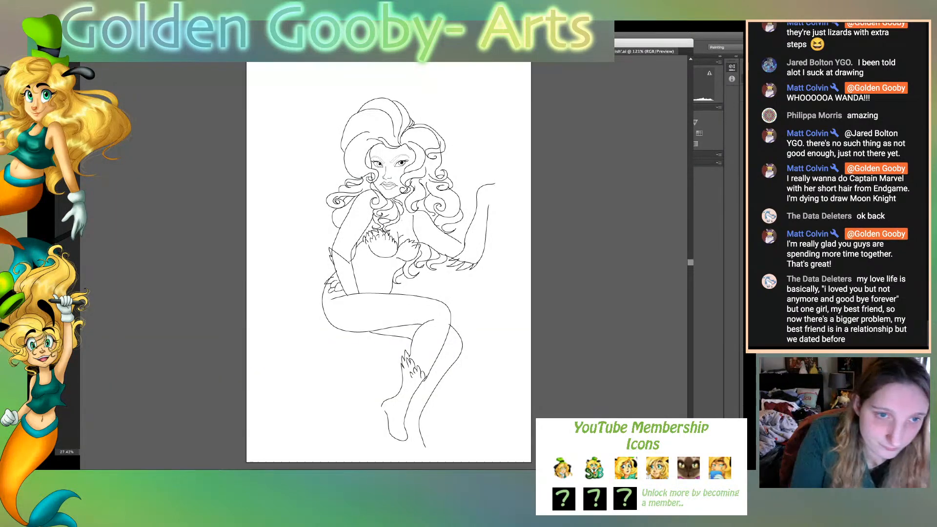
key(super+z)
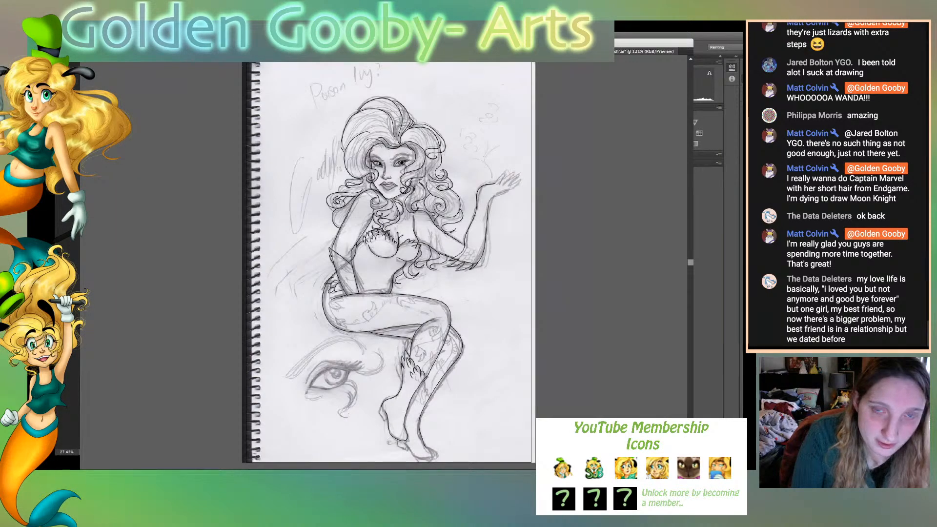
key(super+z)
key(super+shift+z)
key(super+z)
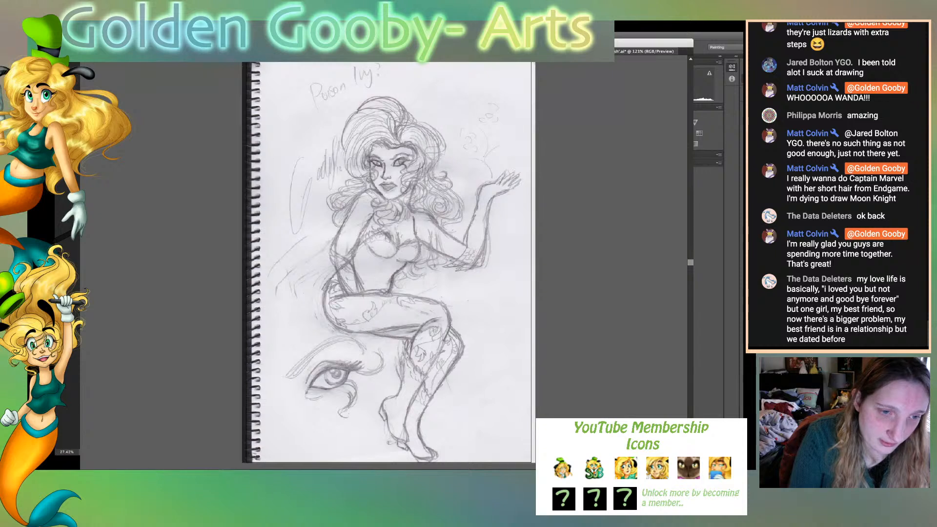
key(super+shift+z)
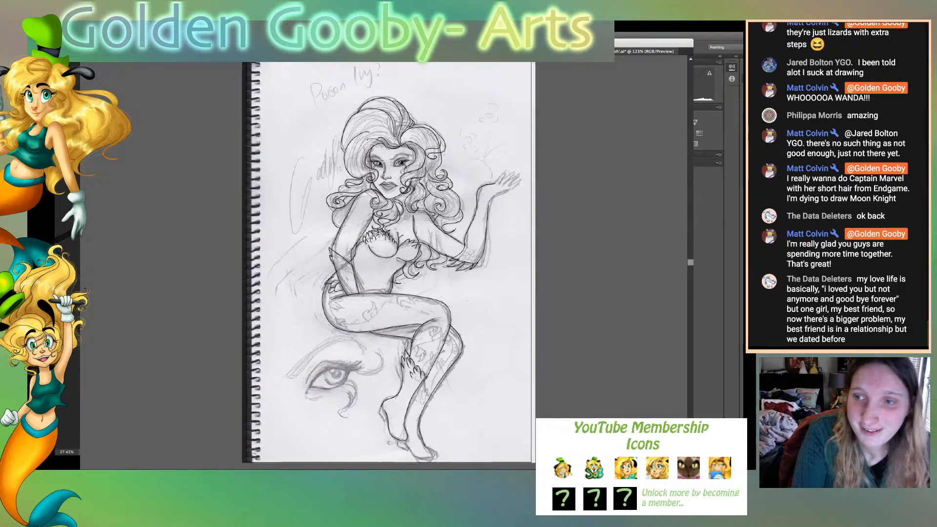
key(ctrl+Tab)
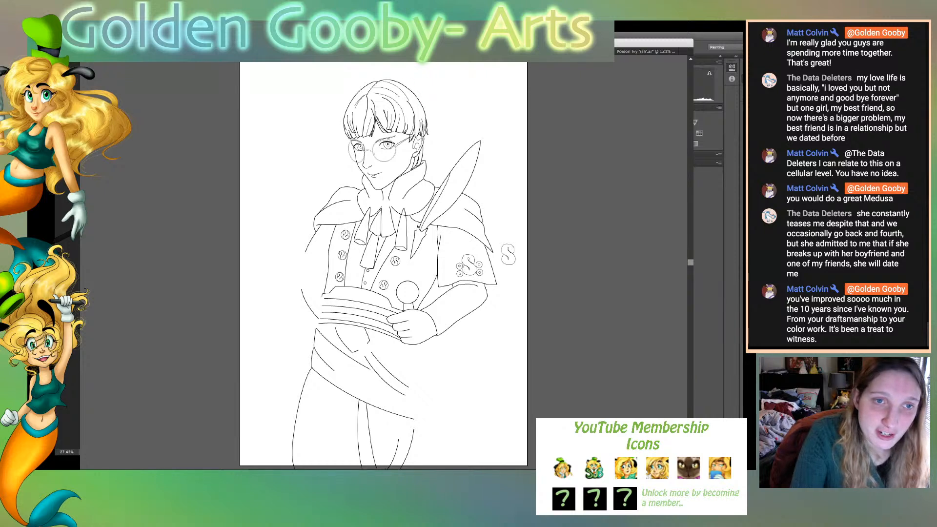
- Select the anchors along the back half of the character's head and hair and narrow them slightly toward the face
drag(400, 73, 438, 159)
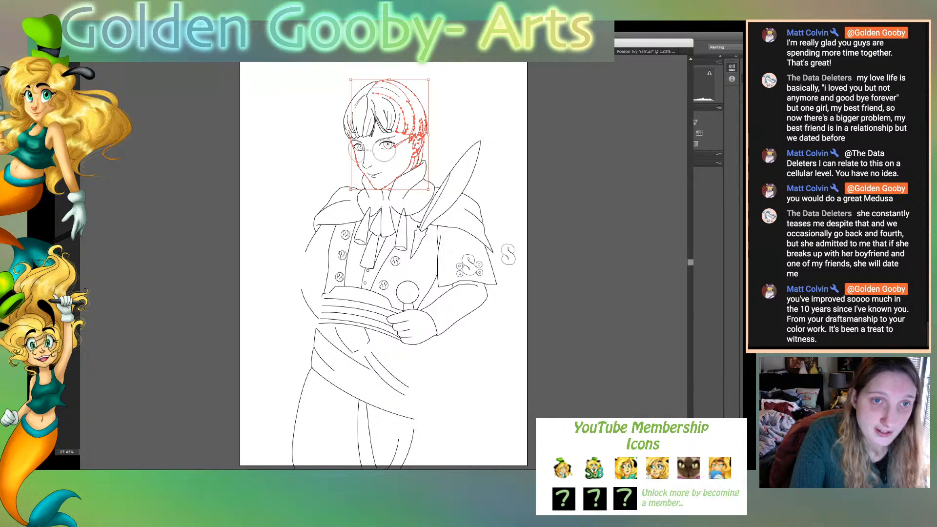
drag(428, 134, 425, 134)
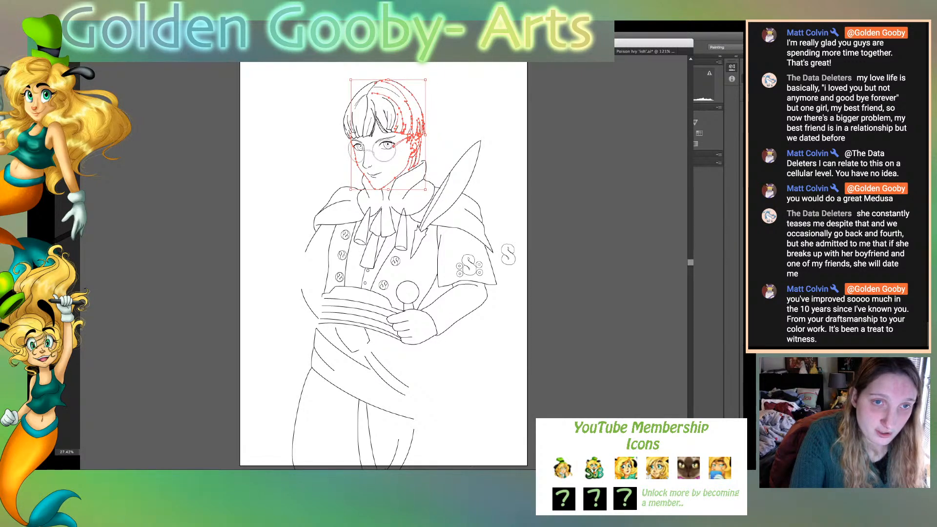
click(452, 139)
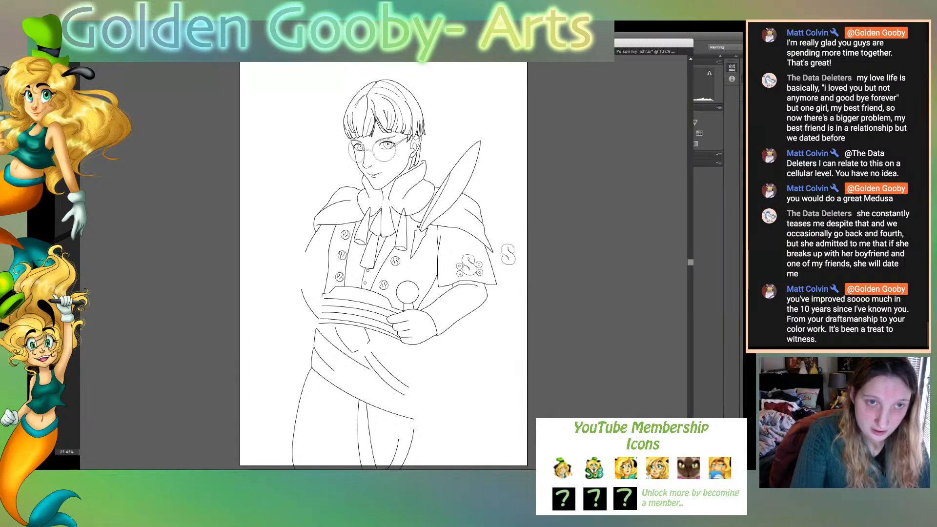
- Extend the collar's back edge toward the neck over the sketch and adjust the lower ends of the hair strands behind the ear
key(super+equal)
key(super+equal)
key(super+equal)
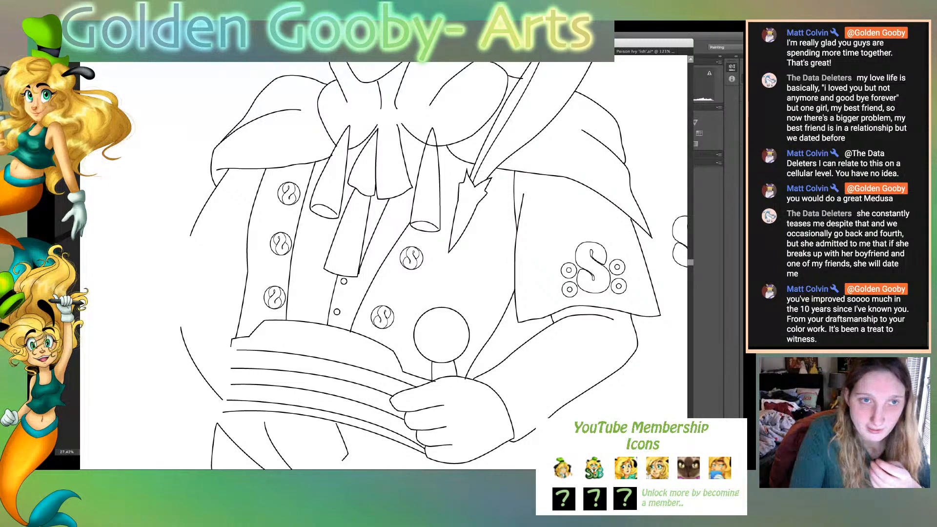
scroll(425, 266, up, 5)
scroll(424, 266, up, 6)
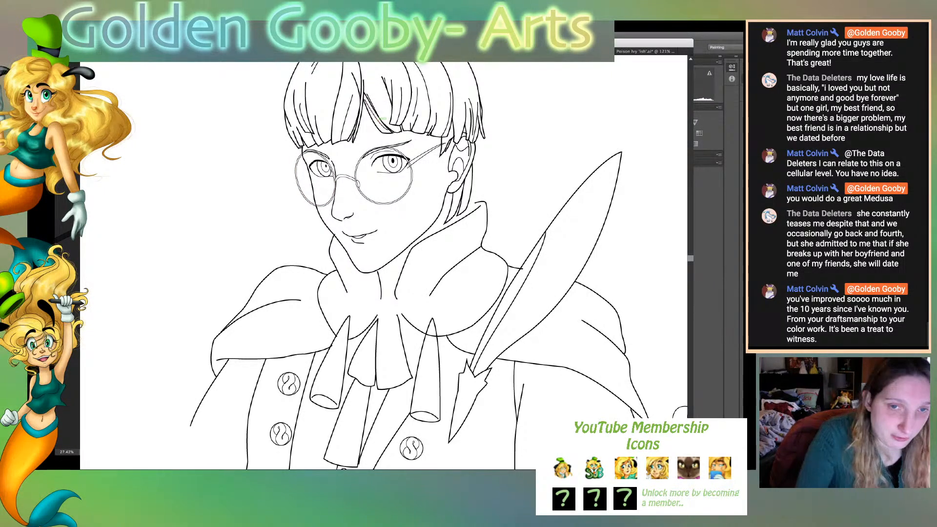
drag(483, 202, 469, 201)
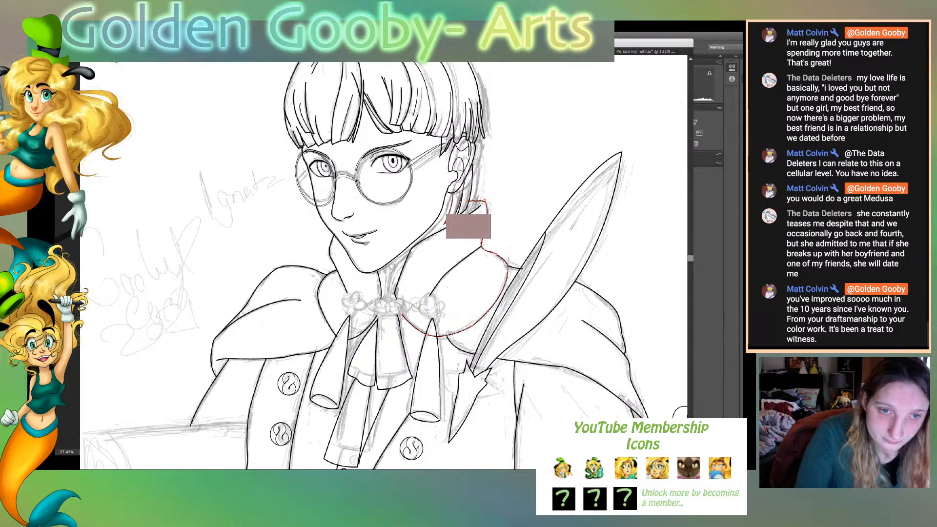
click(445, 223)
drag(445, 223, 454, 219)
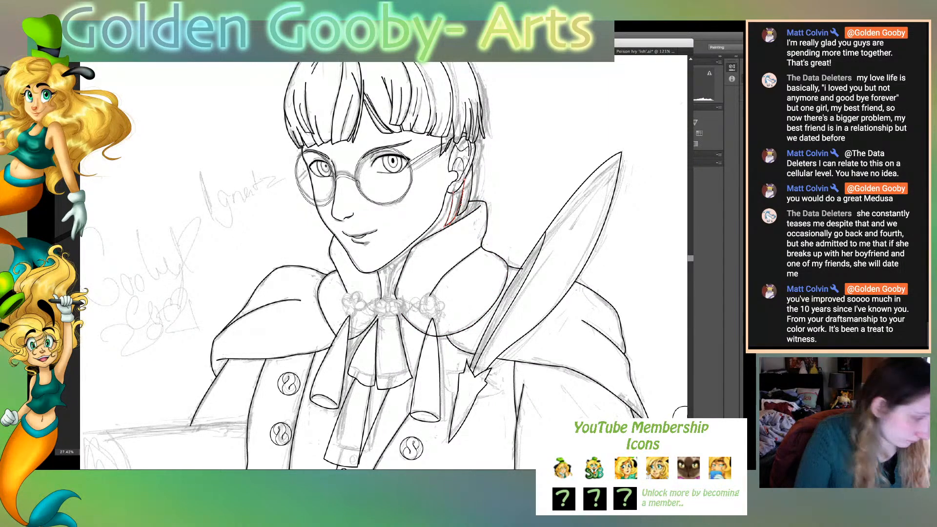
click(487, 205)
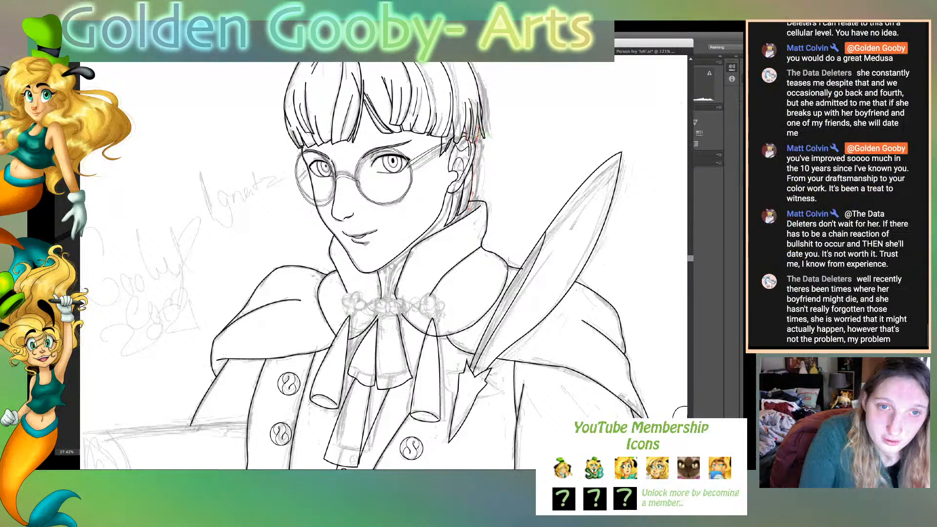
- Adjust the outer hair strand at the nape and the collar's back edge so the two lines meet
click(478, 117)
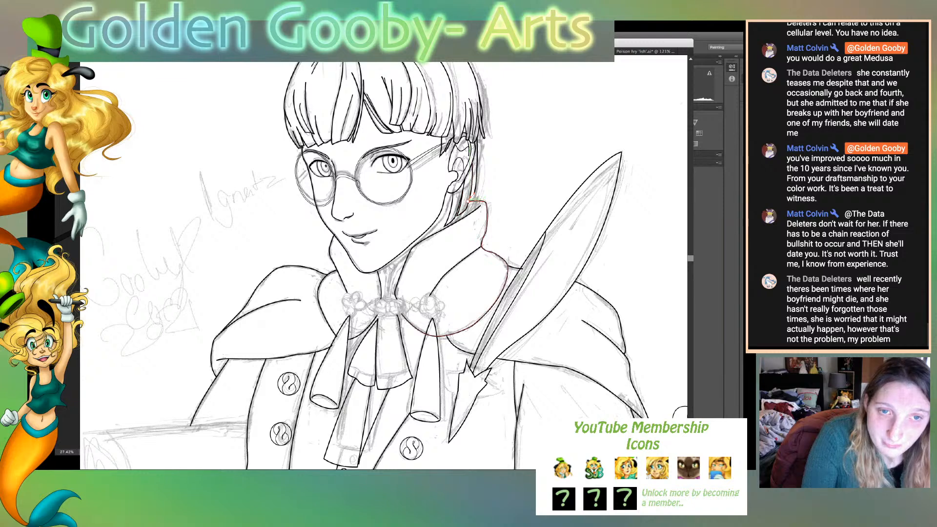
drag(474, 194, 467, 208)
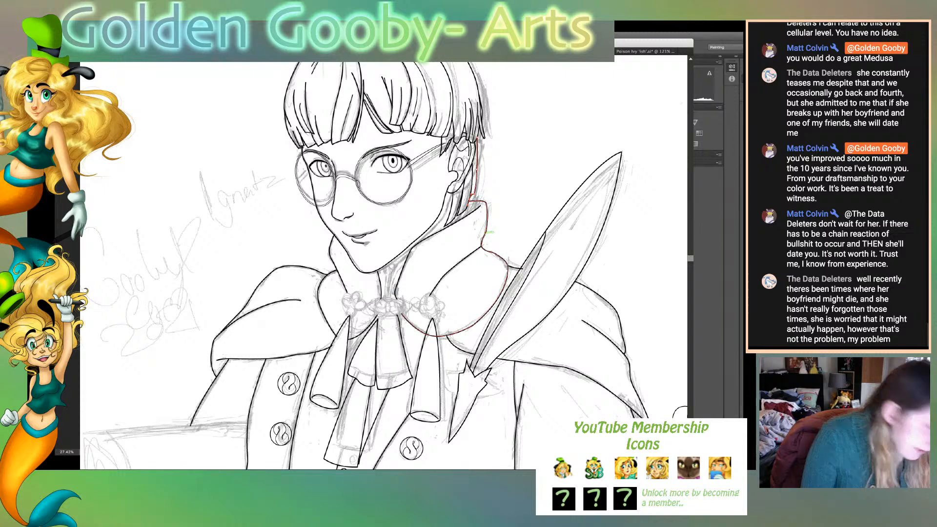
drag(470, 199, 471, 210)
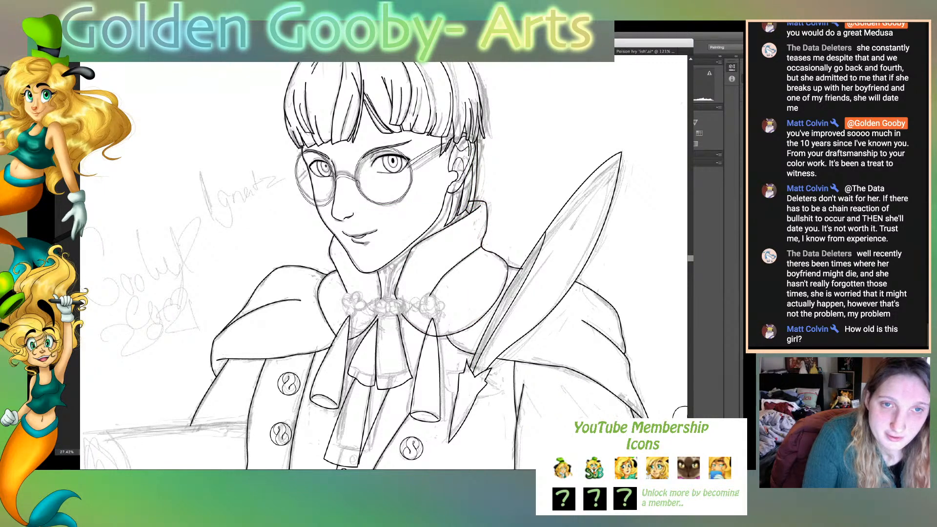
- Hide the sketch, shift the upper collar and its fold outward from the neck, and realign the collar's inner edge
key(super+shift+w)
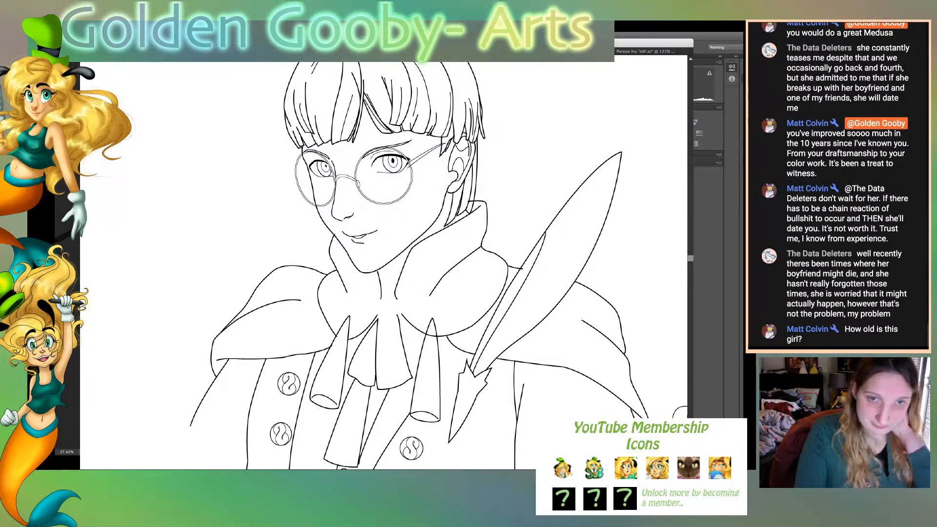
drag(480, 200, 500, 276)
drag(481, 246, 489, 239)
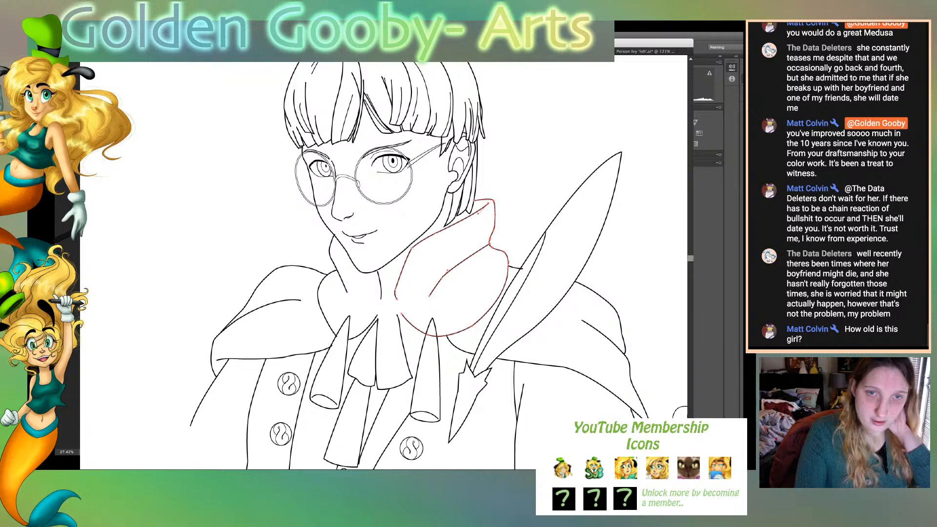
click(503, 202)
drag(489, 203, 485, 205)
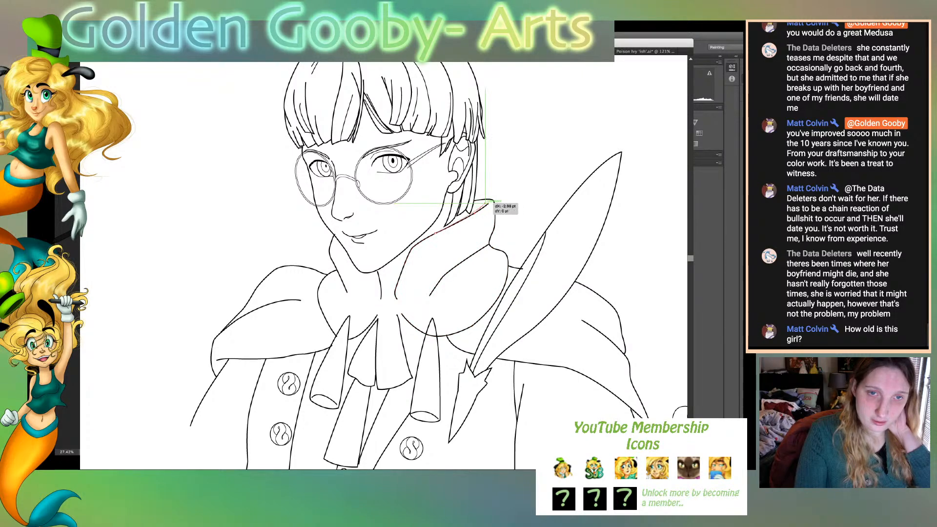
click(505, 202)
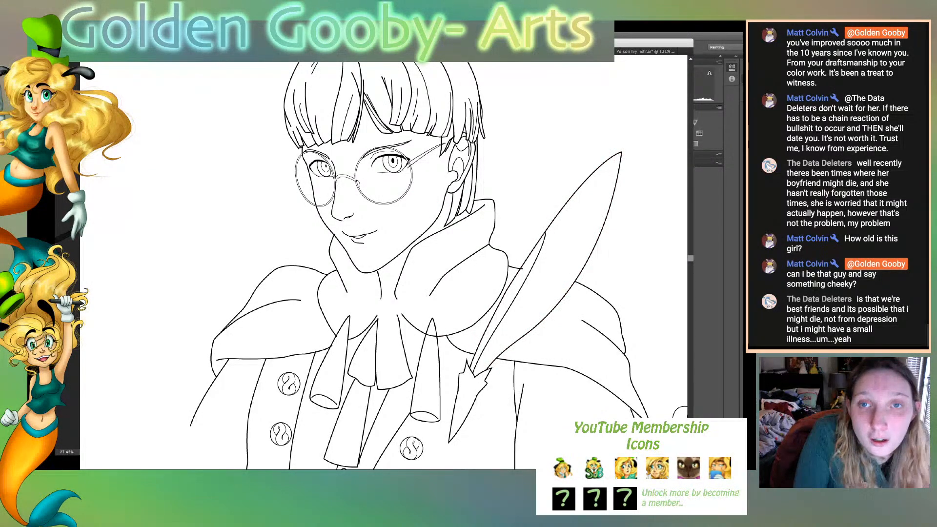
- Examine the line art of the long-haired character, and return to the full-page view of the character with round glasses
key(super+grave)
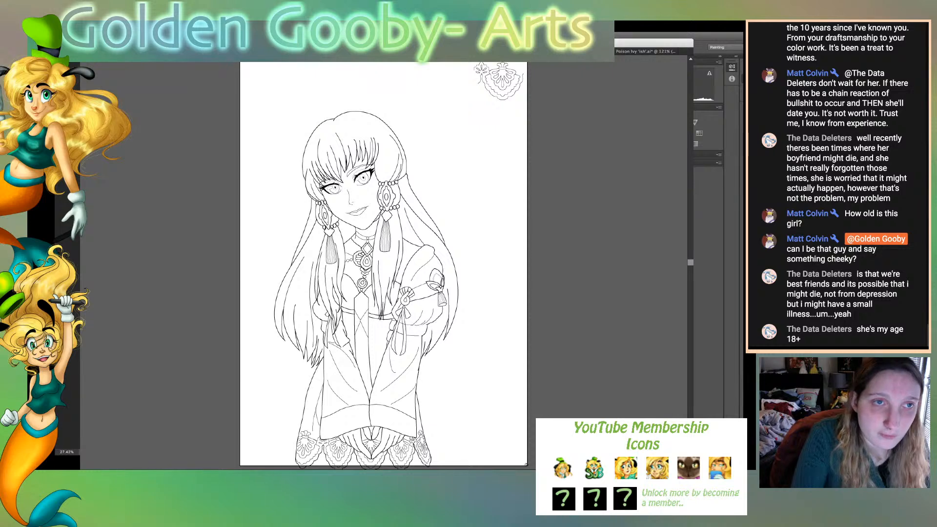
key(super+grave)
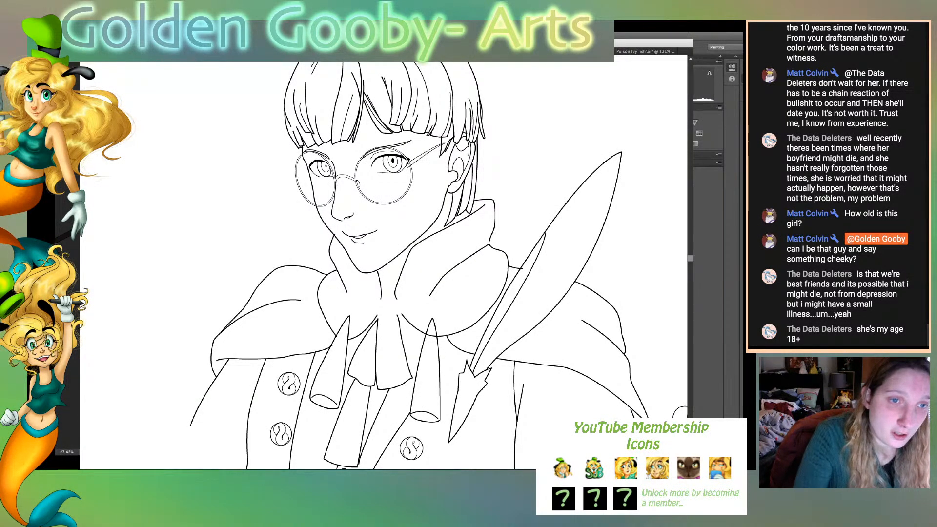
click(285, 105)
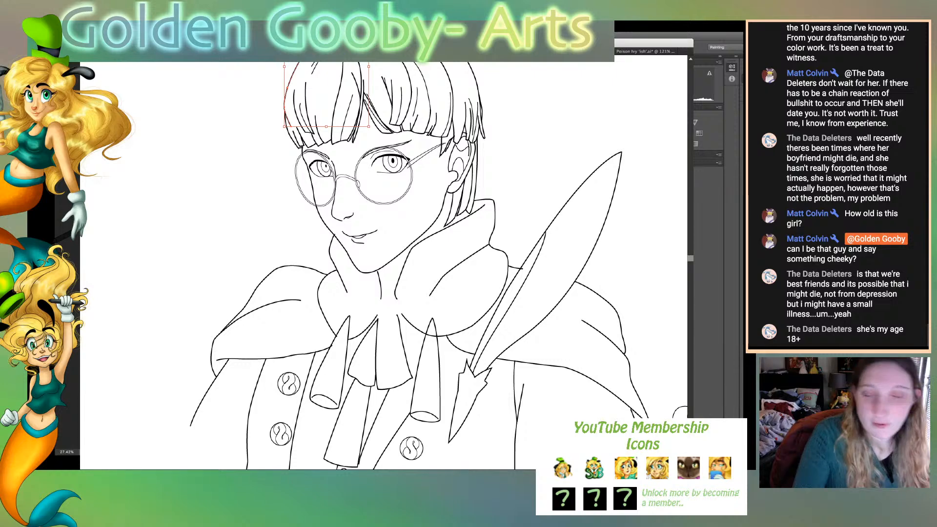
key(super+shift+a)
key(super+0)
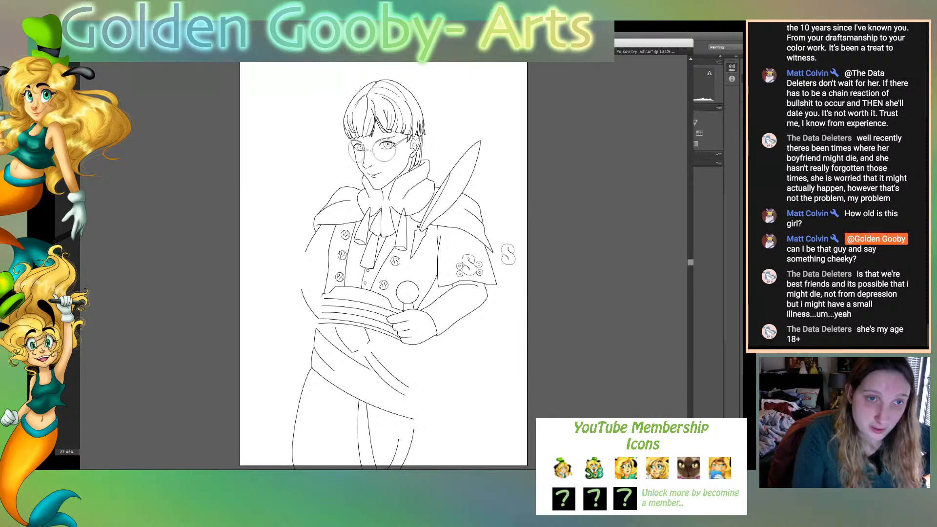
- Nudge the eye and eyebrow on the ear side of the face slightly toward the nose
click(395, 137)
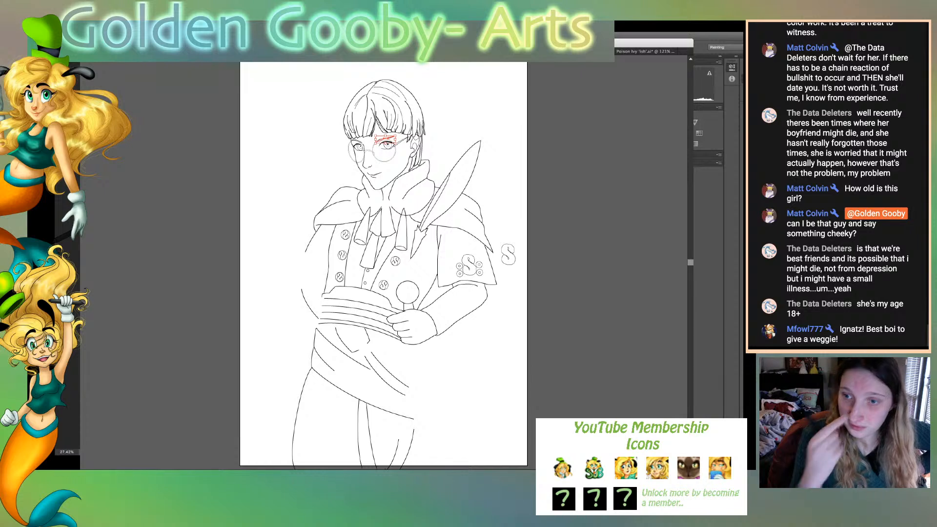
key(Left)
key(Left)
key(Left)
key(Left)
key(Left)
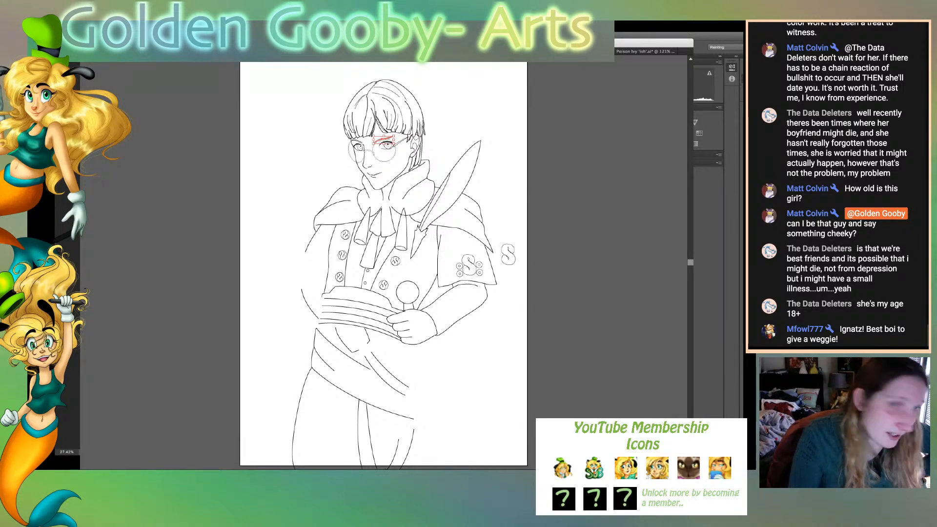
click(515, 266)
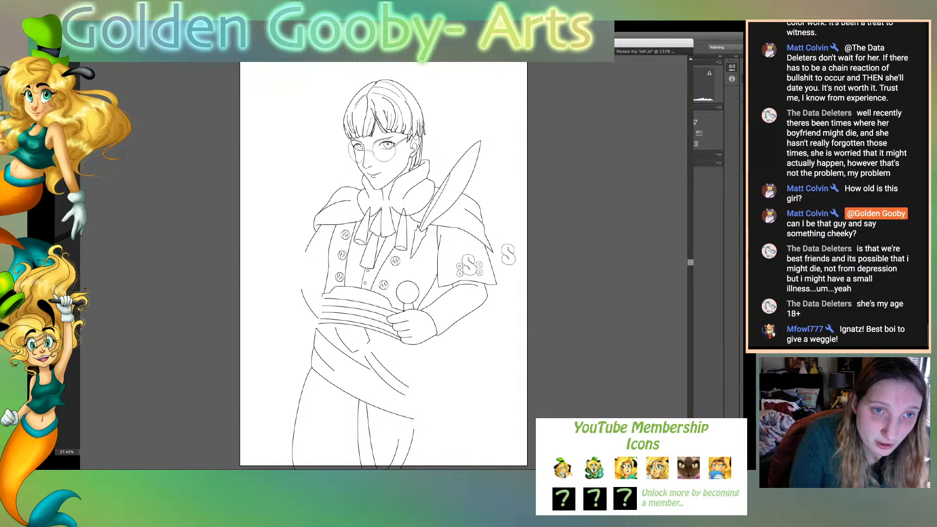
- Show the sketch again and adjust the collar's long inner edge from the neck up to the hair at the nape
key(super+shift+w)
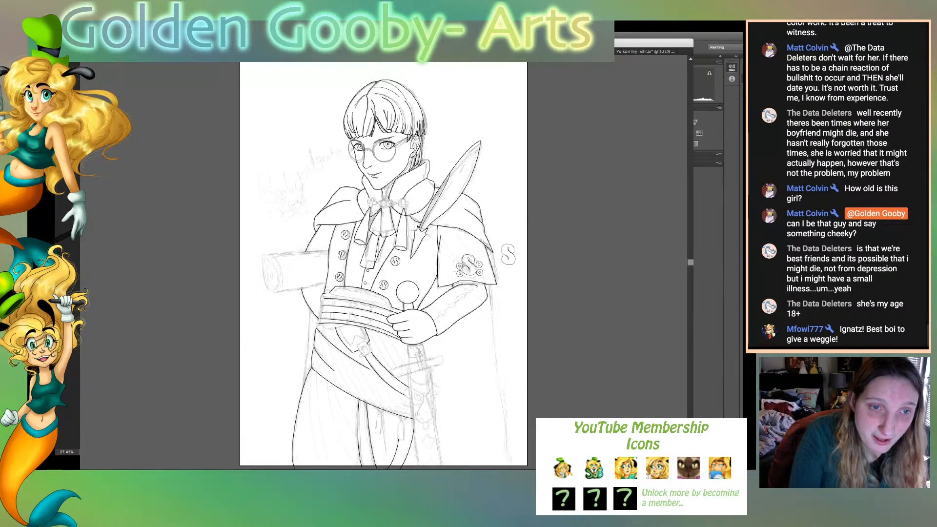
key(super+shift+w)
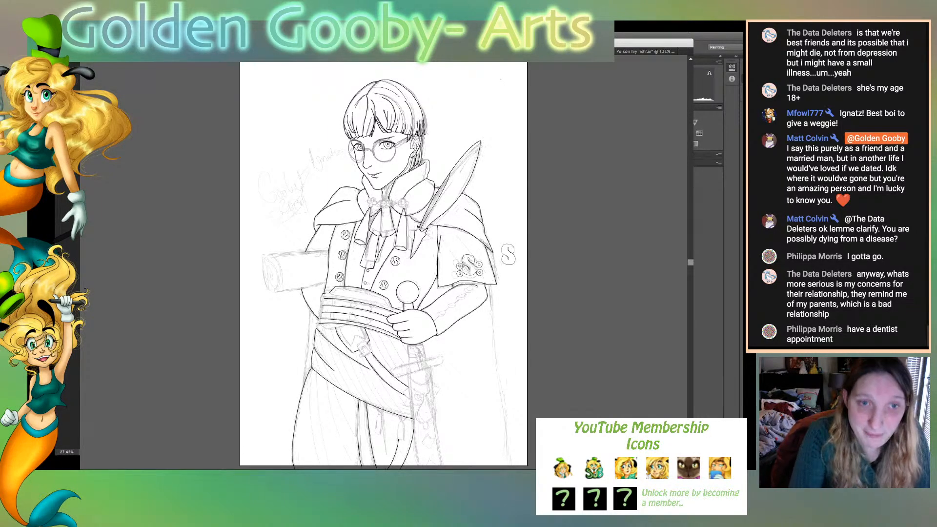
key(super+plus)
key(super+plus)
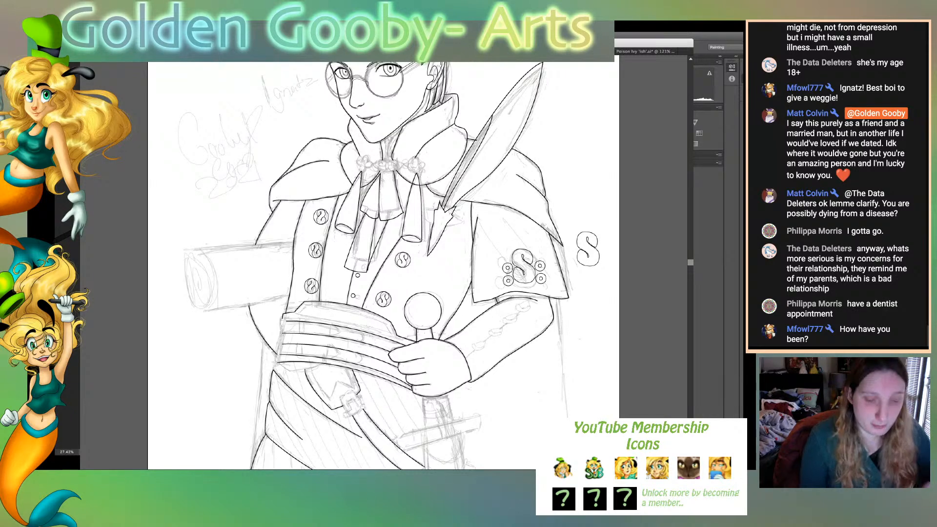
key(super+plus)
key(super+plus)
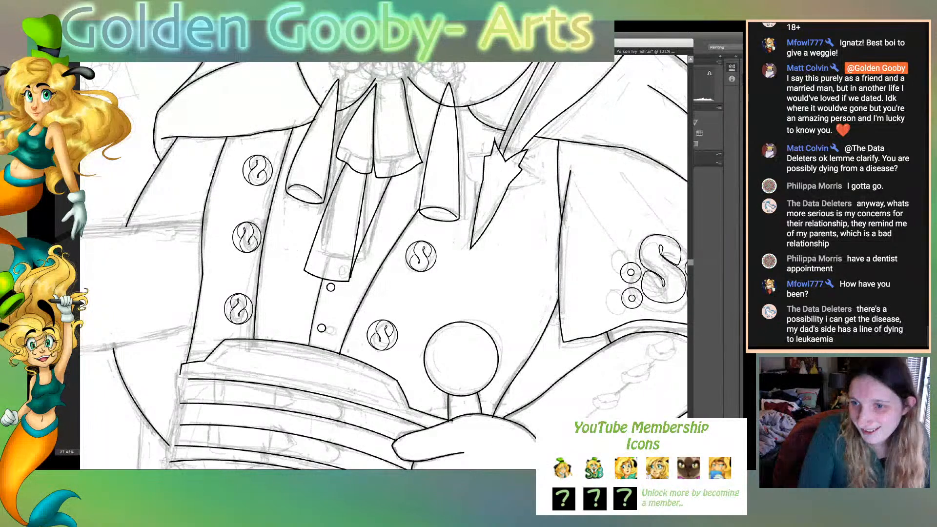
scroll(384, 263, up, 3)
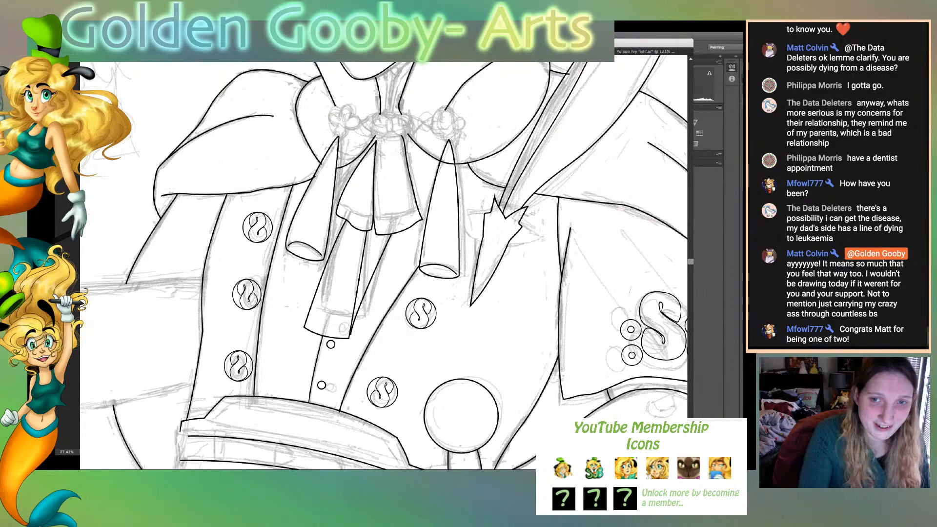
scroll(384, 263, up, 5)
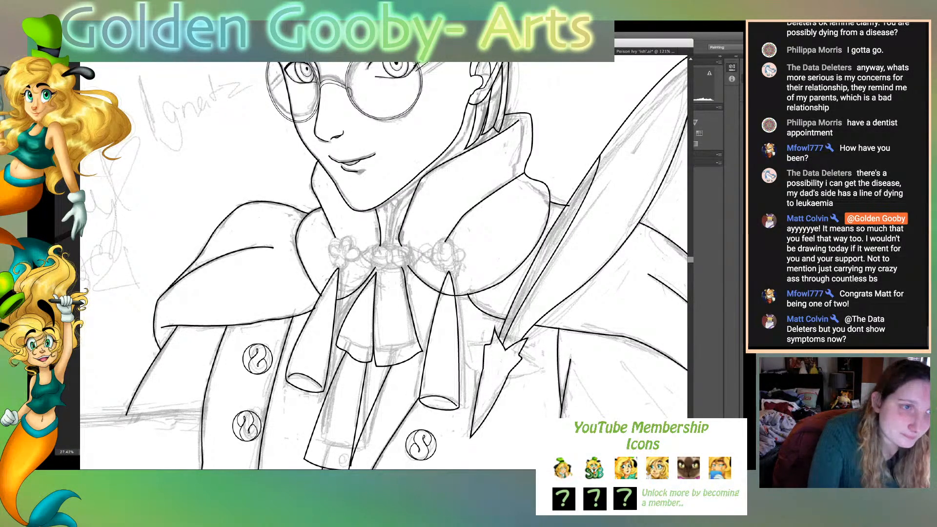
mouse_move(399, 244)
mouse_down()
mouse_move(520, 119)
mouse_move(511, 123)
mouse_up()
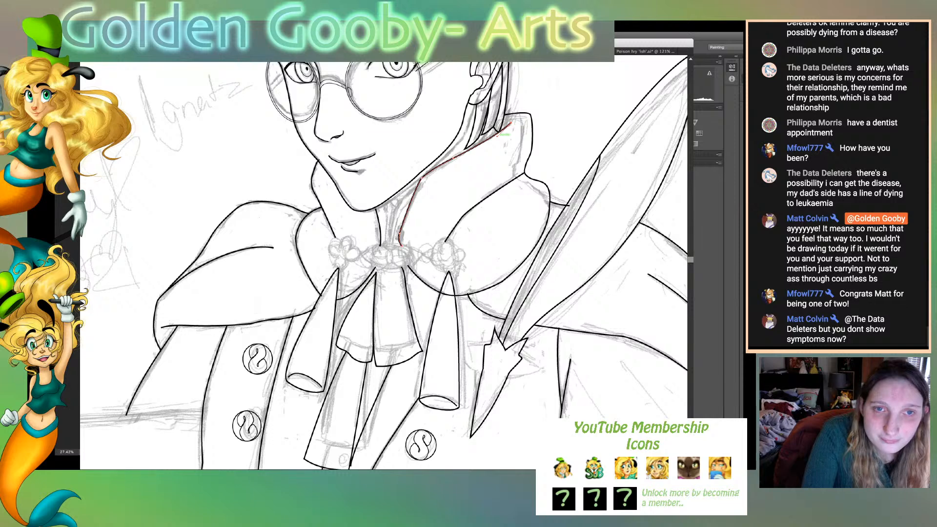
key(super+shift+a)
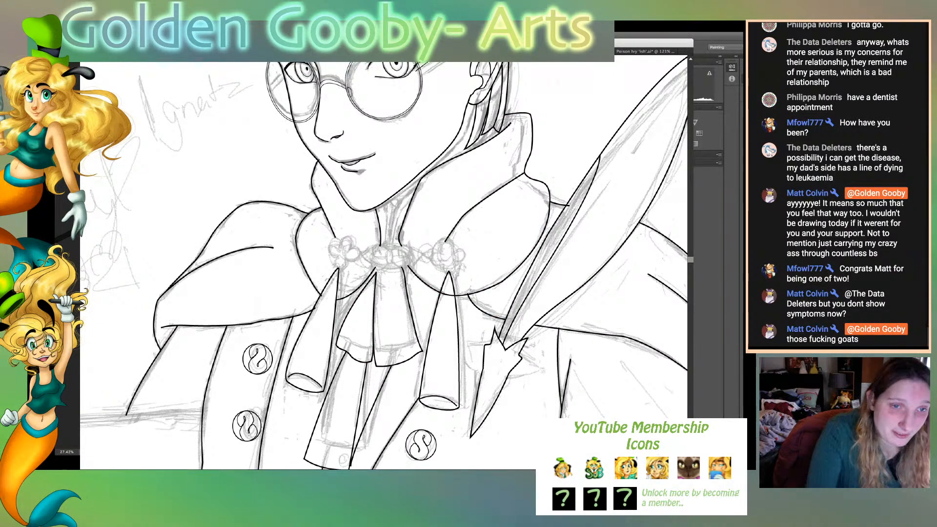
- Reshape the far collar edge beside the jaw and bring the end of the collar fold up to meet it
mouse_move(316, 161)
mouse_down()
mouse_move(334, 233)
mouse_move(328, 227)
mouse_up()
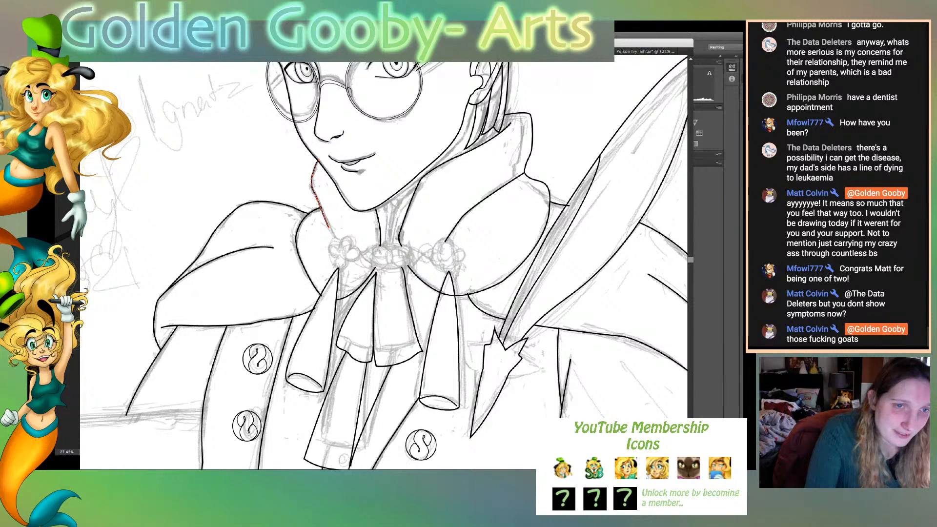
drag(329, 227, 326, 224)
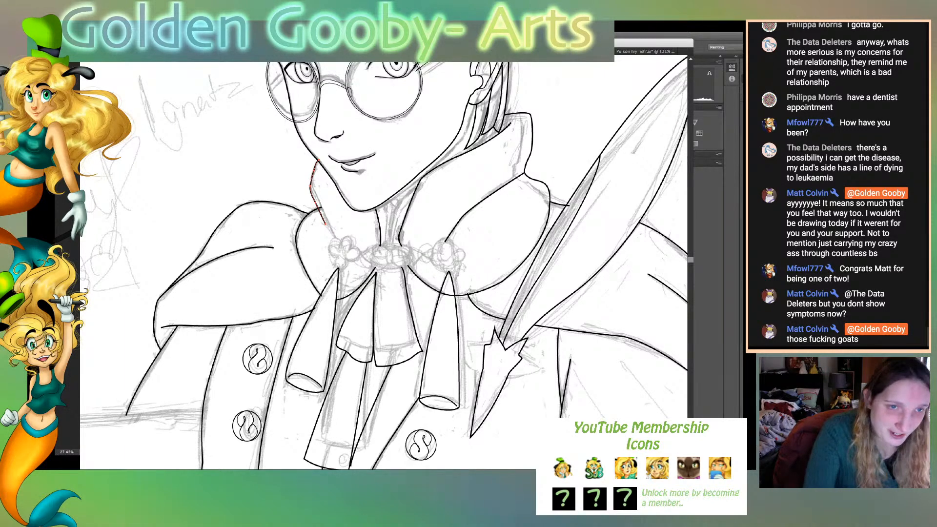
drag(322, 208, 320, 209)
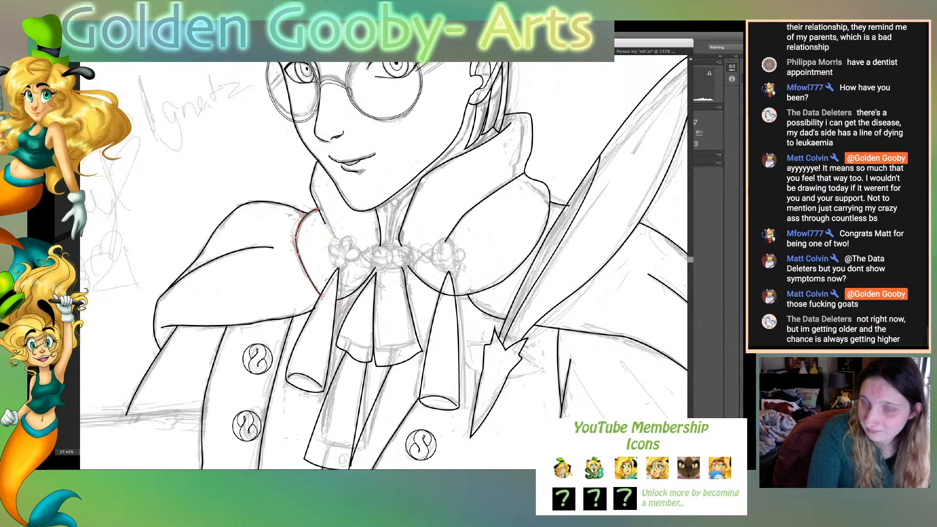
key(super+shift+a)
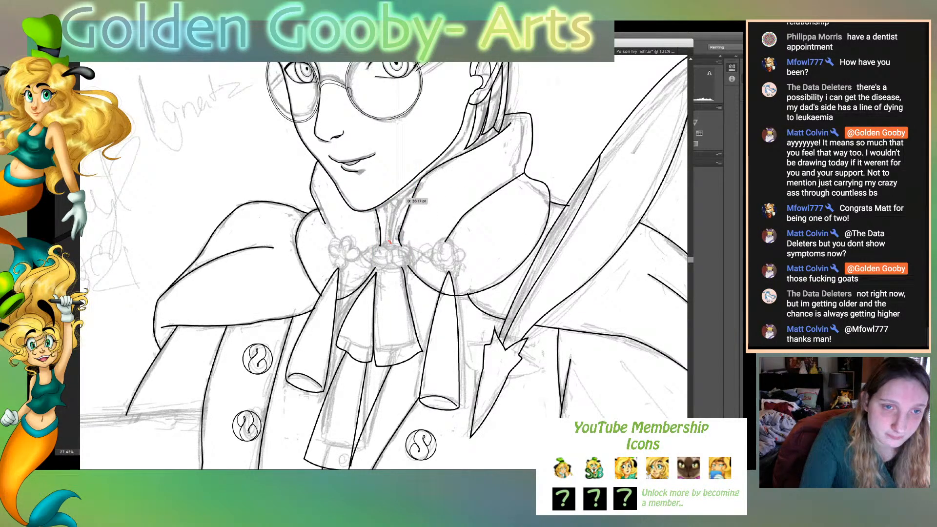
- Draw the neck lines under the chin between the collar edges and adjust their ends to follow the sketch
click(397, 200)
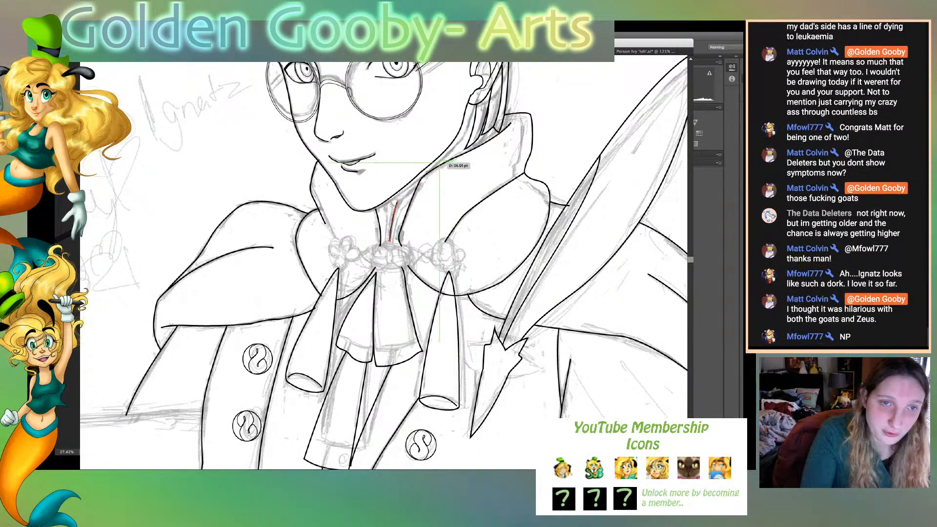
click(435, 170)
drag(433, 169, 465, 158)
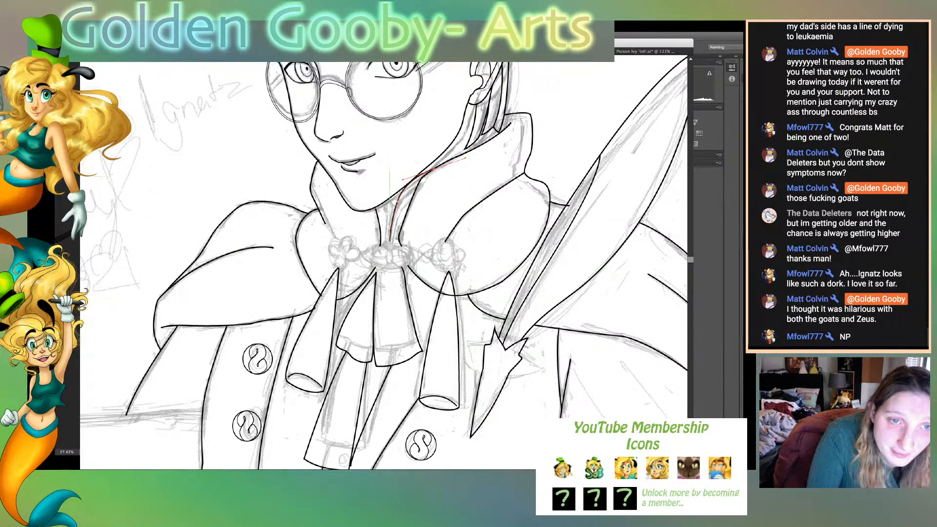
key(super+shift+a)
click(389, 198)
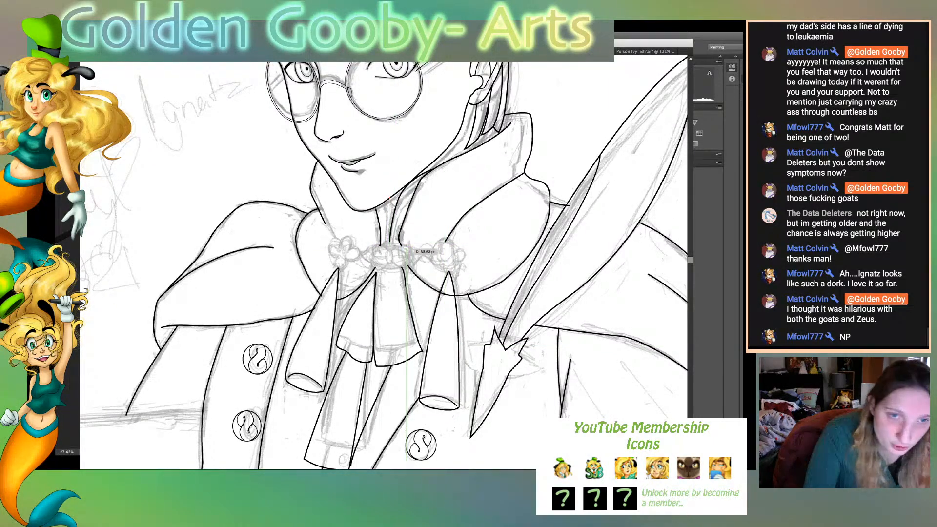
drag(391, 228, 390, 245)
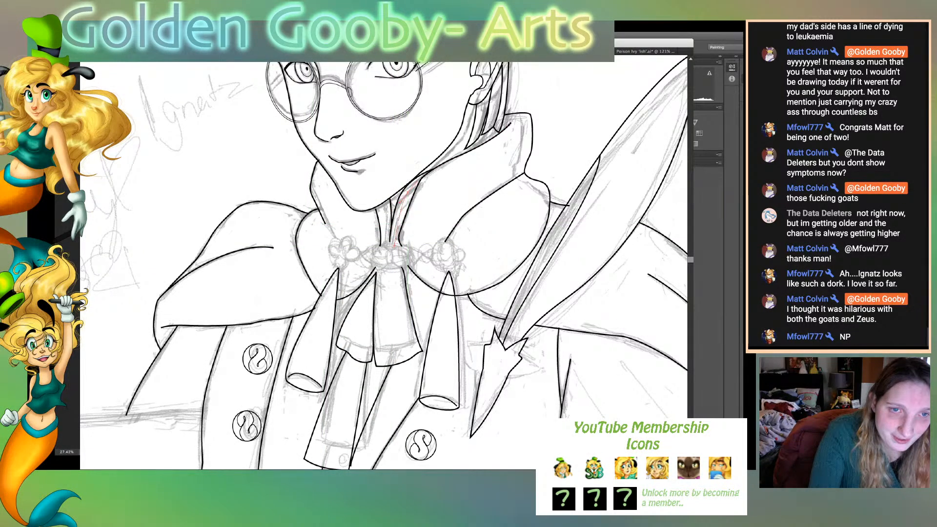
drag(417, 182, 425, 184)
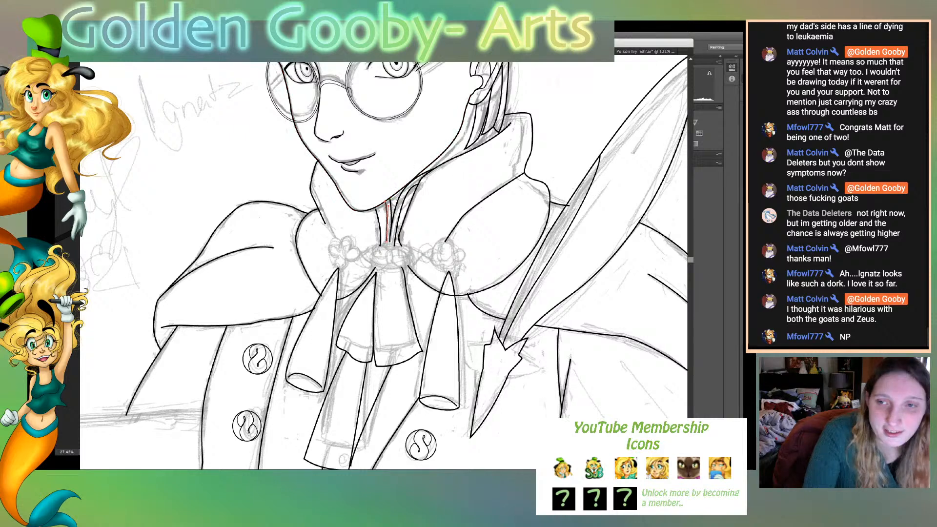
- Review the full-page line art without the sketch and compare it with the long-haired character's line art
key(ctrl+0)
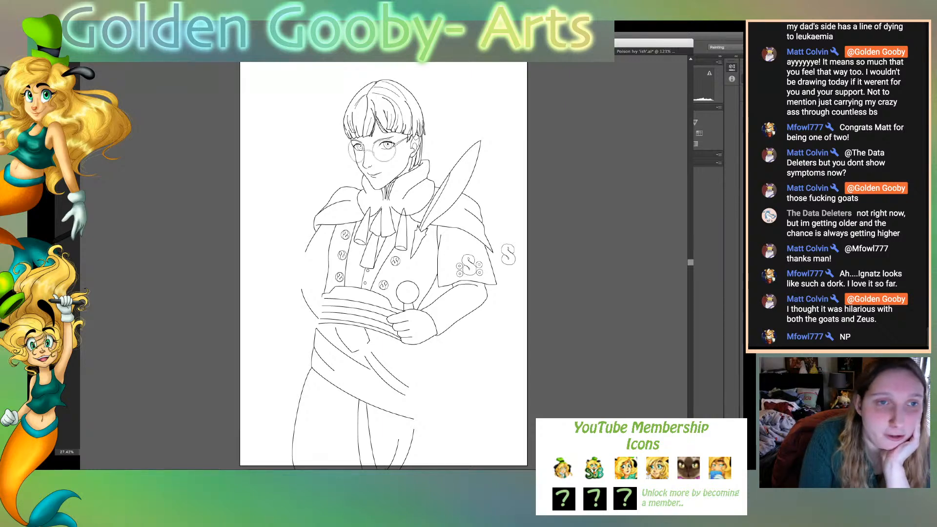
key(super+grave)
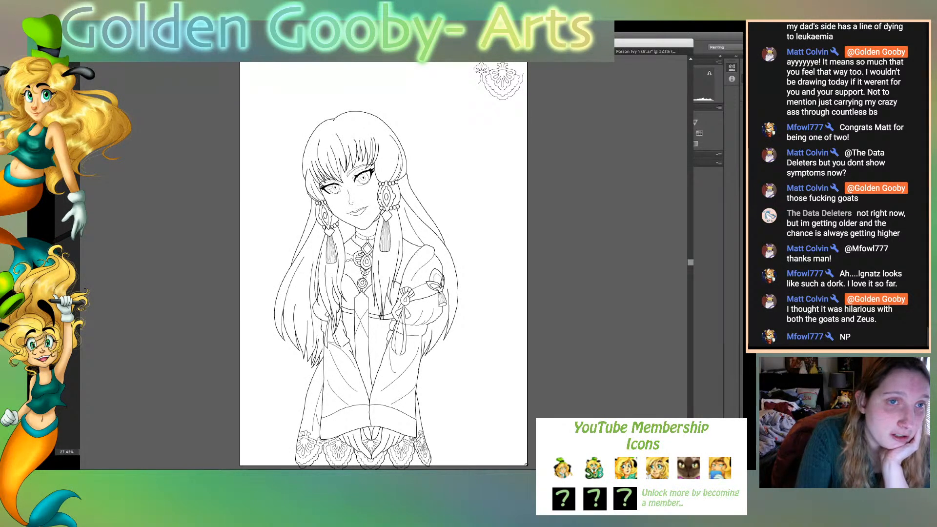
key(ctrl+Tab)
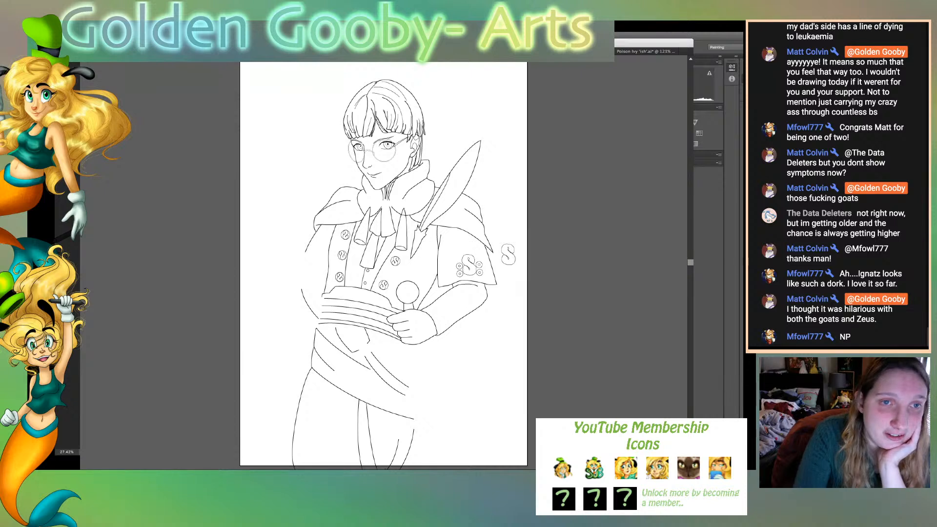
click(377, 93)
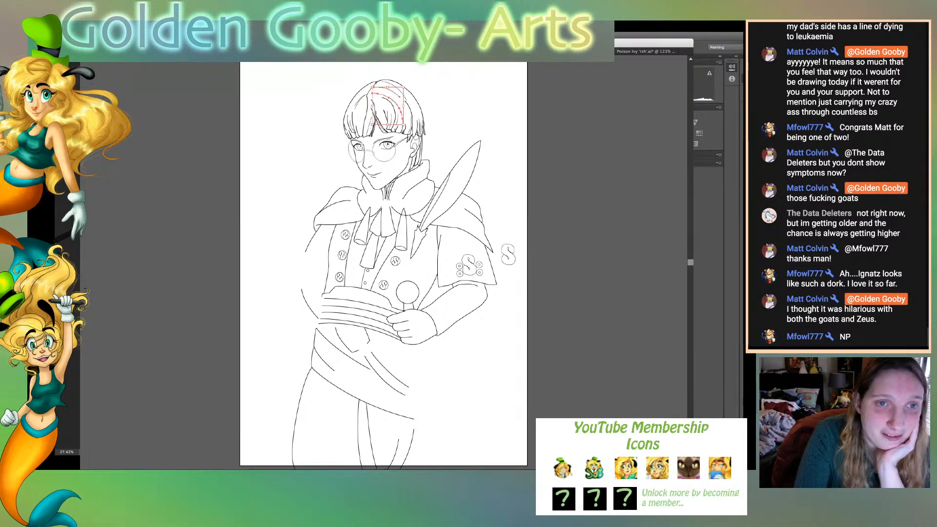
key(super+shift+a)
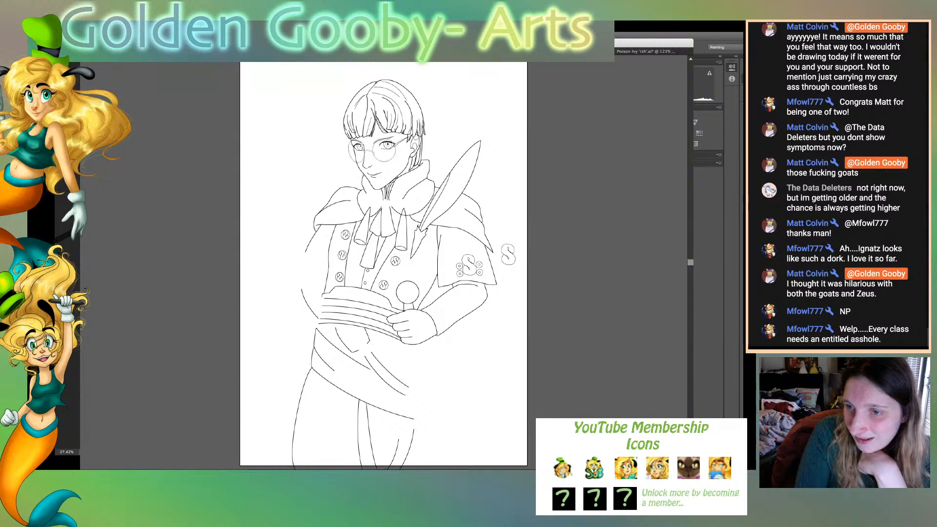
- Show the sketch and draw a small closed teardrop petal on the central flower of the collar clasp
key(super+comma)
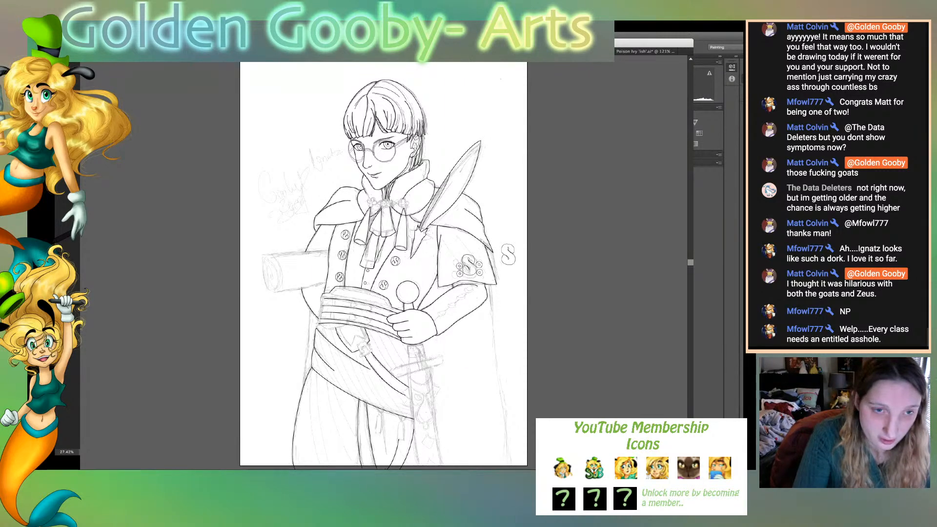
key(super+plus)
key(super+plus)
key(super+plus)
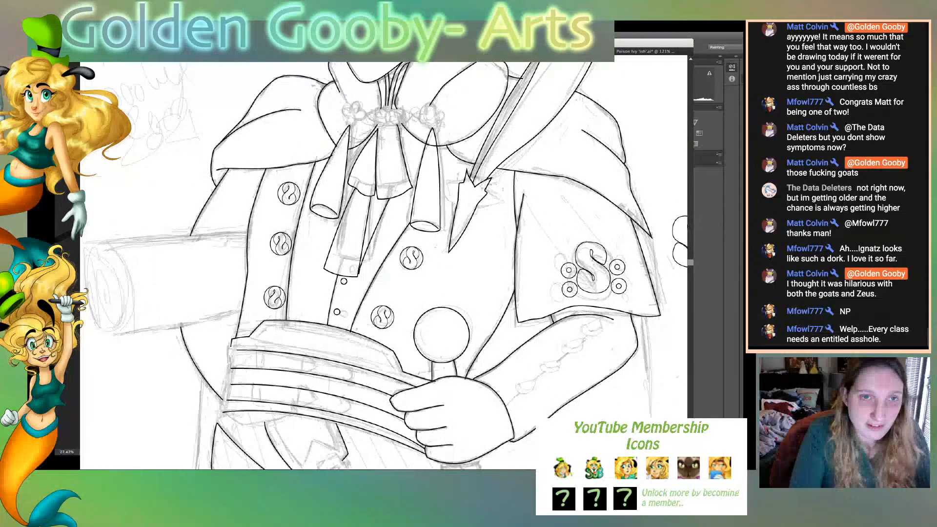
scroll(385, 265, up, 3)
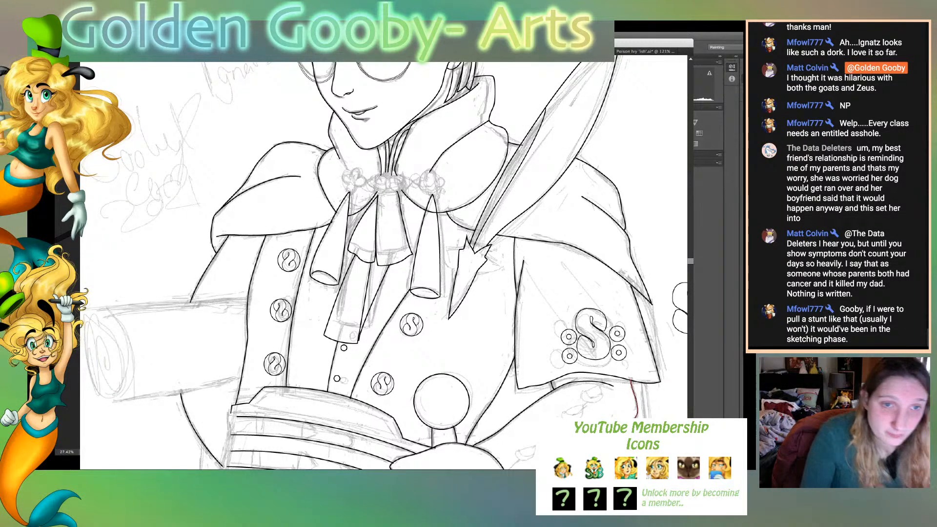
key(super+plus)
key(super+plus)
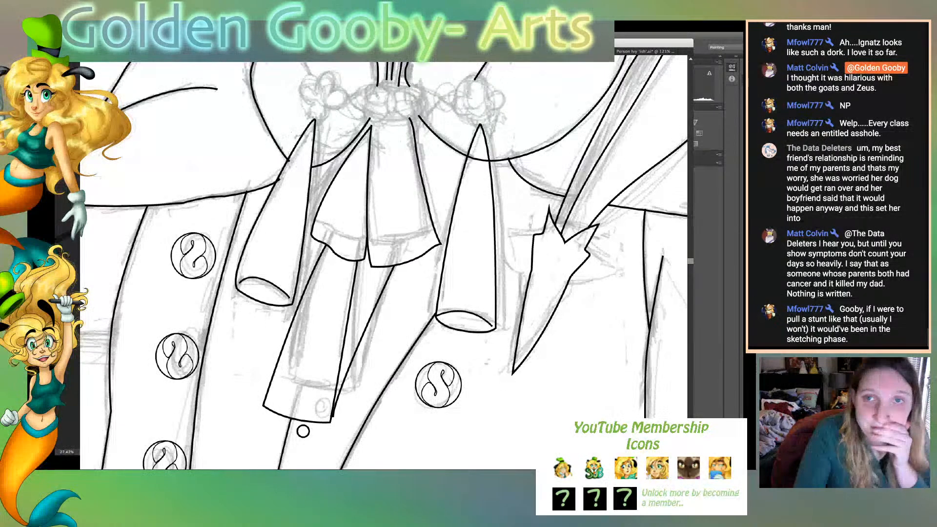
scroll(384, 262, up, 5)
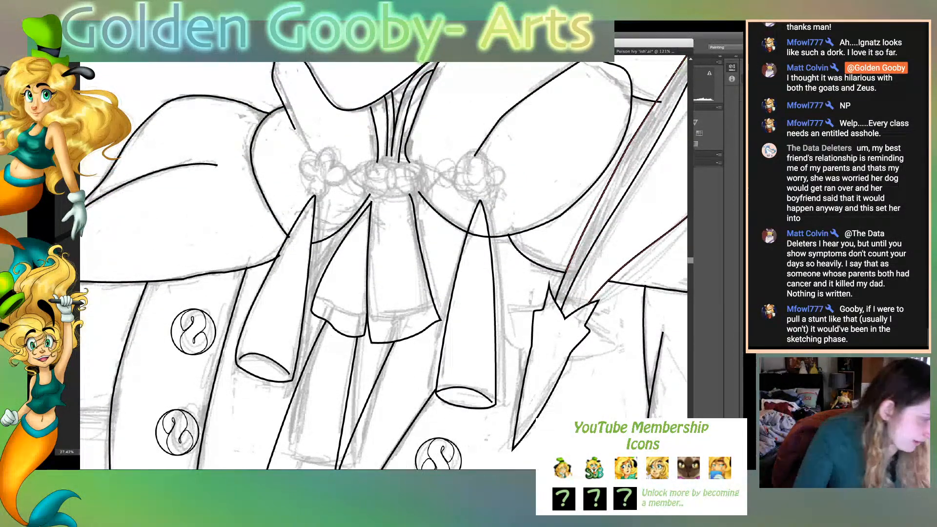
key(super+shift+a)
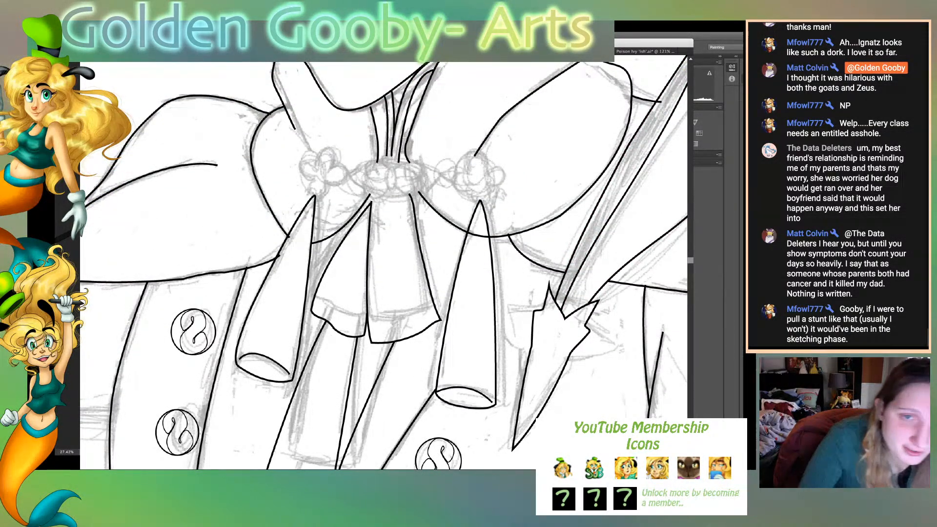
click(389, 177)
mouse_move(389, 197)
mouse_down()
mouse_move(396, 201)
mouse_move(395, 190)
mouse_up()
click(389, 197)
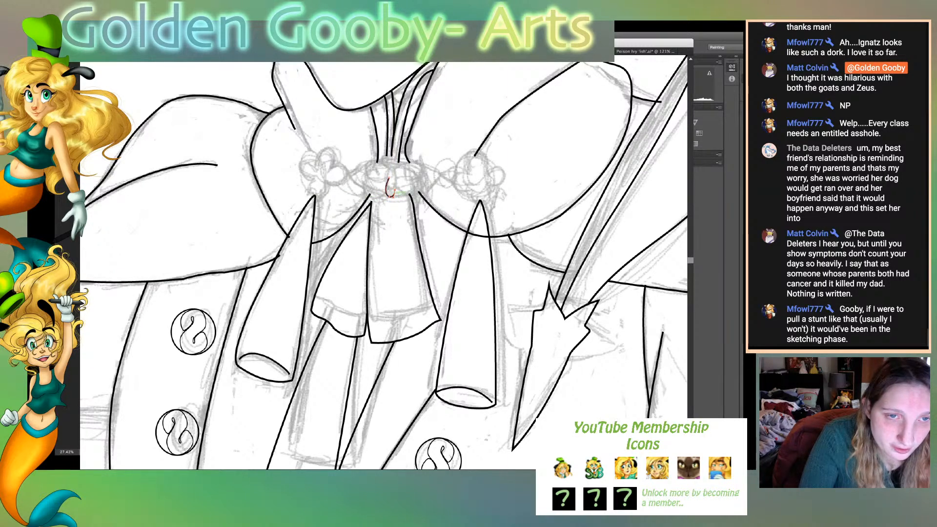
click(389, 178)
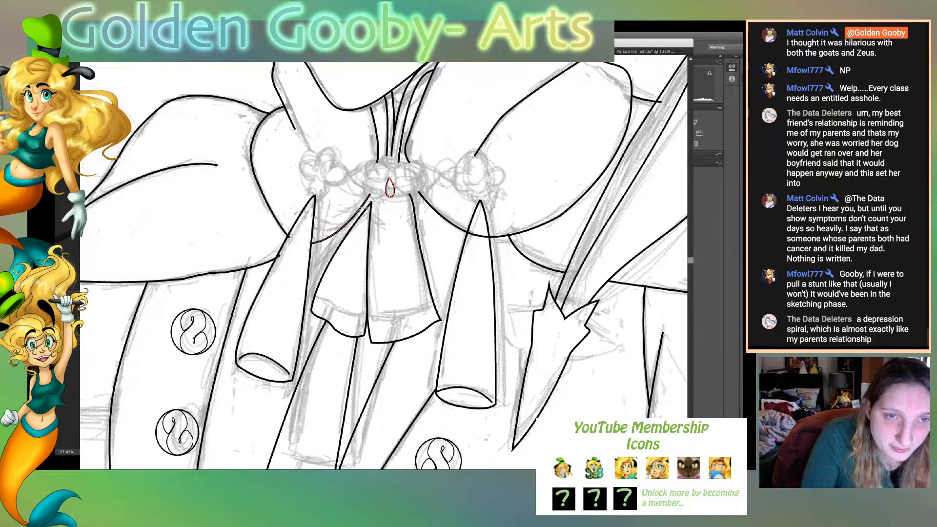
- Lengthen the teardrop petal upward and check the collar clasp's flower against the whole figure
drag(389, 187, 389, 171)
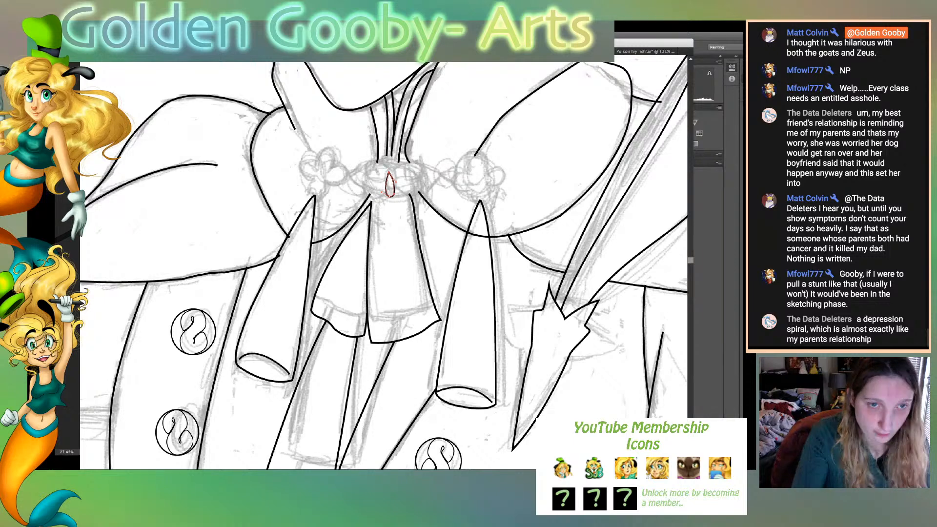
key(ctrl+0)
key(ctrl+plus)
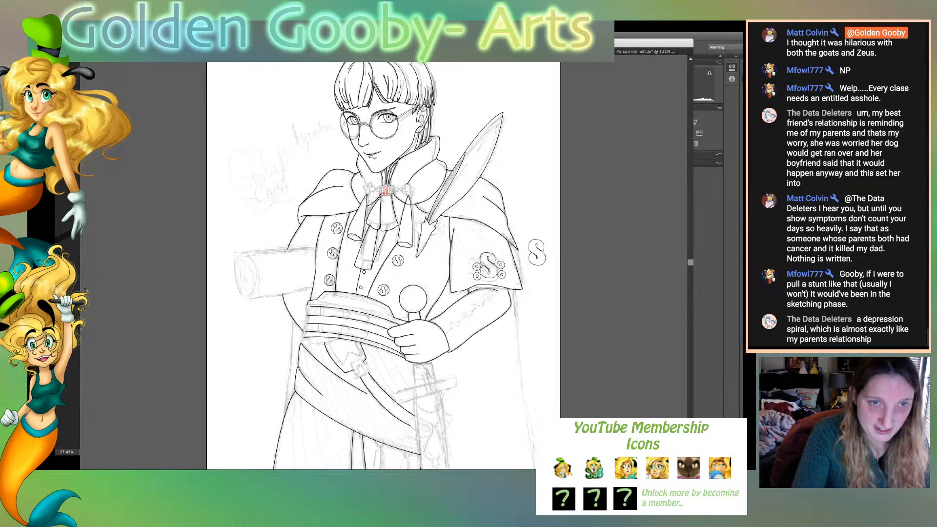
- Undo the teardrop petal on the collar clasp's central flower
key(ctrl+plus)
key(ctrl+plus)
key(ctrl+plus)
key(ctrl+plus)
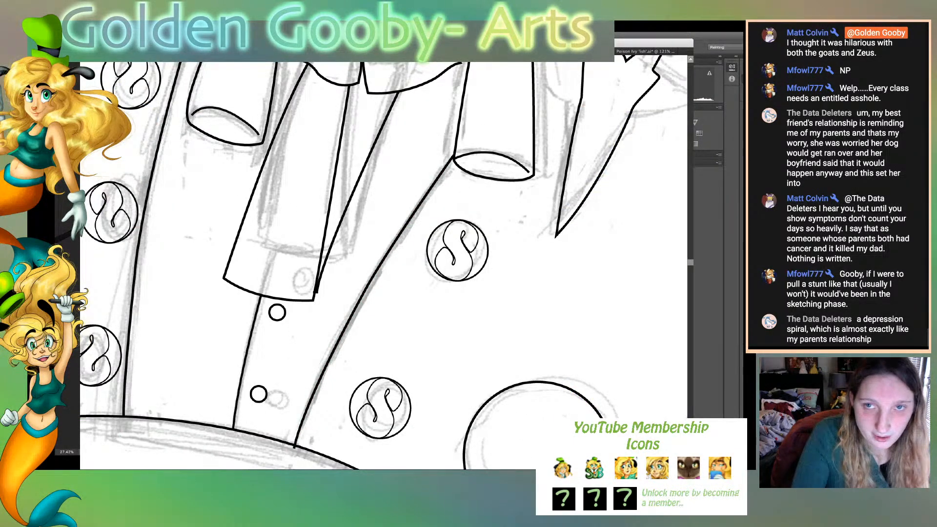
scroll(383, 262, up, 6)
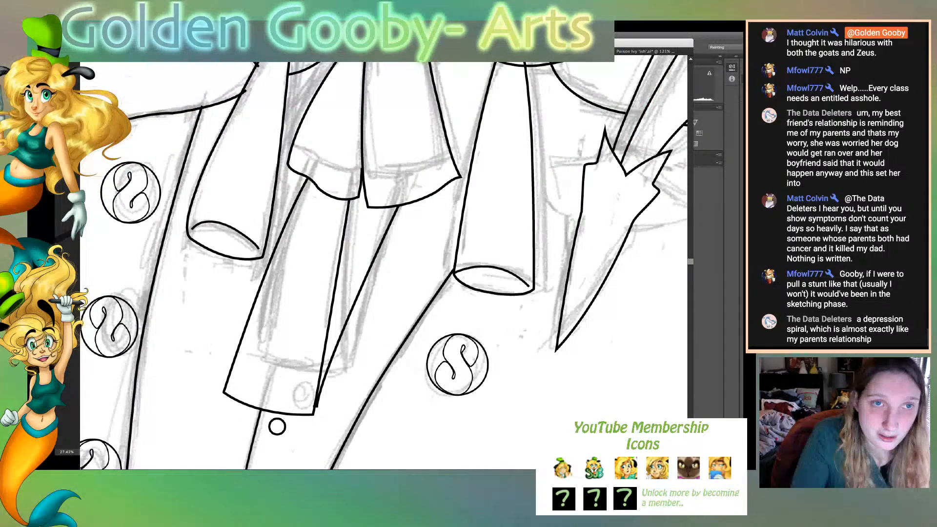
scroll(383, 262, up, 6)
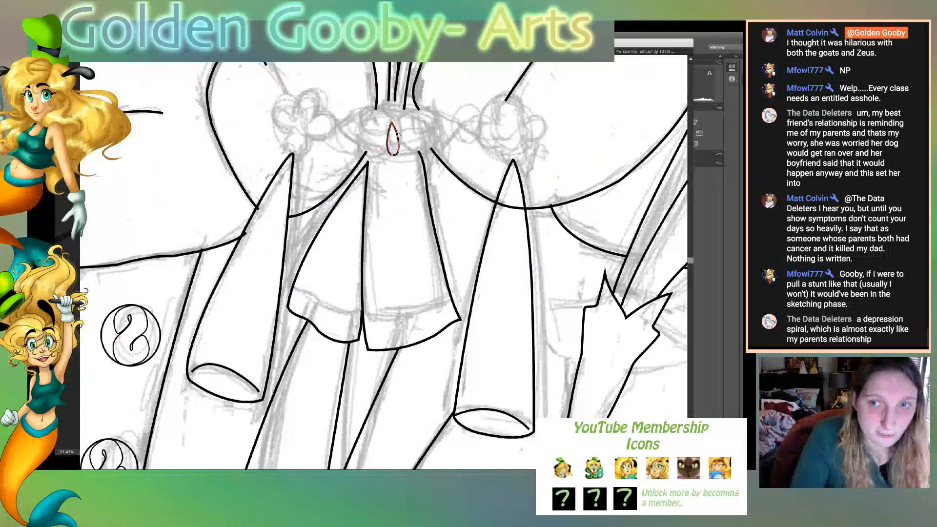
scroll(383, 262, up, 3)
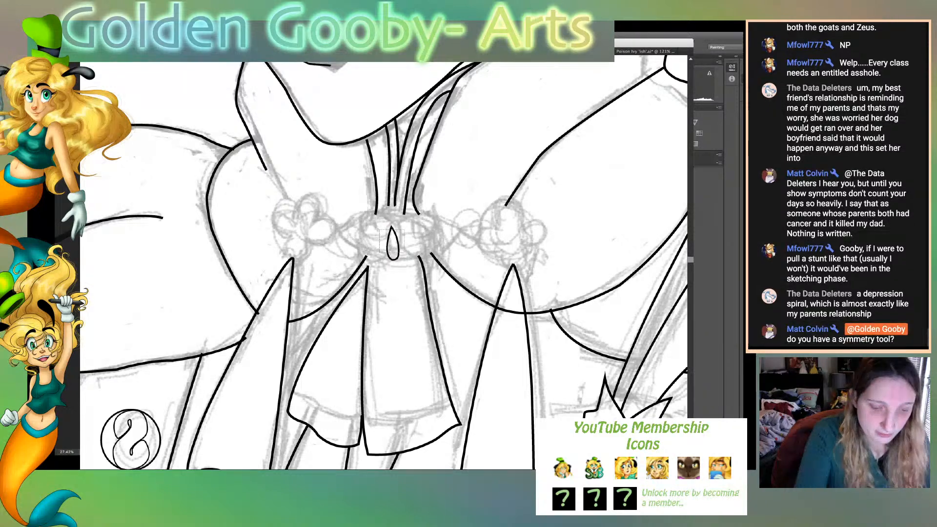
key(super+z)
key(super+z)
key(super+z)
key(super+equal)
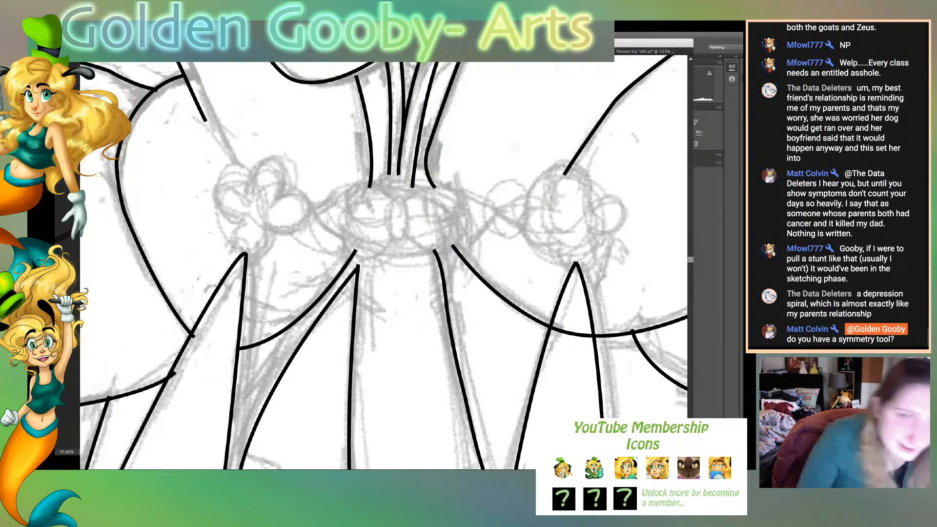
- Draw a new closed petal with a pointed upper tip and rounded base at the centre of the collar clasp
click(390, 215)
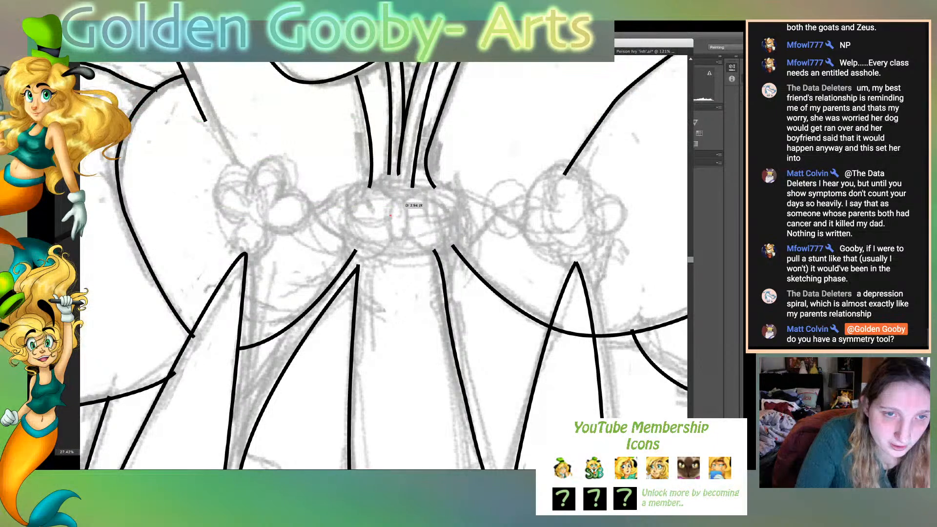
click(396, 202)
click(403, 215)
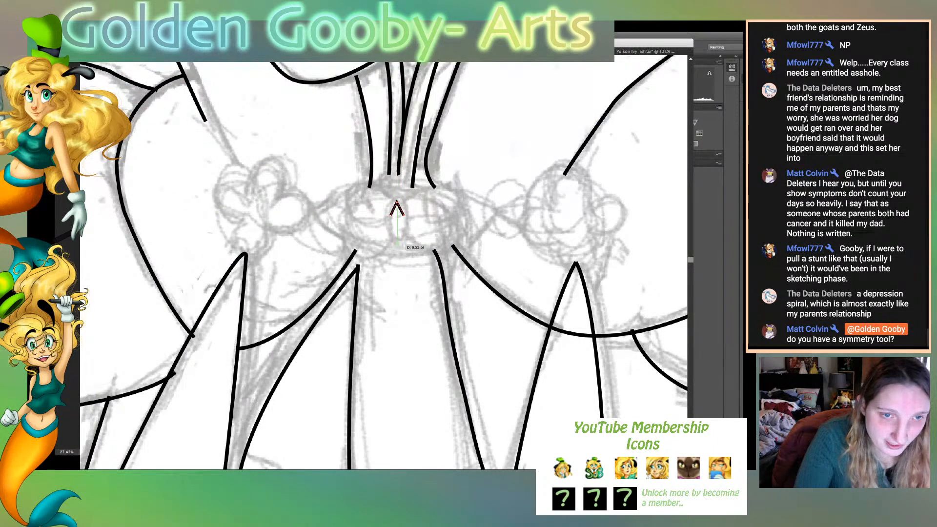
drag(400, 244, 388, 247)
click(399, 243)
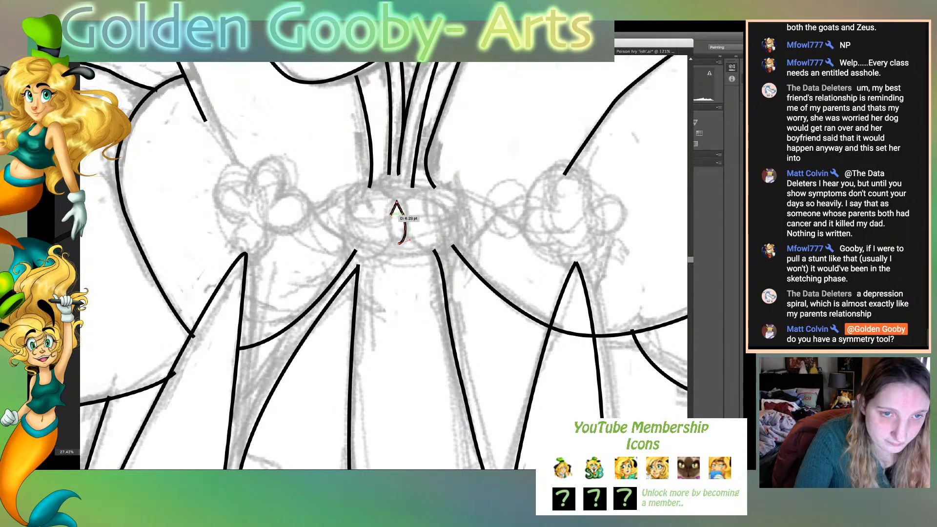
drag(396, 203, 383, 247)
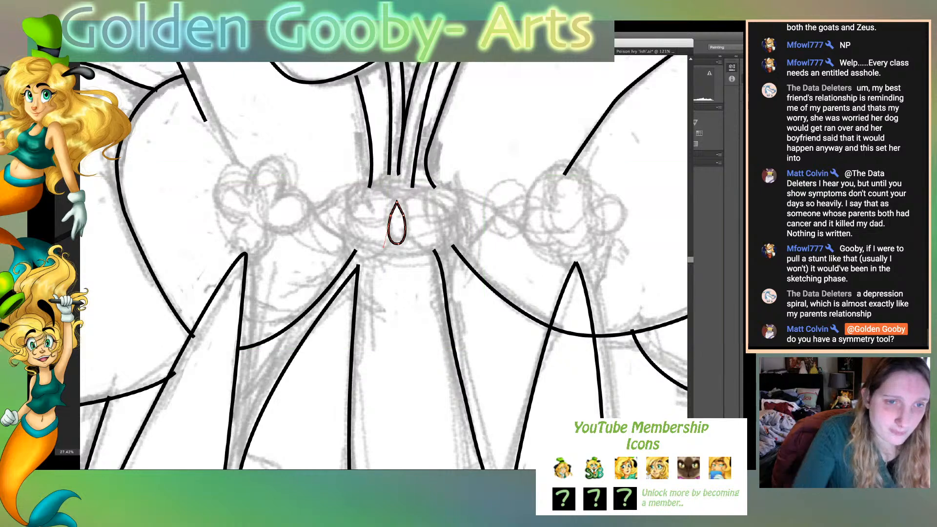
key(super+shift+a)
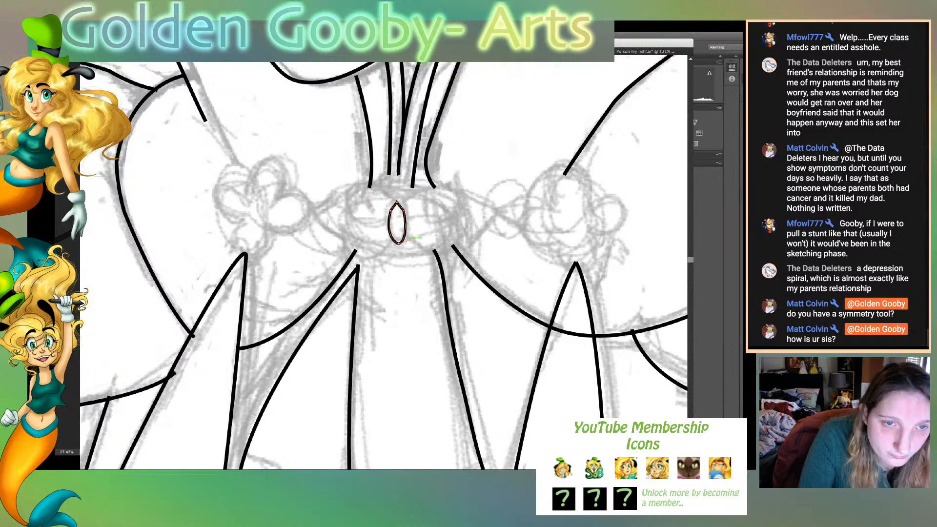
drag(409, 240, 413, 241)
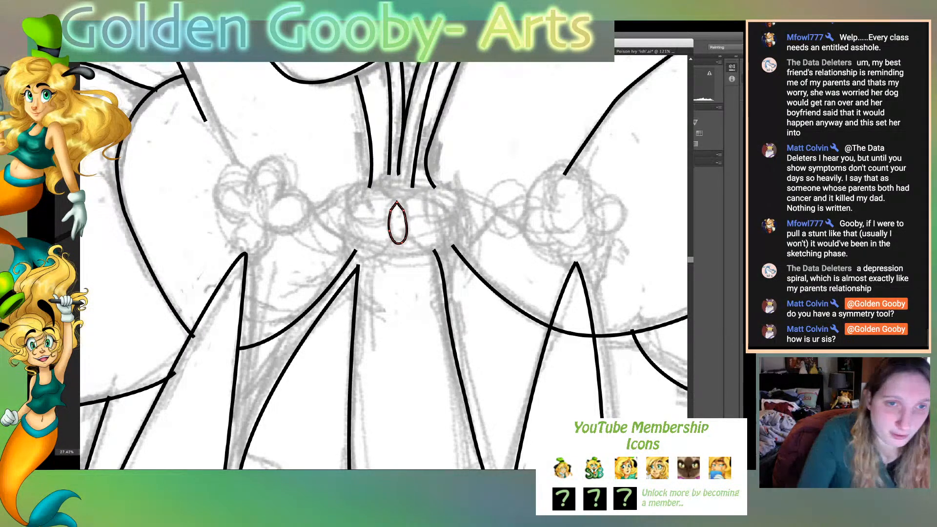
- Move the petal to the clasp's lower edge and stack a second, narrower petal directly above it
key(v)
drag(398, 234, 397, 256)
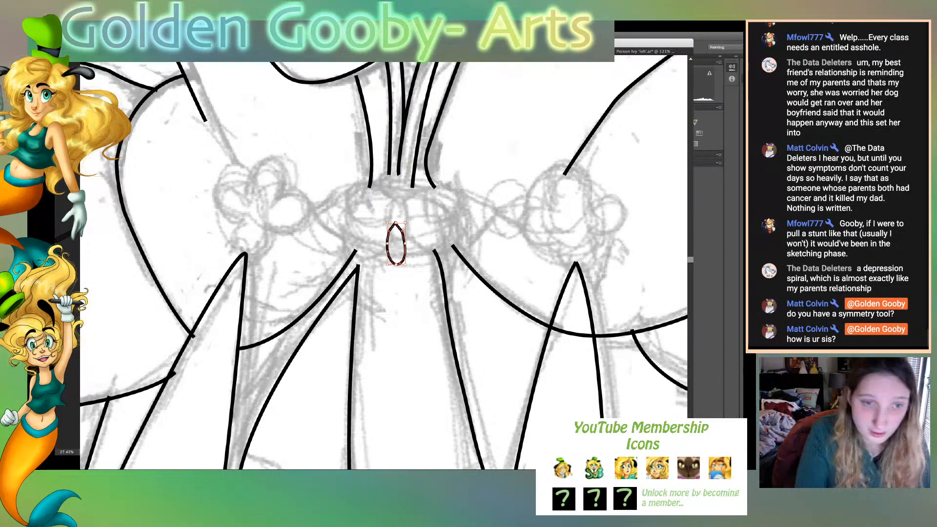
click(422, 259)
drag(404, 249, 394, 232)
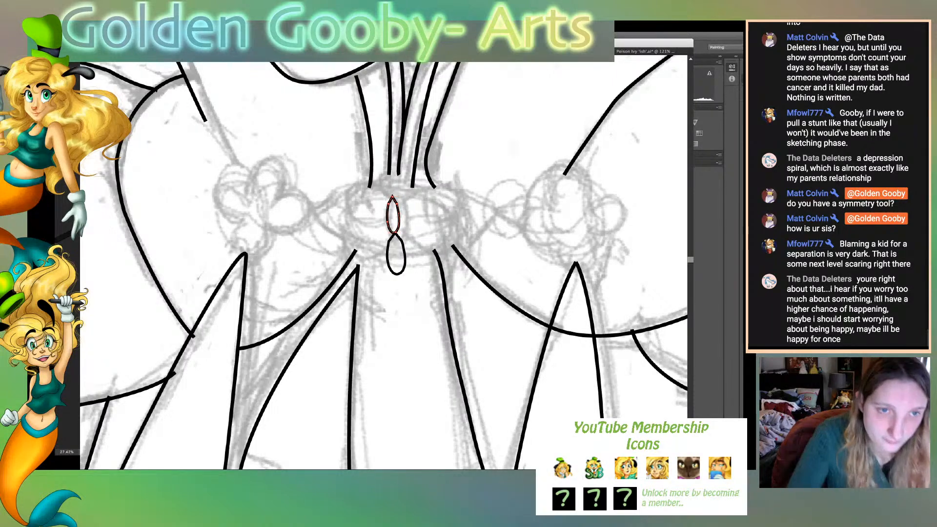
- Align the upper petal with the lower petal's tip and nudge both petals slightly to the left
key(ctrl+equal)
drag(405, 205, 408, 203)
key(ctrl+shift+a)
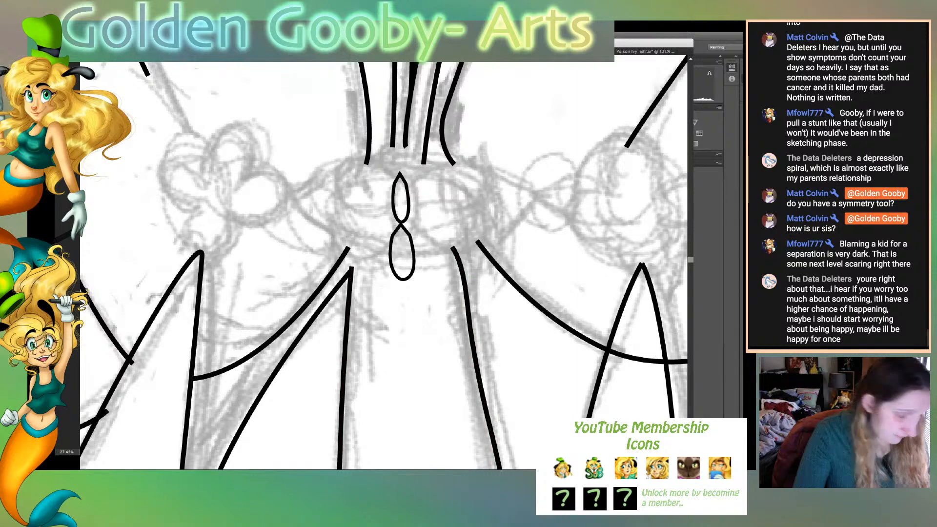
key(ctrl+plus)
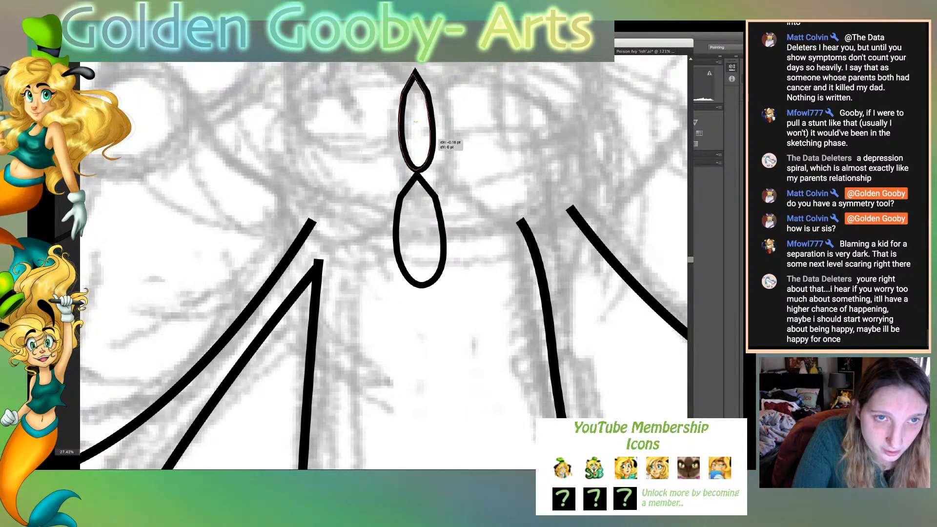
click(432, 142)
key(super+shift+a)
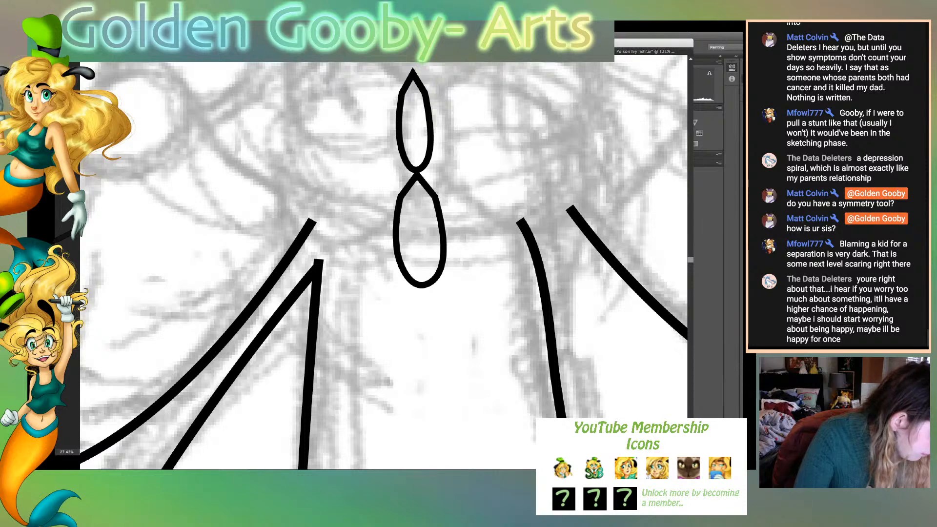
drag(368, 165, 451, 216)
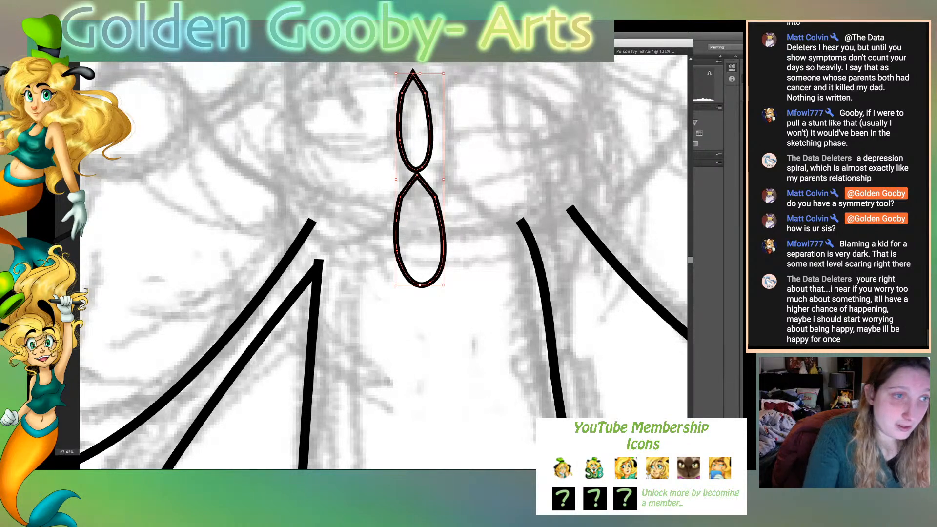
key(Left)
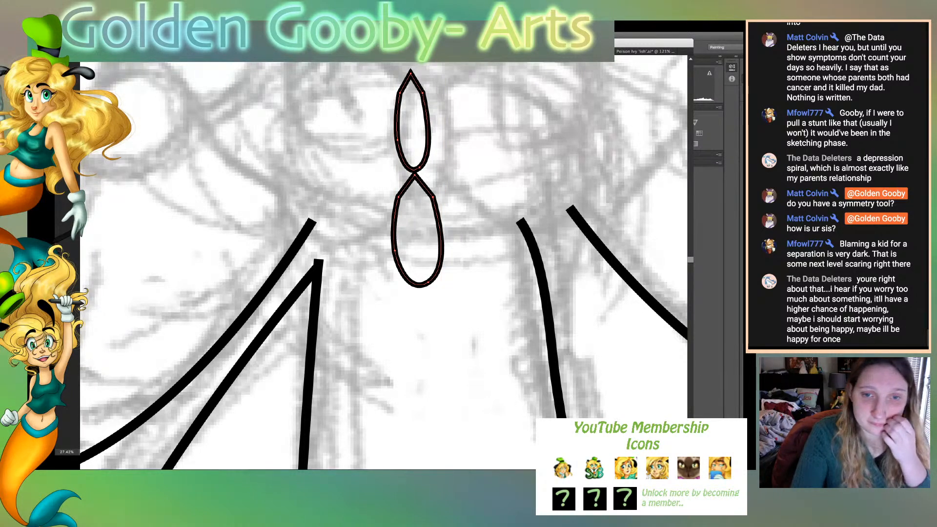
key(super+shift+a)
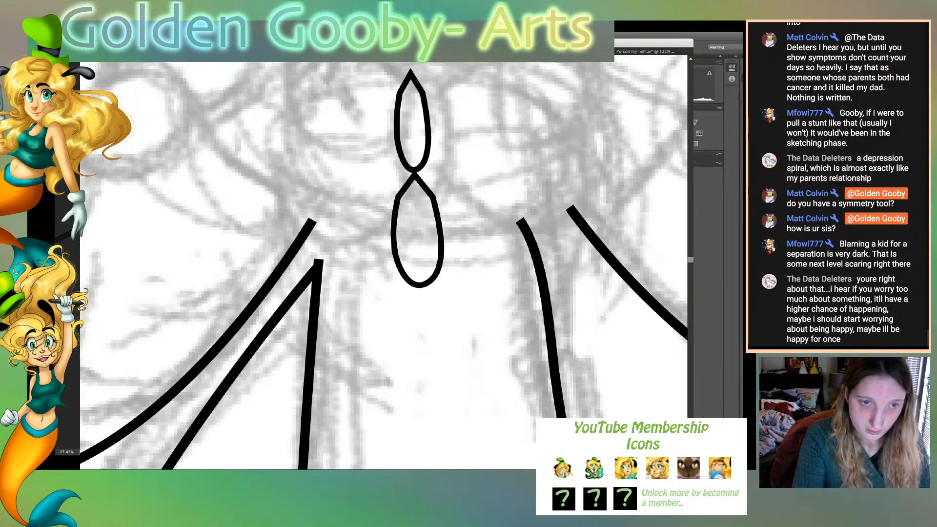
- Copy the two swirl curves from the uppermost coat button, without its circle, onto the collar clasp
key(super+minus)
key(super+minus)
key(super+minus)
key(super+minus)
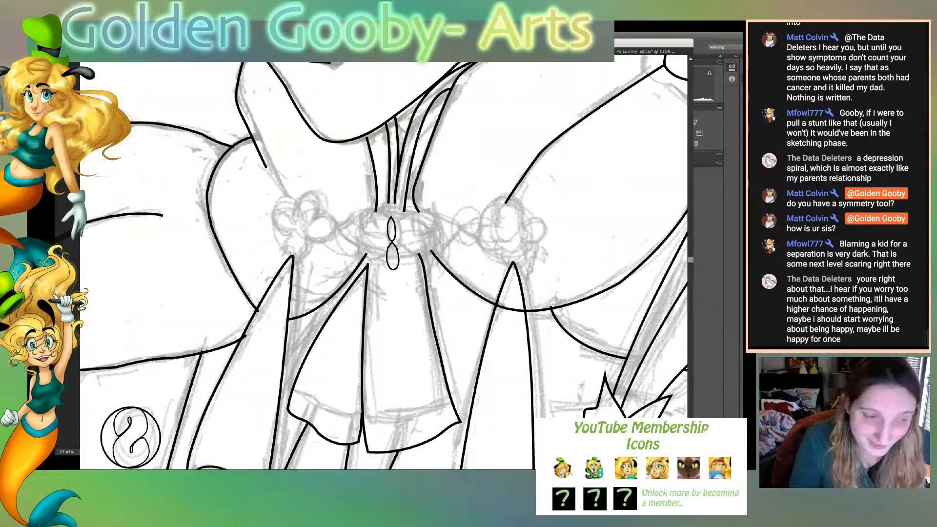
scroll(383, 266, down, 3)
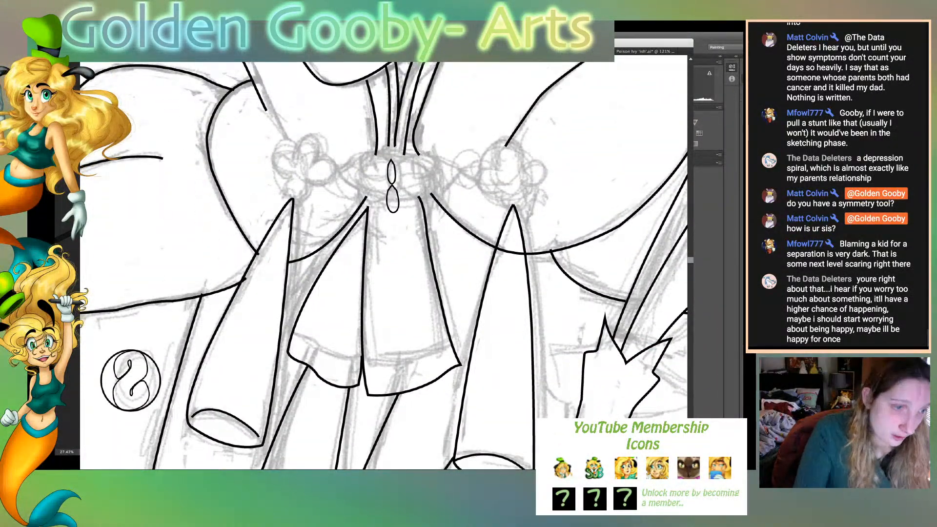
click(132, 386)
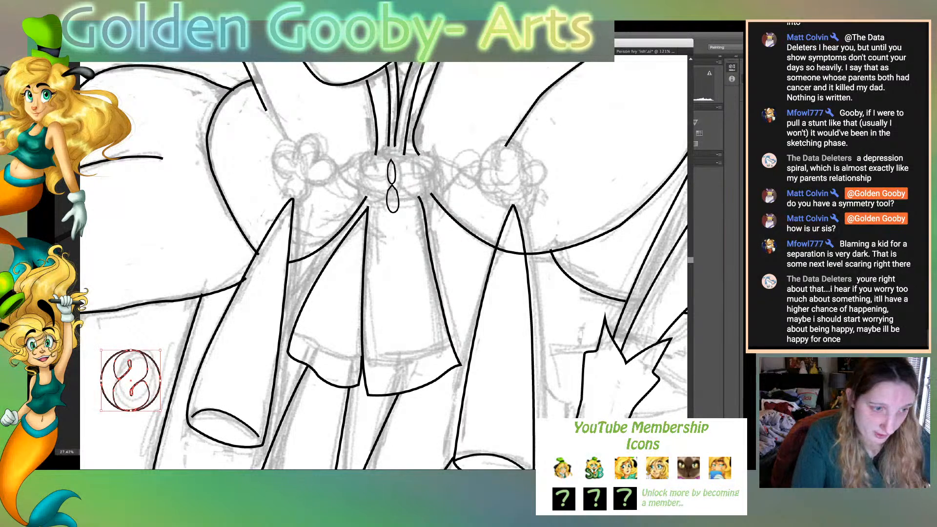
click(172, 378)
click(147, 369)
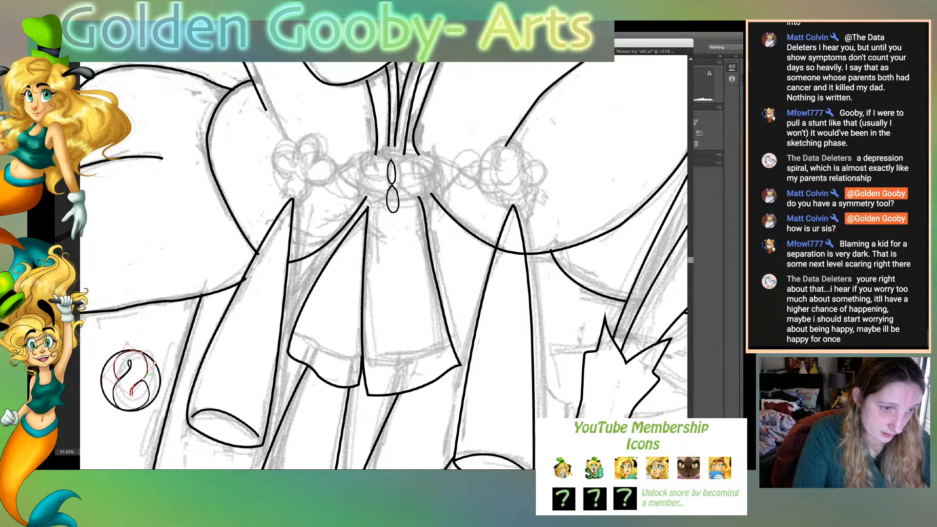
shift+click(149, 390)
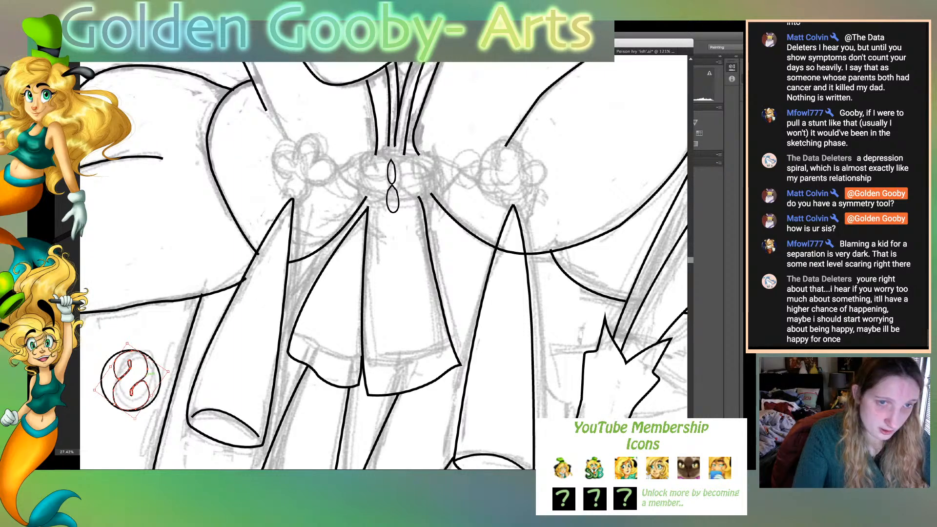
drag(149, 373, 342, 170)
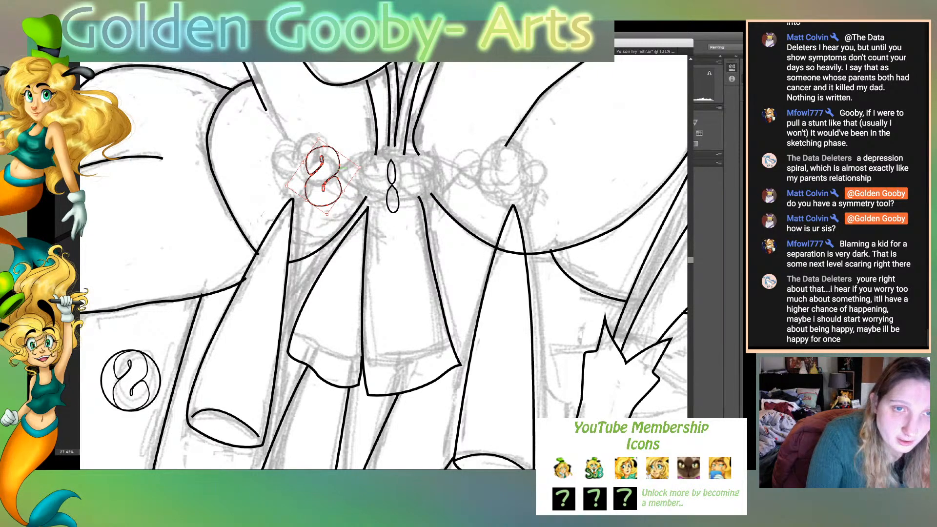
- Place the copied swirl just right of the two stacked petals, shrink it slightly and bring it close against them
drag(322, 175, 433, 173)
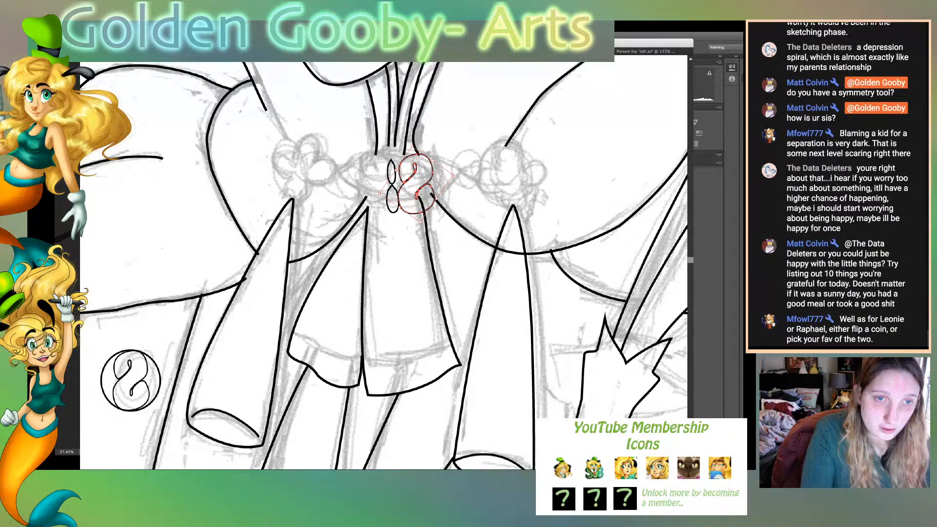
drag(413, 146, 413, 153)
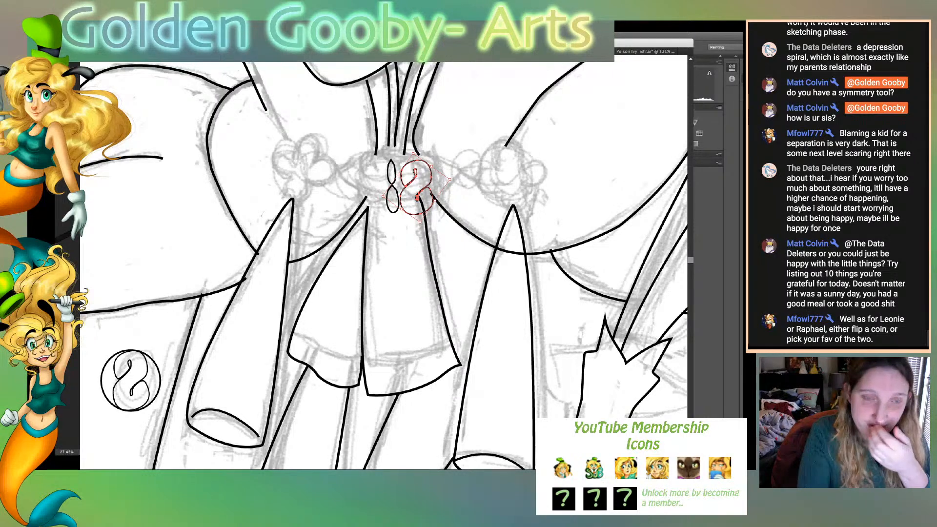
mouse_move(431, 176)
mouse_down()
mouse_move(376, 165)
mouse_move(415, 211)
mouse_up()
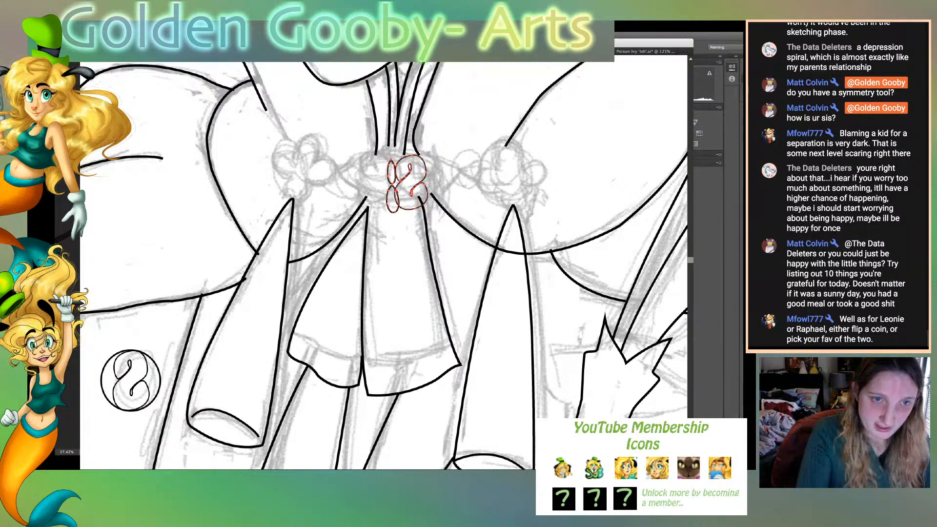
- Move the petals and swirl together off the clasp to the blank area beside the head, above the quill
key(ctrl+0)
key(ctrl+equal)
key(ctrl+equal)
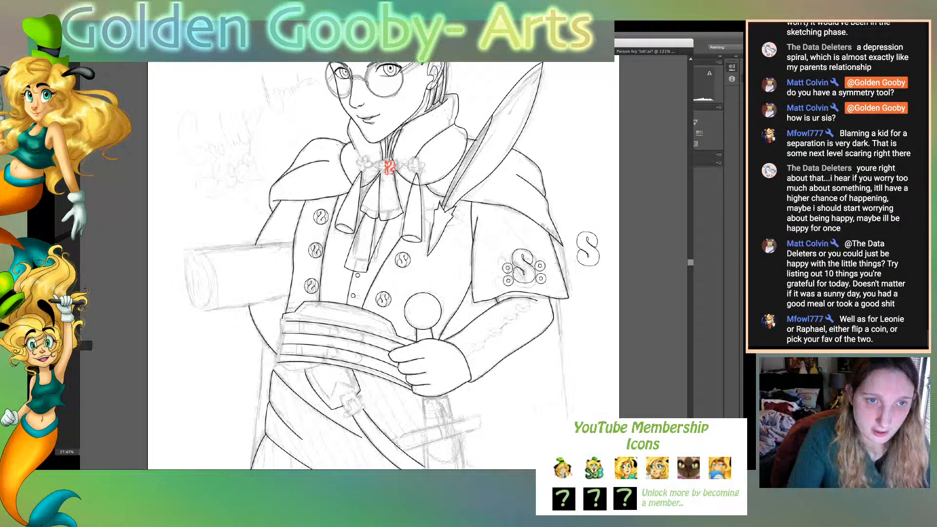
drag(403, 79, 586, 79)
scroll(383, 266, up, 5)
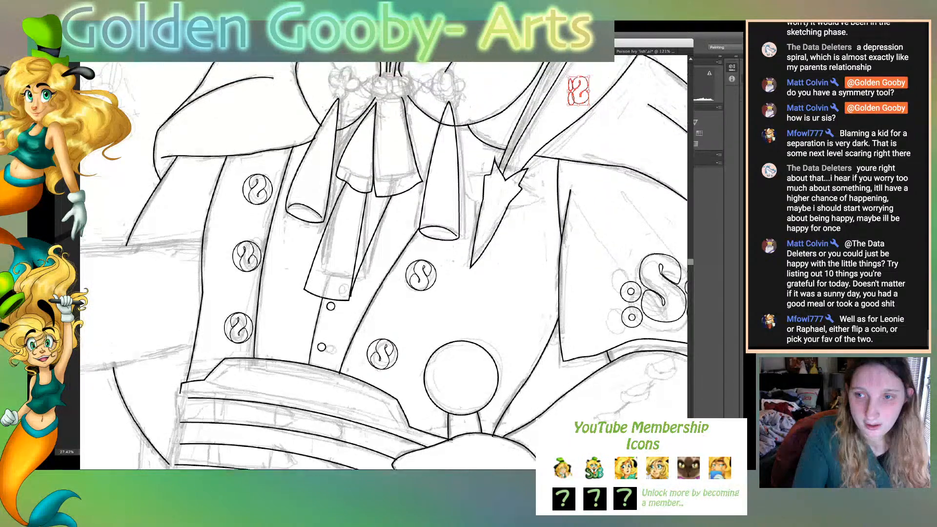
scroll(383, 266, up, 10)
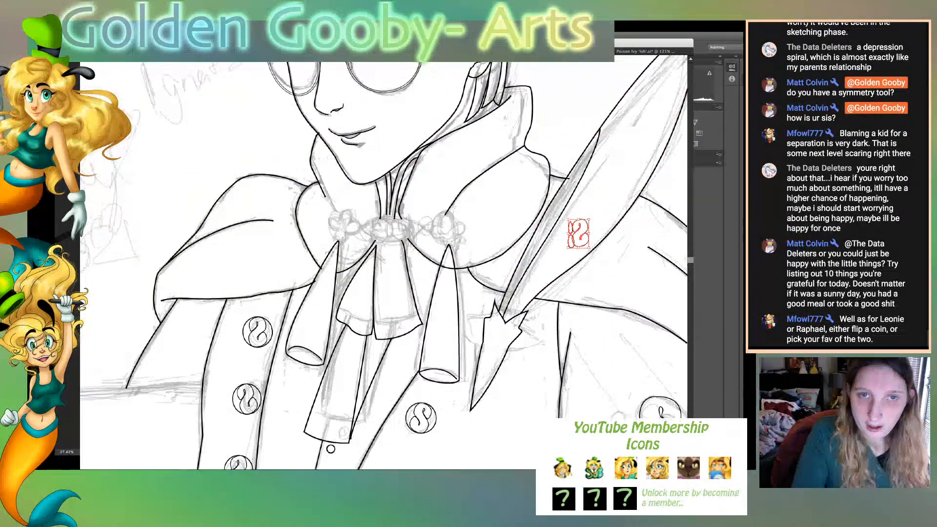
scroll(383, 265, up, 1)
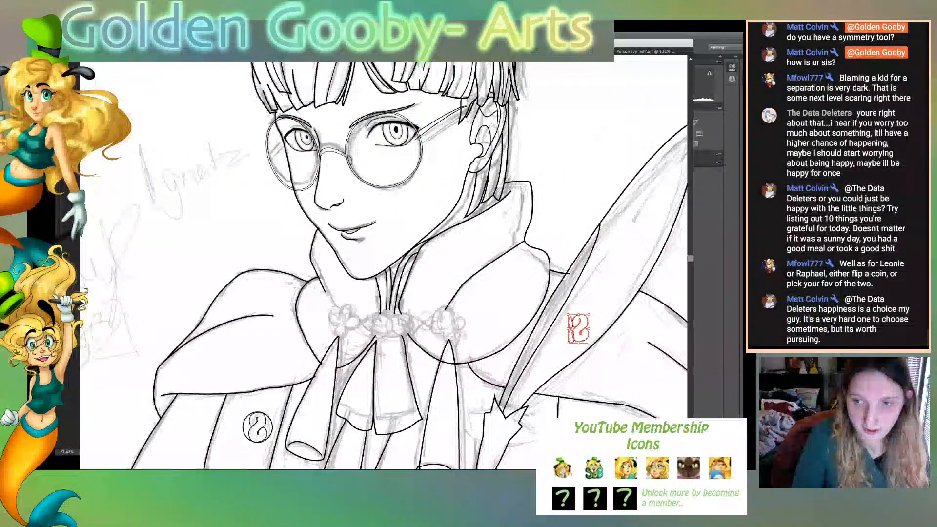
scroll(383, 266, right, 2)
scroll(383, 266, right, 5)
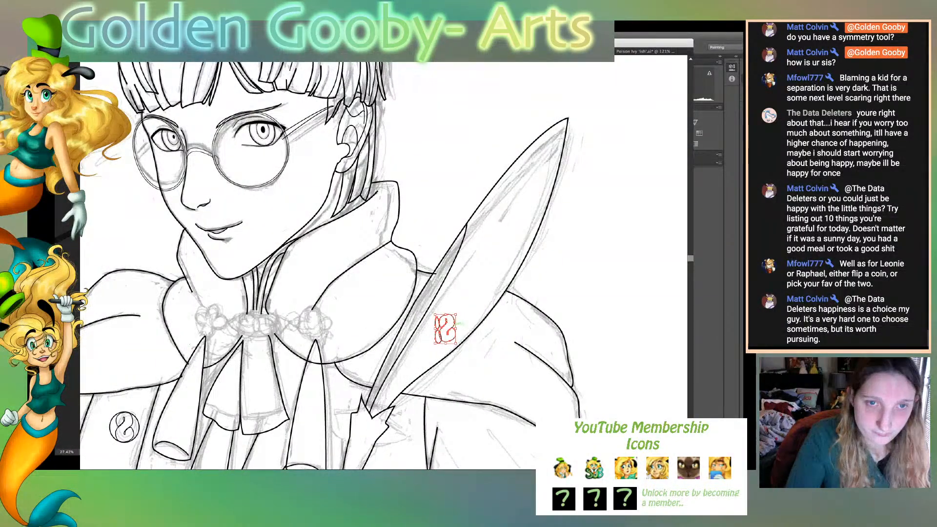
drag(445, 328, 452, 100)
key(ctrl+shift+a)
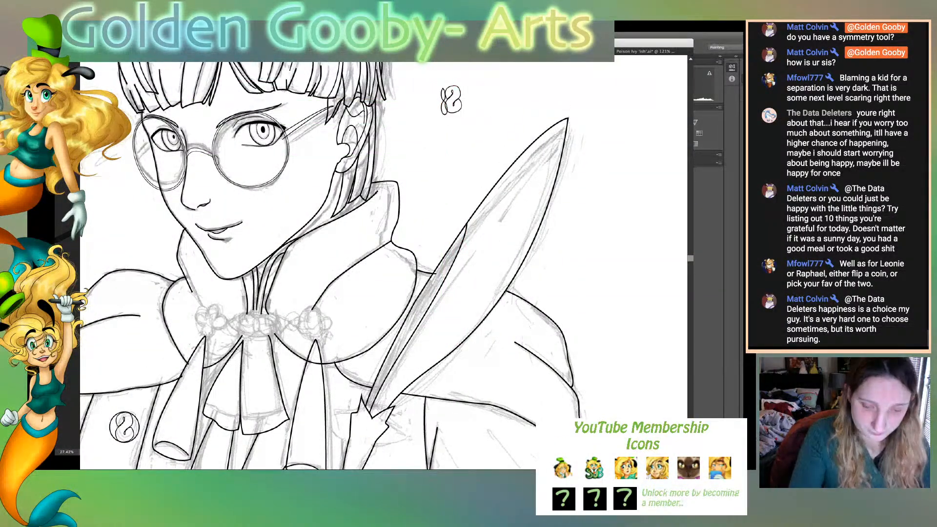
key(ctrl+equal)
key(ctrl+equal)
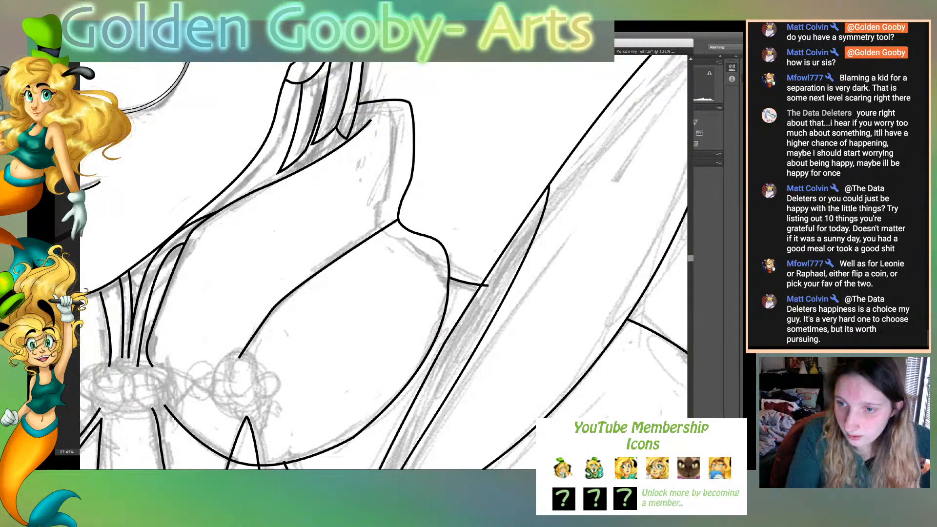
- Rotate the copied swirl slightly clockwise and shift it a little to the right of the two petals
scroll(384, 264, up, 10)
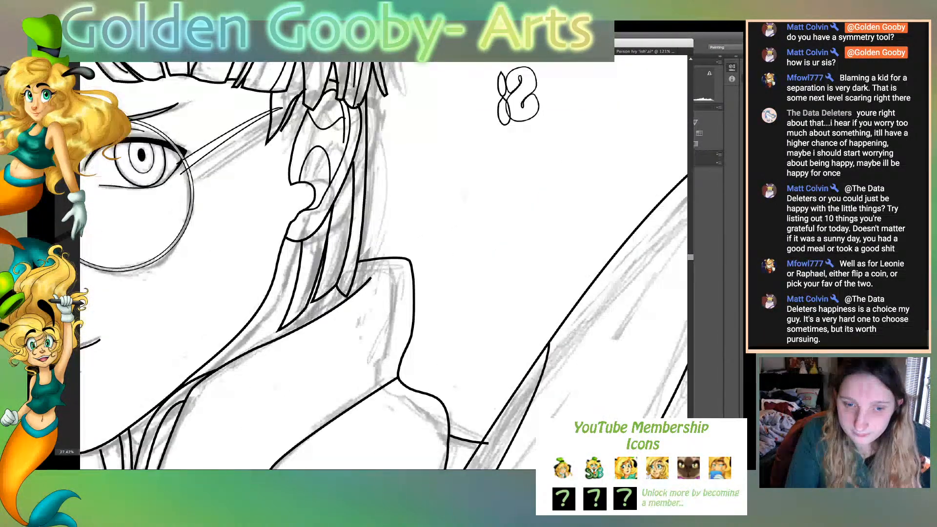
scroll(384, 263, down, 5)
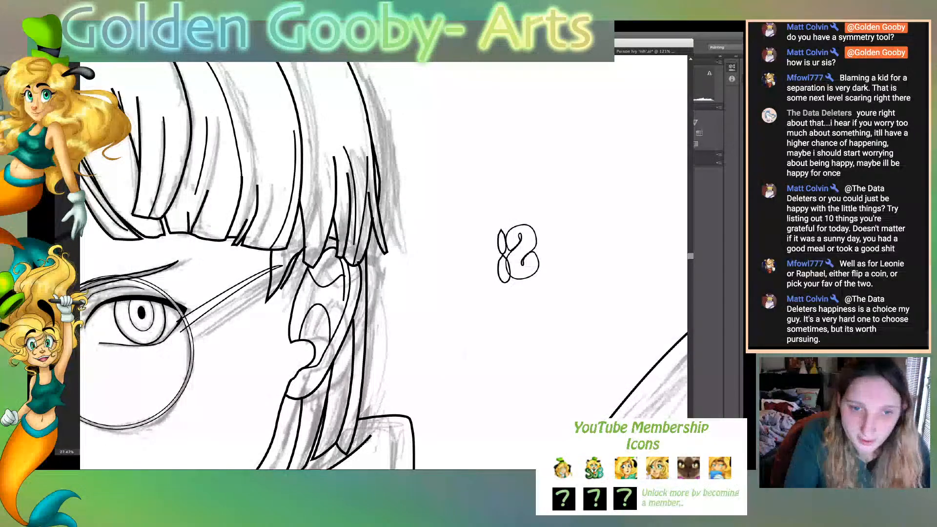
drag(512, 213, 550, 287)
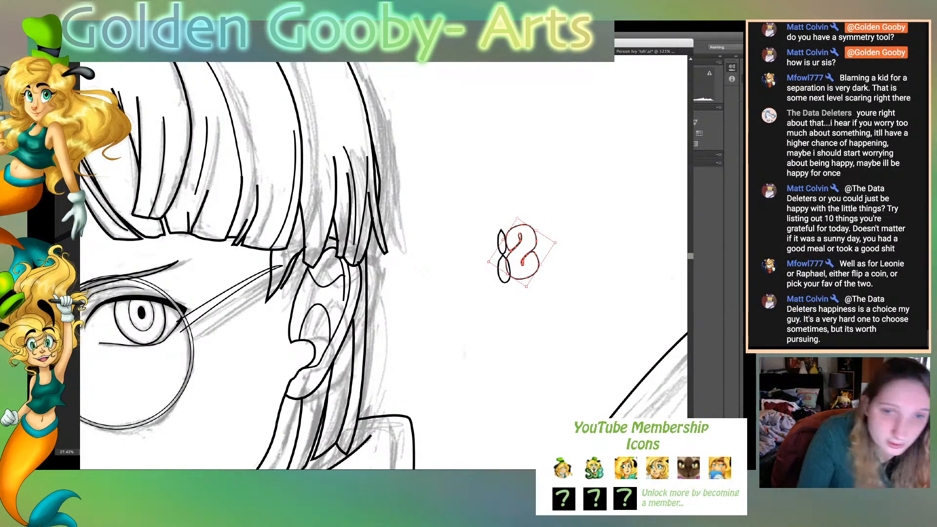
drag(555, 242, 546, 264)
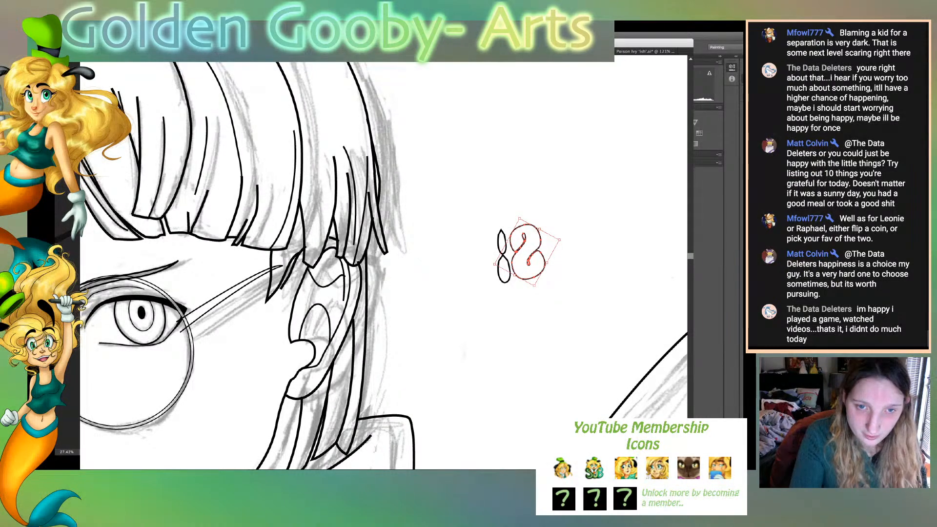
key(ctrl+plus)
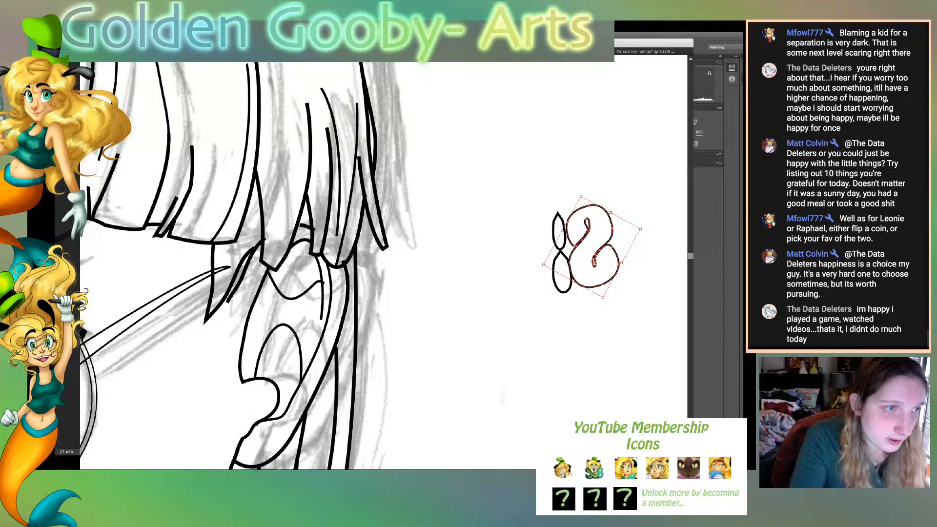
- Reshape the swirl's upper curve by adjusting its anchor points and handles on the left and right sides of the loop
key(a)
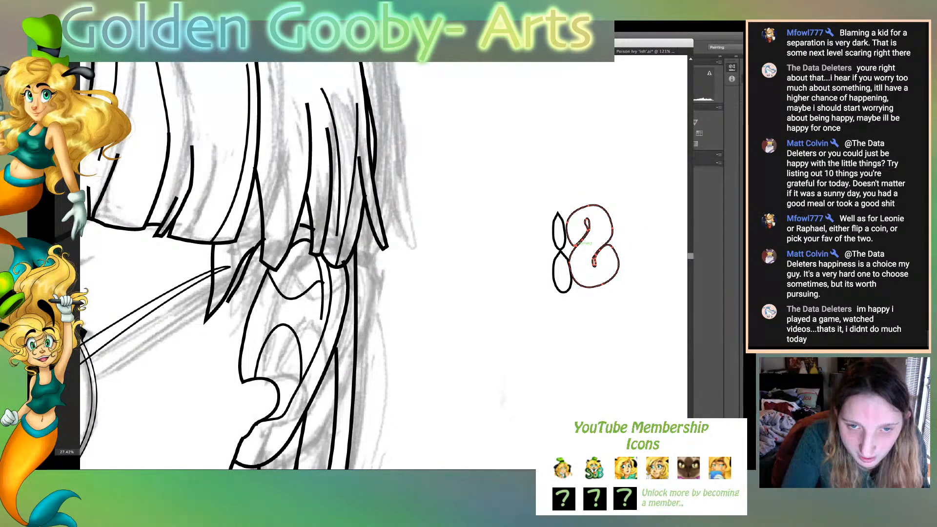
click(567, 222)
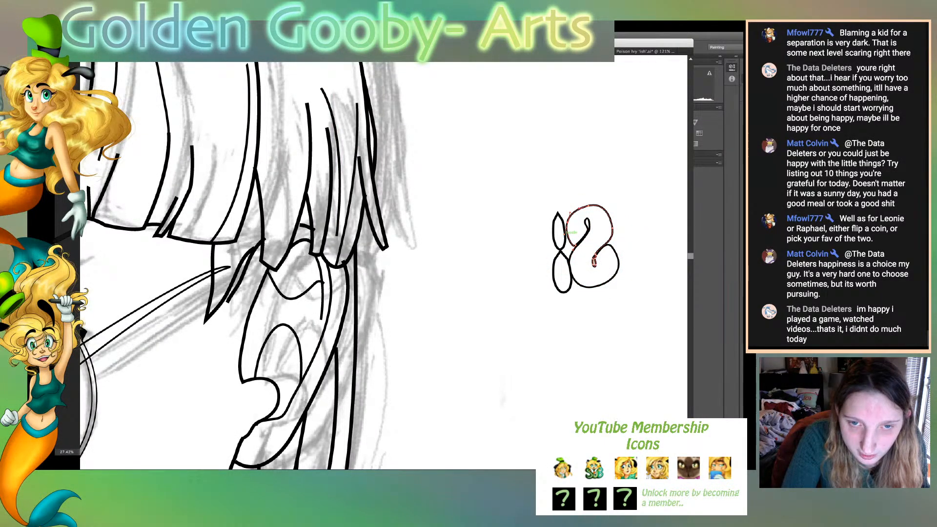
drag(565, 234, 562, 235)
key(super+shift+a)
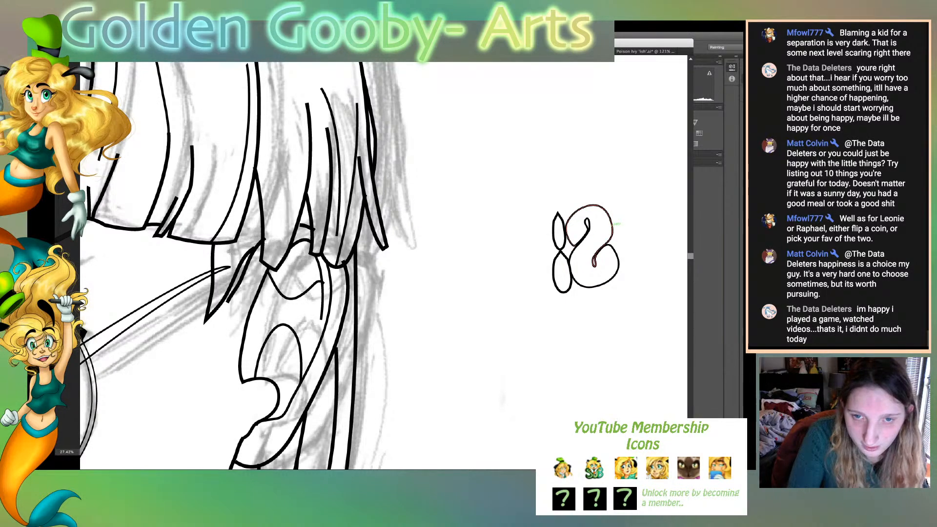
drag(612, 230, 608, 213)
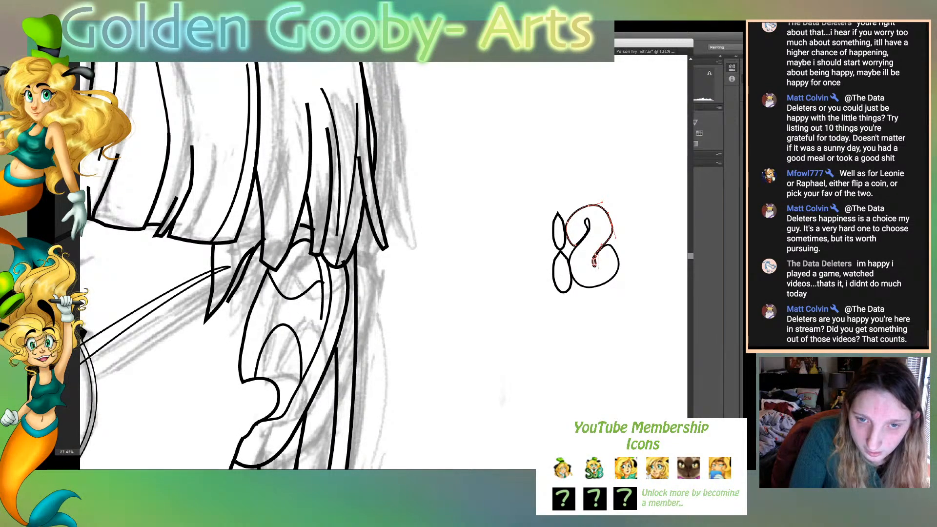
- Extend the lower end of the upper swirl curve into a small hook inside the lower loop
drag(594, 265, 599, 269)
drag(611, 234, 596, 272)
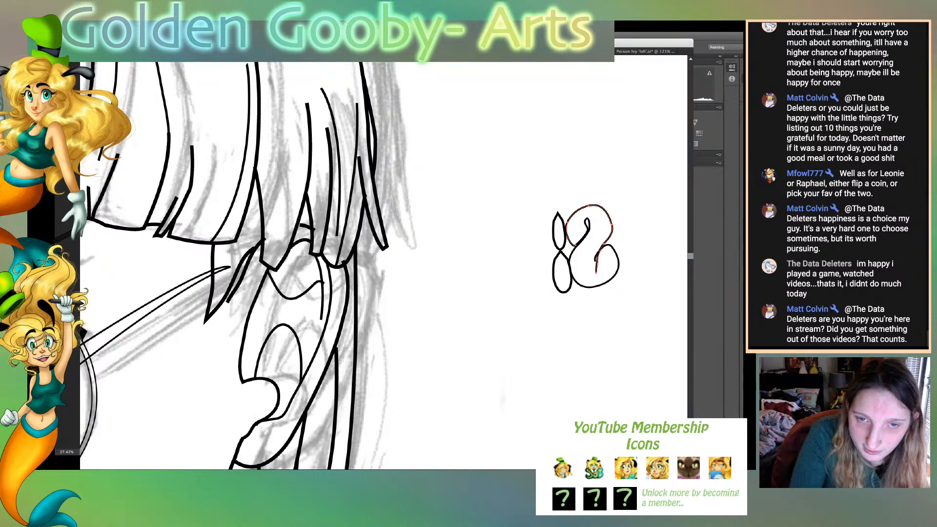
drag(601, 268, 600, 267)
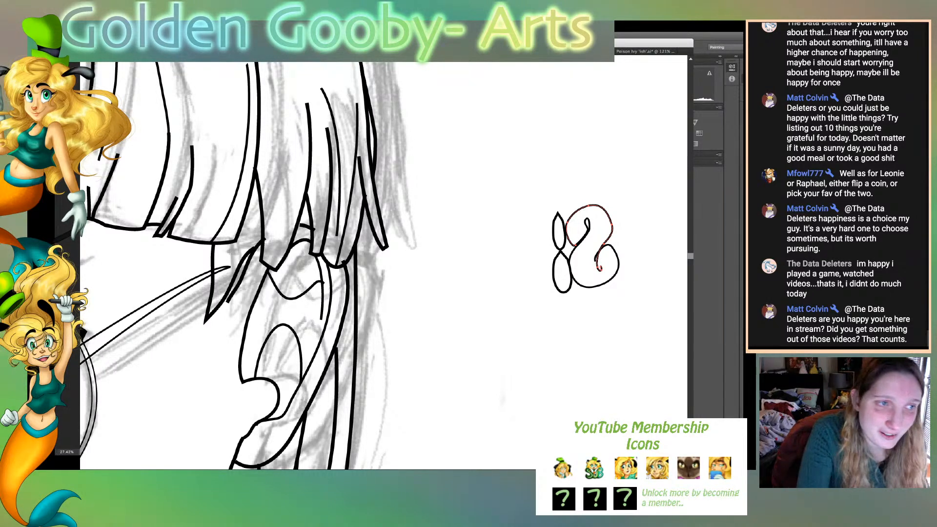
- Extend the lower swirl curve diagonally up into the upper loop and bend its tip so it runs beside the inner hook
click(610, 245)
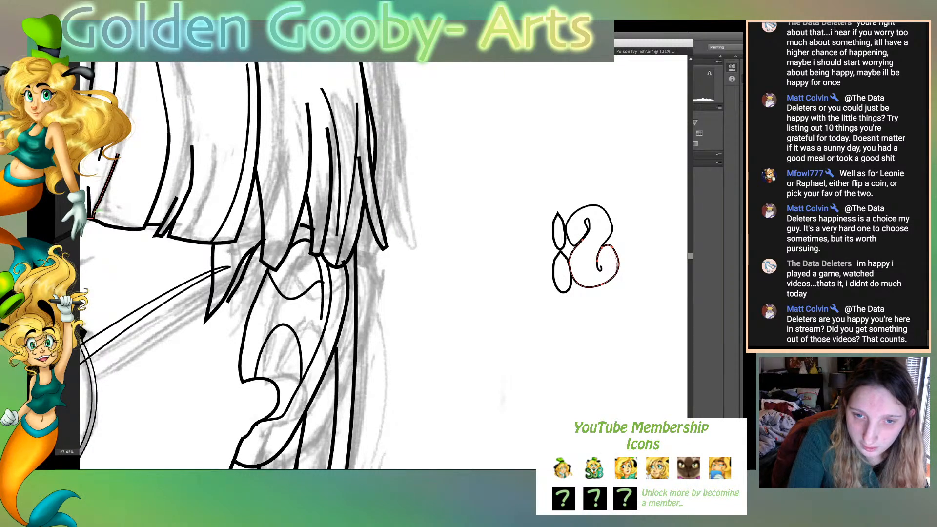
key(super+z)
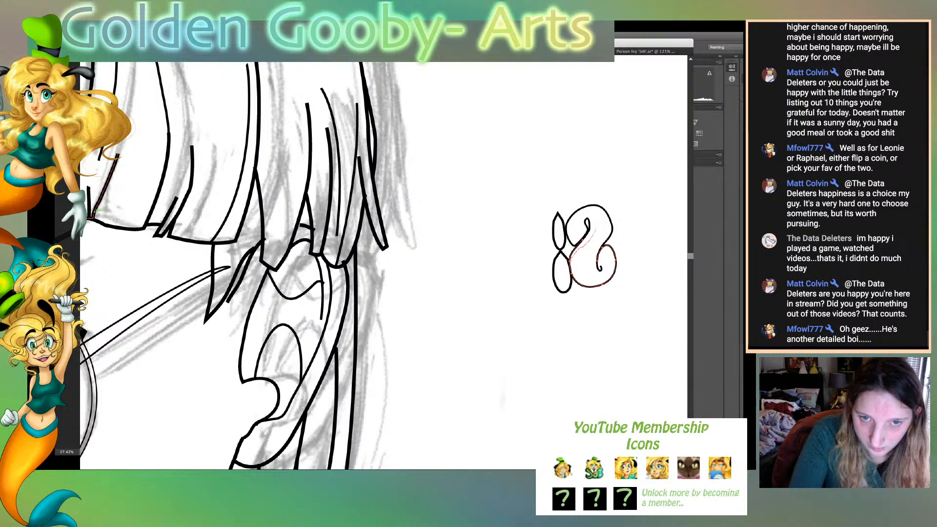
key(ctrl+z)
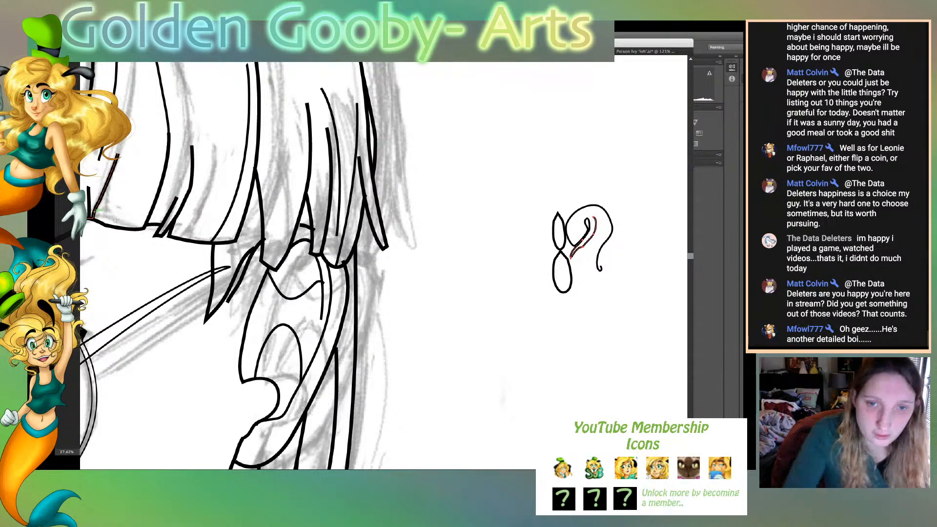
key(ctrl+shift+z)
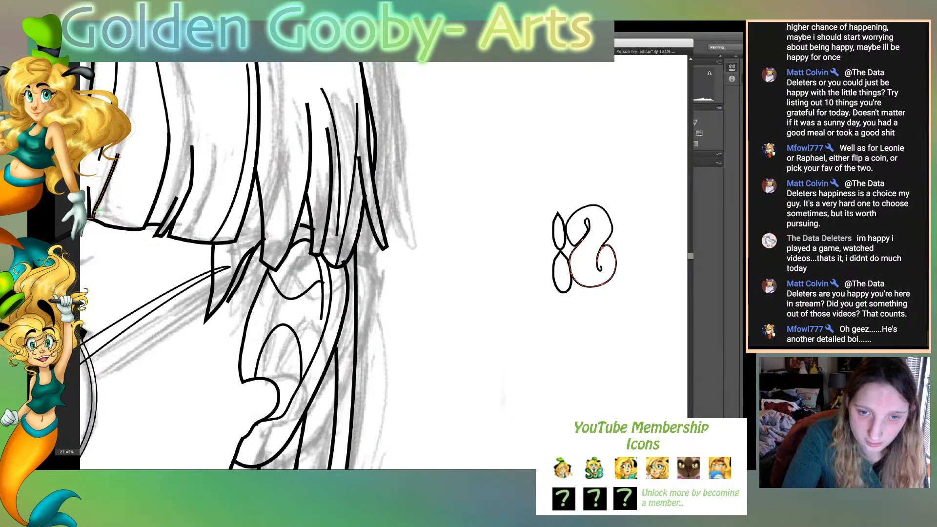
drag(594, 214, 569, 259)
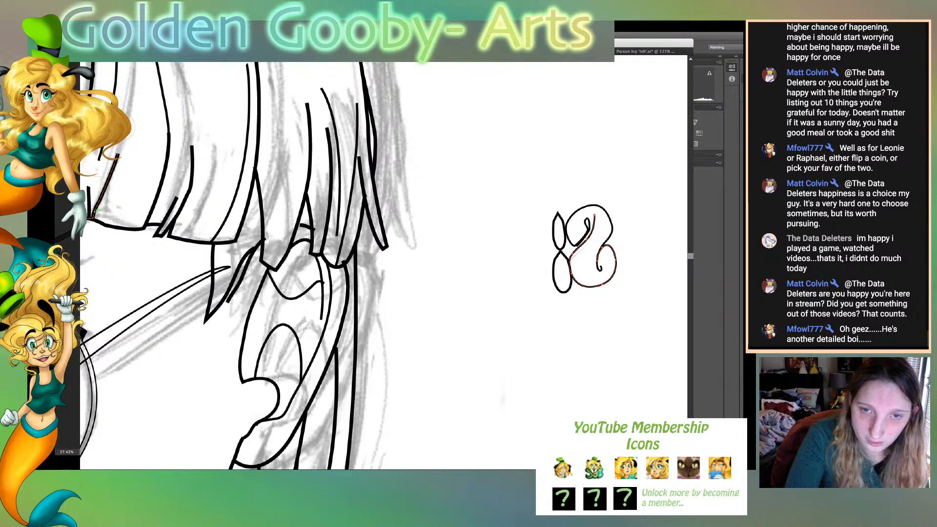
drag(597, 220, 594, 216)
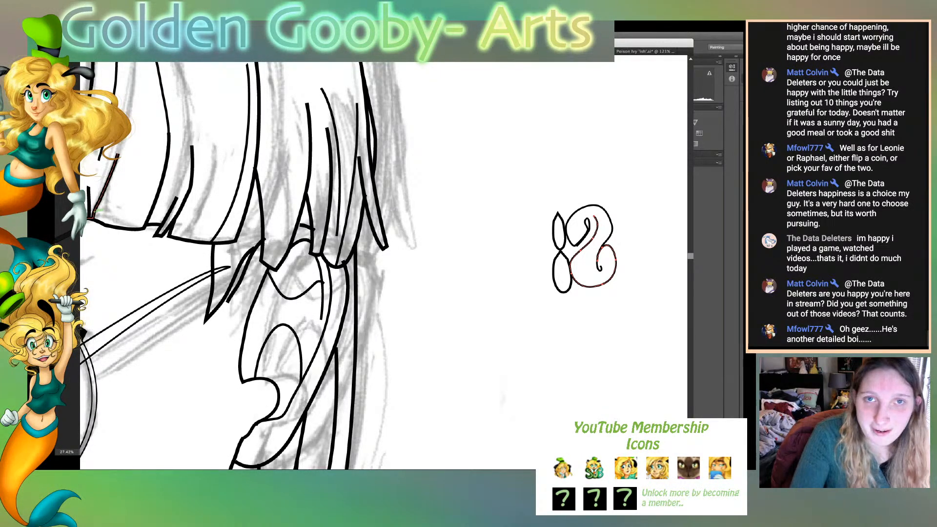
- Check the finished reference line art and cut the upper curve's old inner hook back to a short stub
key(super+grave)
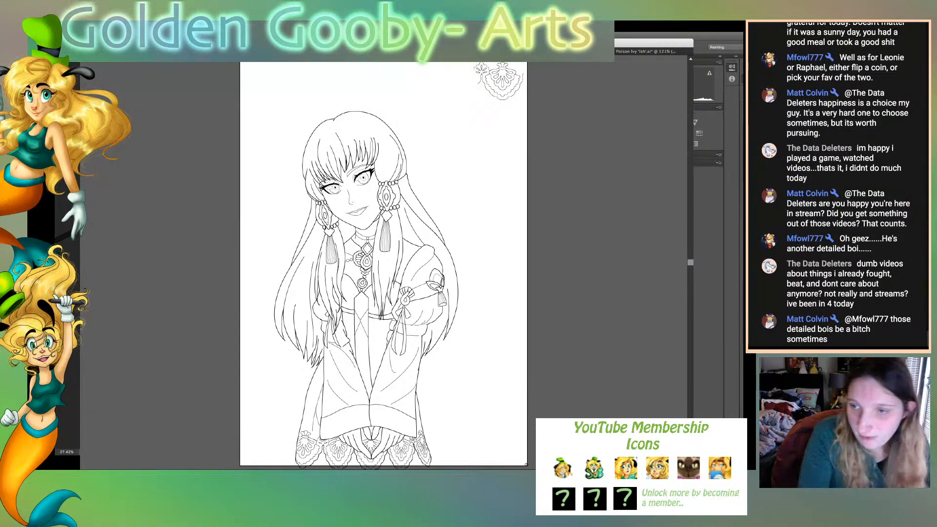
key(super+grave)
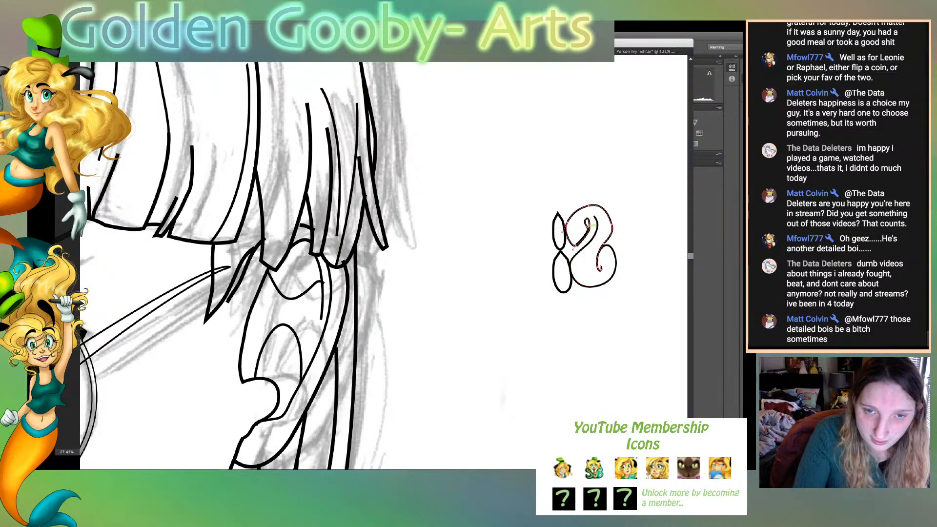
click(588, 224)
key(super+z)
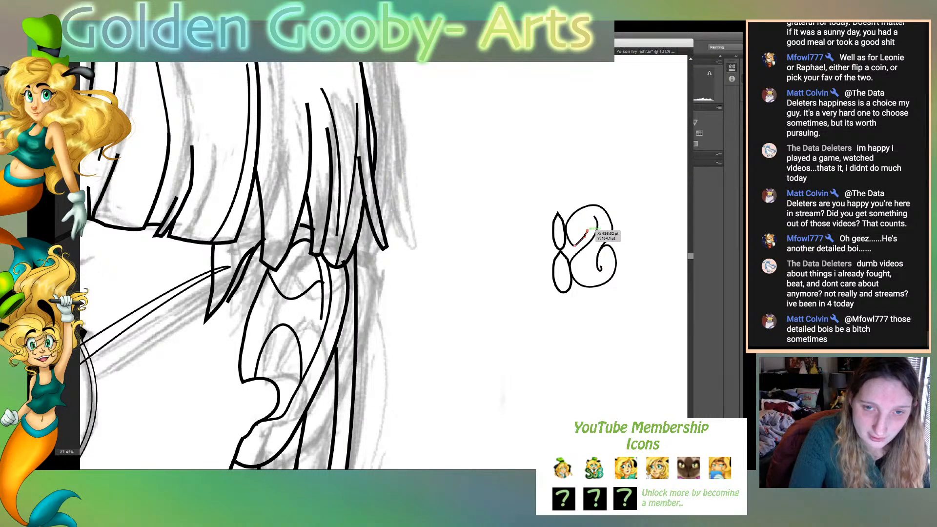
drag(587, 230, 586, 244)
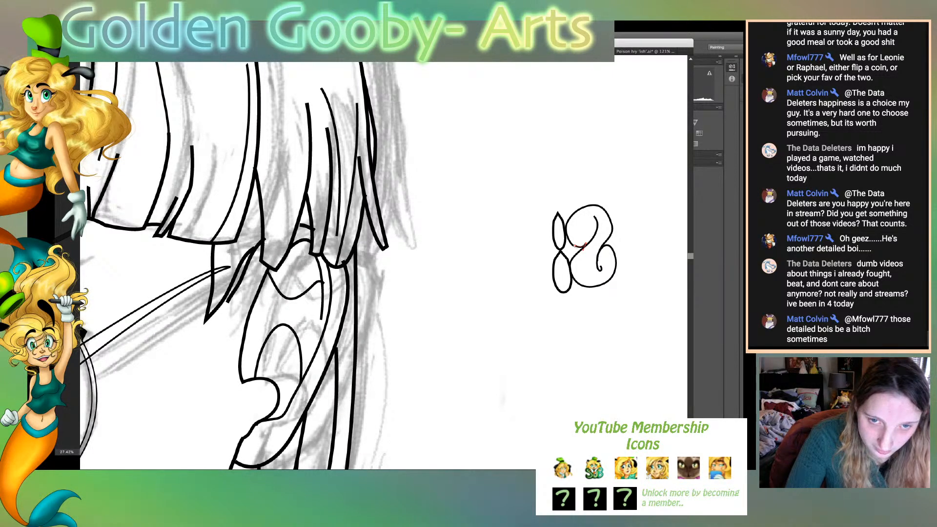
- Redraw the upper swirl's inner line as an arc following the loop from the lower curve's tip, and refine its lower end
drag(593, 213, 576, 248)
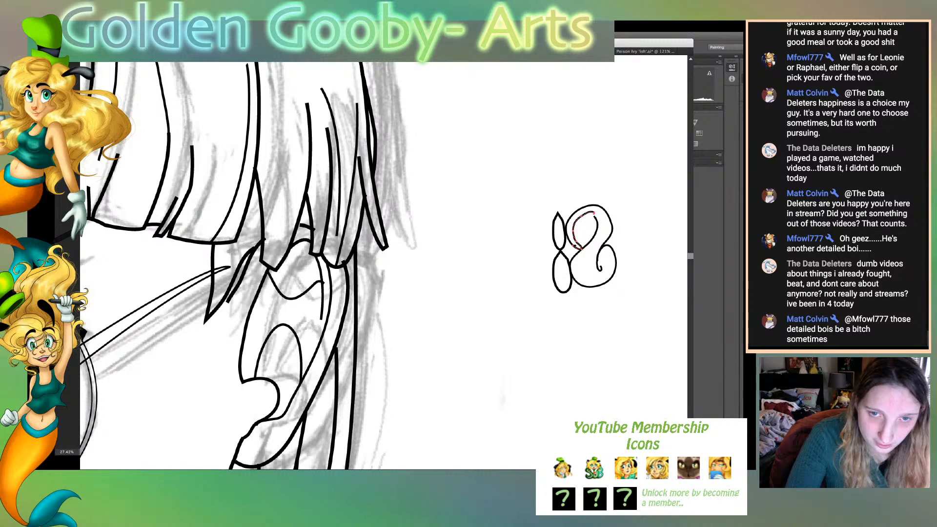
key(super+z)
drag(581, 215, 597, 223)
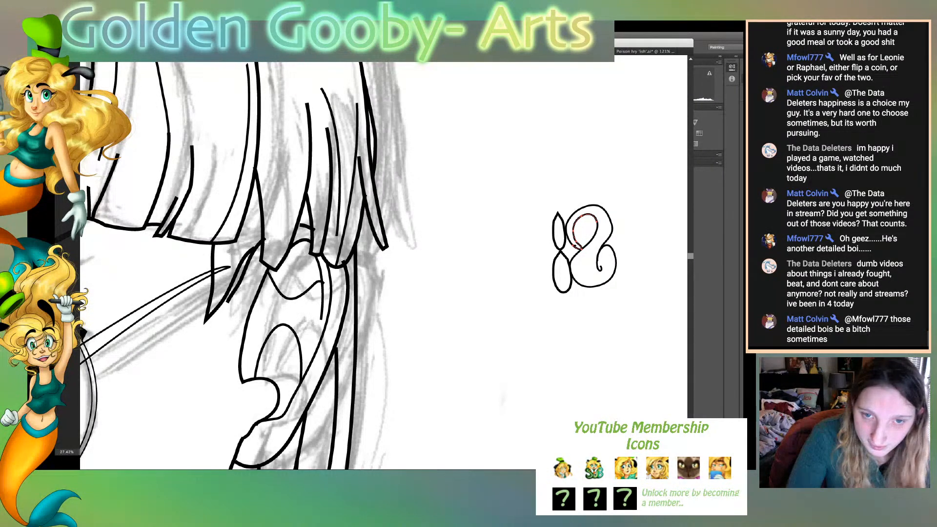
drag(575, 232, 574, 245)
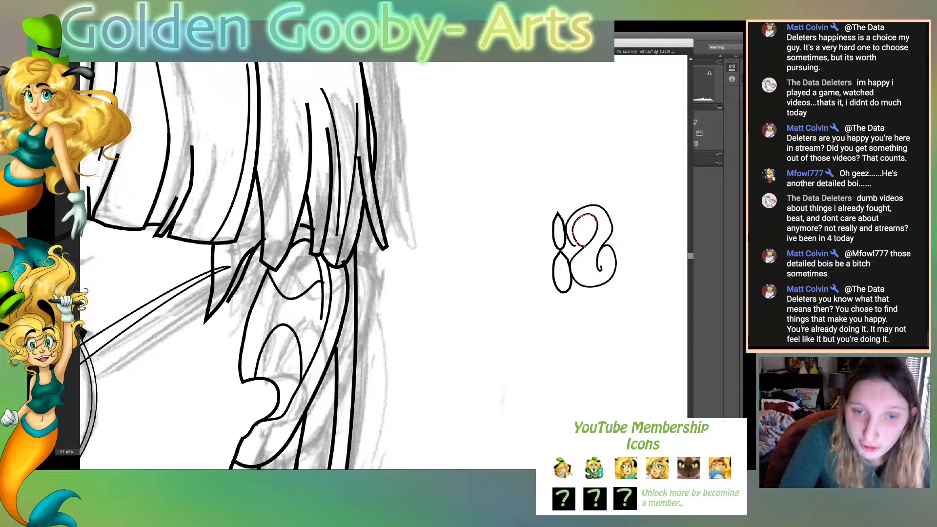
drag(582, 247, 582, 251)
click(629, 272)
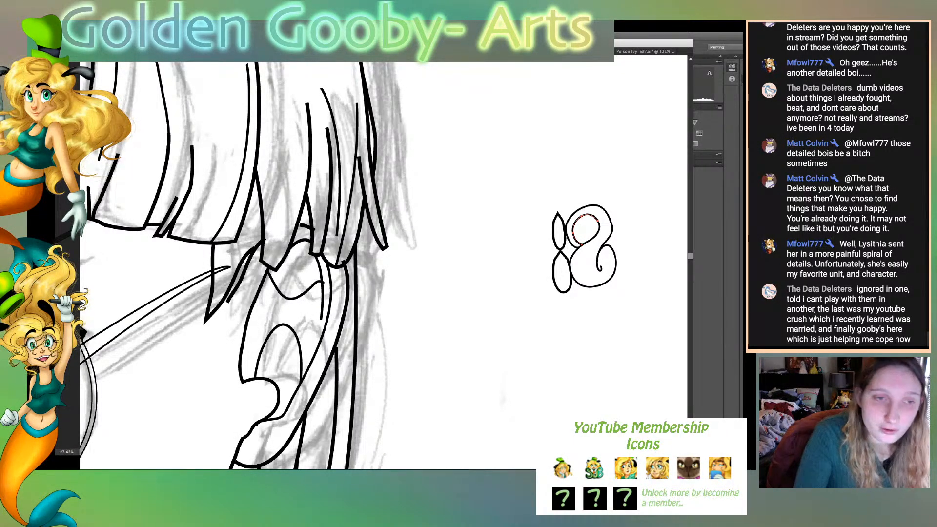
- Compare with the reference line art and thicken the strokes of the petals and swirl curves together
key(super+grave)
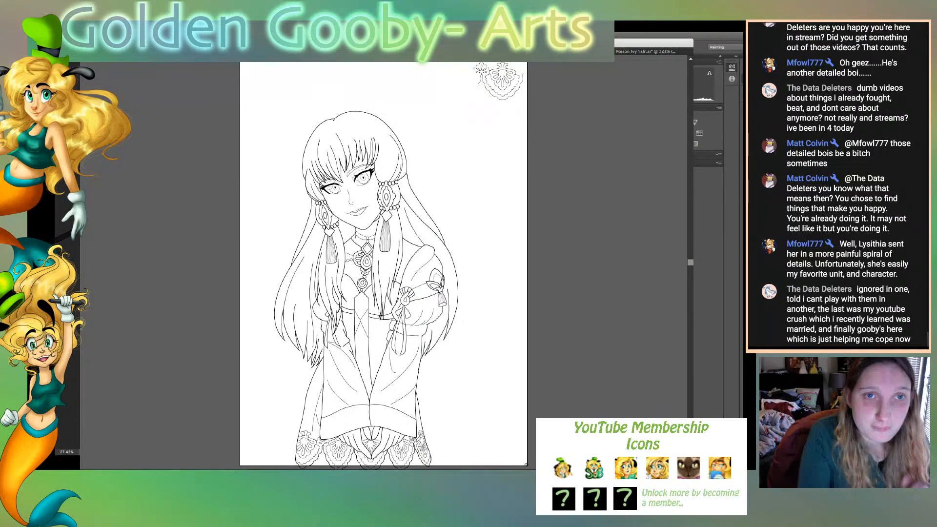
key(super+grave)
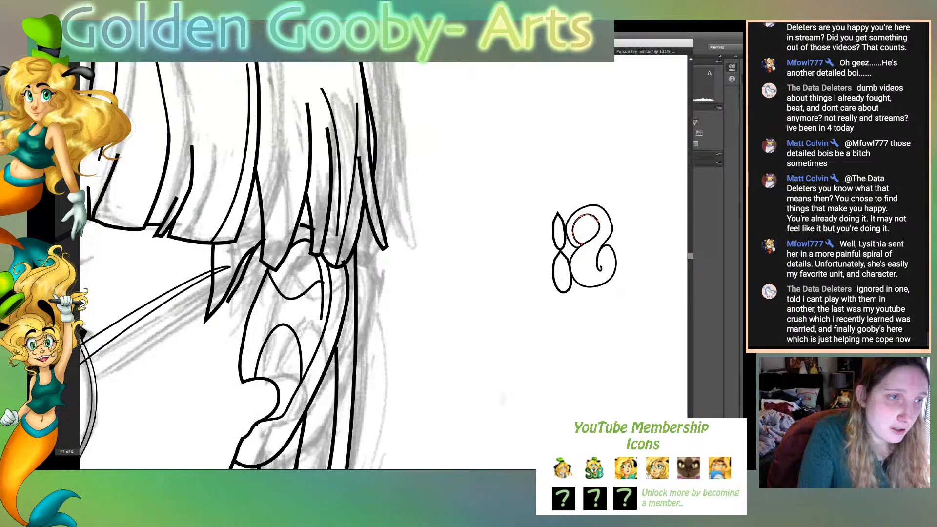
key(v)
key(super+grave)
key(super+grave)
drag(545, 208, 623, 287)
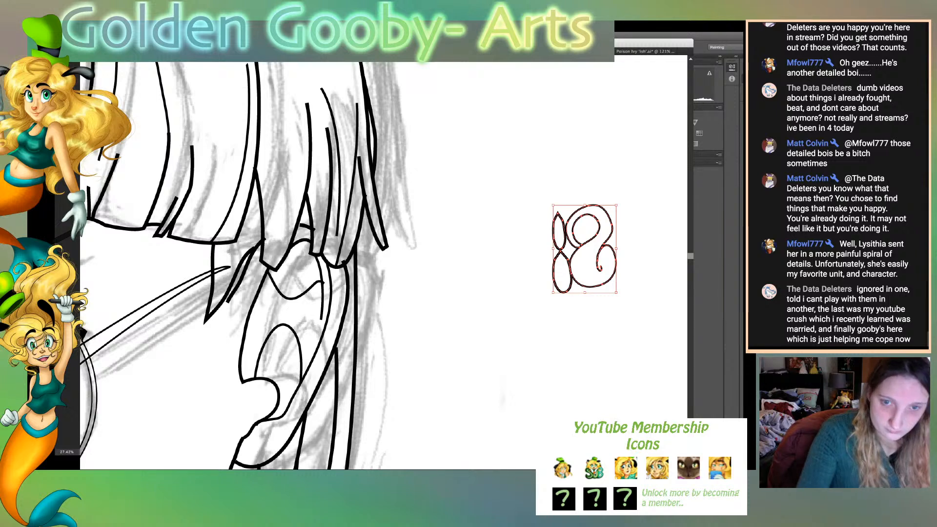
key(Return)
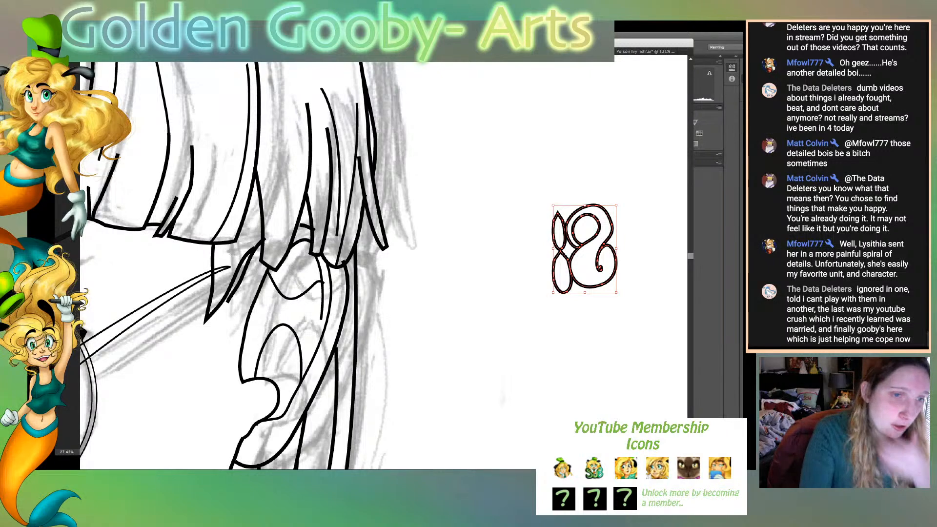
key(super+shift+a)
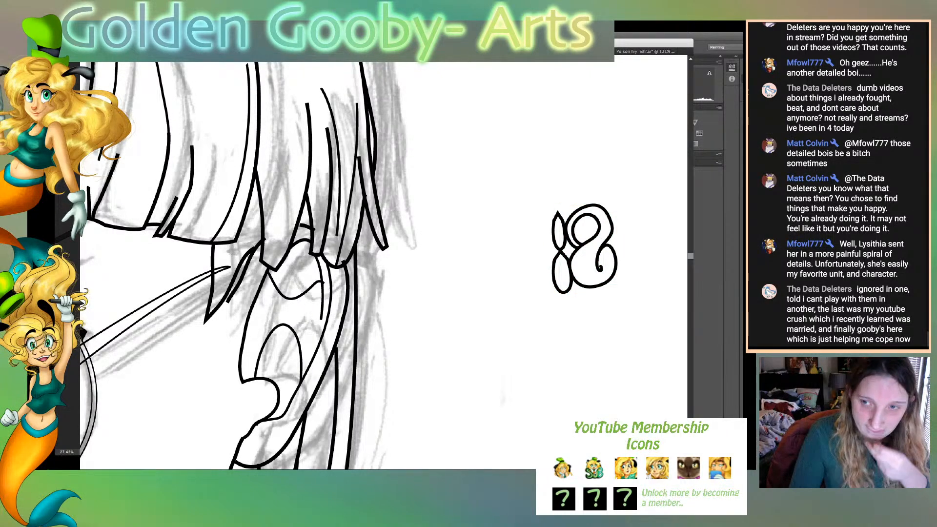
- Draw a circle to the right of the swirl, enlarge it slightly and place it against the swirl's right edge
scroll(383, 266, right, 5)
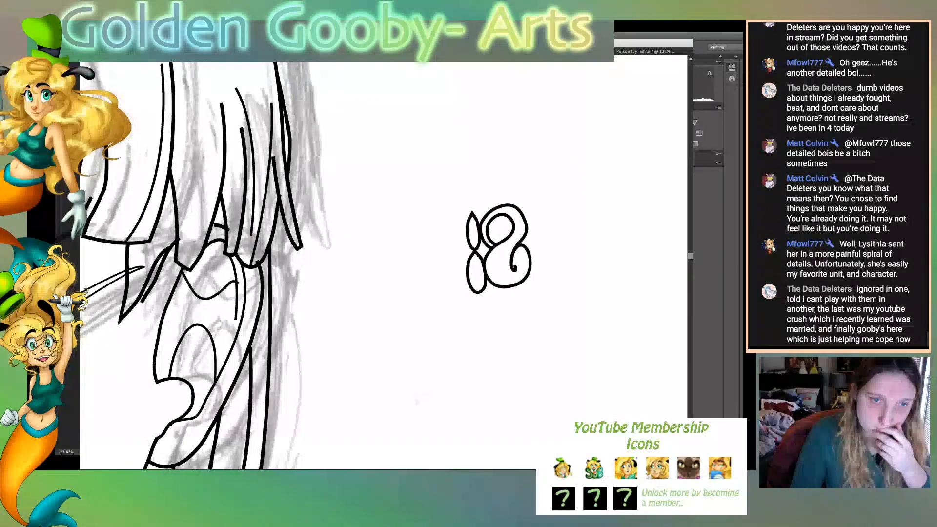
scroll(383, 266, right, 2)
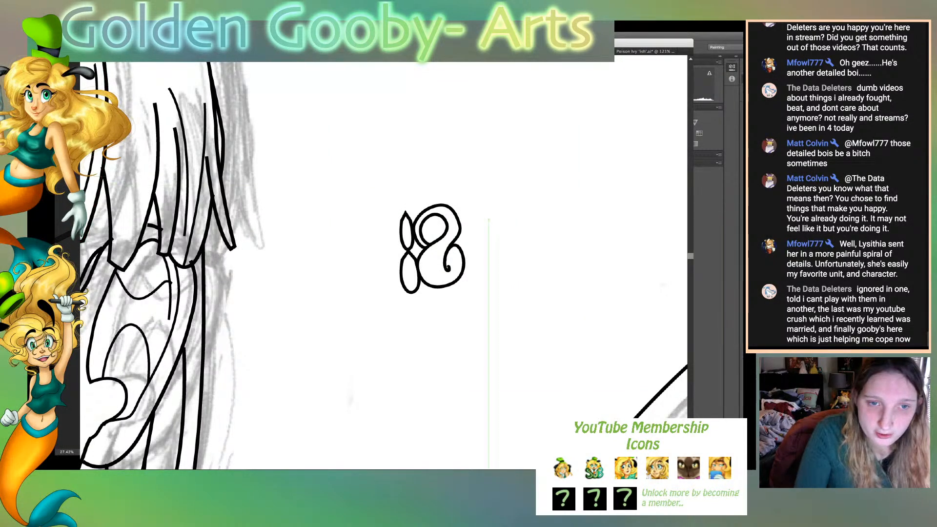
drag(478, 221, 523, 267)
key(v)
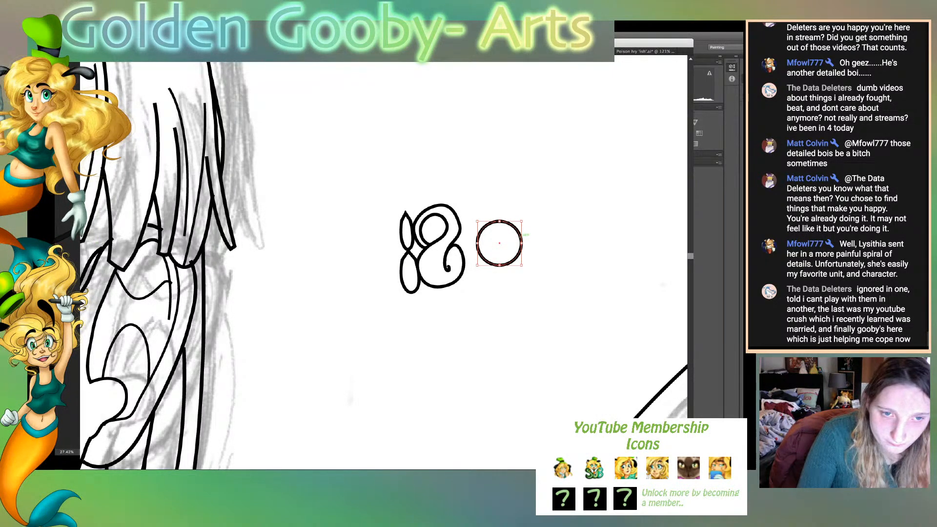
drag(521, 242, 502, 243)
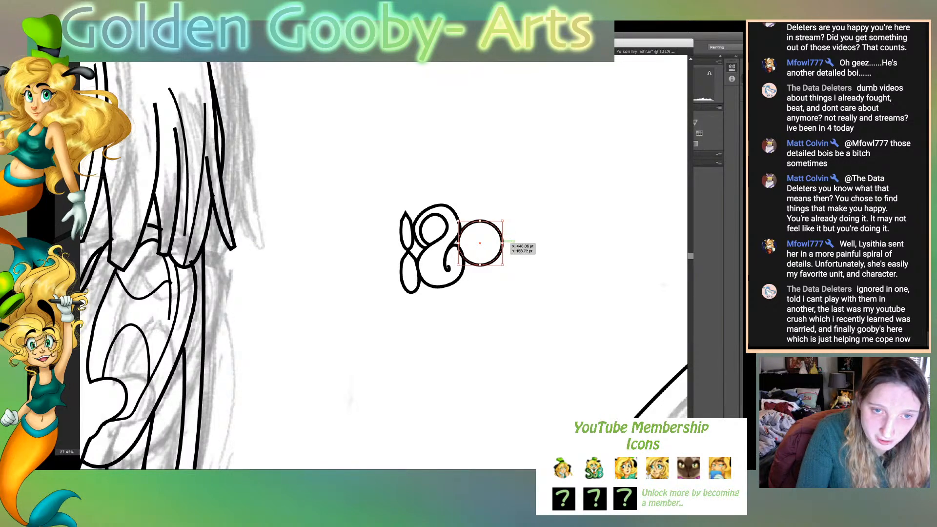
drag(502, 243, 483, 238)
key(super+shift+a)
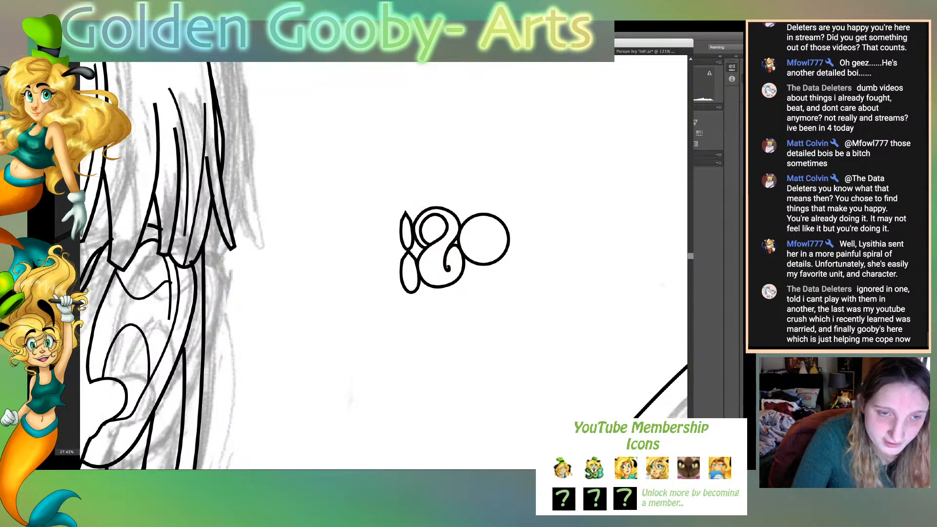
- Stretch the two petals at the ornament's left end slightly taller, extending their upper tip above the swirl
drag(391, 245, 411, 258)
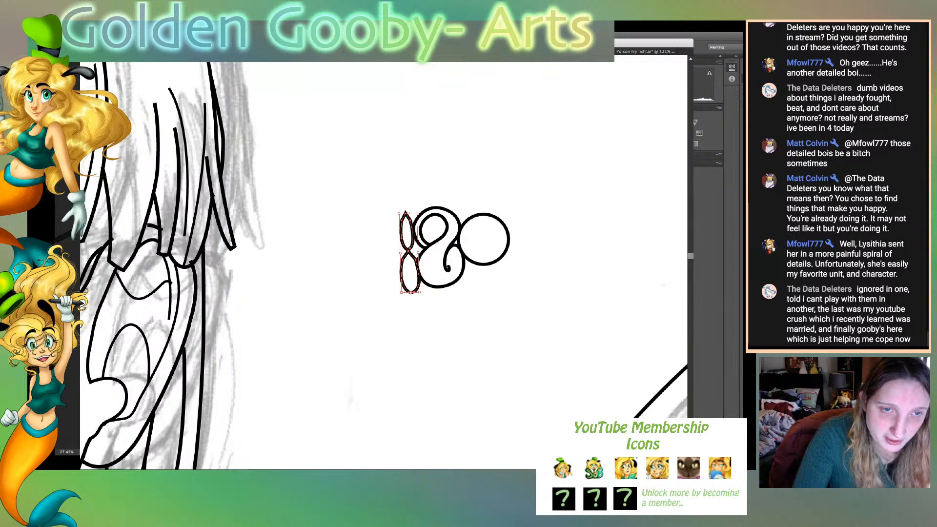
drag(409, 214, 405, 201)
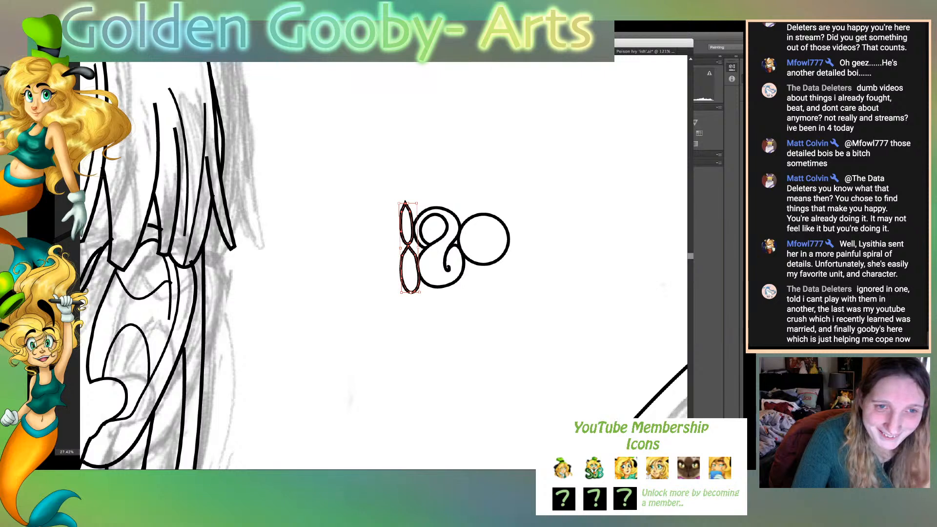
drag(407, 203, 407, 198)
key(super+shift+a)
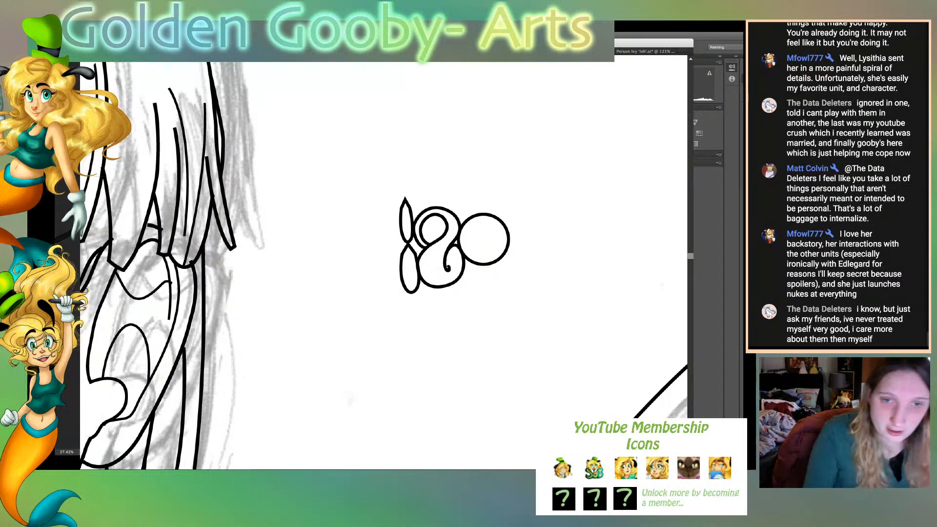
- Draw a closed teardrop loop with its point inside the circle and its rounded end extending right of the circle
click(494, 236)
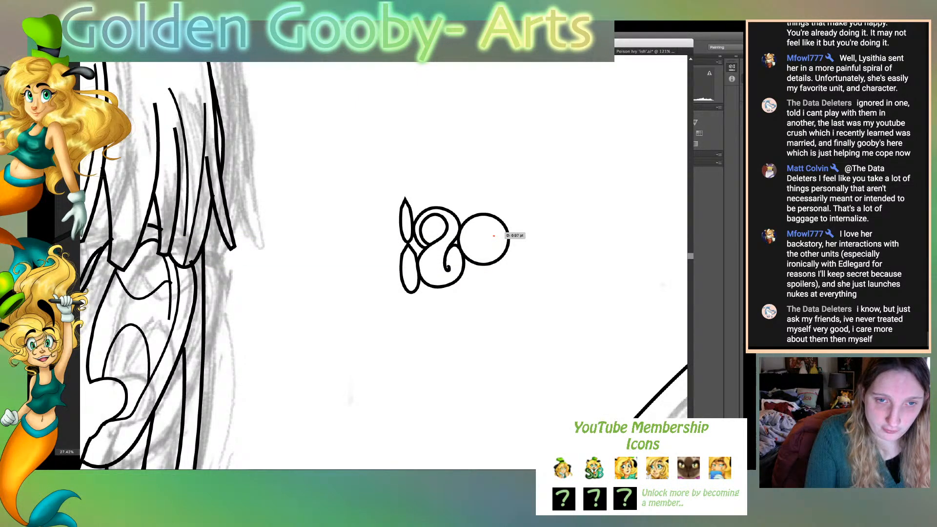
mouse_move(537, 213)
mouse_down()
mouse_move(555, 232)
mouse_move(532, 261)
mouse_up()
click(538, 214)
click(541, 247)
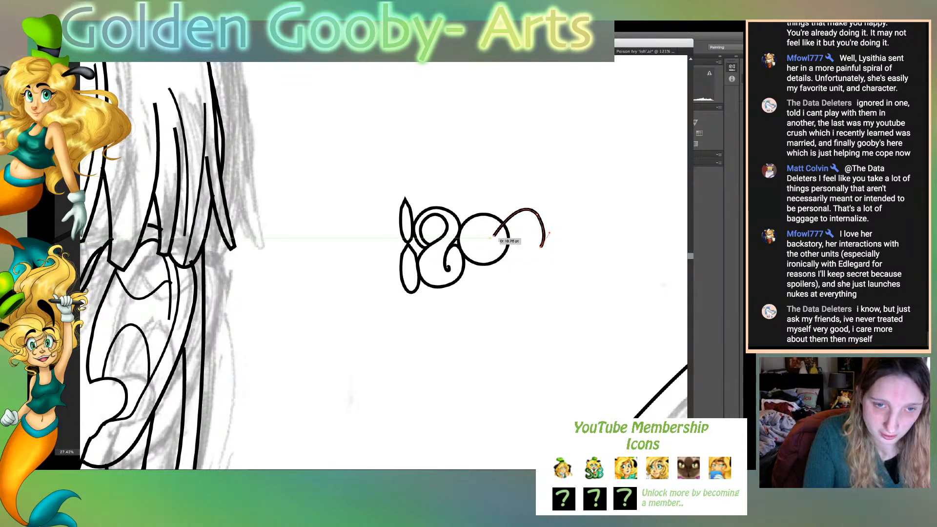
drag(494, 236, 527, 274)
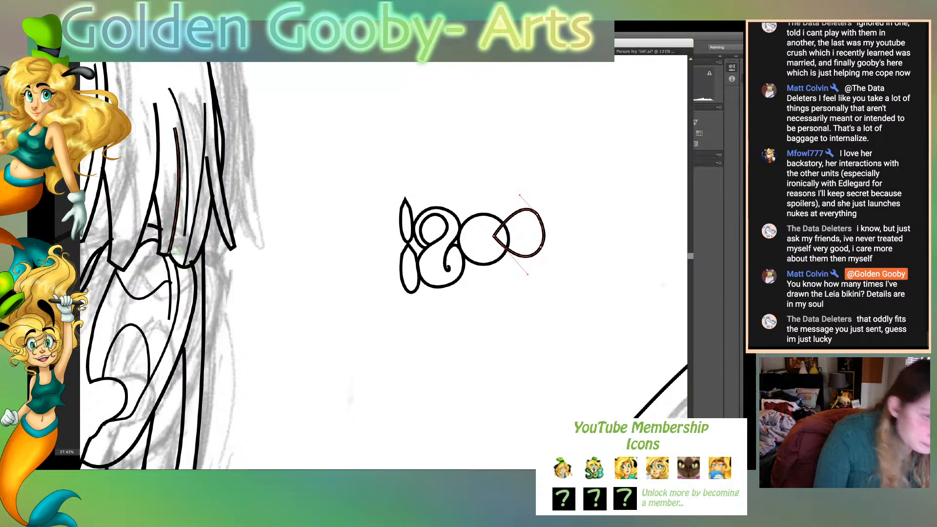
key(super+shift+a)
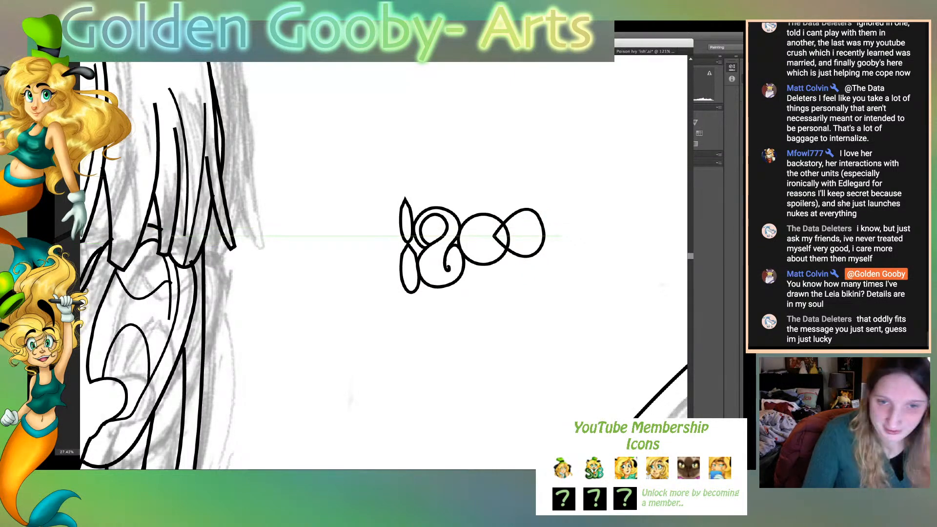
- Draw a smaller closed teardrop inside the first one, starting near the circle's right edge
click(505, 233)
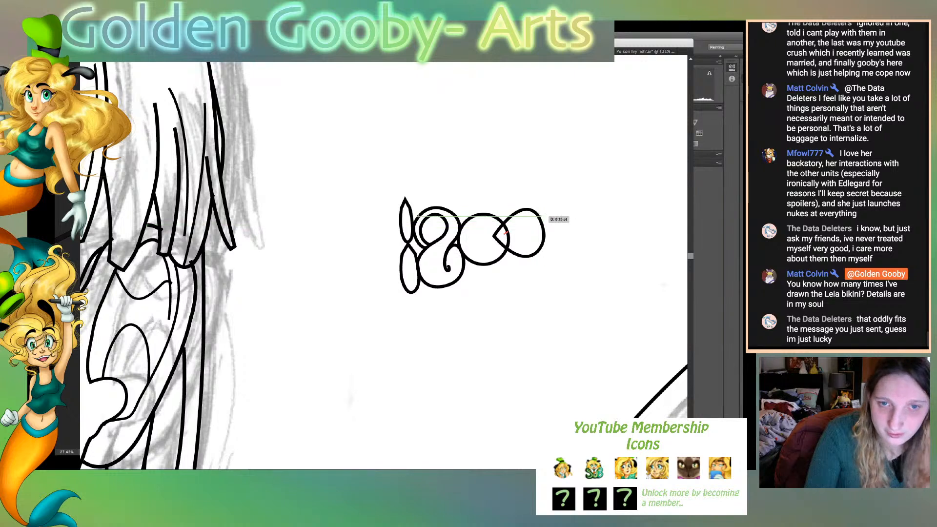
drag(541, 221, 552, 236)
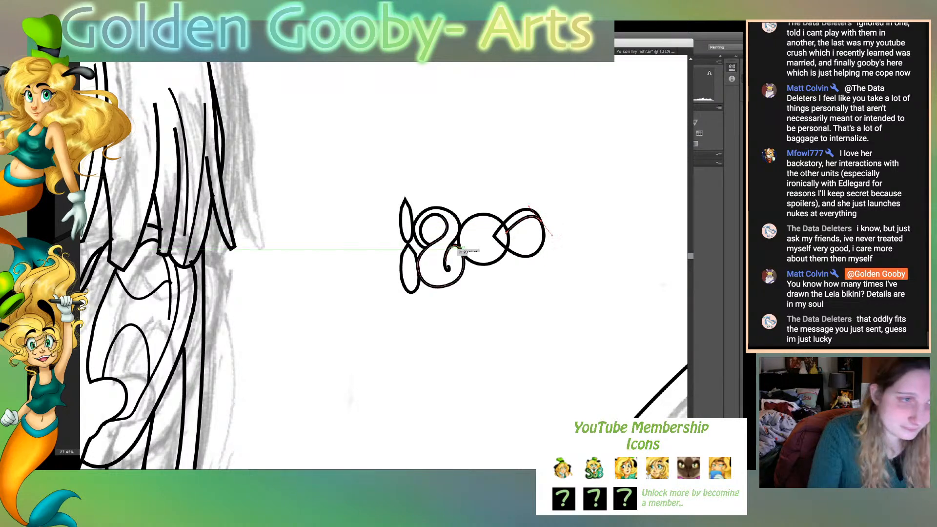
click(540, 221)
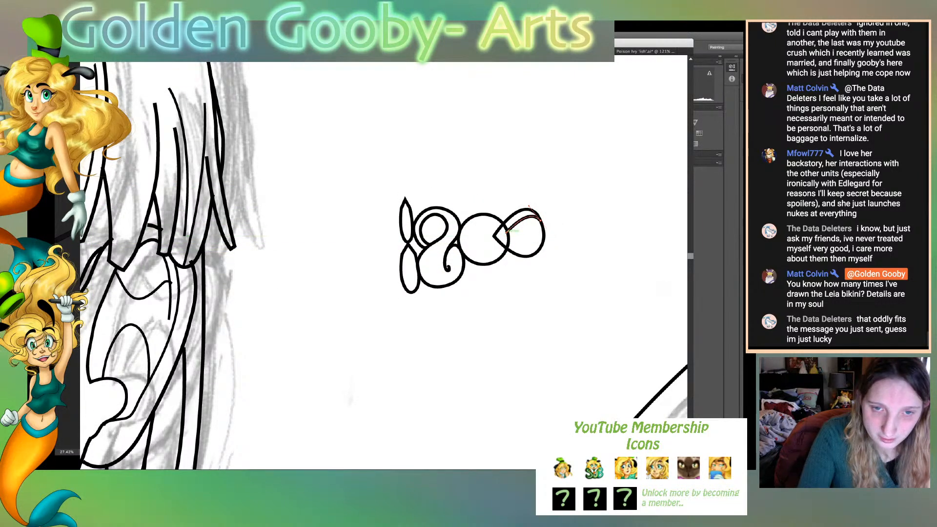
drag(543, 240, 559, 219)
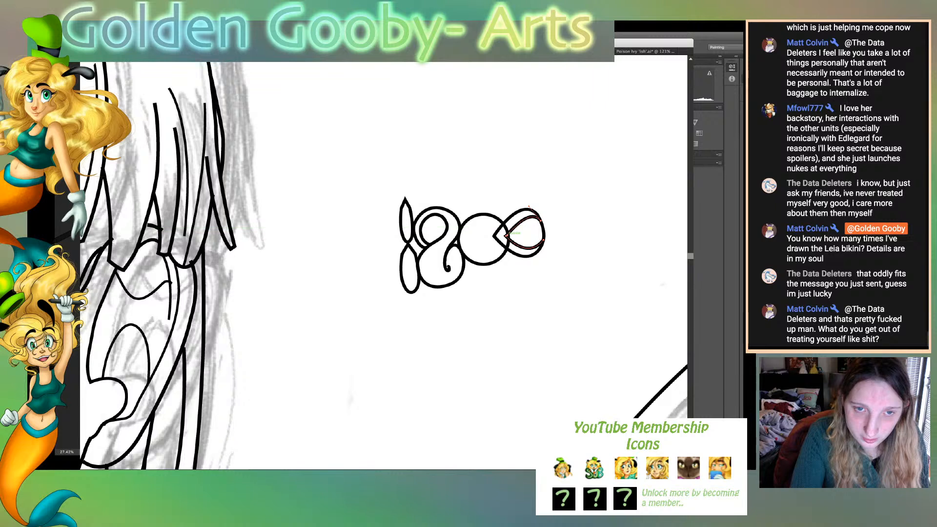
key(super+shift+a)
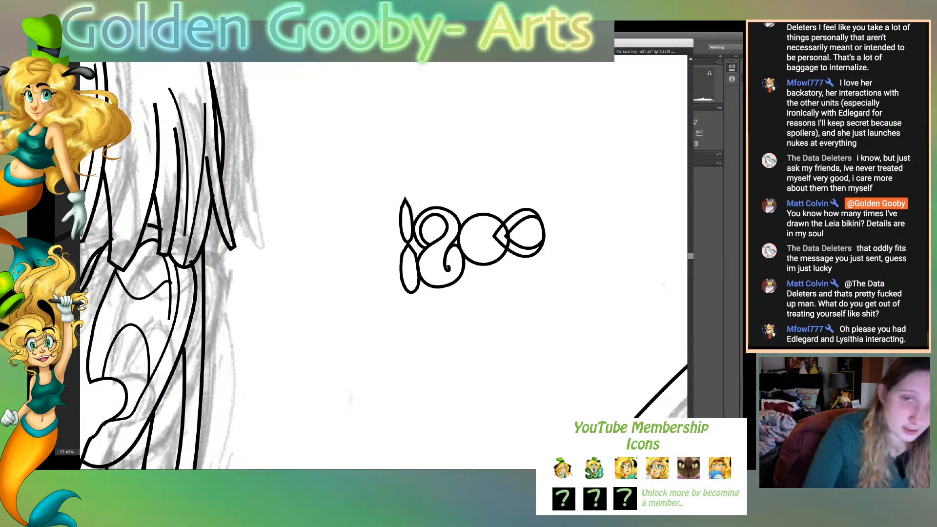
- Cut away the part of the circle's outline that crosses the teardrop so the circle ends at the teardrop's edges
click(502, 257)
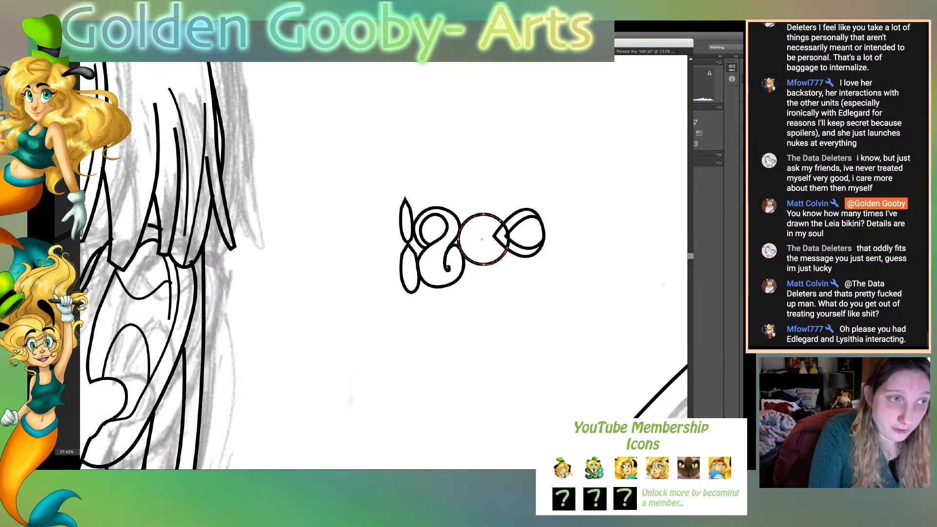
click(517, 230)
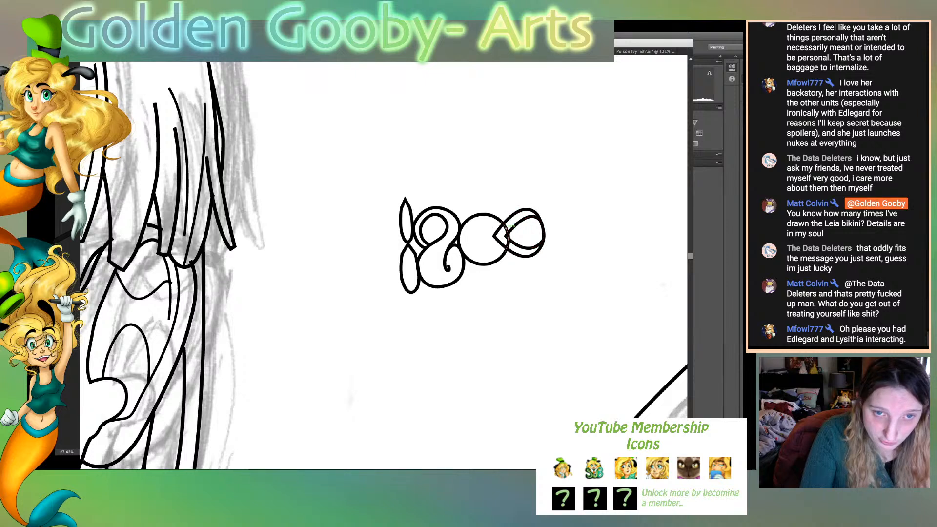
key(Delete)
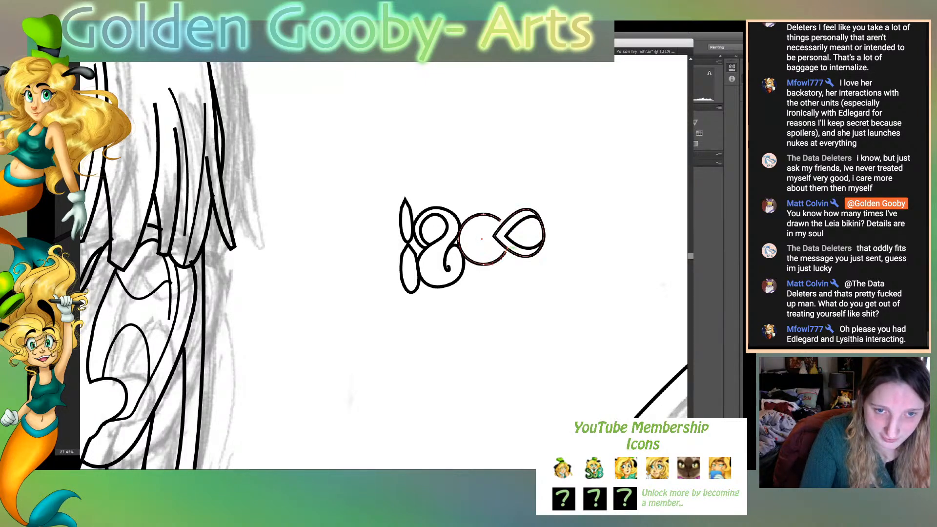
drag(506, 252, 503, 224)
click(507, 249)
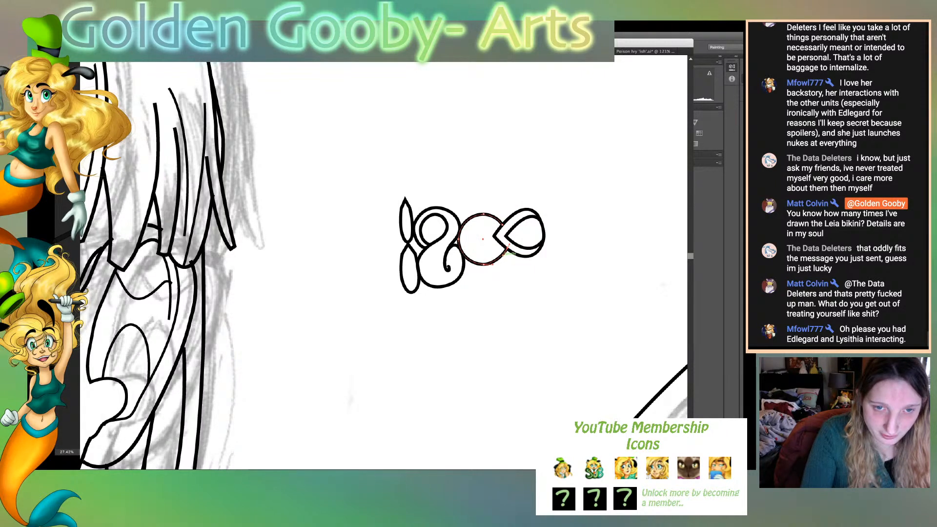
click(512, 261)
click(504, 253)
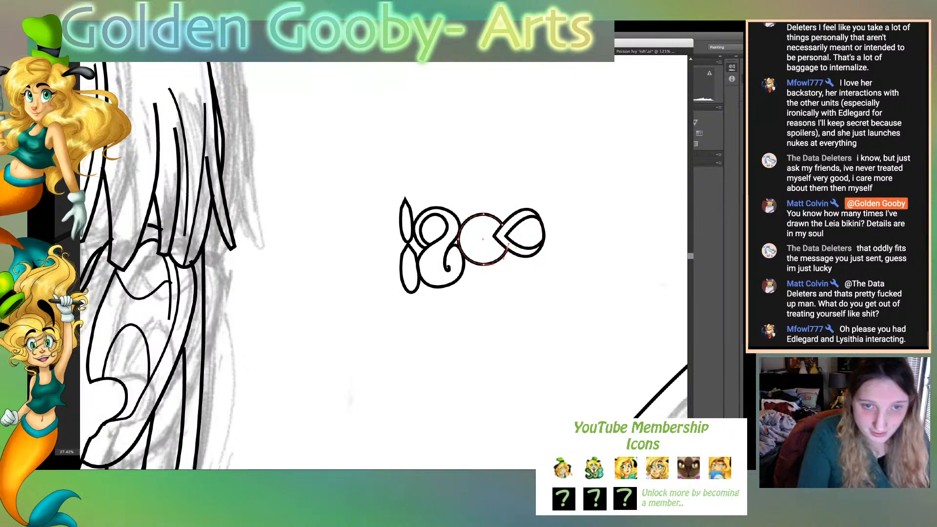
click(514, 263)
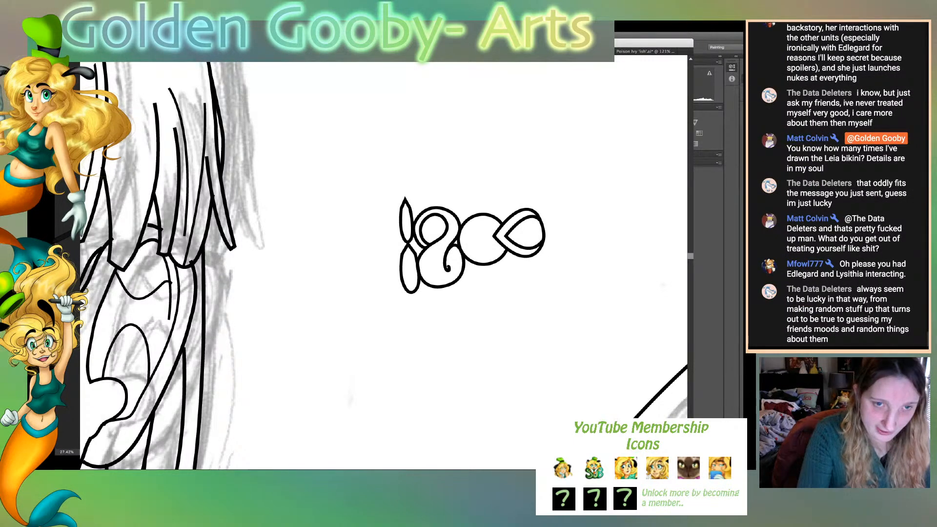
- Copy the spare S emblem from beside the cape and place the copy to the right of the clasp ornament
key(super+minus)
key(super+minus)
key(super+minus)
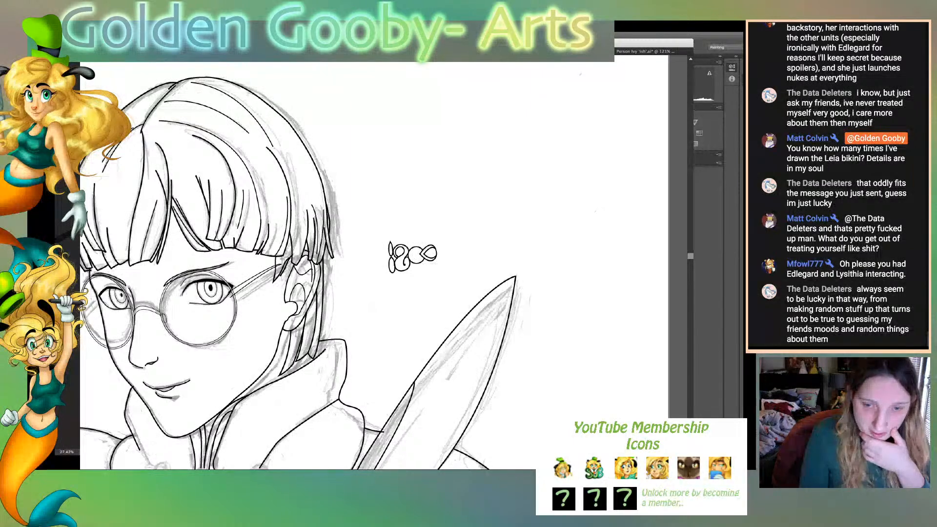
scroll(300, 266, down, 3)
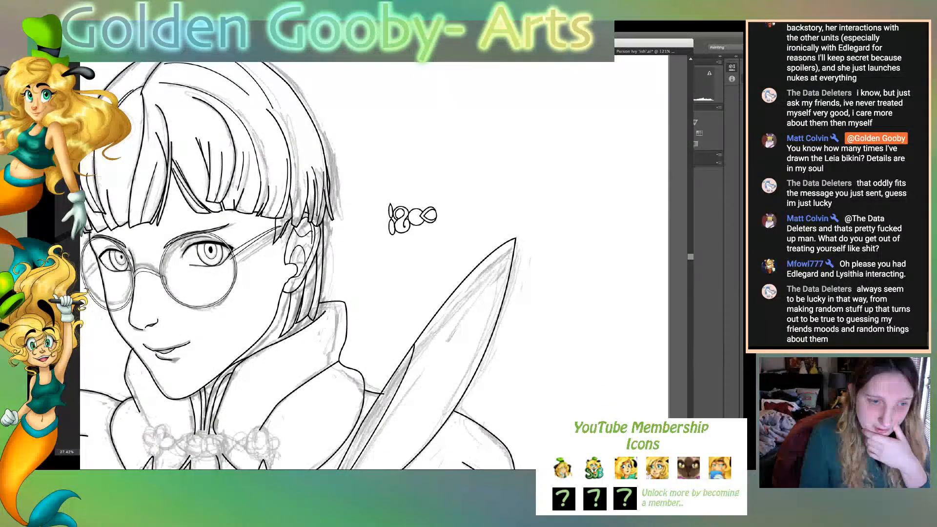
scroll(300, 266, down, 8)
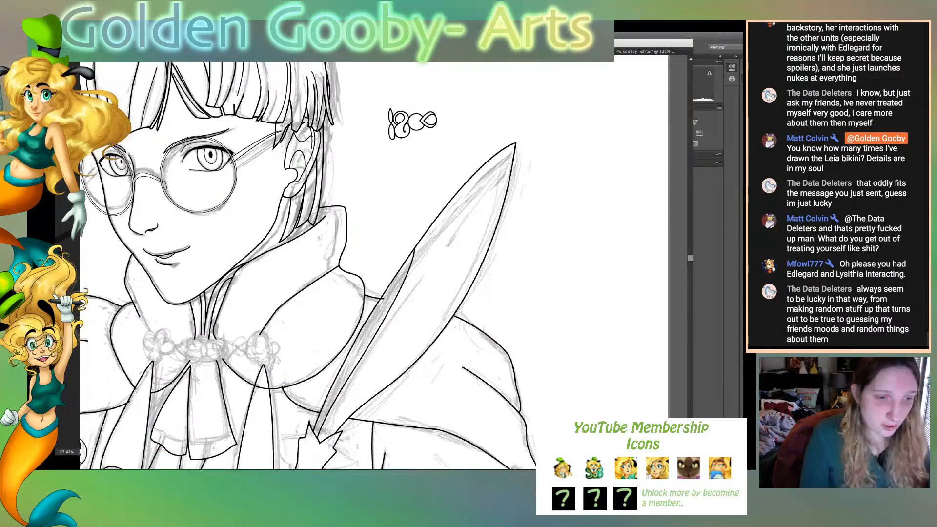
scroll(300, 265, down, 2)
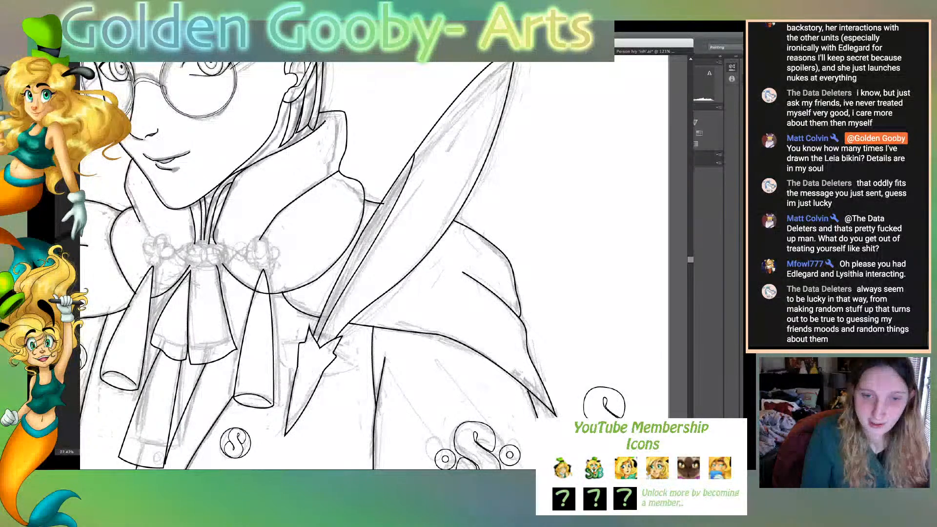
drag(585, 360, 634, 434)
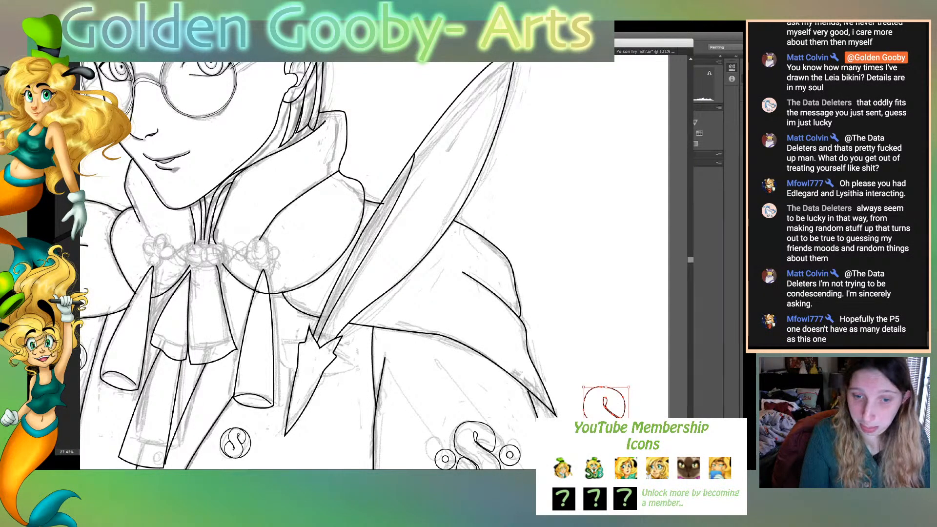
drag(620, 412, 567, 105)
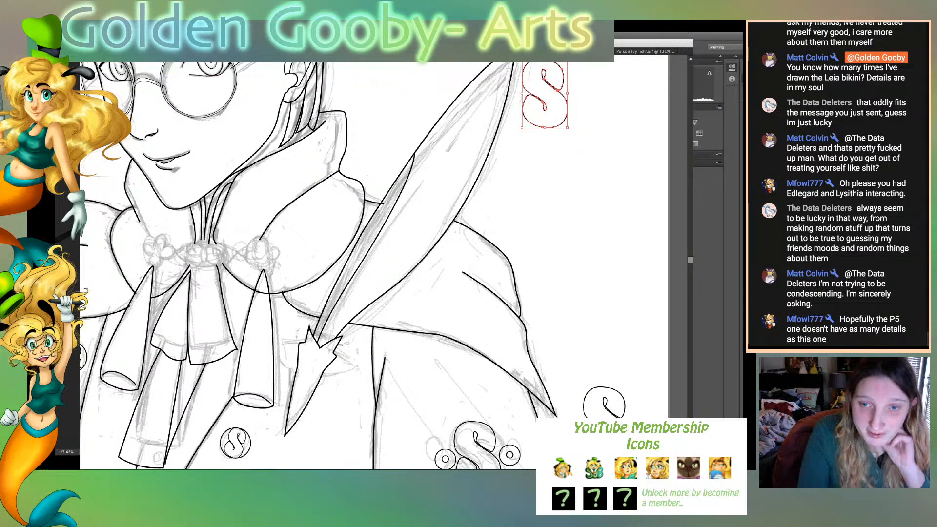
scroll(325, 266, up, 10)
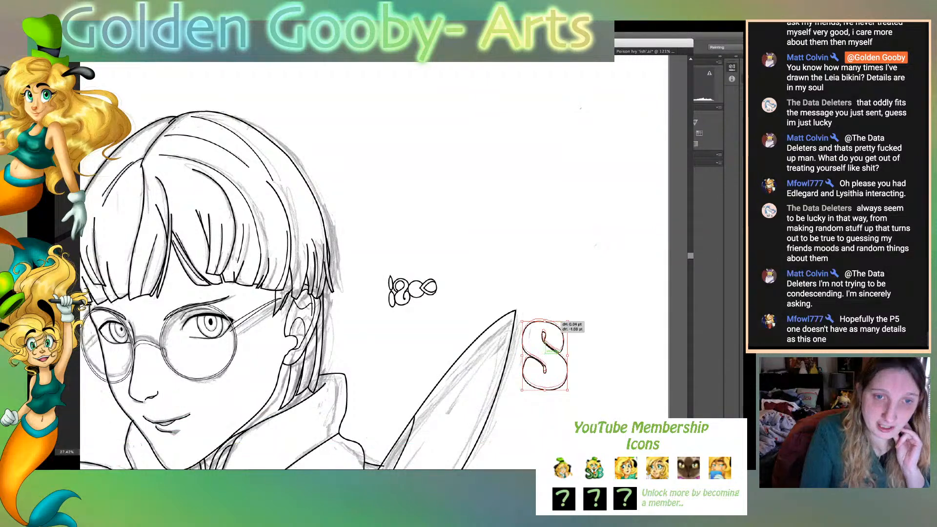
drag(544, 355, 486, 268)
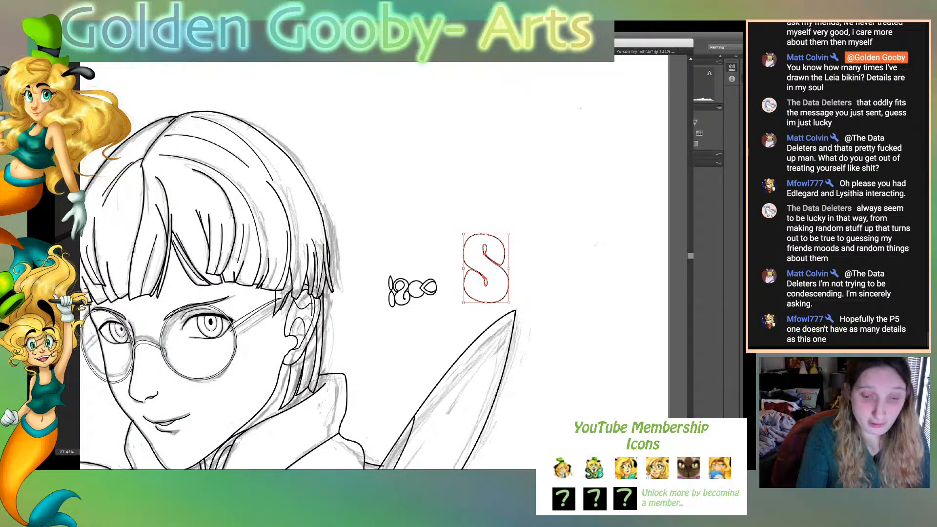
- Shrink the copied S to about half its size and place it against the teardrop's rounded end
key(super+plus)
key(super+plus)
key(super+plus)
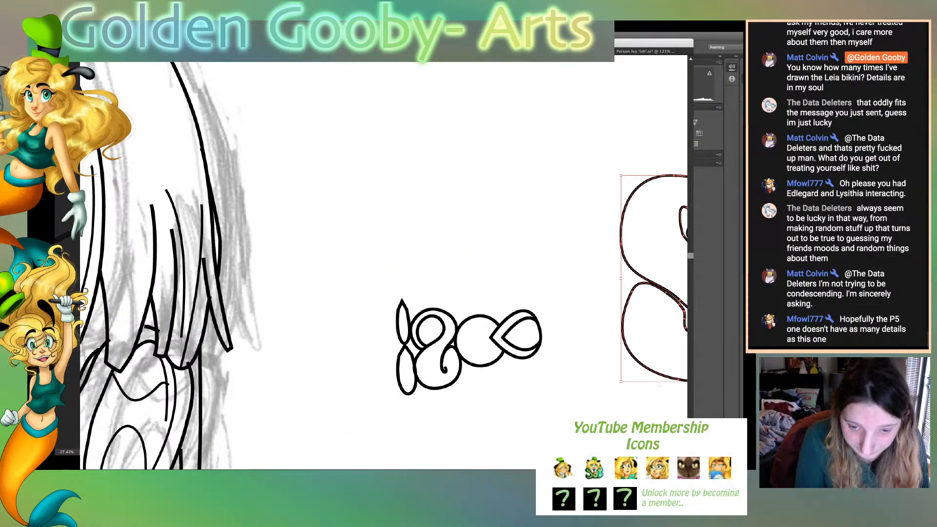
scroll(383, 266, right, 3)
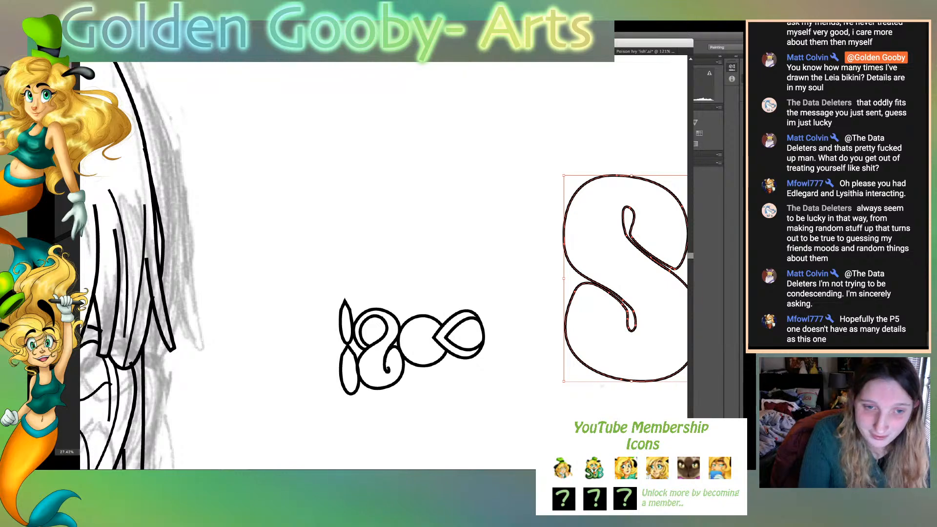
drag(676, 272, 576, 322)
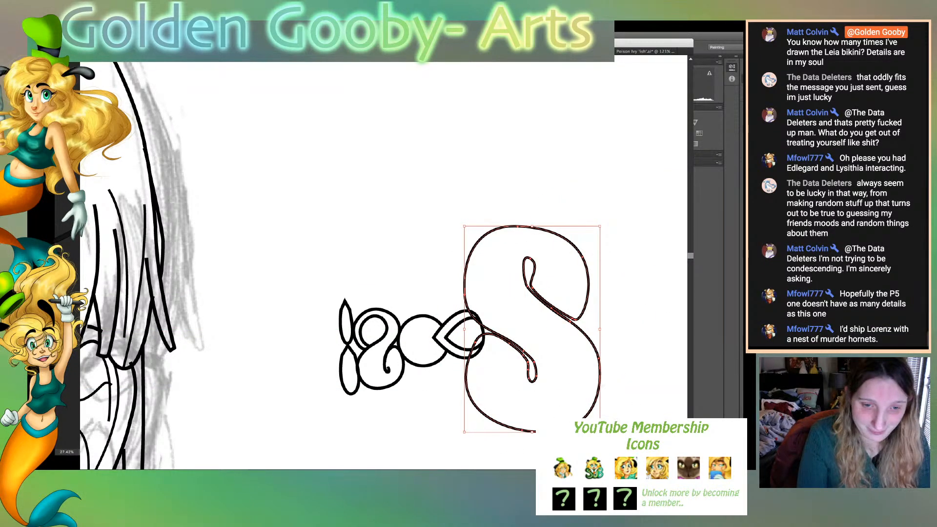
drag(532, 432, 532, 323)
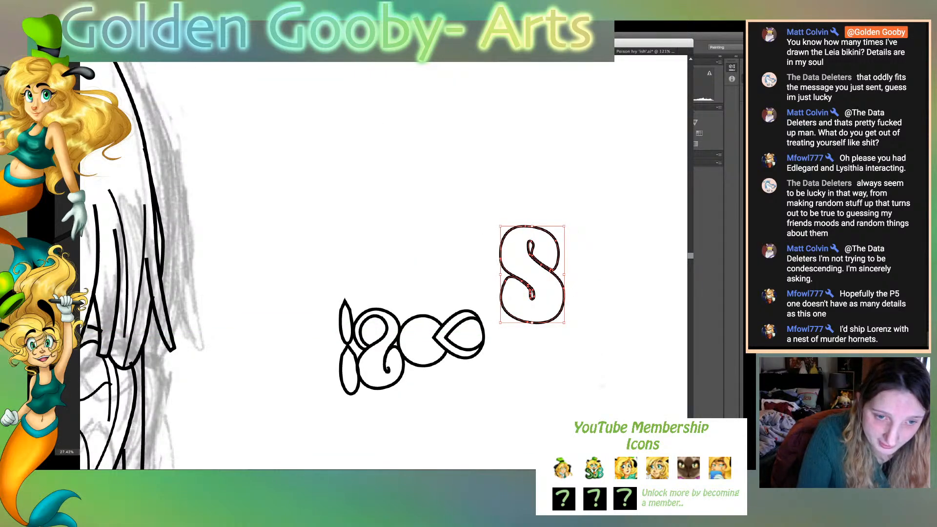
drag(507, 267, 485, 332)
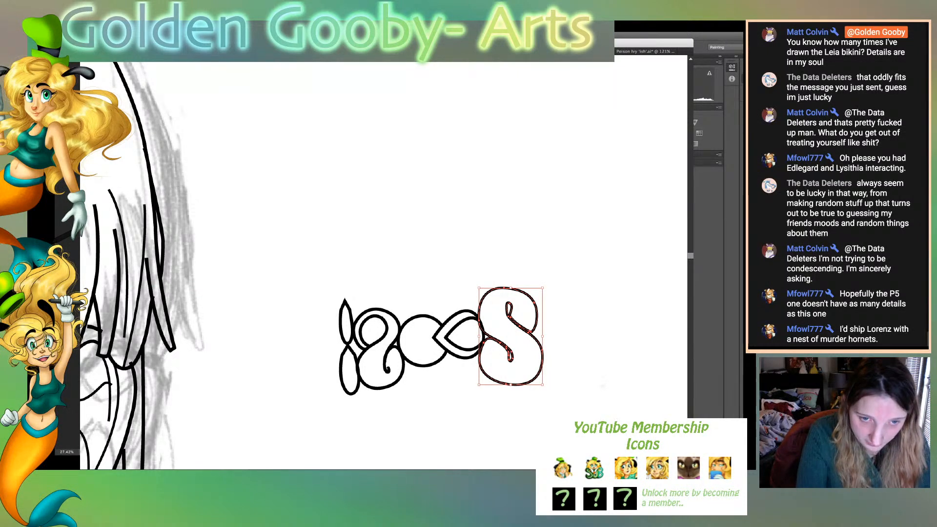
- Narrow and shorten the S slightly and fit its left edge against the teardrop
drag(543, 336, 537, 336)
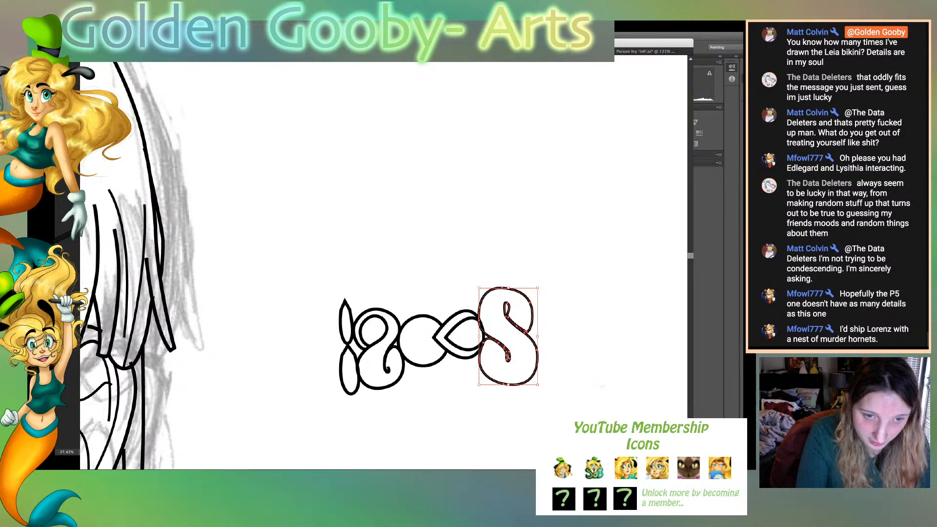
drag(478, 337, 481, 337)
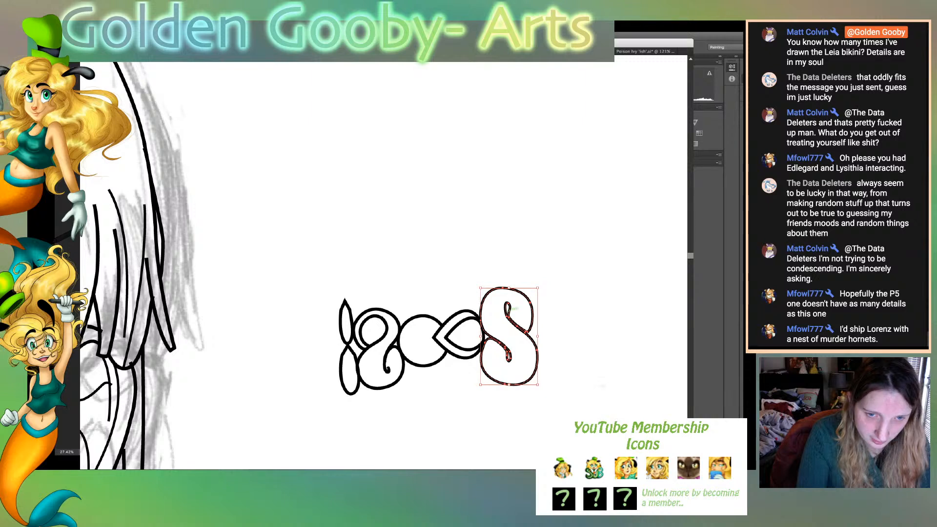
drag(538, 385, 536, 380)
drag(513, 288, 516, 296)
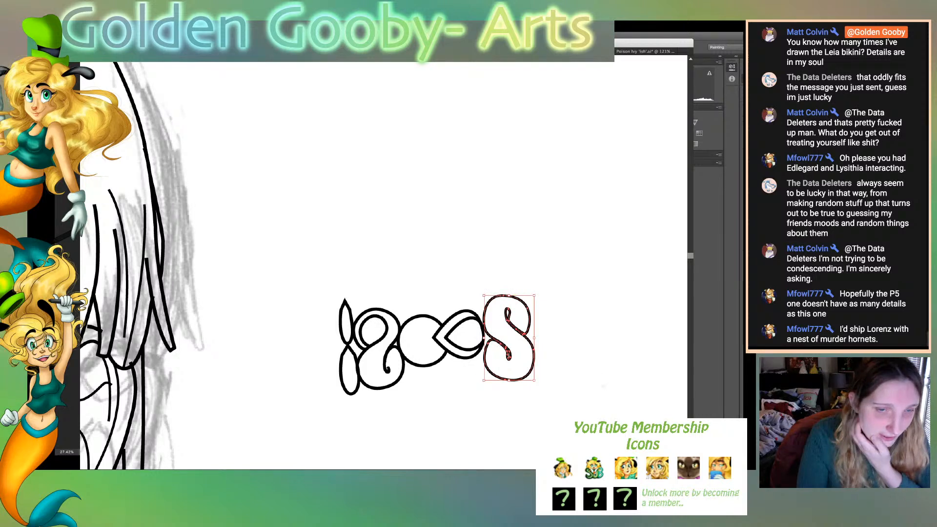
drag(533, 337, 531, 337)
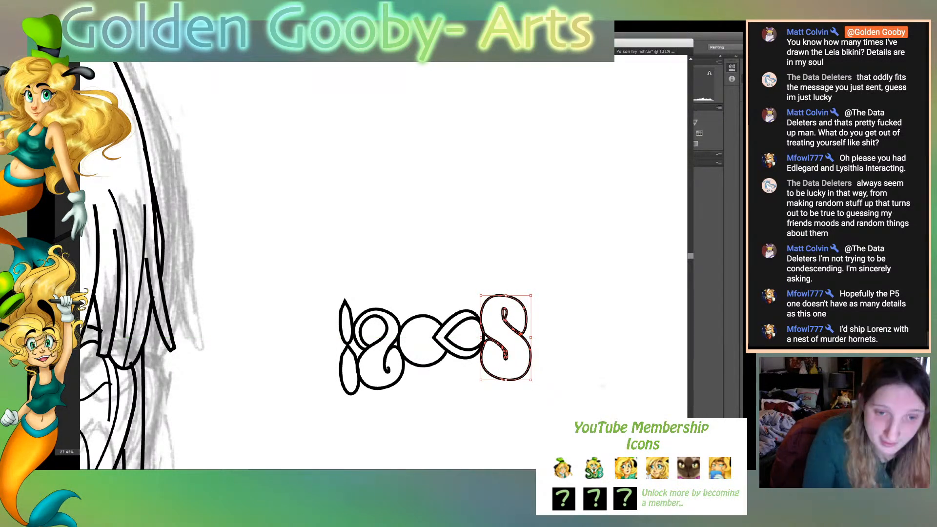
- Shift the S left so it overlaps the teardrop's rounded end, and cut away the stroke joining its upper curl to its middle
drag(531, 338, 524, 338)
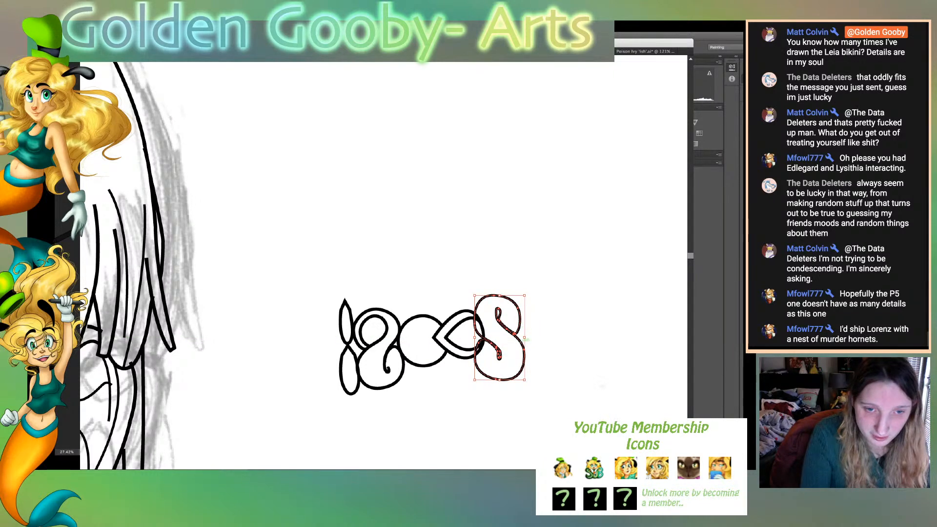
click(542, 344)
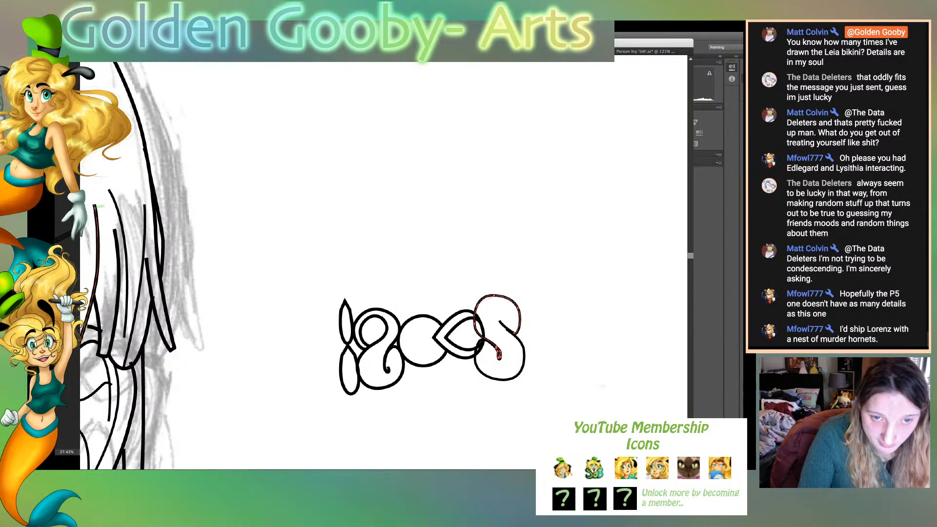
drag(520, 307, 516, 334)
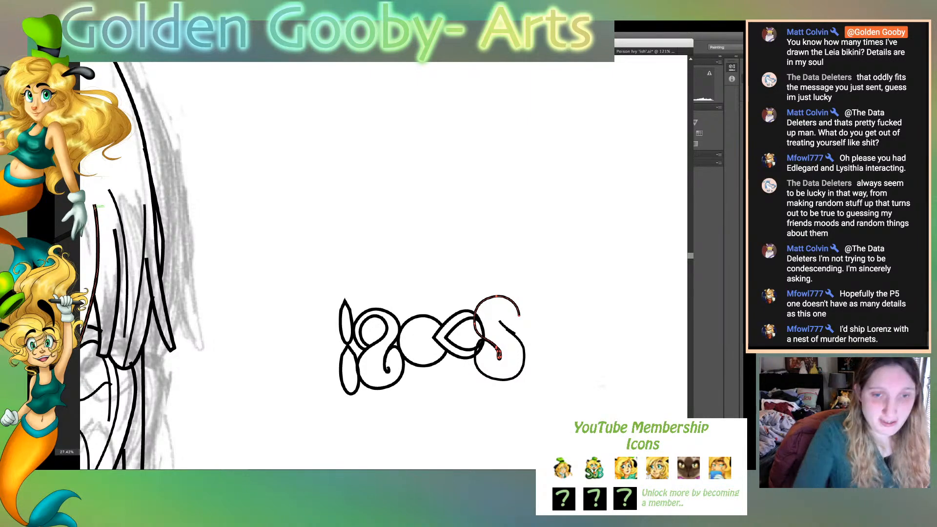
- Reshape the S's lower loop into a slightly narrower, smooth curve that extends up into the middle of the upper curl
click(497, 379)
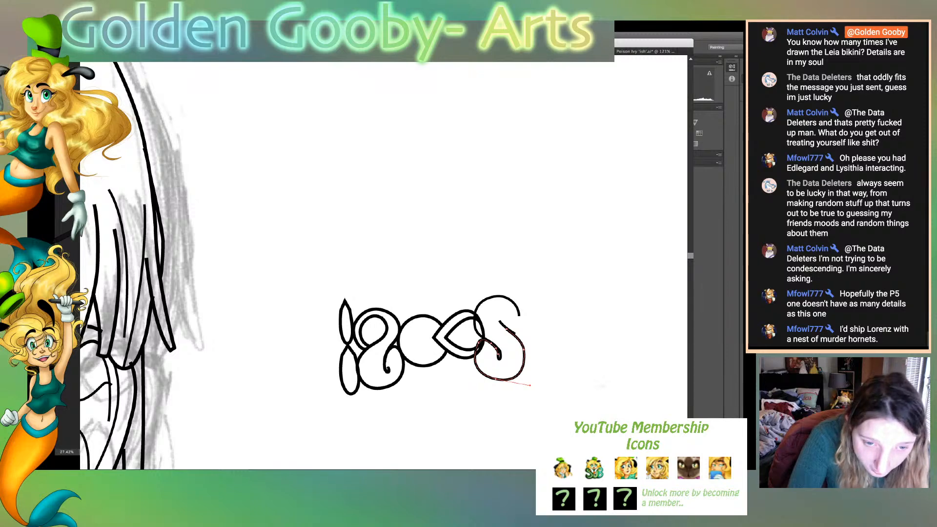
key(super+z)
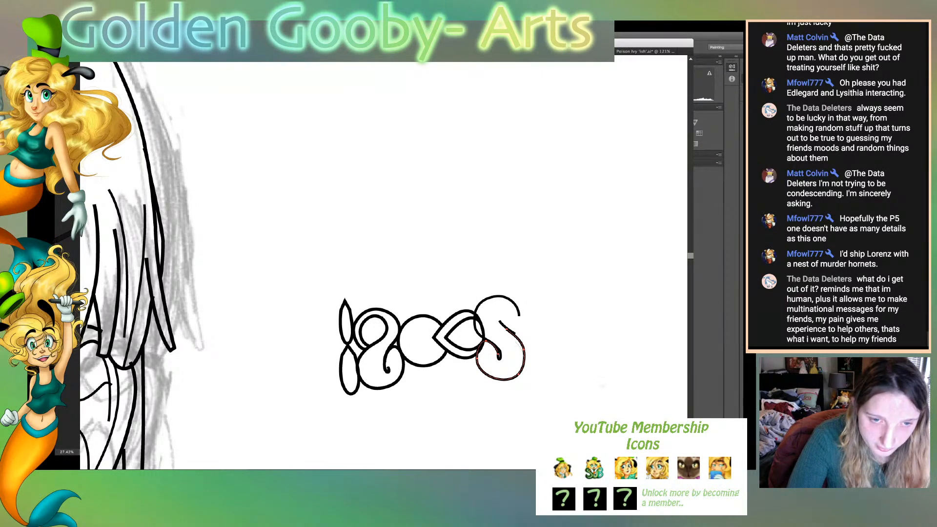
drag(524, 357, 495, 315)
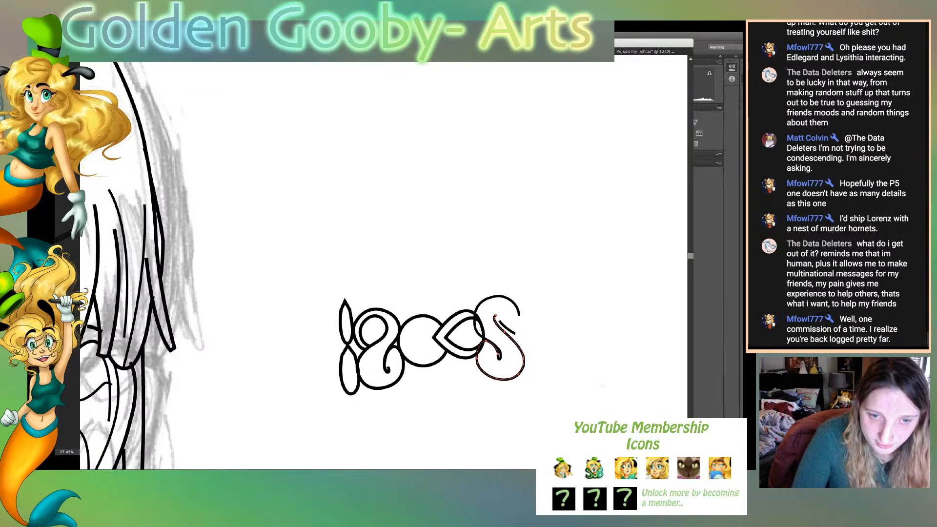
drag(519, 374, 511, 381)
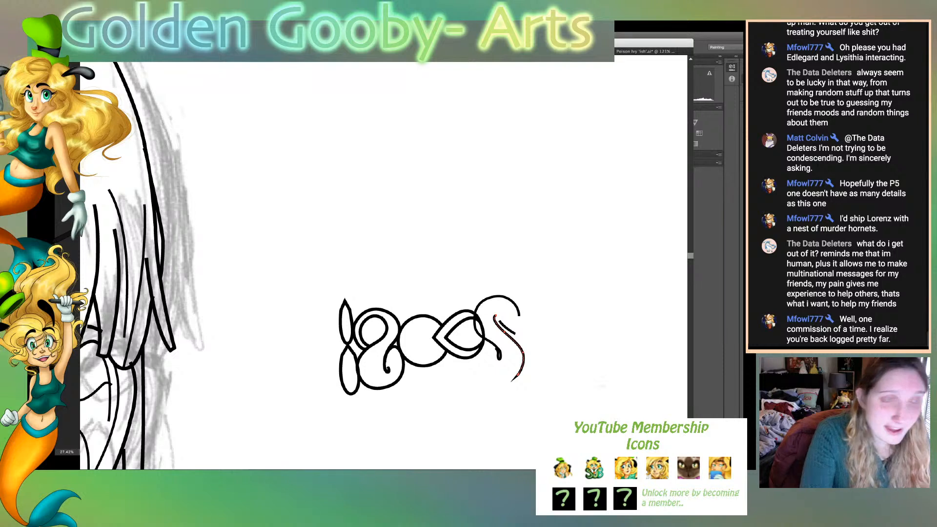
key(super+z)
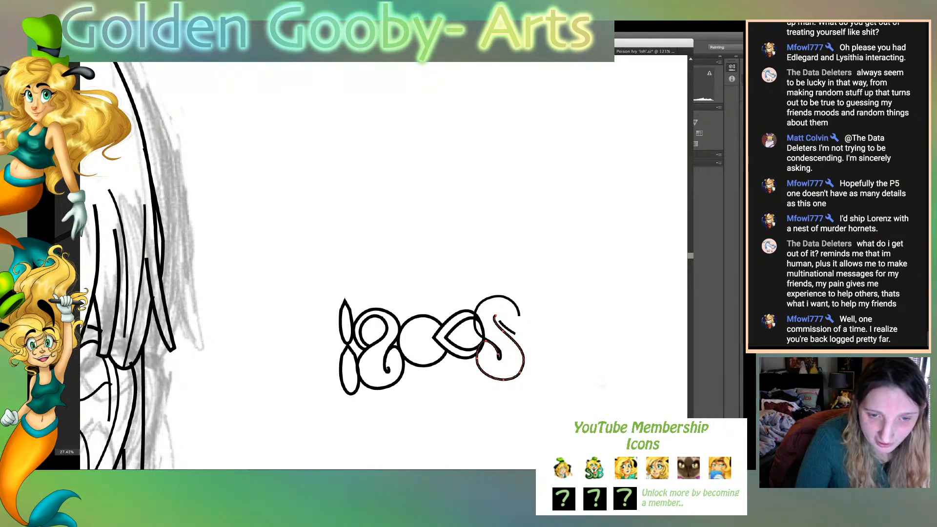
key(super+z)
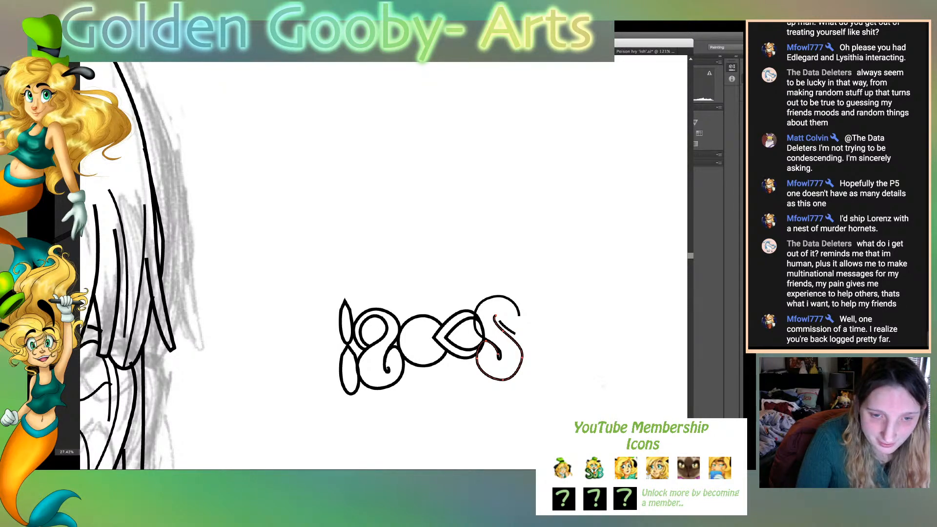
- Remove the short leftover diagonal stroke beside the S's inner tail and select the path of its lower loop
key(super+z)
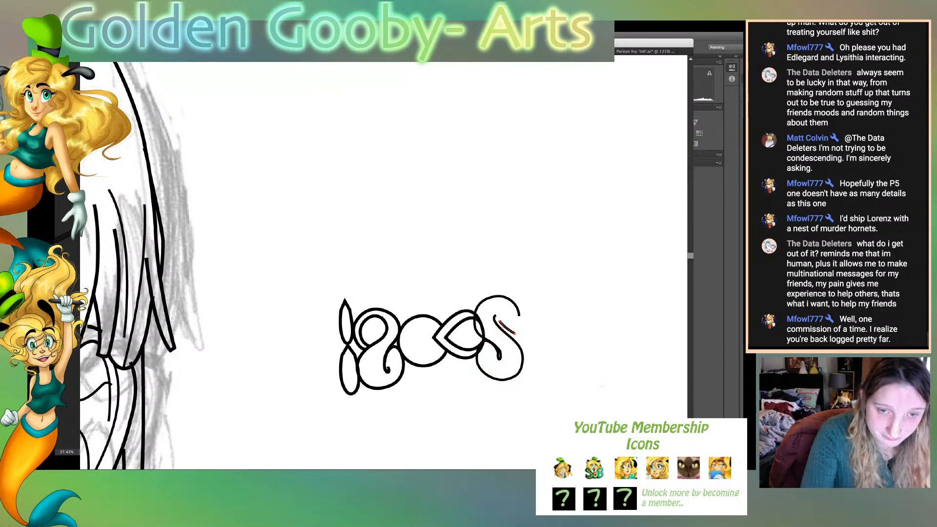
key(super+z)
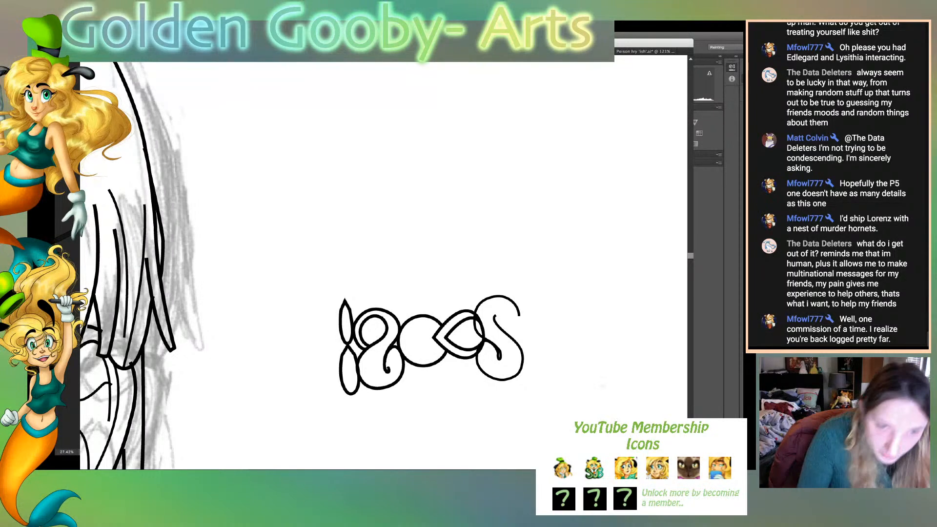
click(498, 353)
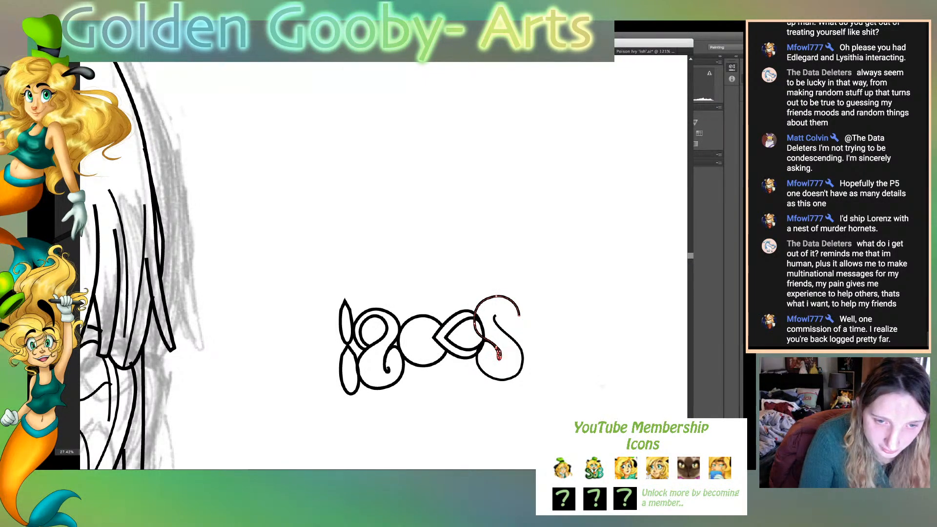
click(485, 374)
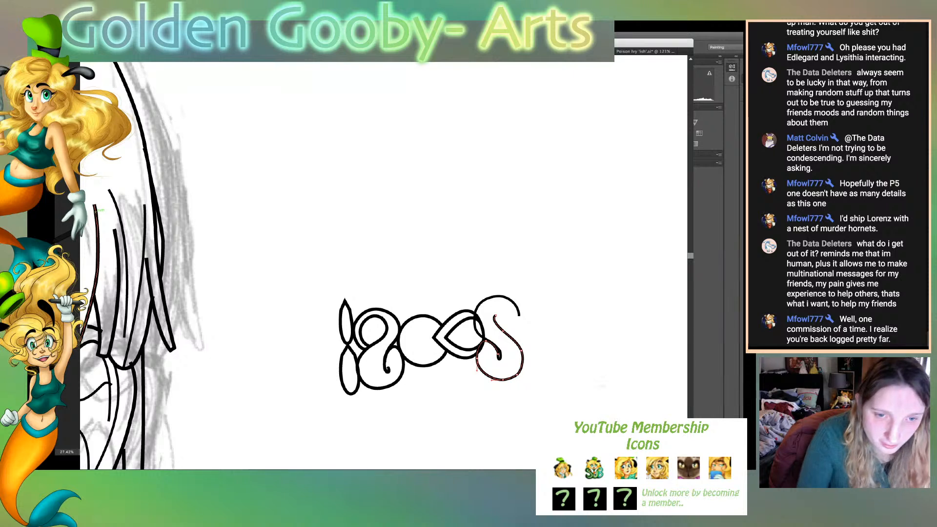
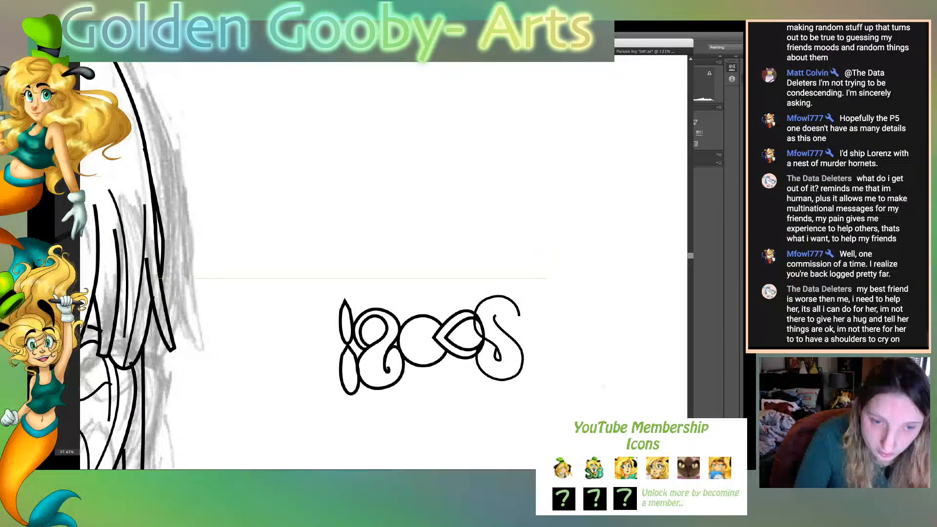
- Draw a round lobe that starts at the S's middle stroke, bulges out to its right and ends on the lower loop
click(499, 326)
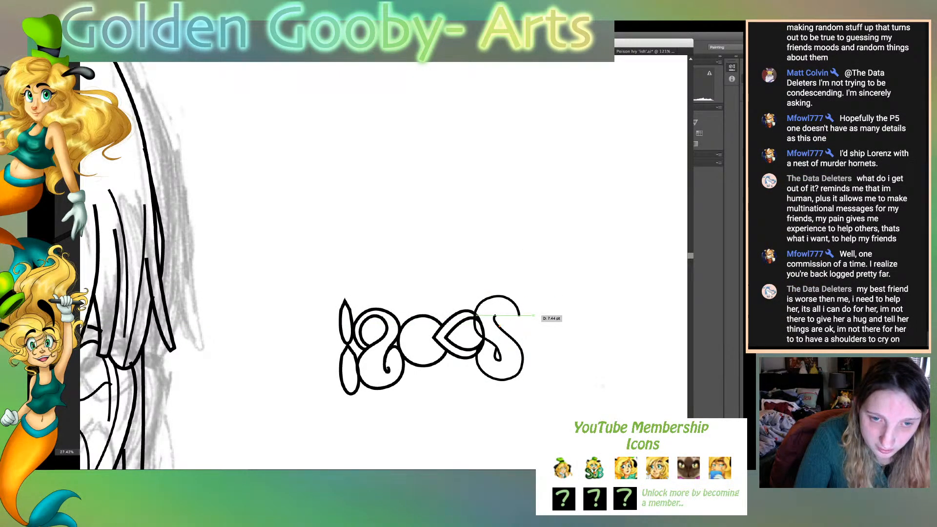
drag(533, 315, 546, 329)
click(533, 315)
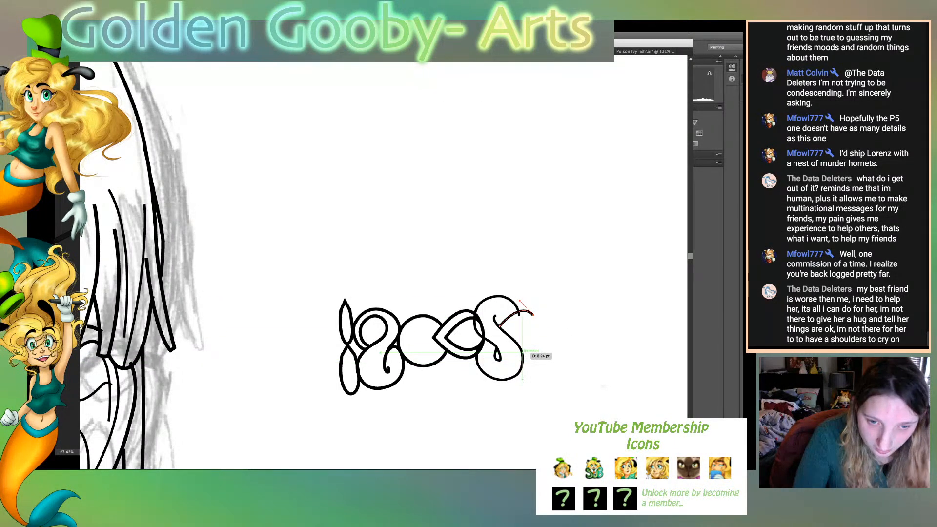
drag(523, 355, 559, 343)
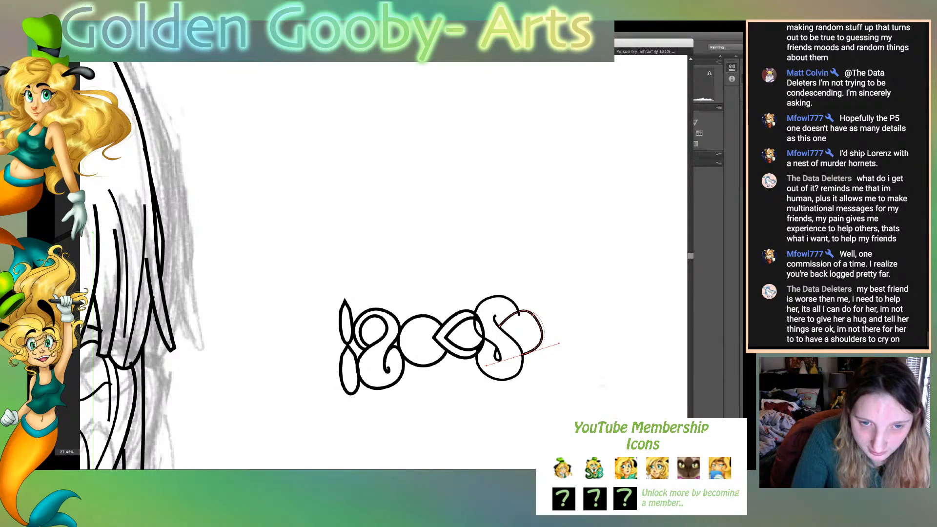
drag(543, 339, 525, 354)
drag(536, 314, 523, 356)
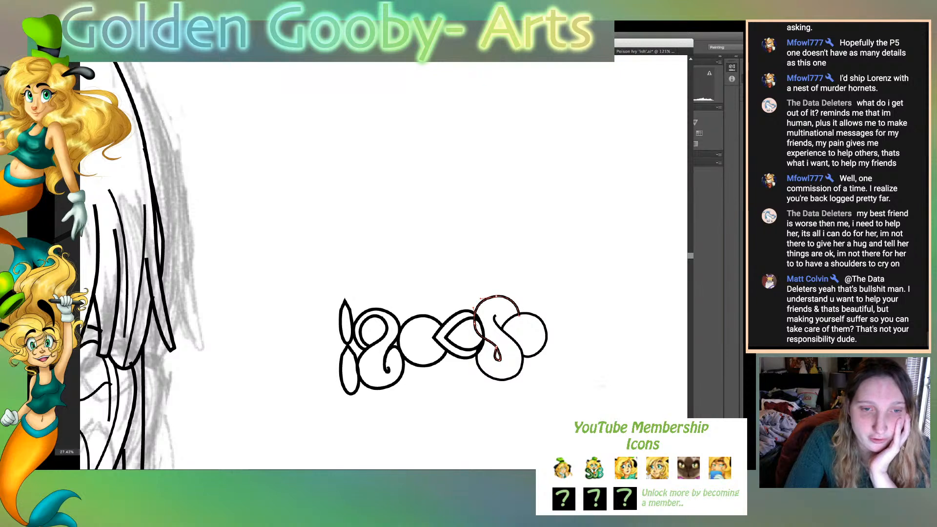
- Reshape the end of the S's upper curl into a smooth arc that meets the top of the round lobe
drag(506, 303, 515, 315)
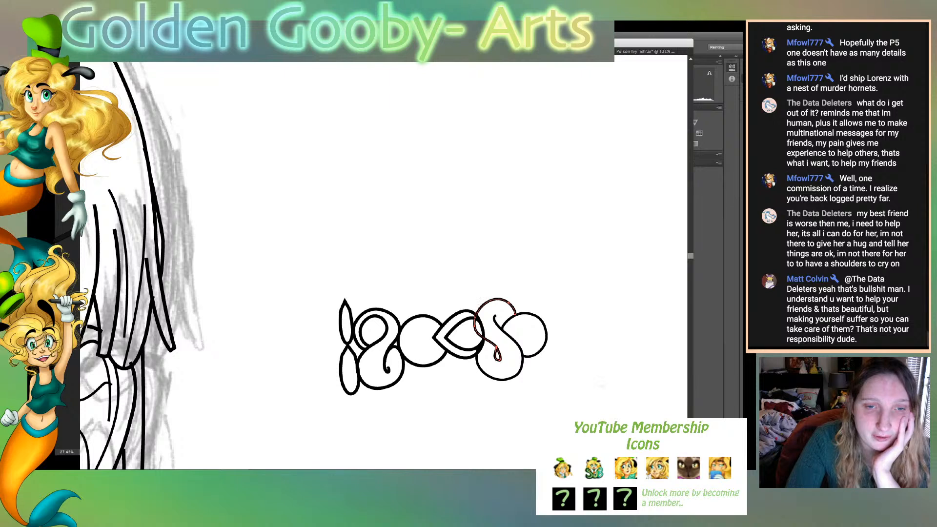
drag(477, 315, 514, 314)
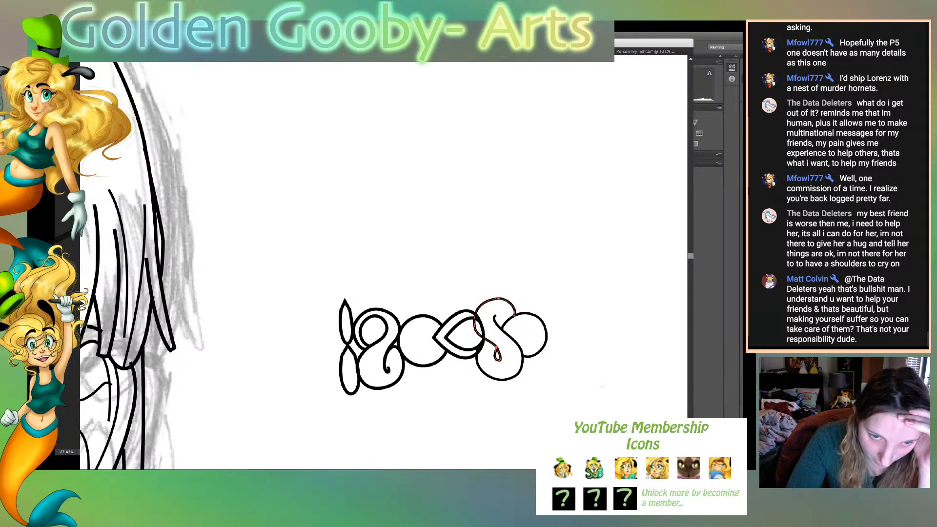
drag(482, 304, 516, 316)
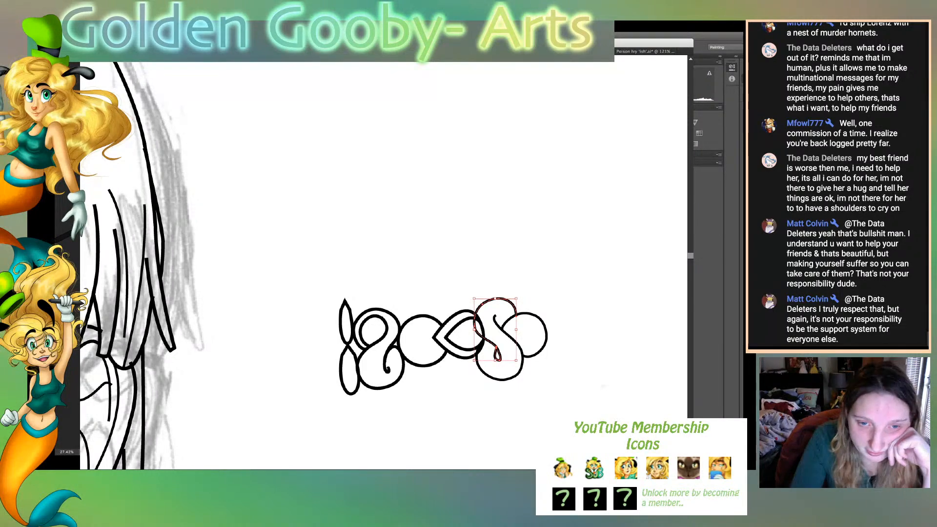
- Shift the round lobe slightly left so it sits closer against the S
key(super+shift+a)
drag(546, 336, 543, 336)
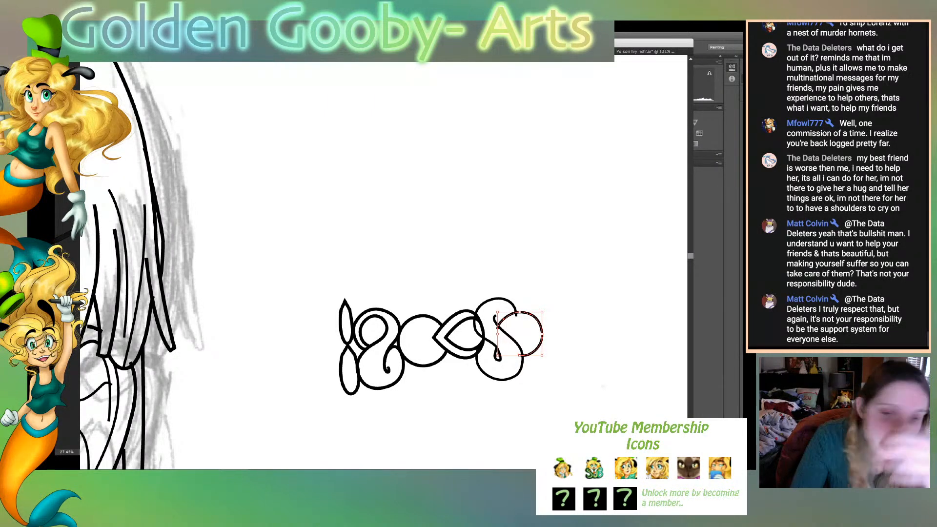
click(522, 365)
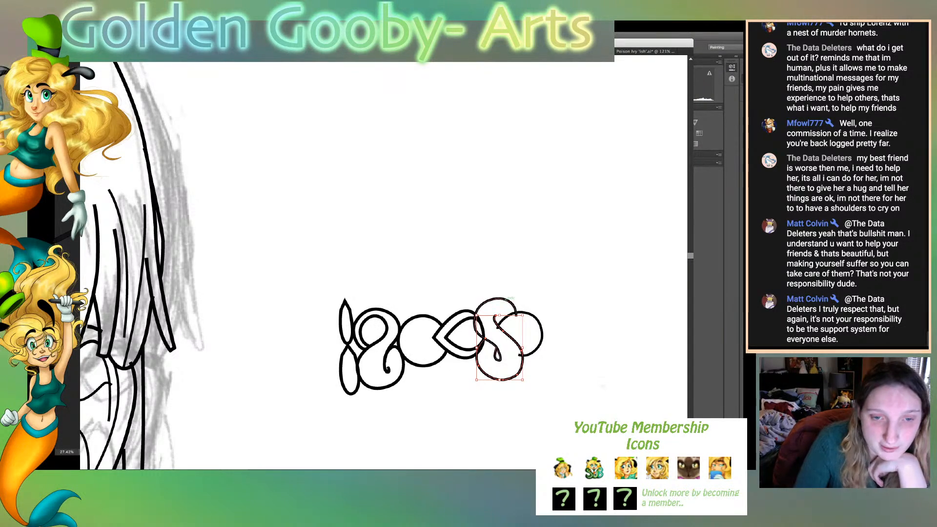
drag(541, 333, 540, 332)
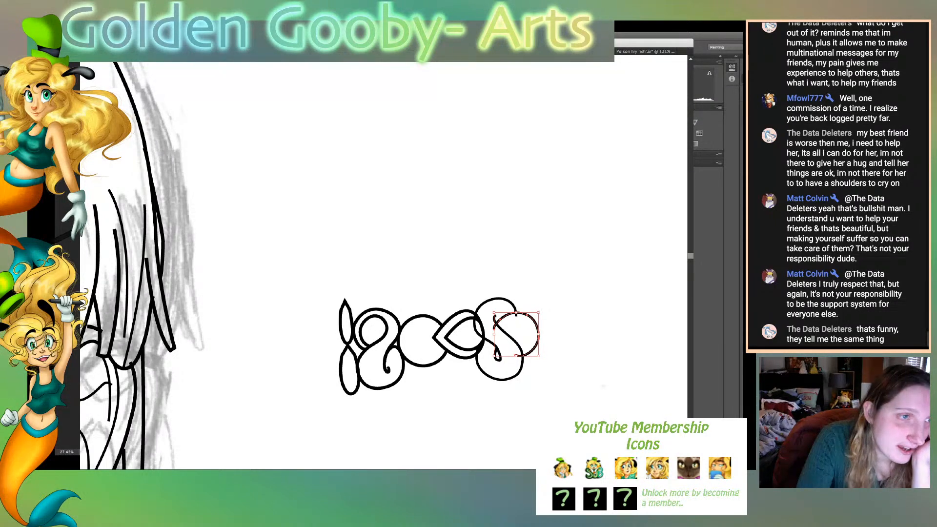
- Delete the overlapping stroke ends inside the S's upper curl and join the lobe's inner end smoothly to the middle stroke
key(a)
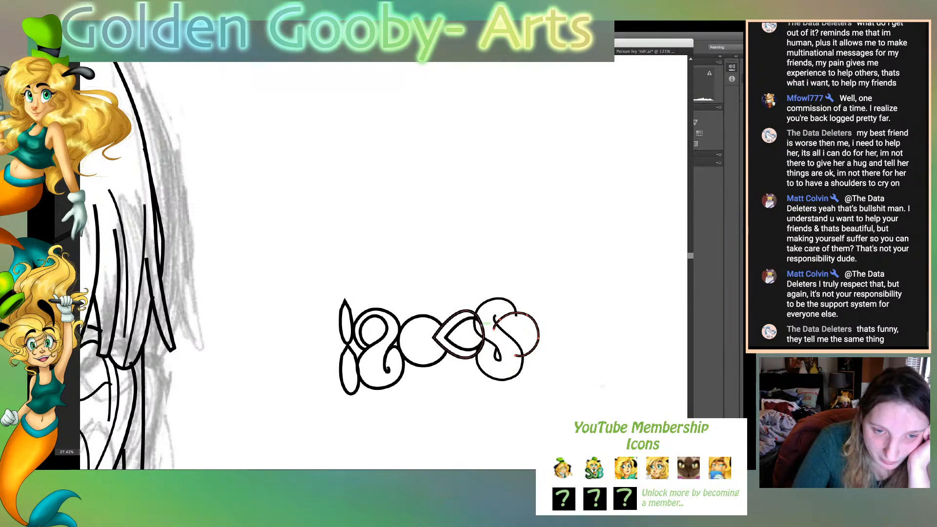
drag(494, 329, 497, 322)
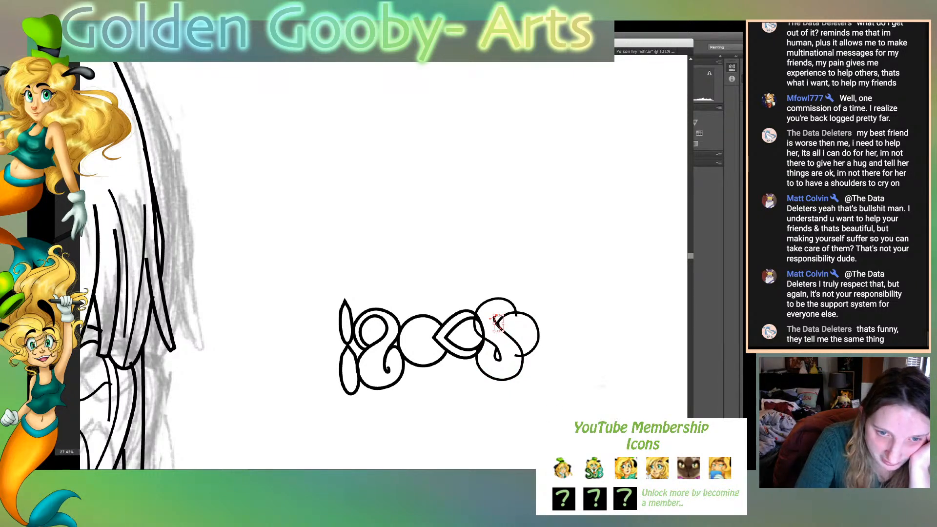
key(Delete)
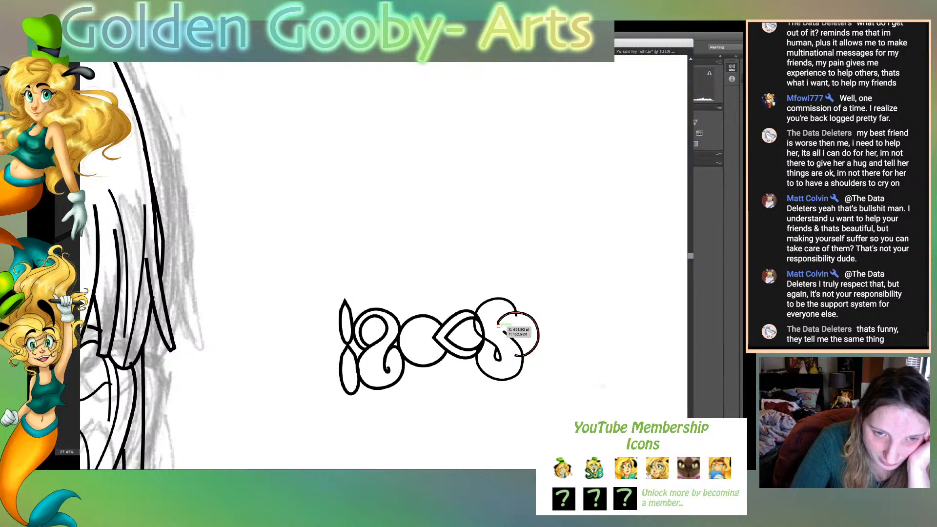
click(498, 324)
drag(503, 331, 499, 325)
key(super+shift+a)
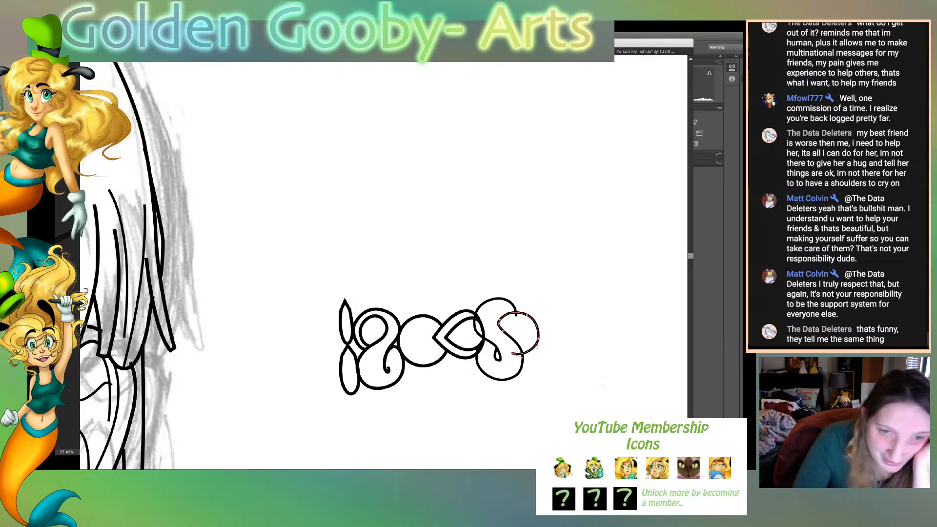
- Narrow the S's upper curl by pulling its right end inward onto the top edge of the lobe
click(498, 298)
drag(516, 315, 510, 302)
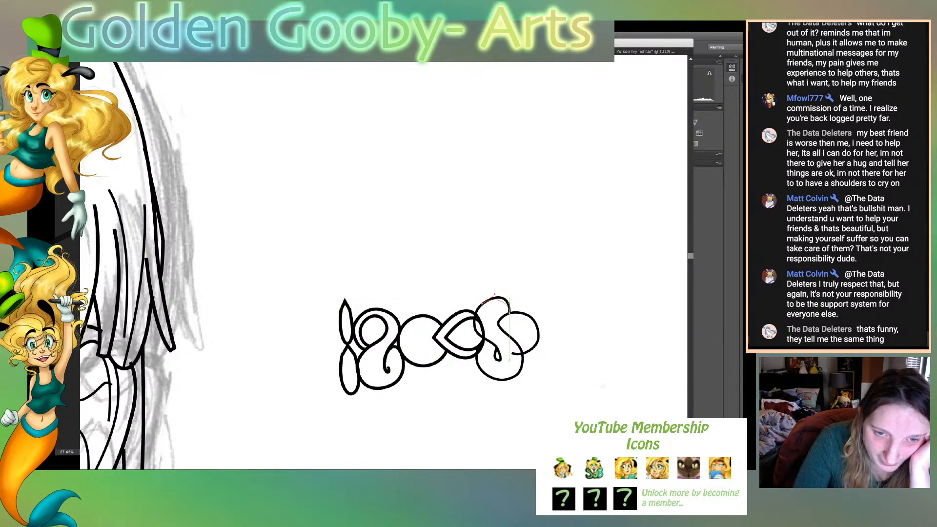
key(shift+super+a)
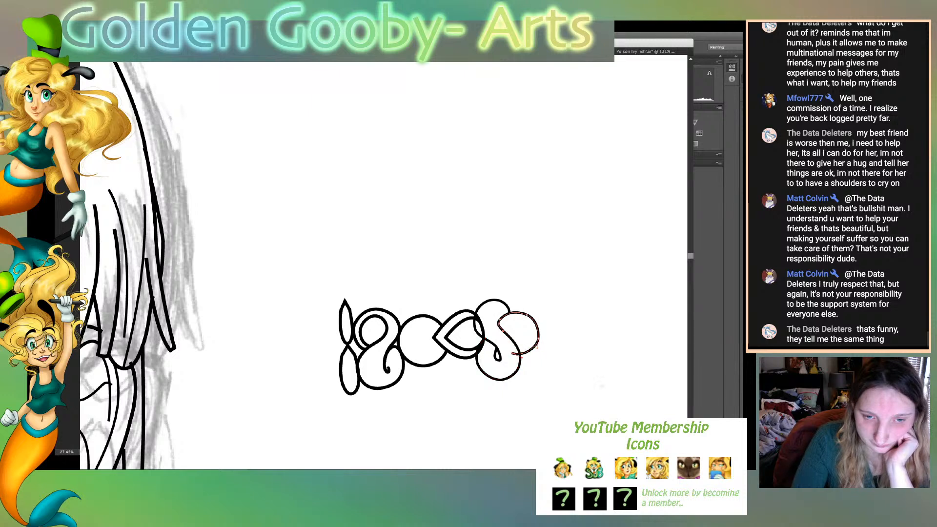
- Round out the lobe's right side and end its lower edge on the outline of the S's lower loop
drag(511, 353, 536, 341)
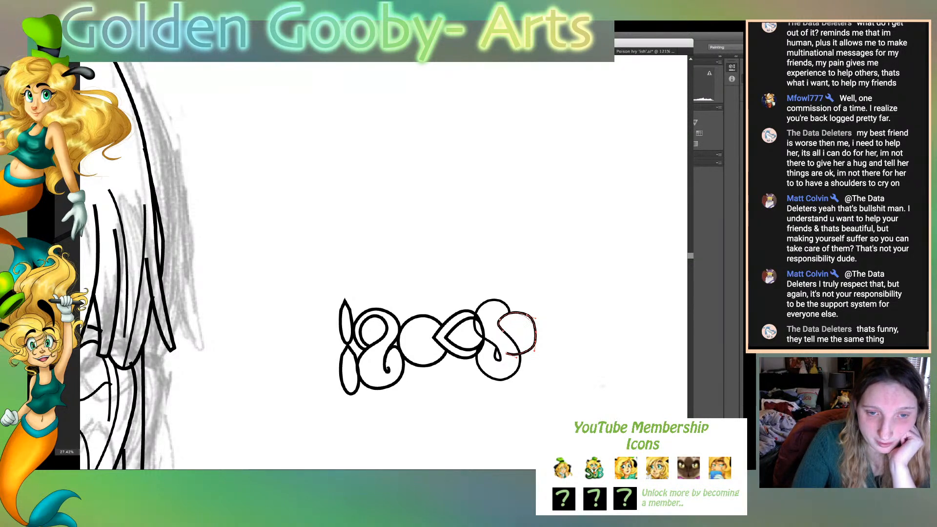
key(b)
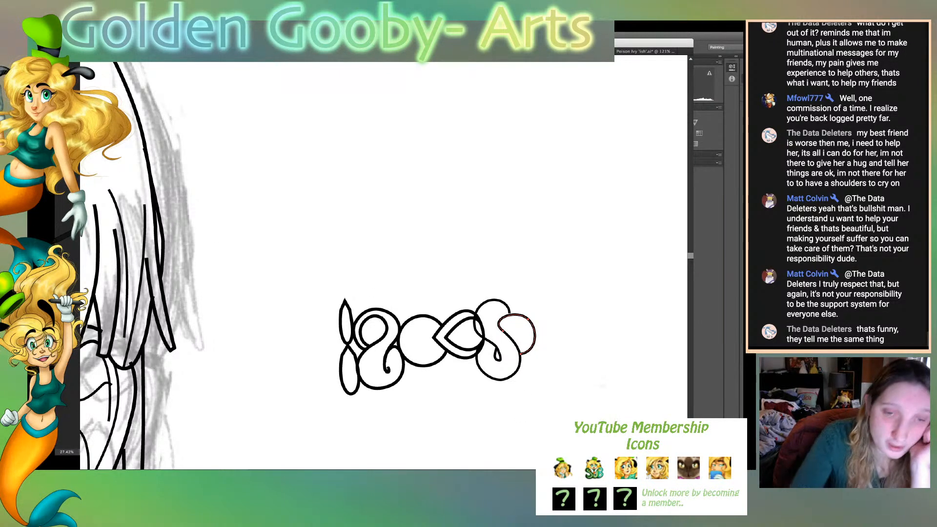
click(528, 319)
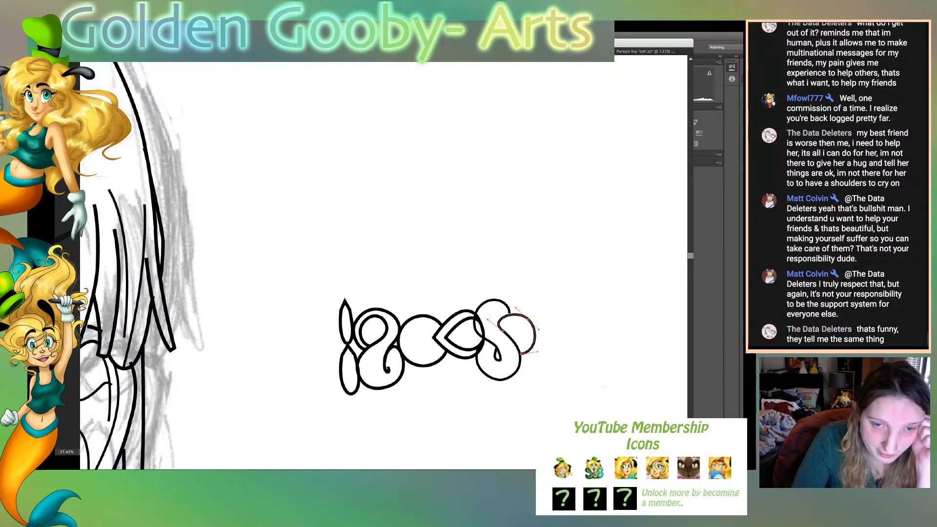
drag(528, 319, 541, 352)
click(566, 368)
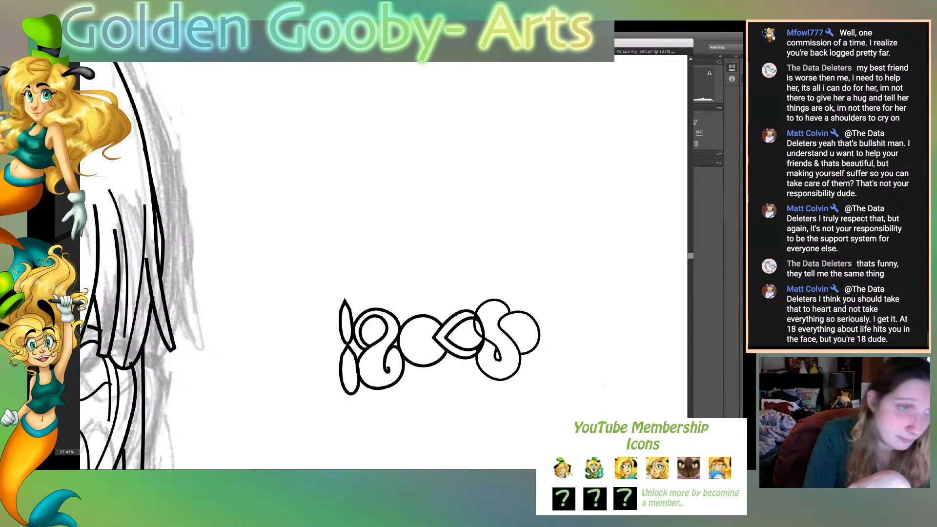
- Select the S together with its lobe and move them slightly up and left, further over the teardrop's rounded end
drag(485, 394, 539, 347)
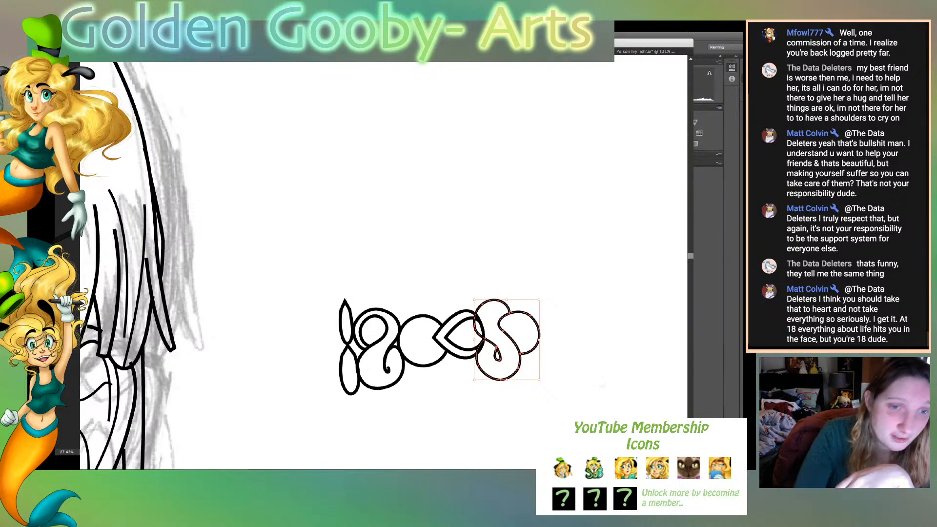
key(shift+m)
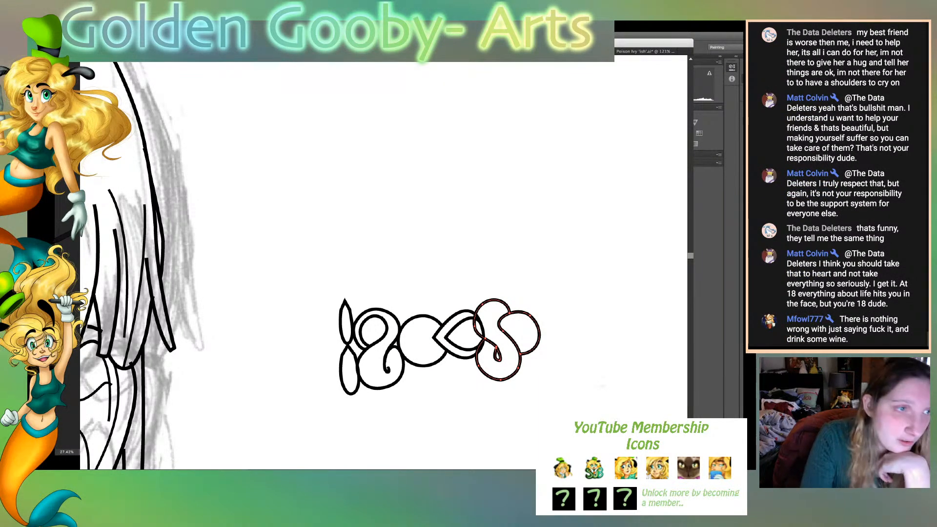
key(v)
drag(504, 276, 495, 404)
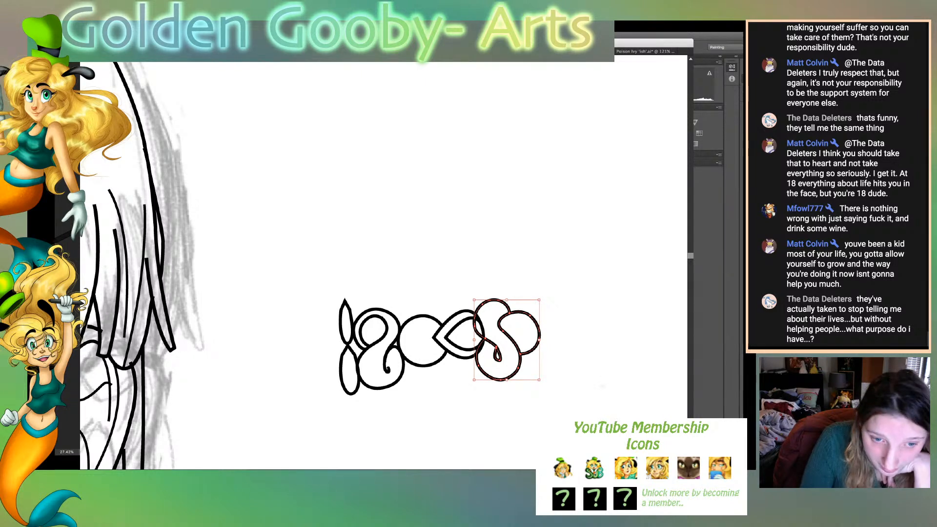
drag(536, 350, 526, 347)
key(super+shift+a)
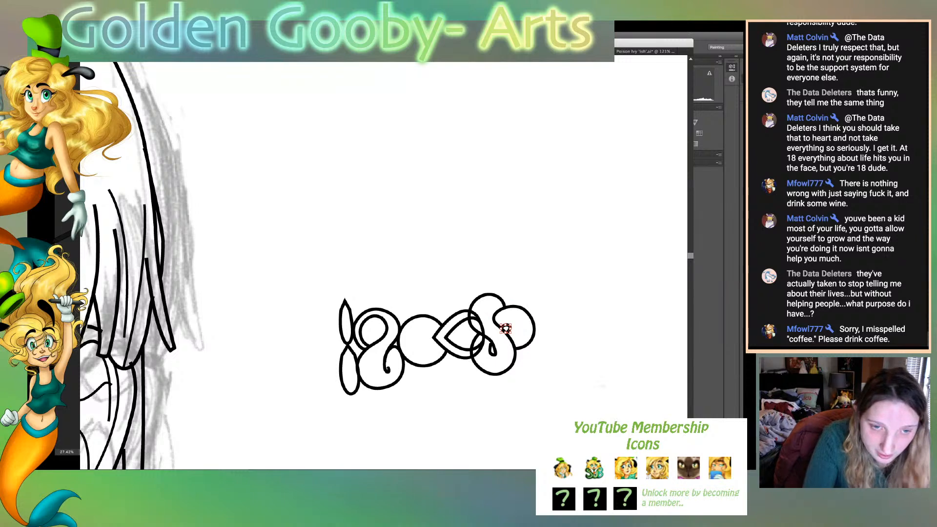
- Erase the parts of the teardrop's outer and inner outlines that lie inside the S
click(483, 327)
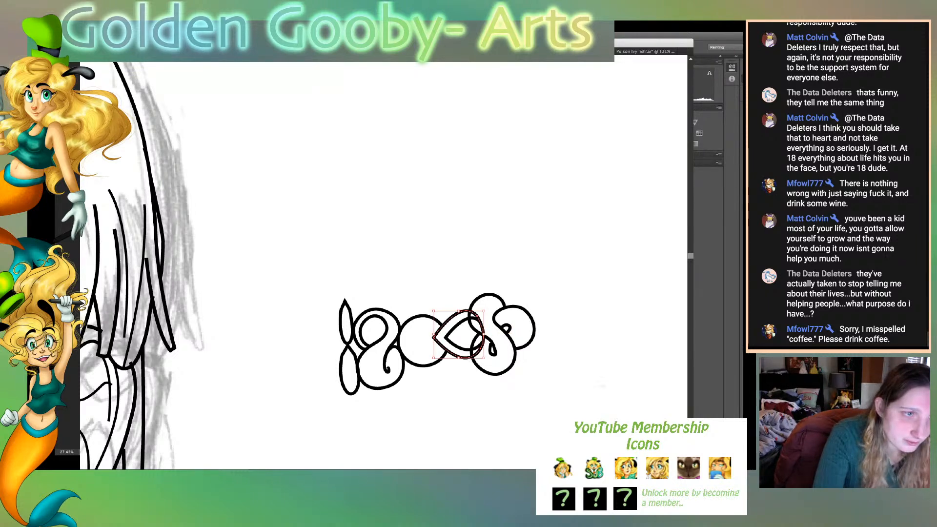
key(shift+e)
mouse_move(477, 358)
mouse_down()
mouse_move(475, 310)
mouse_move(480, 363)
mouse_up()
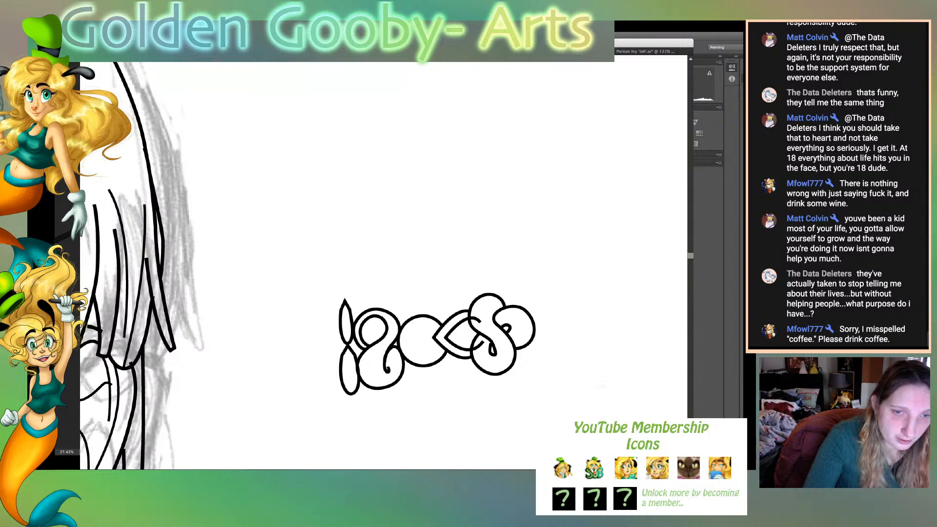
click(457, 346)
drag(73, 209, 122, 210)
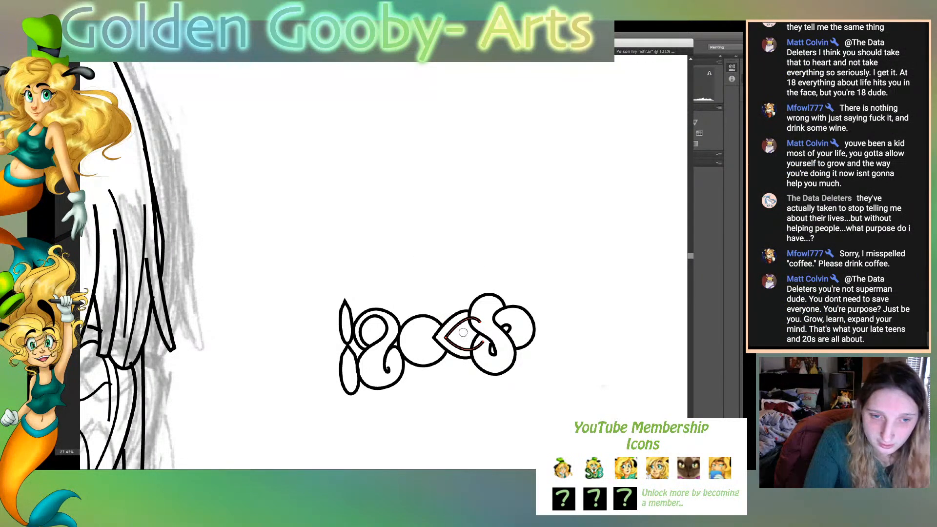
mouse_move(477, 352)
mouse_down()
mouse_move(487, 337)
mouse_move(481, 322)
mouse_move(473, 325)
mouse_up()
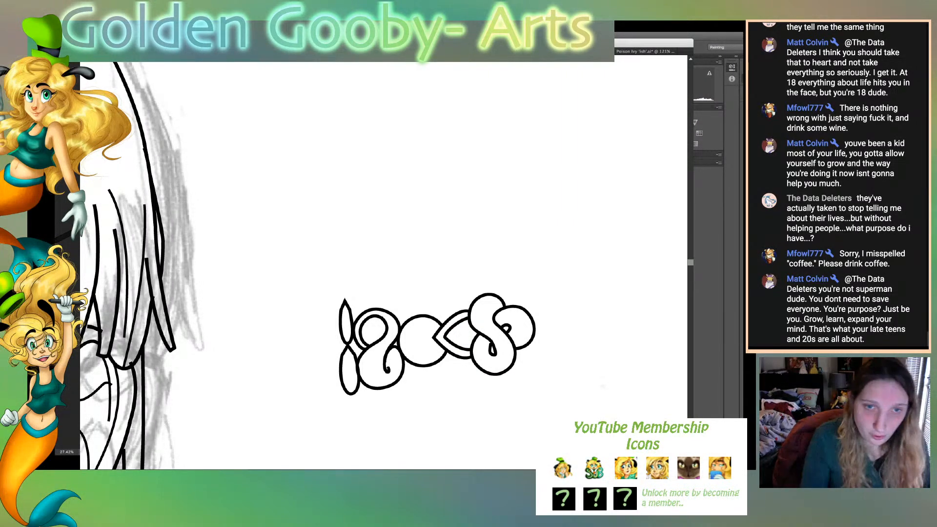
- Review the whole character drawing, checking the buttons and the sleeve's S emblem, and return to the clasp ornament
key(ctrl+0)
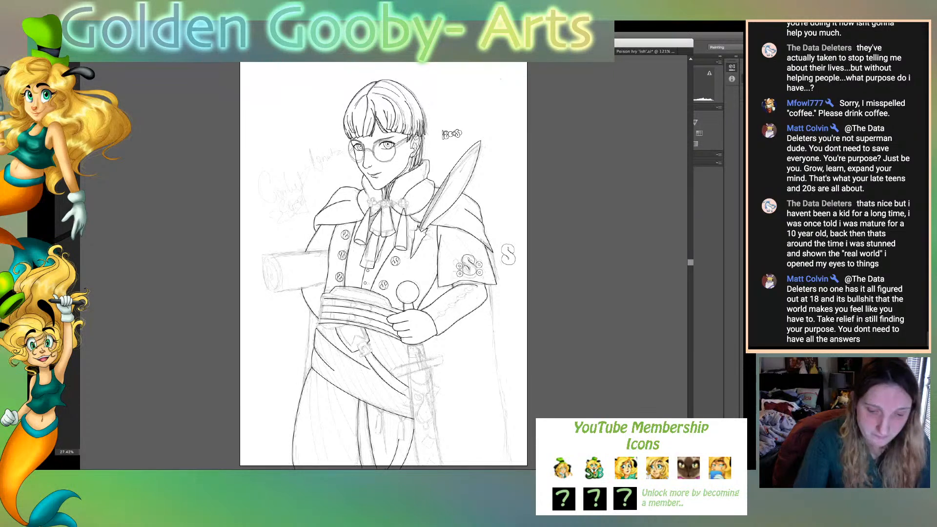
key(super+plus)
key(super+plus)
key(super+plus)
key(super+plus)
key(super+plus)
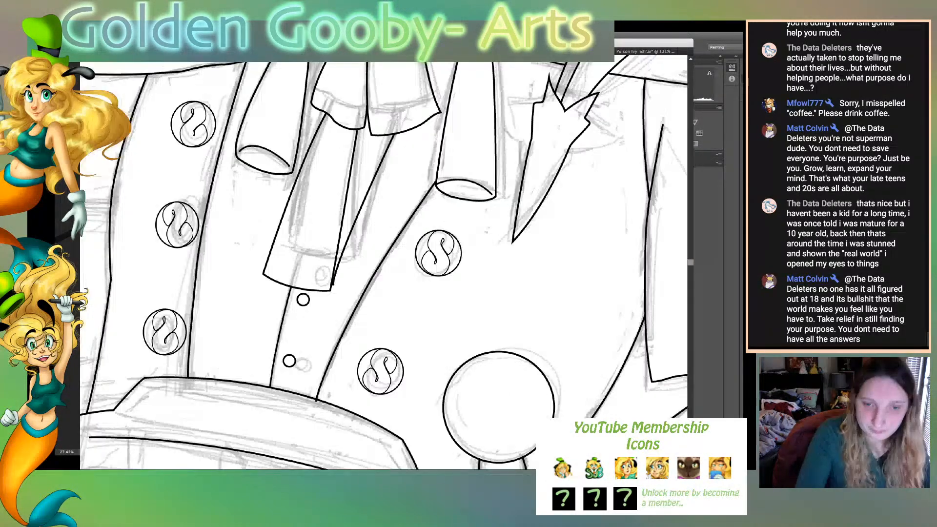
scroll(384, 263, right, 10)
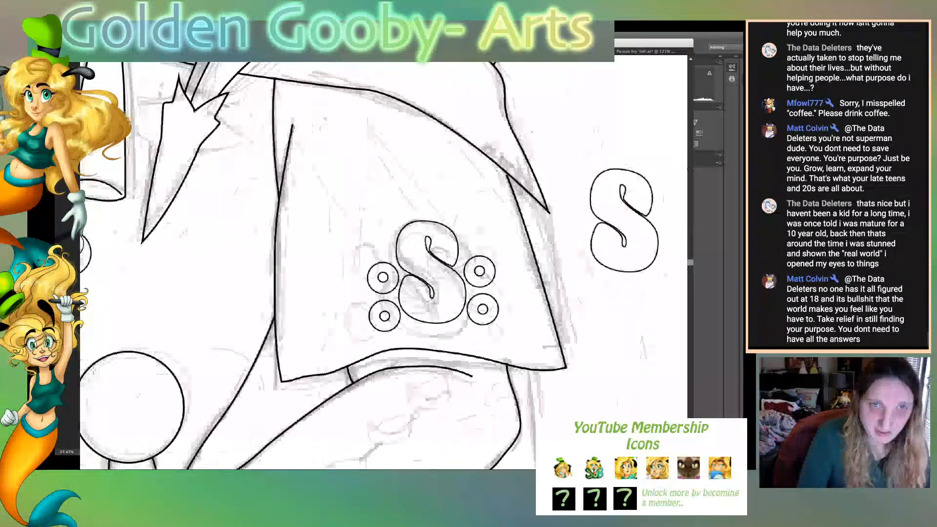
scroll(344, 265, up, 8)
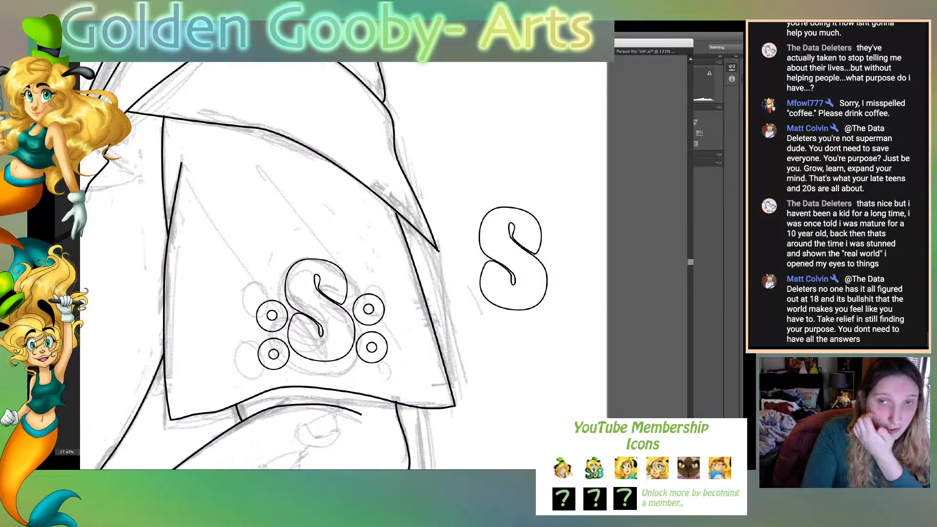
scroll(343, 265, up, 10)
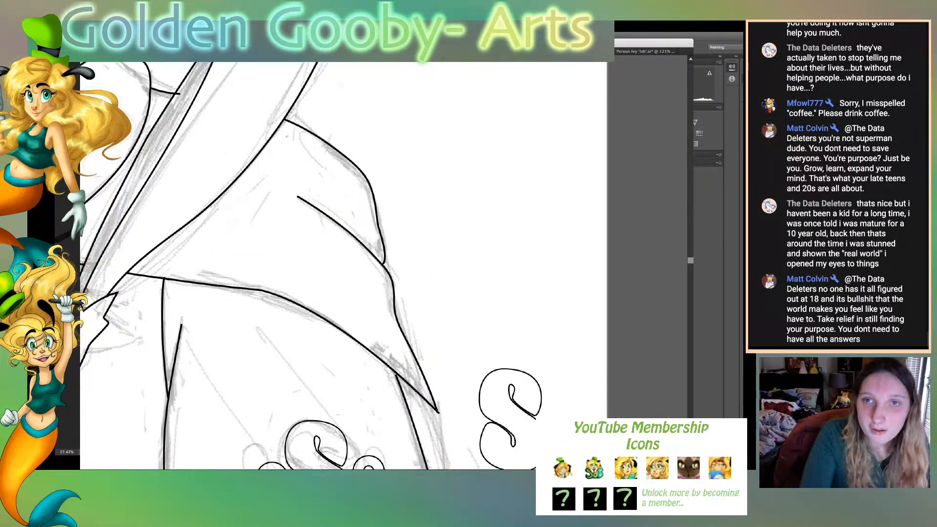
scroll(343, 265, up, 10)
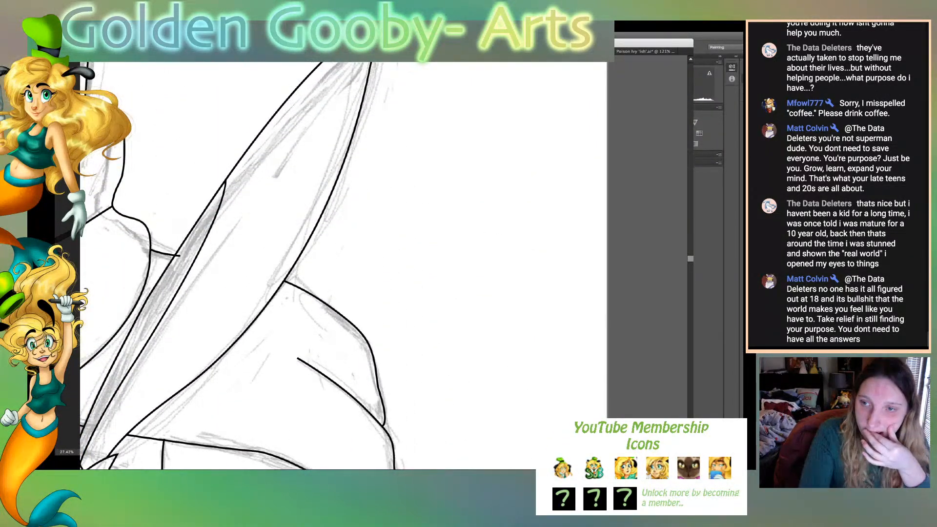
scroll(344, 266, up, 4)
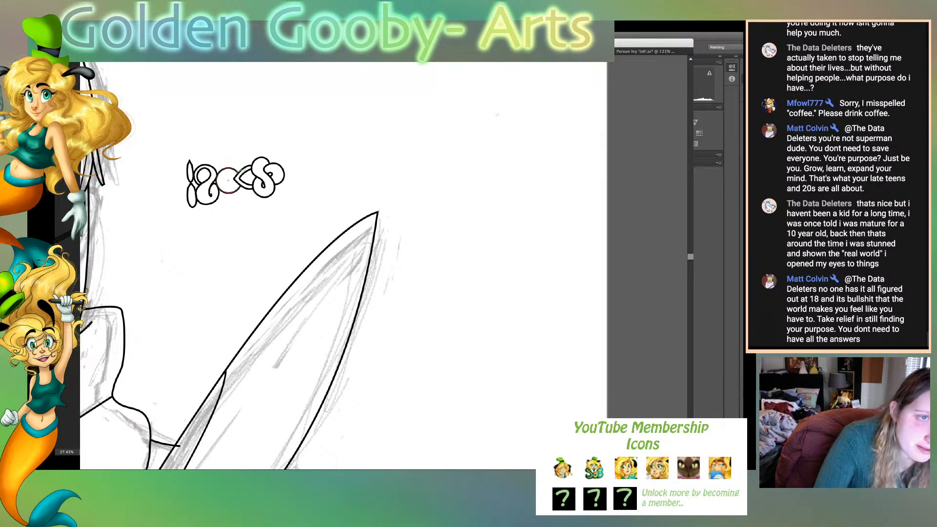
- Select the ornament's circle, teardrop and lobed S and shift them slightly right, away from the swirl
mouse_move(200, 145)
mouse_down()
mouse_move(278, 216)
mouse_move(291, 215)
mouse_up()
scroll(344, 266, left, 10)
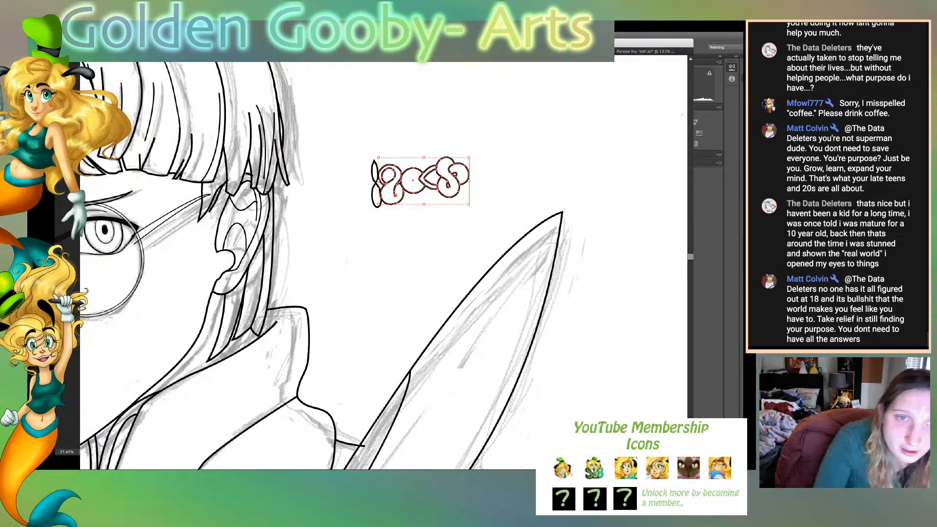
key(super+shift+a)
mouse_move(385, 145)
mouse_down()
mouse_move(481, 219)
mouse_move(384, 127)
mouse_move(479, 213)
mouse_up()
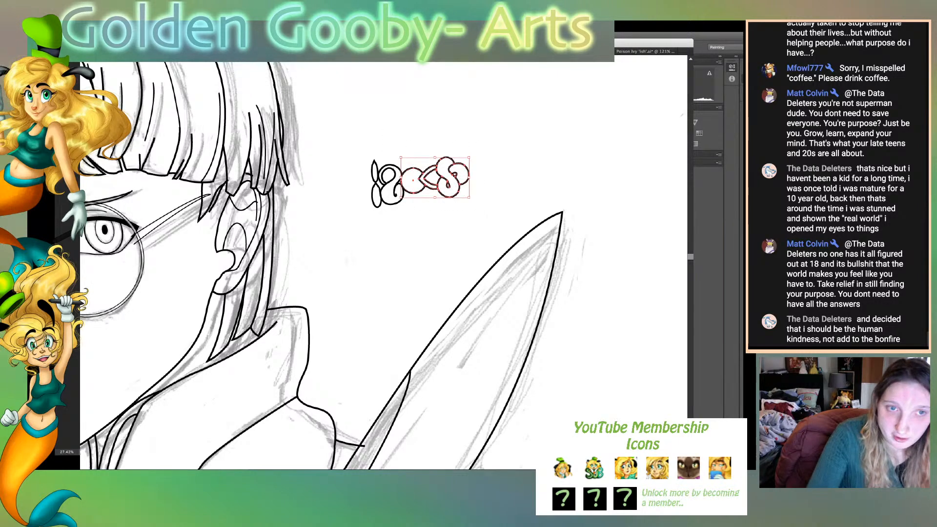
key(Right)
key(Right)
key(Right)
key(Right)
key(Right)
key(Right)
key(Right)
key(Right)
key(Right)
key(Right)
key(Right)
key(Right)
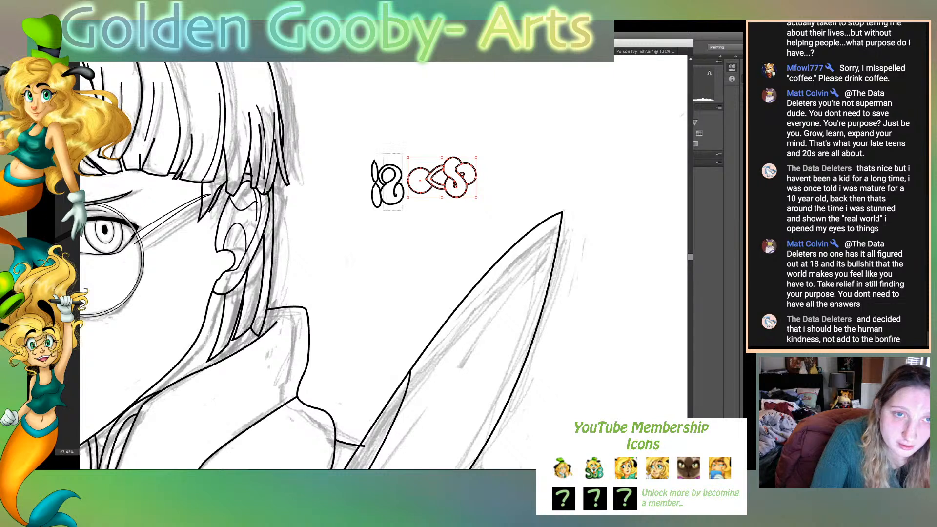
drag(406, 210, 410, 192)
key(super+shift+a)
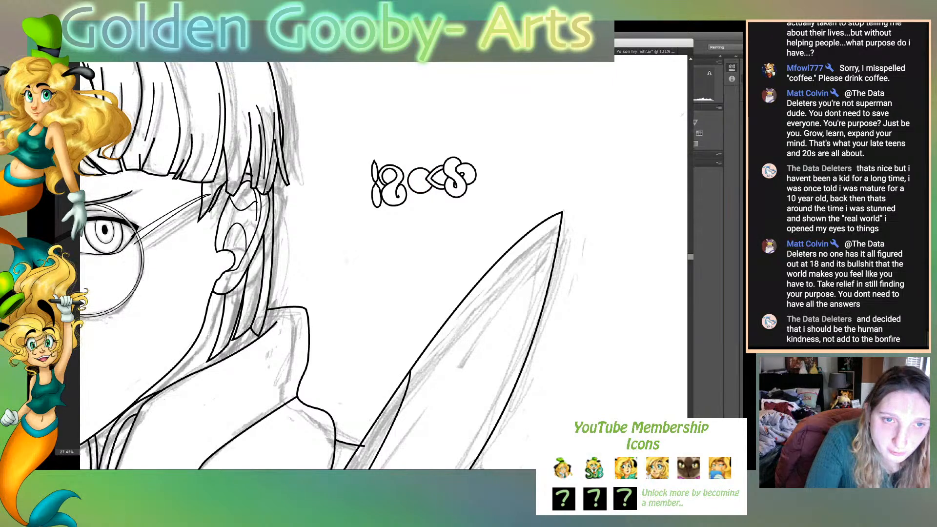
- Nudge the teardrop's outlines into place beside the circle and move the lobed S slightly left against them
drag(438, 157, 441, 189)
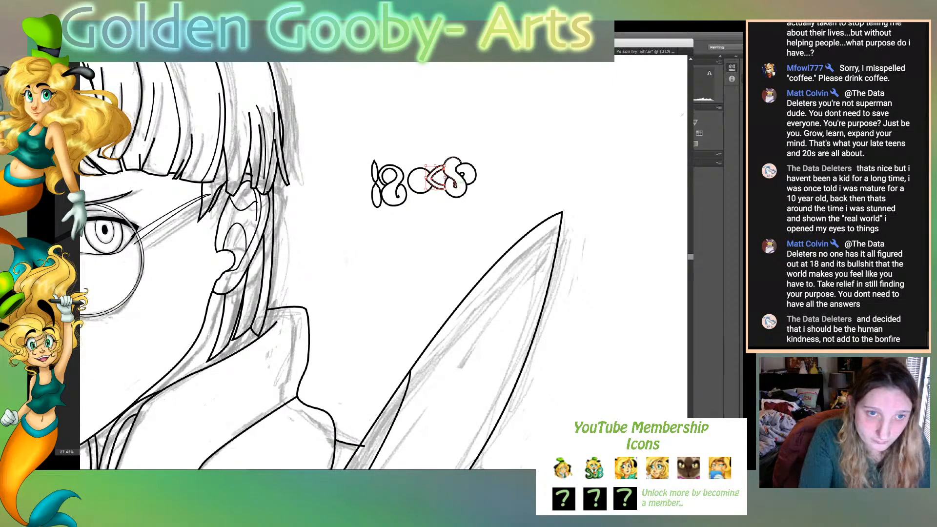
drag(436, 189, 436, 185)
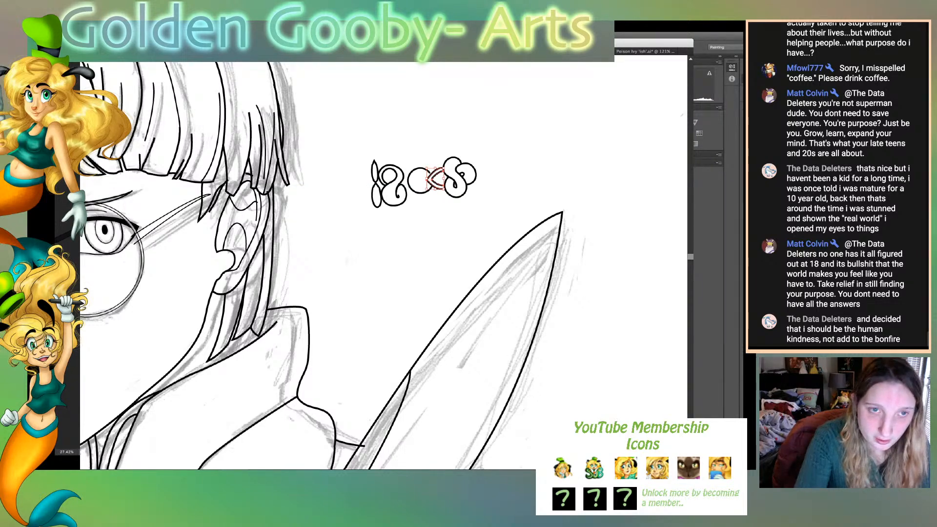
key(ctrl+equal)
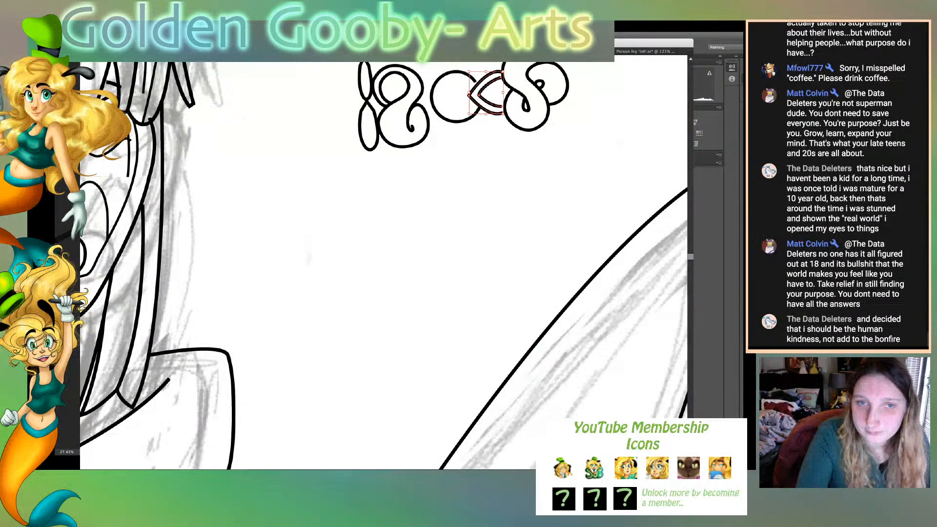
scroll(383, 266, up, 3)
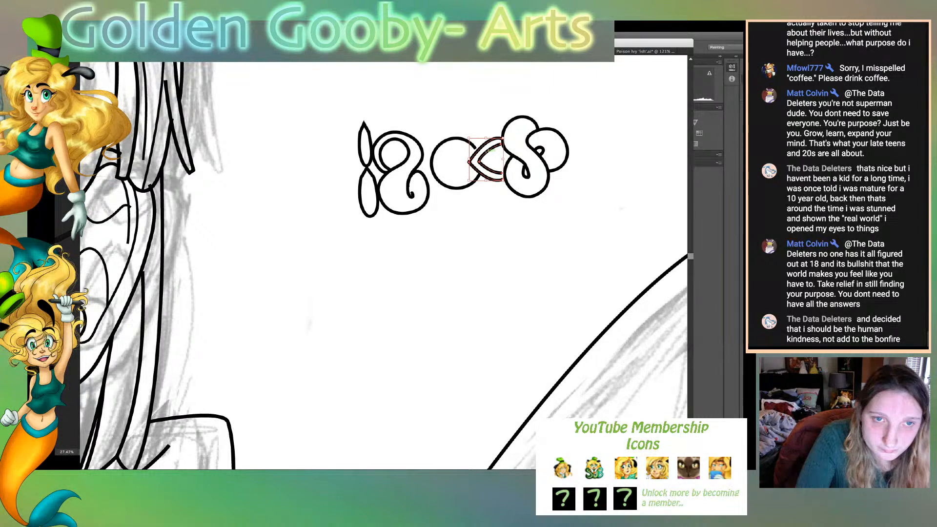
drag(486, 151, 566, 212)
key(super+shift+a)
drag(566, 160, 560, 160)
key(super+shift+a)
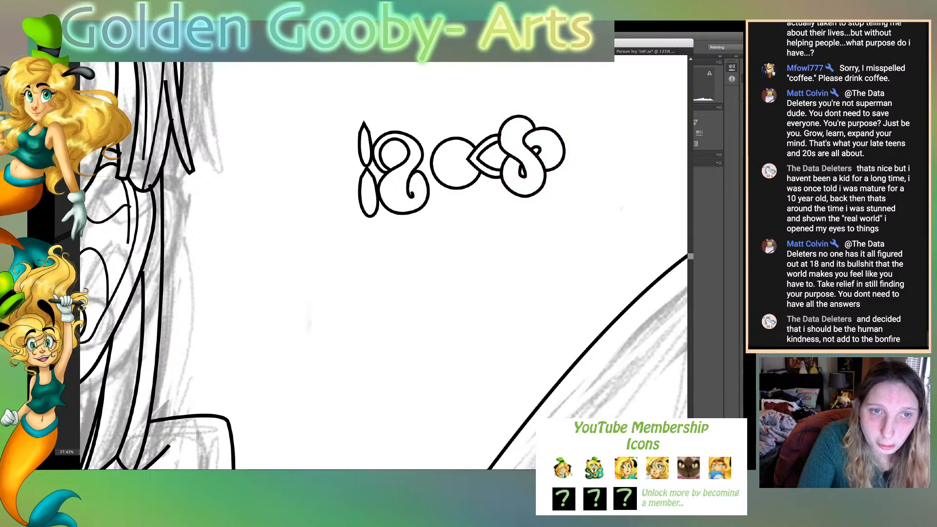
- Move the circle, teardrop and lobed S together to the left until the circle meets the swirl
drag(453, 106, 565, 217)
drag(565, 159, 544, 160)
key(super+shift+a)
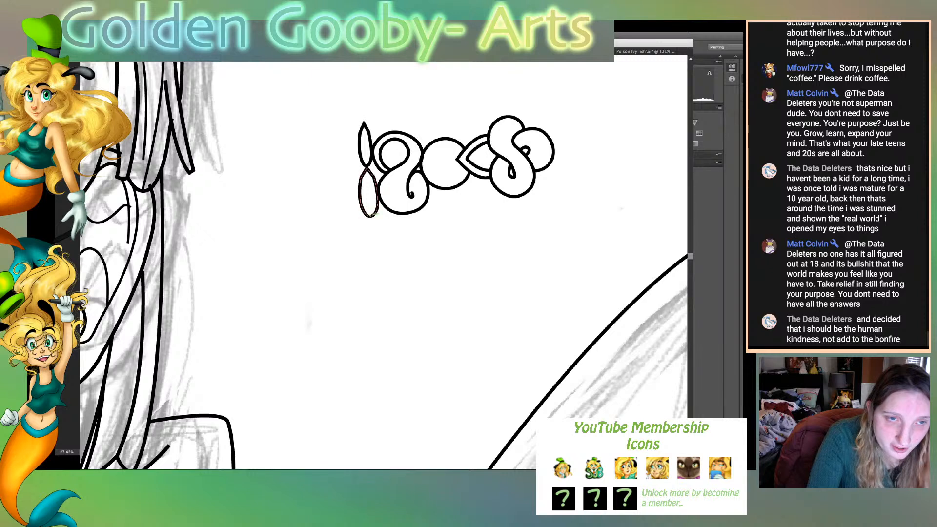
- Stretch the lower petal's rounded end downward and draw a short curve linking it to the swirl's lower edge
click(370, 215)
drag(370, 217, 369, 222)
key(p)
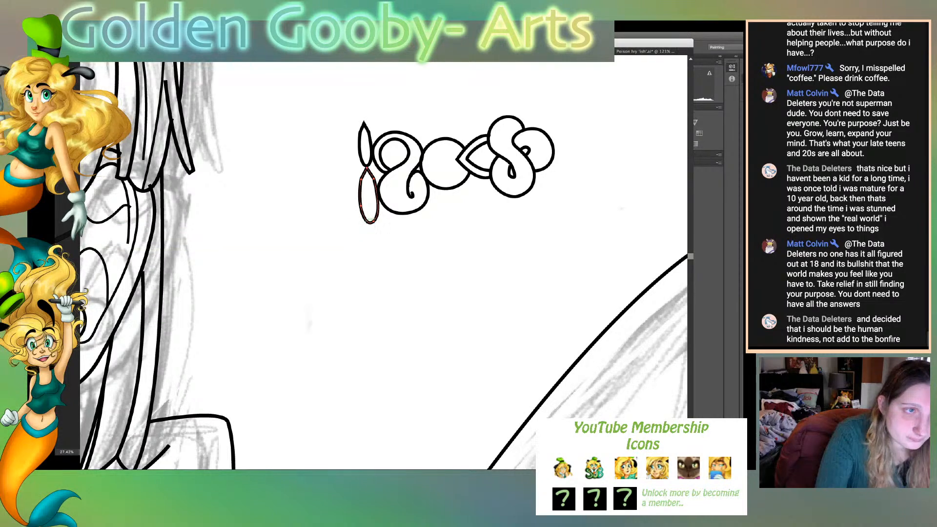
key(super+shift+a)
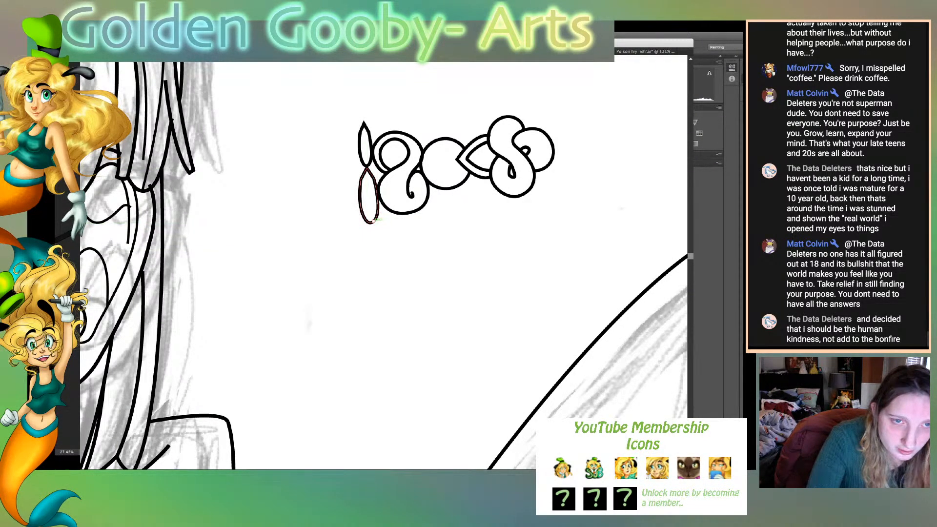
click(373, 221)
drag(393, 211, 402, 213)
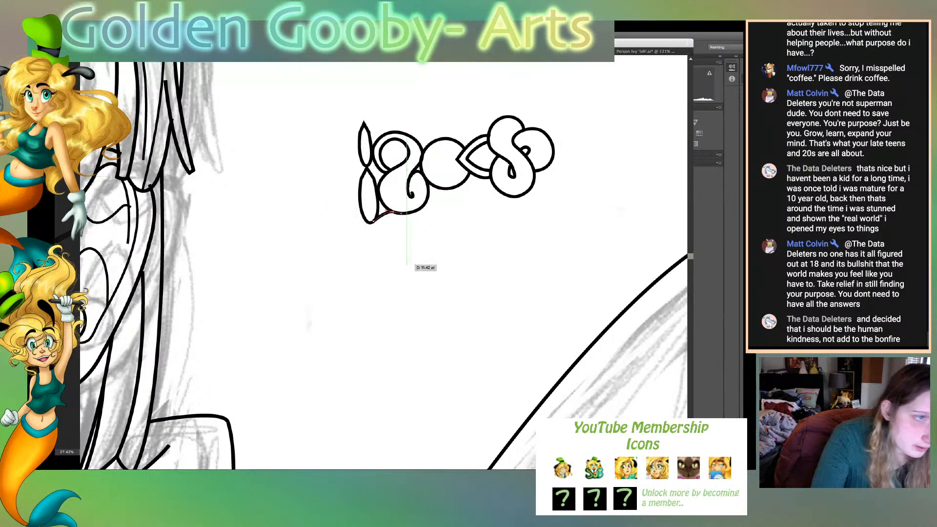
key(super+shift+a)
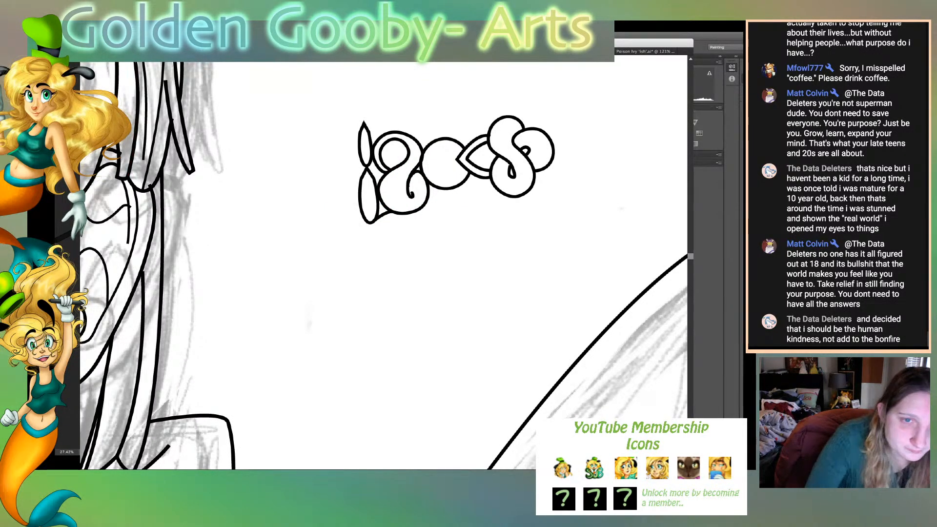
- Draw a small star-shaped pendant with concave sides and a downward point beneath the lower petal
click(361, 223)
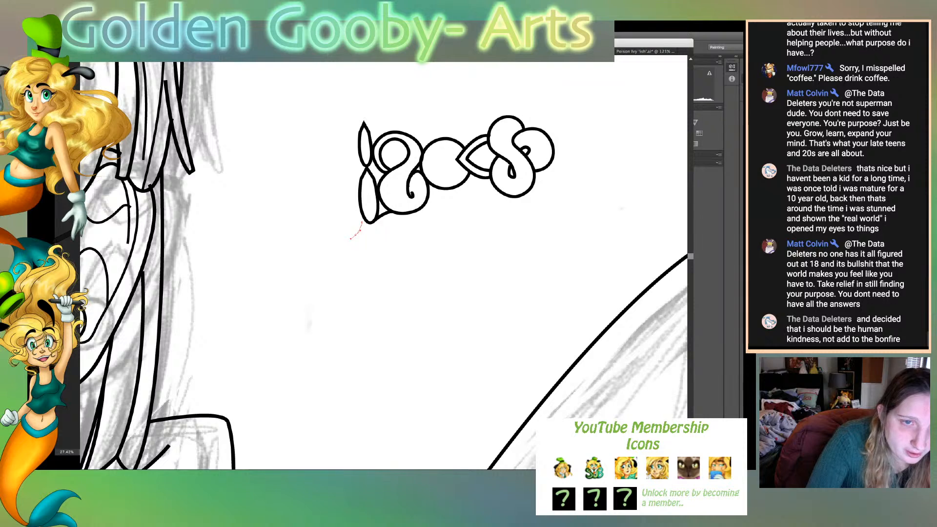
drag(357, 235, 350, 239)
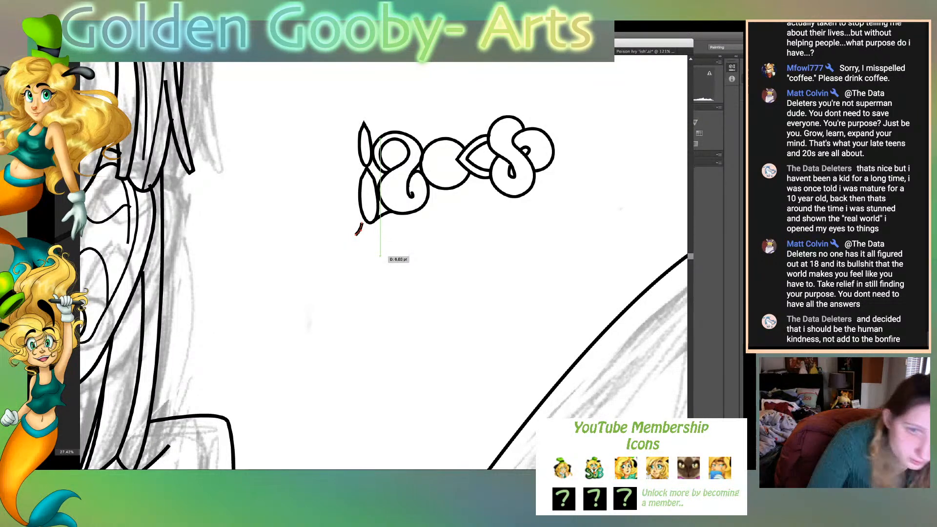
click(370, 247)
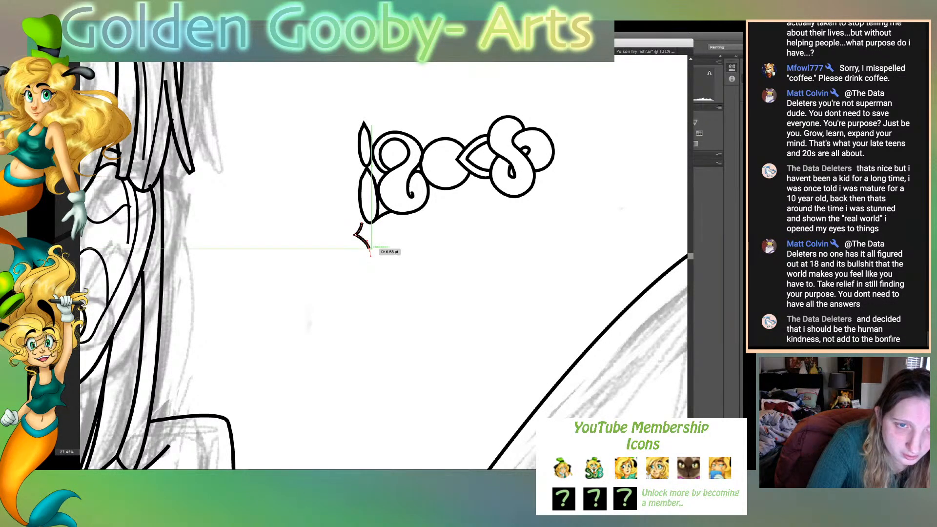
drag(369, 248, 379, 235)
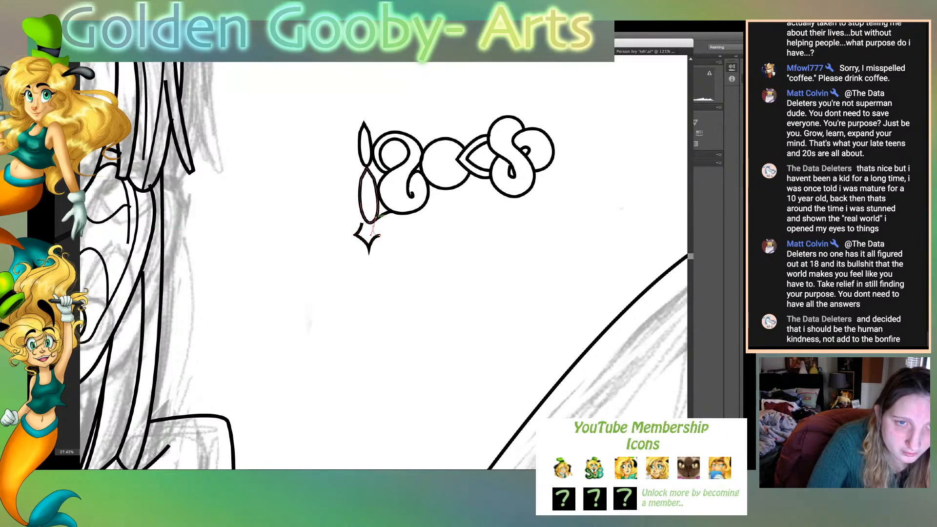
drag(375, 218, 371, 218)
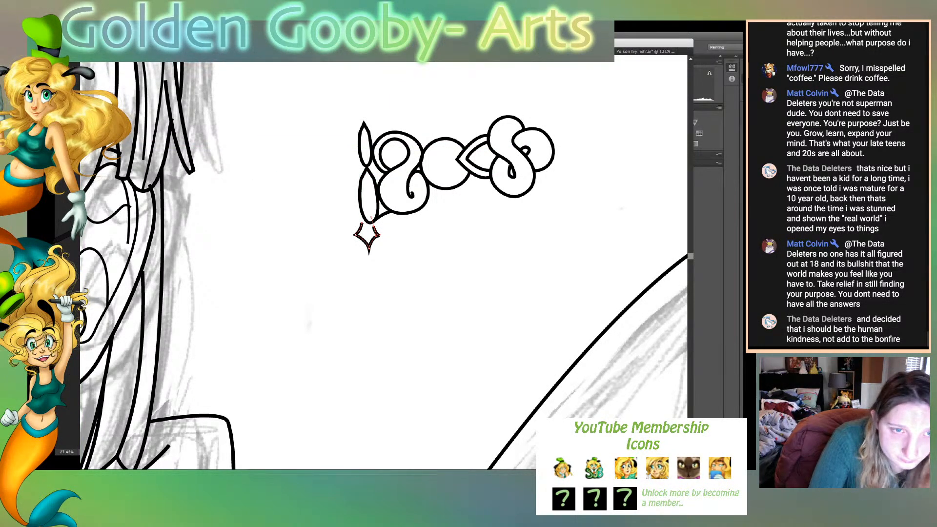
mouse_move(374, 226)
mouse_down()
mouse_move(384, 237)
mouse_move(372, 254)
mouse_move(389, 239)
mouse_move(355, 241)
mouse_move(362, 223)
mouse_up()
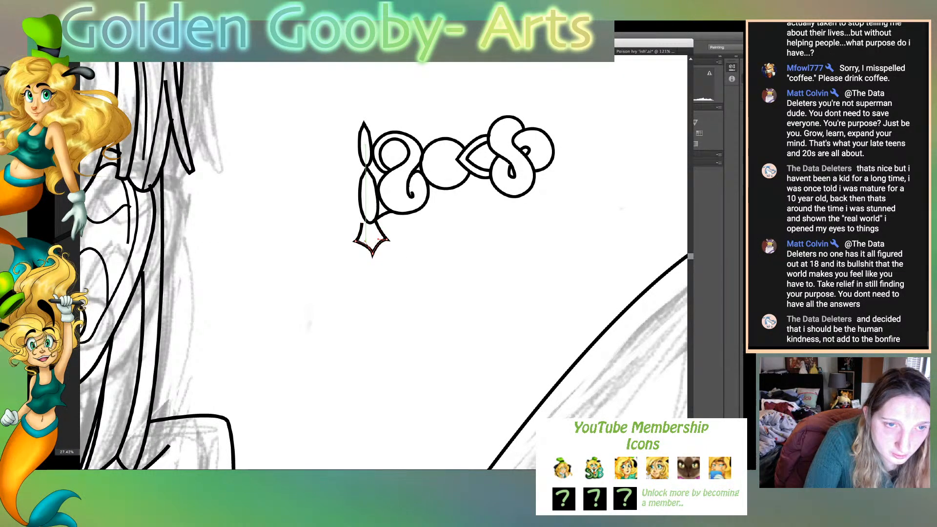
drag(365, 241, 374, 242)
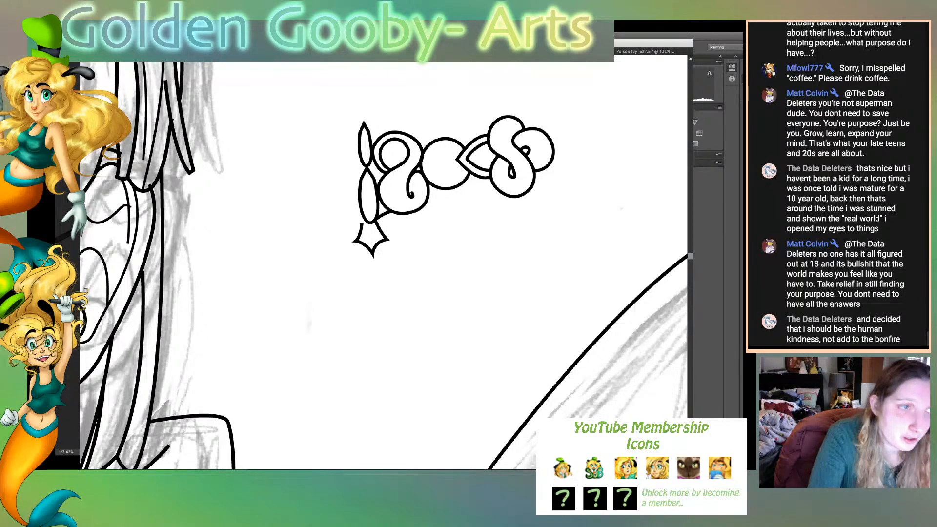
- Select the whole ornament with its petals and pendant and move it right and slightly up
drag(385, 98, 564, 226)
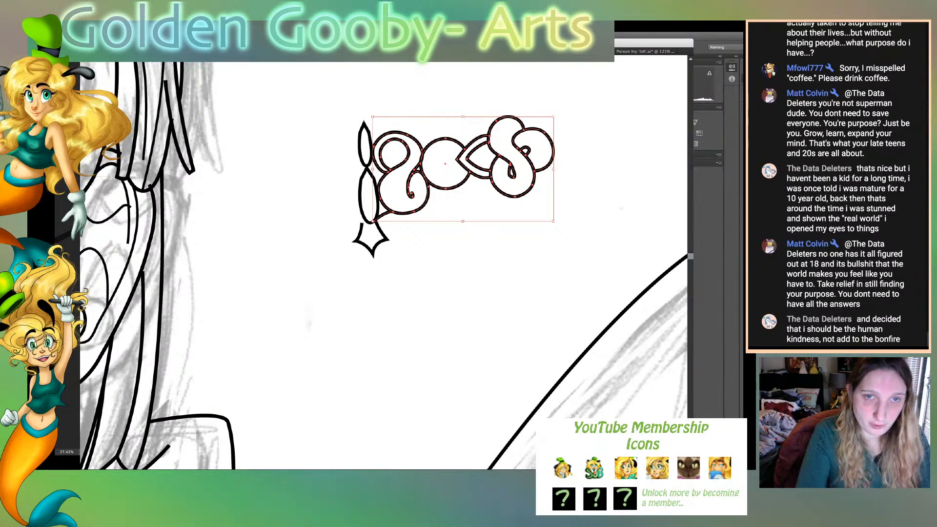
drag(321, 105, 564, 279)
drag(550, 167, 586, 160)
- Duplicate the swirl, circle, teardrop and lobed S to the left of the petals and mirror the copy horizontally
drag(462, 124, 601, 226)
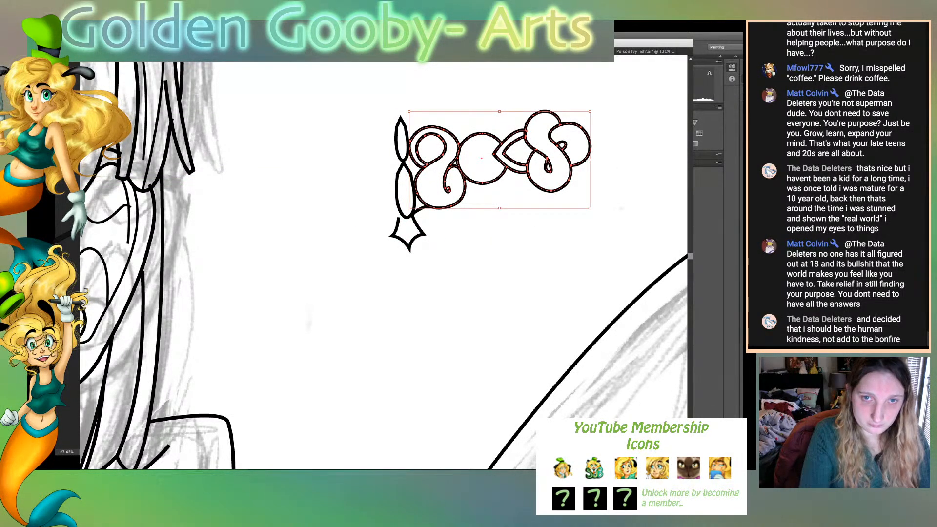
drag(581, 161, 360, 217)
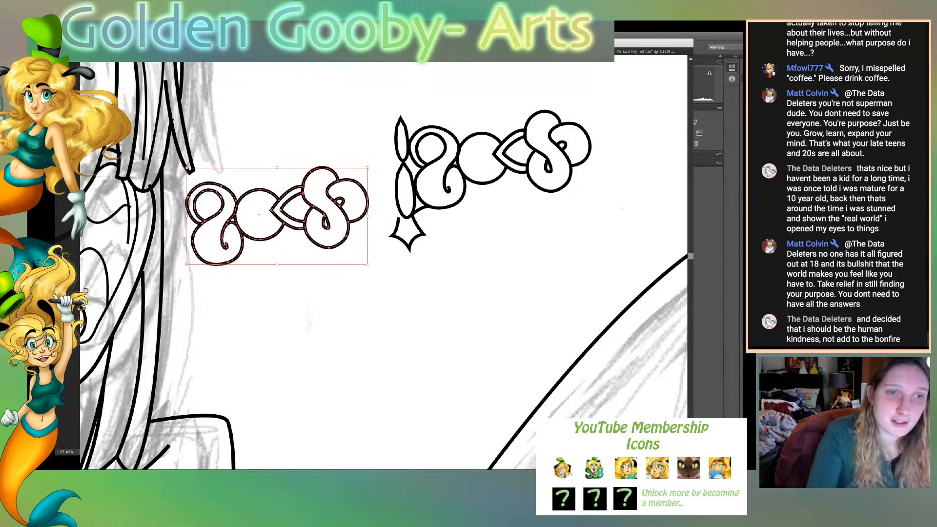
key(Return)
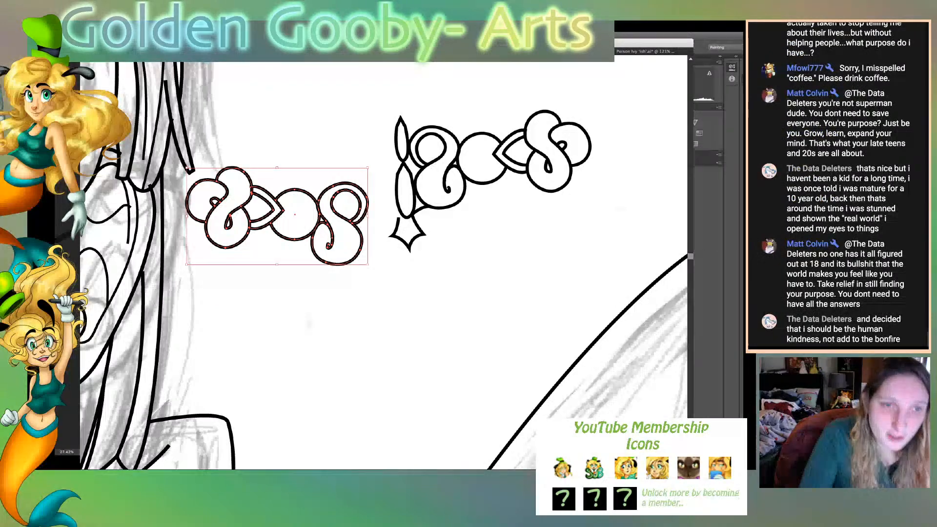
- Fit the mirrored half against the left side of the petals, rotating it slightly to level it with the original half
drag(367, 233, 399, 182)
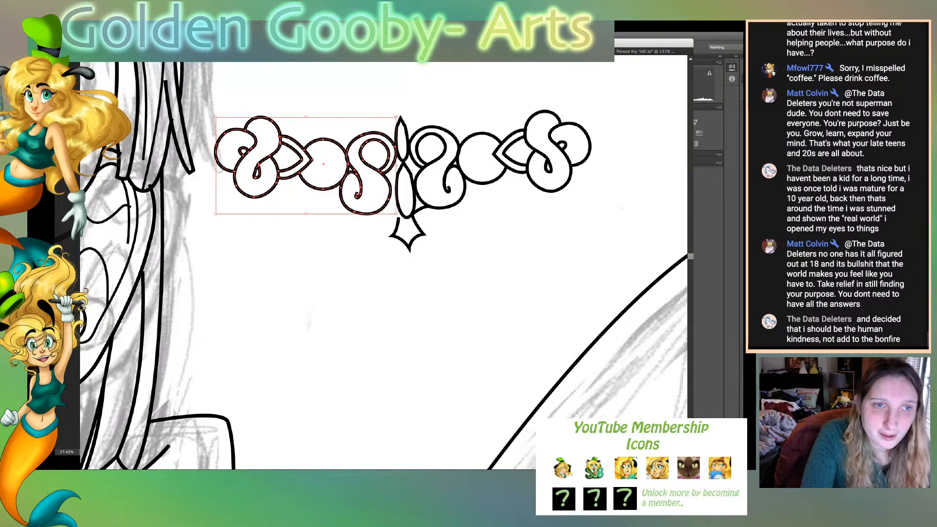
drag(399, 113, 392, 107)
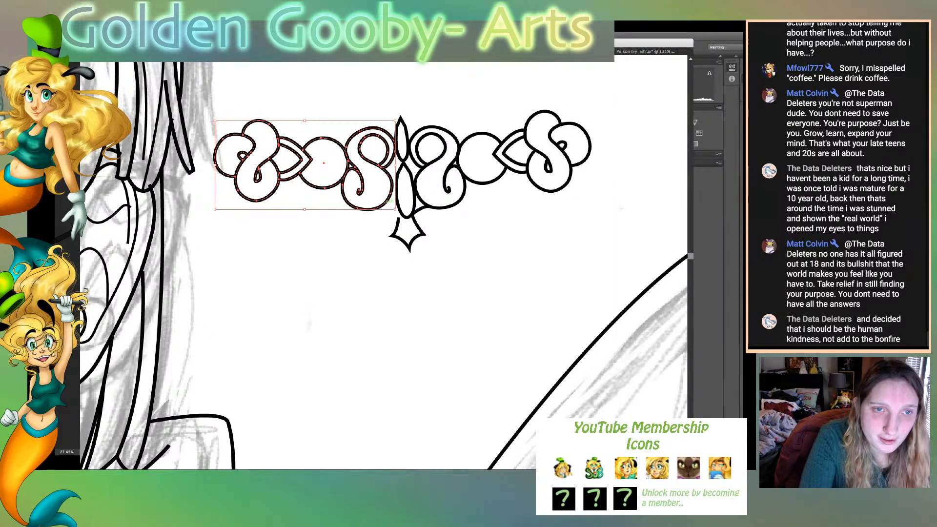
drag(389, 201, 391, 204)
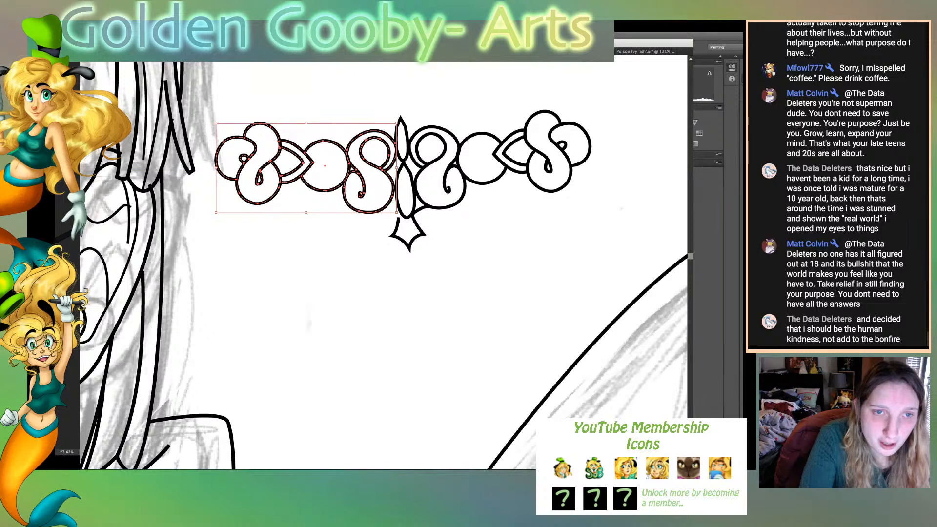
key(super+shift+a)
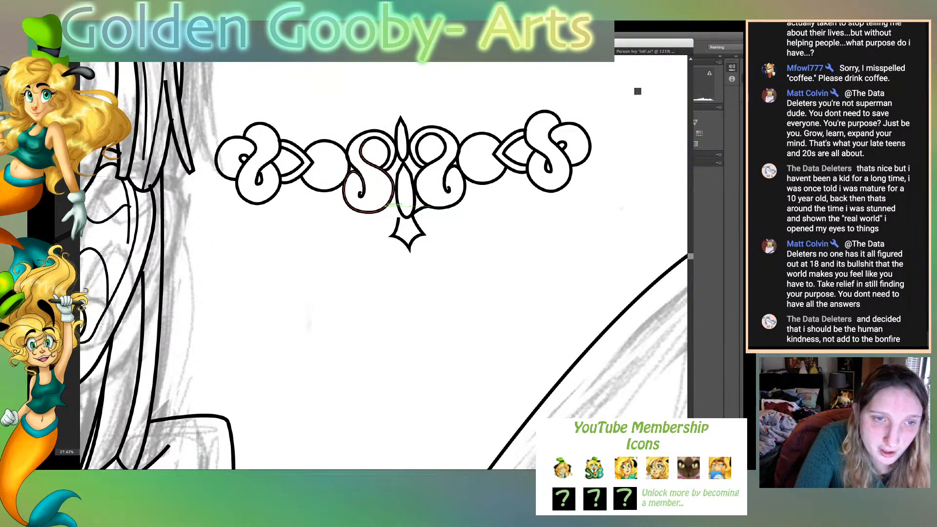
- Draw a curve joining the mirrored swirl to the lower petal's end and reshape the pendant's side points and lower edges
click(403, 216)
drag(408, 217, 263, 224)
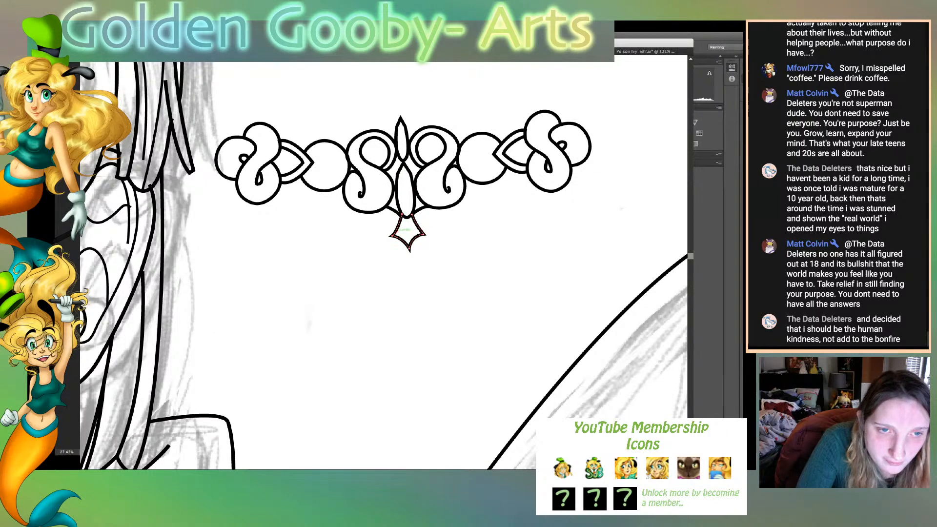
drag(394, 236, 423, 234)
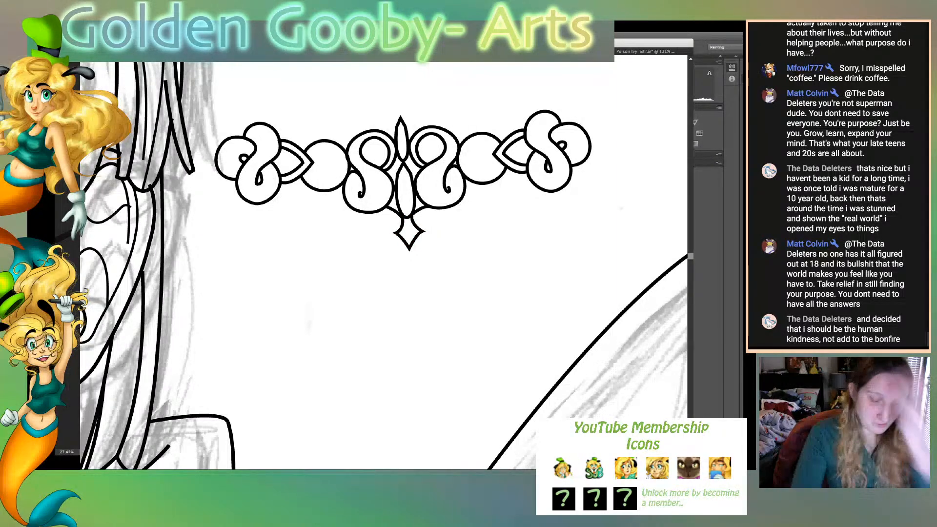
- Move the finished ornament to the blank area above the quill and place a copy left of the character's chin
key(ctrl+0)
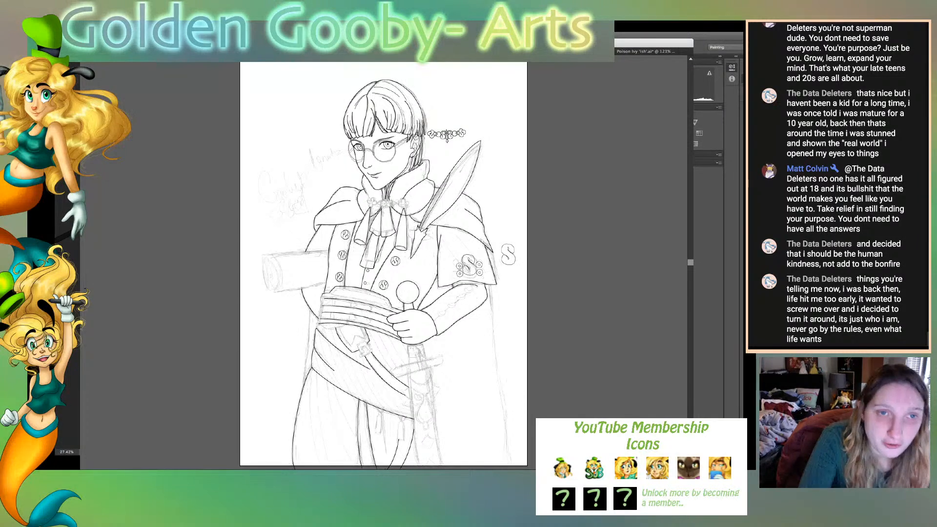
drag(438, 129, 343, 174)
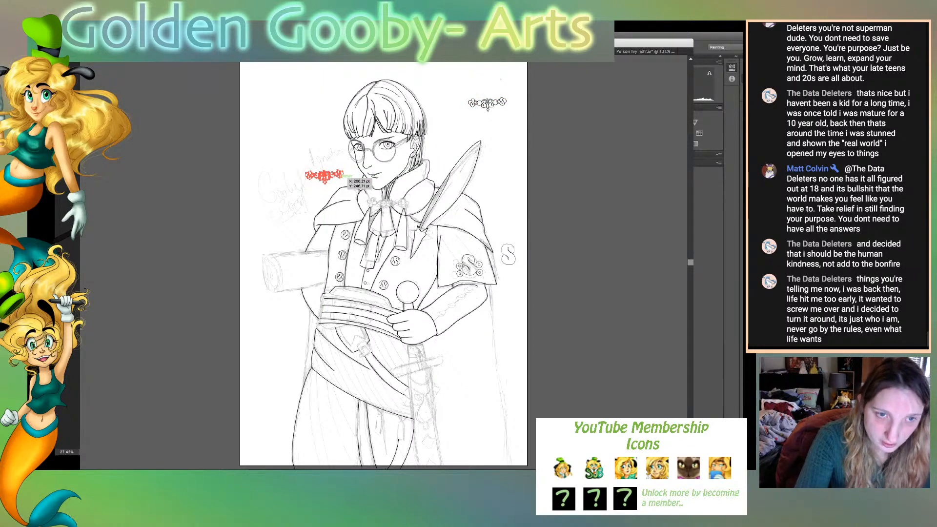
scroll(384, 264, up, 3)
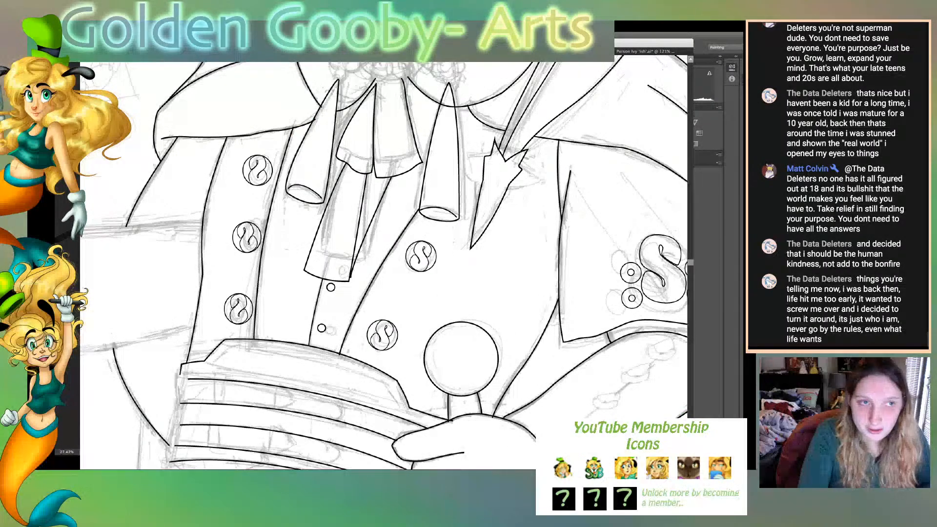
scroll(384, 263, up, 5)
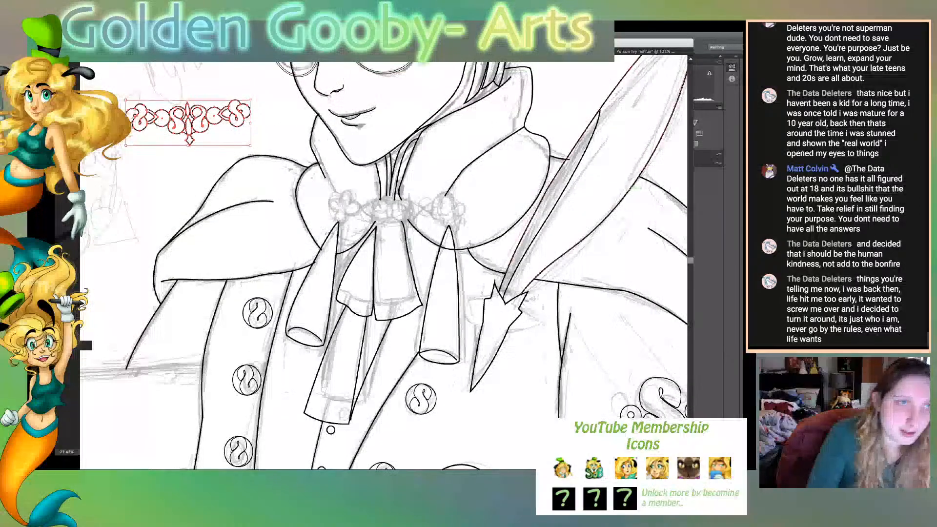
- Rotate the ornament copy slightly clockwise and fit it over the sketched clasp at the collar, nudging it left
scroll(383, 263, up, 1)
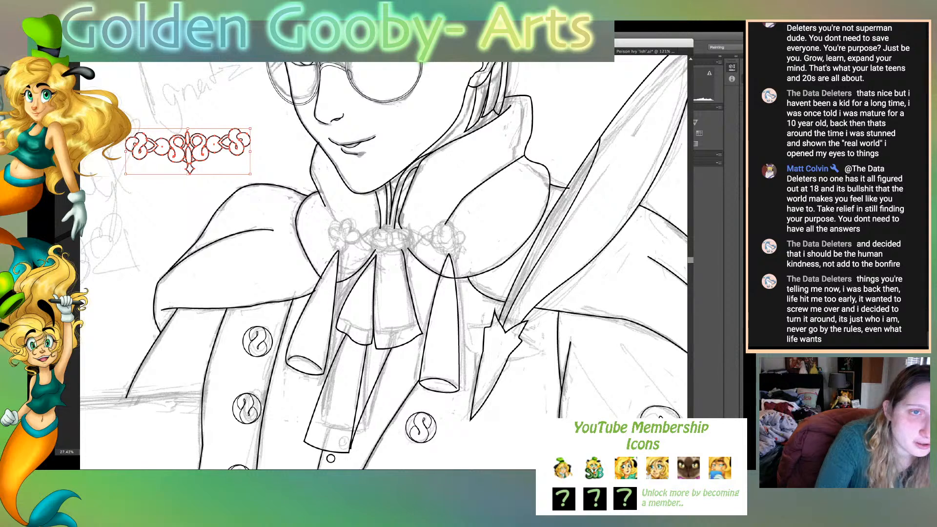
drag(257, 125, 259, 132)
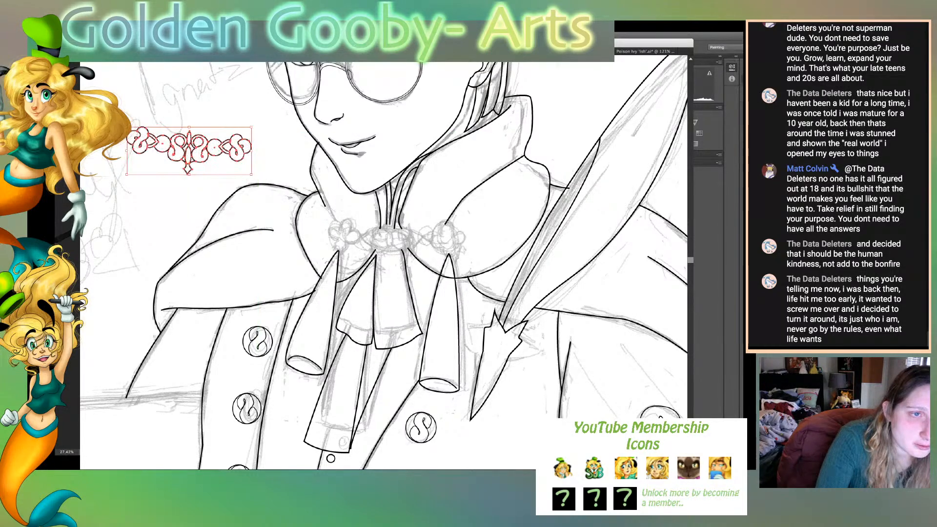
drag(207, 149, 415, 242)
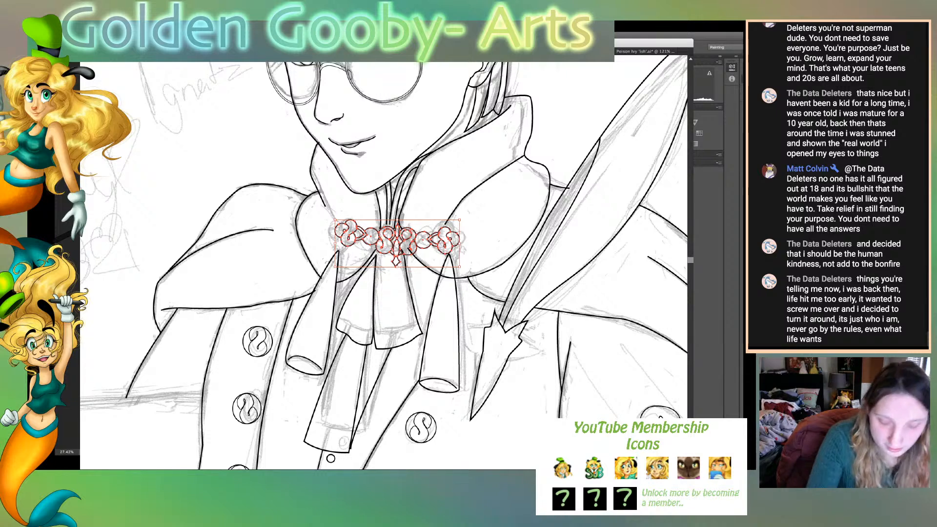
key(Left)
key(Left)
key(Left)
key(Left)
key(Left)
key(Left)
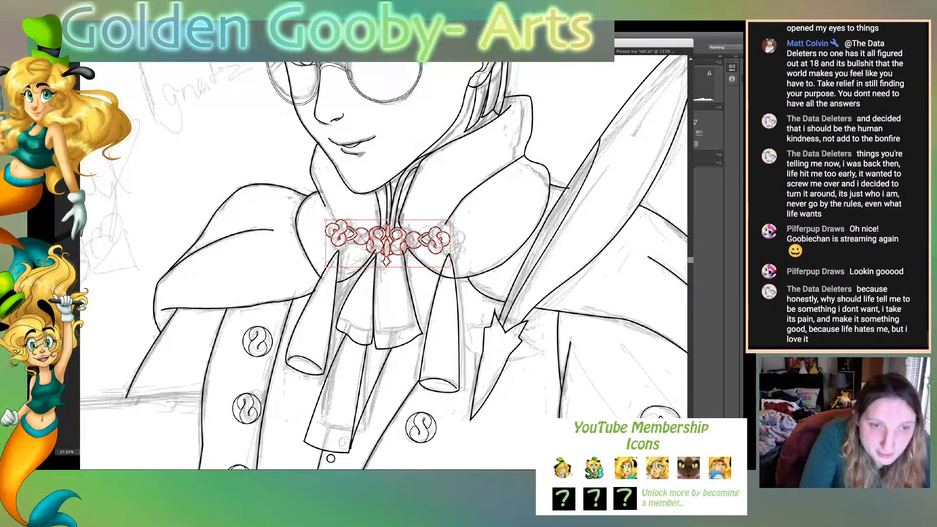
- Enlarge the collar clasp slightly, narrow it from its left edge, and nudge it up over the sketched clasp
drag(387, 267, 388, 270)
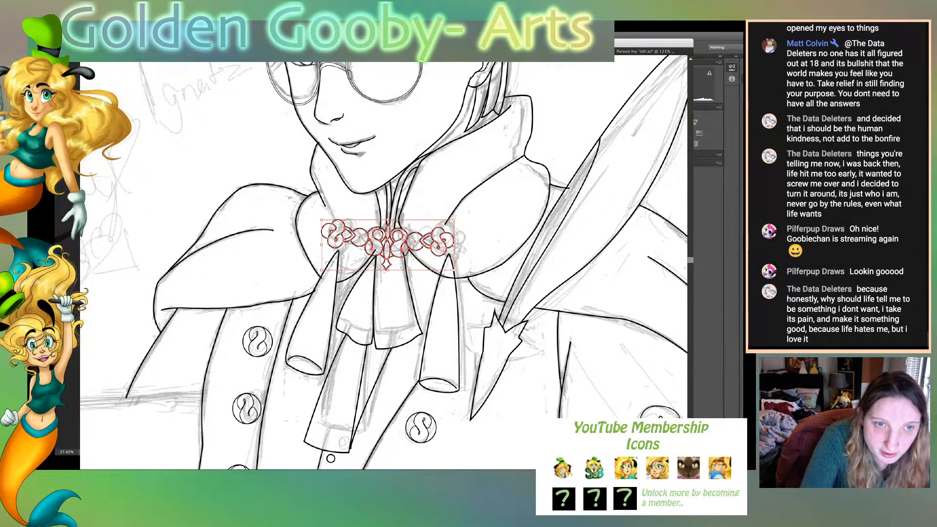
key(Up)
key(Right)
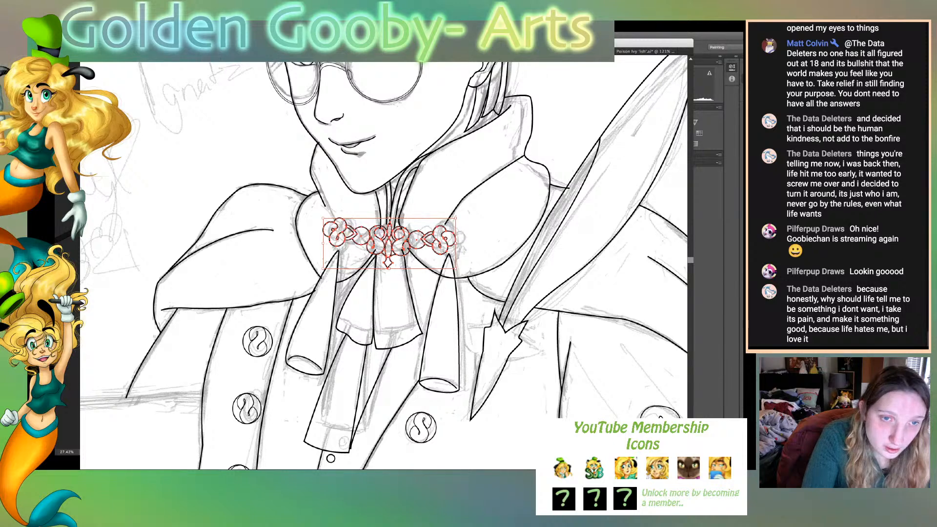
drag(323, 243, 327, 243)
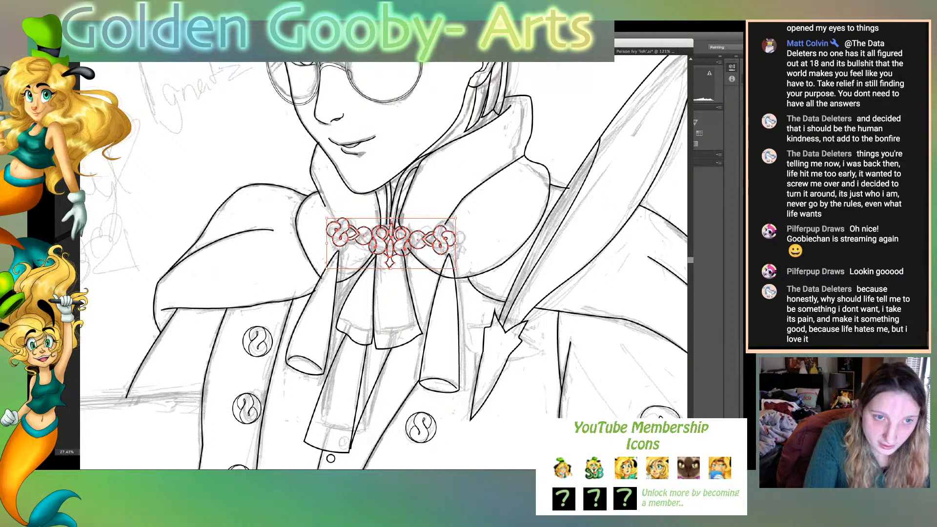
key(Left)
key(Up)
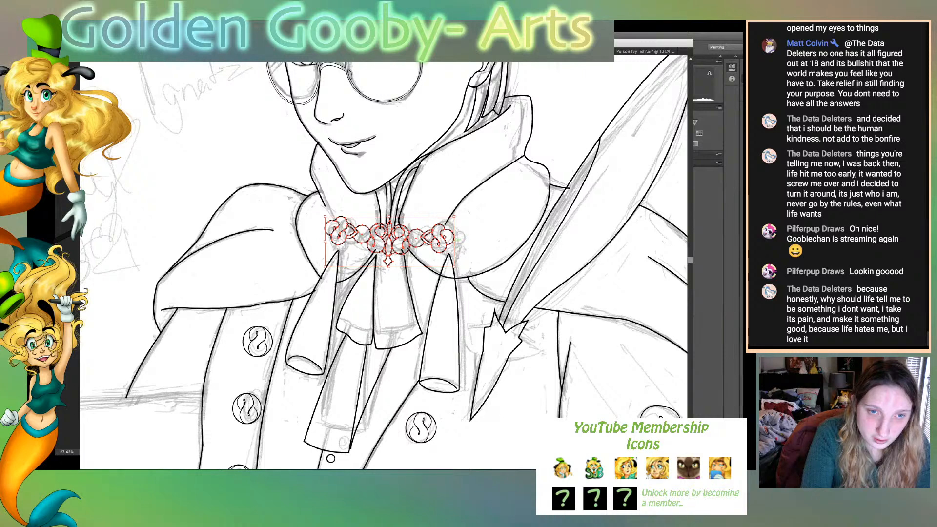
- Enlarge the clasp a little from its lower-right corner and nudge it left to centre its pendant over the cravat
drag(453, 267, 464, 270)
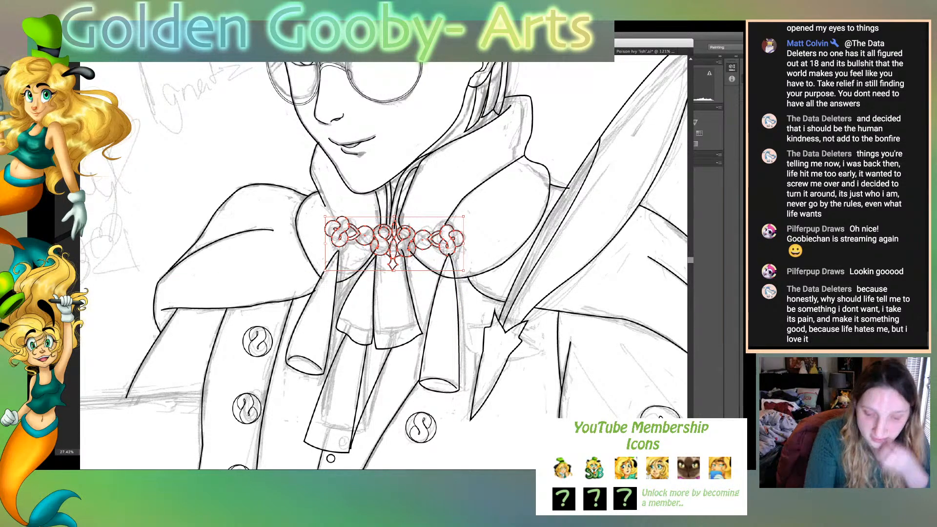
key(Down)
key(Left)
key(Left)
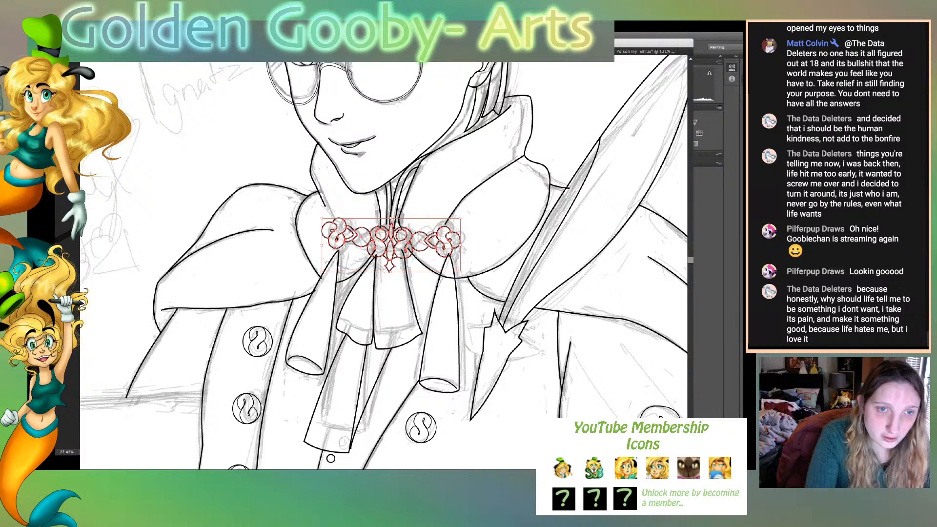
key(Up)
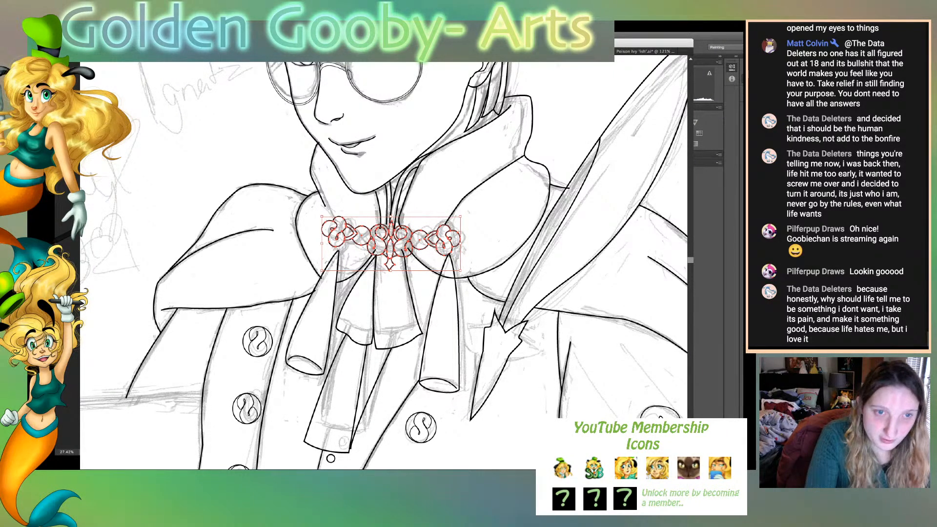
key(Left)
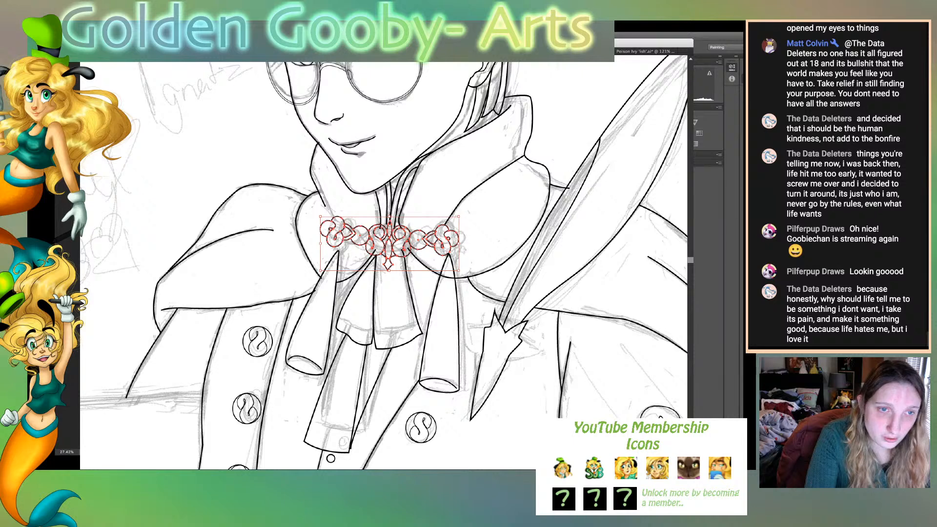
key(super+shift+a)
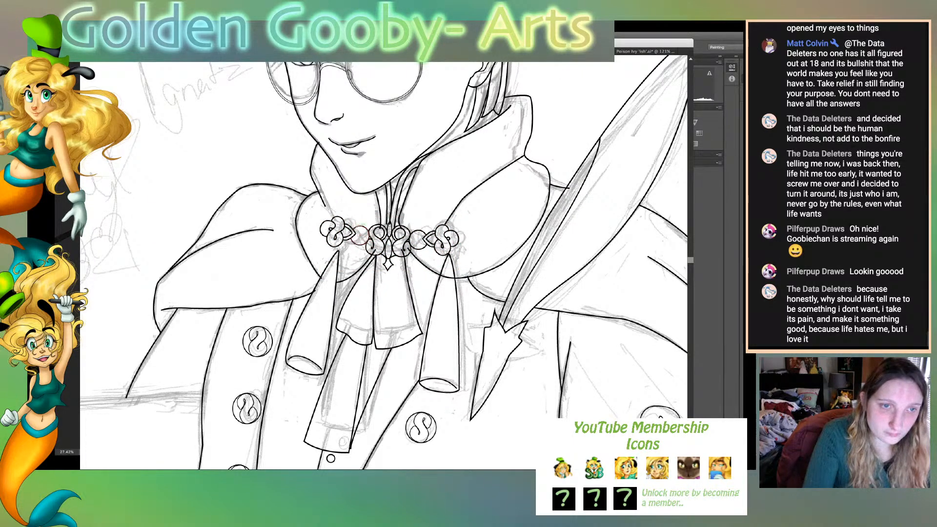
- Shift the clasp's left swirl and circle slightly inward, and nudge the whole clasp left
drag(344, 231, 323, 230)
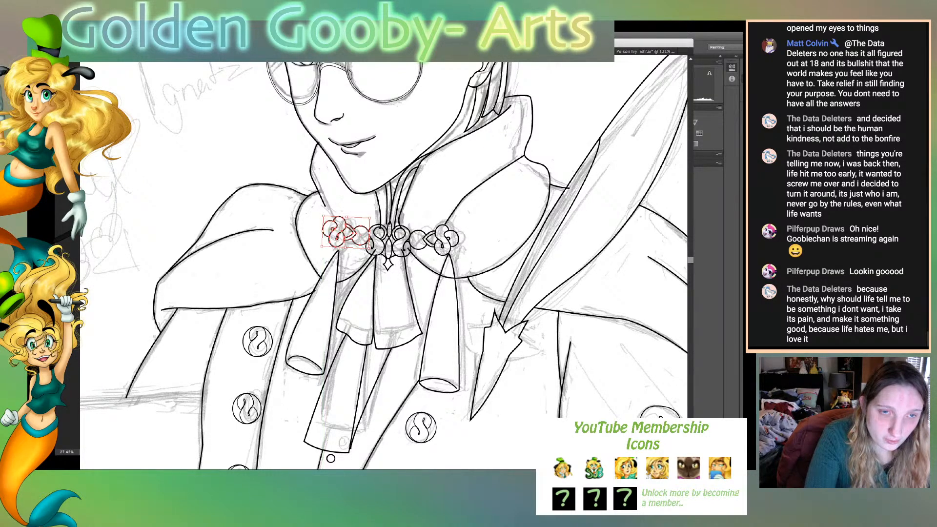
click(492, 202)
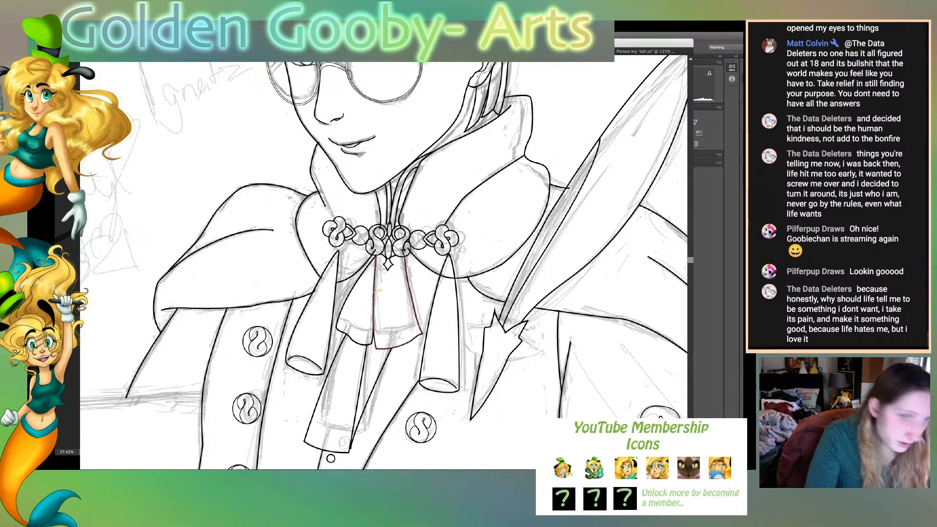
drag(404, 303, 405, 304)
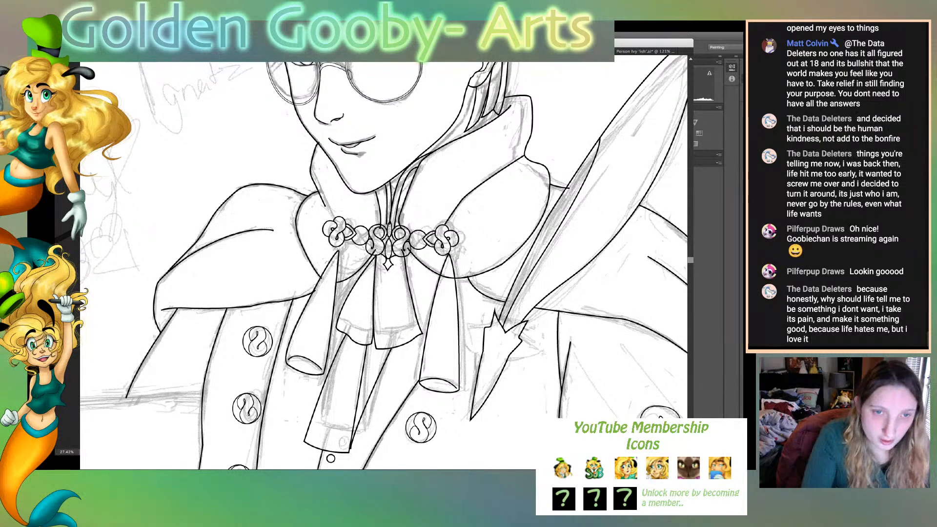
click(442, 247)
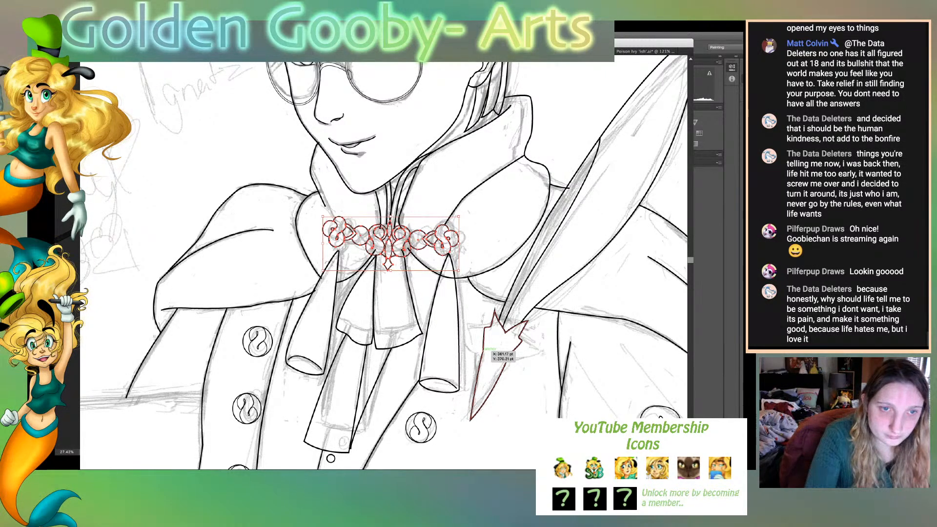
key(Left)
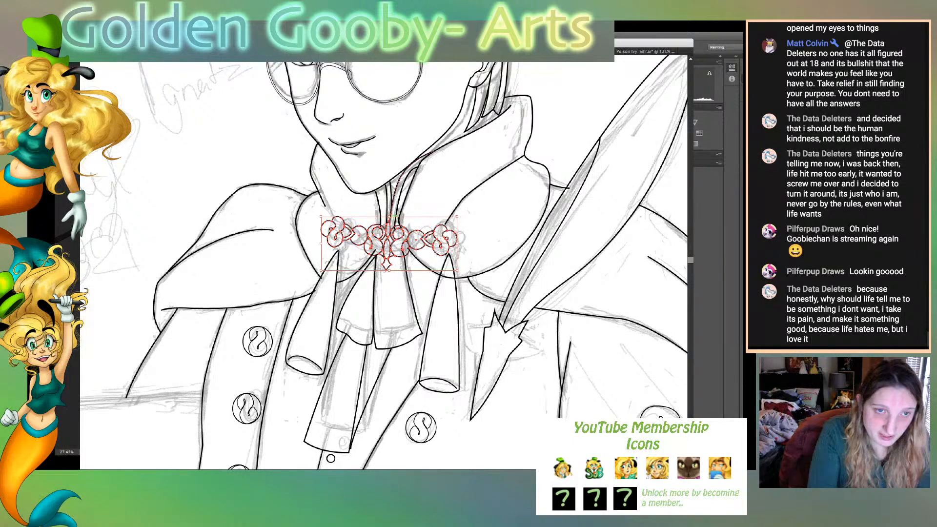
key(super+shift+a)
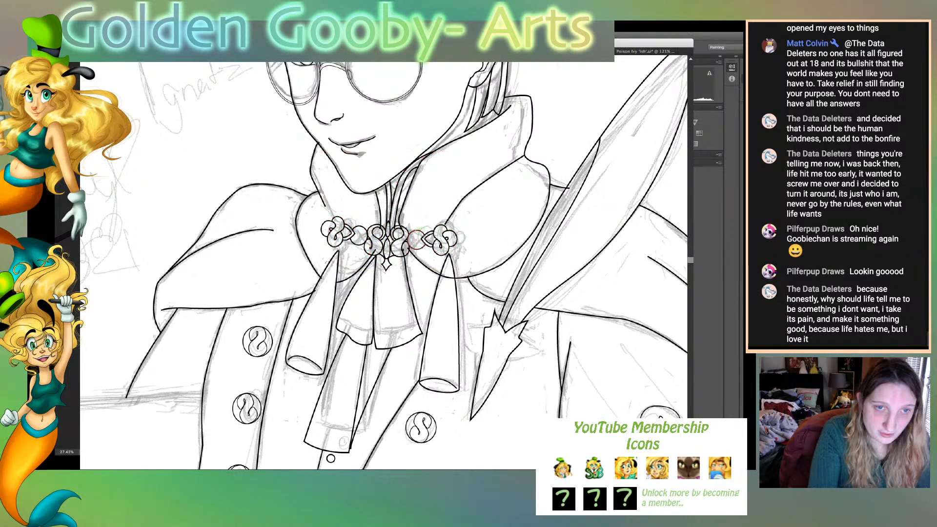
- Scale the clasp up until its outer swirls reach past both tassel tips, and nudge it left
click(420, 231)
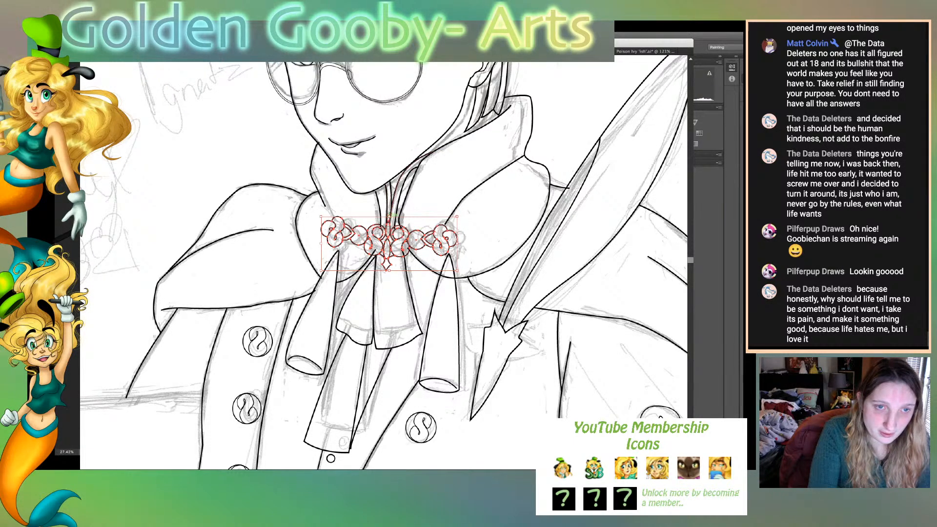
drag(389, 216, 389, 212)
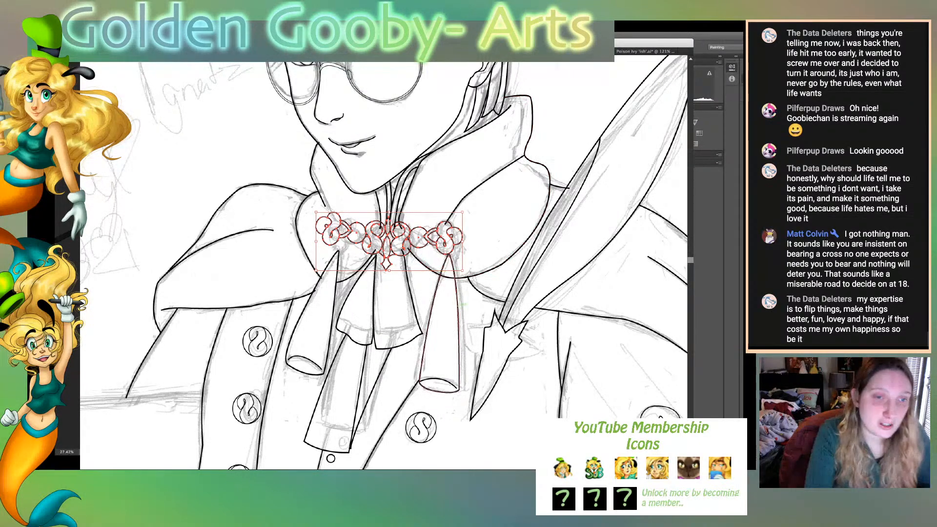
key(a)
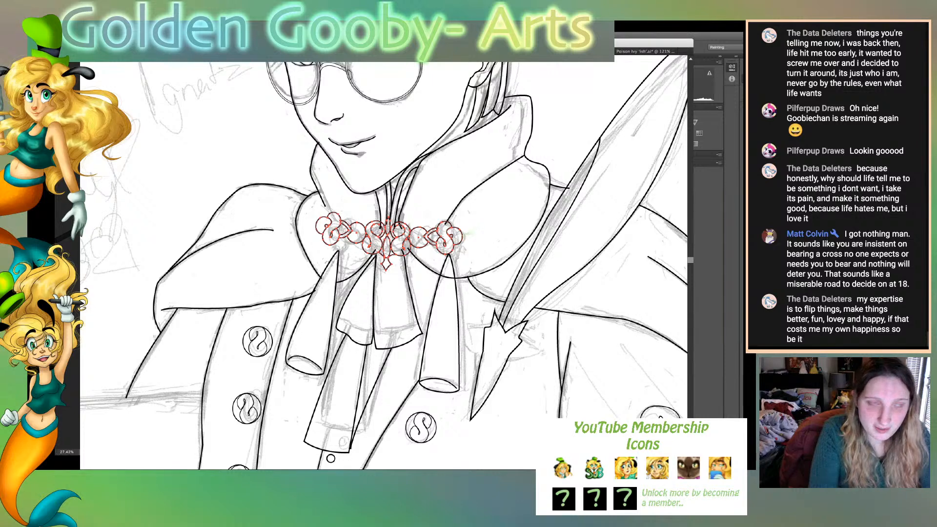
key(v)
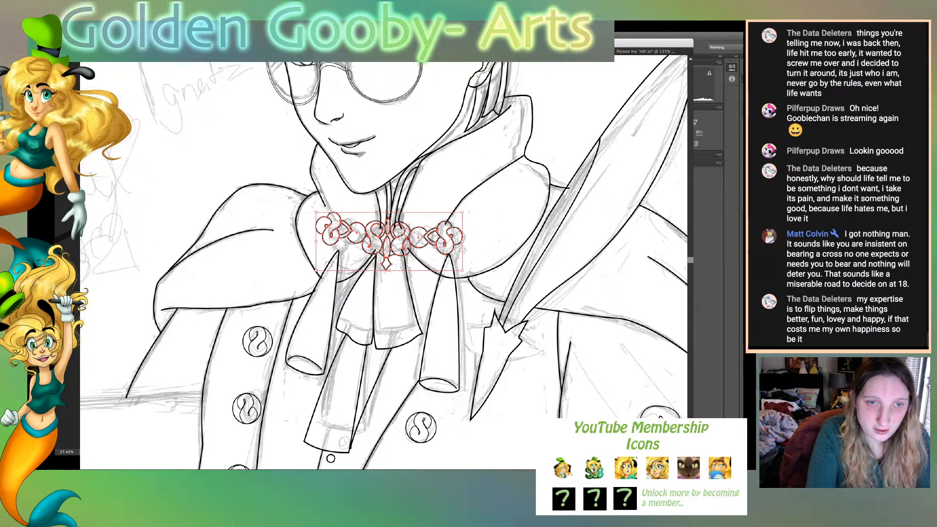
drag(462, 212, 475, 207)
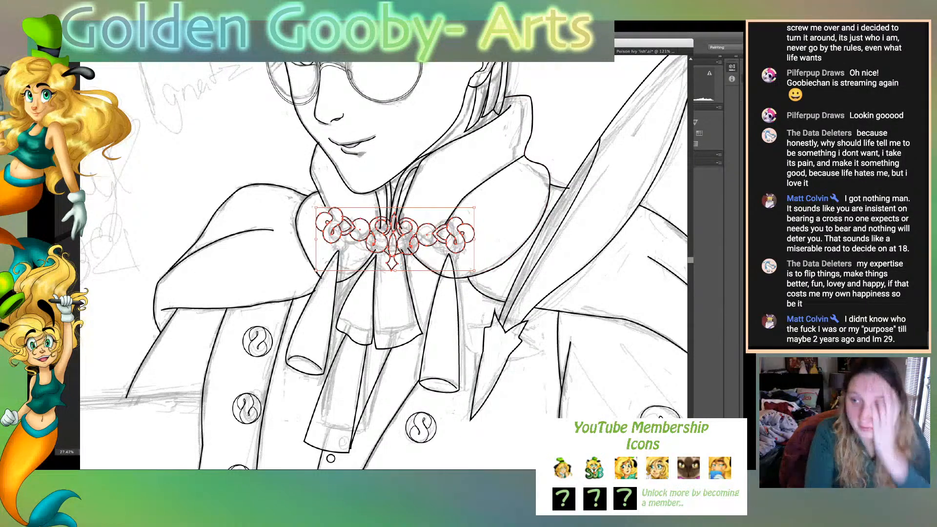
key(Left)
key(Left)
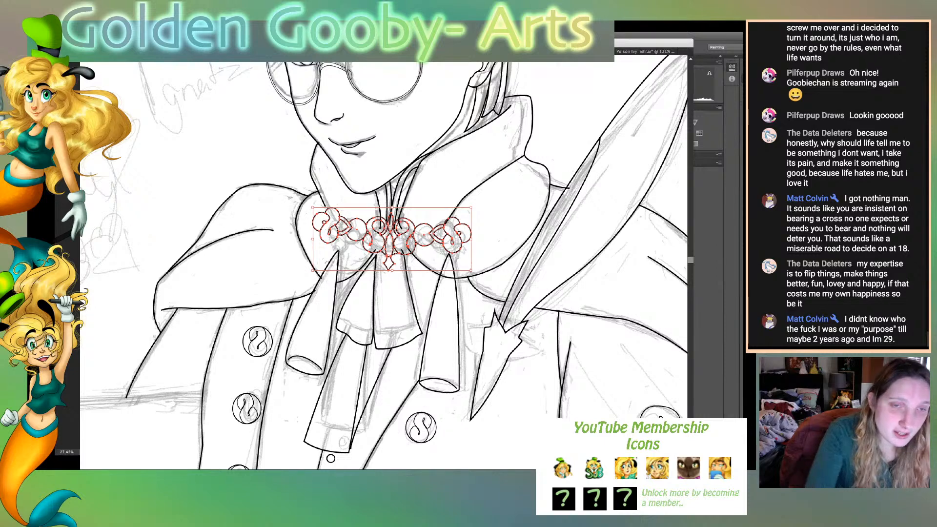
key(r)
key(super+shift+a)
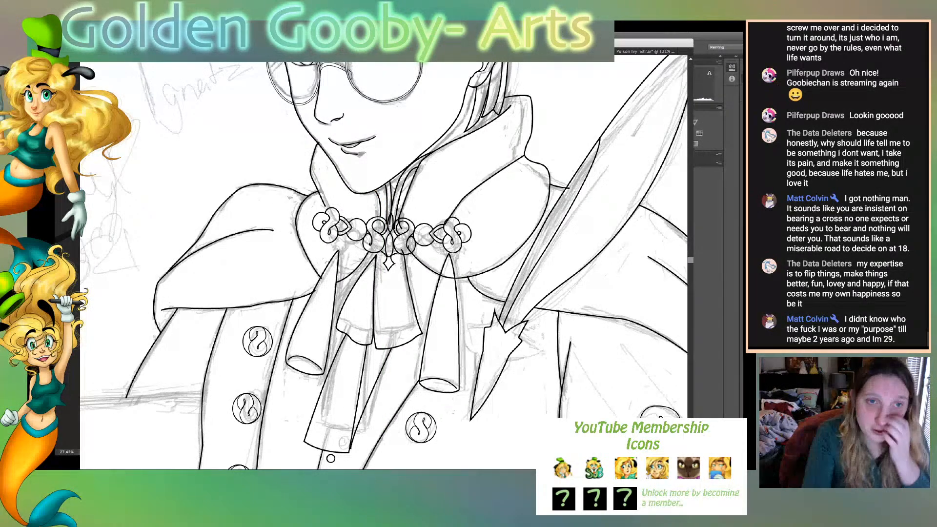
- Hide the sketch and view the whole page to check the clasp's size and placement on the character
key(ctrl+0)
key(ctrl+shift+w)
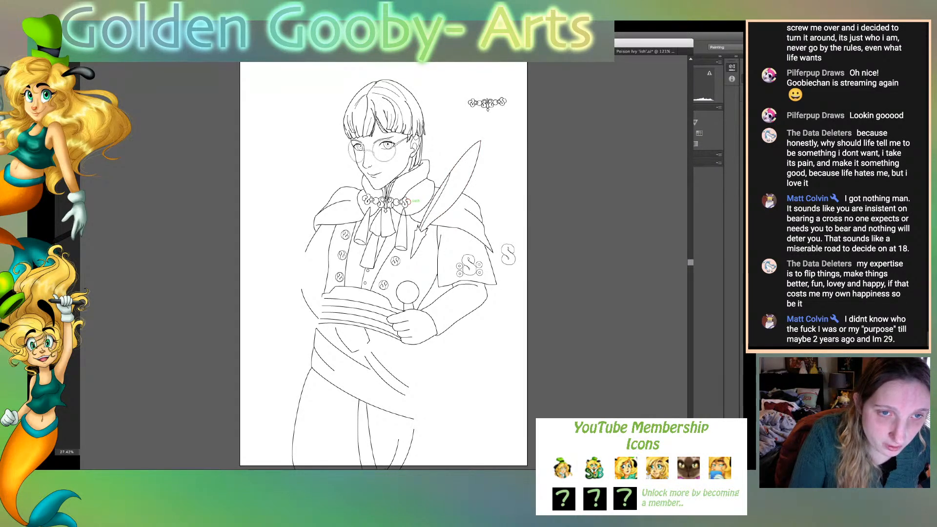
click(405, 202)
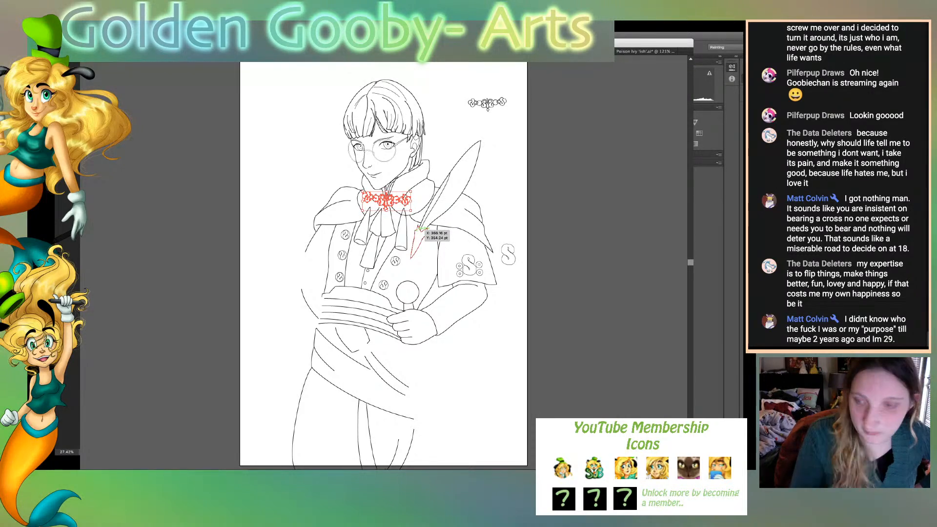
click(430, 239)
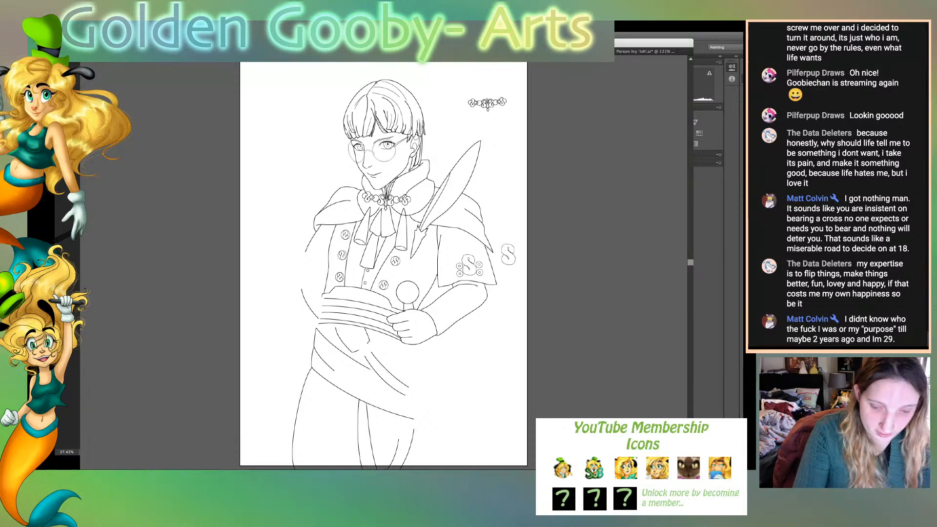
- Extend the short curve between the left tassel and the cravat so its upper end reaches the clasp
key(super+plus)
key(super+plus)
key(super+plus)
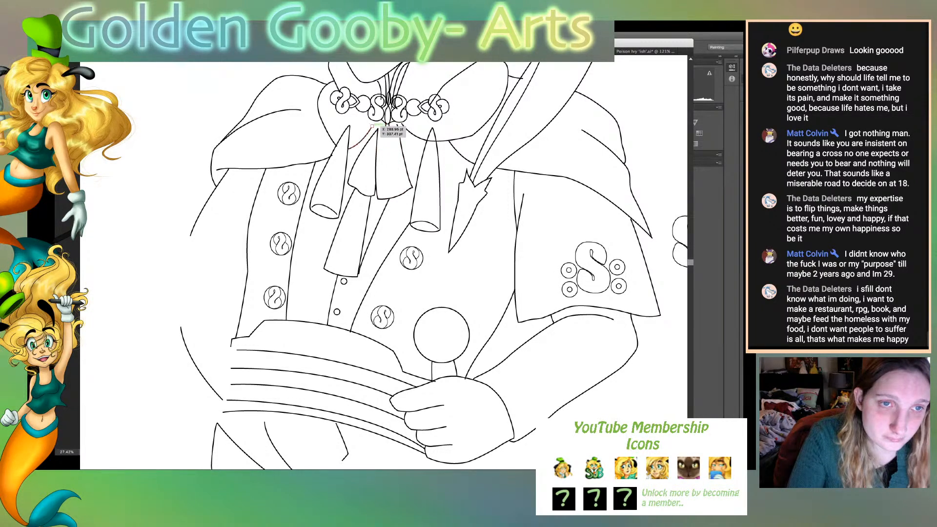
drag(372, 128, 385, 129)
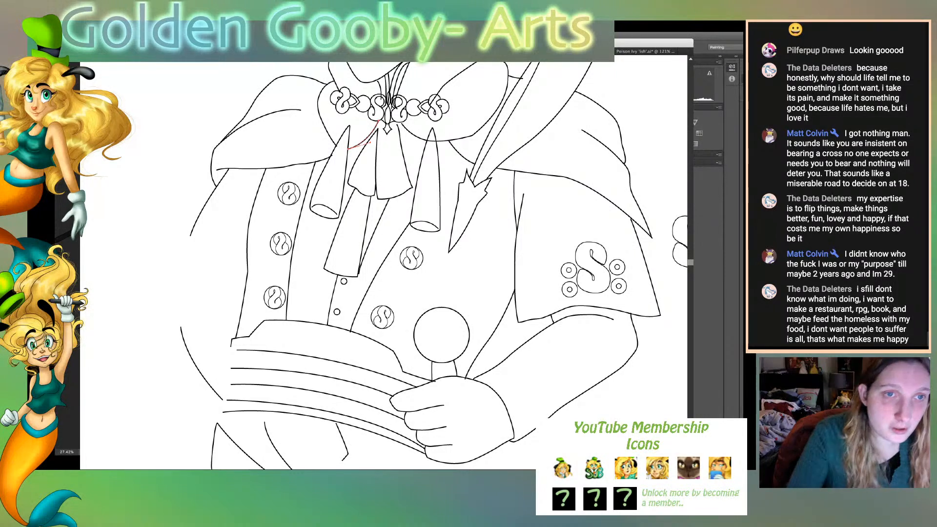
key(v)
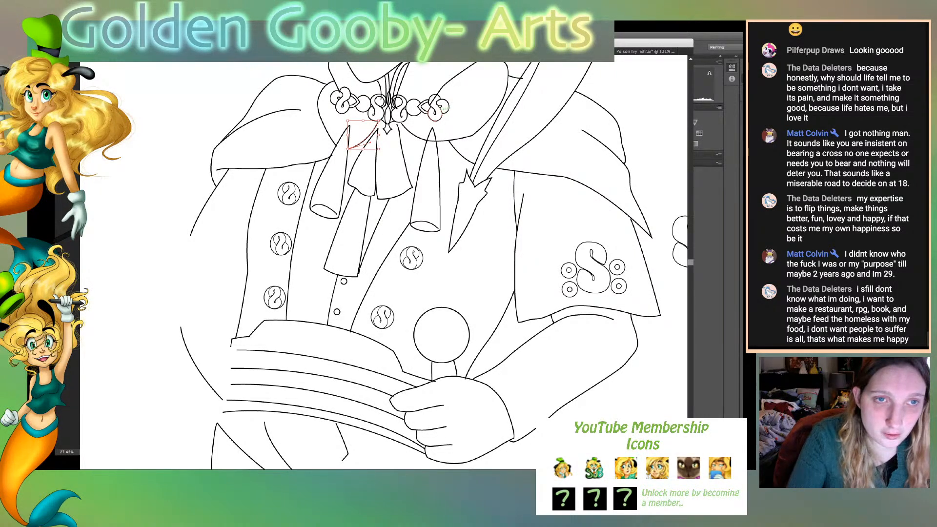
- Rotate the collar clasp slightly counterclockwise to level its two halves and move it down a little
click(385, 115)
drag(452, 86, 452, 84)
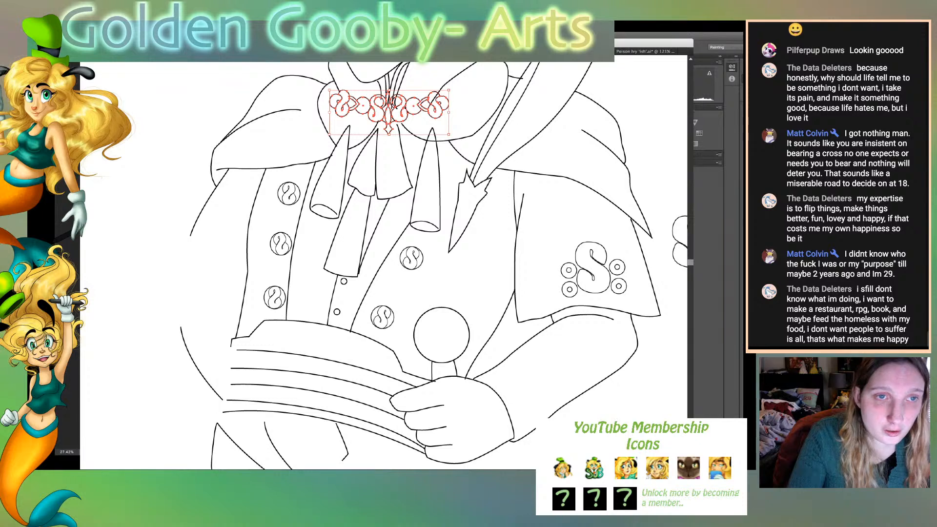
drag(447, 101, 448, 104)
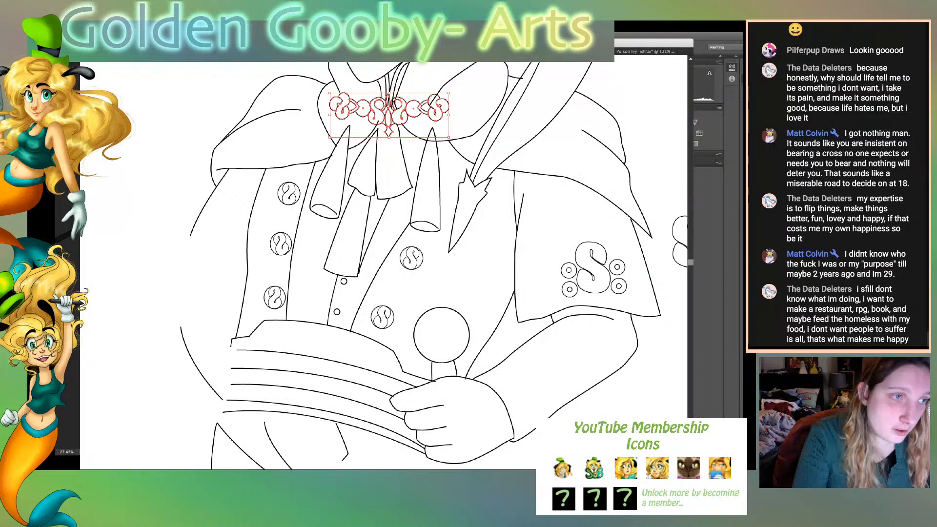
key(a)
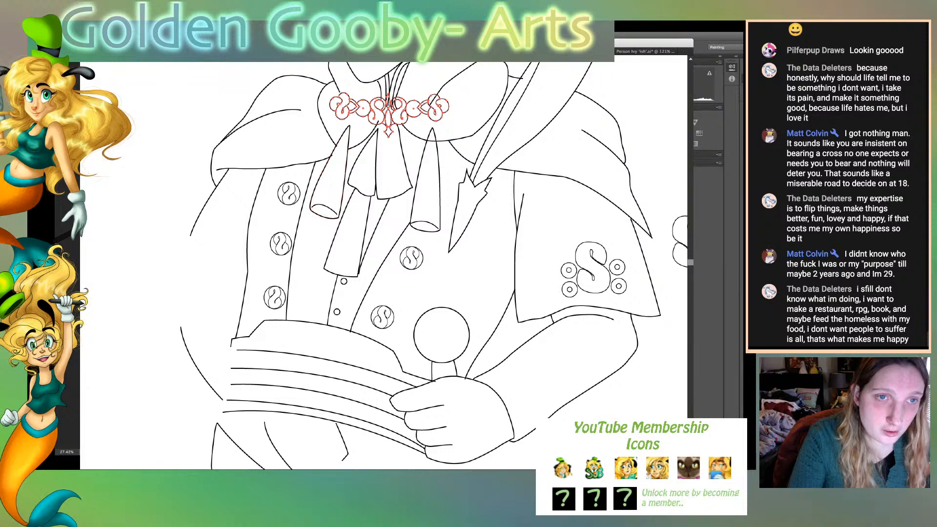
- Isolate the clasp group and nudge its outer left swirl and the adjoining ring slightly inward to tighten the left half
key(super+shift+a)
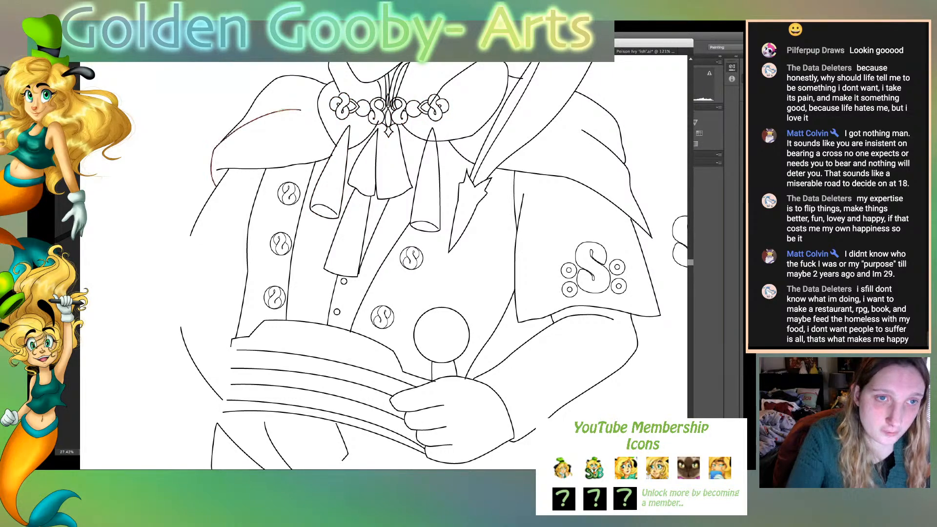
click(374, 117)
double_click(373, 117)
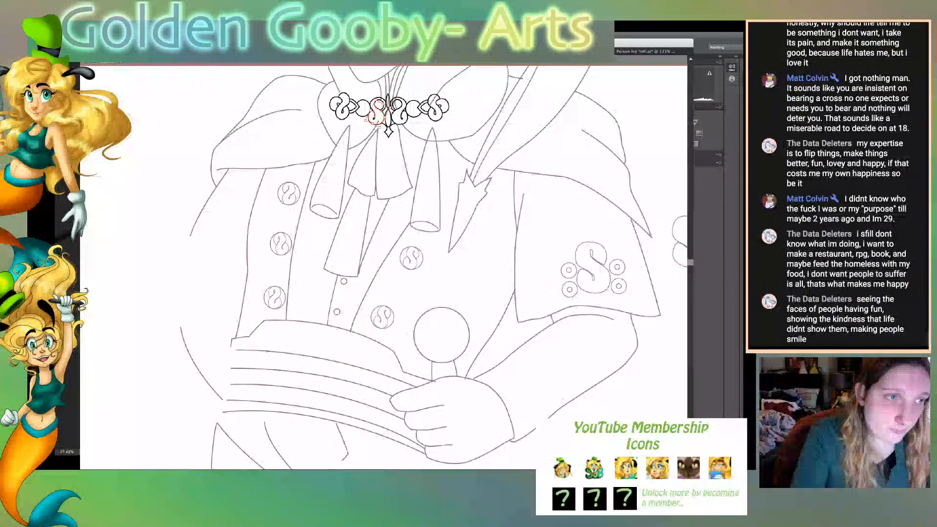
drag(328, 84, 348, 102)
key(super+shift+a)
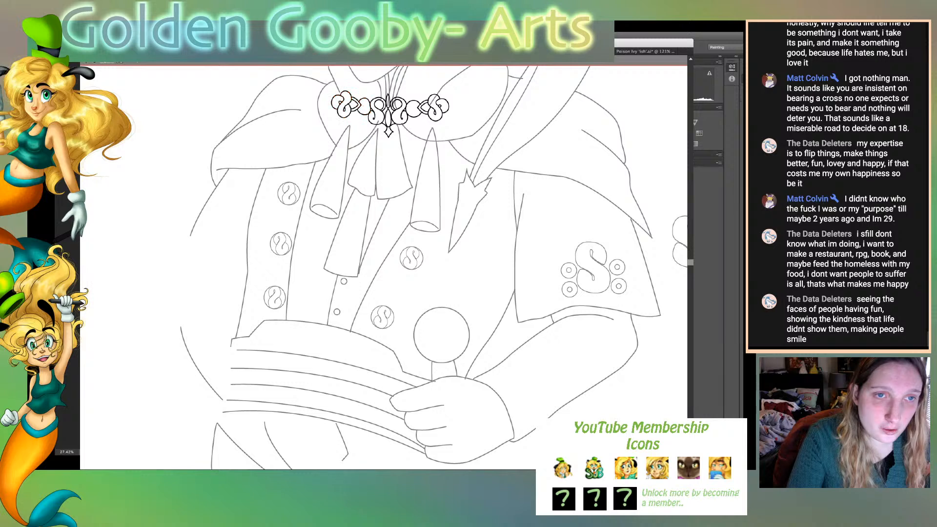
click(363, 105)
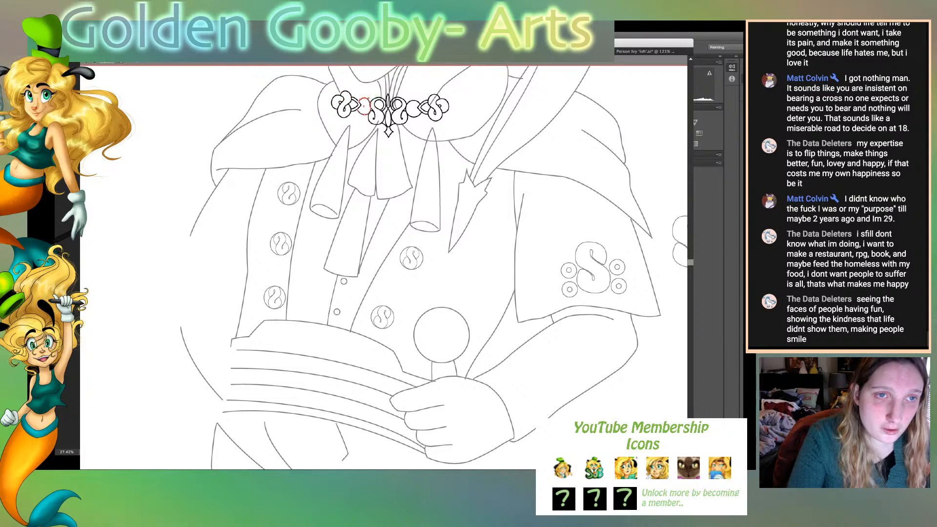
key(super+shift+a)
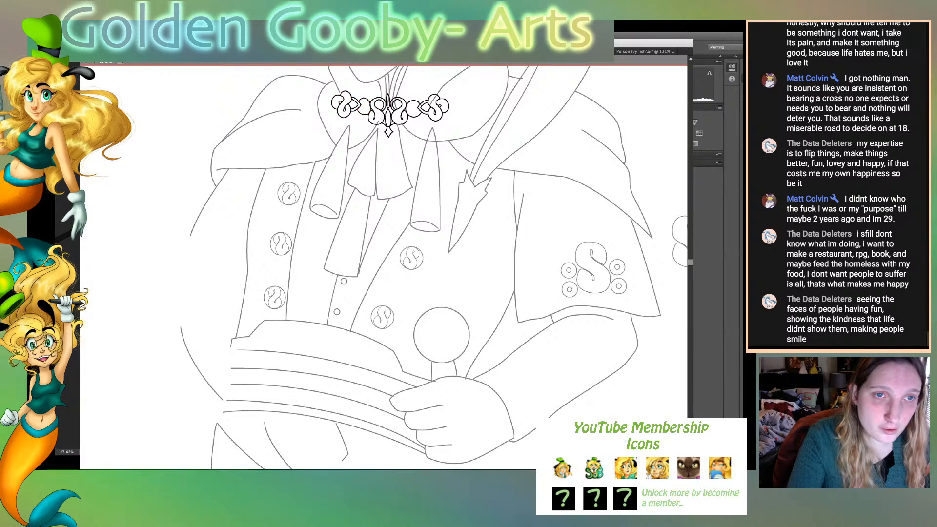
- Rotate the left tassel clockwise so it hangs straighter and move its tip under the clasp's outer left swirl
key(super+0)
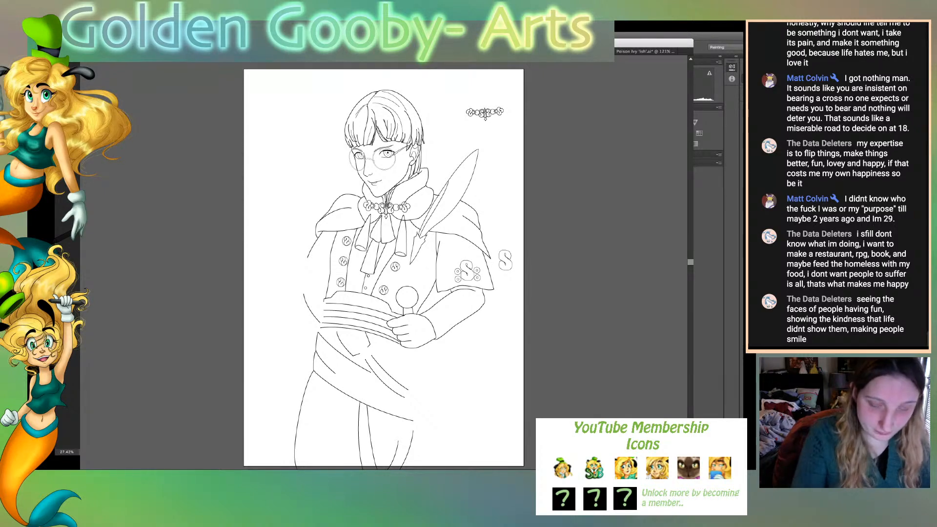
key(super+=)
key(super+=)
key(super+=)
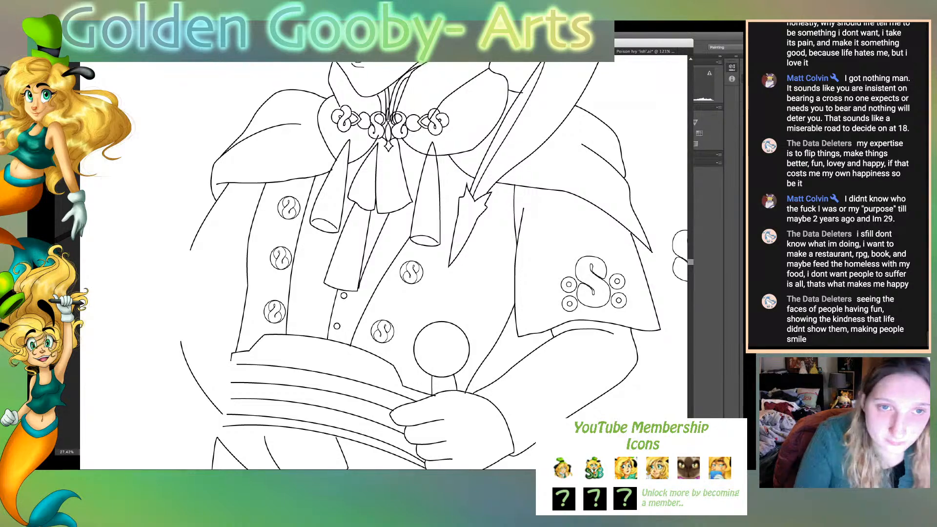
drag(433, 141, 434, 141)
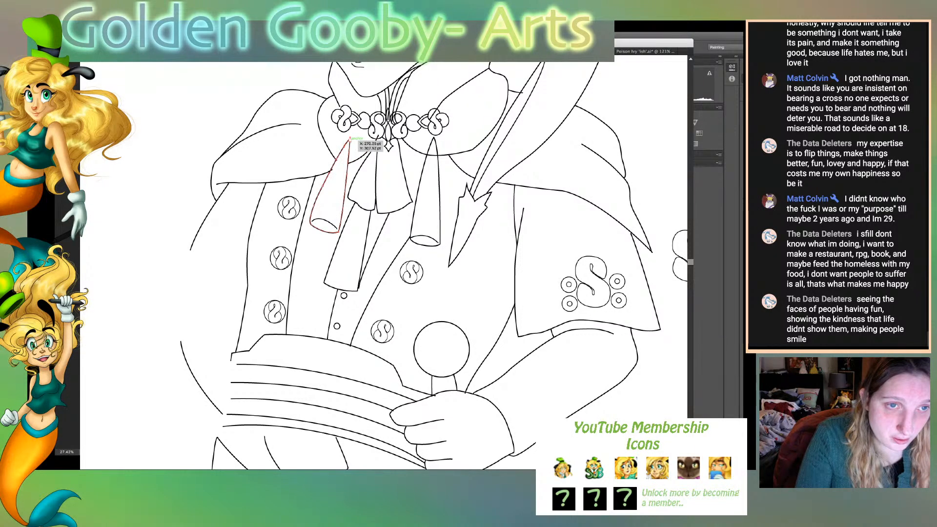
click(342, 155)
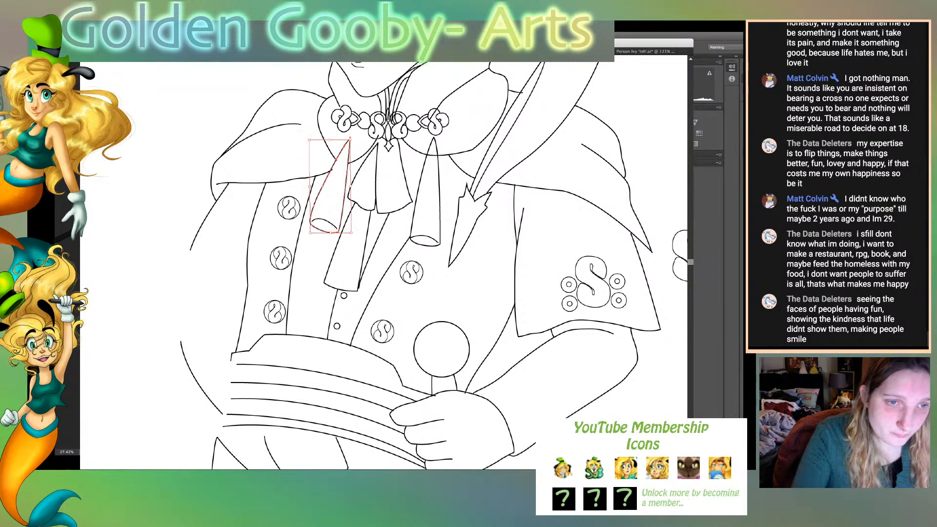
drag(352, 140, 359, 136)
drag(351, 174, 348, 168)
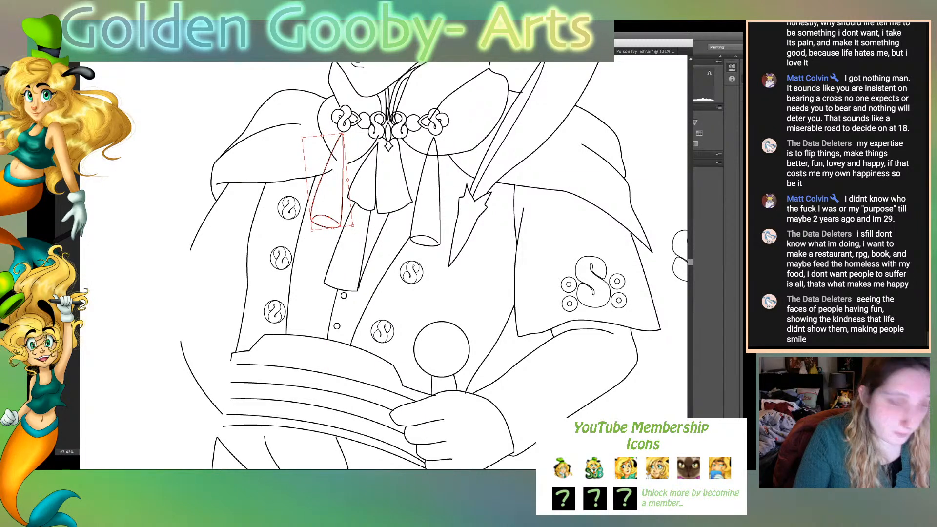
key(super+shift+a)
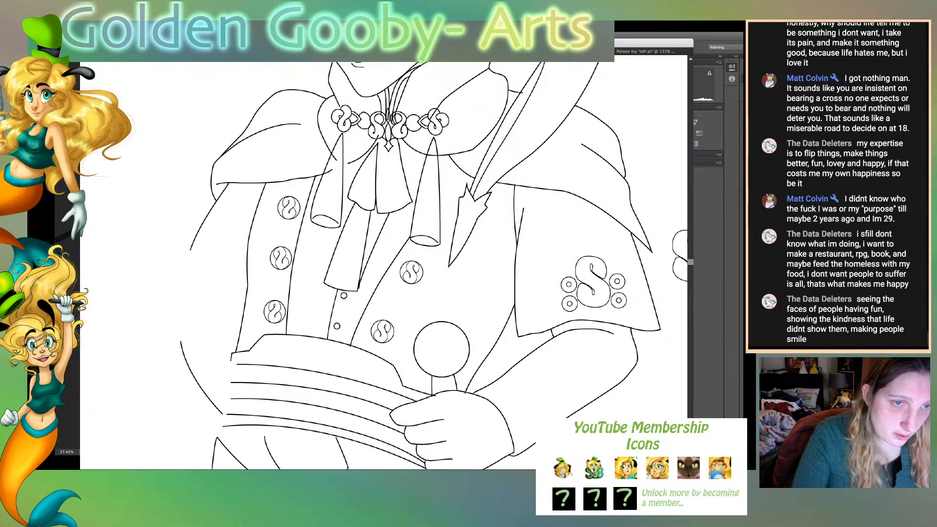
- Stretch the left tassel slightly longer downward and tilt it a little so it hangs from the clasp's left swirl
click(326, 218)
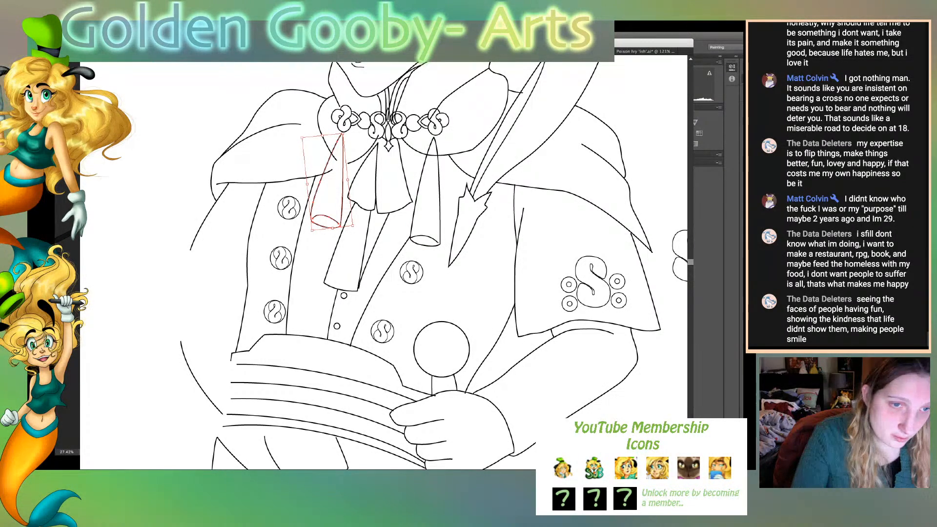
drag(333, 228, 334, 237)
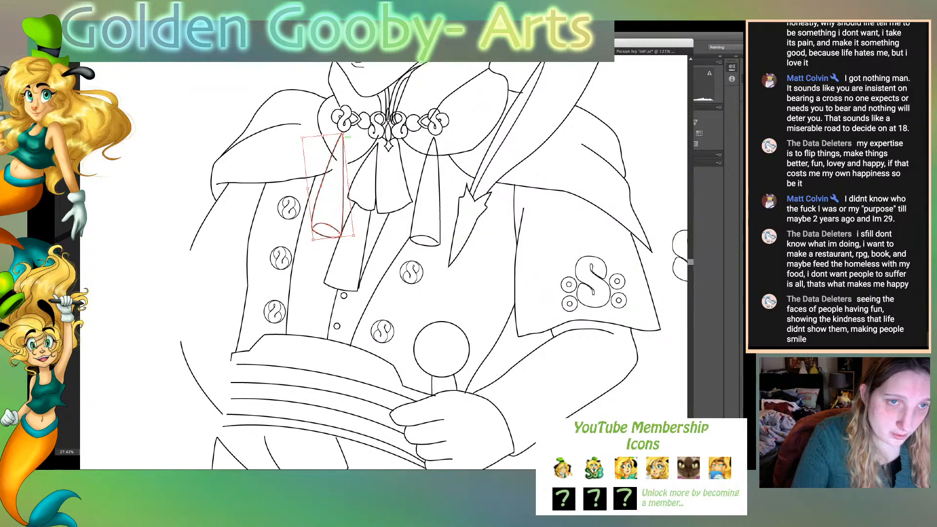
drag(345, 132, 348, 133)
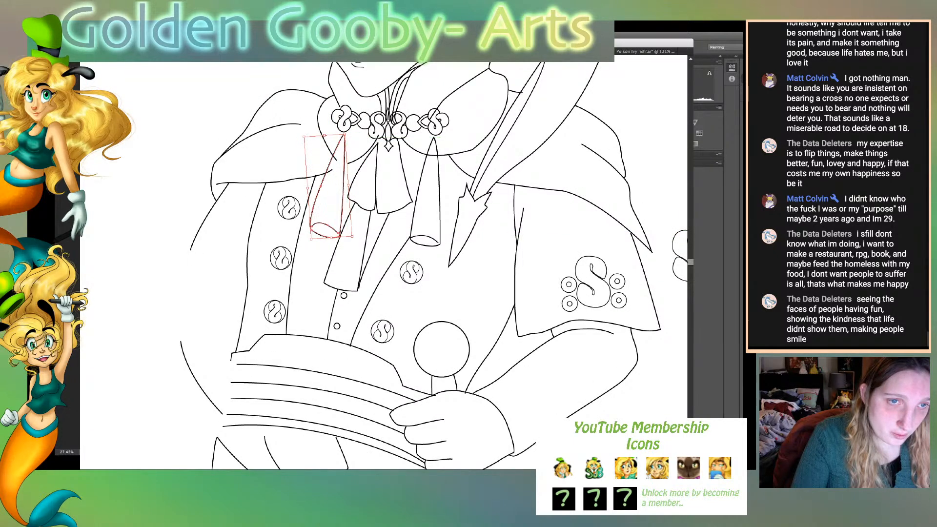
drag(347, 193, 345, 192)
- Rotate the right tassel slightly clockwise to match the left one and lengthen it a little at its lower end
drag(408, 217, 429, 256)
click(448, 216)
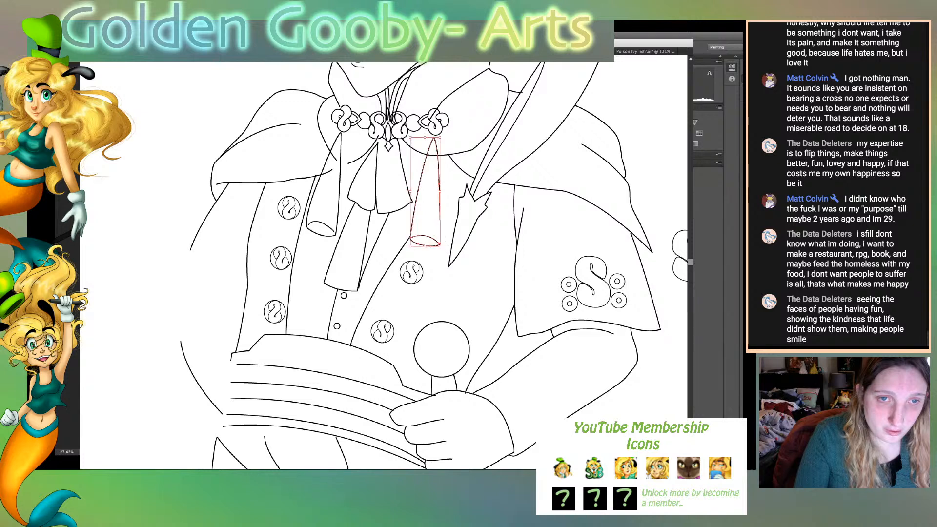
click(448, 210)
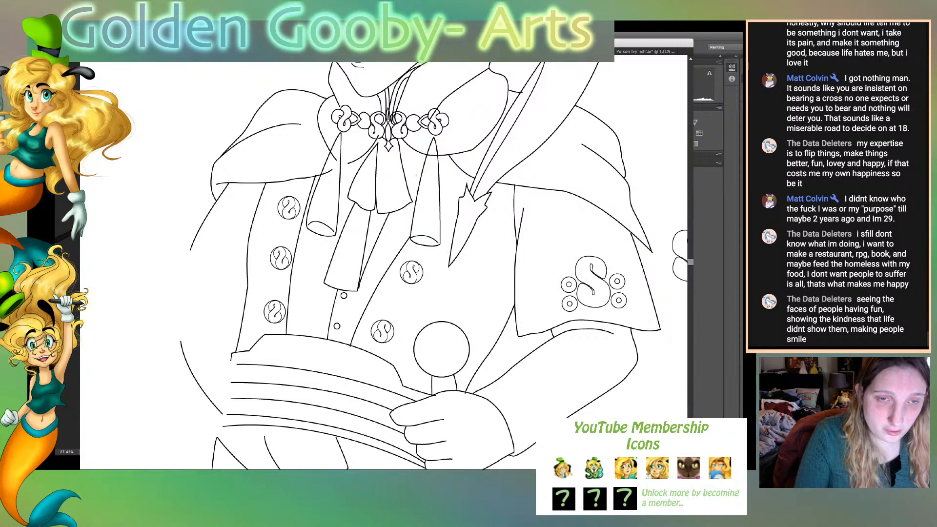
click(440, 200)
drag(448, 194, 430, 256)
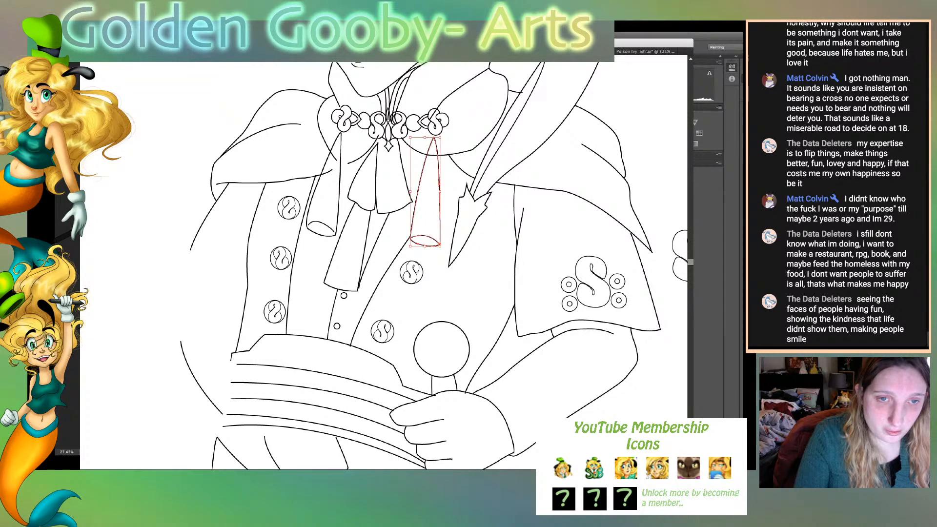
drag(445, 191, 438, 192)
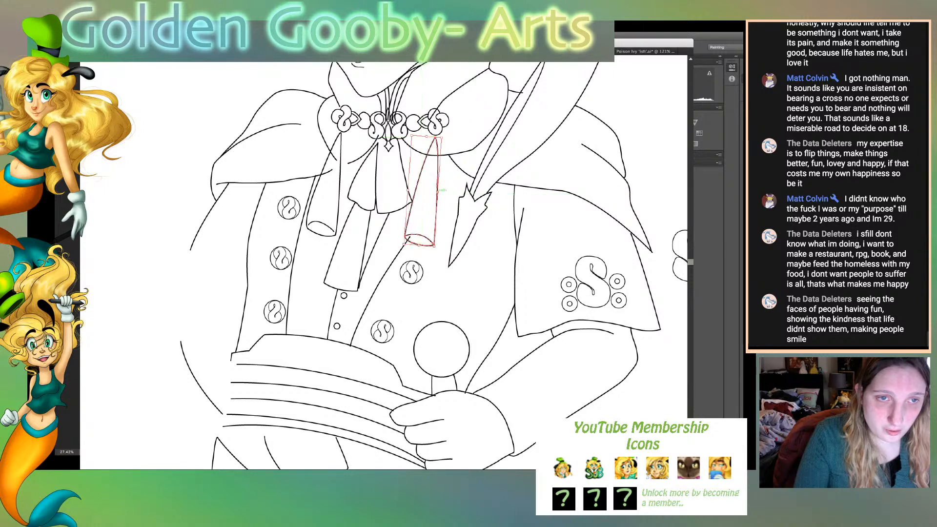
drag(433, 246, 435, 250)
click(451, 254)
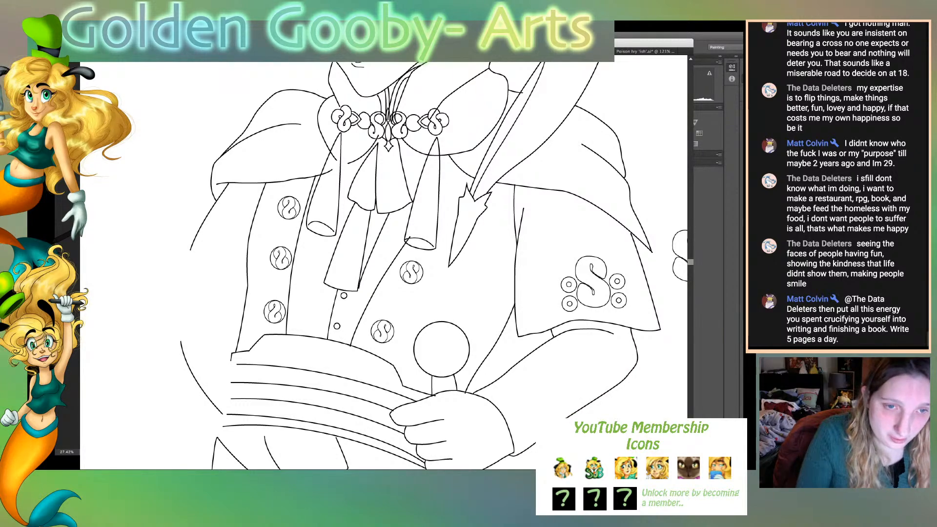
- Pull the upper end of the waistcoat's front edge curve back to the right tassel's lower rim
click(378, 285)
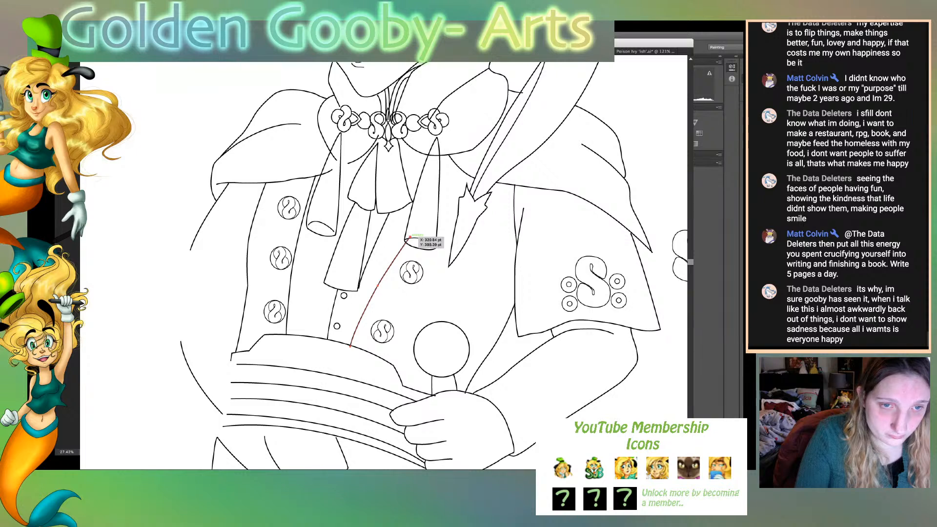
drag(410, 237, 405, 242)
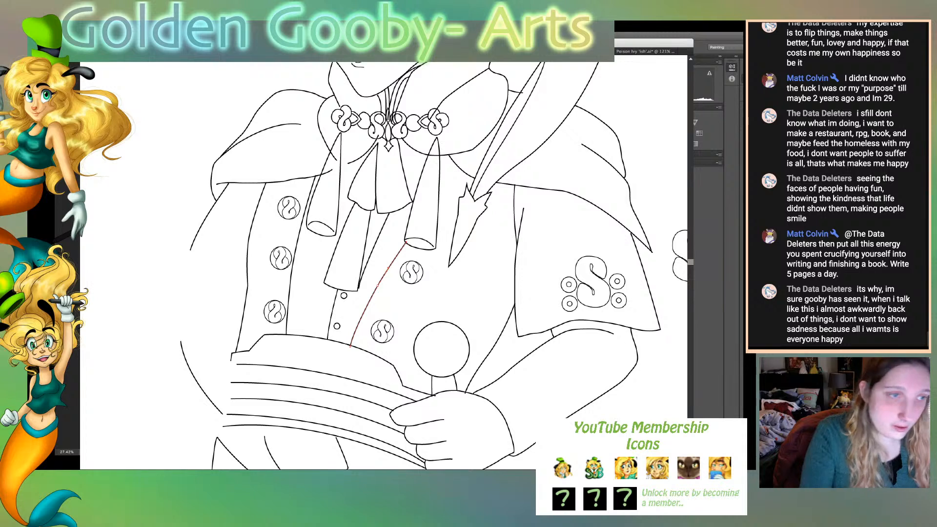
key(v)
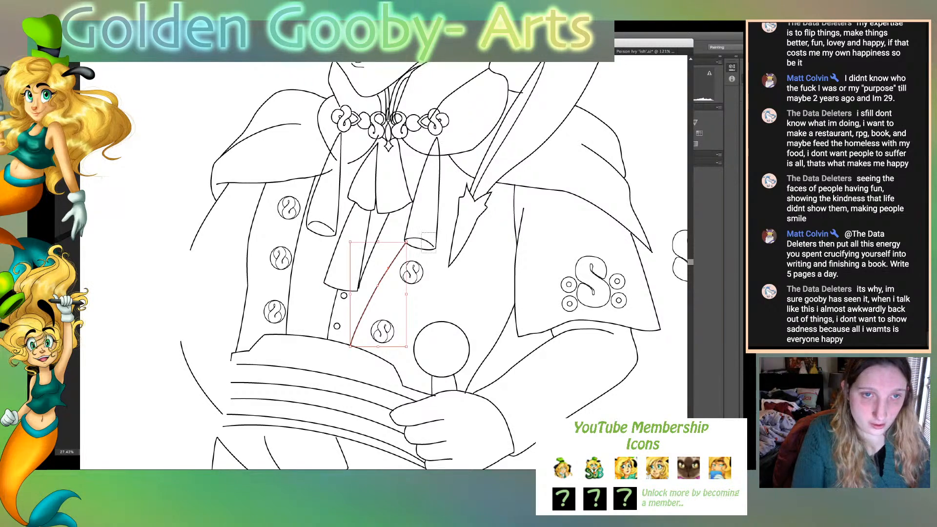
- Scale both outer tassels down slightly together and refit the waistcoat curve's upper end to the right tassel
drag(440, 230, 440, 229)
drag(313, 245, 335, 220)
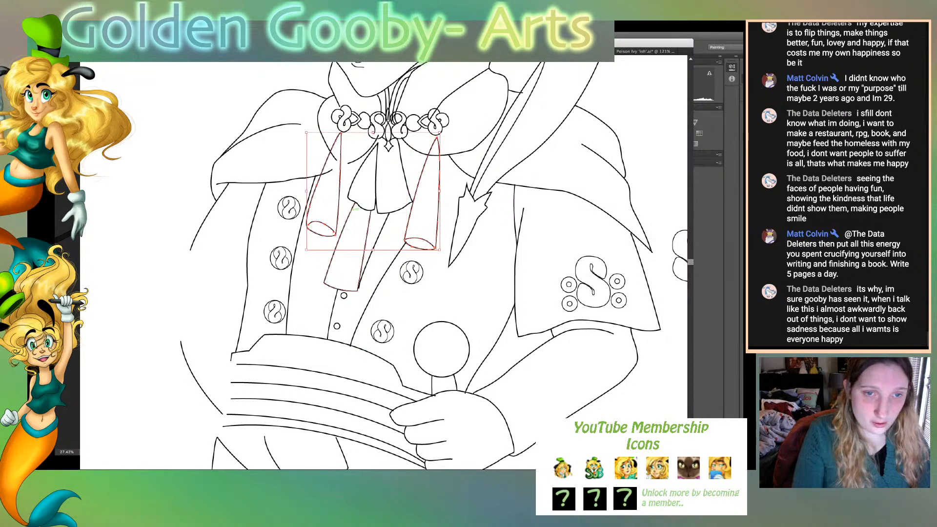
drag(374, 250, 373, 245)
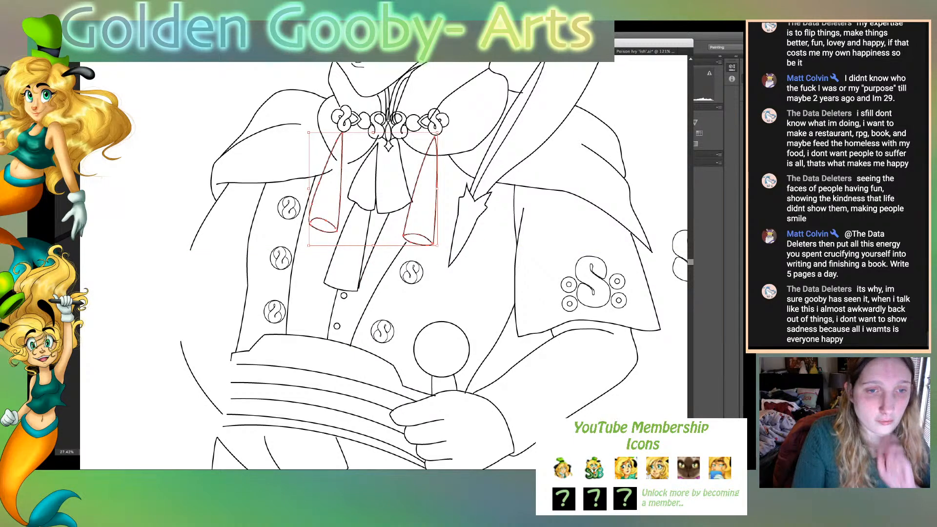
key(super+shift+a)
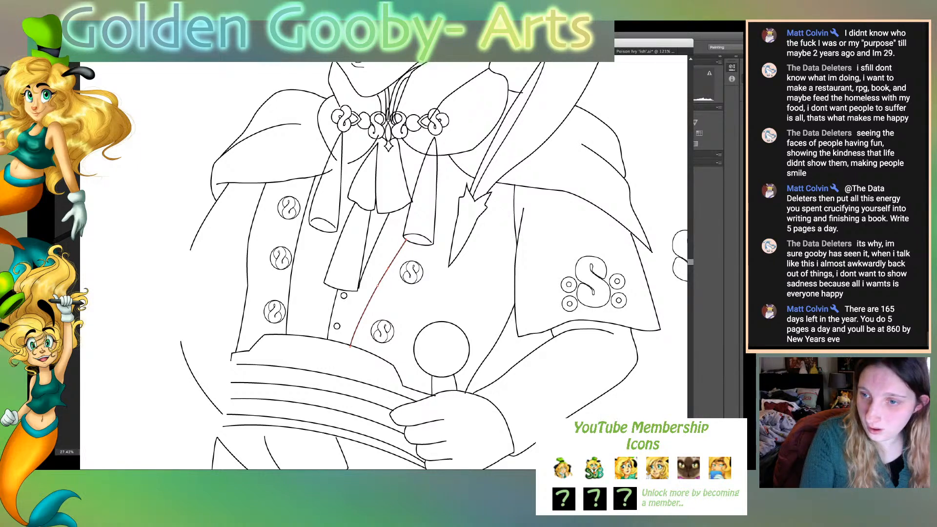
click(388, 268)
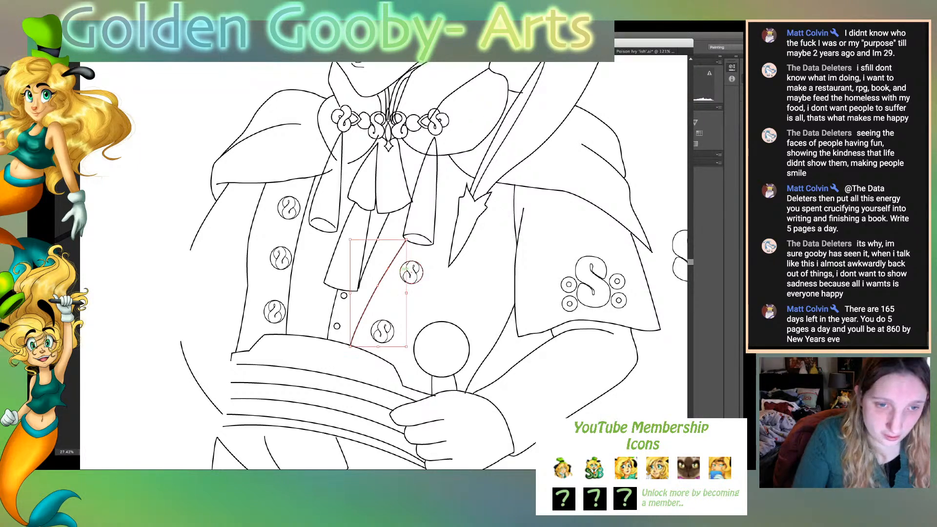
- Duplicate the upper right waistcoat button and place the copy over the lower end of the right tassel
drag(400, 265, 441, 220)
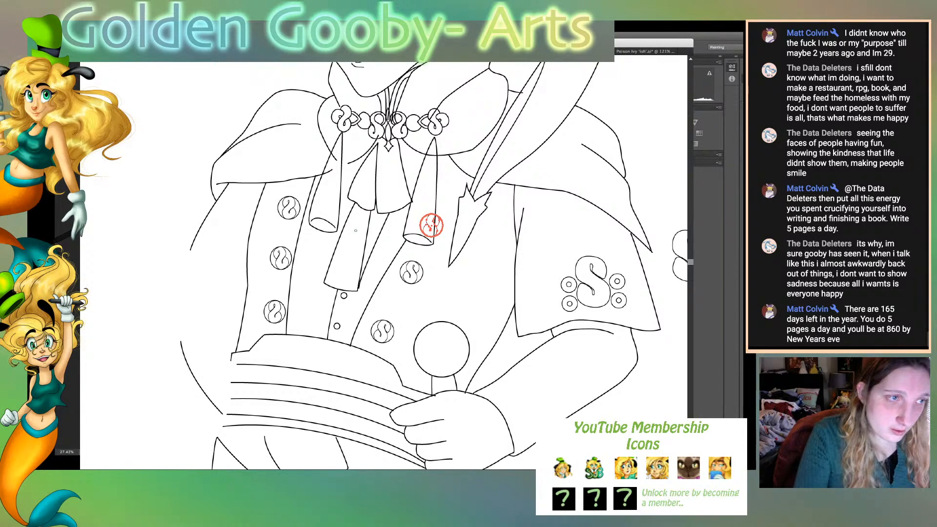
key(v)
key(ctrl+shift+a)
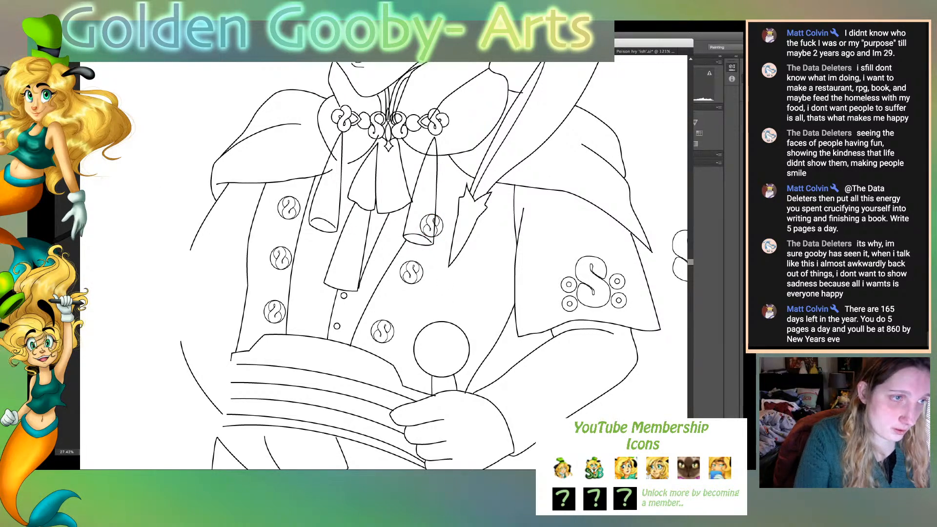
- Trim away the part of the copied button that overlaps the right tassel, leaving only the portion beside it
click(433, 226)
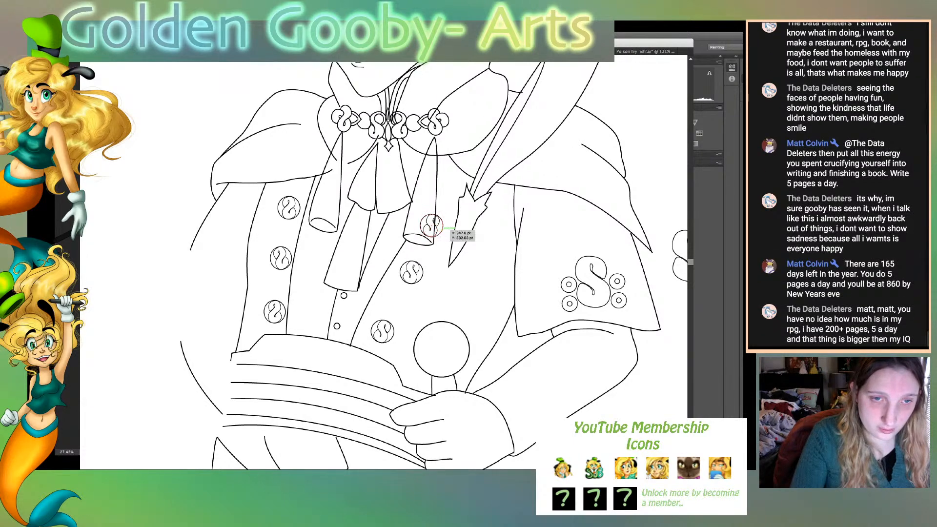
key(ctrl+shift+a)
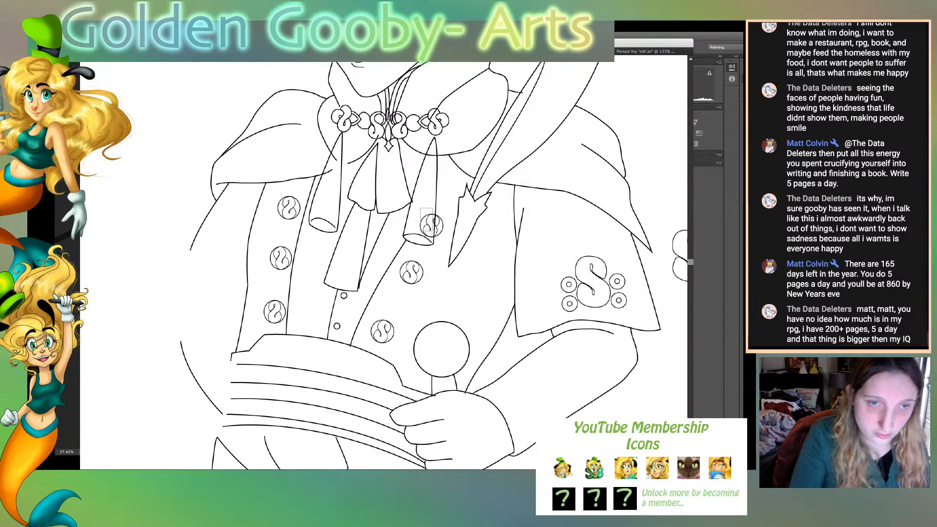
click(433, 224)
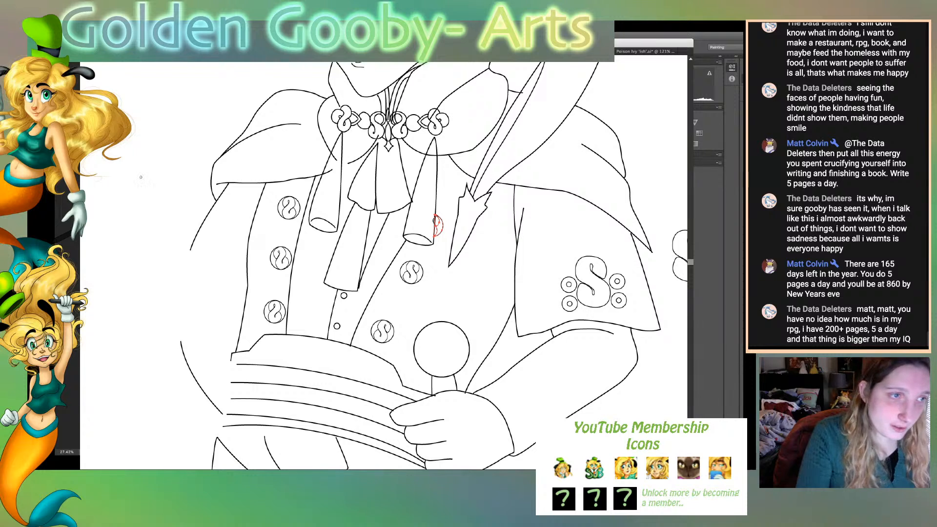
click(431, 223)
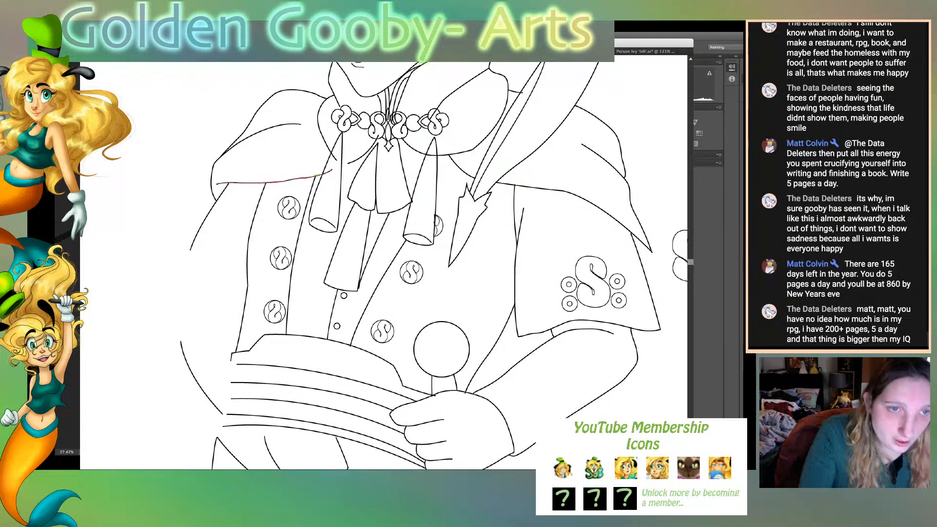
- Fit the cape hem's end to the left tassel's outer edge and adjust the short curve between that tassel and the cravat
drag(335, 170, 330, 172)
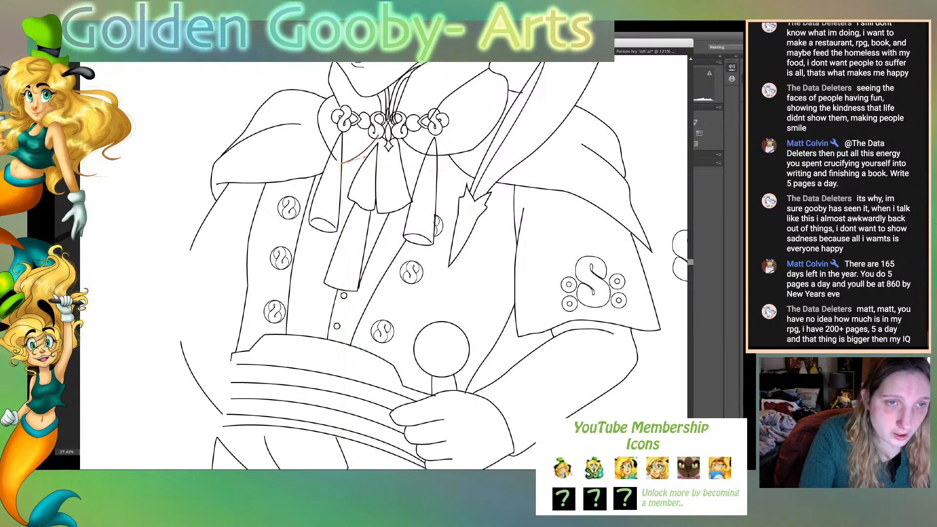
drag(337, 159, 335, 158)
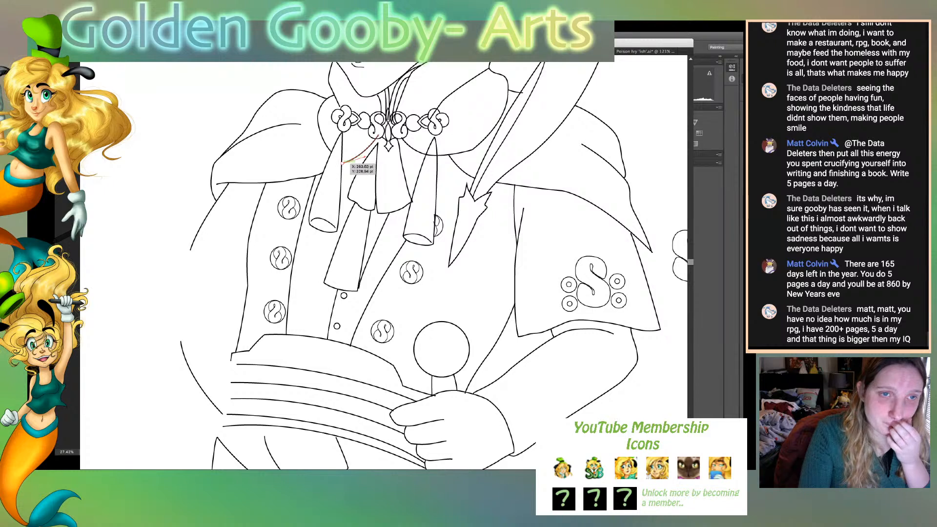
drag(345, 154, 344, 156)
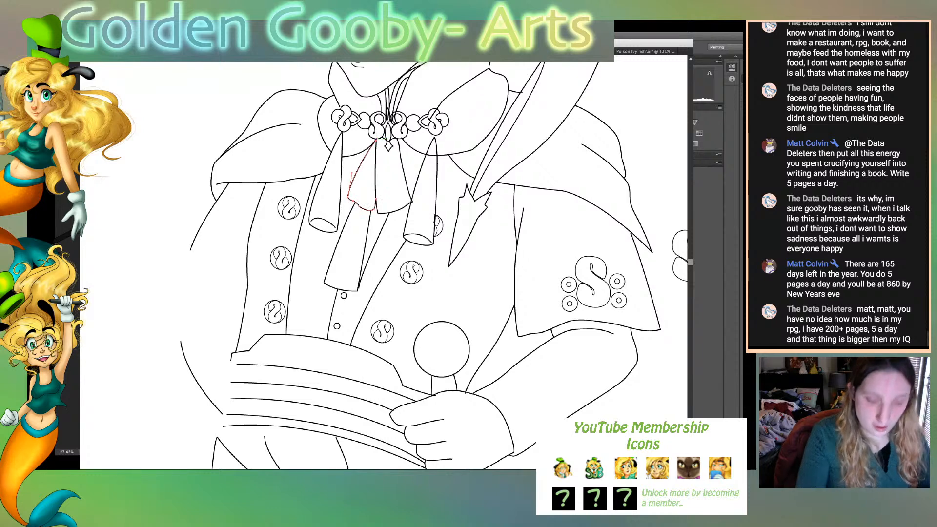
- Draw the second fold of the cravat's lower tail with its outer edge and short hem
key(ctrl+0)
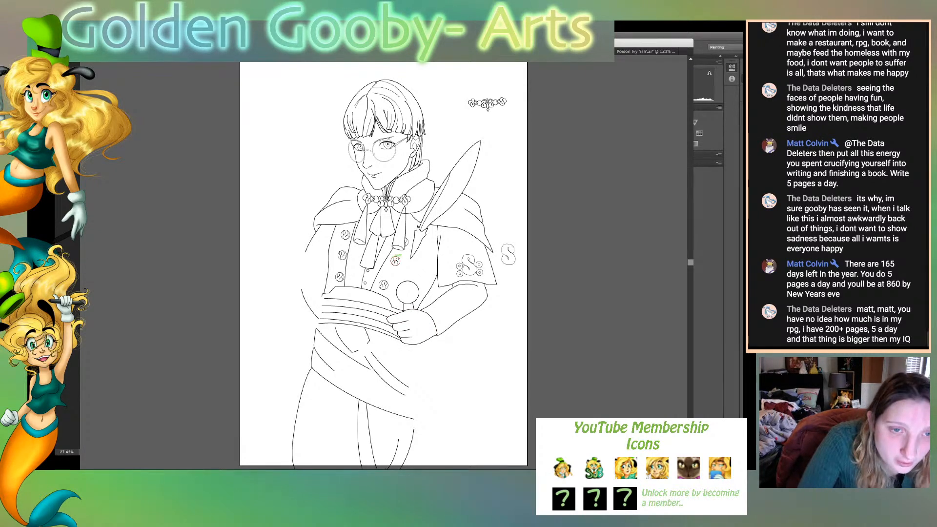
click(387, 237)
drag(375, 268, 377, 268)
key(super+shift+a)
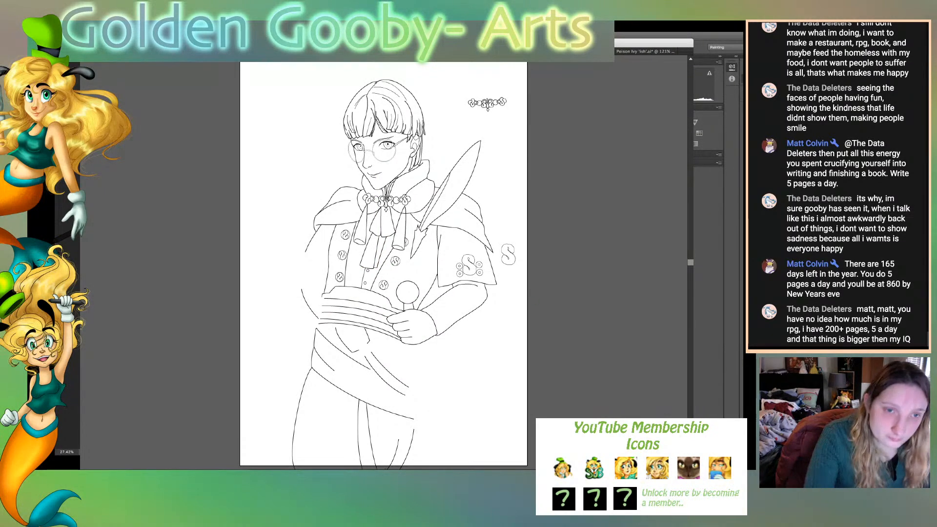
drag(377, 267, 380, 267)
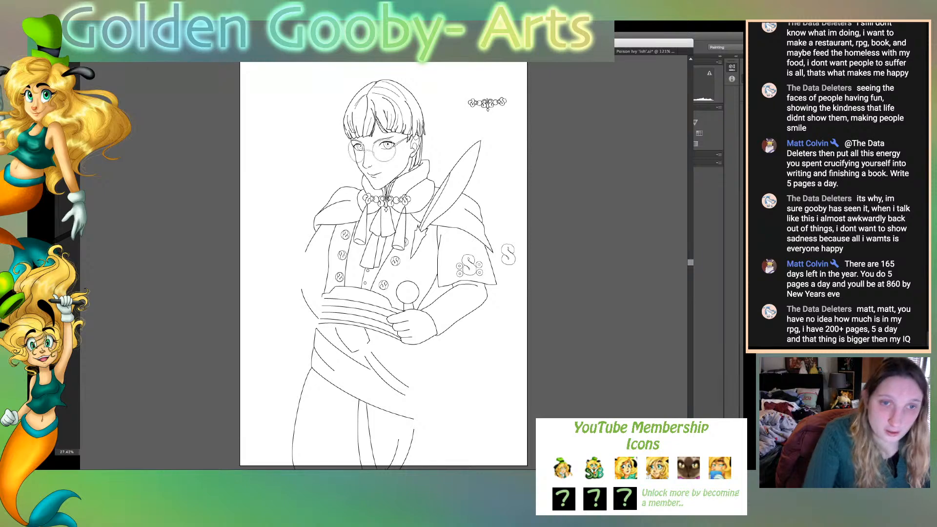
- Cut out the part of the collar's lower edge that crosses the right tassel and fit the cut end to the tassel's outer edge
click(423, 210)
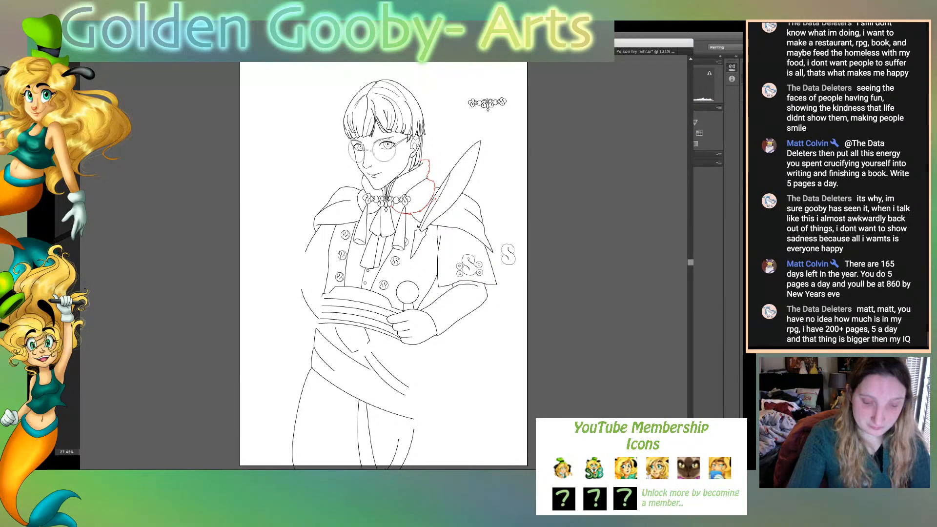
key(ctrl+plus)
key(ctrl+plus)
key(ctrl+plus)
key(ctrl+plus)
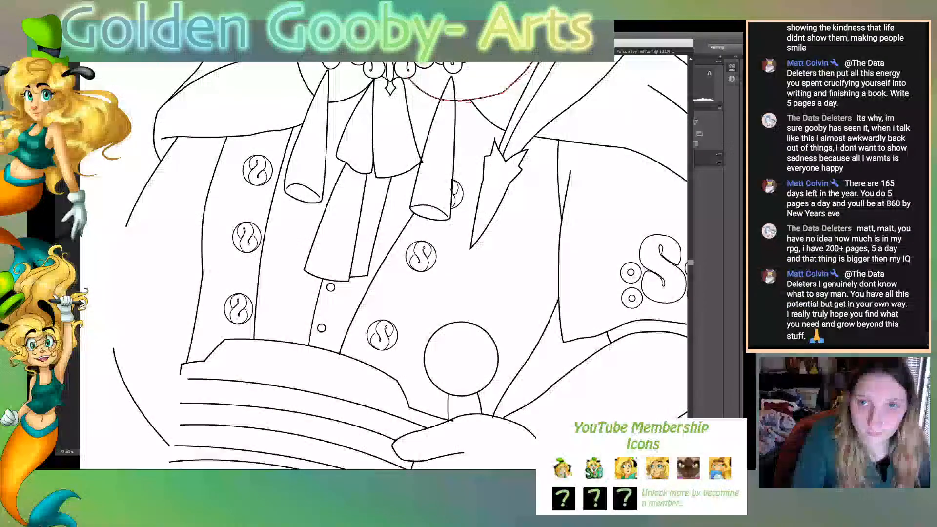
scroll(384, 263, up, 10)
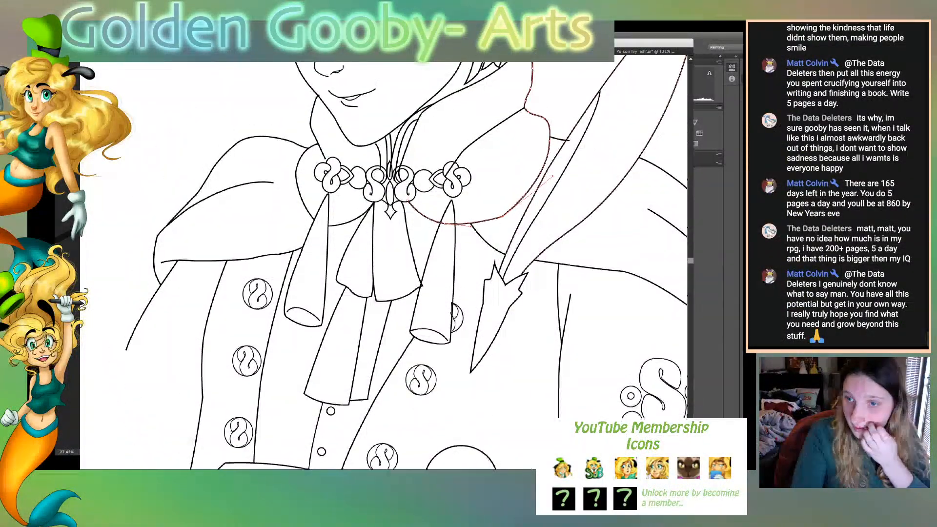
scroll(383, 263, up, 3)
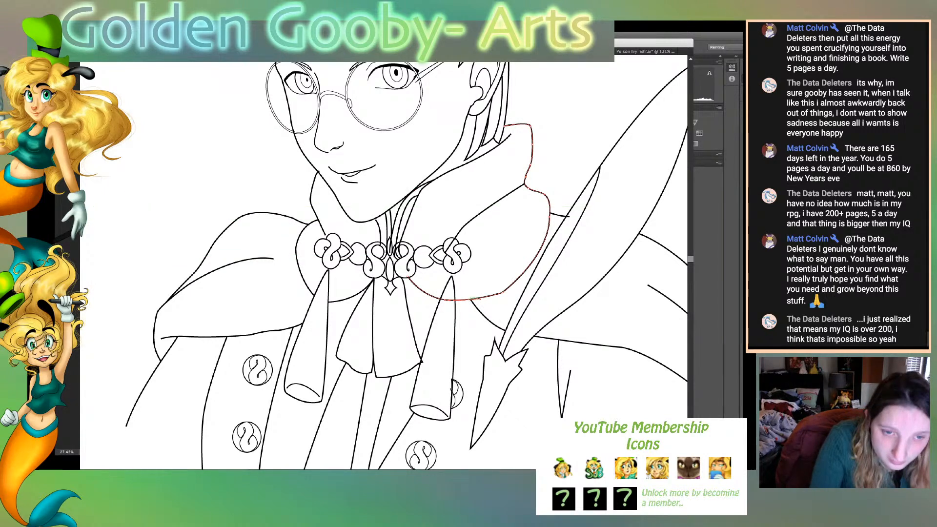
click(449, 299)
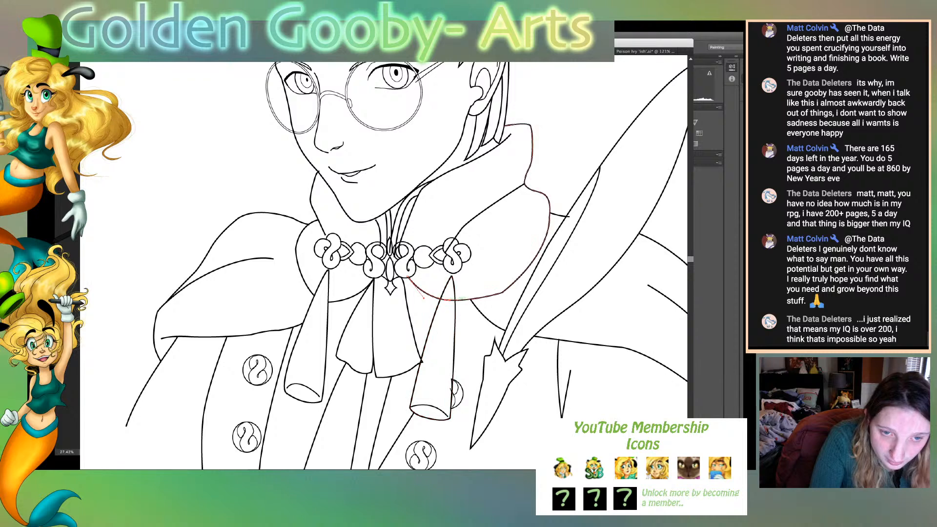
click(459, 300)
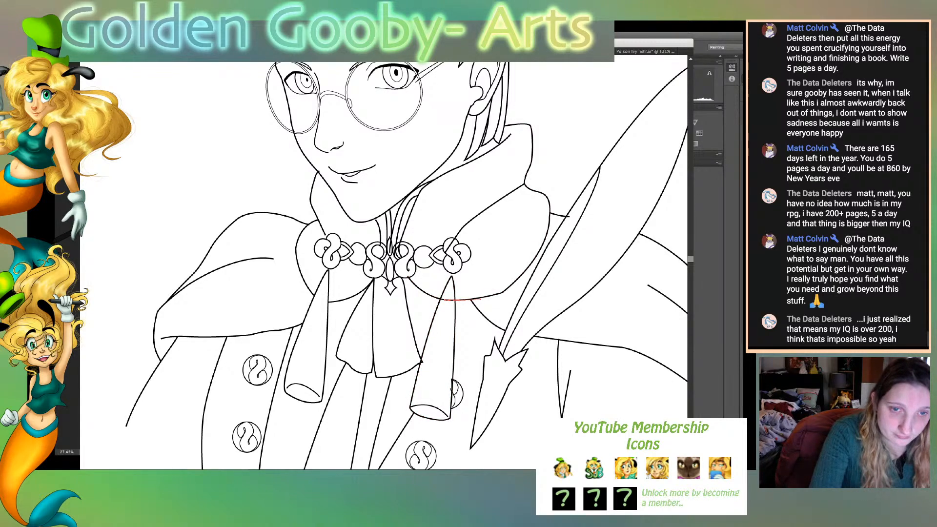
key(Delete)
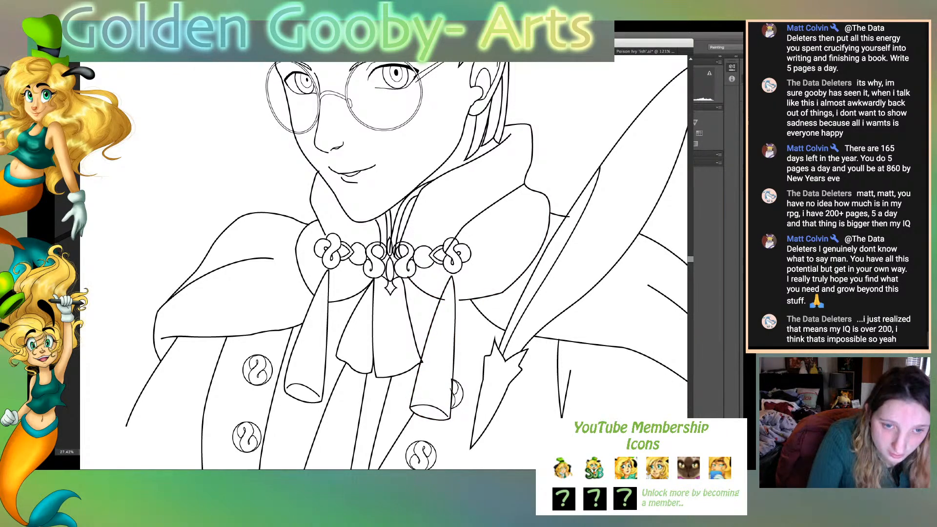
drag(445, 299, 455, 300)
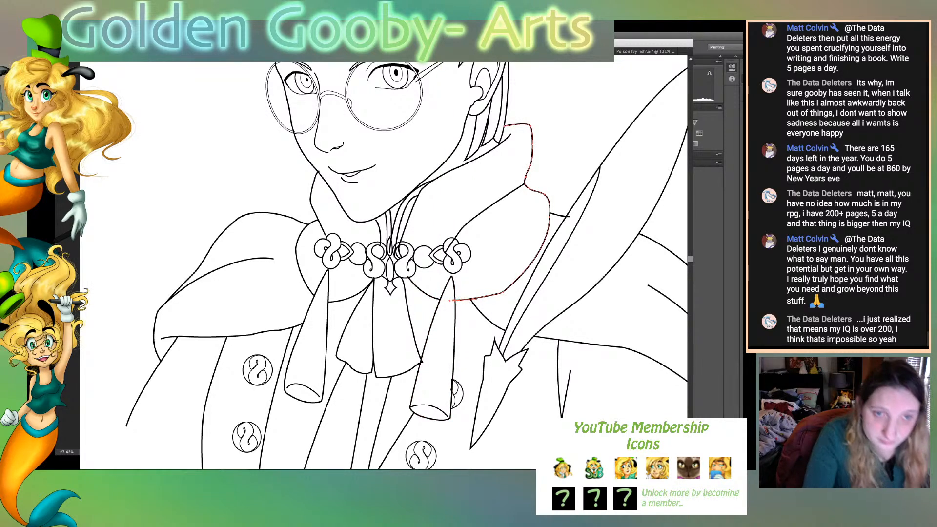
key(super+shift+a)
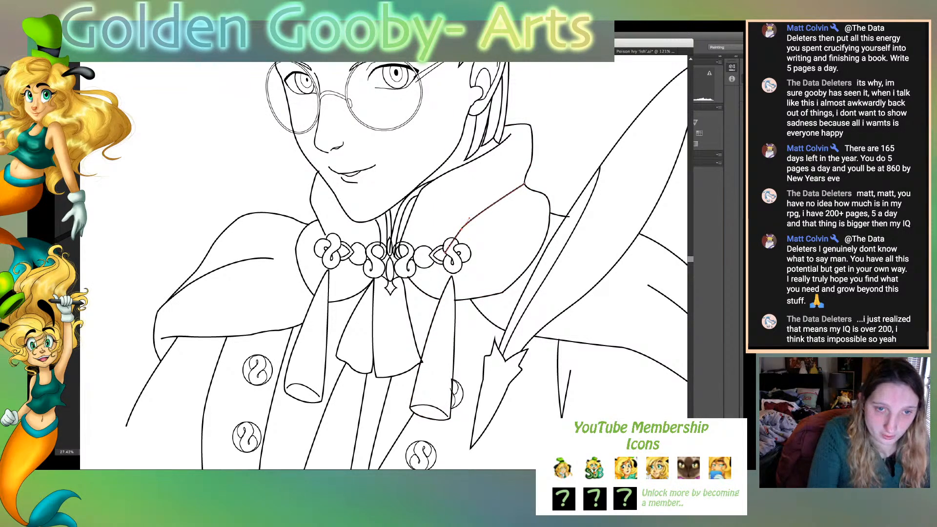
- Shorten the collar's inner fold line at both ends so it touches neither the clasp nor the collar's outer edge
drag(445, 253, 454, 236)
mouse_move(461, 229)
mouse_down()
mouse_move(467, 223)
mouse_move(453, 237)
mouse_move(461, 231)
mouse_up()
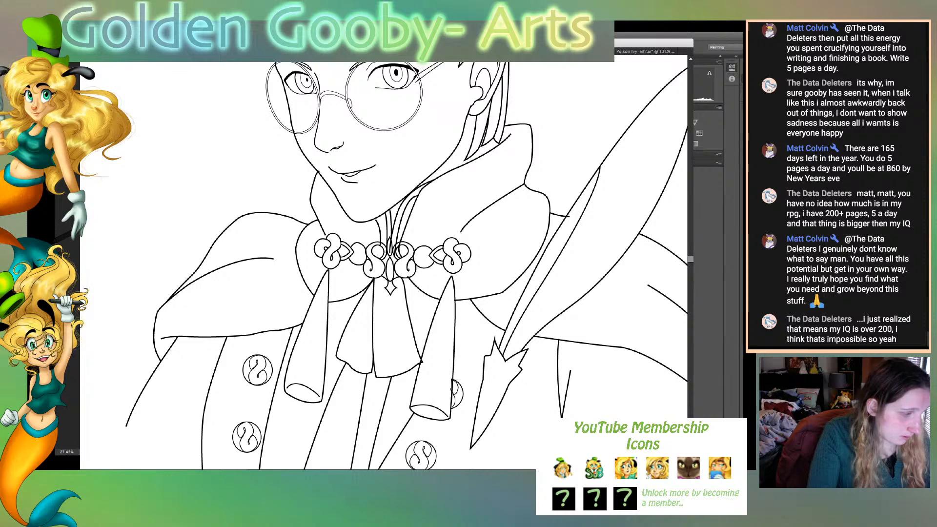
drag(526, 185, 506, 196)
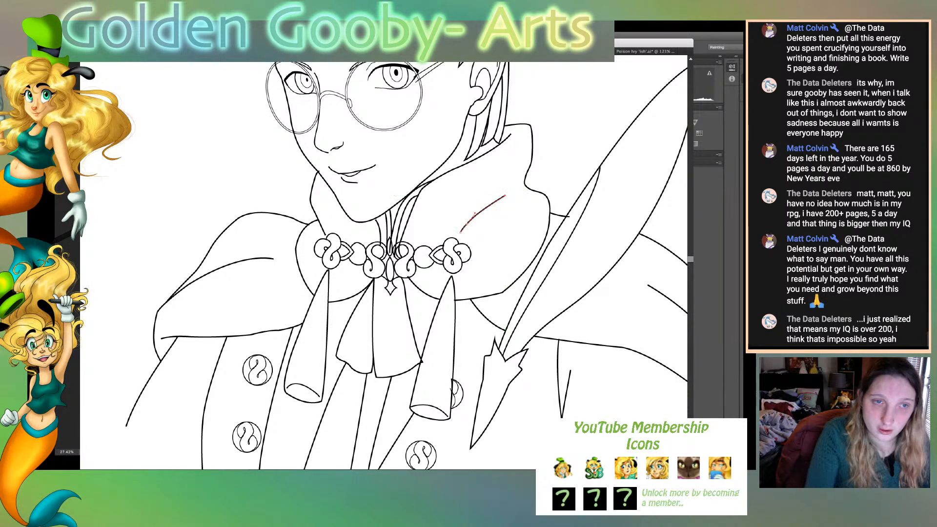
- Nudge the partial button beside the right tassel slightly upward and to the right
key(ctrl+0)
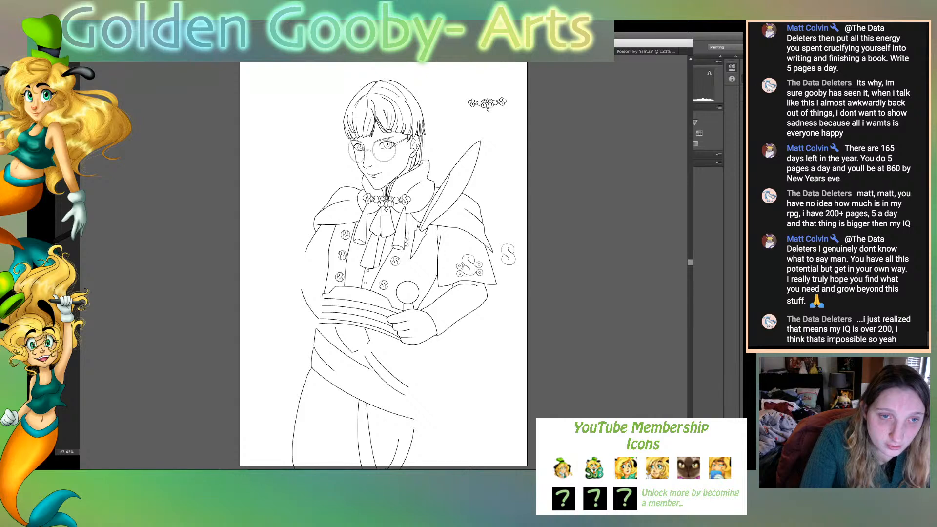
click(406, 242)
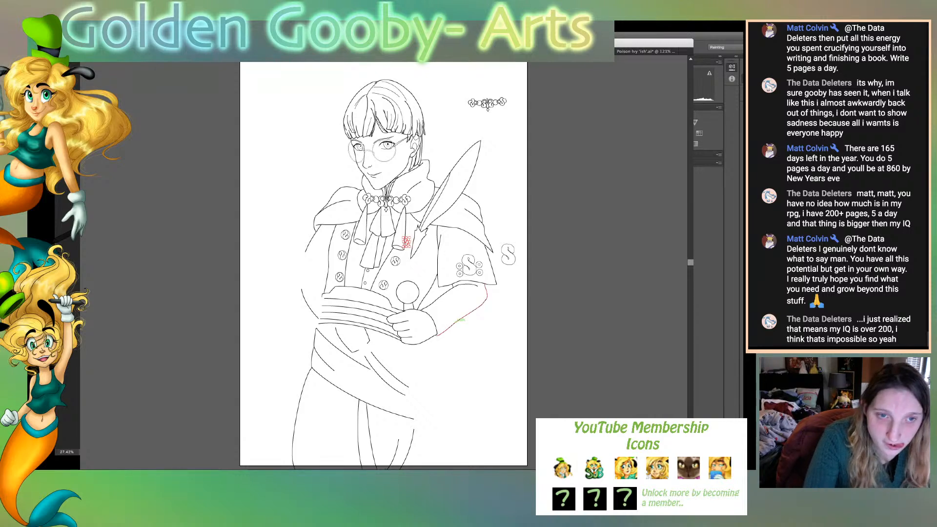
key(Up)
key(Up)
key(Up)
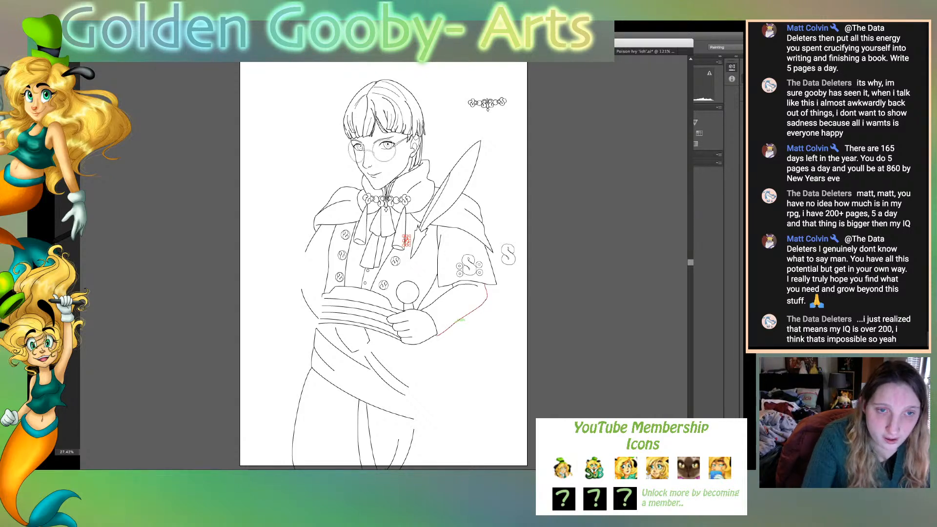
key(super+shift+a)
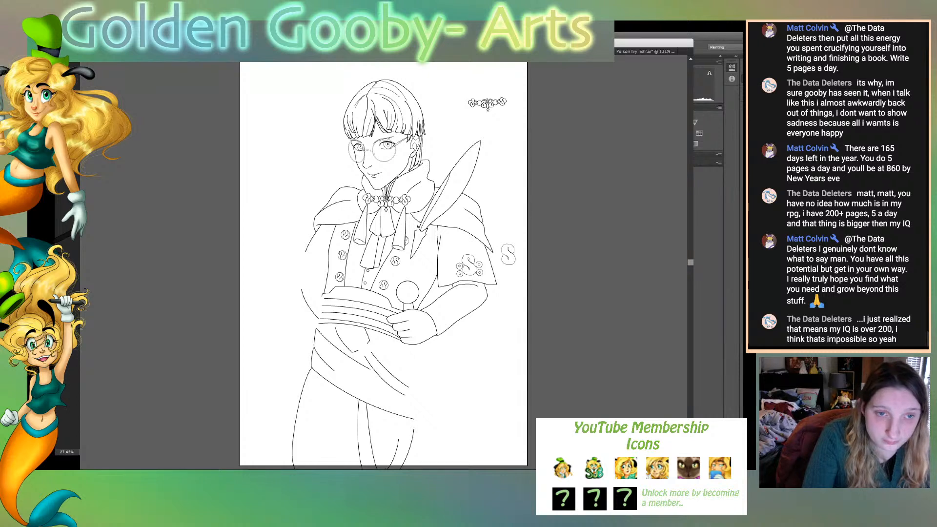
click(407, 241)
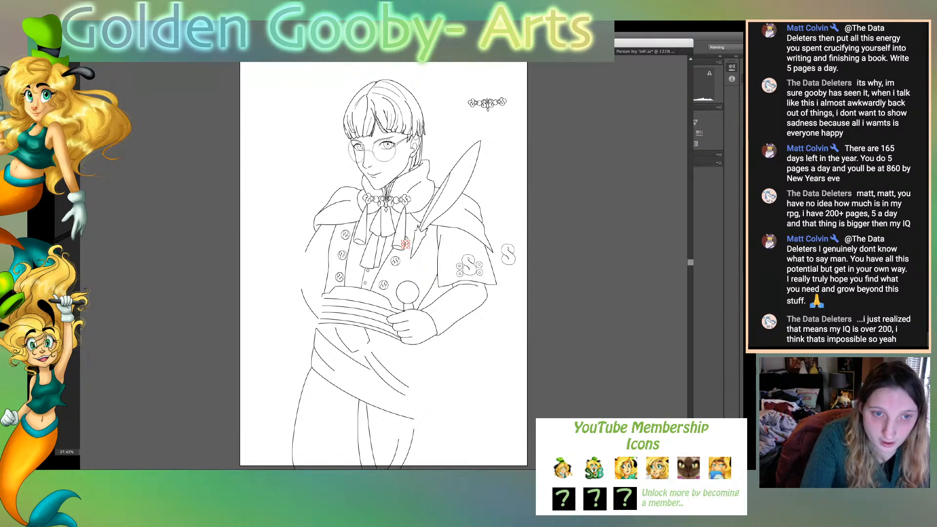
key(Right)
key(Right)
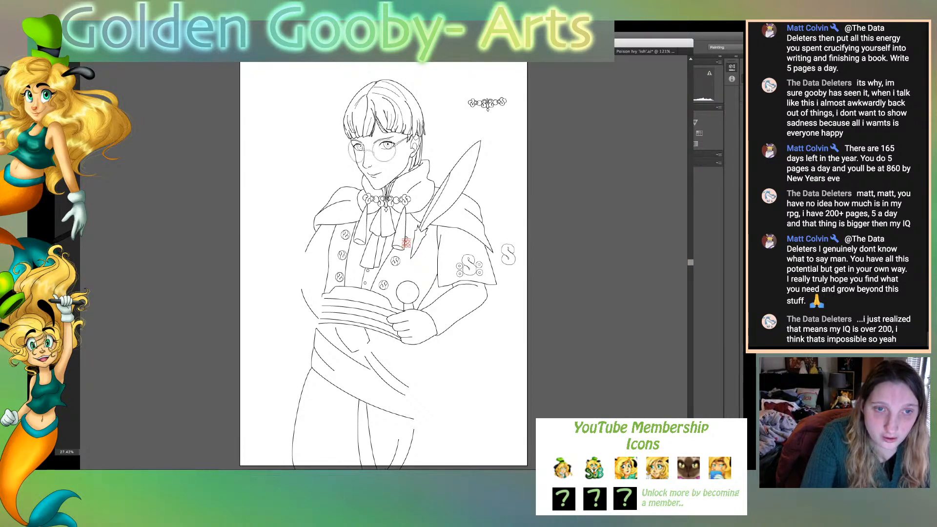
key(super+shift+a)
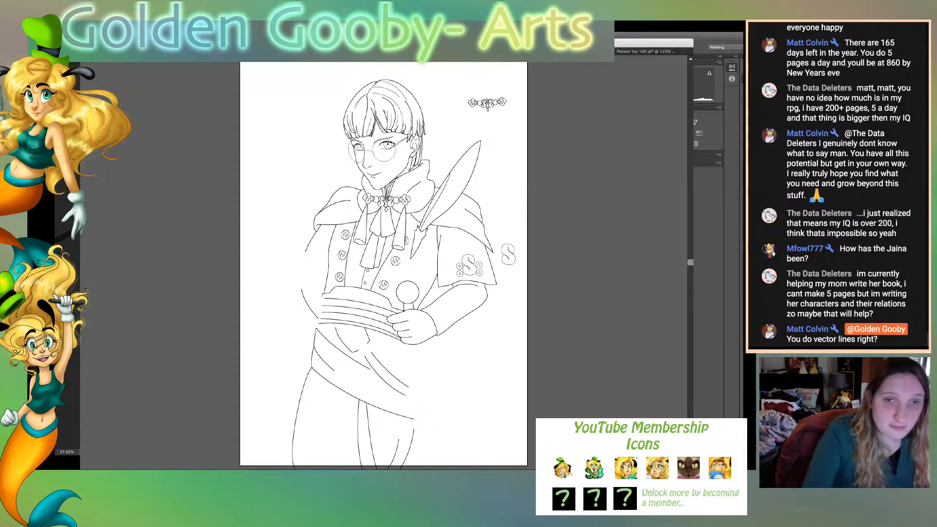
- Show the underlying sketch again and draw the rolled scroll's upper edge between the waistcoat's side and the scroll's outer end
key(super+z)
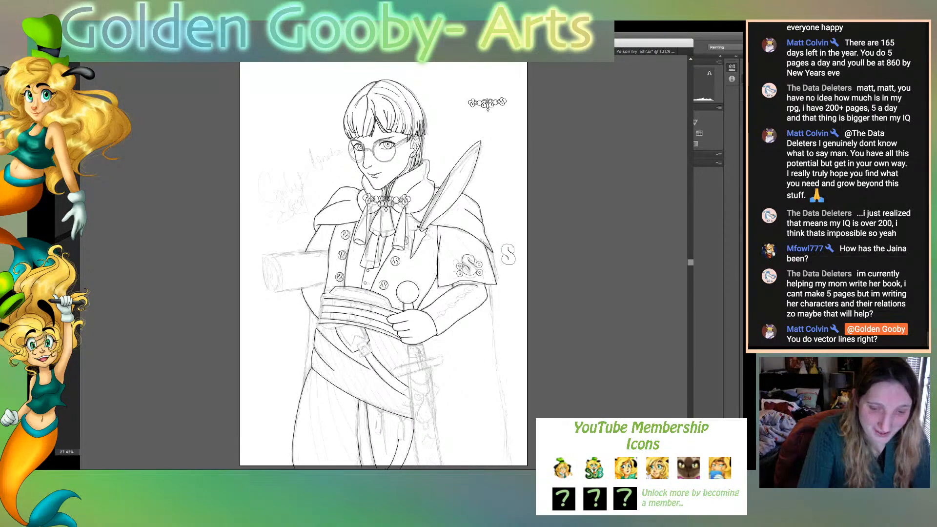
key(super+equal)
key(super+equal)
key(super+equal)
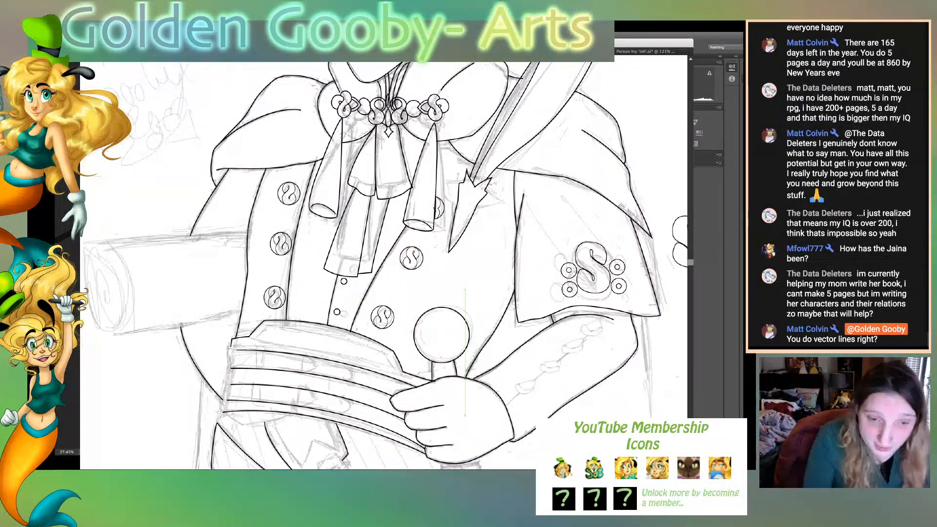
scroll(384, 264, left, 1)
scroll(384, 263, left, 5)
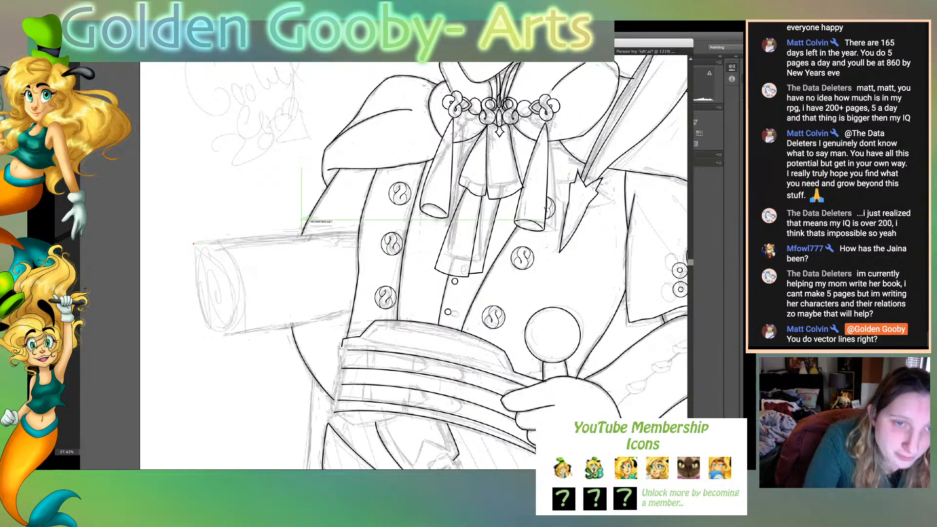
click(384, 231)
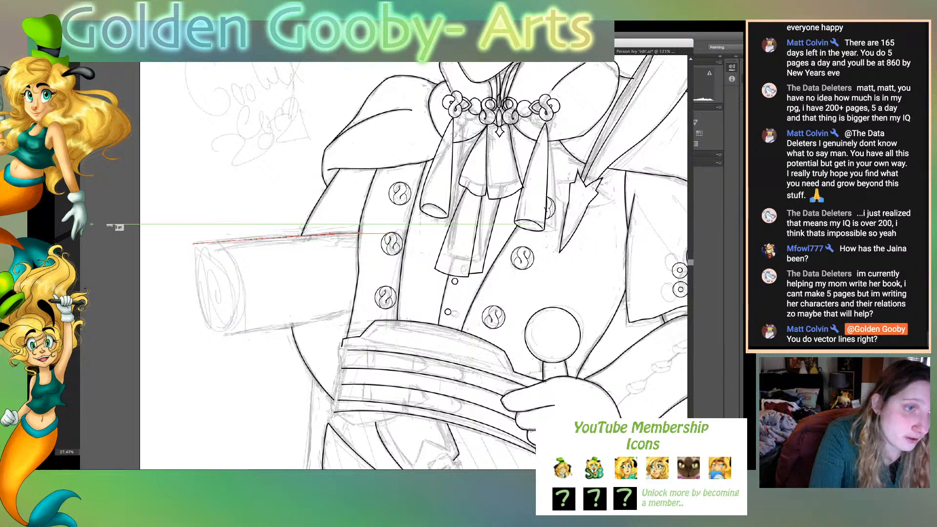
click(193, 243)
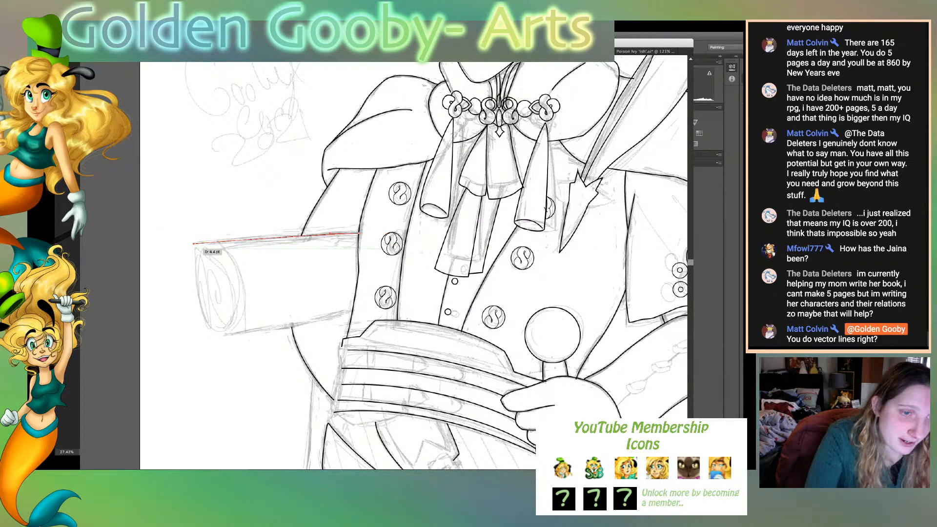
- Continue the scroll outline with a curved outer end and a lower edge running back to the waistcoat's side
drag(224, 334, 255, 334)
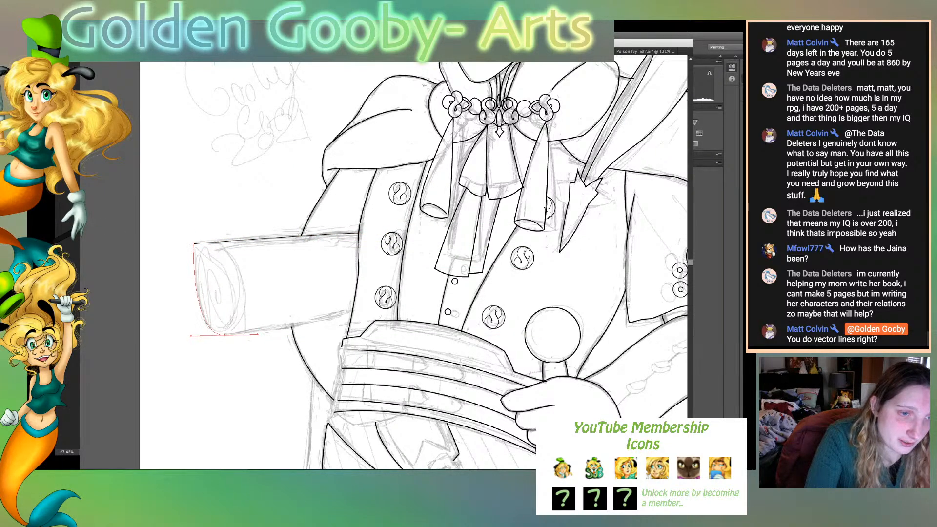
click(224, 335)
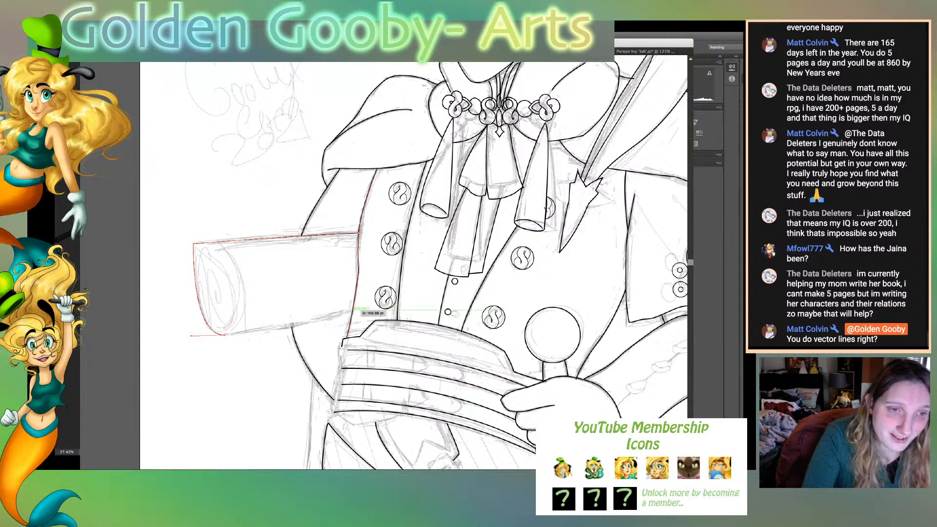
click(353, 310)
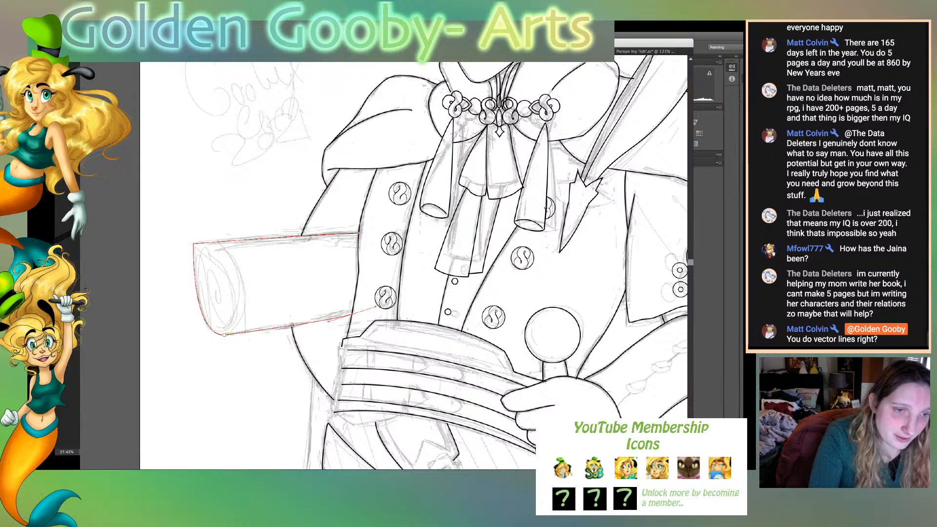
key(super+shift+a)
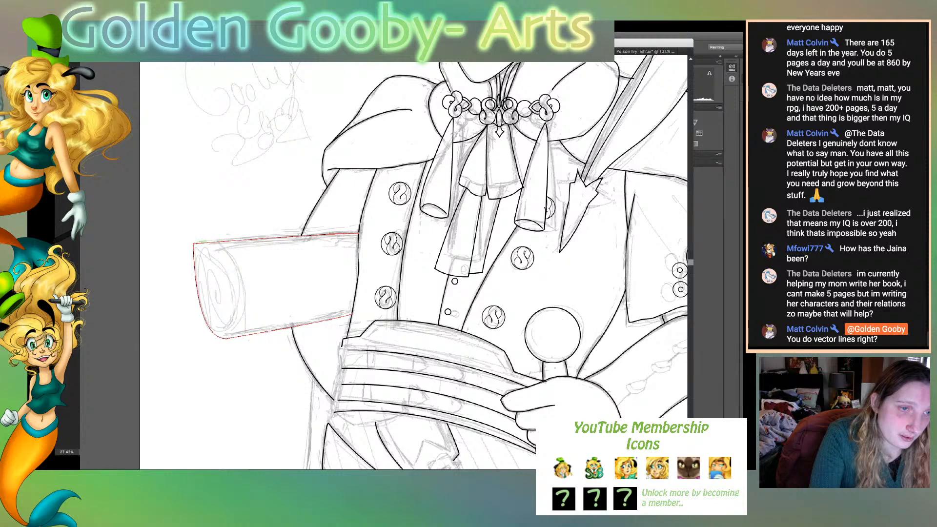
- Move the scroll outline's upper outer corner slightly inward and round it off
drag(194, 244, 201, 243)
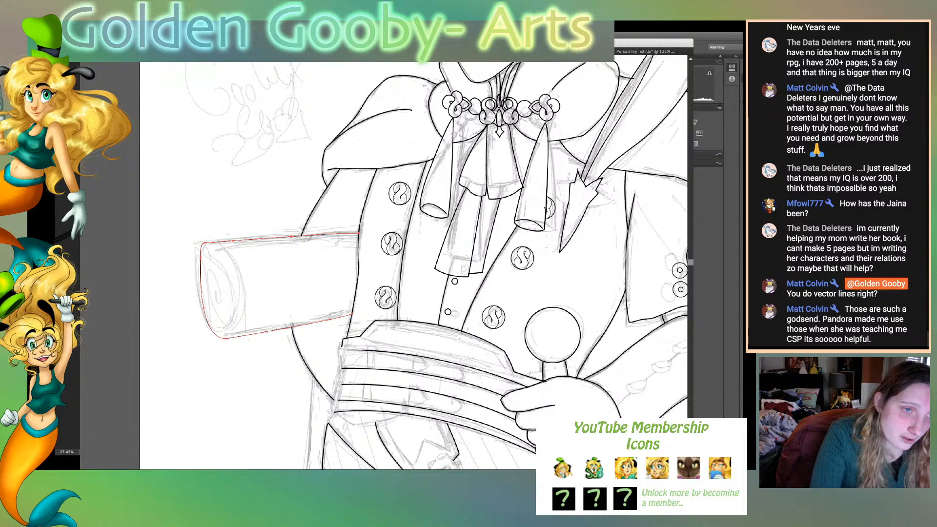
drag(203, 243, 203, 253)
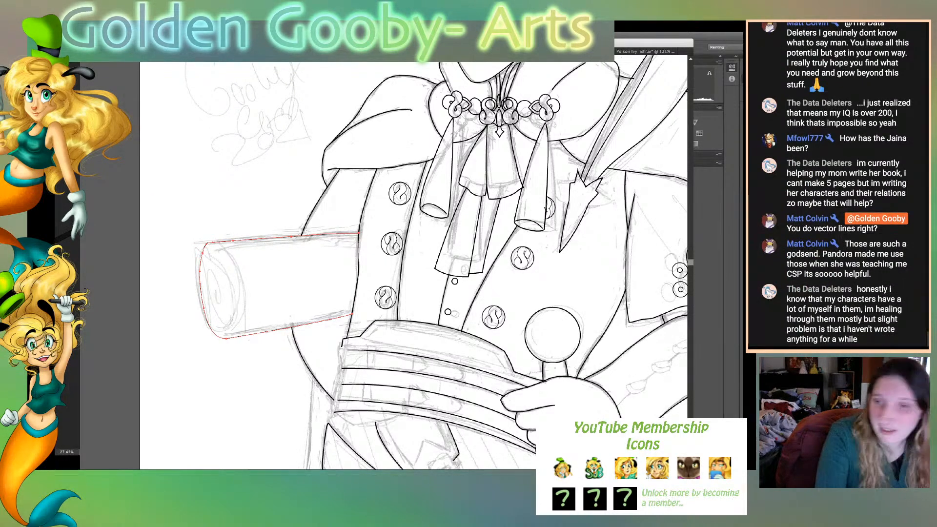
key(super+shift+a)
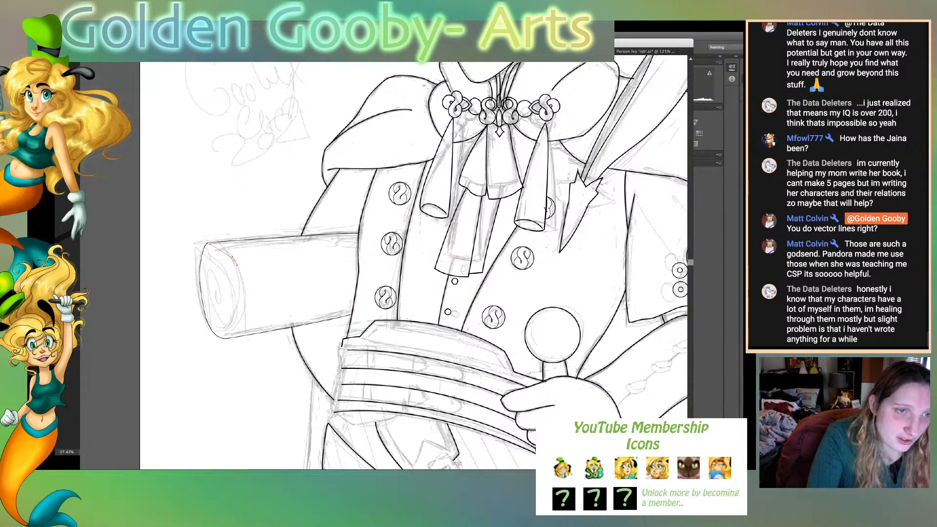
- Draw the inner curve of the scroll's open end from the upper corner down to the lower edge, closing the oval
drag(209, 243, 245, 279)
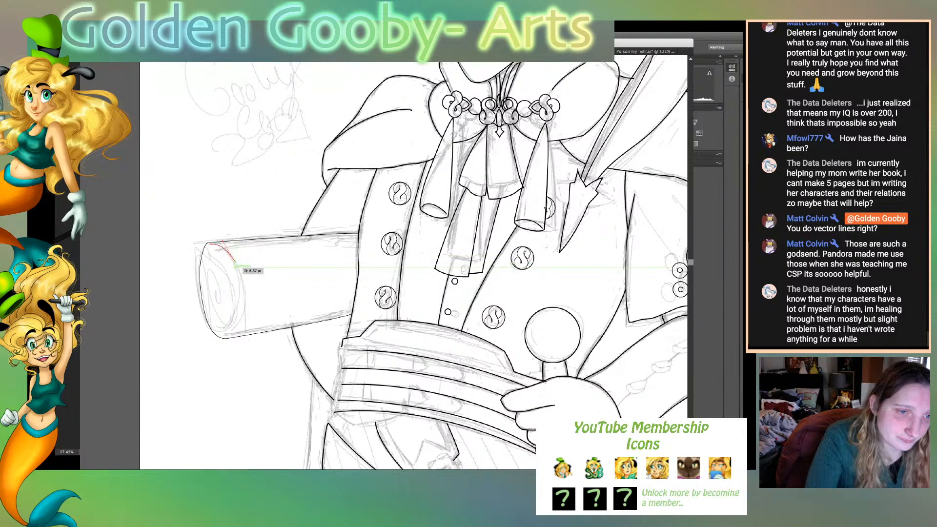
mouse_move(232, 329)
mouse_down()
mouse_move(211, 353)
mouse_move(217, 333)
mouse_up()
click(232, 328)
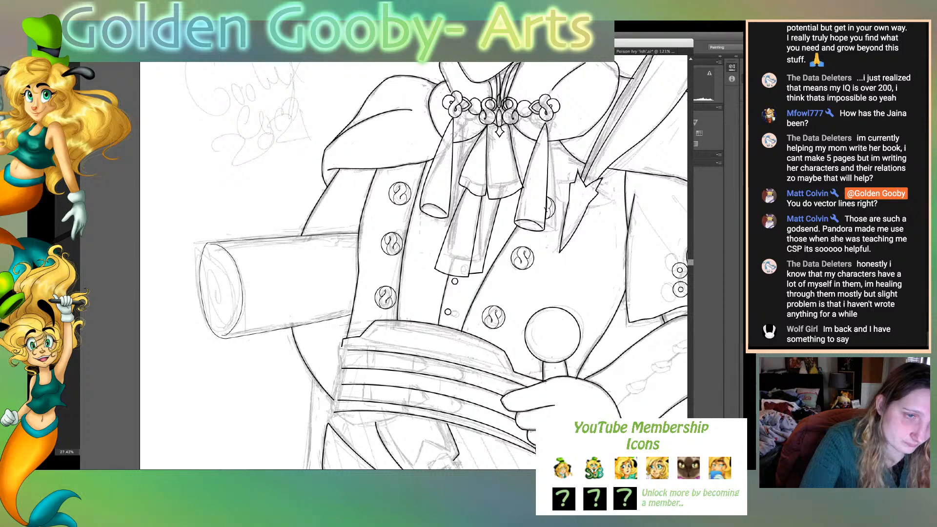
- Draw a spiral of rolled paper inside the scroll's open end, redoing its innermost turn at the centre
mouse_move(216, 261)
mouse_down()
mouse_move(231, 296)
mouse_move(215, 293)
mouse_move(222, 301)
mouse_move(230, 288)
mouse_up()
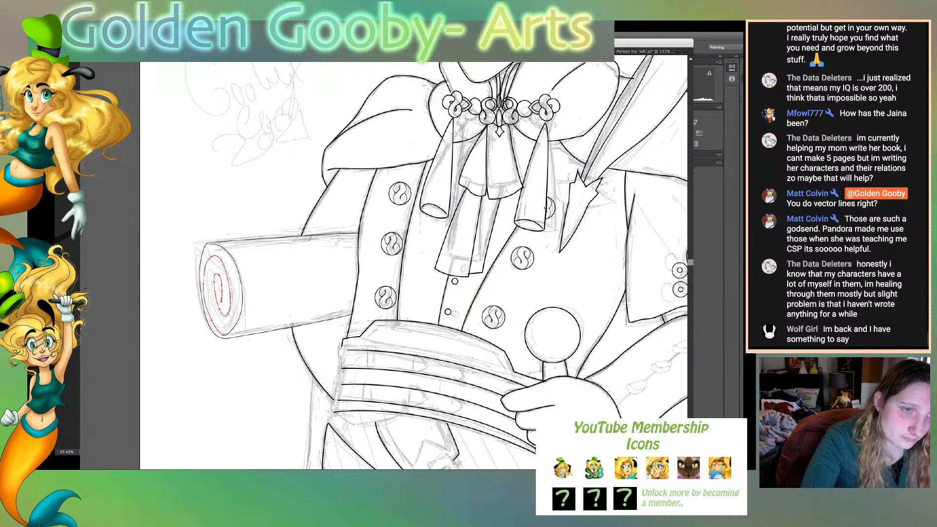
drag(221, 313, 219, 297)
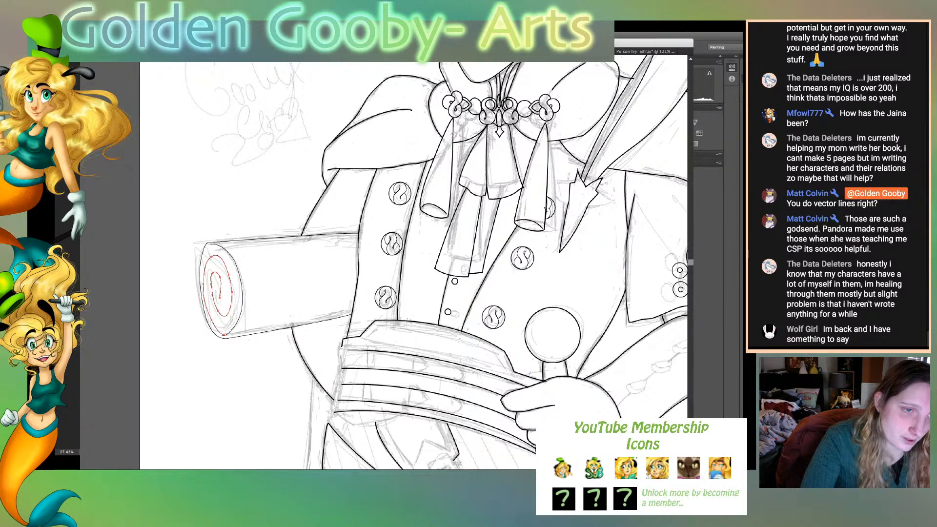
key(super+z)
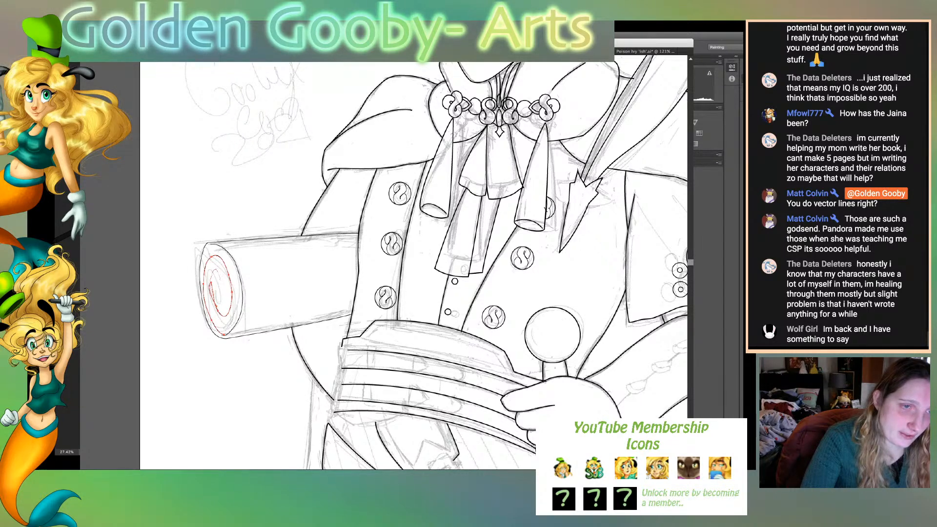
mouse_move(216, 291)
mouse_down()
mouse_move(217, 279)
mouse_move(222, 294)
mouse_up()
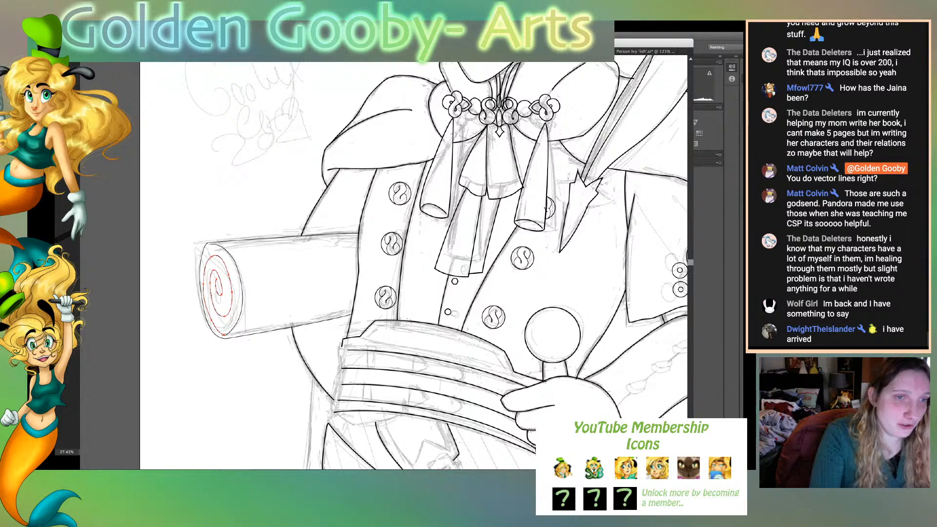
- Select all of the rolled scroll's strokes together, including the outline and the inner spiral
key(v)
drag(246, 206, 271, 350)
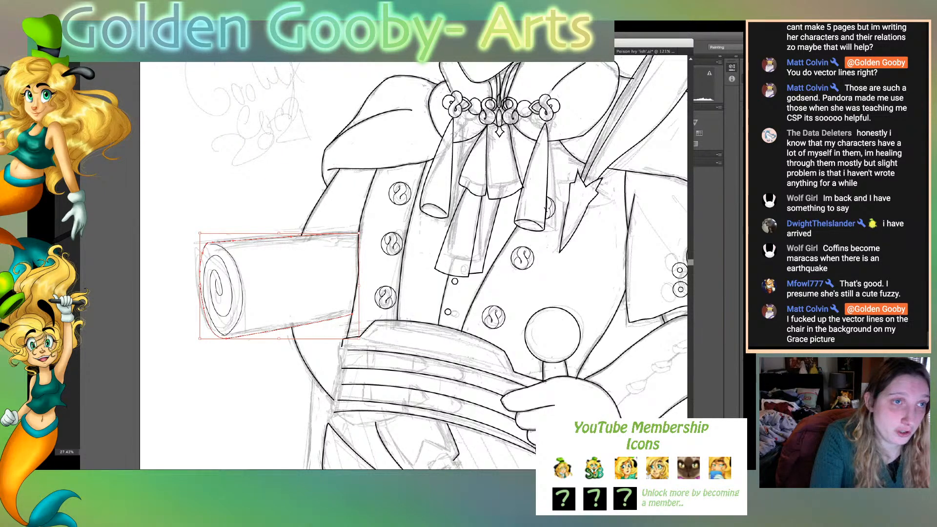
click(202, 37)
click(202, 113)
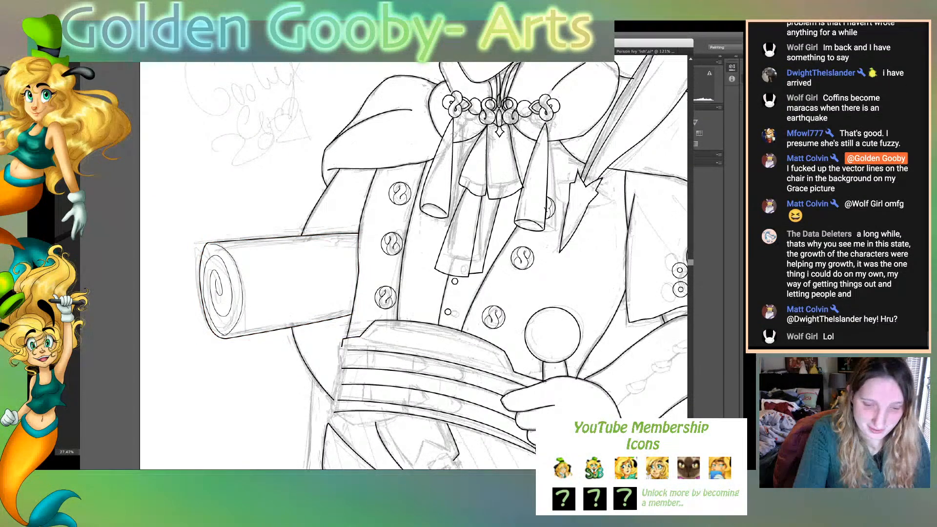
key(ctrl+0)
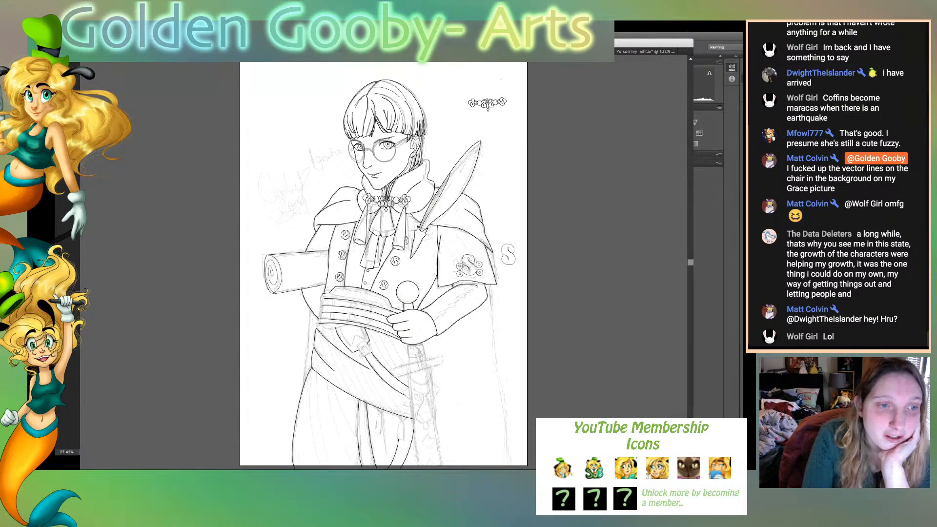
key(ctrl+shift+w)
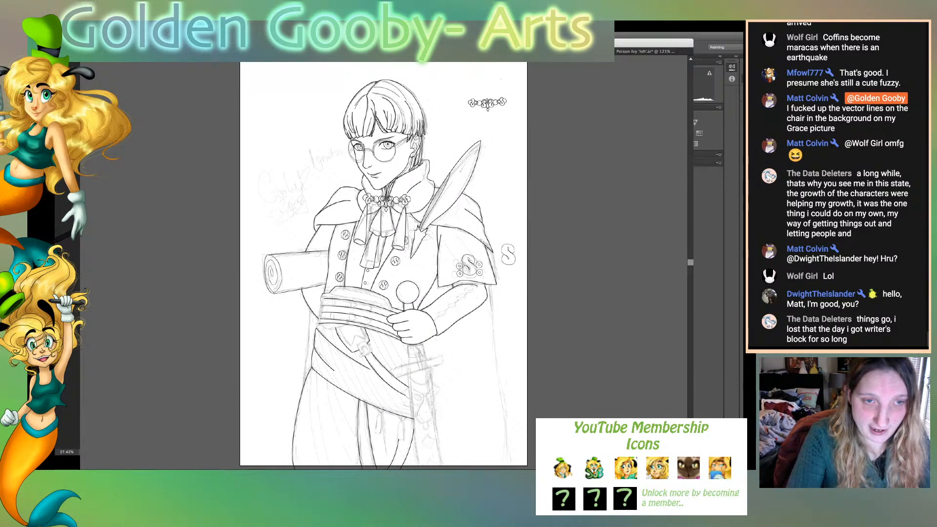
- Draw two curved fold lines on the cape sleeve above the S emblem and give both a thinner stroke
key(super+plus)
key(super+plus)
key(super+plus)
key(super+plus)
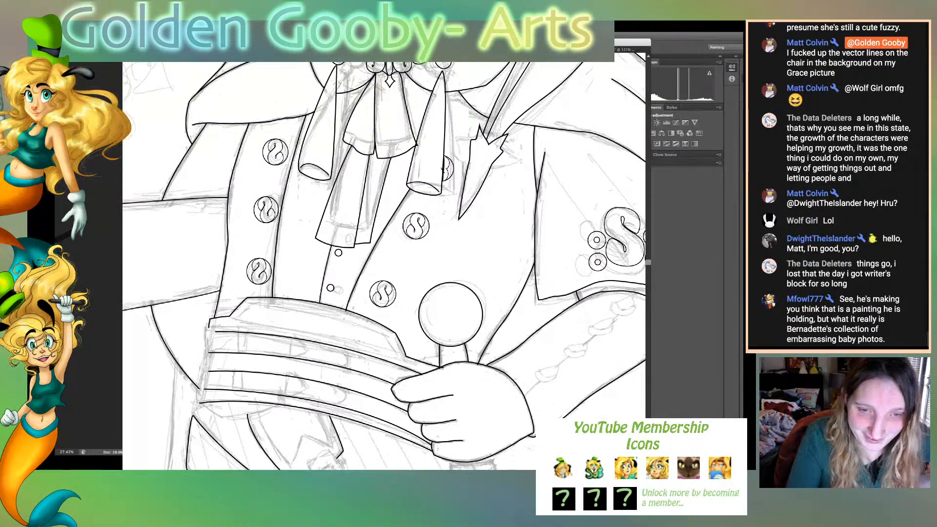
scroll(384, 261, right, 10)
scroll(385, 261, left, 1)
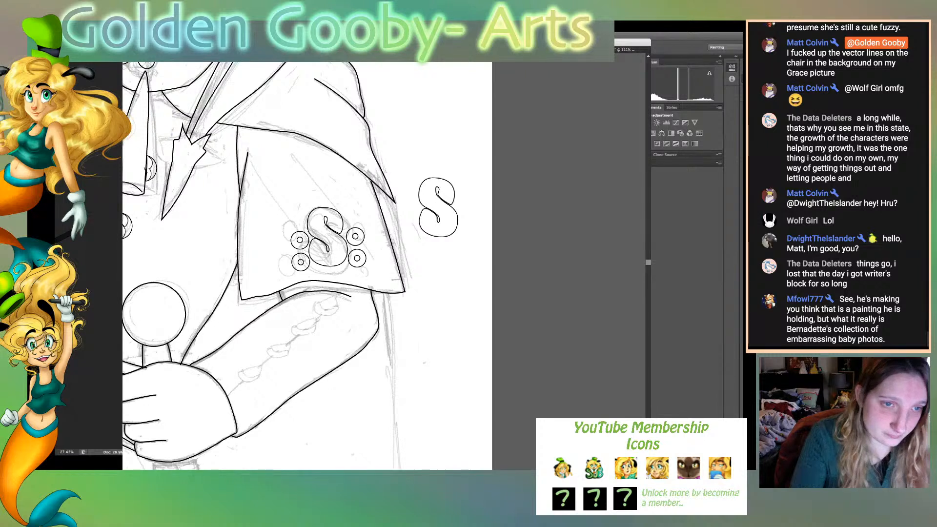
mouse_move(271, 140)
mouse_down()
mouse_move(361, 206)
mouse_move(374, 239)
mouse_up()
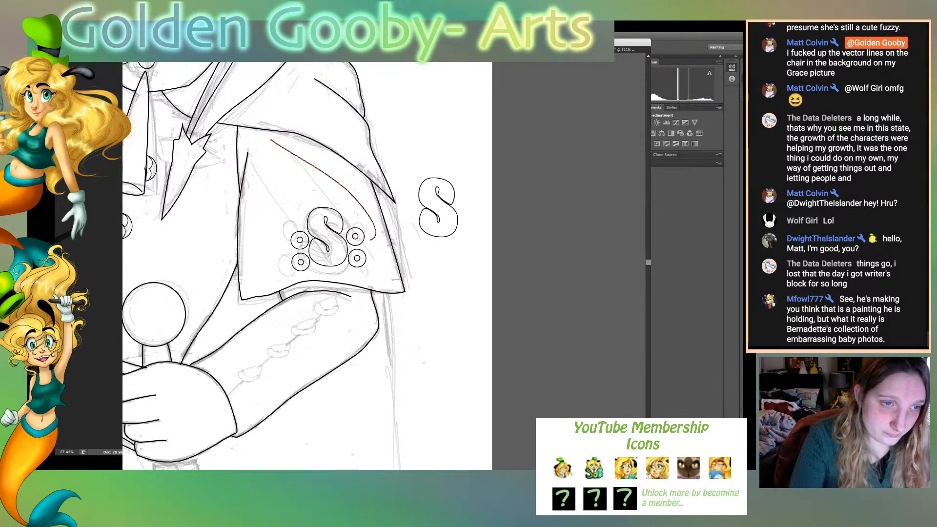
drag(254, 165, 288, 221)
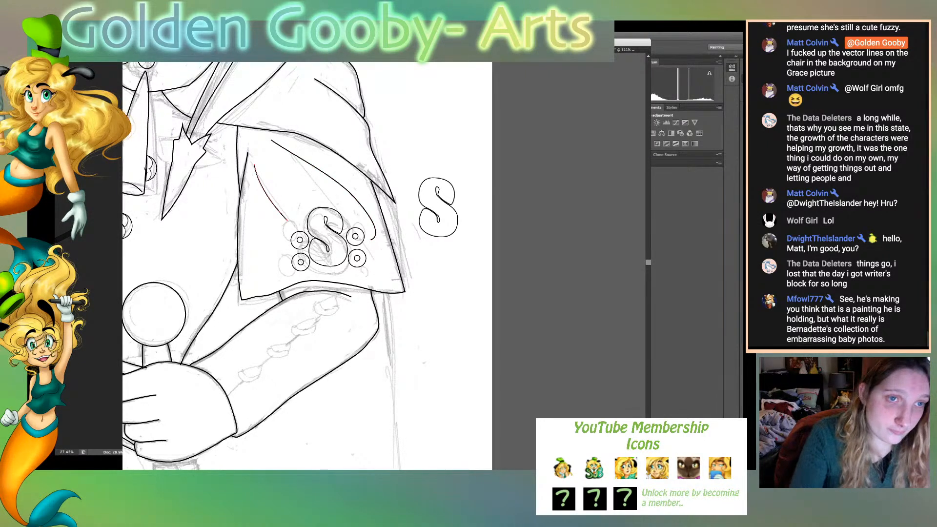
key(v)
drag(301, 145, 263, 211)
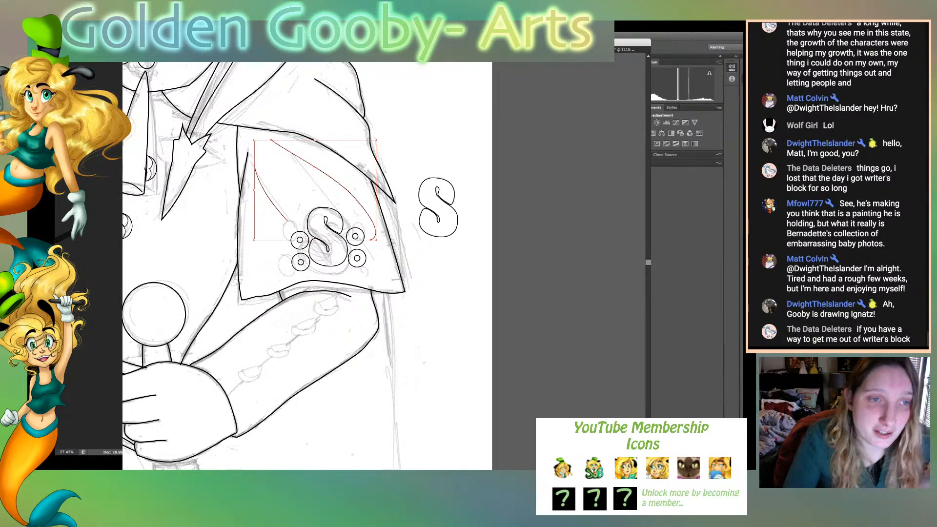
key(super+shift+a)
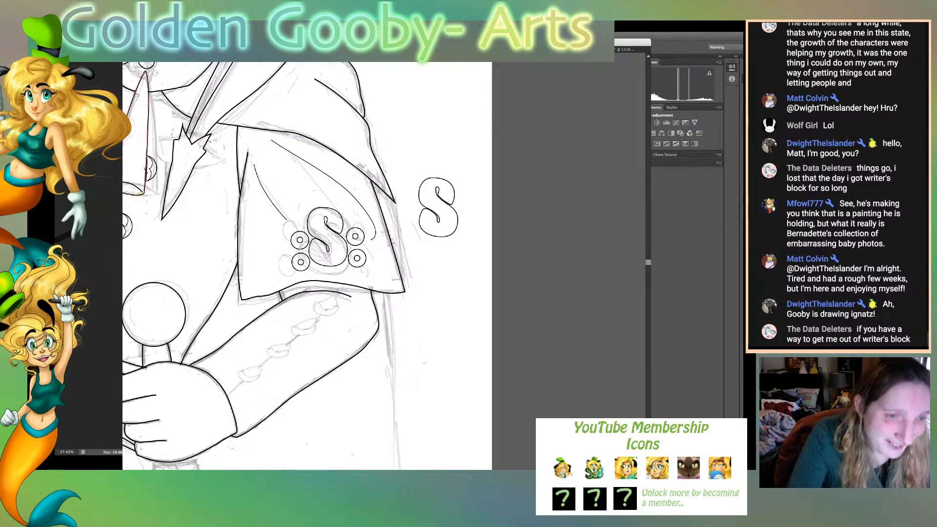
- Add a curved Pen tool line along the top of the forearm at the sleeve's hem, and hide the sketch
click(280, 292)
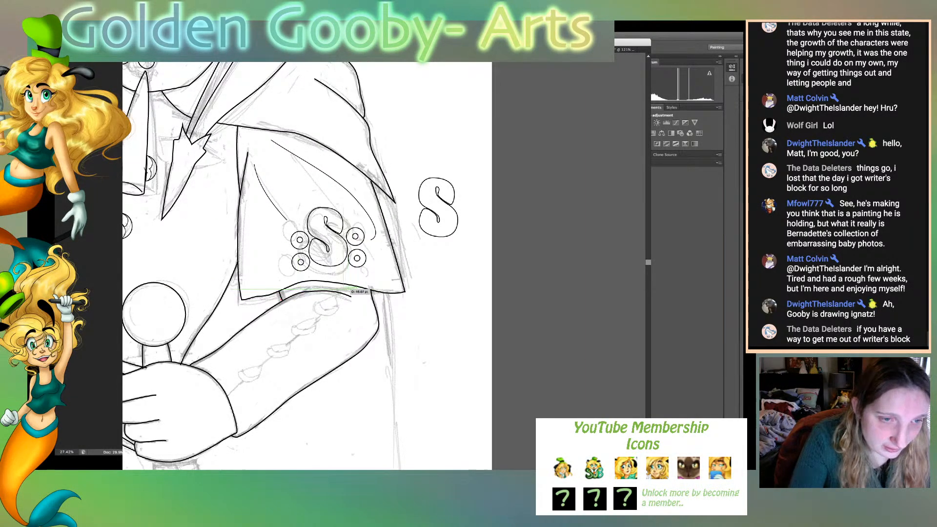
drag(343, 290, 383, 304)
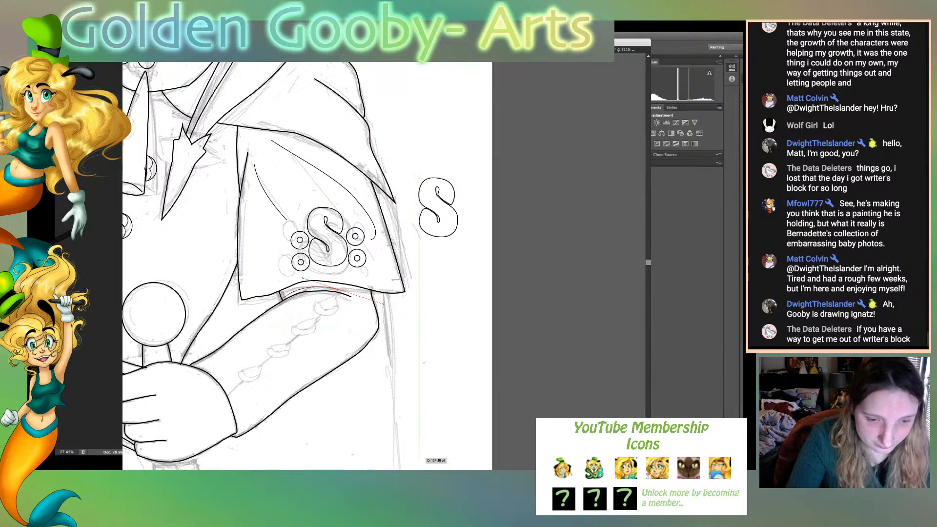
scroll(384, 266, left, 8)
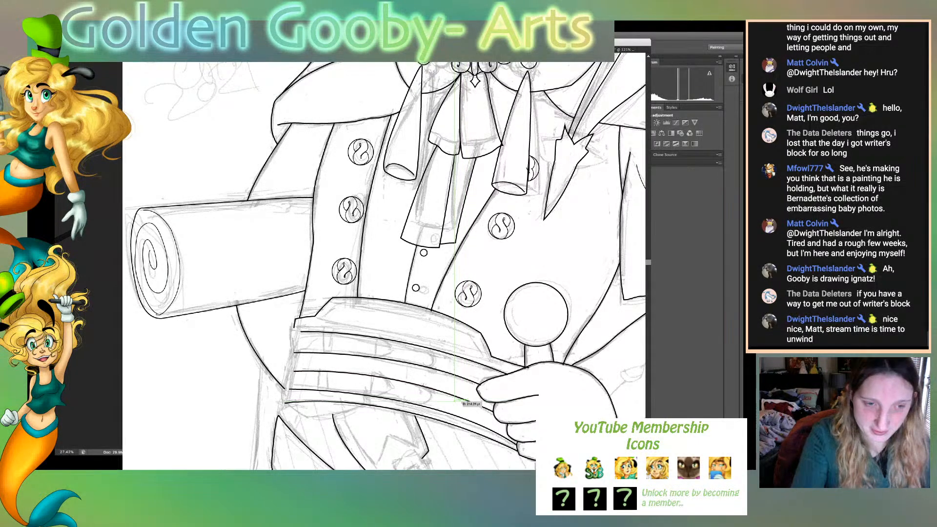
key(ctrl+0)
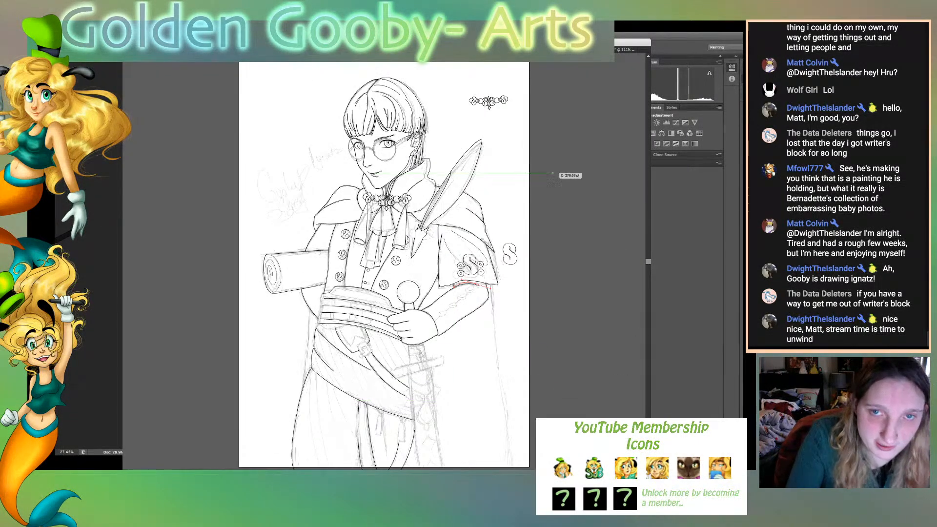
key(ctrl+3)
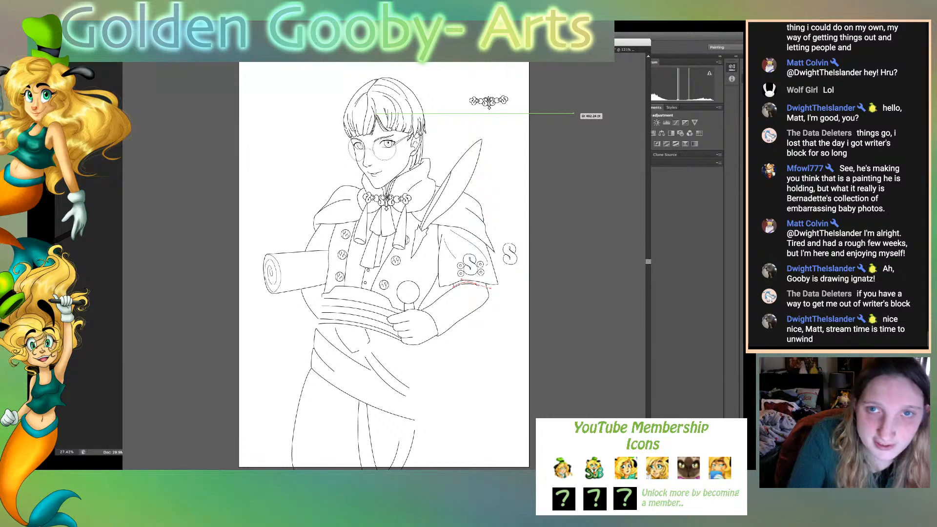
- Switch to the long-haired woman's line art for reference, examine it from lace hem to face, and return to the current drawing
click(626, 50)
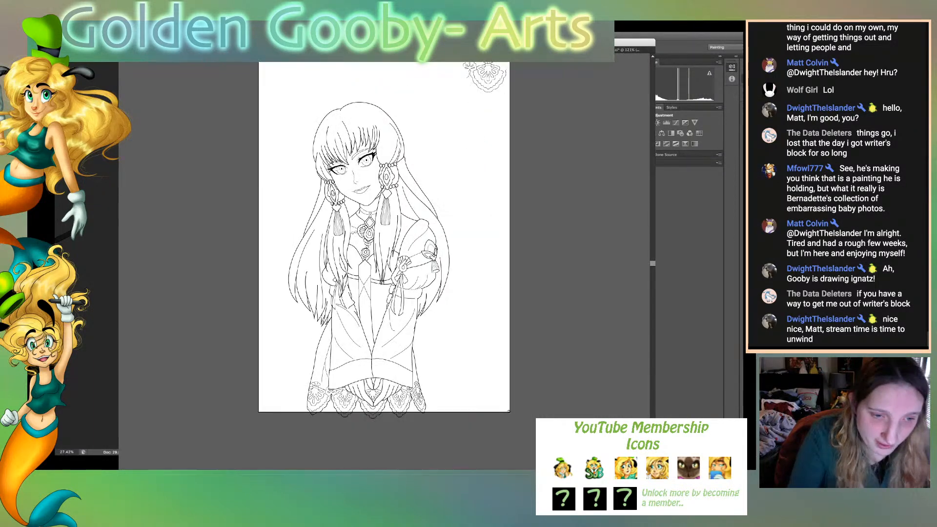
key(ctrl+plus)
key(ctrl+plus)
key(ctrl+plus)
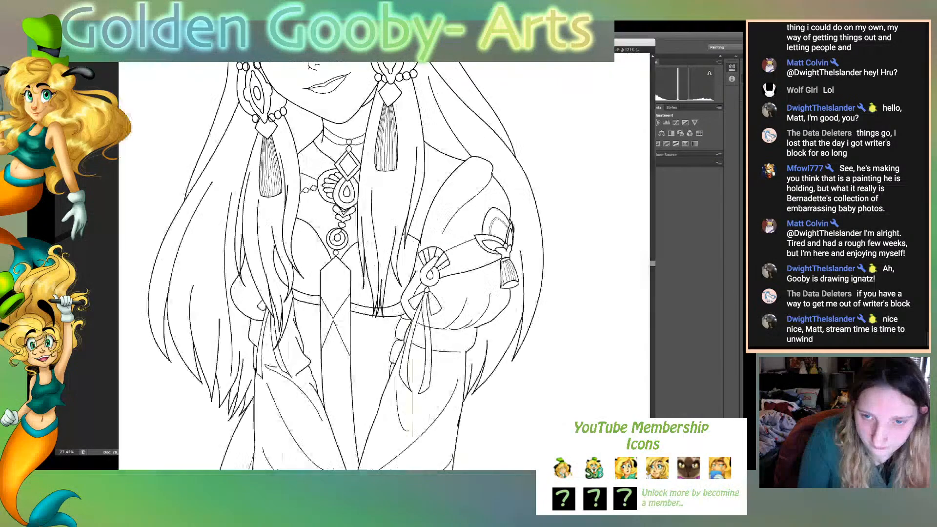
scroll(384, 266, down, 10)
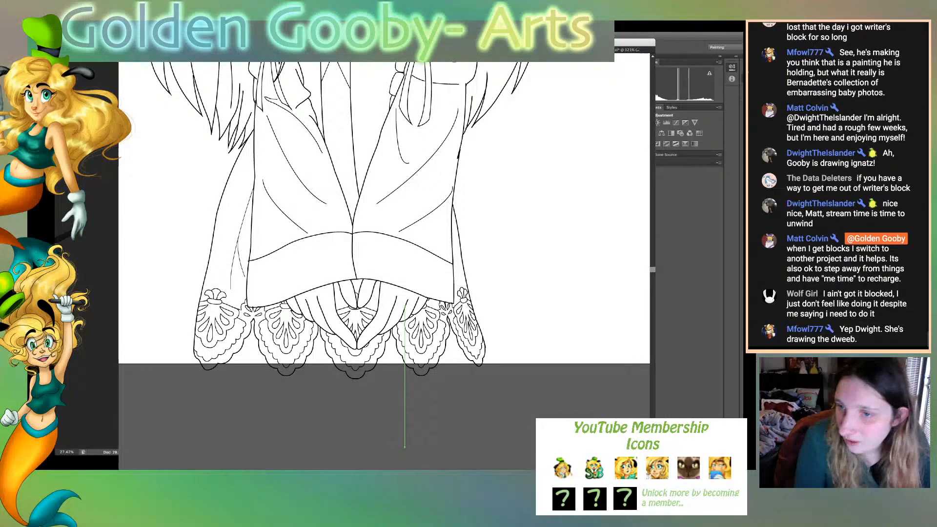
key(super+Tab)
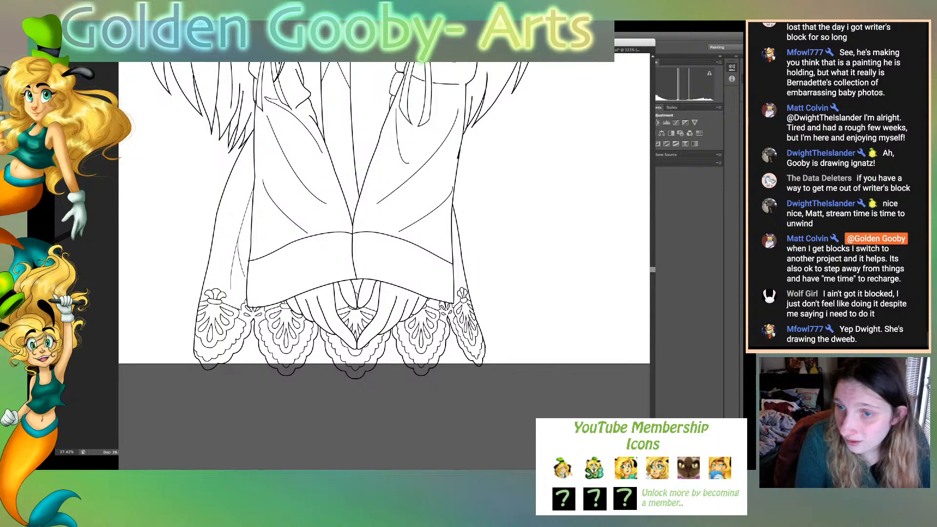
scroll(384, 234, up, 3)
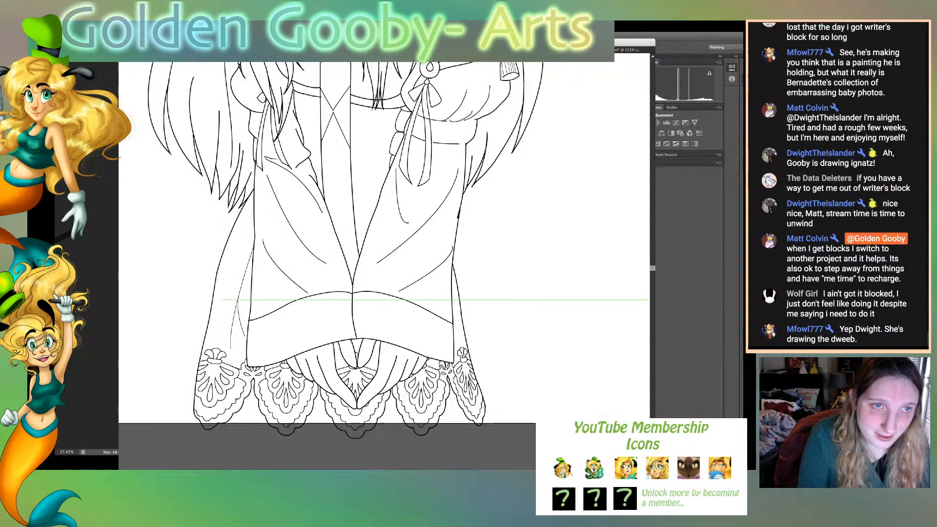
scroll(331, 265, up, 10)
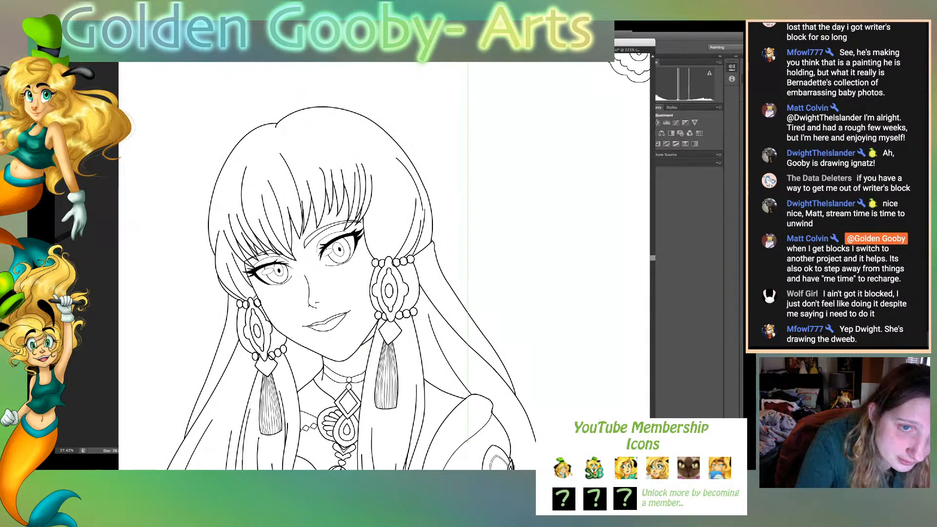
click(419, 50)
- Try to adjust the nose bridge line between the glasses' lenses and undo the attempt
key(v)
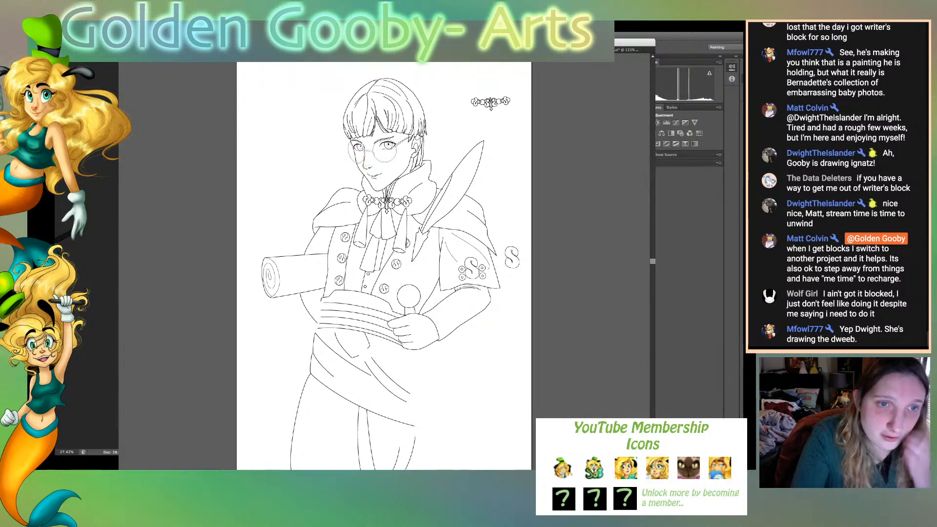
double_click(365, 160)
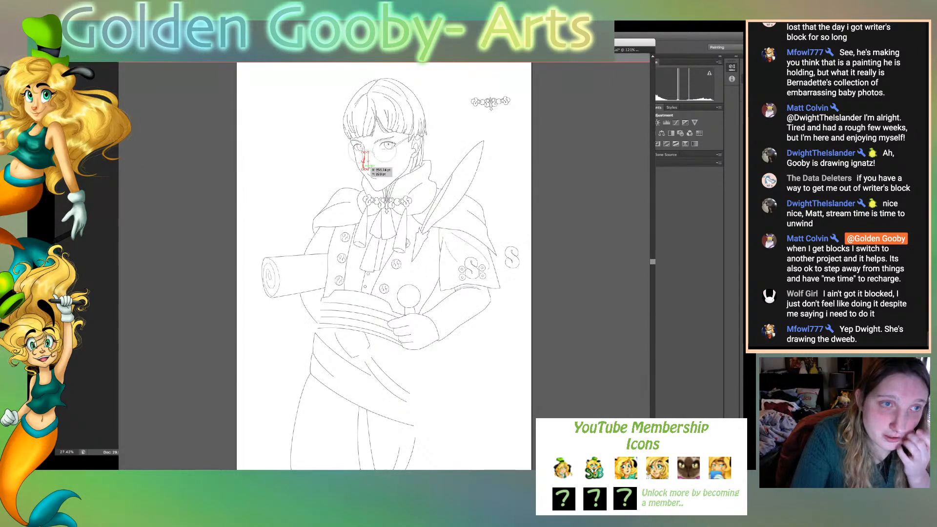
double_click(375, 165)
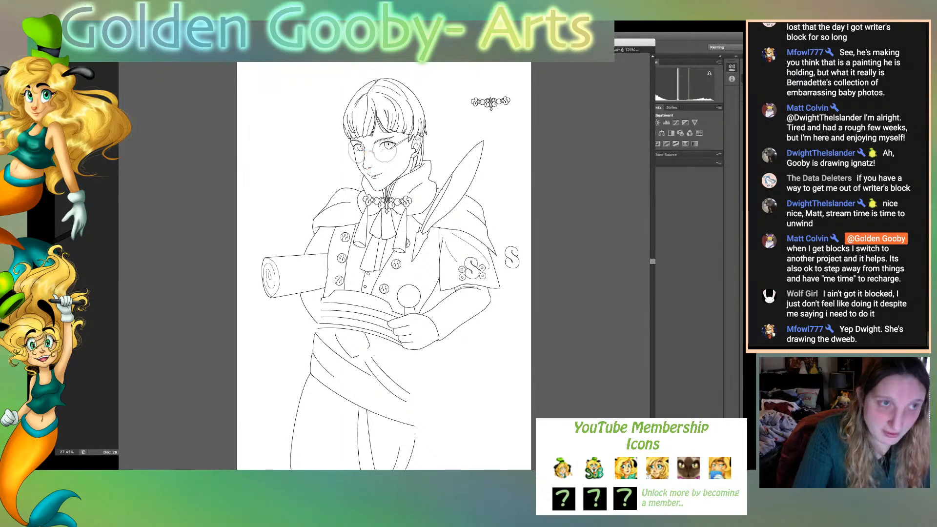
key(super+equal)
key(super+equal)
key(super+equal)
key(super+equal)
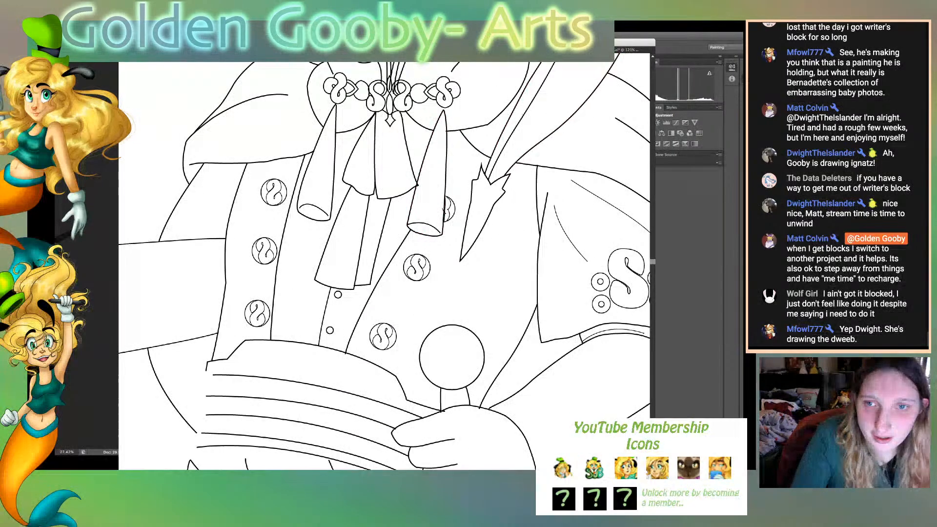
scroll(384, 261, up, 5)
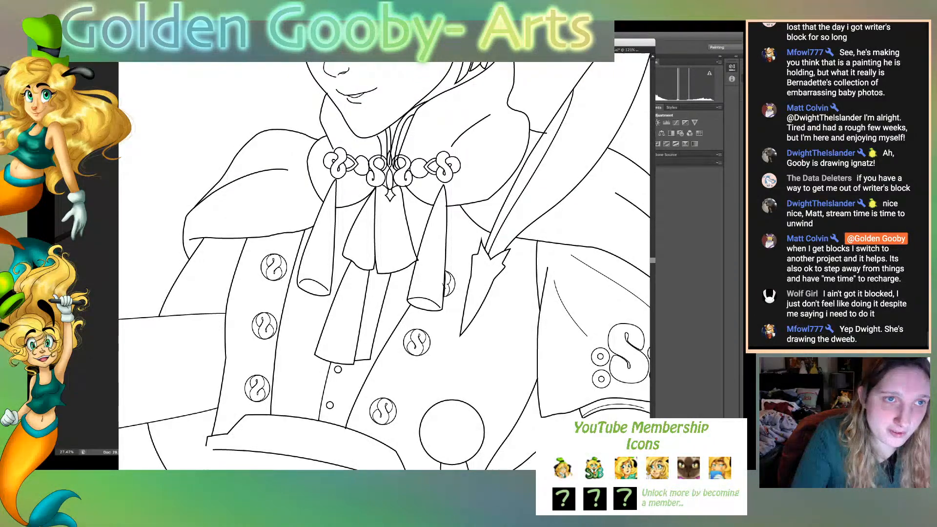
scroll(384, 261, up, 2)
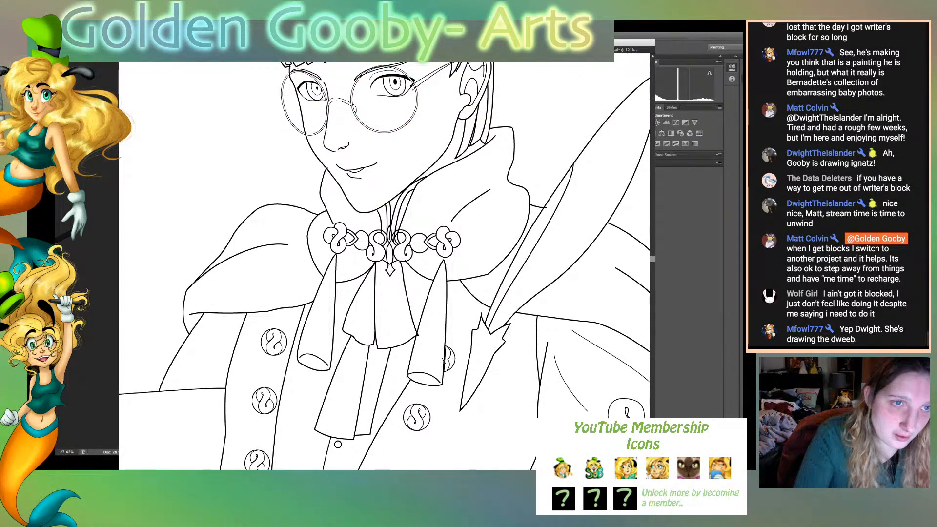
drag(332, 104, 335, 152)
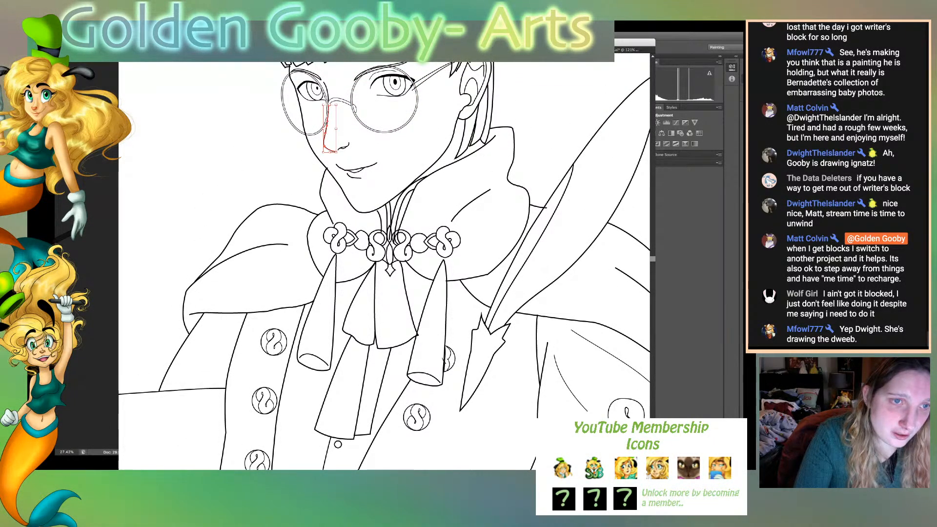
key(ctrl+z)
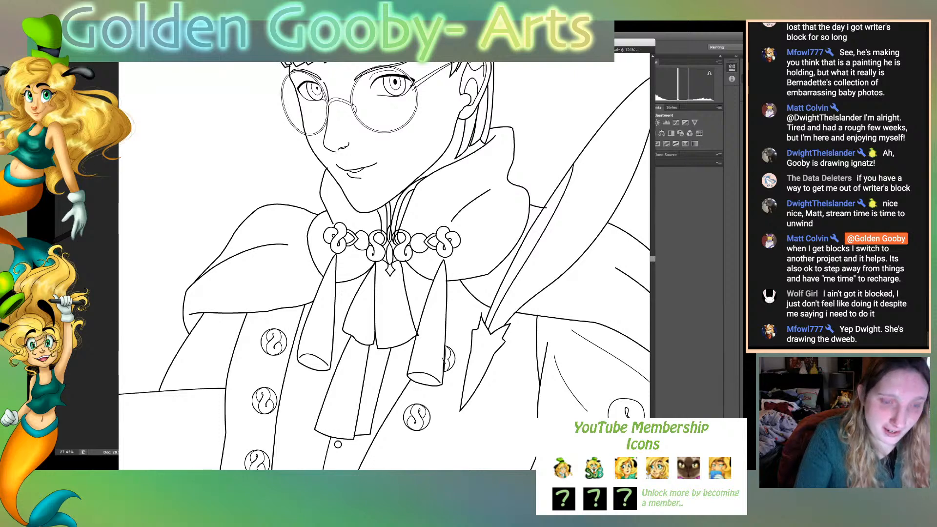
- Examine the linework from the collar clasp up to the mouth, nose and glasses, checking the nose bridge lines
drag(494, 138, 407, 213)
key(super+plus)
key(super+plus)
key(super+plus)
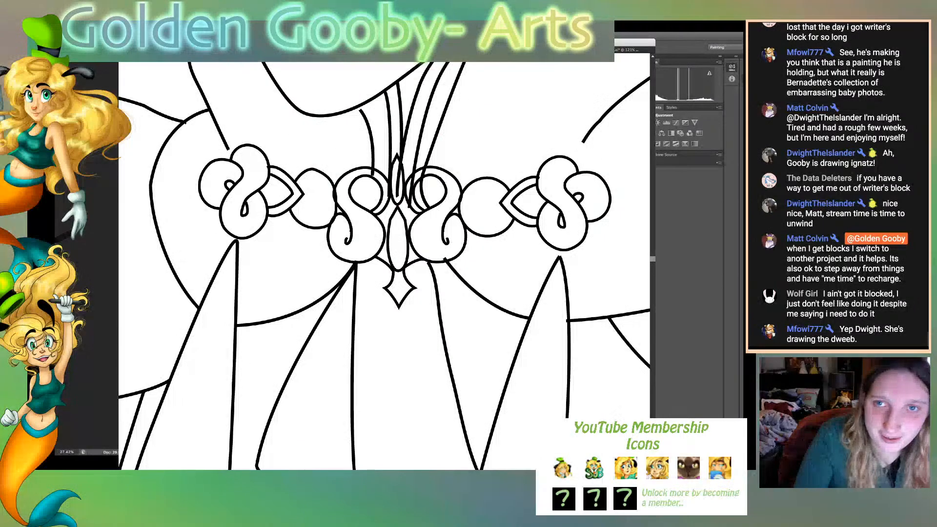
scroll(385, 265, up, 5)
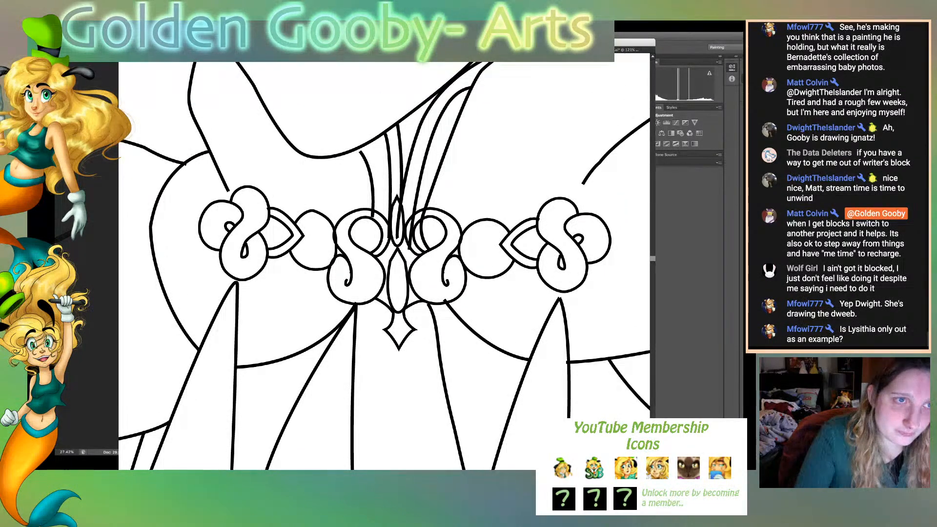
scroll(384, 266, up, 9)
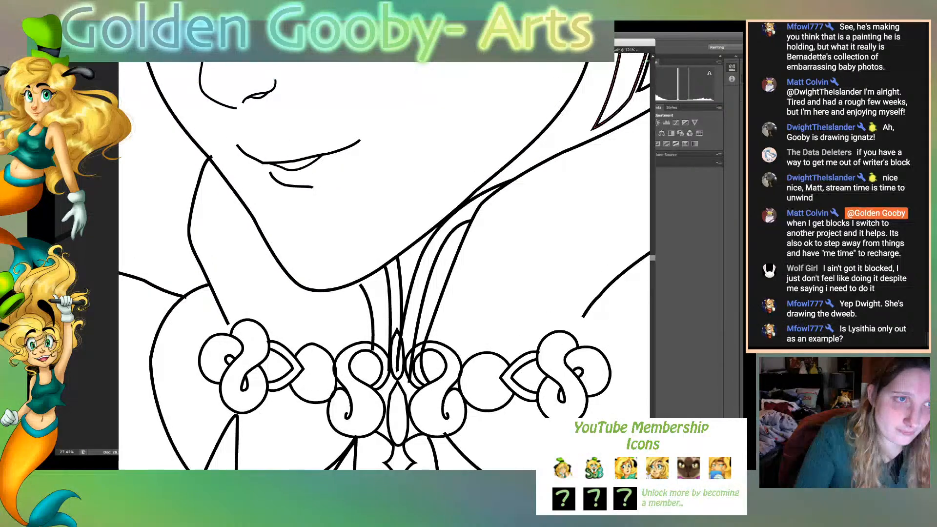
scroll(384, 266, up, 7)
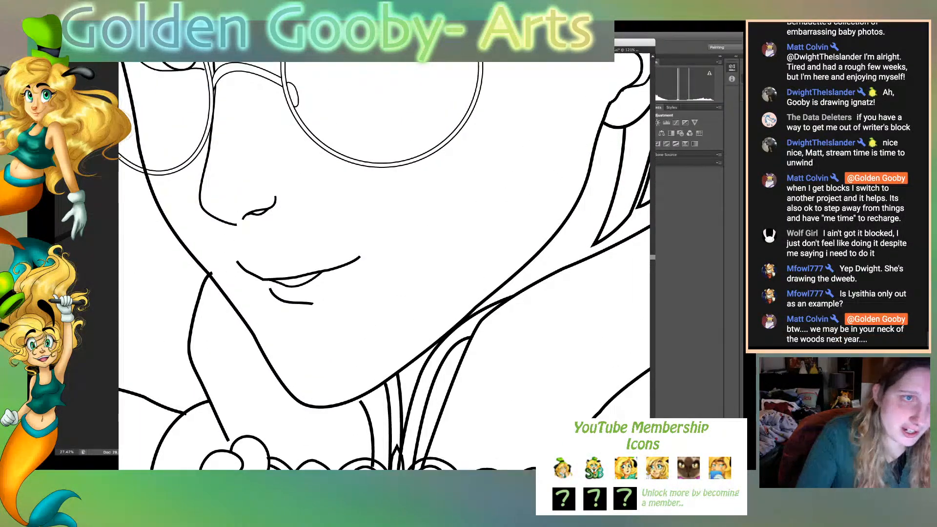
scroll(384, 265, up, 3)
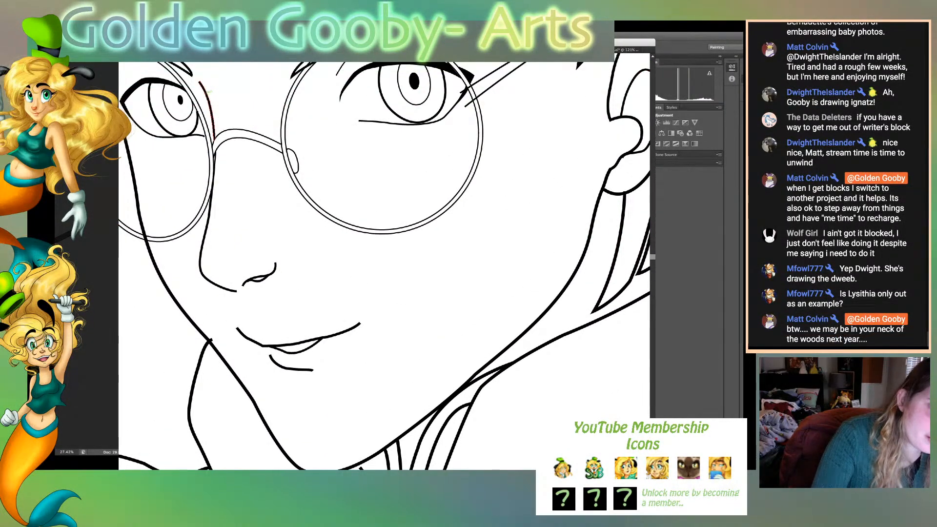
click(205, 91)
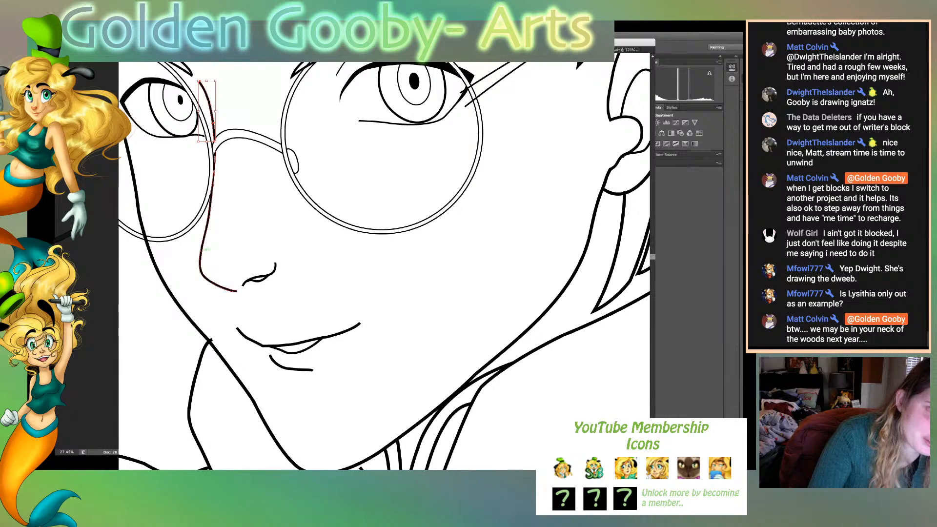
click(201, 250)
click(230, 258)
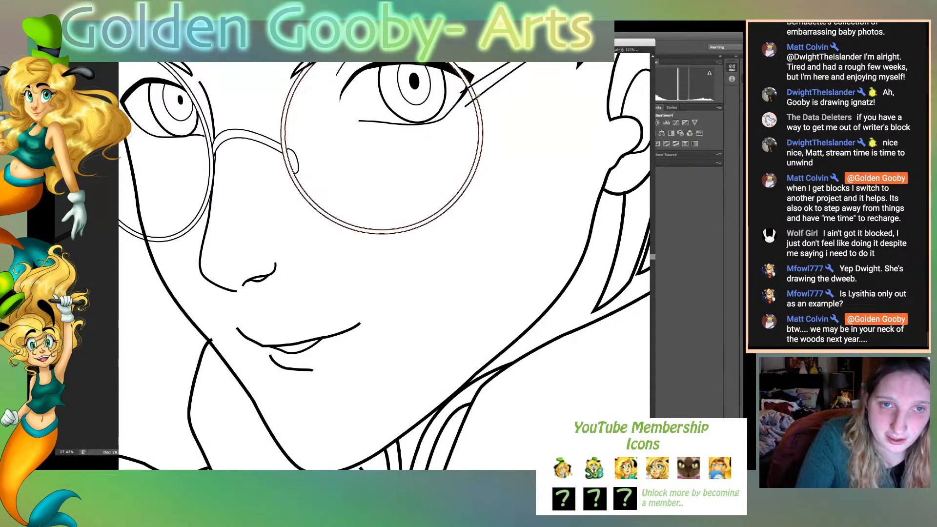
- Adjust the end points of the glasses' temple arm lines so they stop at the rim of the lens beside the ear
click(470, 103)
key(a)
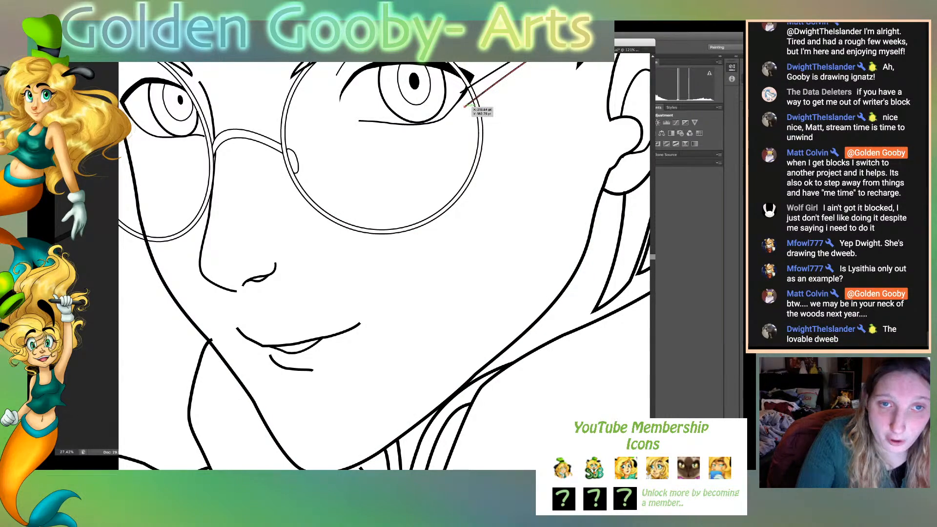
drag(465, 106, 472, 87)
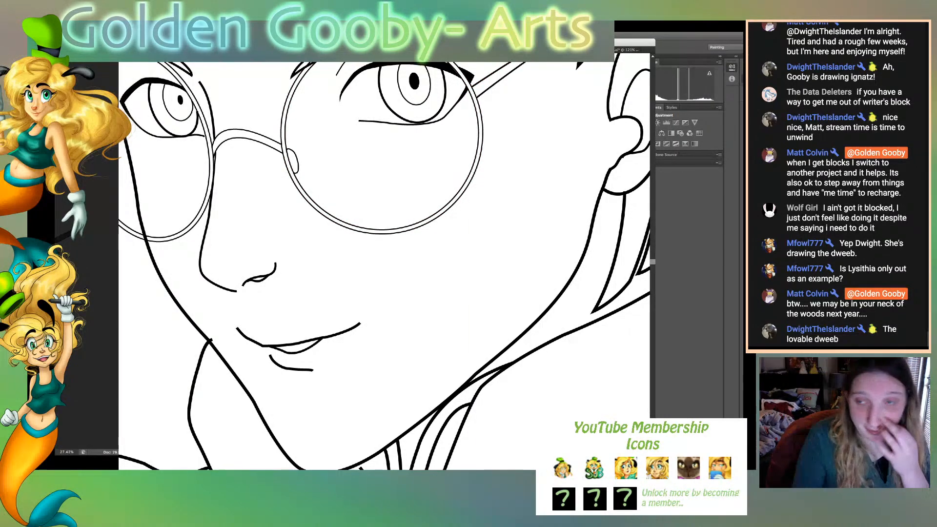
- Start tracing the sketched strap edge just below the waist sash, beside the belt flap, with a Pen tool path
key(ctrl+0)
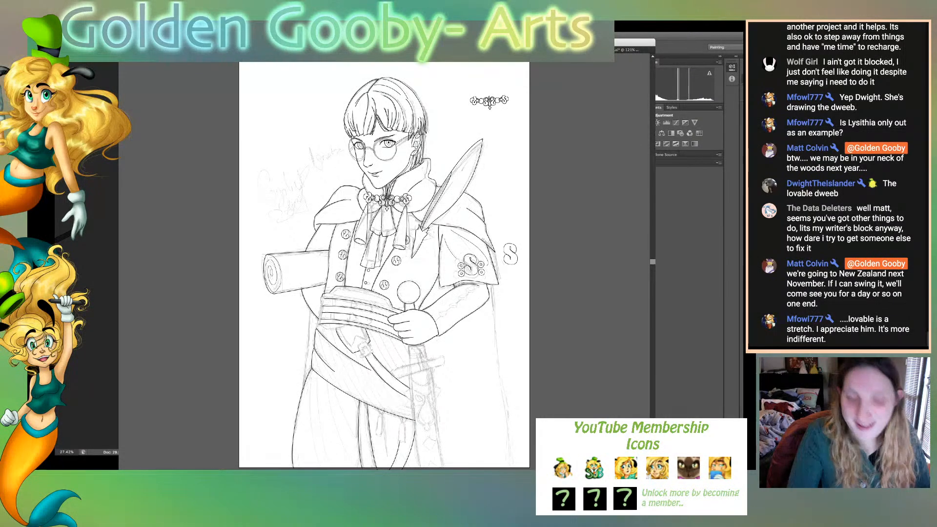
key(super+equal)
key(super+equal)
key(super+equal)
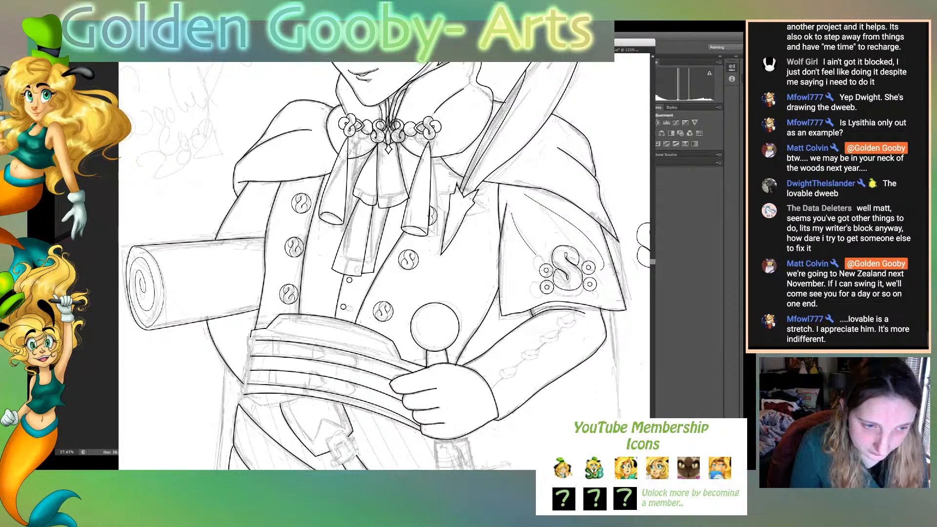
scroll(384, 266, down, 5)
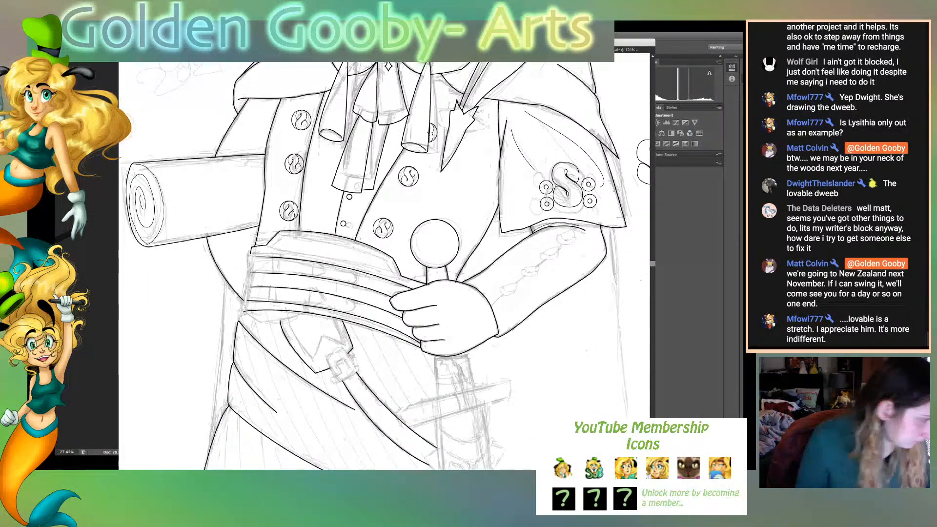
scroll(384, 266, down, 2)
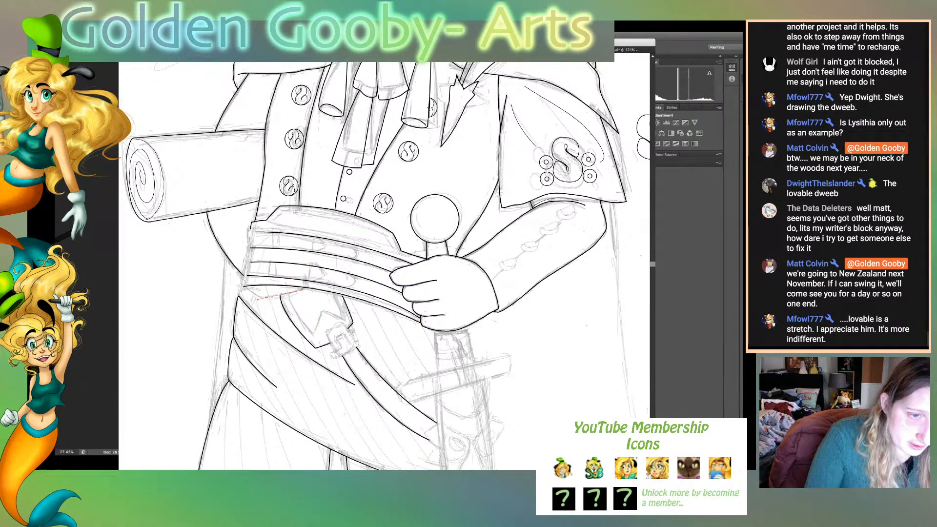
click(262, 298)
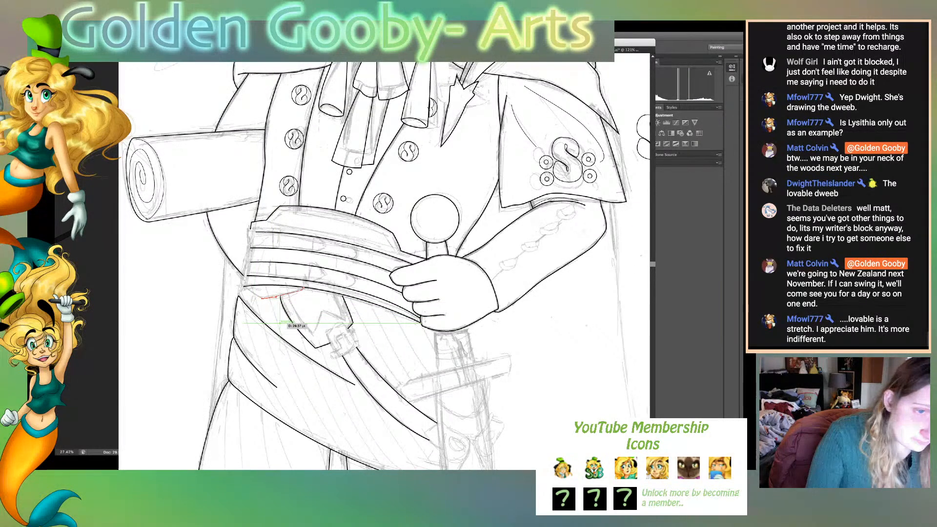
click(250, 286)
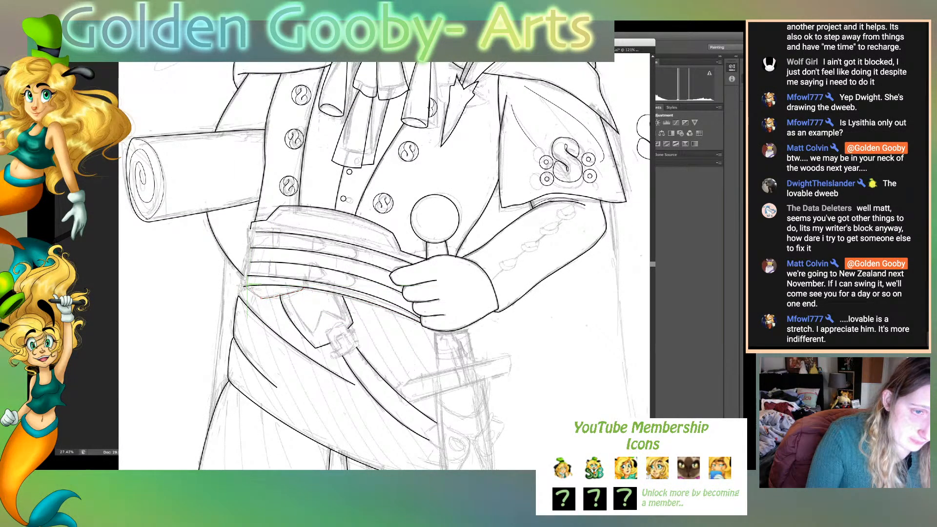
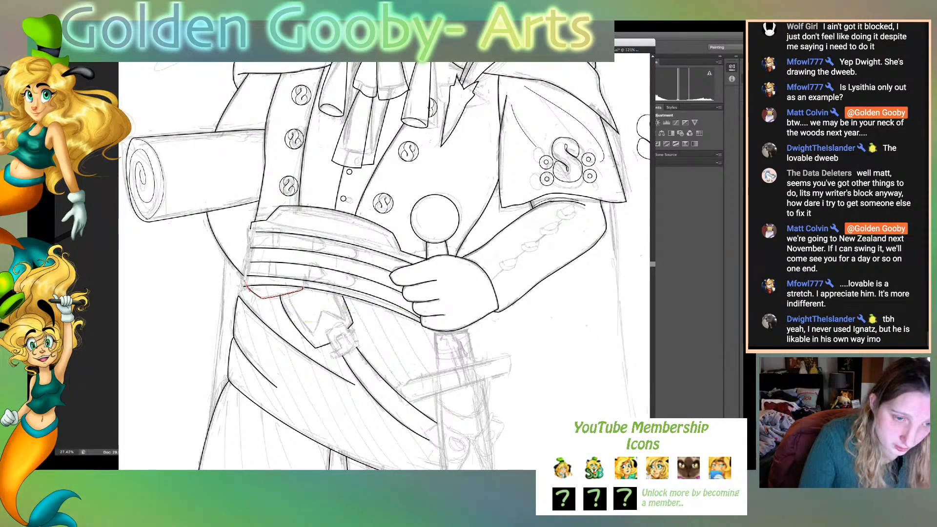
- Trace the sketched T-shaped buckle piece at the upper end of the hanging strap as a closed Pen tool outline
click(334, 337)
click(342, 335)
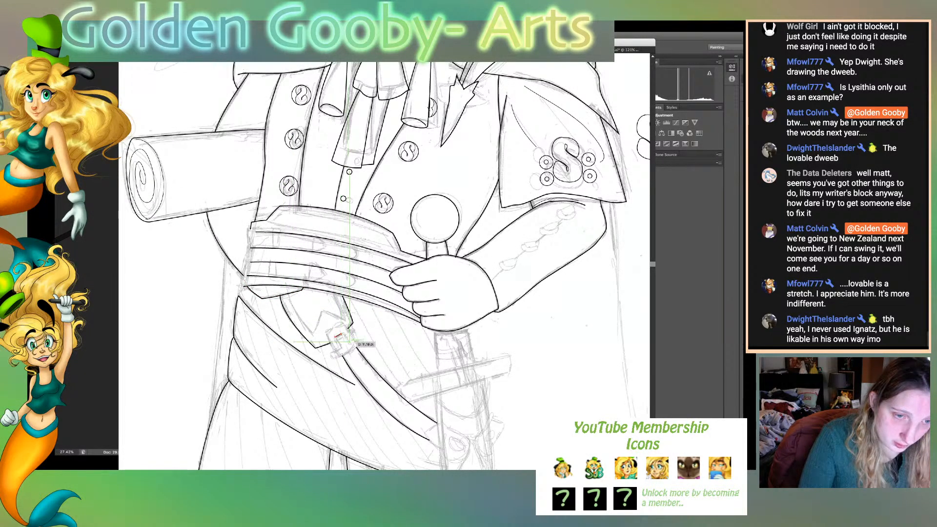
click(349, 344)
click(358, 340)
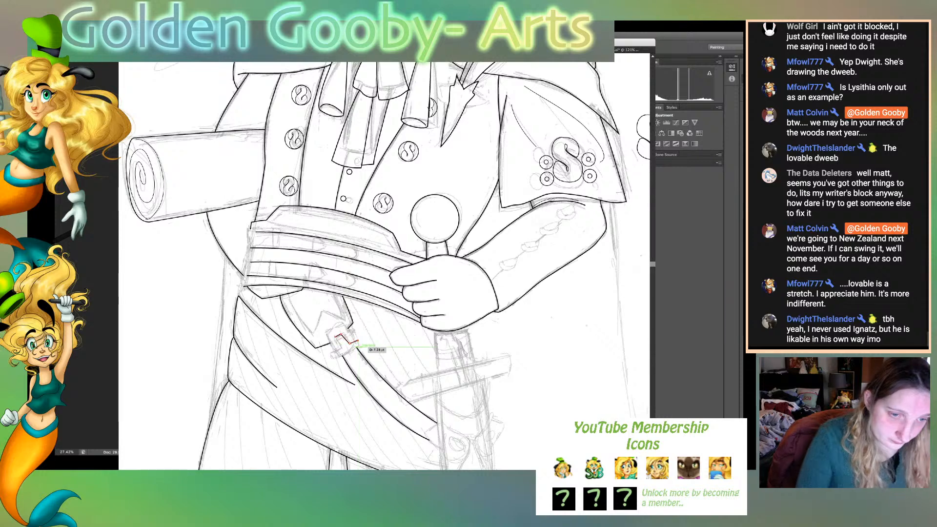
click(361, 347)
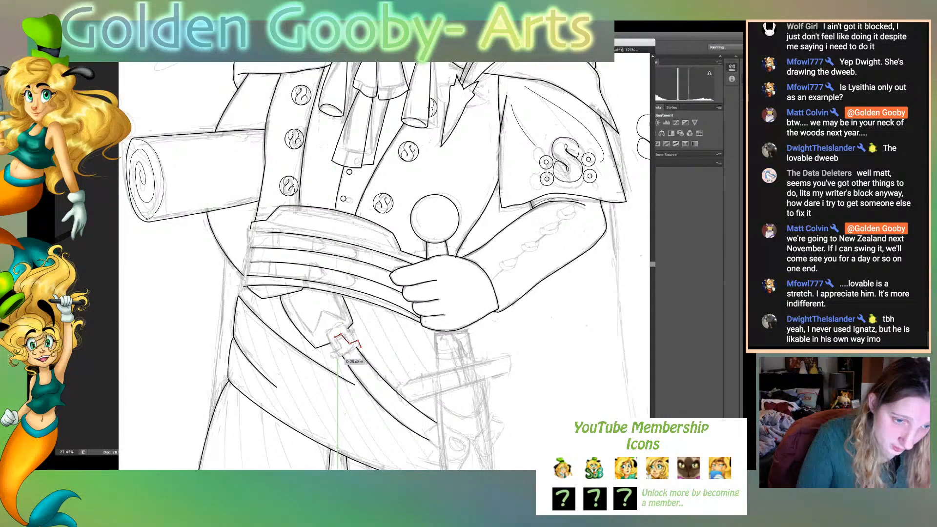
drag(334, 358, 326, 360)
click(335, 358)
click(333, 353)
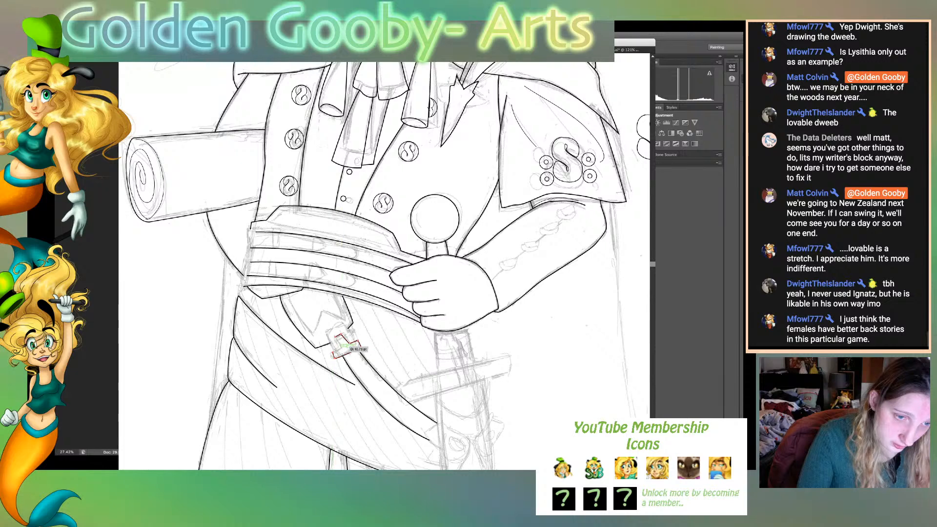
click(341, 346)
click(335, 338)
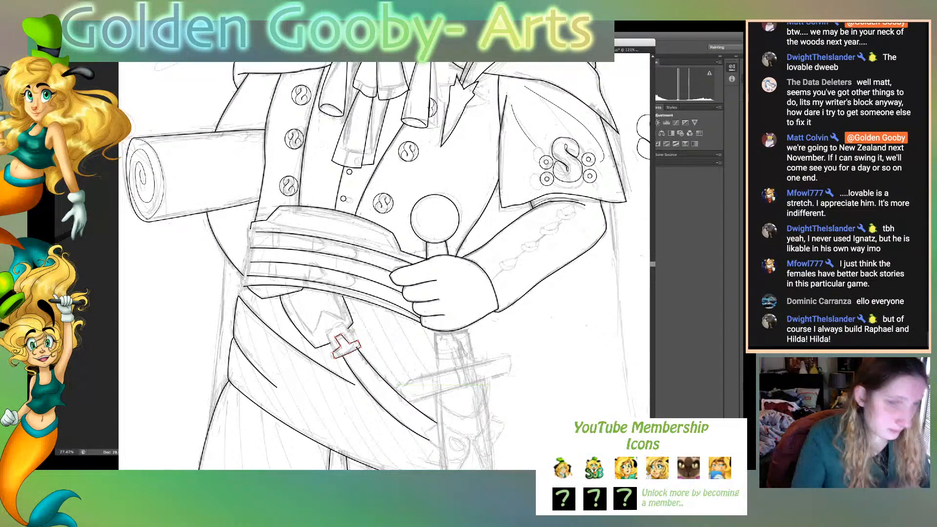
- Adjust the corner points of the T-shaped buckle piece and shift the upper end of the strap's left edge line beneath it
key(super+equal)
key(super+equal)
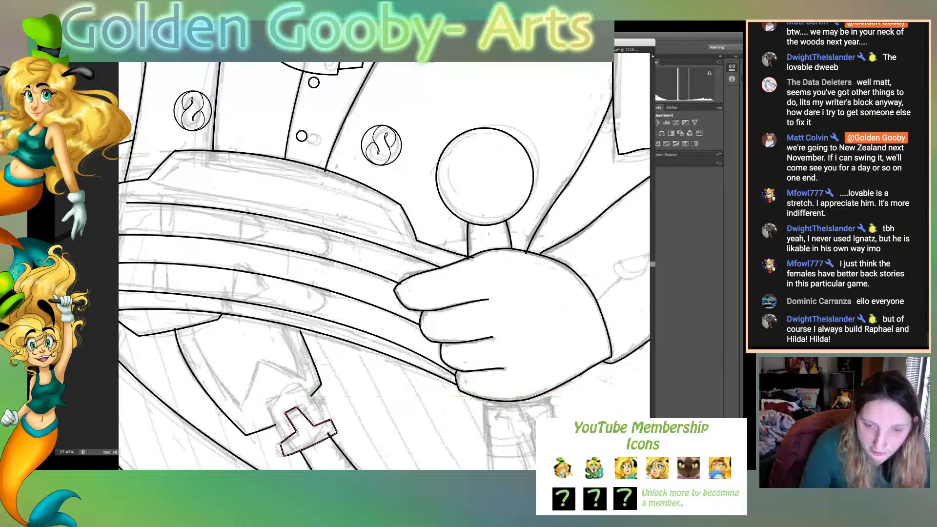
scroll(384, 266, down, 5)
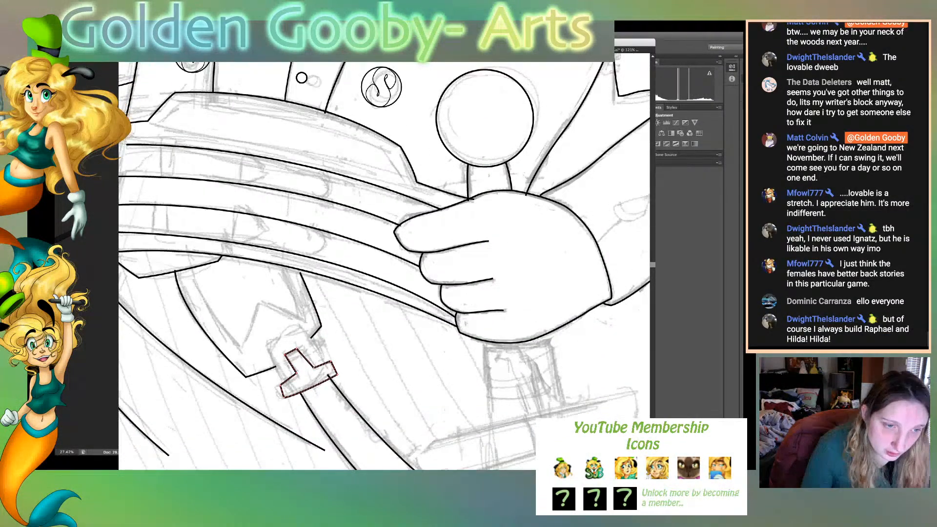
scroll(384, 266, down, 2)
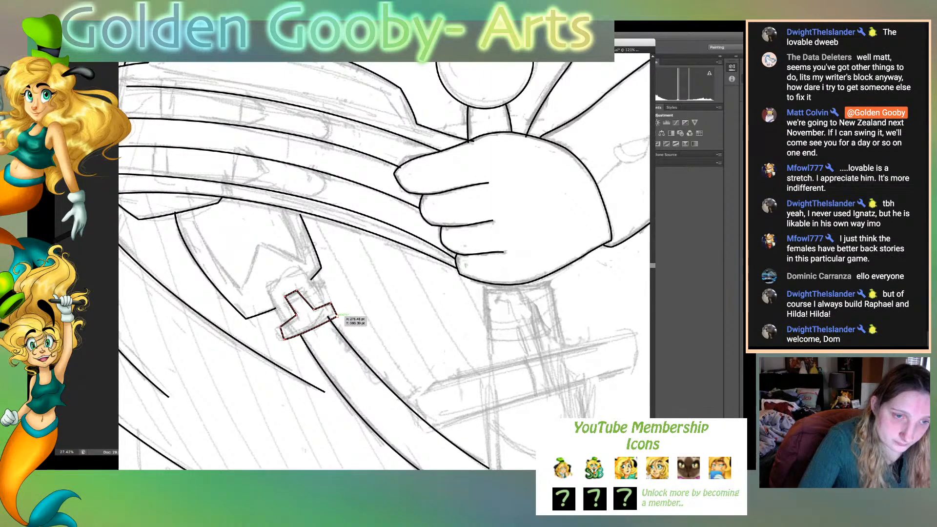
drag(338, 316, 336, 313)
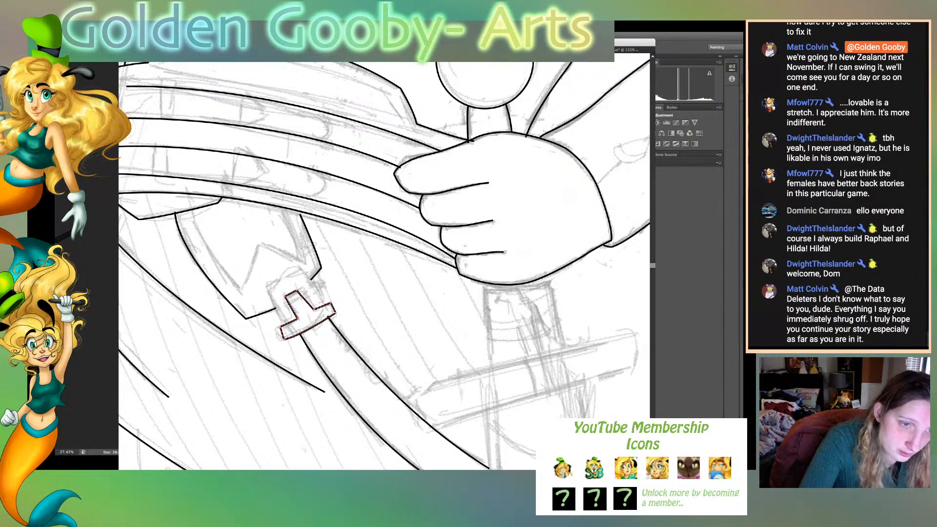
drag(290, 294, 288, 293)
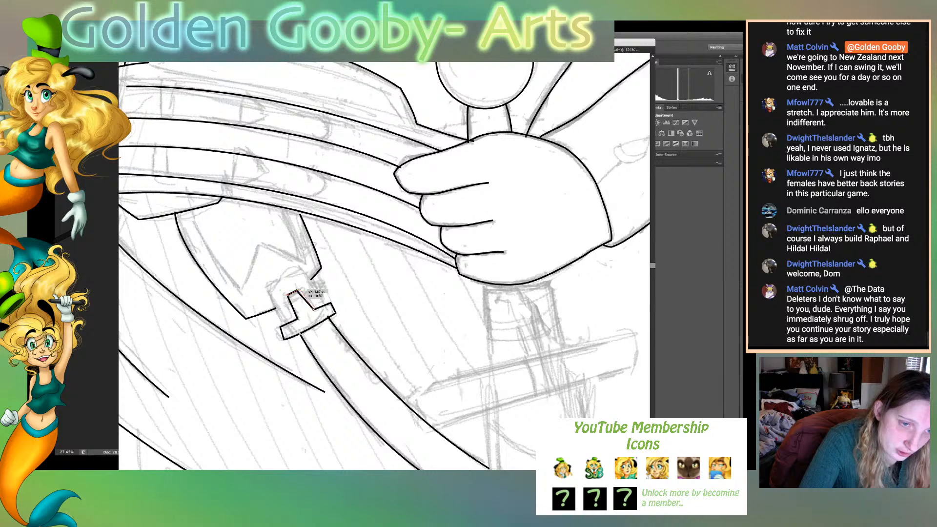
drag(314, 309, 318, 310)
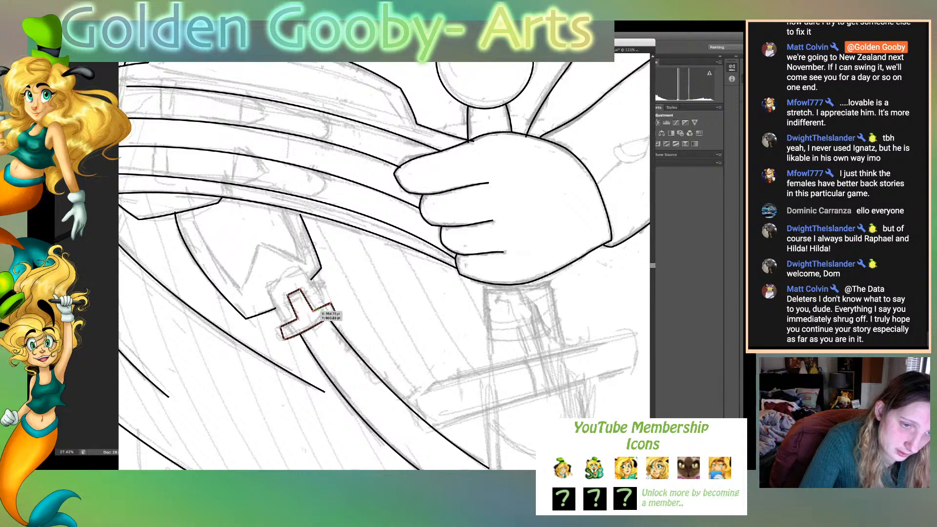
click(349, 326)
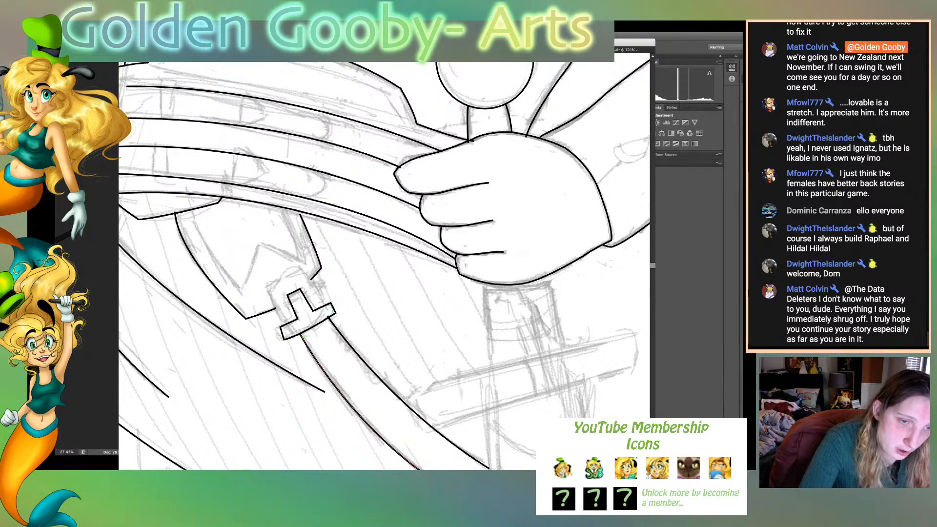
drag(301, 335, 299, 336)
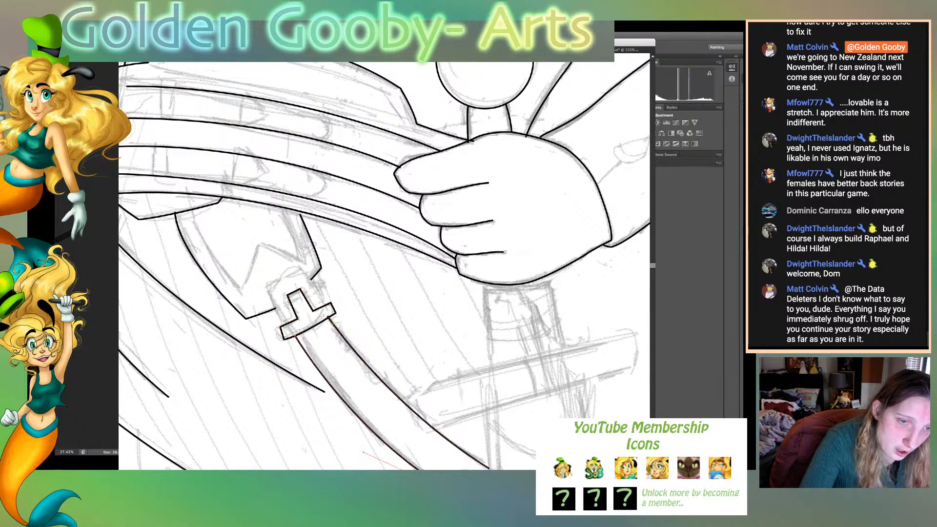
click(367, 333)
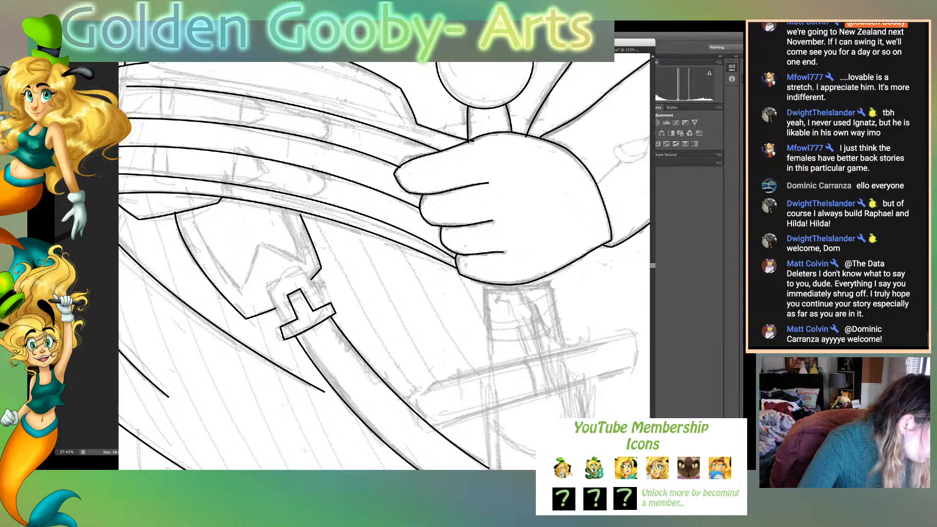
- Trace the buckle frame around the T-shaped piece's prong with the Pen tool and move its upper edge slightly outward
click(265, 289)
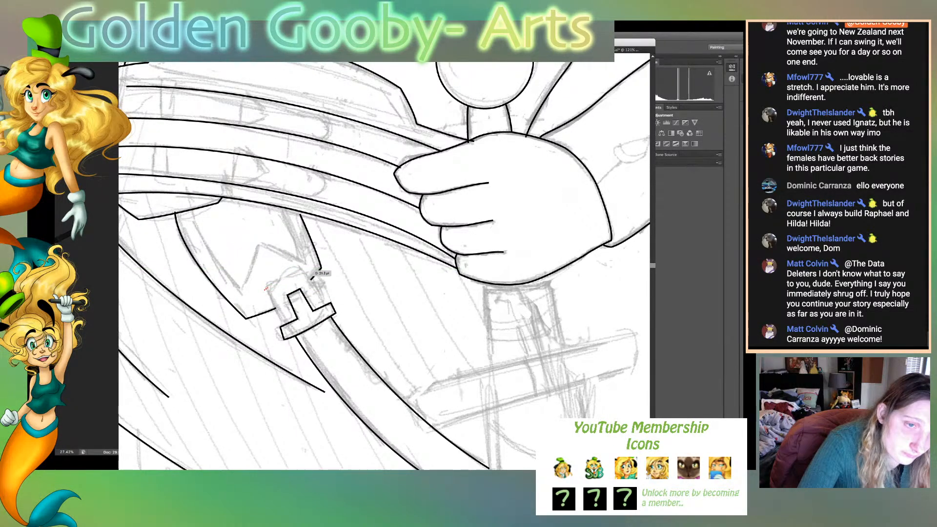
drag(307, 271, 316, 274)
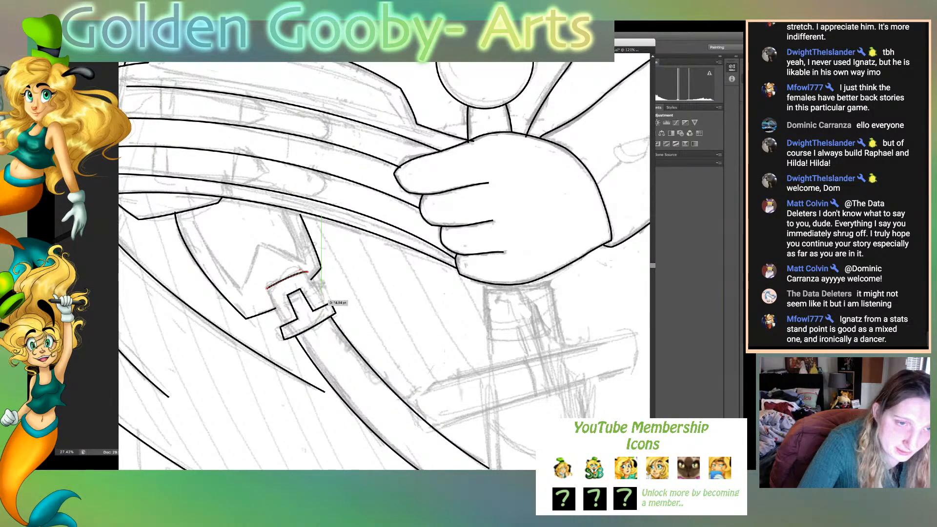
click(332, 310)
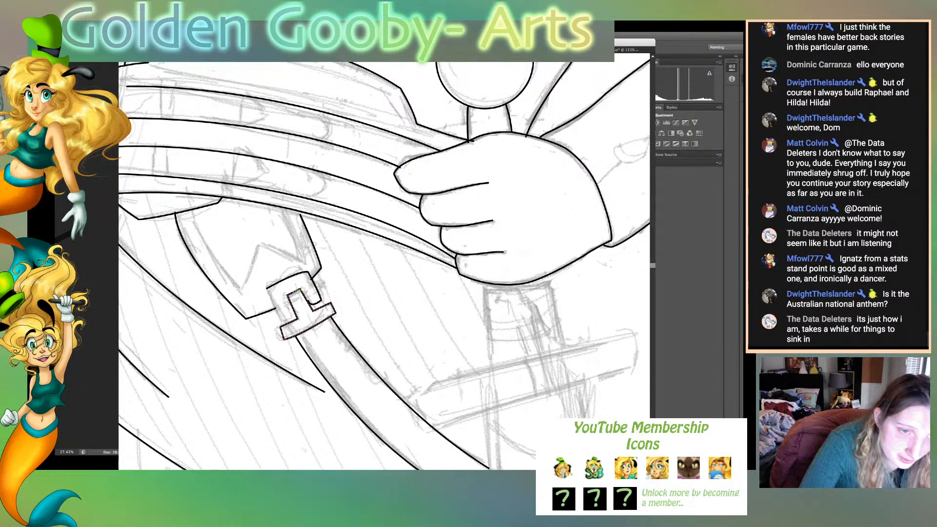
drag(311, 301, 309, 301)
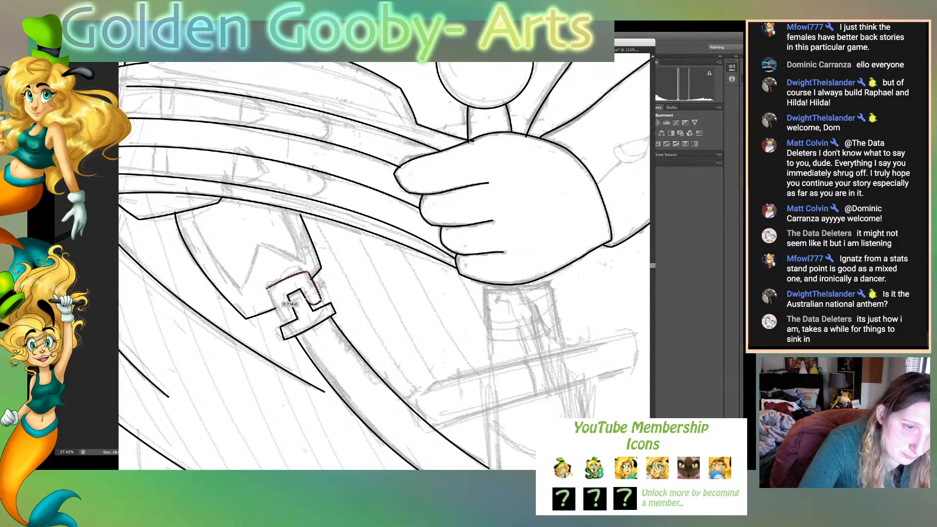
drag(287, 325, 293, 301)
click(282, 320)
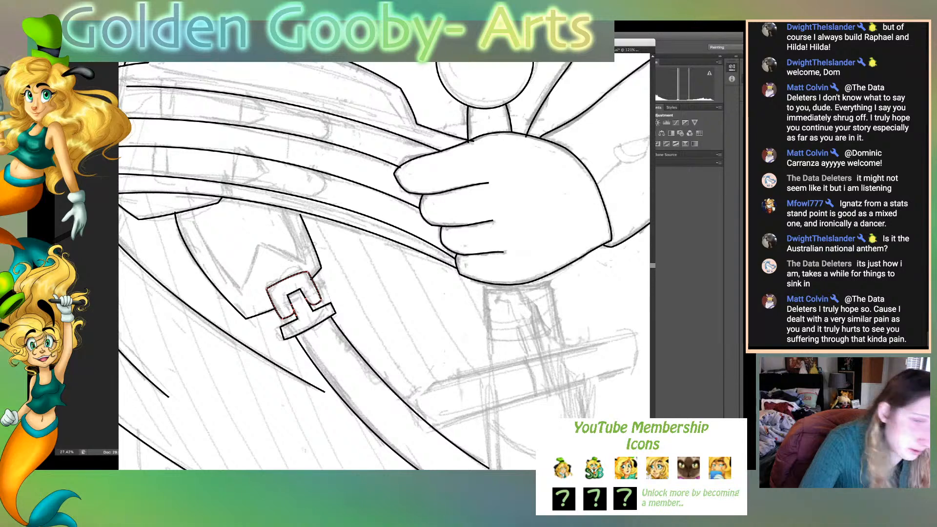
drag(266, 288, 307, 270)
click(341, 288)
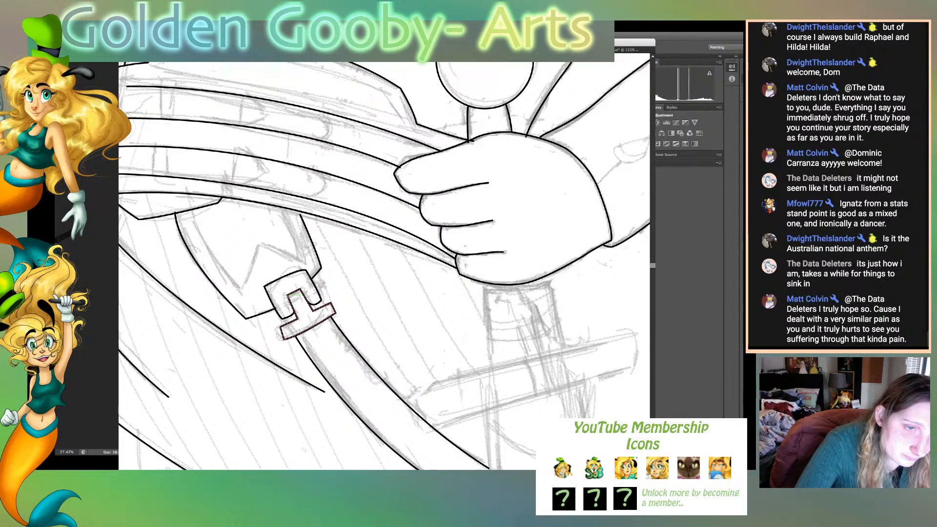
- Draw a small rounded arch line inside the buckle frame, curving over the tip of the T-shaped piece's prong
click(288, 294)
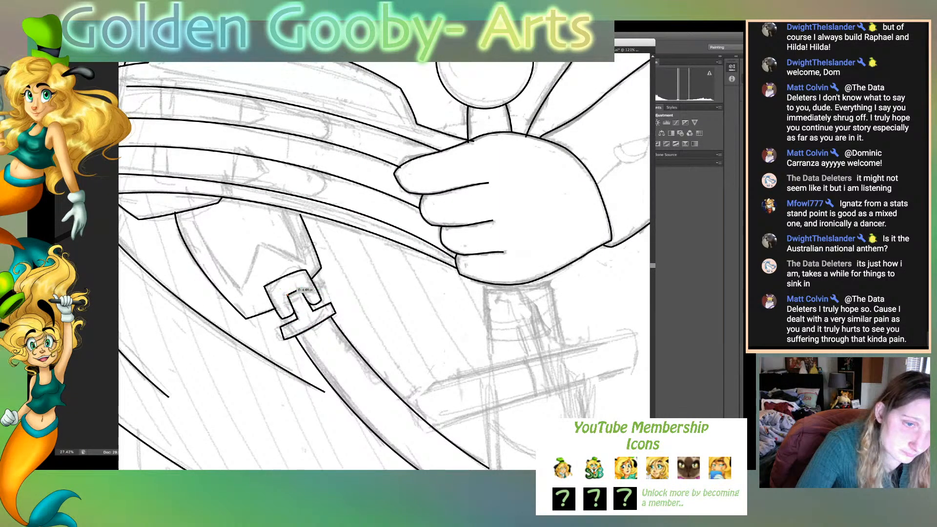
drag(290, 289, 294, 286)
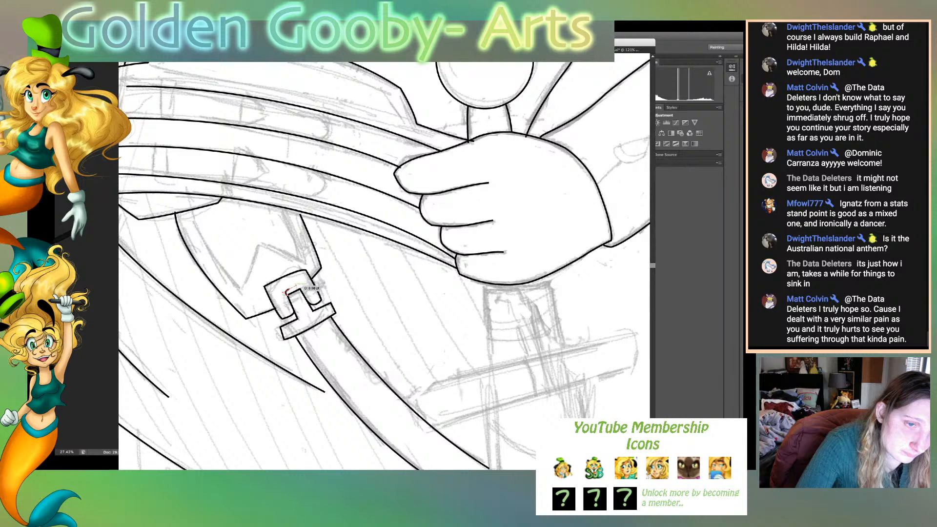
drag(301, 289, 304, 295)
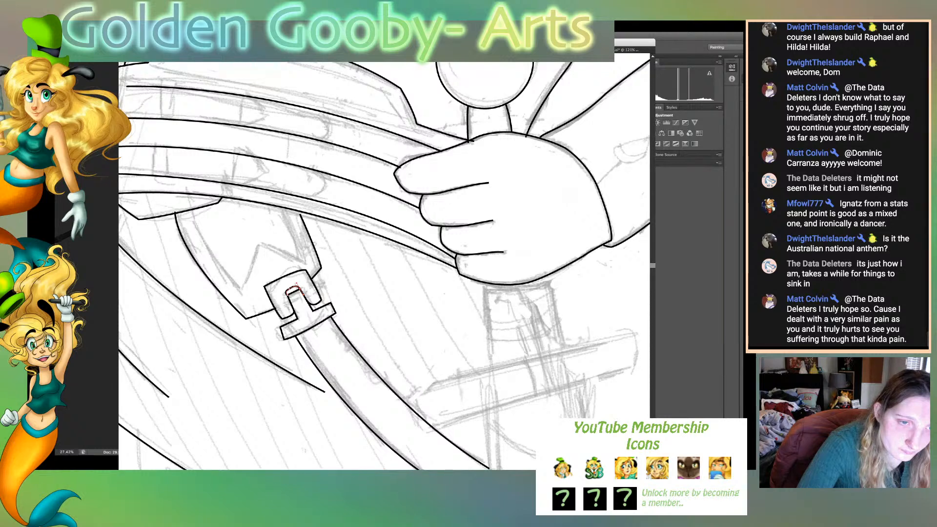
key(v)
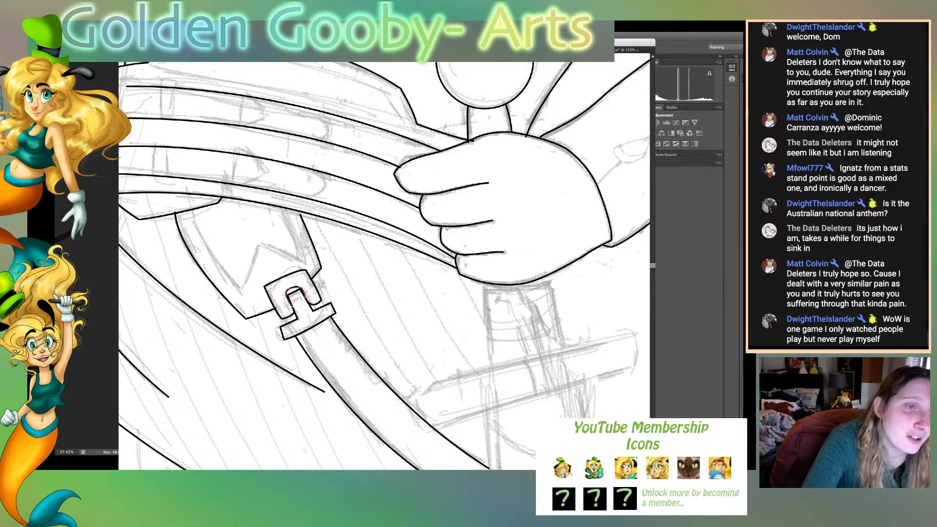
drag(304, 290, 296, 289)
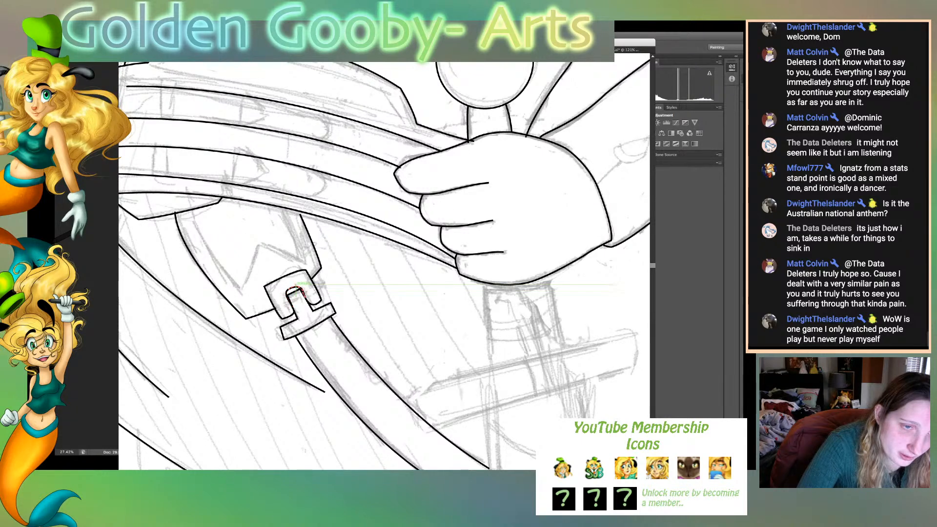
key(super+shift+a)
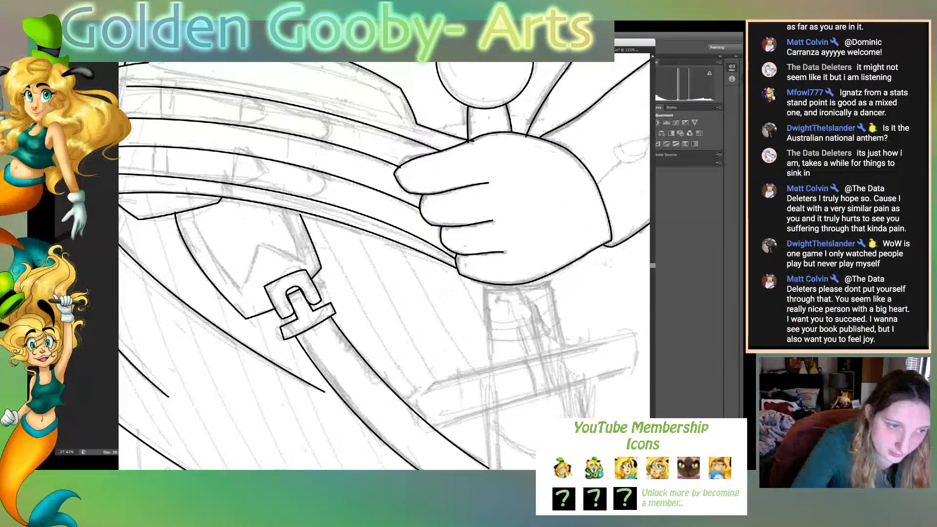
- Reshape the arch over the buckle prong so its curve follows the prong's tip and runs down its right side
key(super+equal)
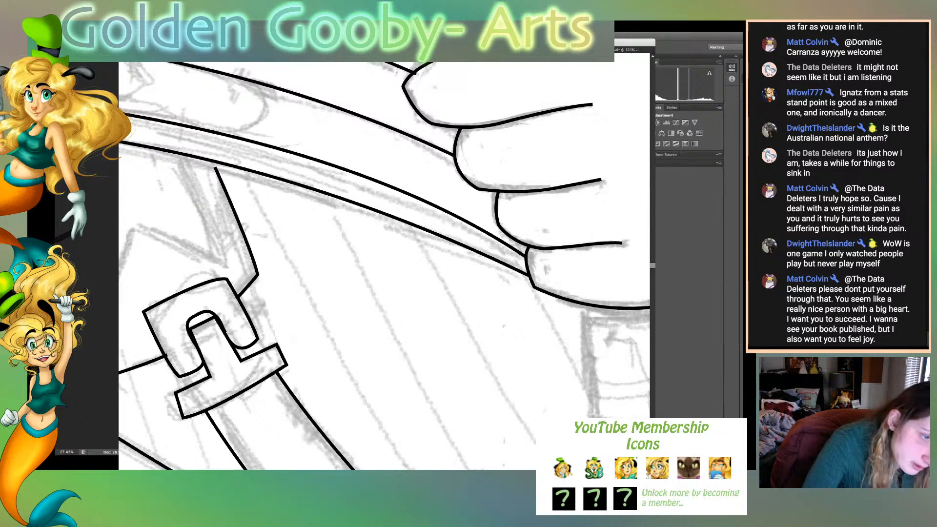
mouse_move(198, 314)
mouse_down()
mouse_move(202, 321)
mouse_move(181, 324)
mouse_move(212, 313)
mouse_up()
key(super+shift+a)
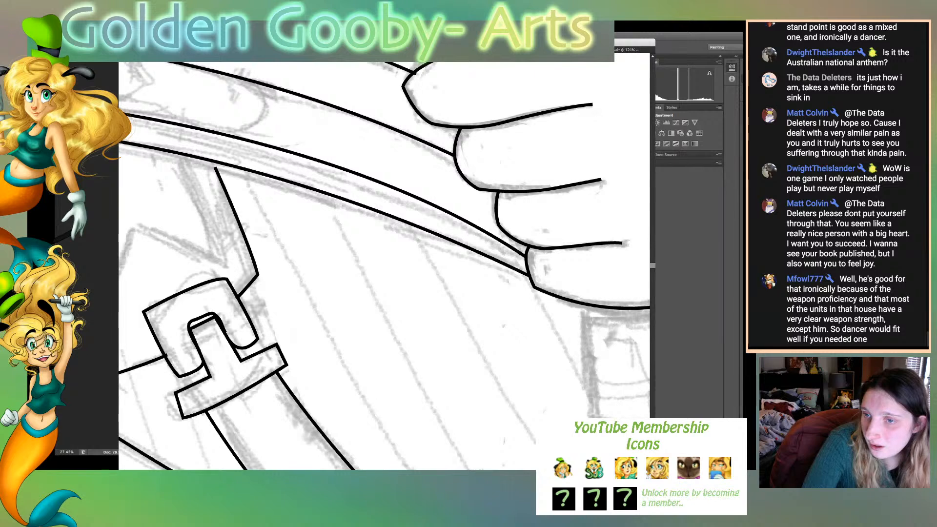
click(205, 322)
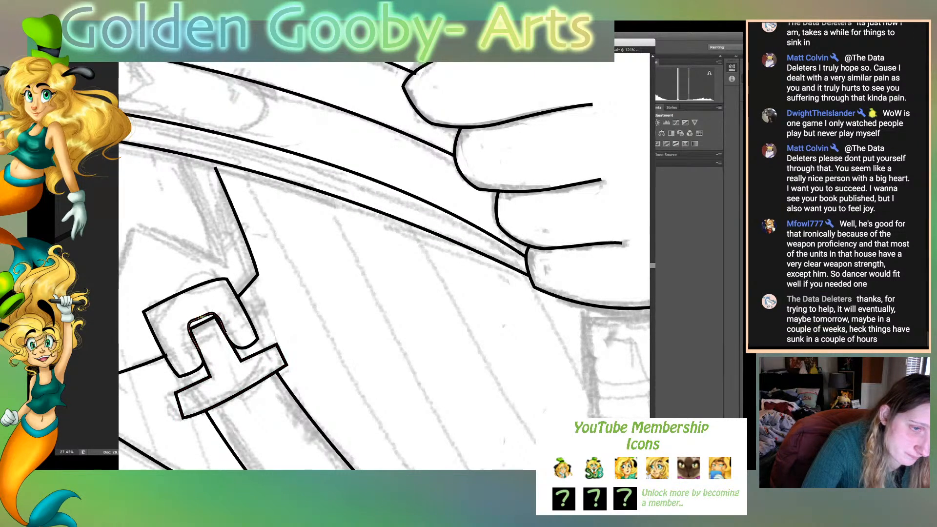
click(208, 315)
drag(215, 315, 223, 318)
click(207, 314)
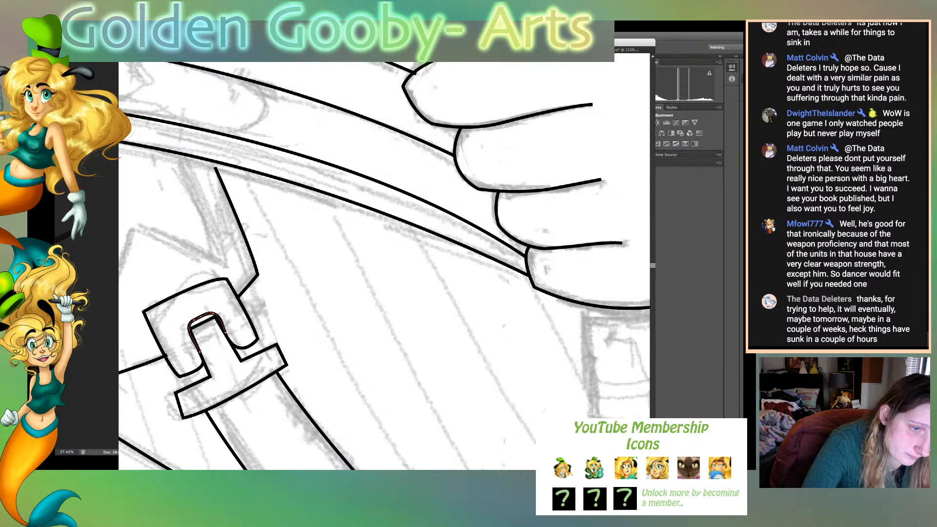
drag(225, 333, 226, 334)
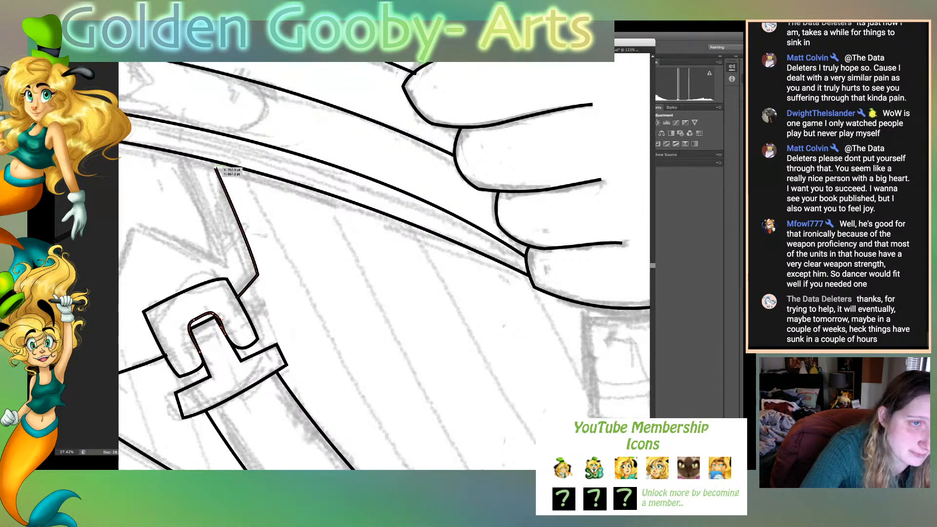
- Extend the belt flap's right edge up to the sash line and adjust the buckle frame's upper-right and lower-right corners
drag(216, 168, 212, 162)
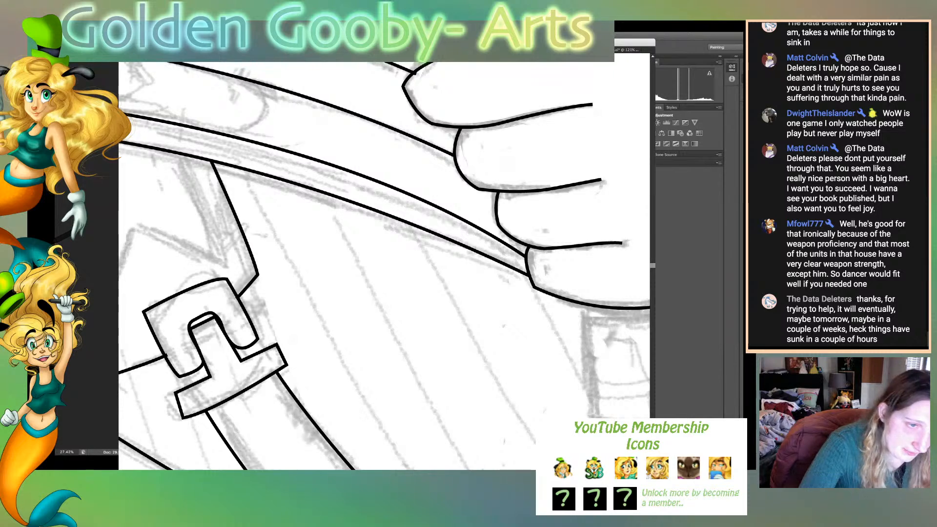
drag(227, 279, 226, 275)
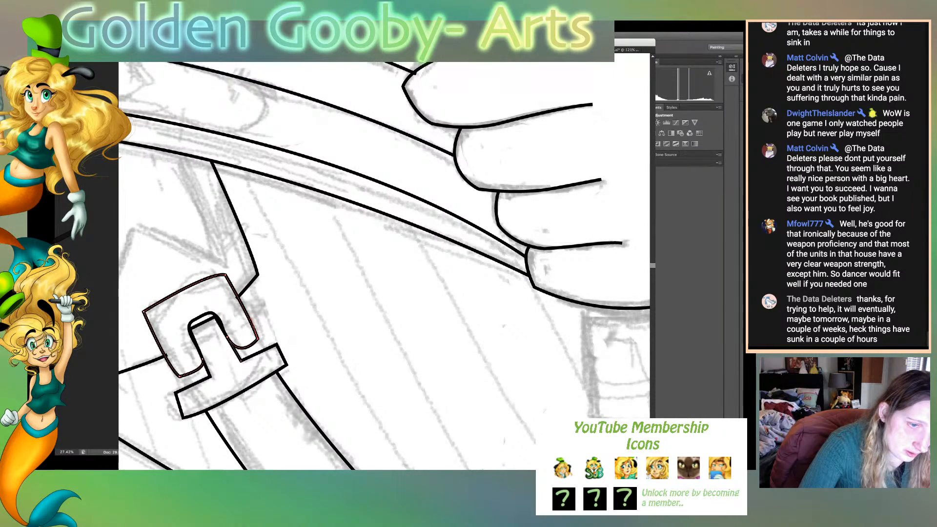
drag(257, 338, 256, 340)
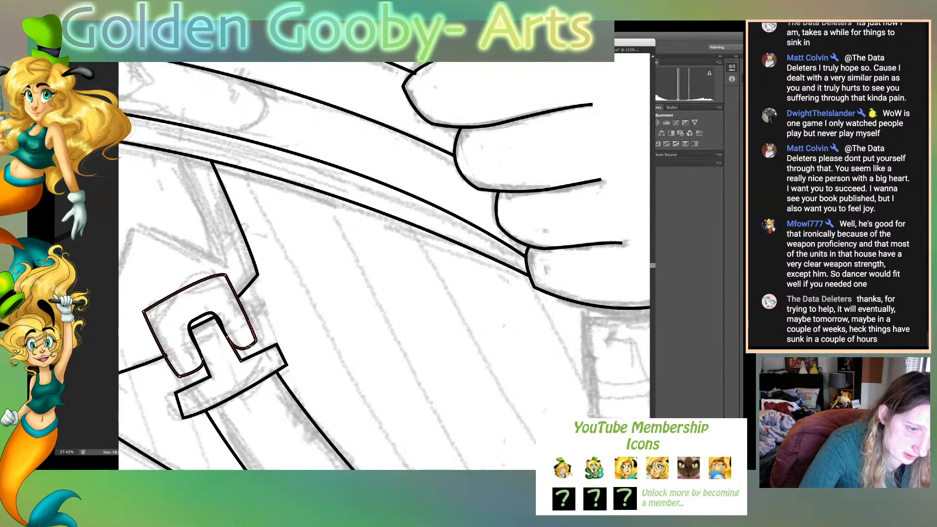
drag(241, 361, 237, 362)
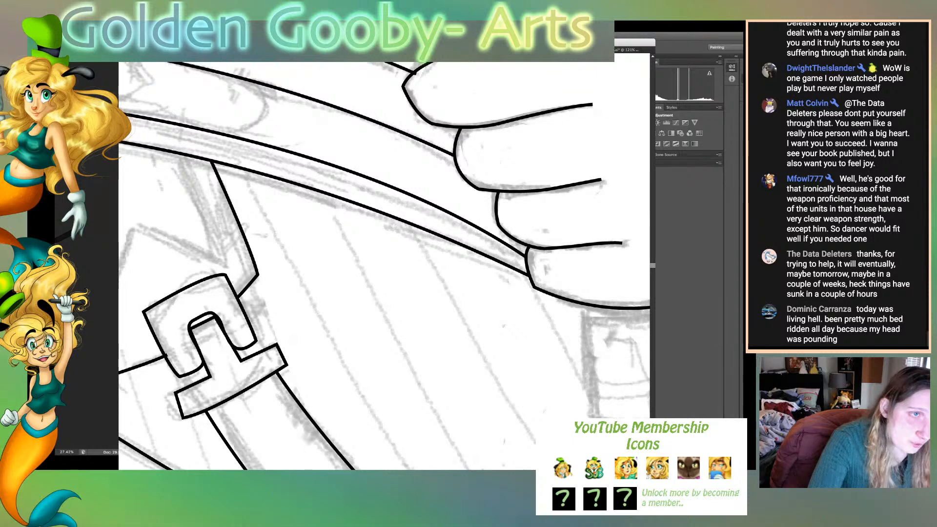
- Reshape the T-shaped buckle piece by raising its lower edge and adjusting the right corners of its crossbar
click(243, 392)
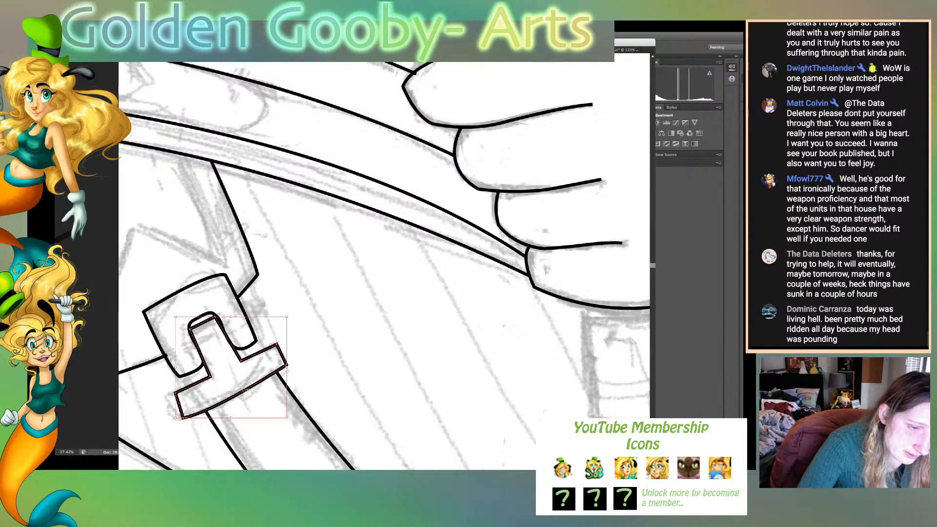
drag(231, 418, 231, 412)
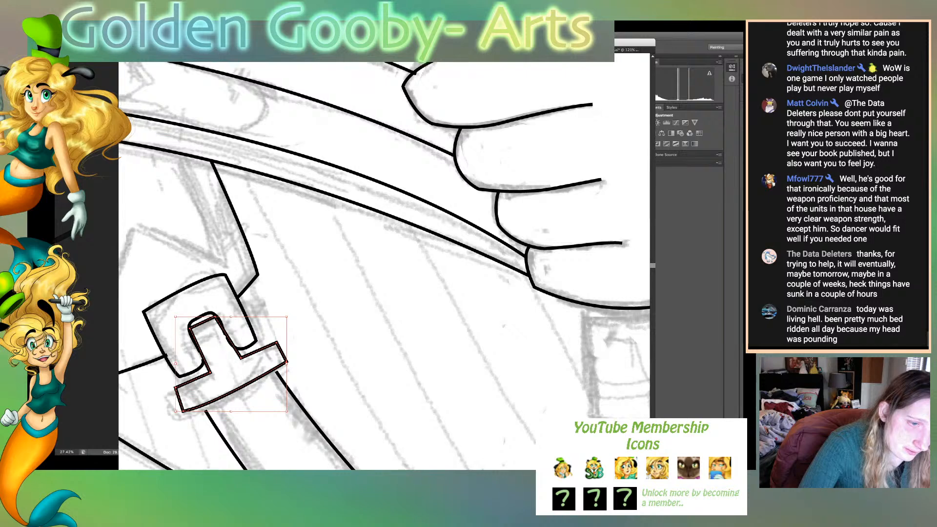
drag(290, 314, 291, 316)
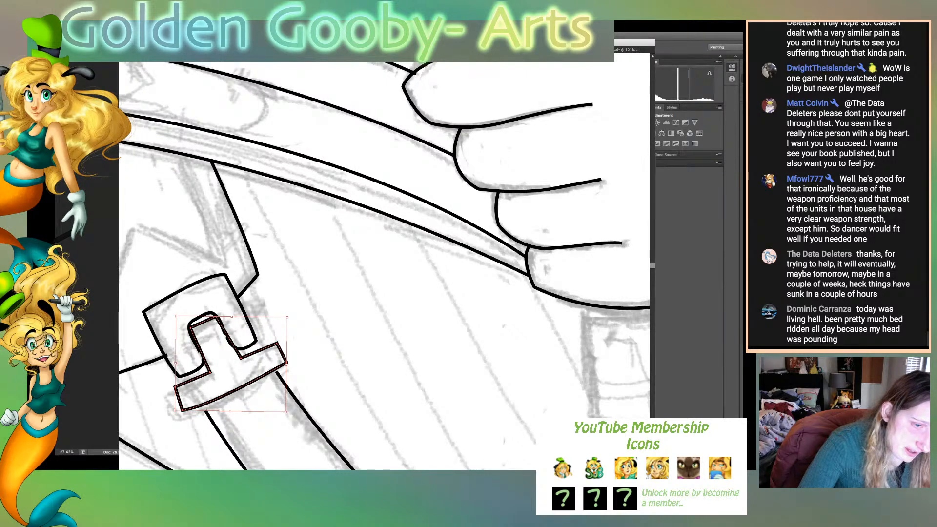
drag(242, 357, 243, 360)
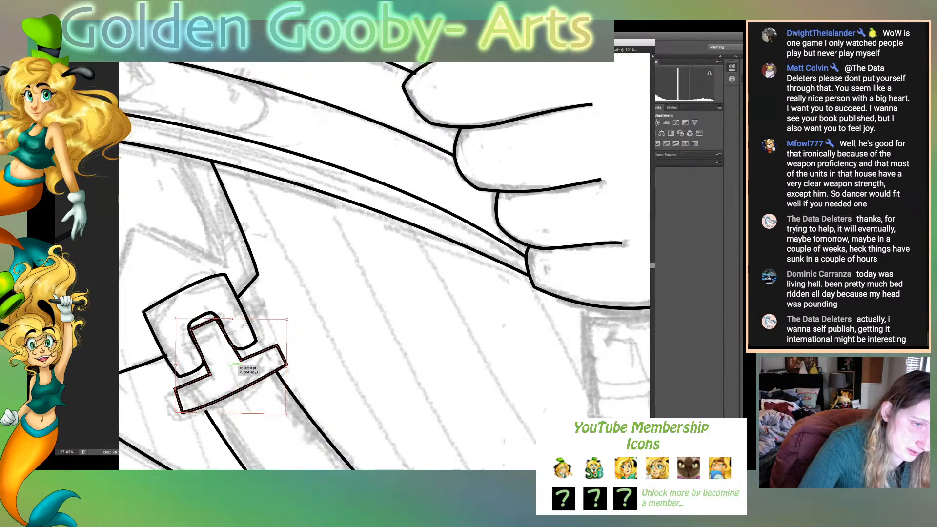
click(312, 344)
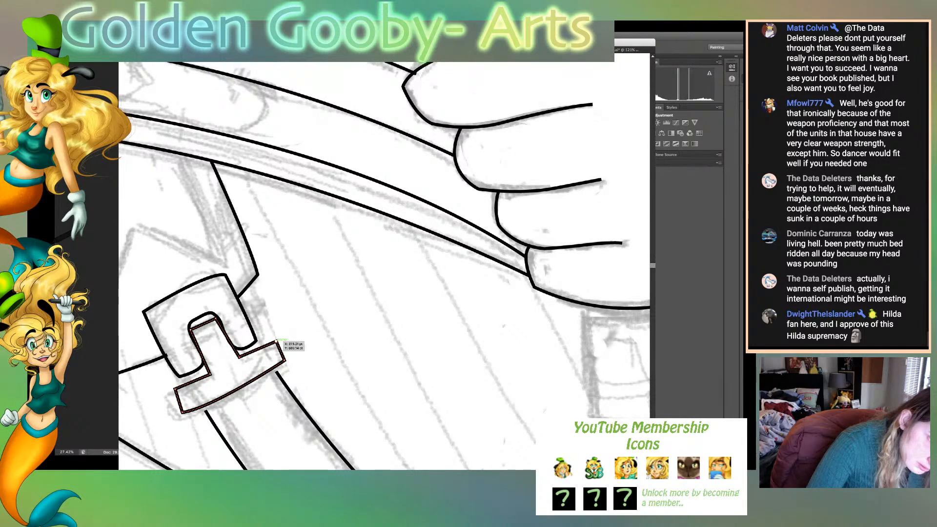
drag(277, 341, 274, 337)
- Extend the upper ends of both strap edge lines to meet the lower edge of the T-shaped buckle piece
drag(210, 374, 197, 408)
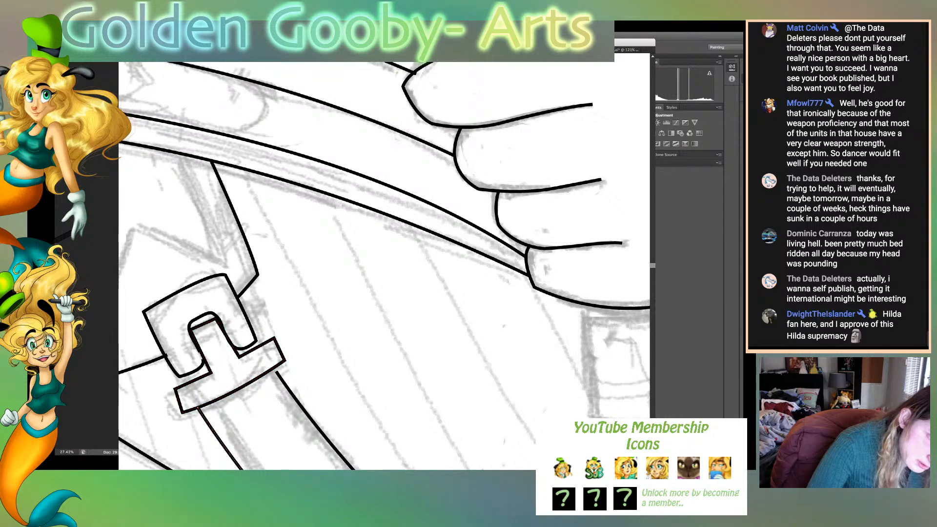
drag(277, 371, 276, 366)
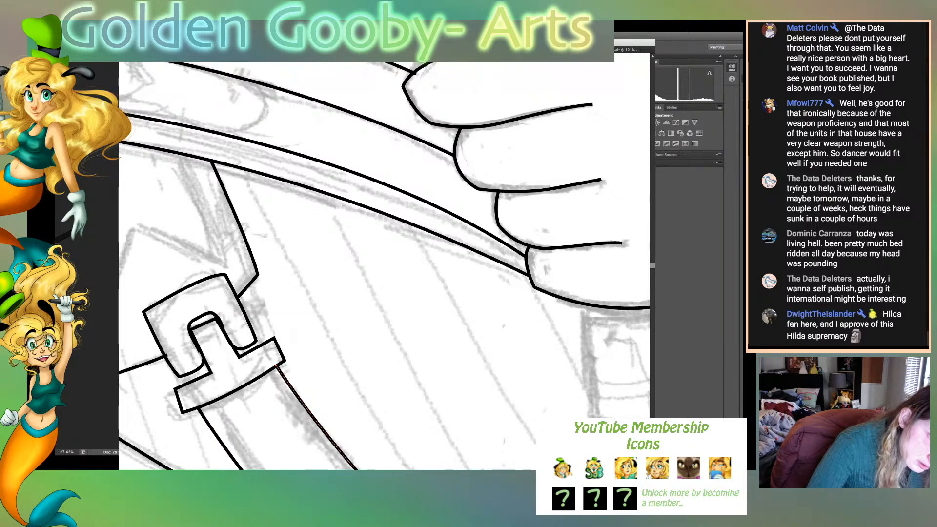
key(super+shift+a)
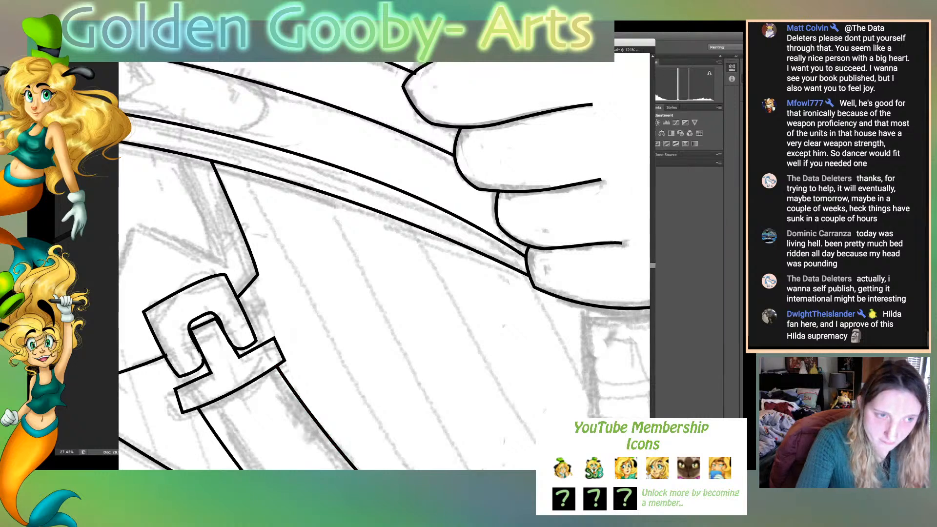
- Review the full character line art, then examine the sash, belt flap and buckle area up close
key(super+0)
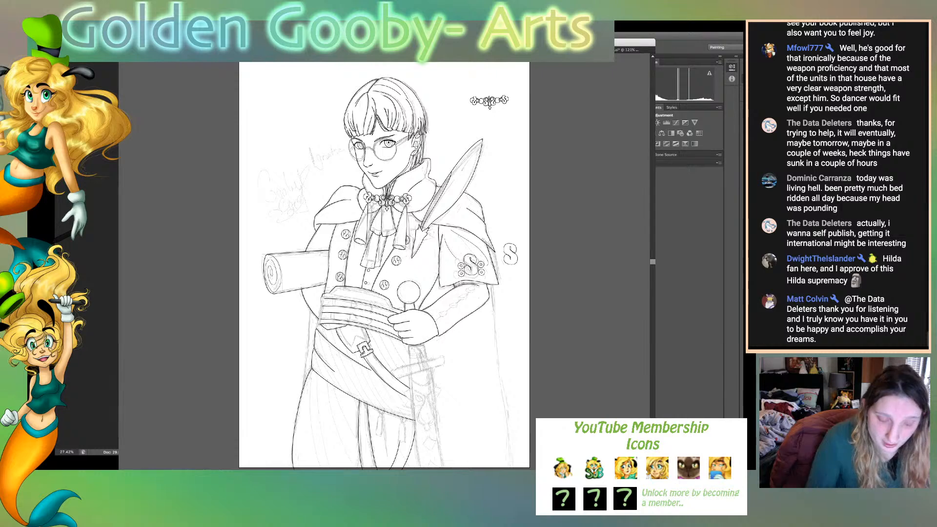
key(super+plus)
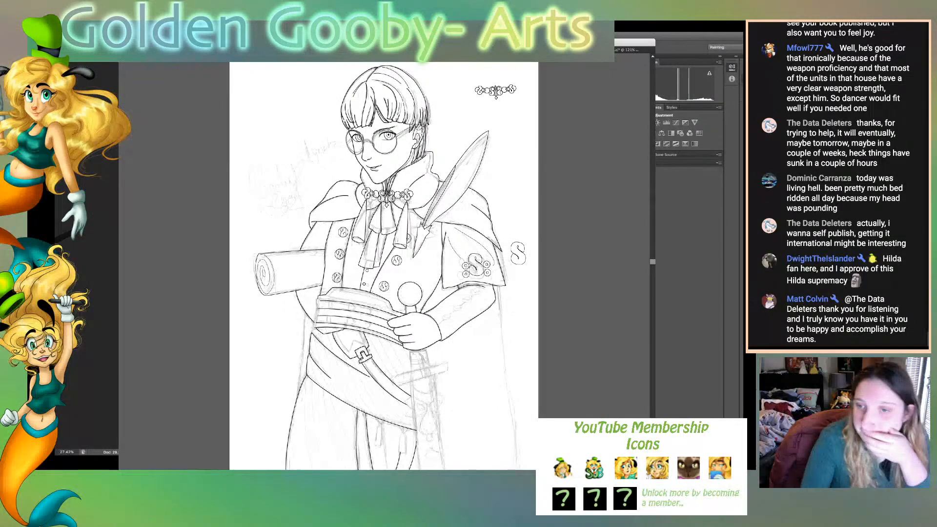
key(super+plus)
key(super+plus)
key(super+plus)
key(super+plus)
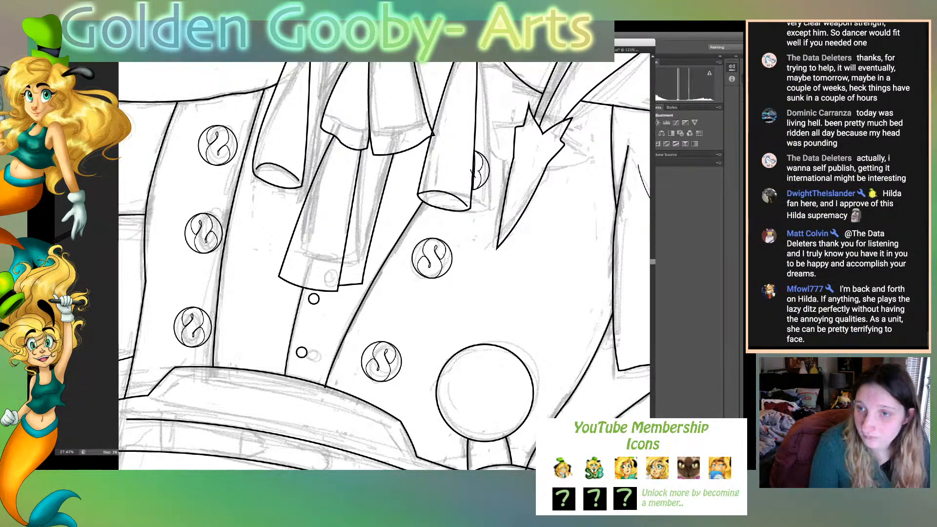
scroll(383, 266, down, 3)
scroll(383, 266, down, 5)
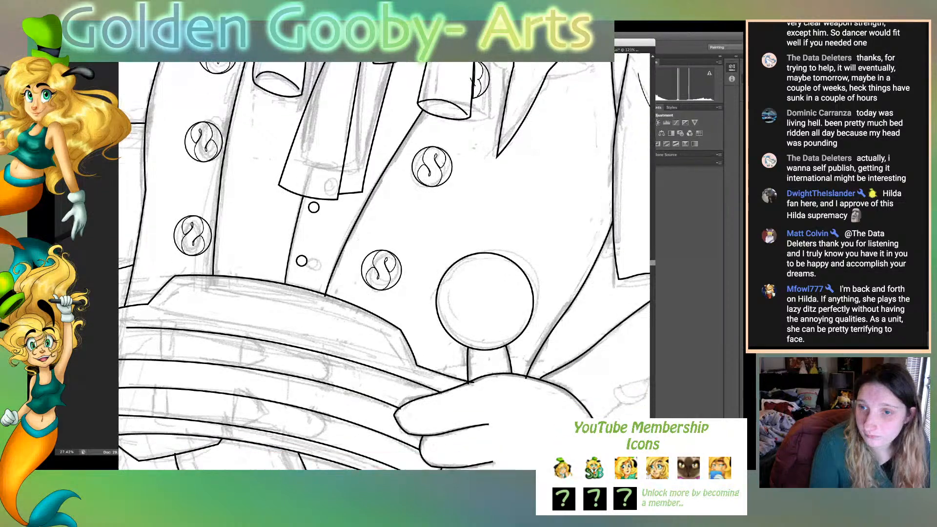
scroll(384, 266, down, 5)
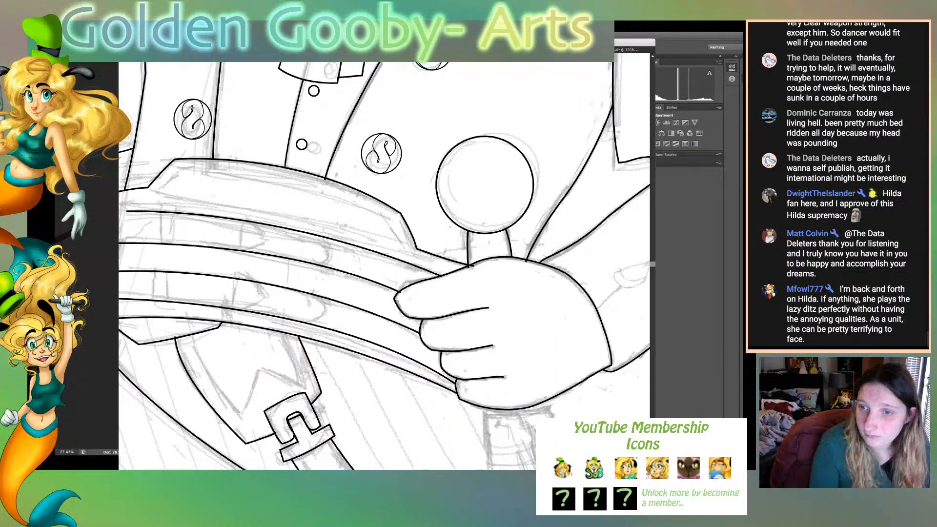
scroll(384, 266, down, 1)
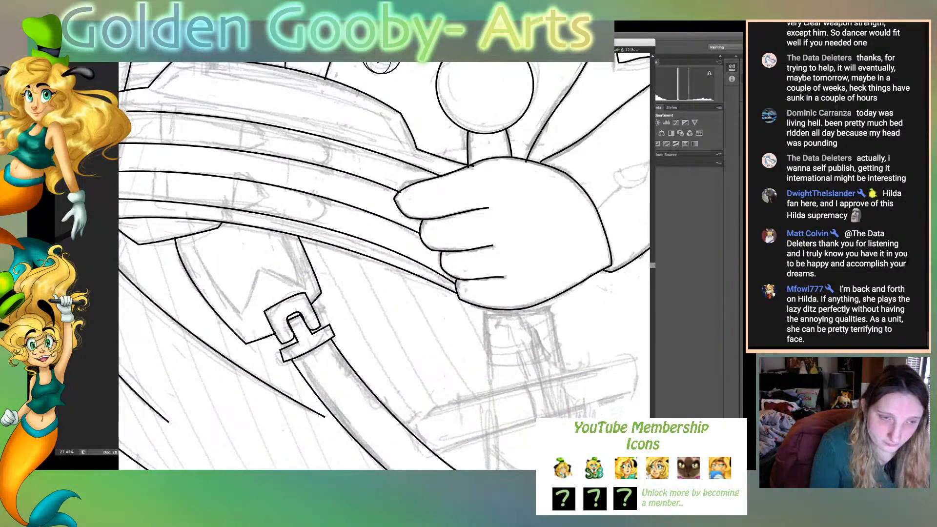
scroll(383, 266, left, 2)
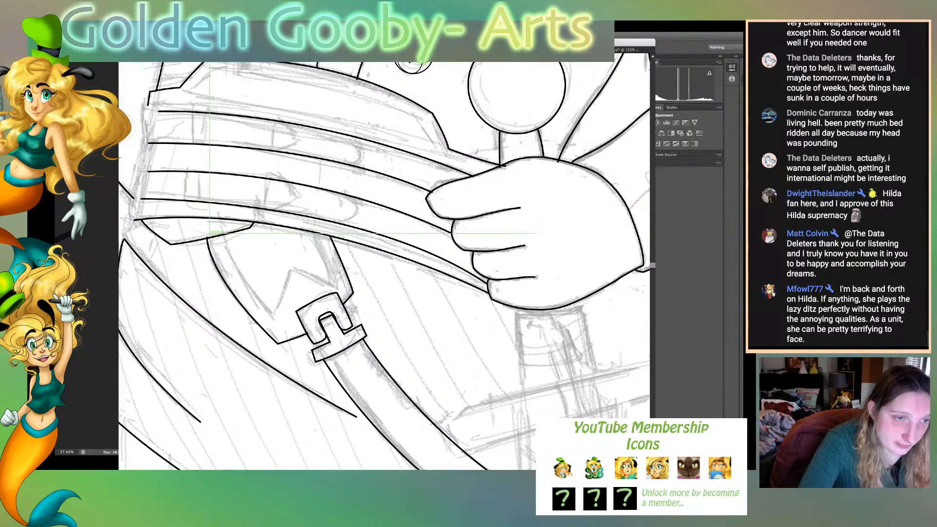
- Trace the belt flap's inner trim line from the sash down to a point, around the V-shaped notch and back up to the sash
click(223, 235)
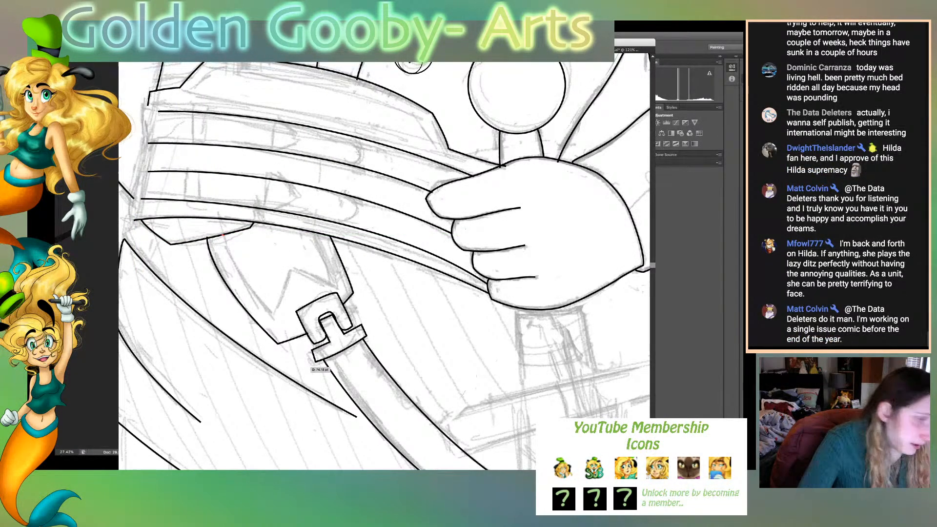
drag(276, 325, 299, 347)
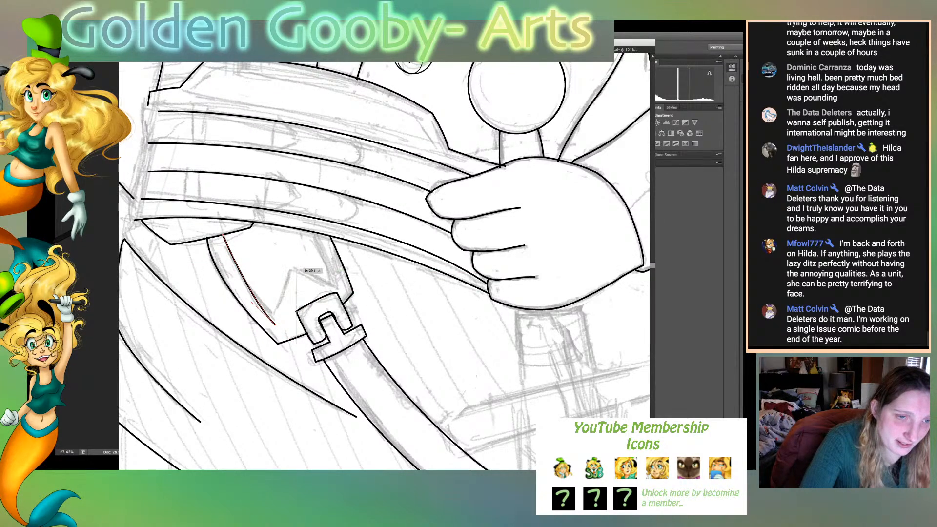
click(291, 267)
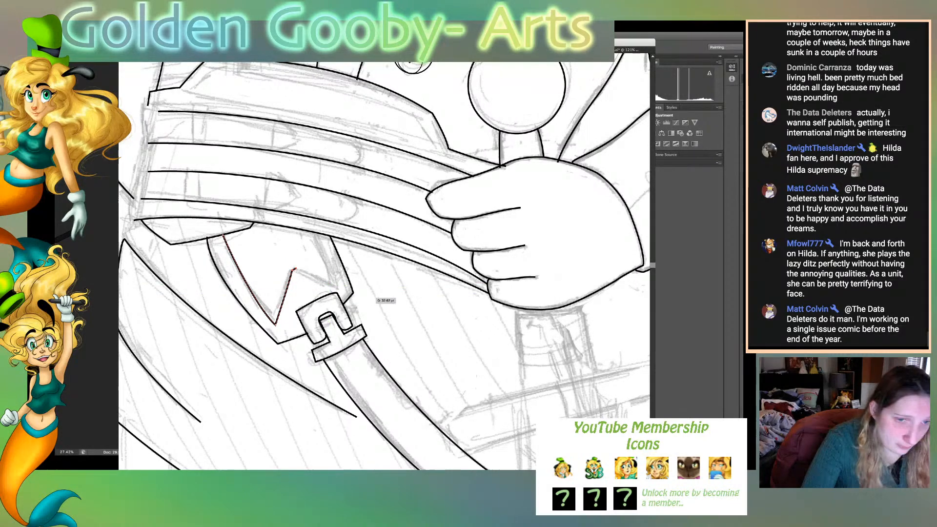
drag(339, 288, 349, 291)
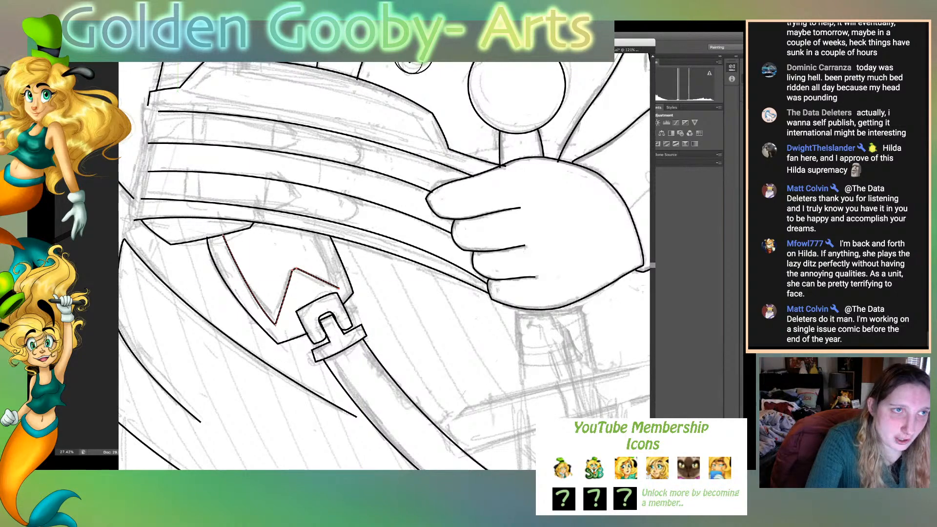
key(super+z)
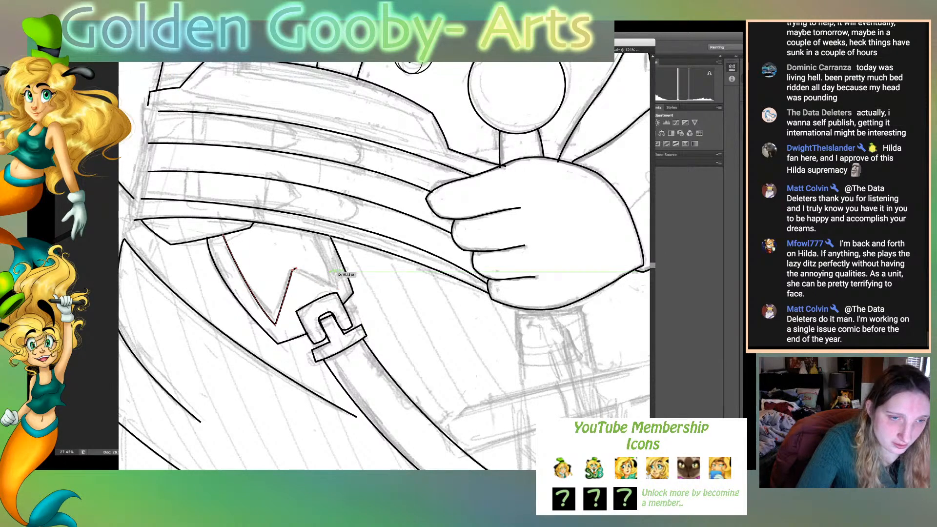
drag(339, 290, 350, 295)
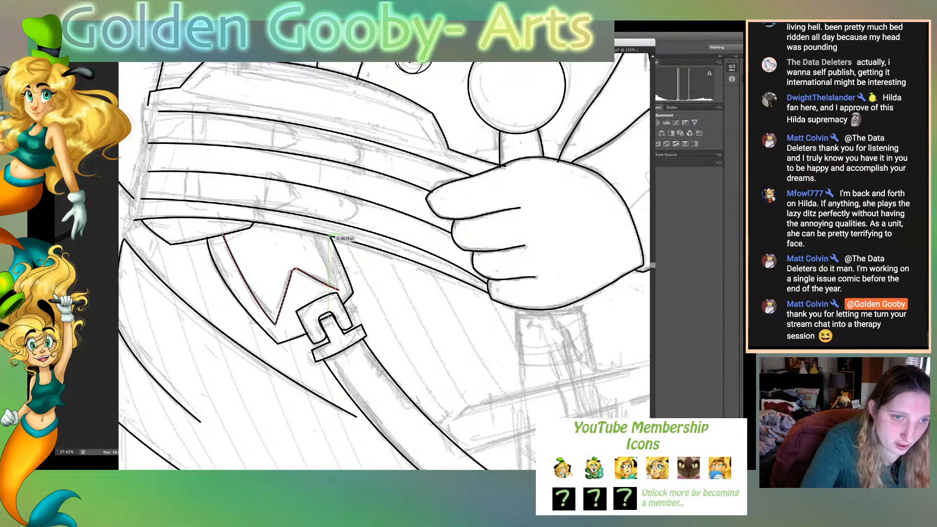
drag(321, 234, 311, 215)
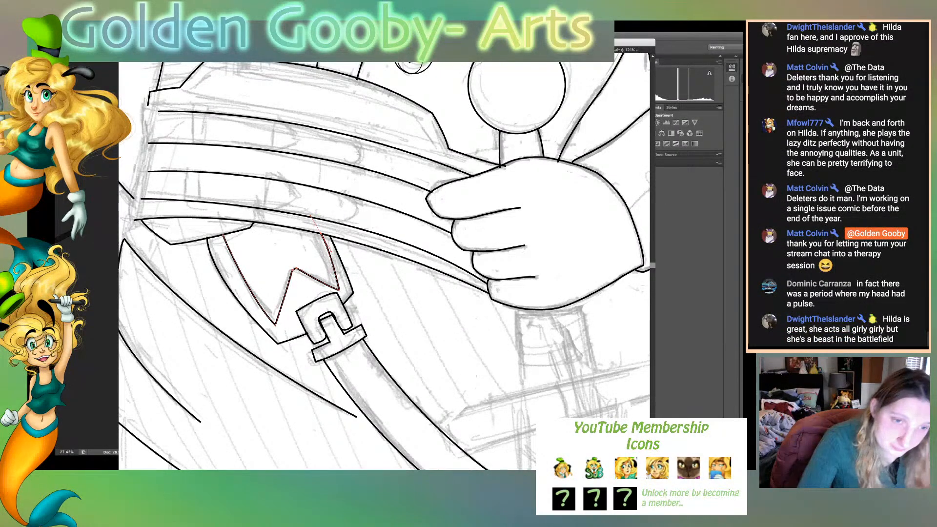
- Move the belt flap's right corner slightly outward and adjust the stroke of the inner trim line
mouse_move(353, 293)
mouse_down()
mouse_move(360, 302)
mouse_move(346, 312)
mouse_move(356, 297)
mouse_up()
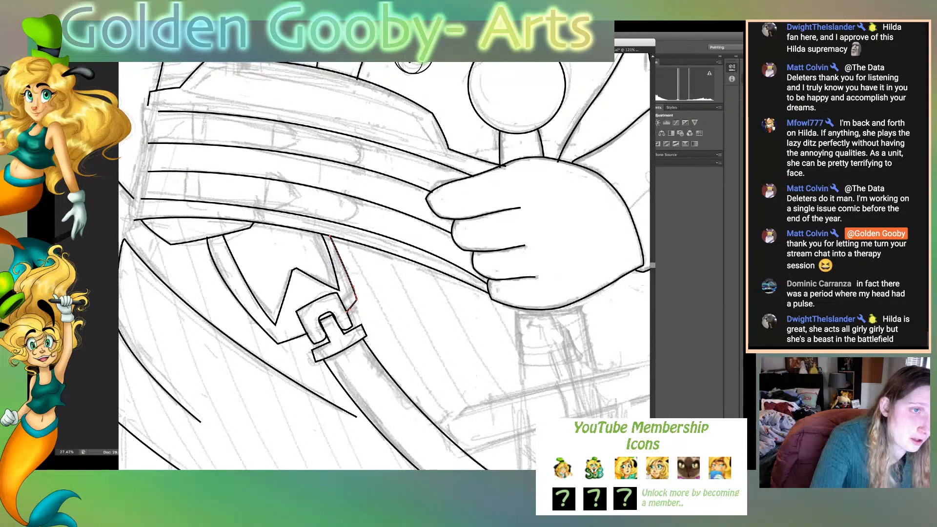
key(v)
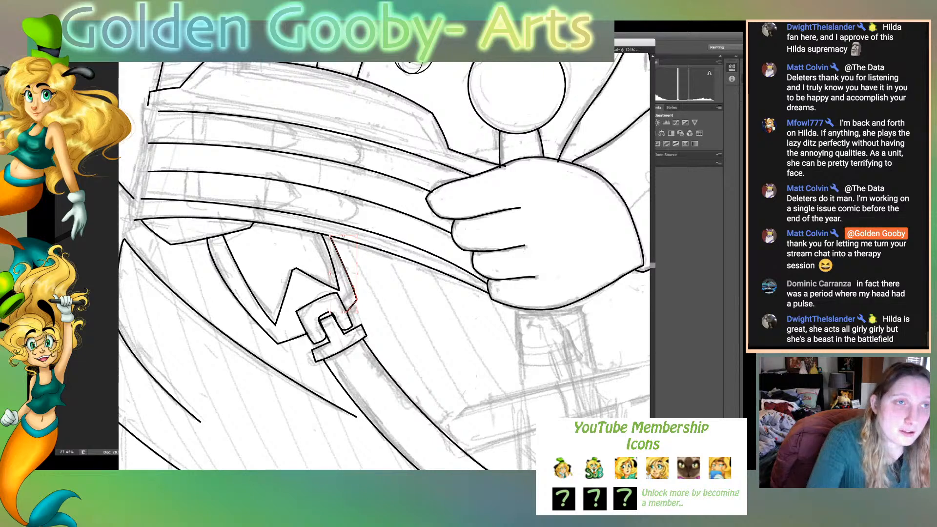
click(295, 269)
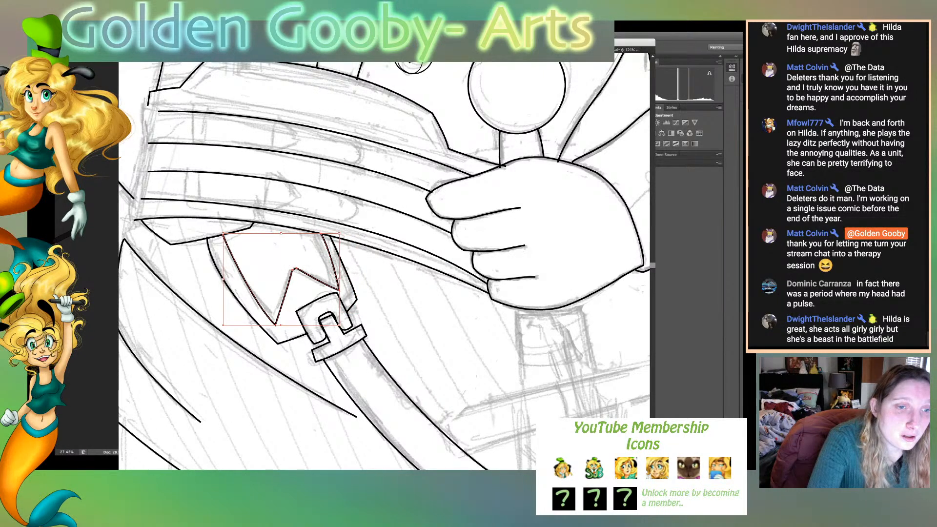
click(222, 45)
click(222, 75)
click(390, 288)
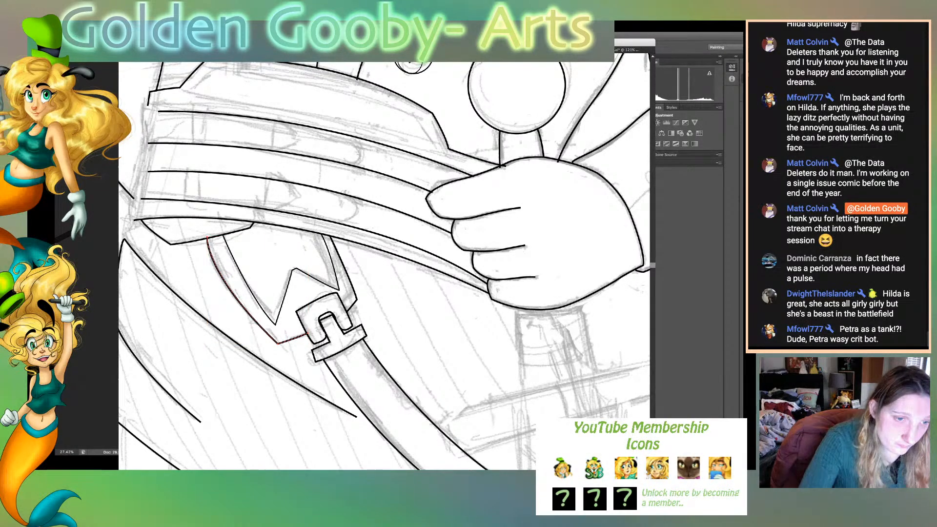
- Move the belt flap's lower-left tip slightly outward and adjust the curve of its left edge
click(279, 343)
drag(279, 344, 275, 345)
drag(201, 276, 208, 272)
click(259, 281)
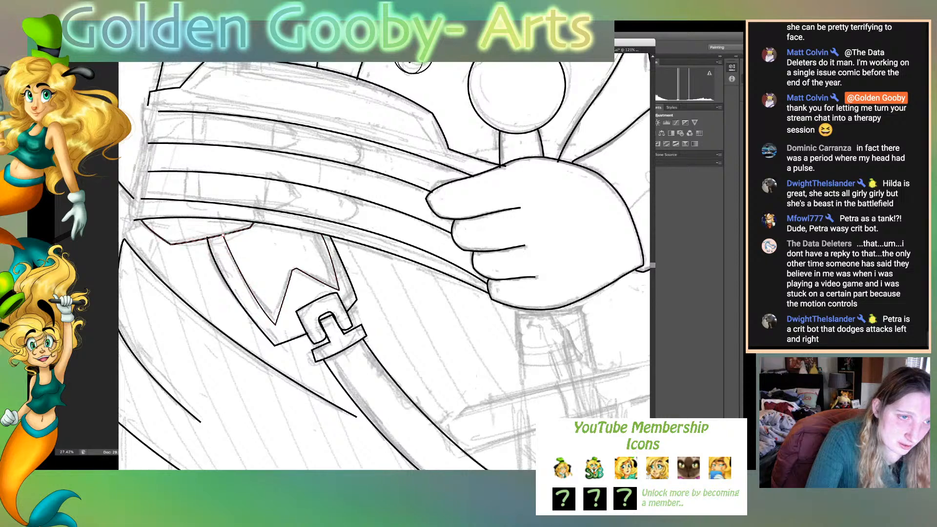
- Nudge the inner trim line's upper-left end and lower tip inward, and shift the flap's right corner slightly outward
drag(223, 235, 226, 234)
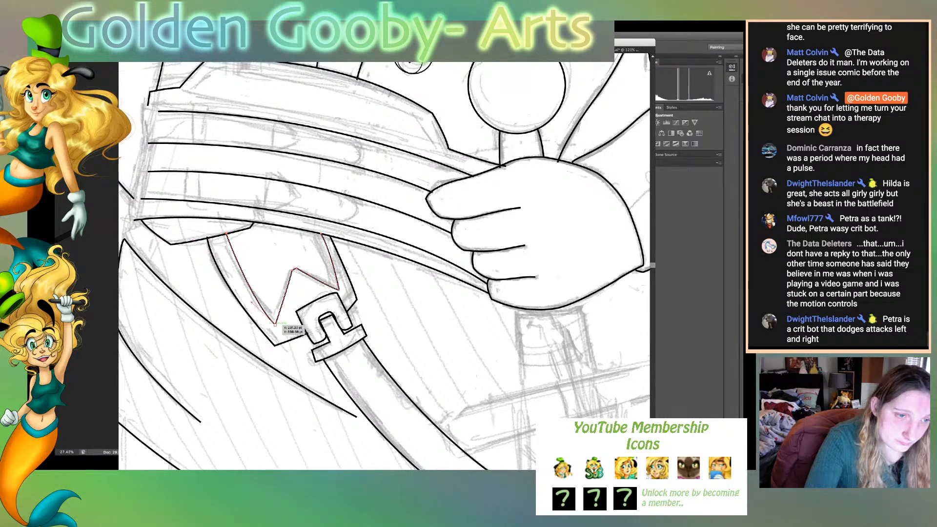
drag(275, 325, 275, 345)
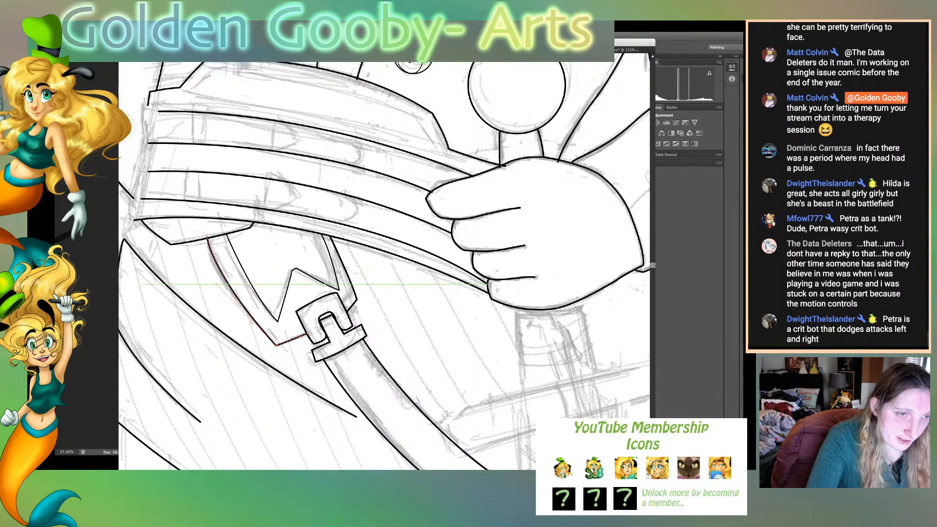
click(339, 270)
drag(356, 299, 356, 302)
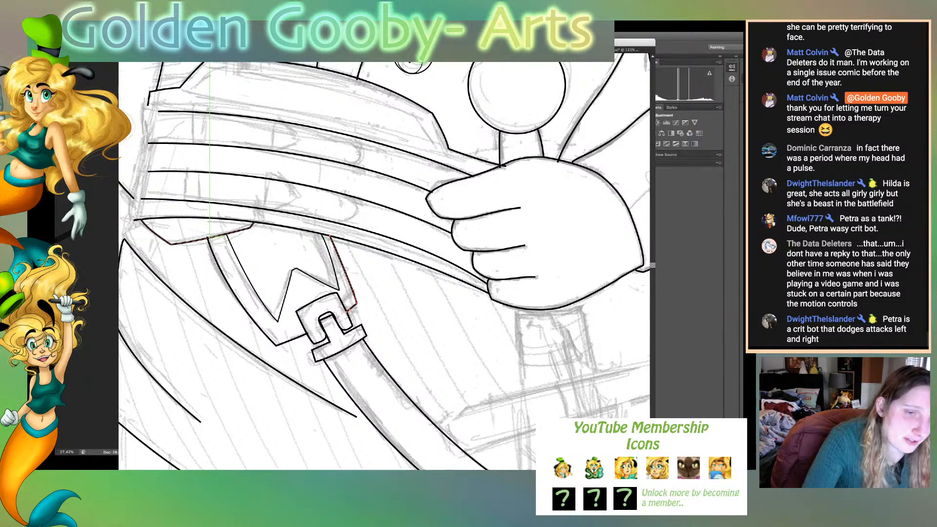
- Redraw the belt flap's left edge as a curve from the sash to the lower tip and on to the buckle frame
click(208, 237)
drag(276, 345, 317, 376)
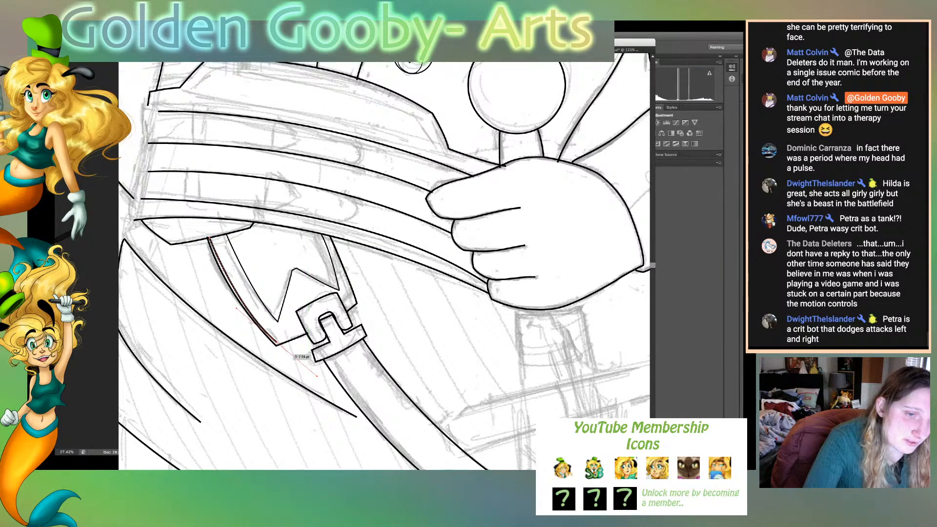
click(277, 343)
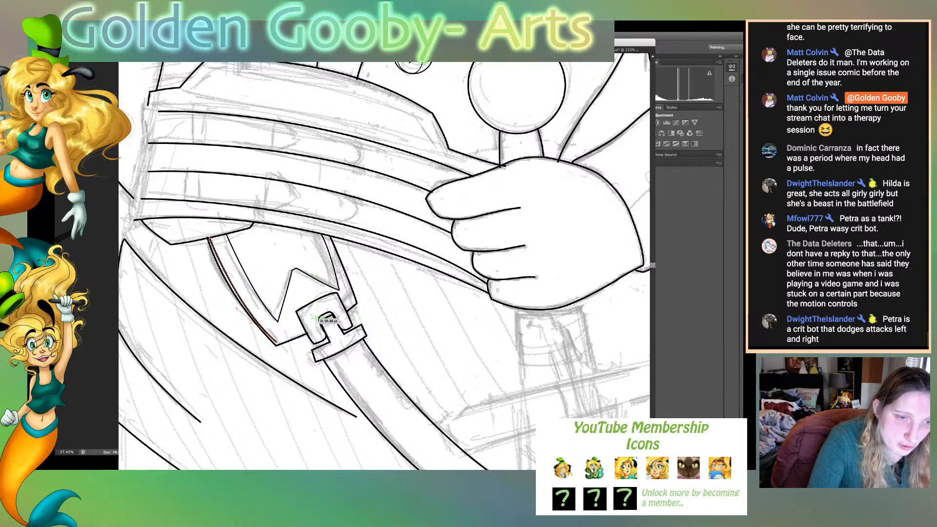
click(307, 331)
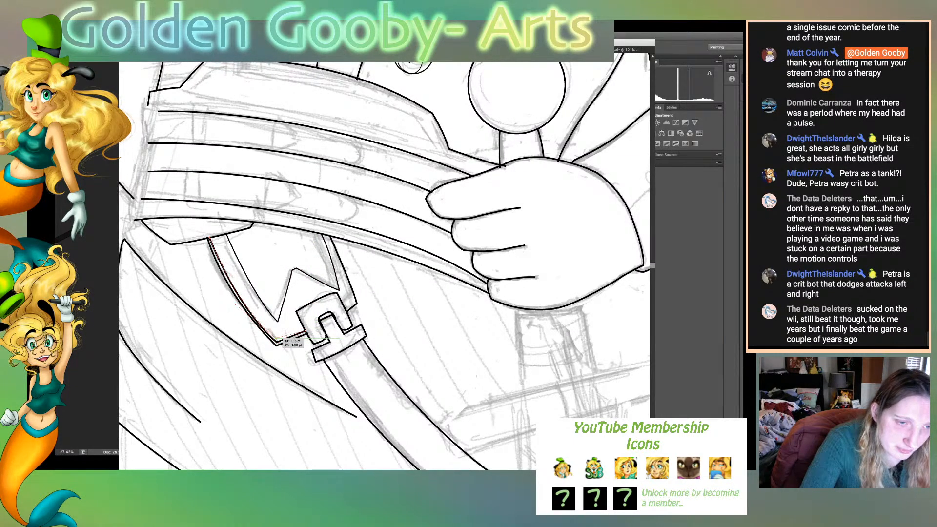
key(super+shift+a)
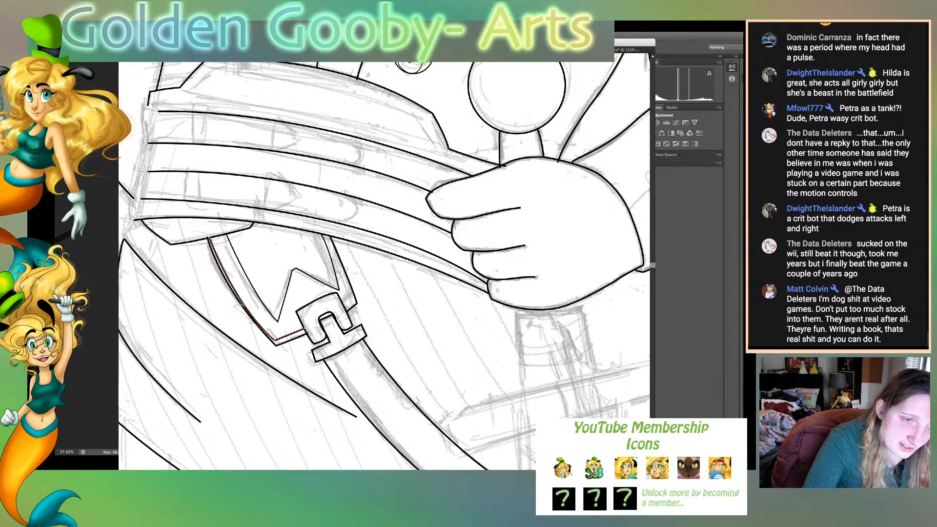
click(236, 306)
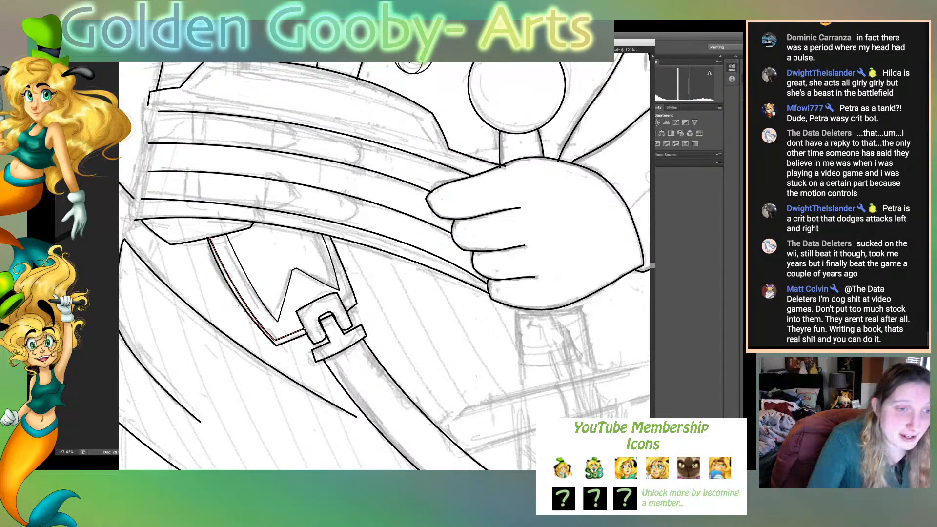
- Redraw the belt flap's right edge as a curve from its lower-right corner up to the waist sash
key(v)
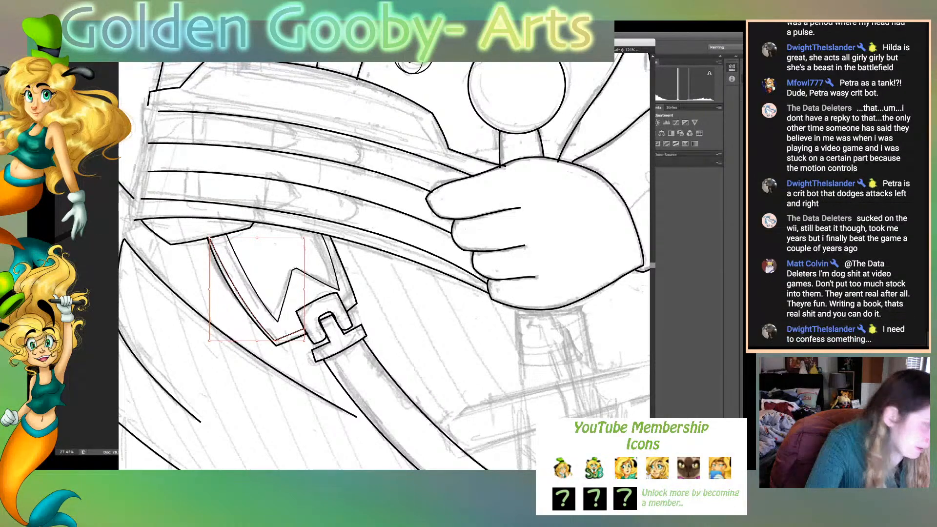
key(p)
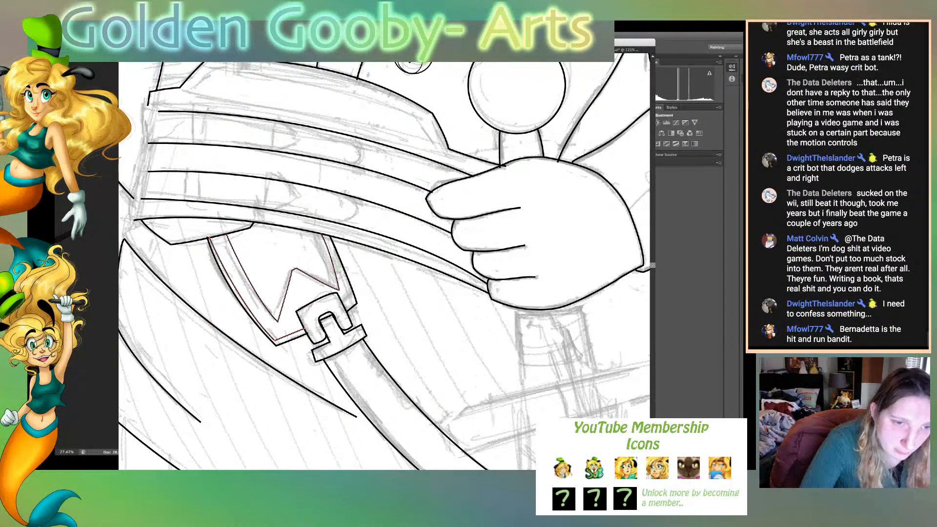
drag(349, 306, 357, 299)
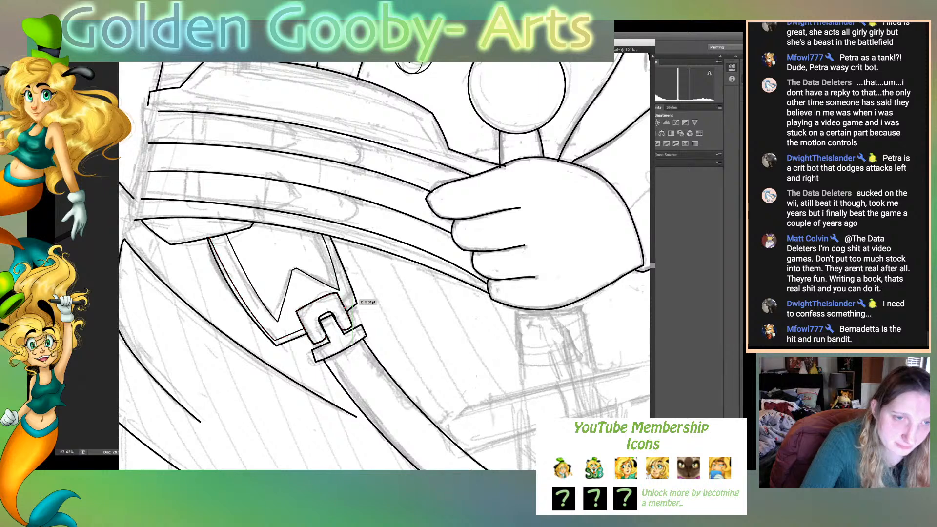
click(352, 301)
drag(326, 235, 315, 221)
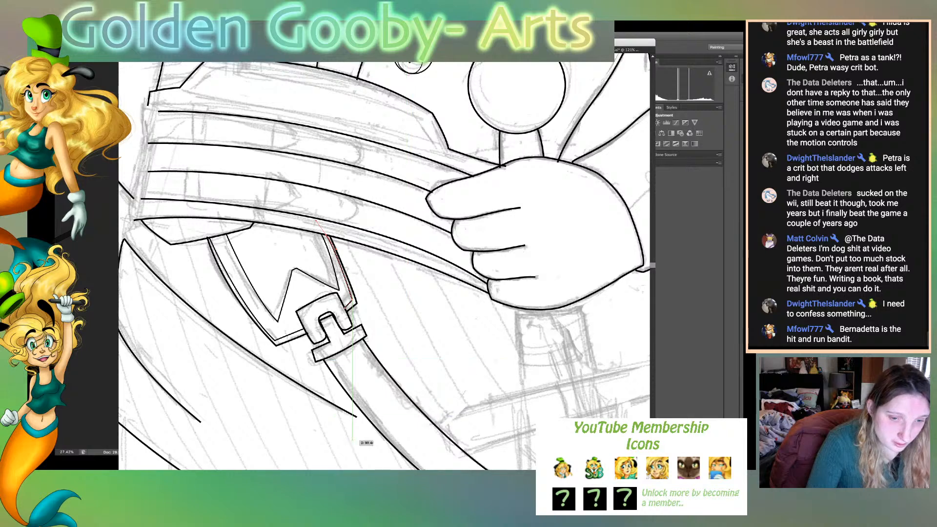
drag(424, 474, 400, 473)
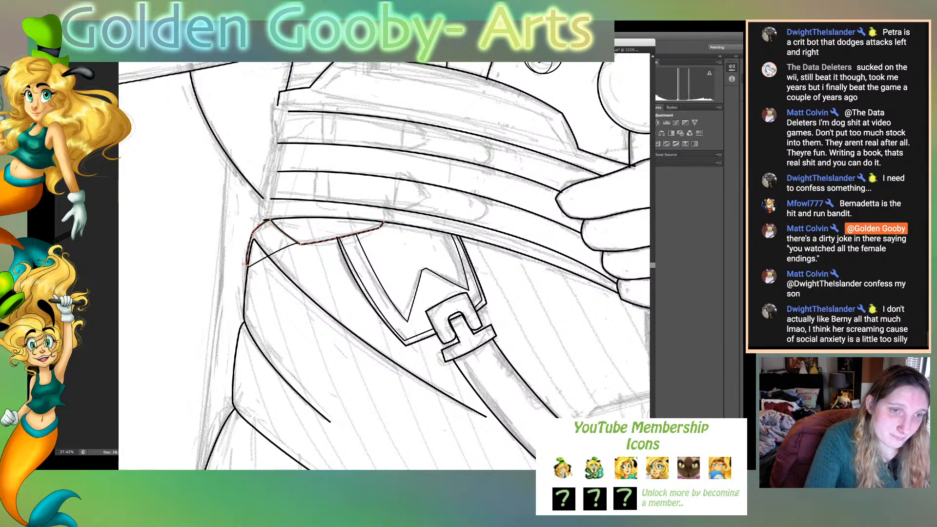
- Extend the upper line of the lower sash band slightly outward and close the band's left end with a short edge
click(285, 248)
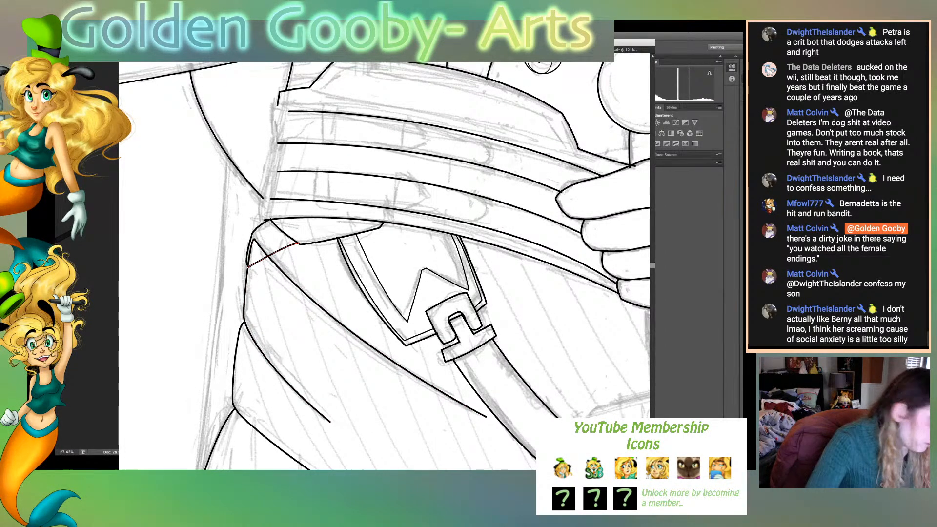
click(278, 172)
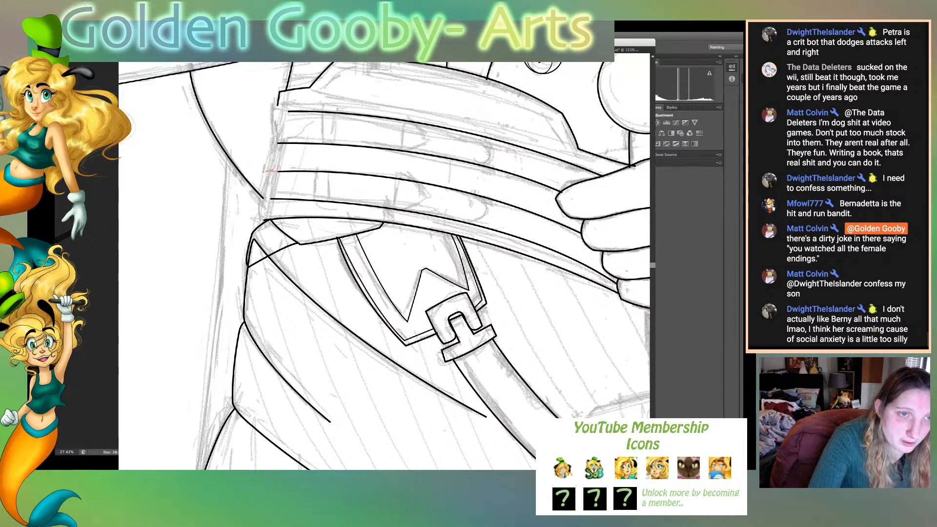
drag(278, 172, 269, 171)
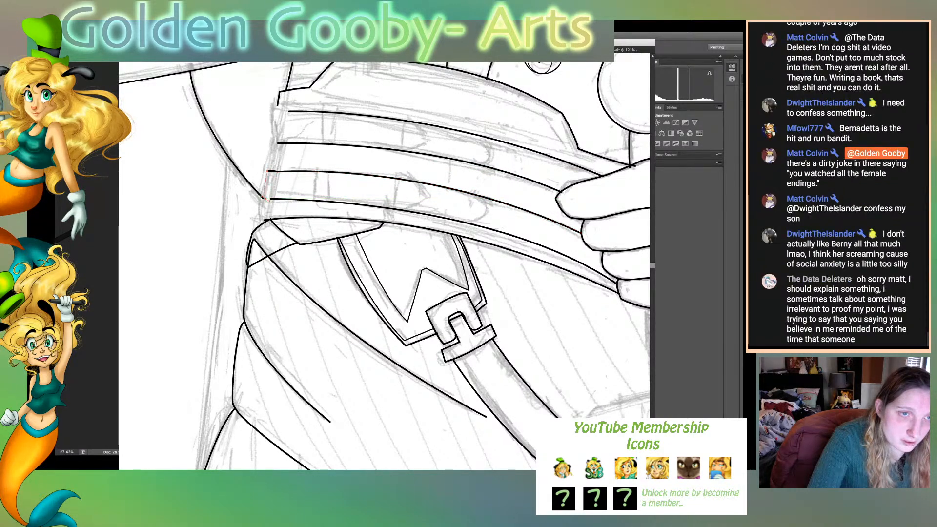
click(265, 198)
click(272, 199)
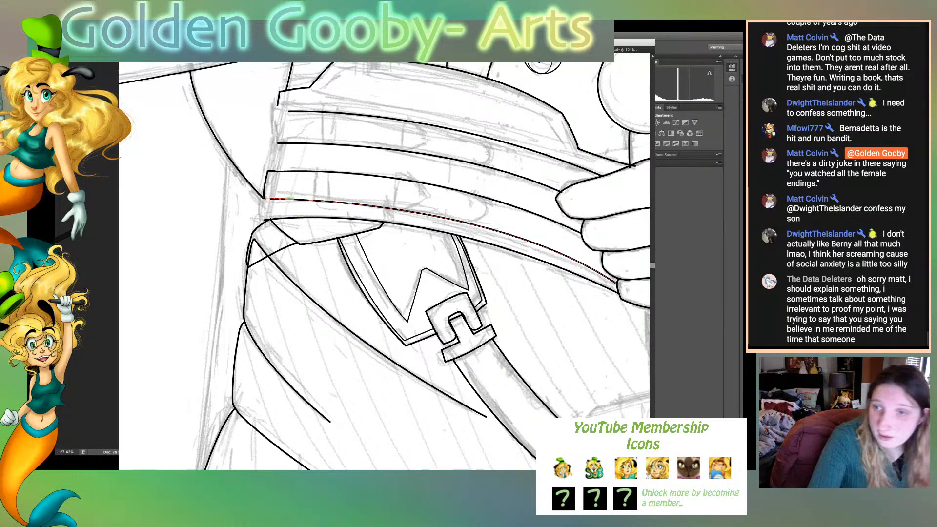
- Adjust the left end of the lower sash band's bottom line so it meets the band's closing edge
drag(280, 199, 286, 198)
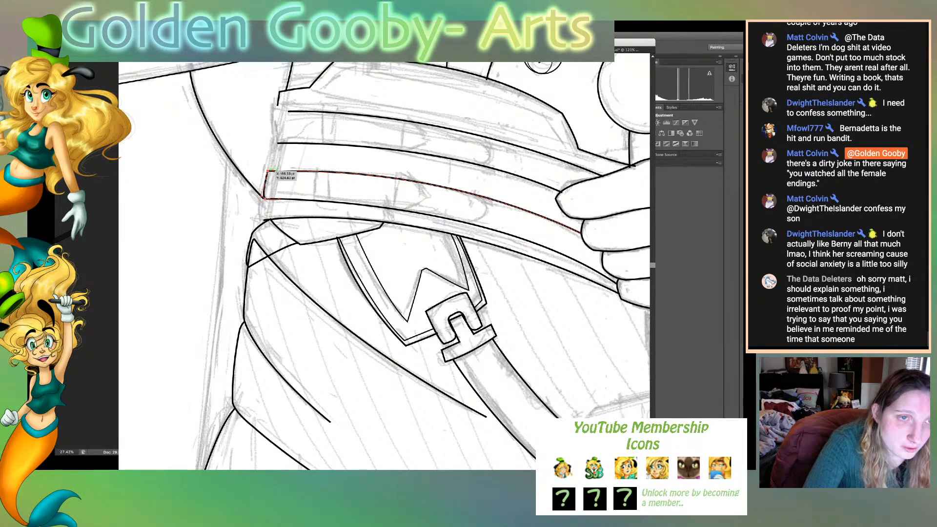
key(super+shift+a)
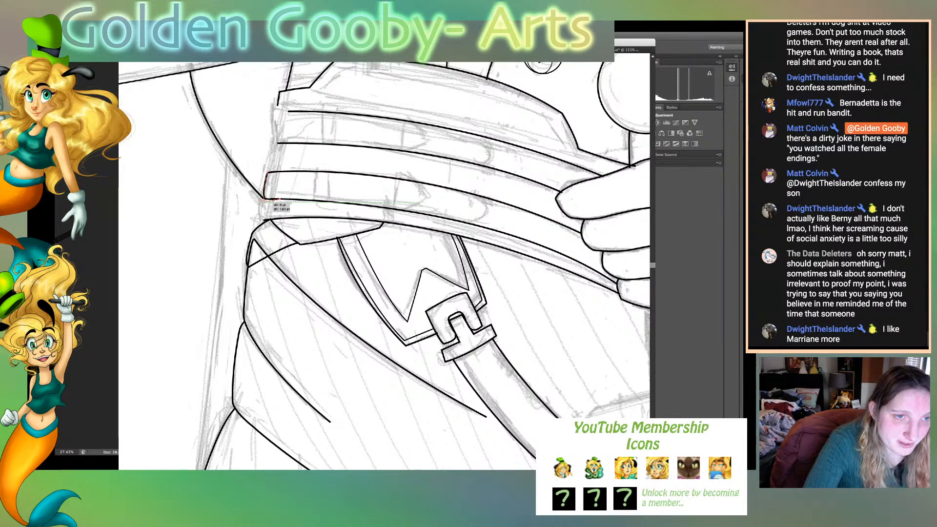
click(271, 199)
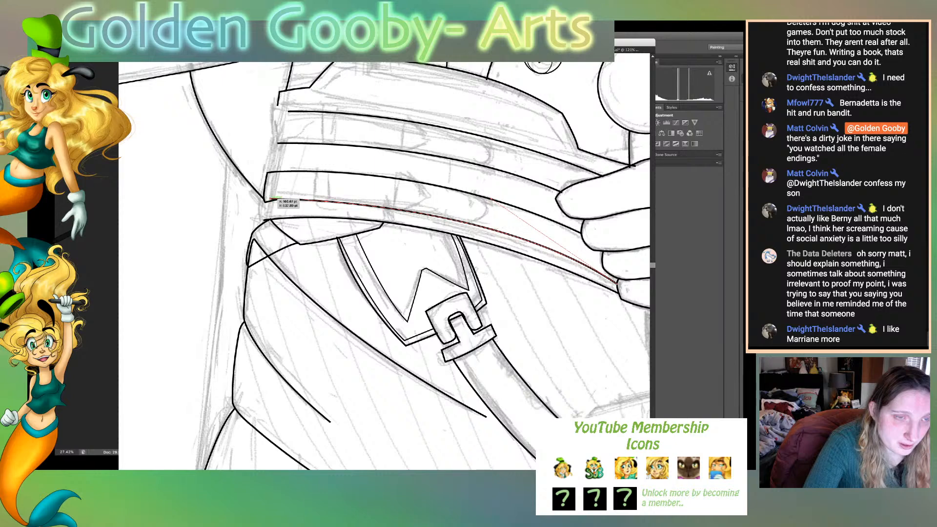
drag(272, 200, 271, 201)
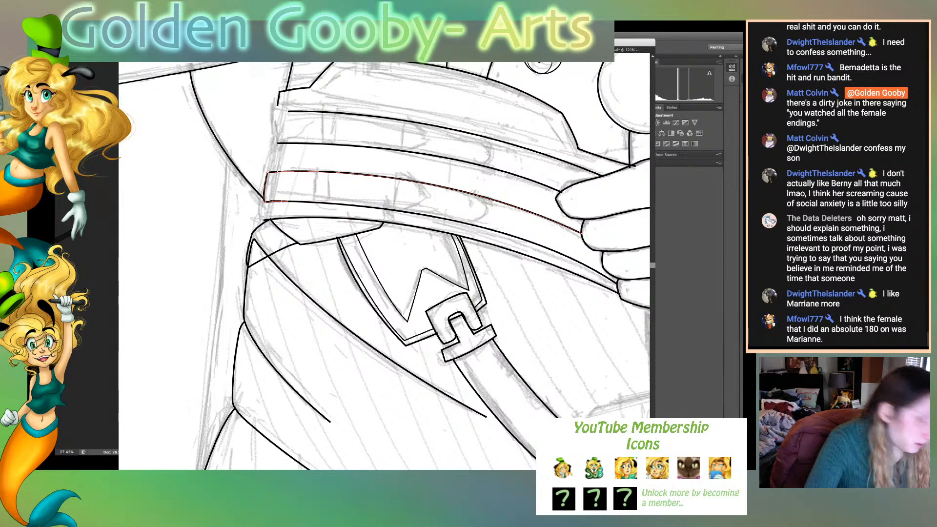
- Extend the small flap under the sash up at its right end, and nudge its right corner and bottom tip
click(382, 226)
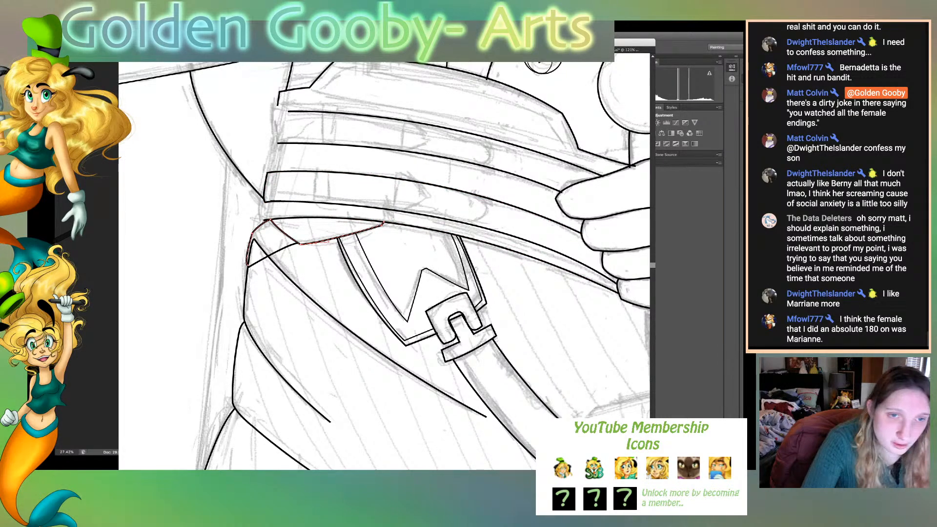
click(379, 209)
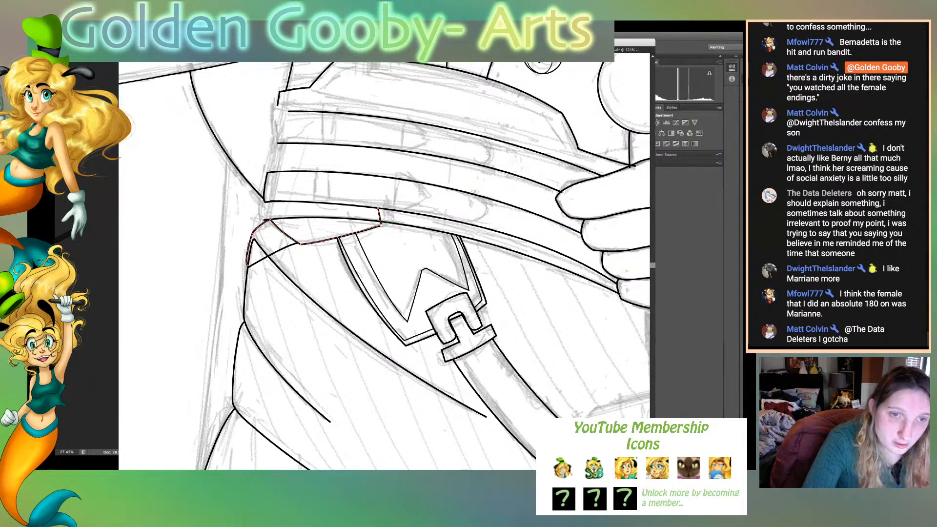
drag(381, 225, 380, 222)
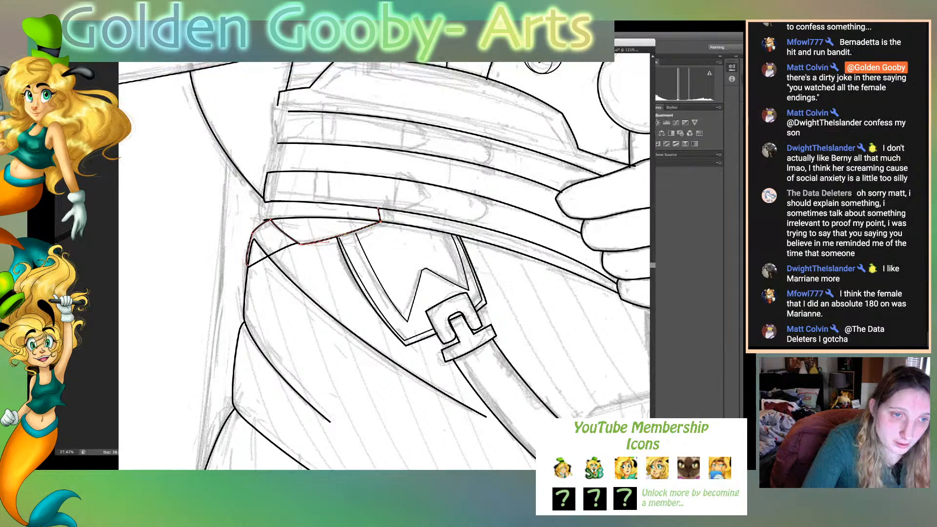
drag(300, 244, 304, 246)
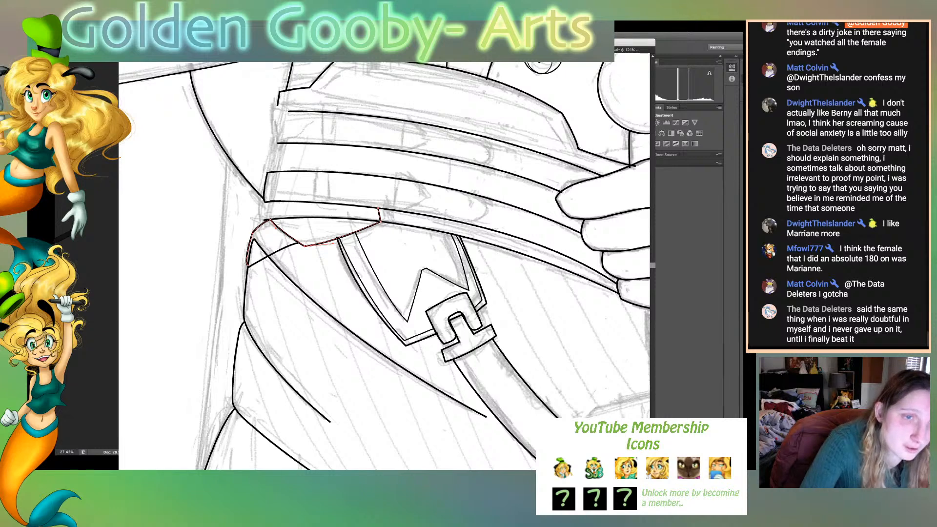
- Shift the small flap's upper-left corner slightly inward and draw its left side up to the lower sash band
click(267, 222)
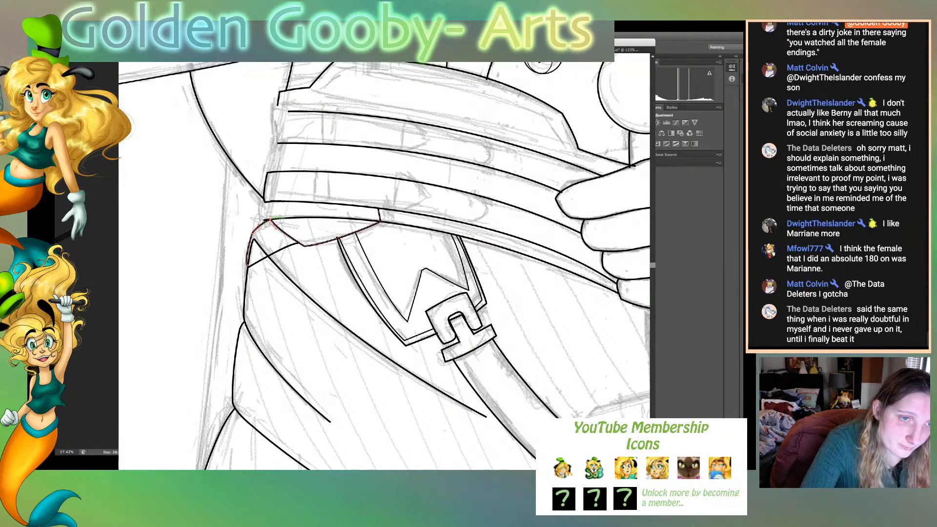
drag(271, 220, 273, 224)
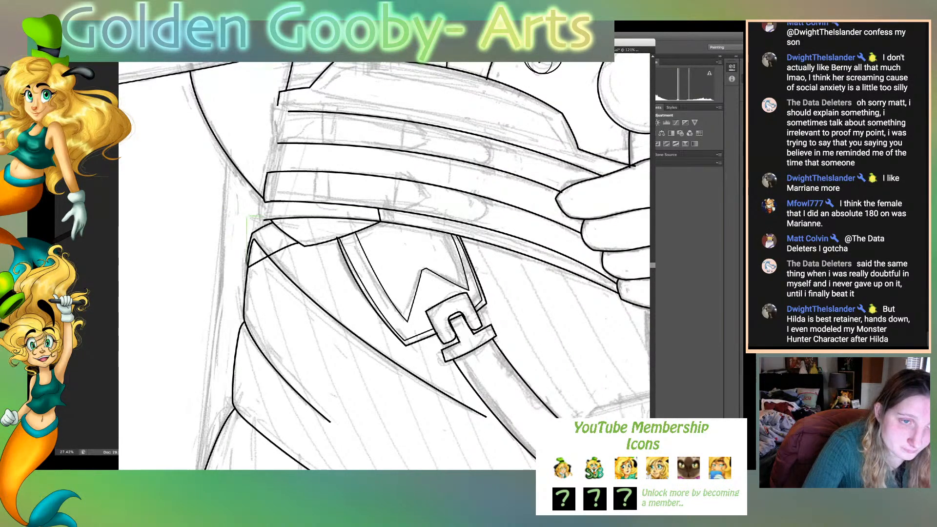
click(271, 220)
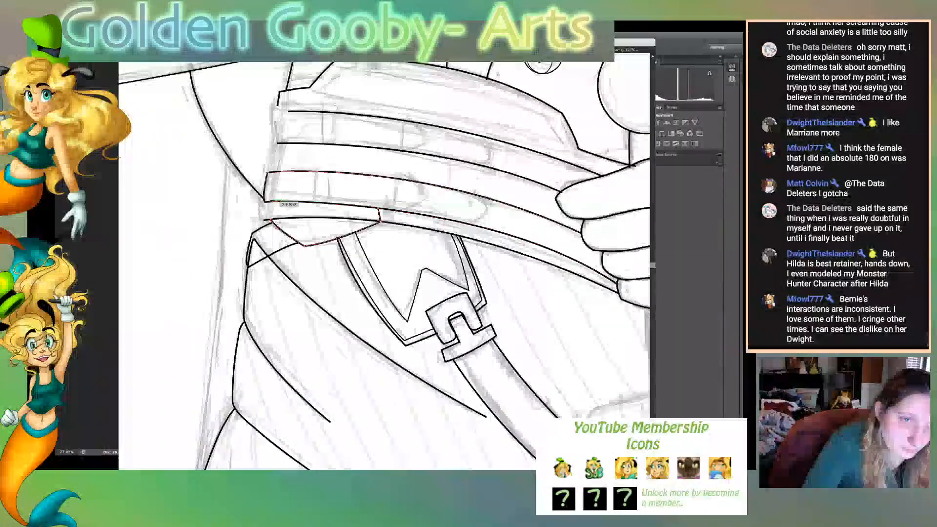
click(272, 201)
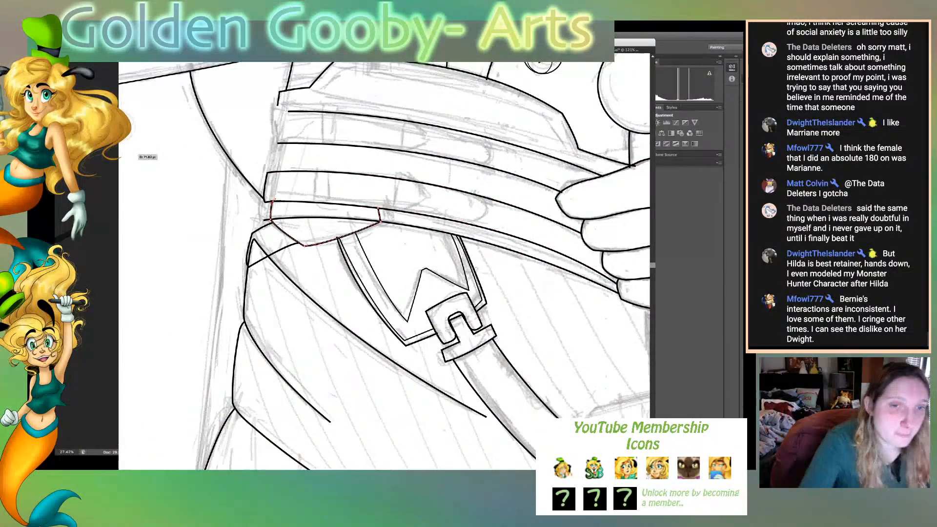
- Shorten the lowest sash line so it starts at the small flap's right corner instead of crossing the flap
click(295, 218)
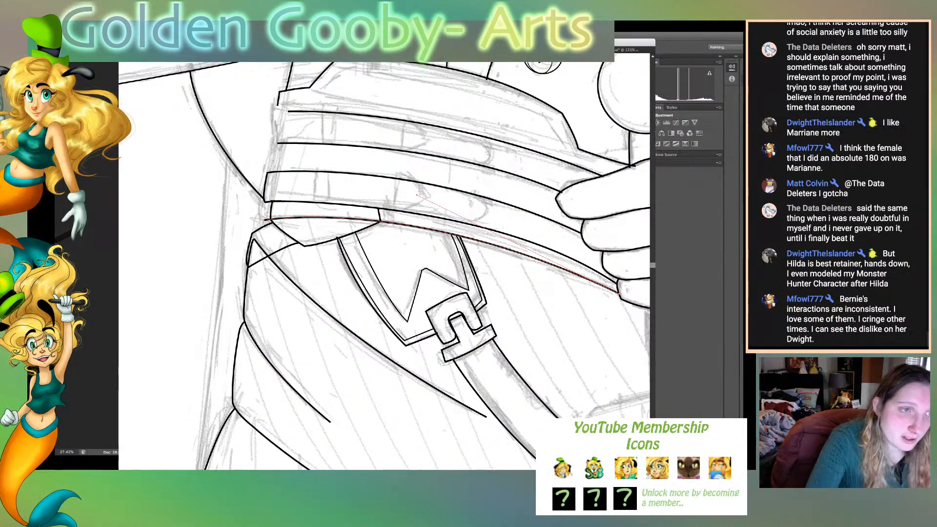
drag(112, 188, 156, 189)
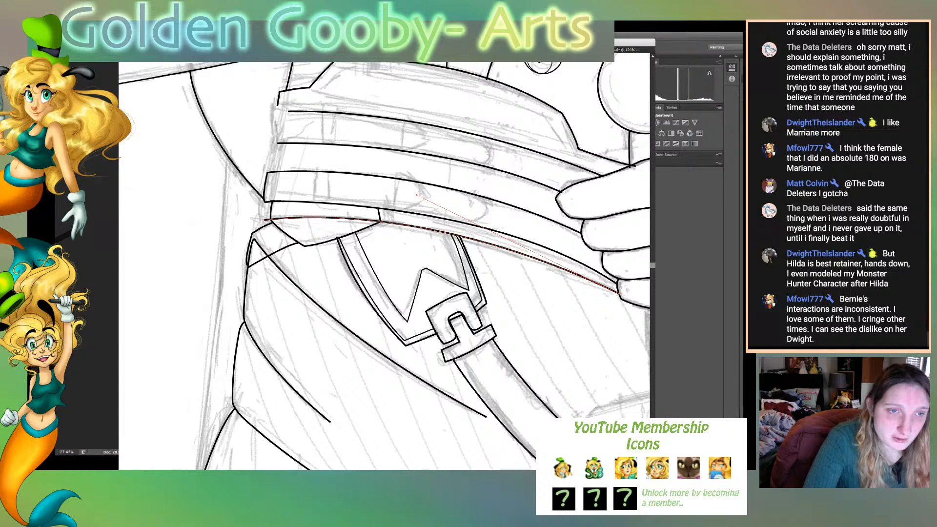
drag(374, 221, 269, 220)
drag(327, 214, 379, 223)
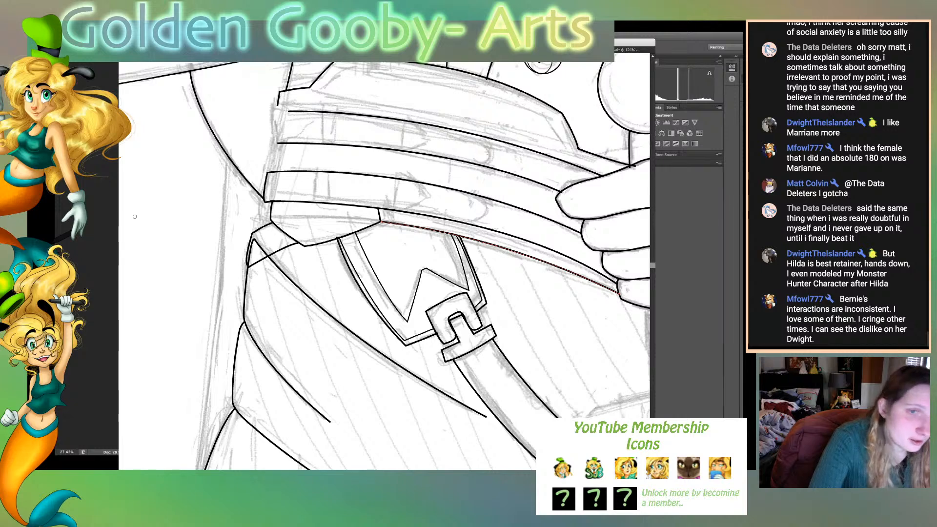
- Draw a narrow closing edge beside the small flap's left side, just under the lower sash band
drag(272, 222, 270, 220)
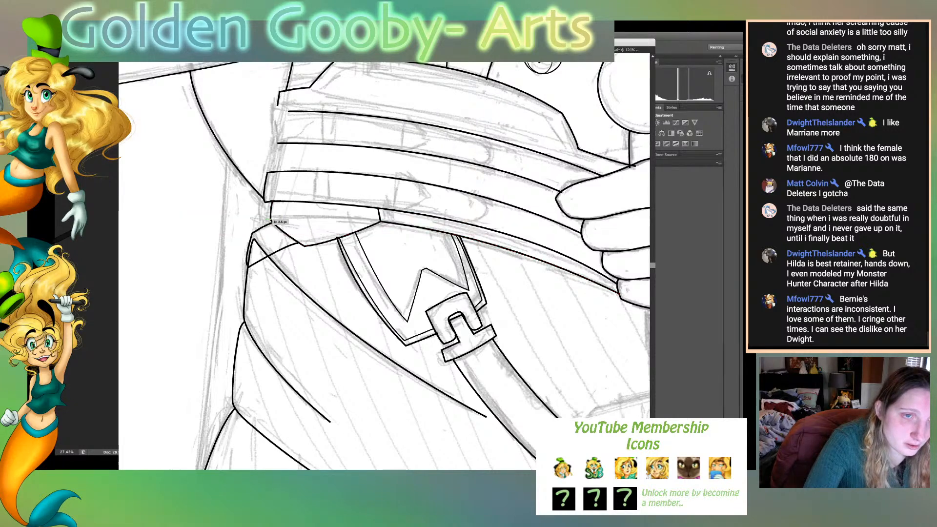
click(267, 202)
click(272, 201)
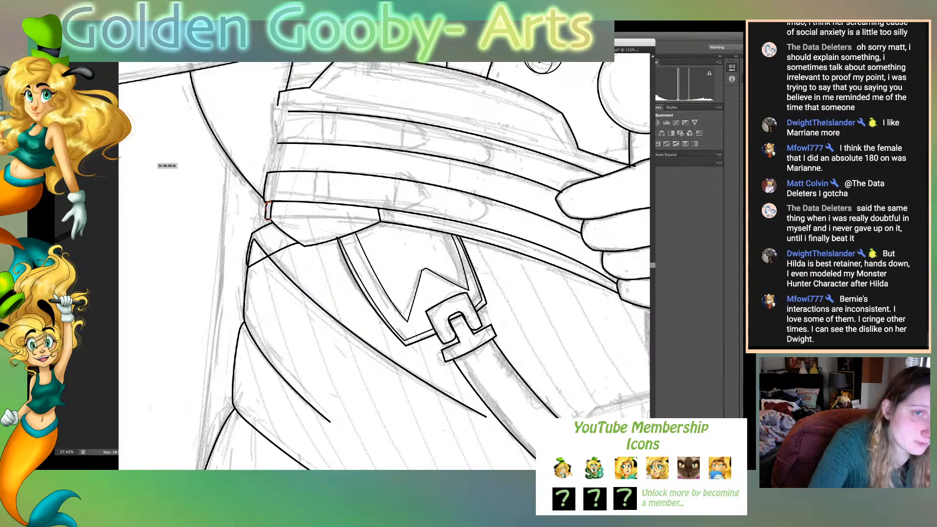
- Extend the upper sash band's top line to the left and close the band's left end down to its bottom line
click(288, 111)
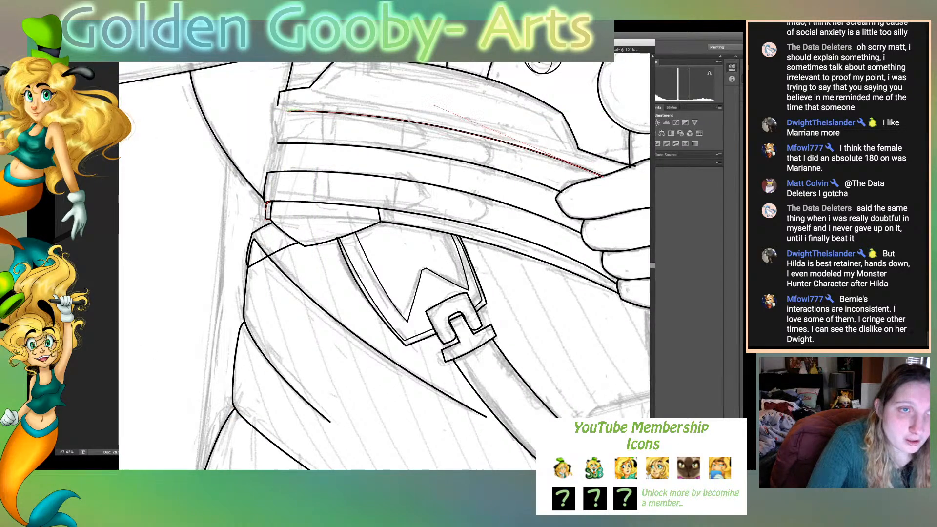
click(273, 111)
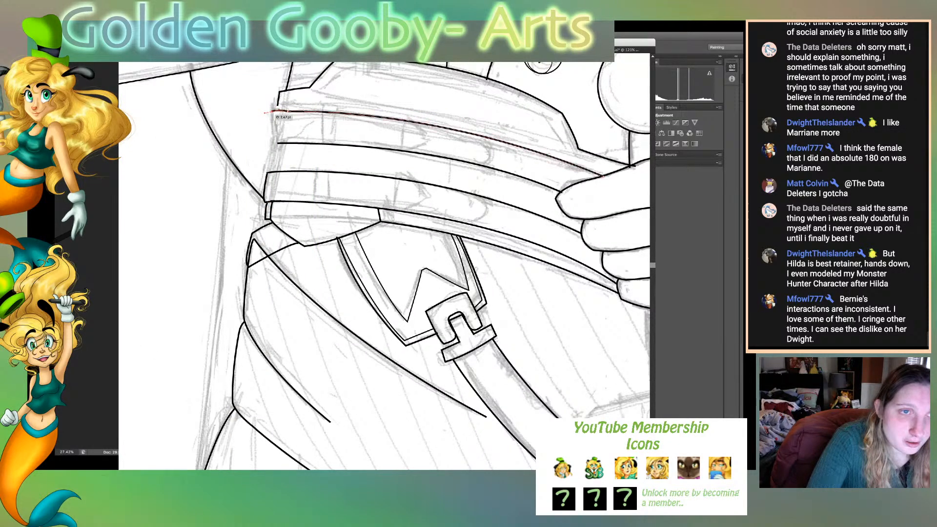
mouse_move(270, 142)
mouse_down()
mouse_move(273, 152)
mouse_move(291, 143)
mouse_up()
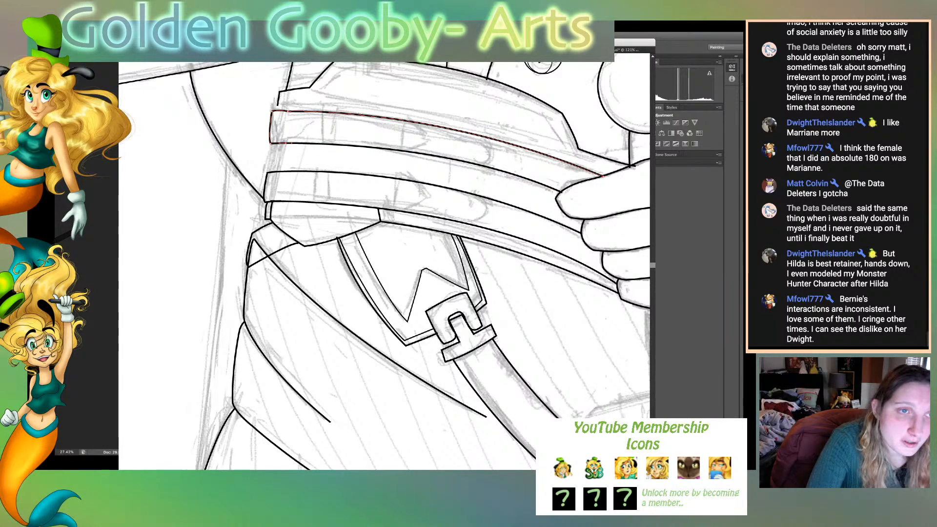
drag(272, 111, 280, 112)
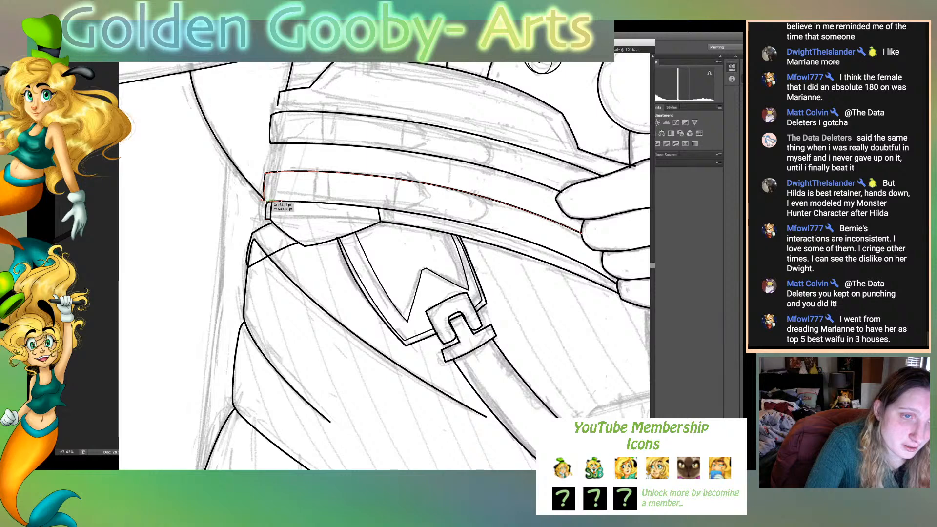
- Nudge the lower sash band's lower-left corner outward and reshape the left end of the sash's top section
drag(265, 201, 263, 201)
key(ctrl+shift+a)
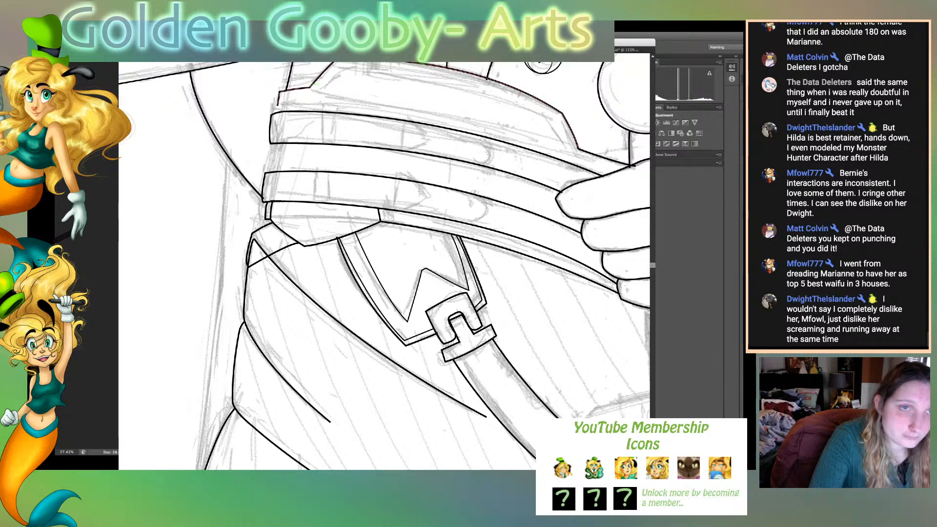
drag(309, 88, 284, 100)
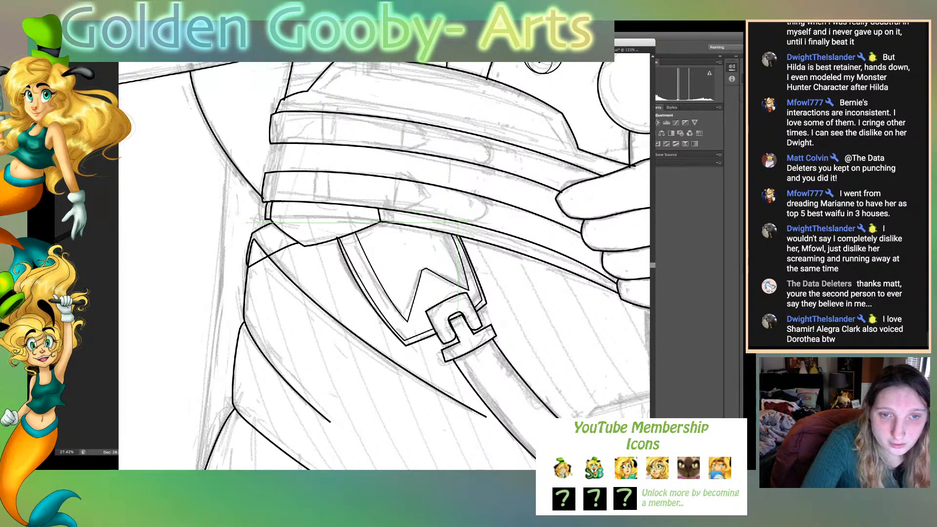
- Draw rounded end curves across the lower and upper sash bands, following the sketch marks near the middle of the waist
click(501, 216)
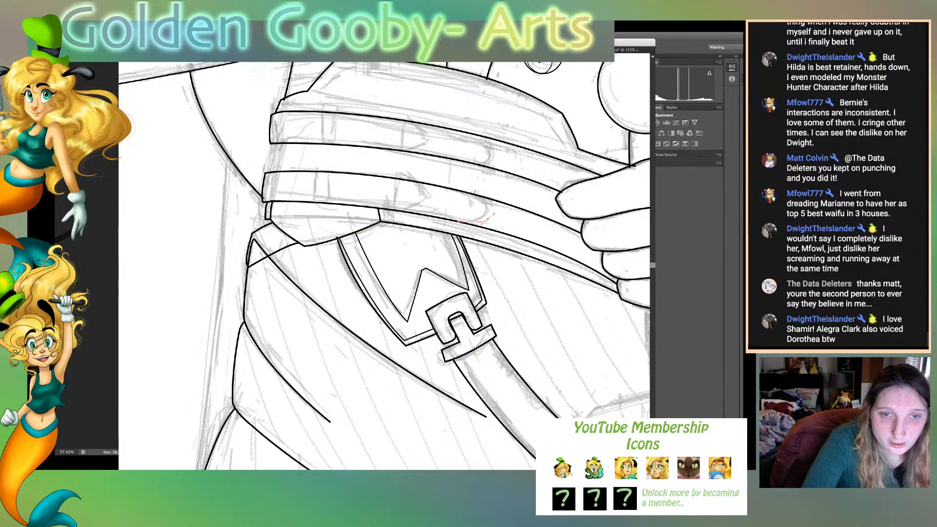
drag(487, 220, 445, 185)
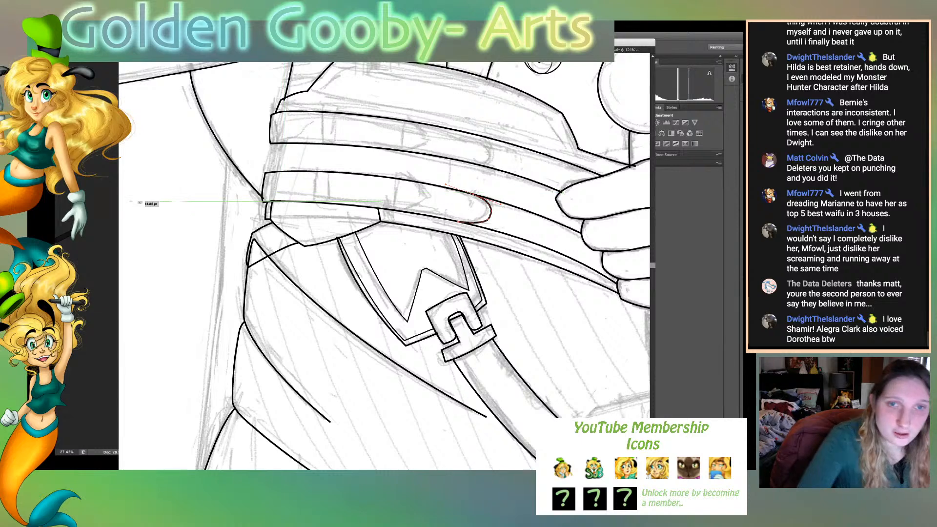
click(471, 163)
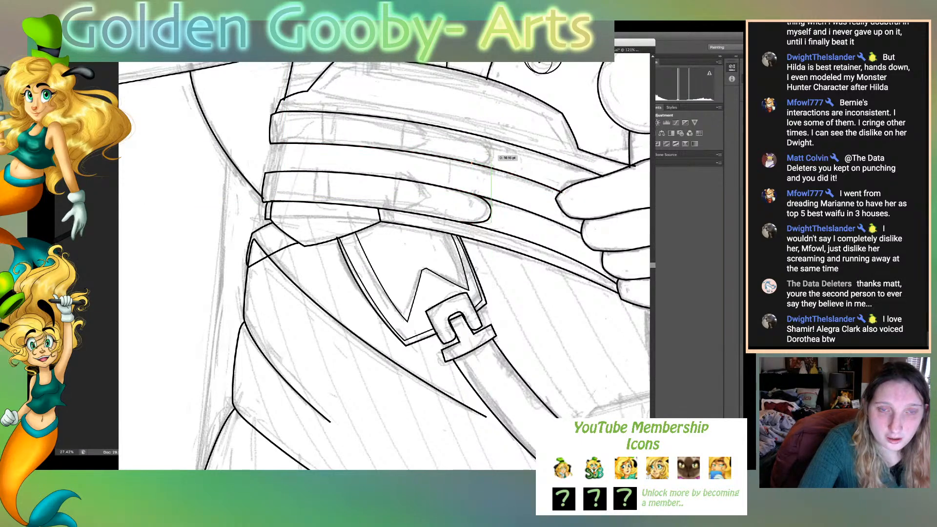
drag(489, 158, 491, 150)
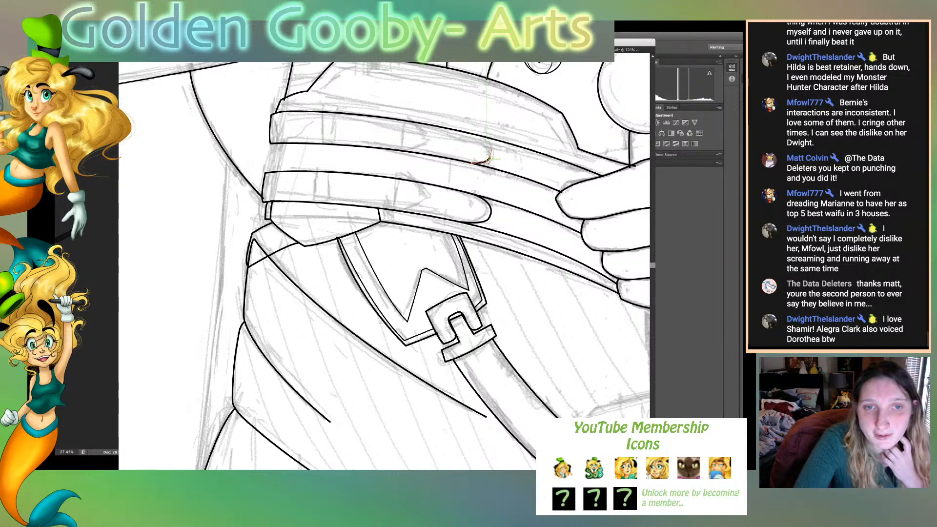
drag(478, 135, 457, 128)
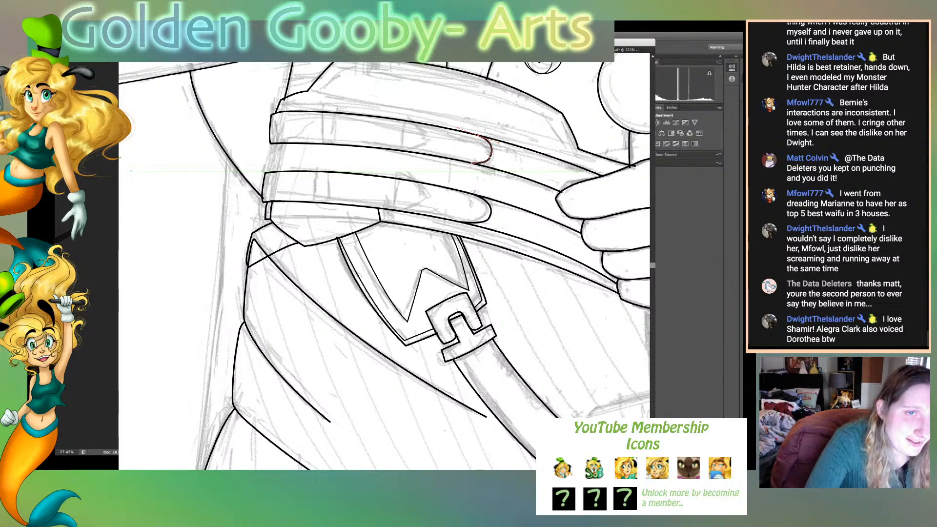
- Close the left edge between the two sash bands and shorten the long fold line below to start at the small flap's edge
super+click(137, 172)
click(275, 143)
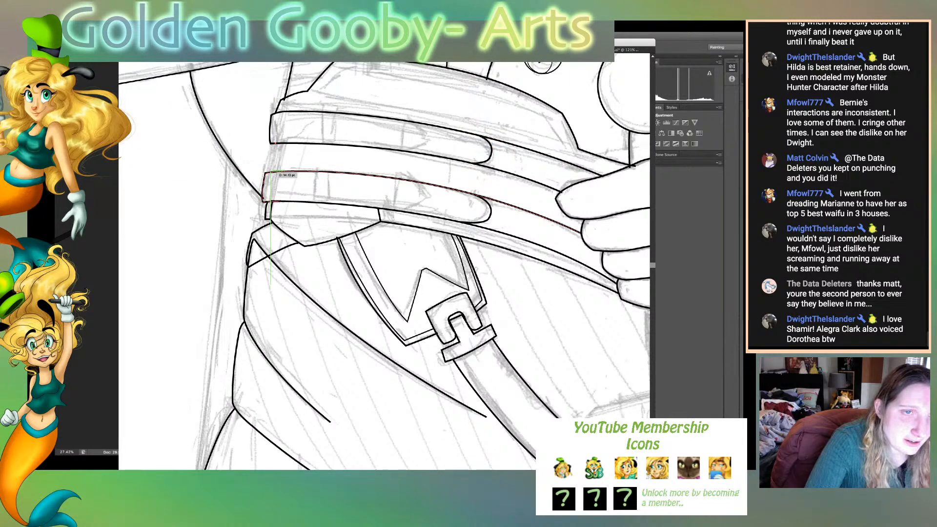
drag(271, 171, 269, 178)
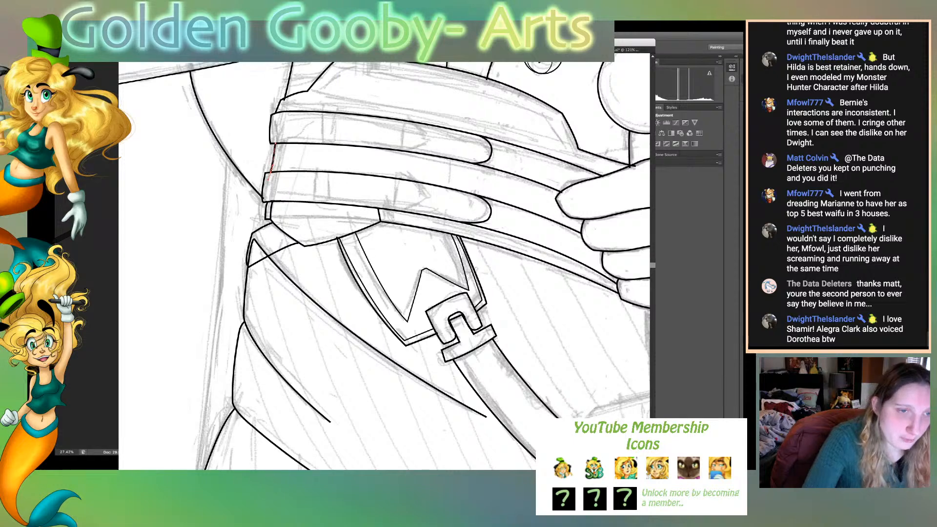
click(276, 264)
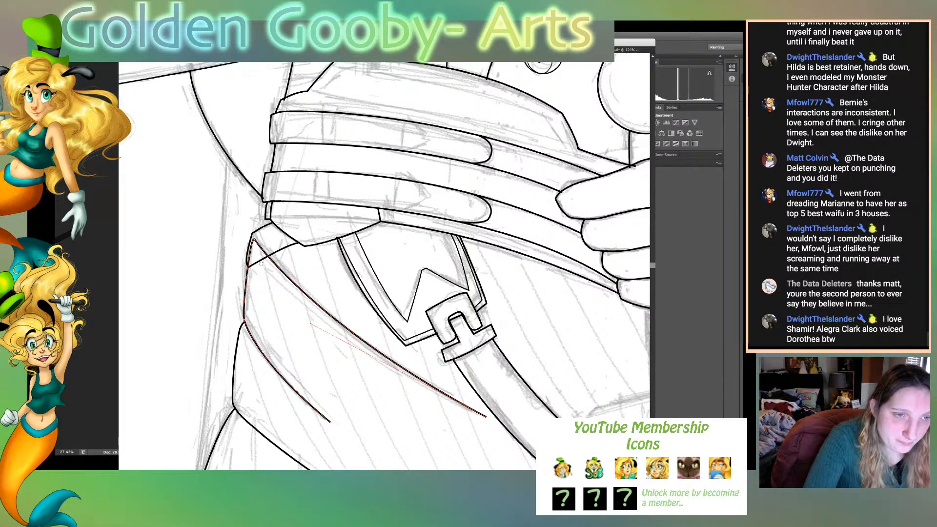
mouse_move(272, 248)
mouse_down()
mouse_move(249, 258)
mouse_move(263, 253)
mouse_move(257, 243)
mouse_up()
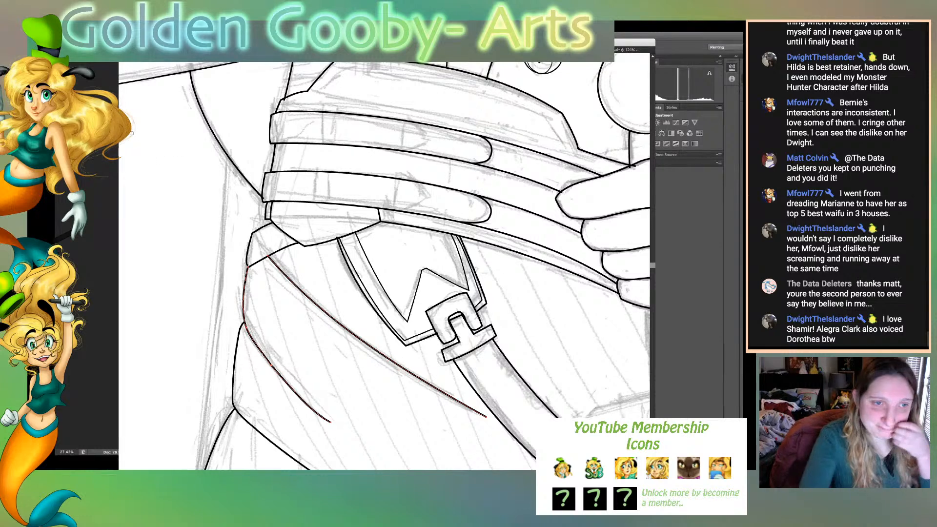
- Add thin fold lines along the upper and lower sash bands, running in from their rounded ends
key(ctrl+0)
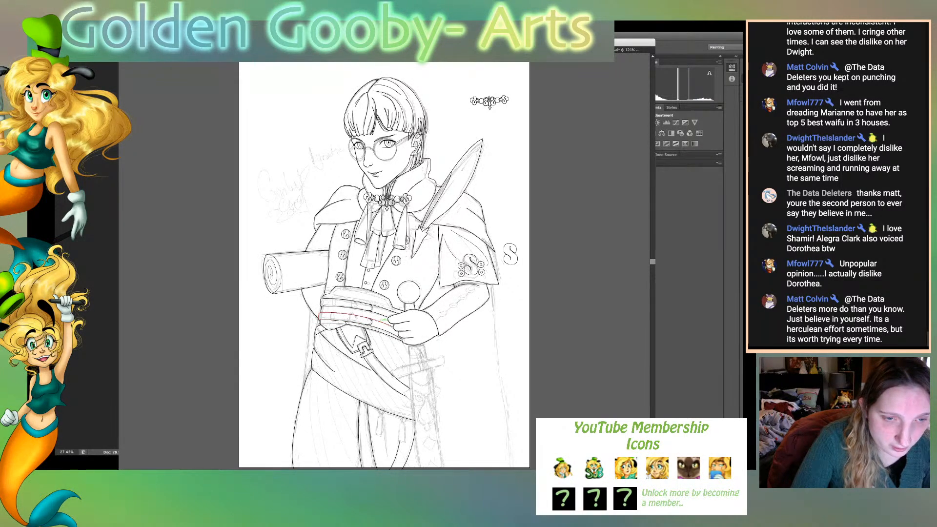
drag(396, 332, 338, 308)
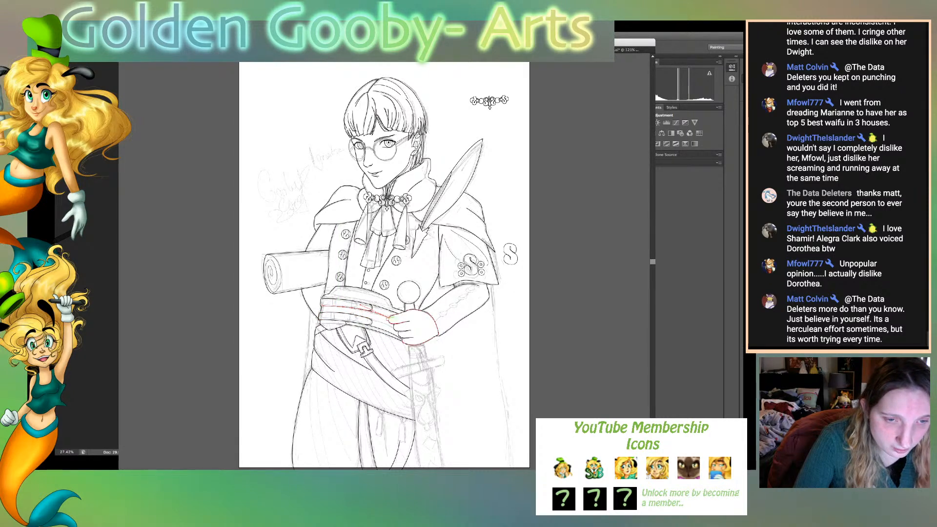
drag(391, 317, 370, 310)
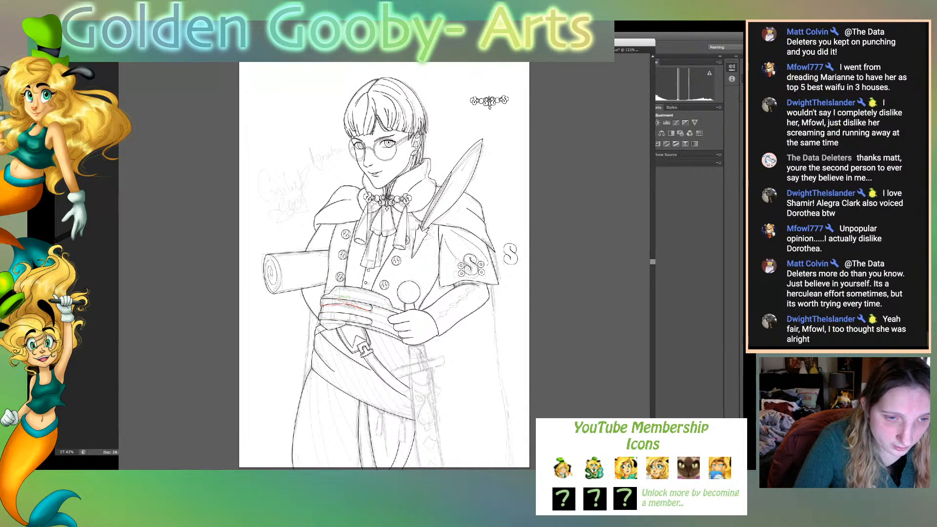
drag(341, 304, 340, 304)
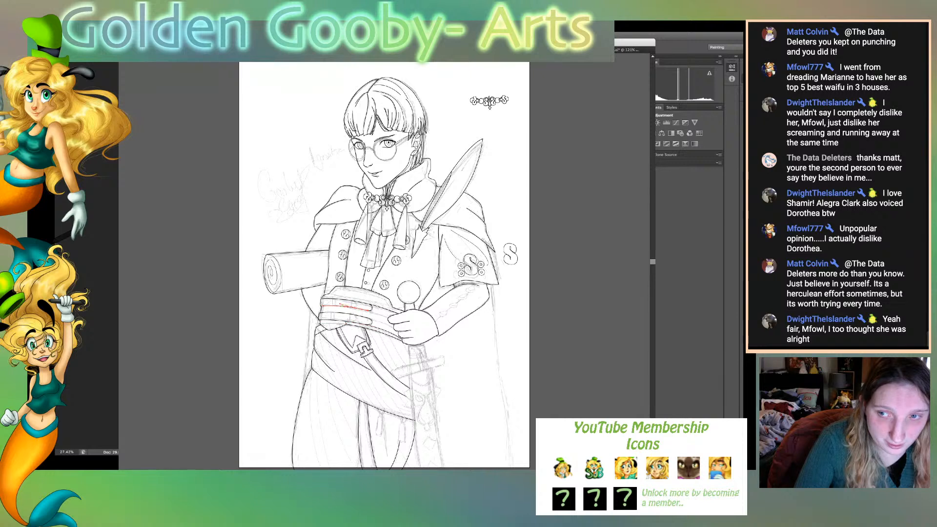
click(367, 325)
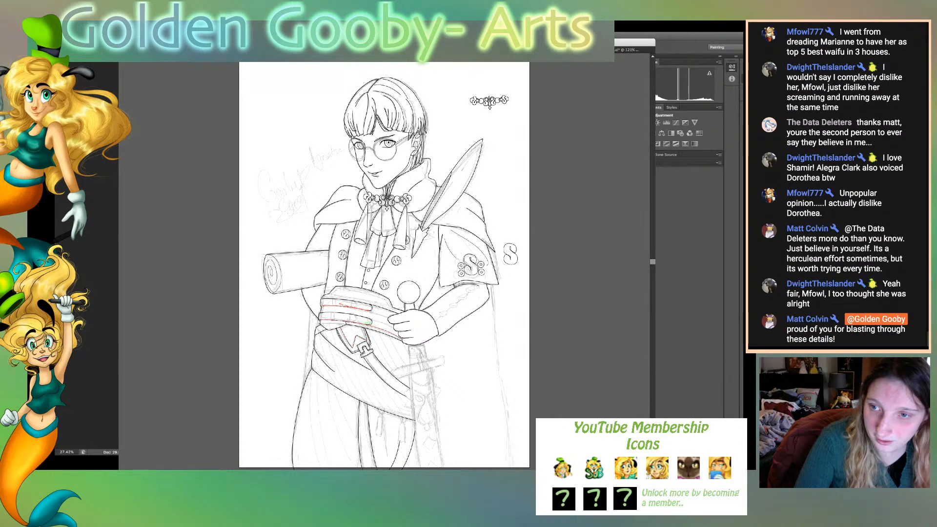
key(super+shift+a)
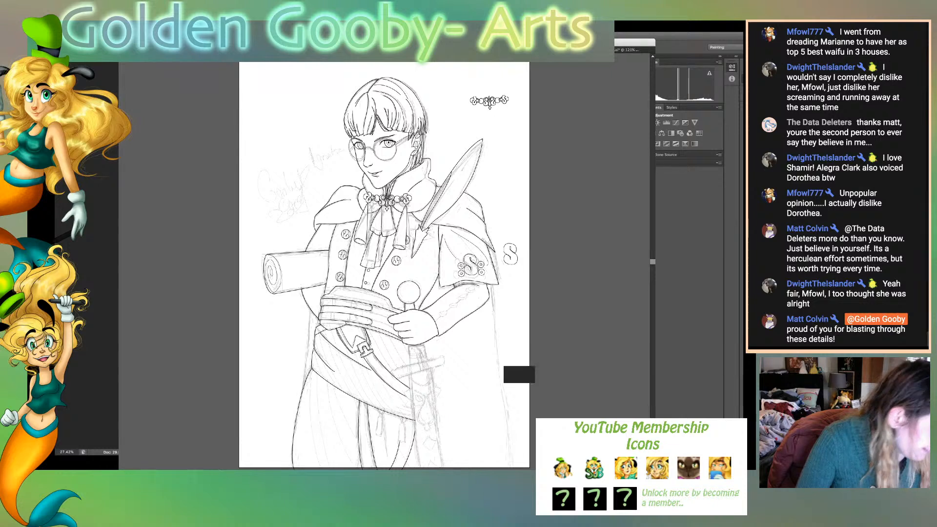
click(350, 308)
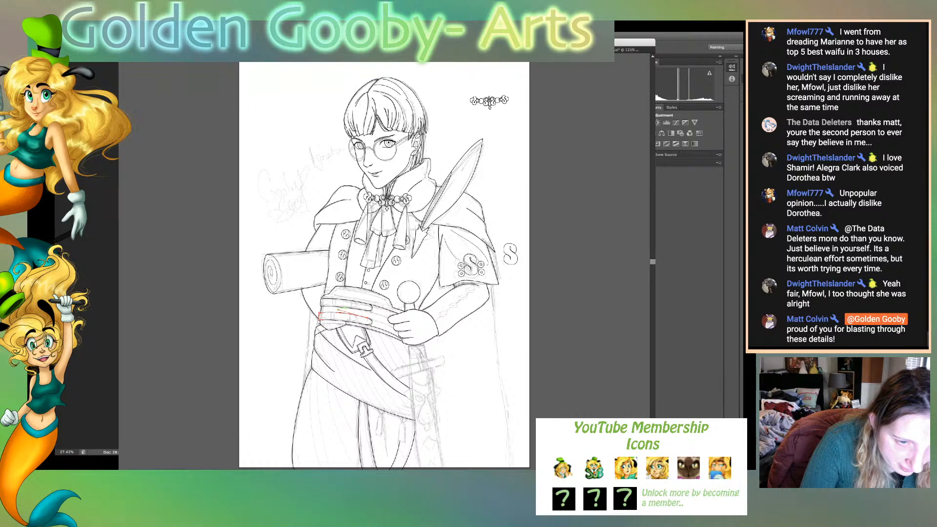
drag(340, 310, 341, 311)
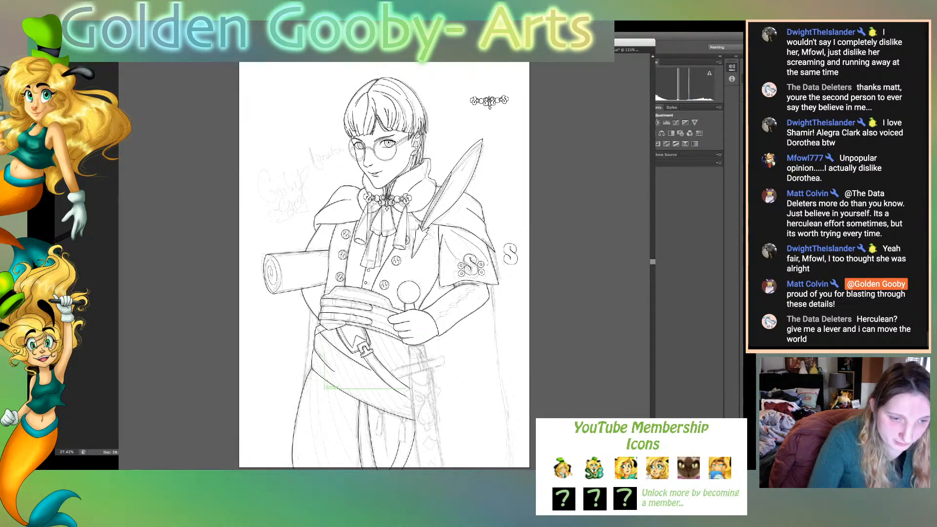
- Draw two long curved fold lines down the left trouser leg, from just under the hip flap toward the page's lower edge
click(329, 384)
drag(352, 461, 370, 467)
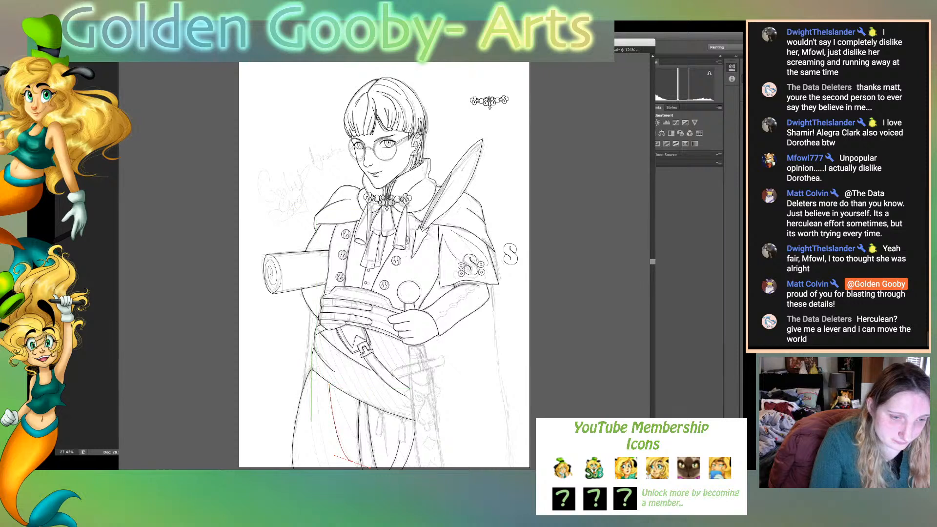
click(311, 378)
drag(326, 463, 341, 468)
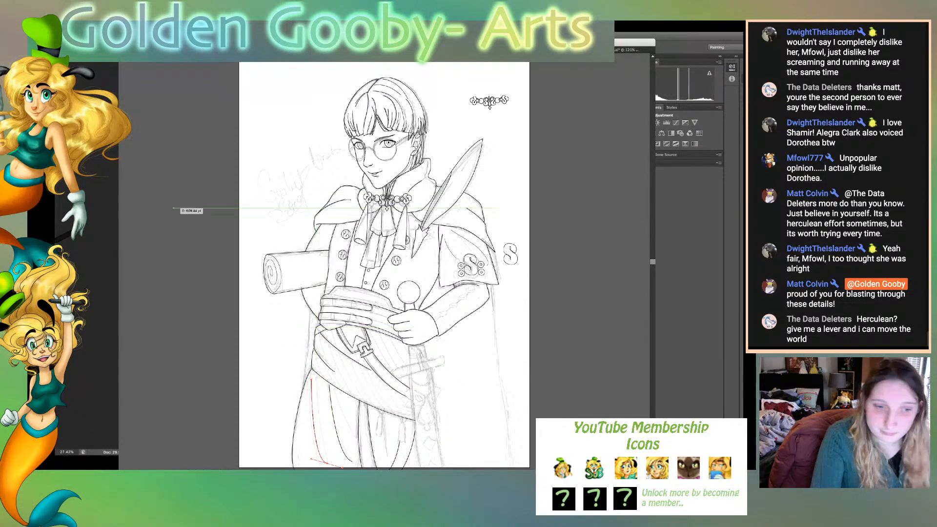
- Select both new trouser fold lines and match their stroke to an existing line with the Eyedropper
key(v)
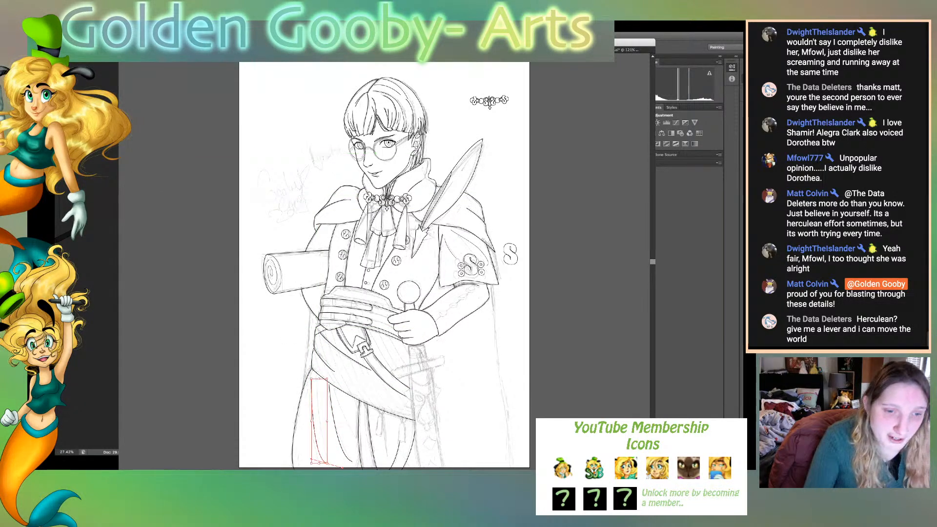
click(342, 418)
drag(342, 417, 304, 422)
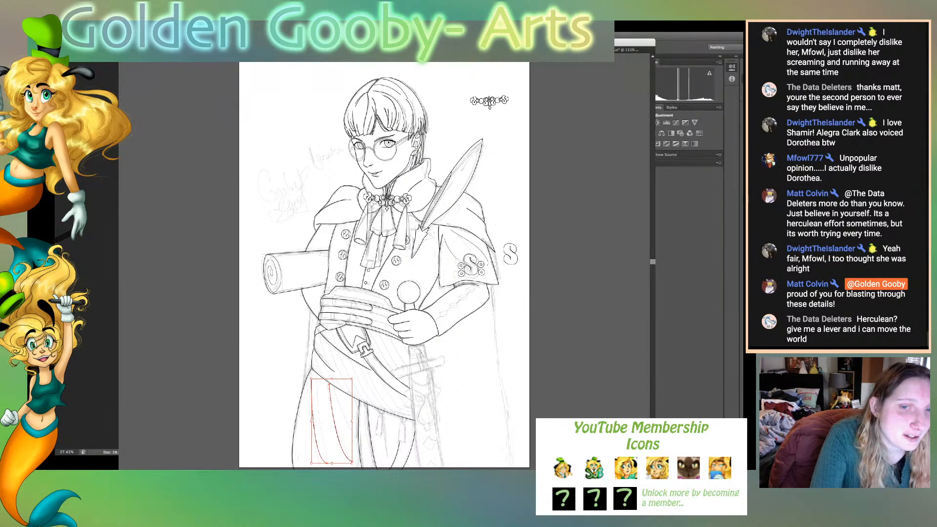
key(i)
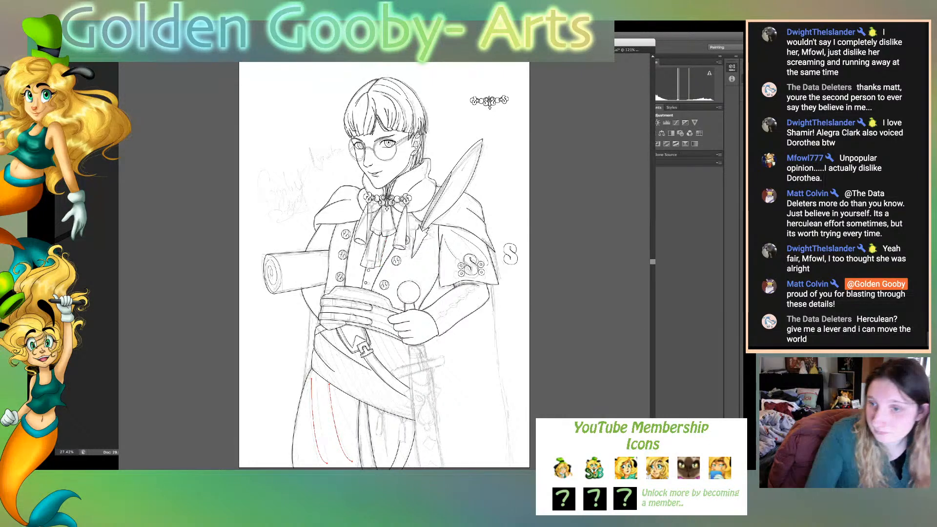
key(v)
key(super+shift+a)
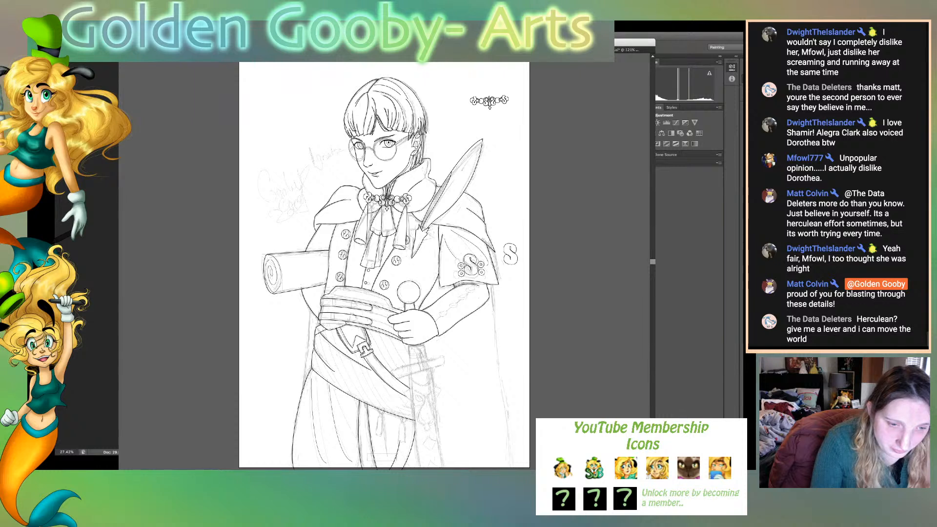
- Select the lines of the right trouser leg and give them the left leg folds' stroke style with the Eyedropper
drag(367, 453, 410, 463)
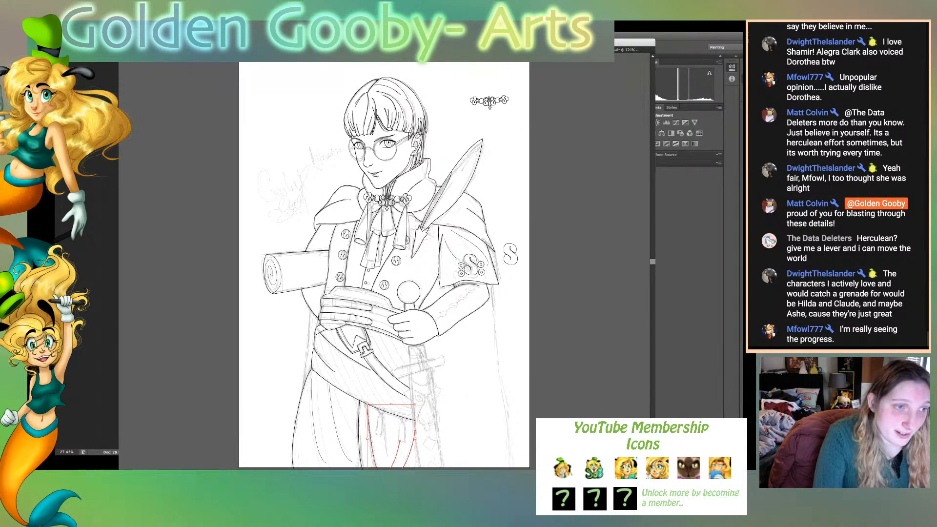
key(i)
click(331, 403)
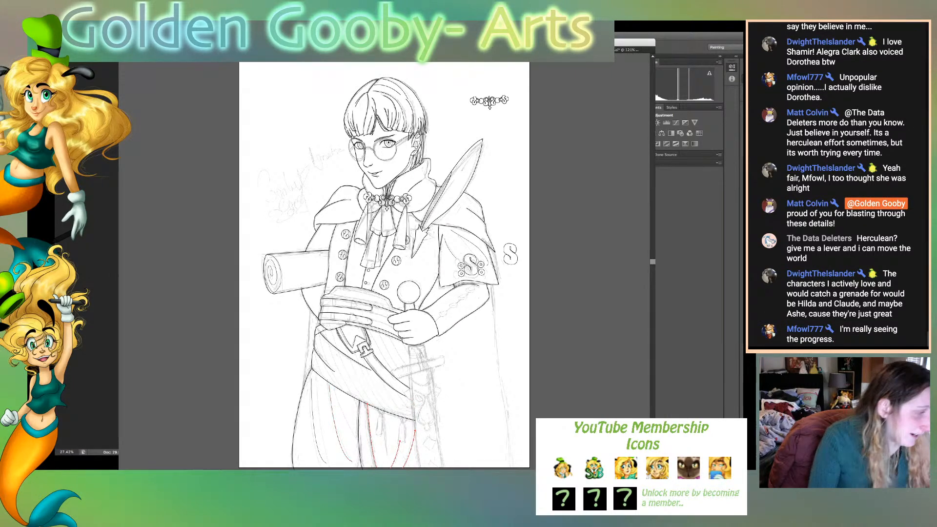
- Draw another curved fold line on the left trouser leg's inner side, starting under the hip flap's lower edge
key(p)
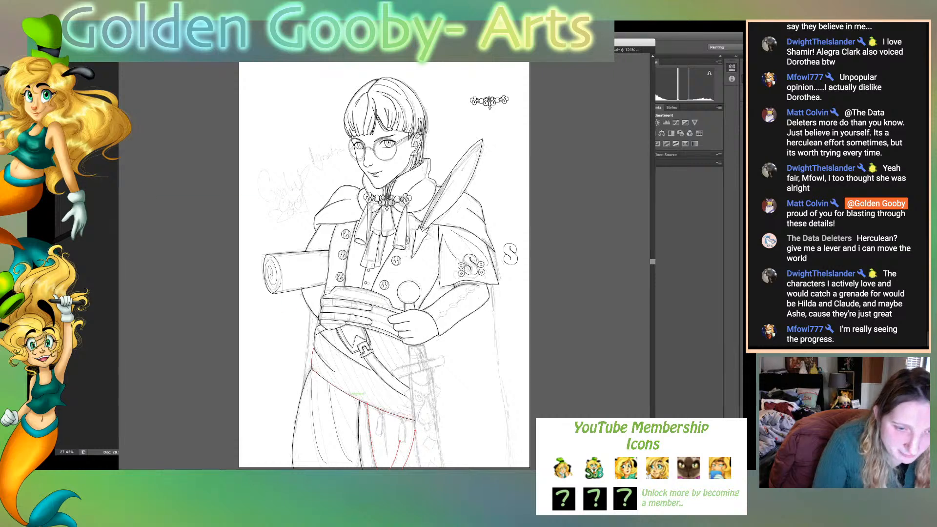
click(352, 398)
drag(357, 443, 351, 462)
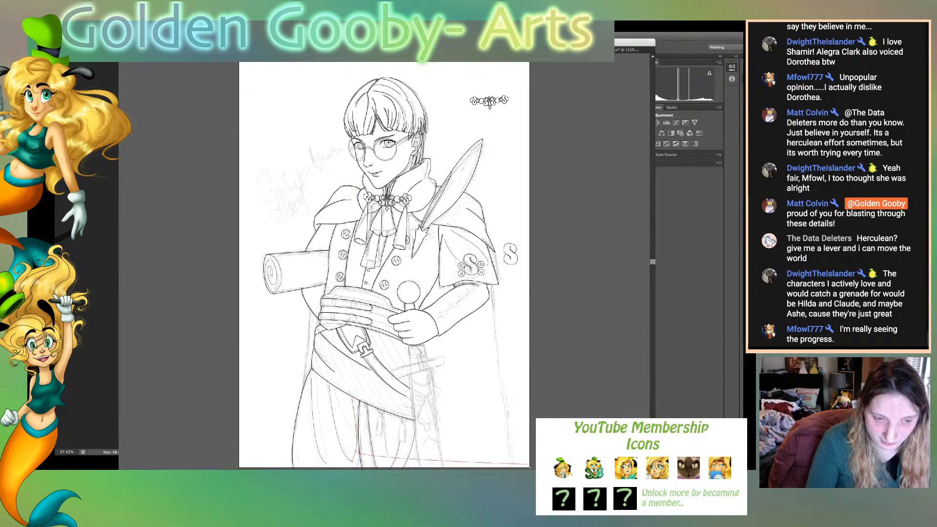
- Draw a short curved fold inside the left trouser leg's outer edge, ending past the page's lower border, without a connecting stroke to the sleeve
scroll(534, 467, right, 2)
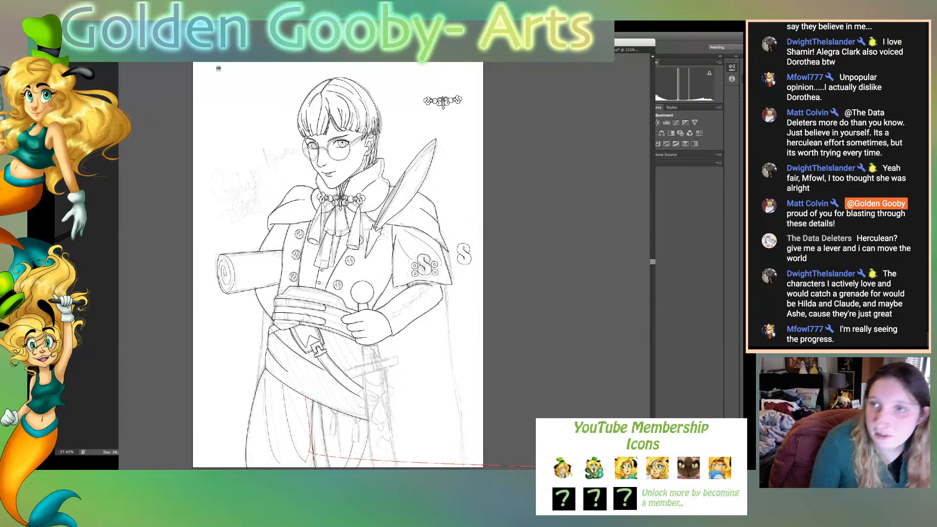
scroll(534, 467, down, 1)
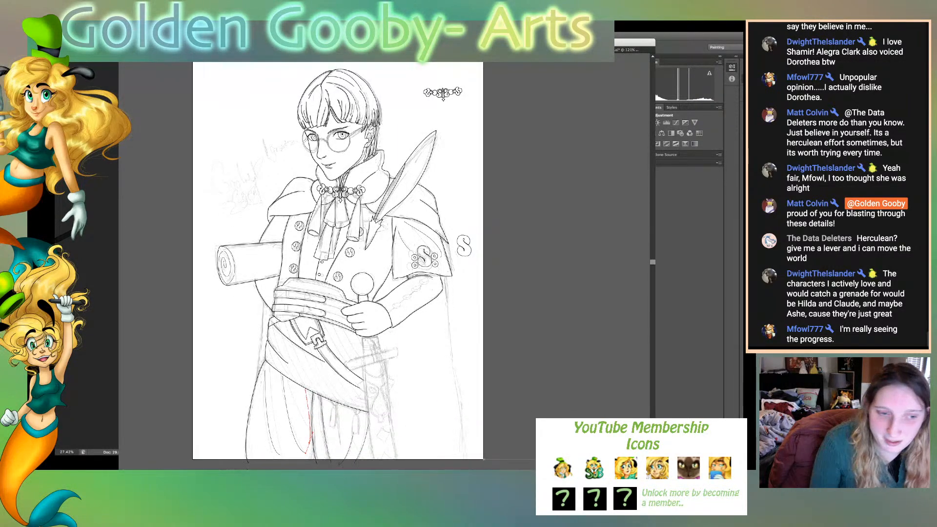
scroll(534, 467, down, 3)
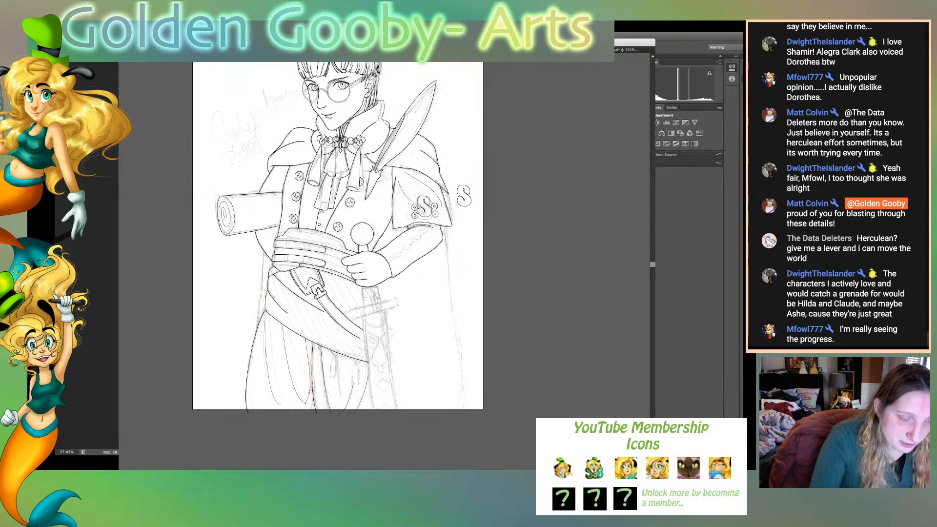
click(254, 357)
drag(264, 417, 279, 425)
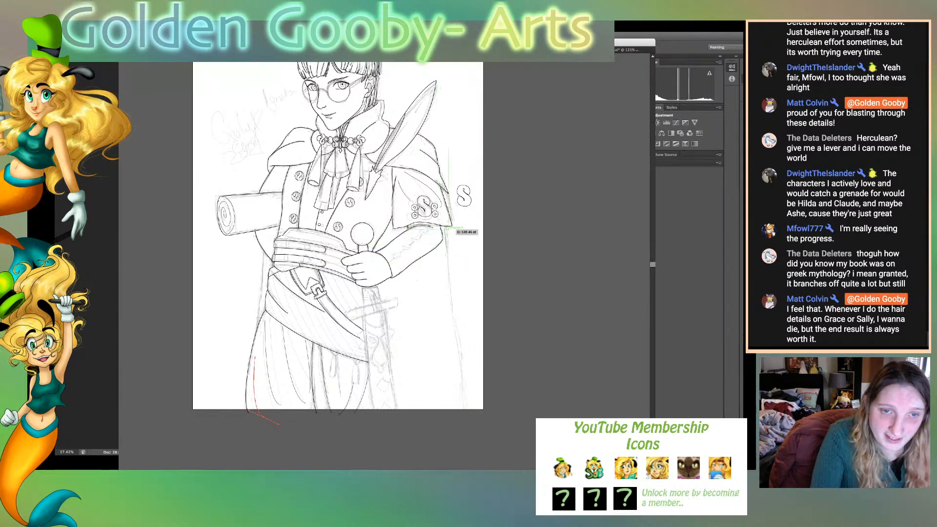
click(448, 226)
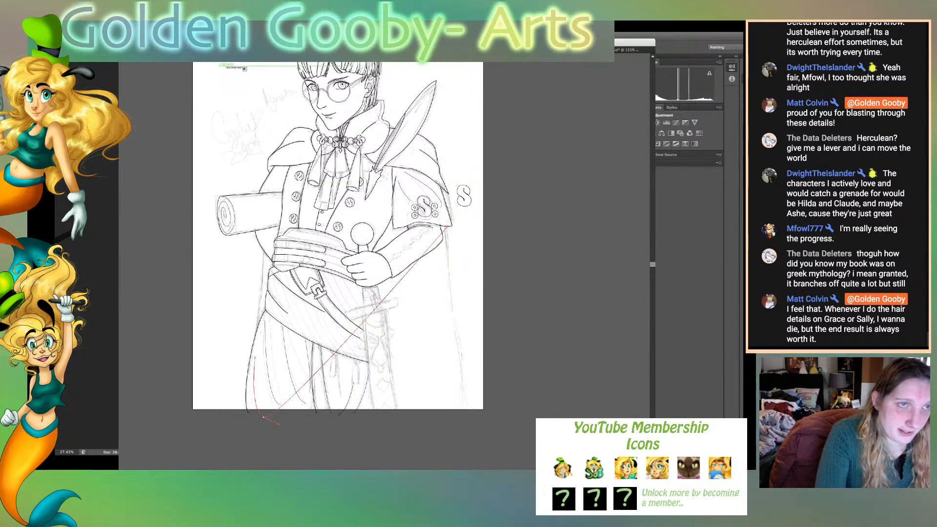
key(super+z)
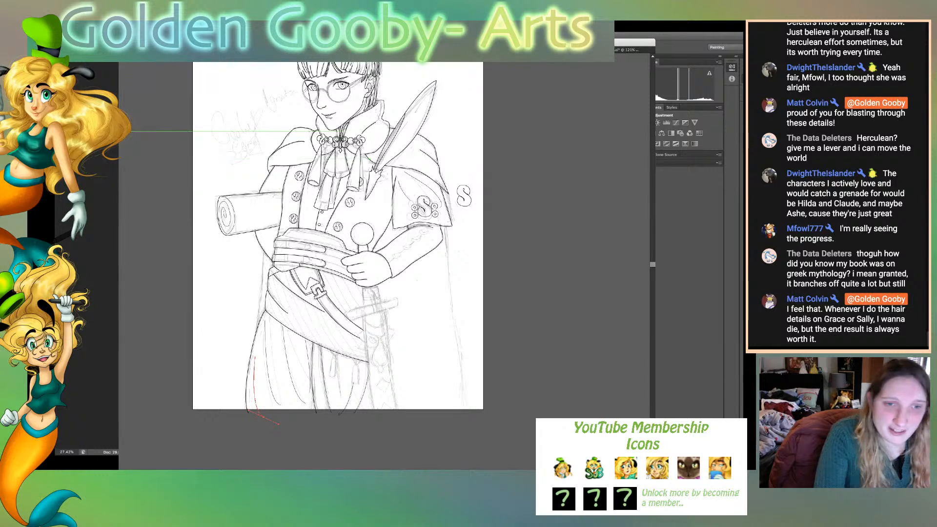
key(super+shift+a)
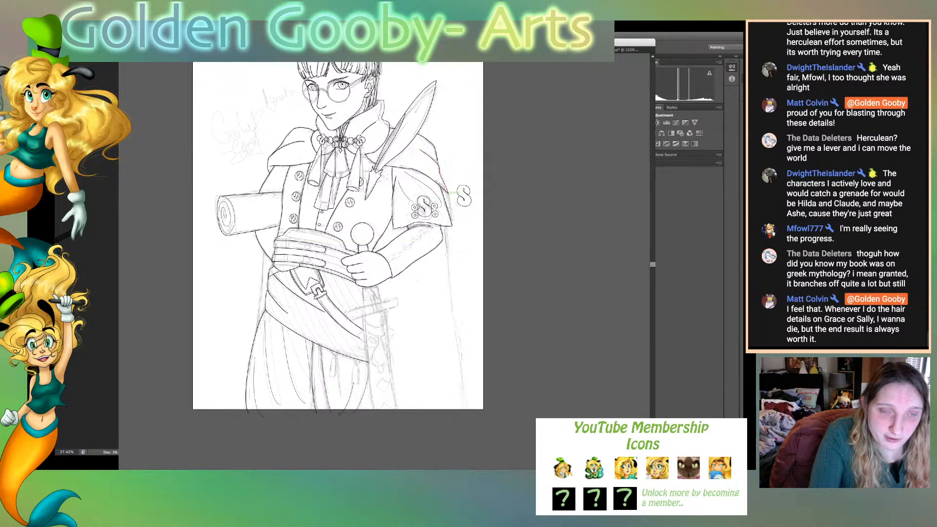
- Continue the cape's right outer edge from beneath the shoulder, past the short sleeve, in a long curve ending below the page's lower border
click(448, 193)
drag(453, 271, 447, 321)
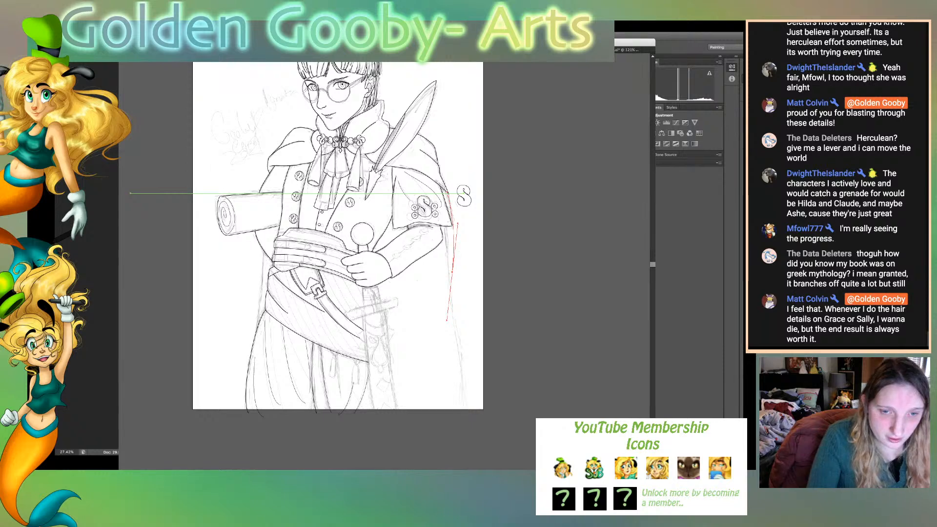
drag(448, 193, 466, 422)
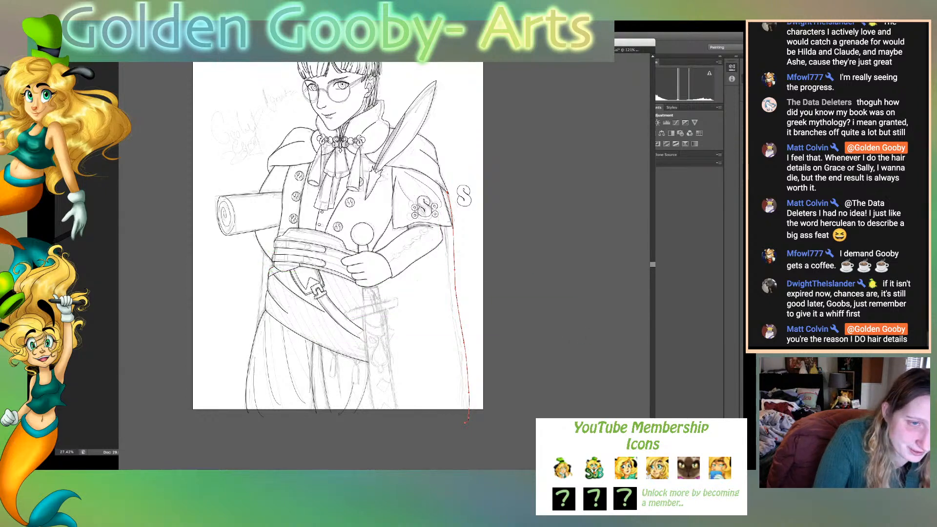
- Draw the cape's left edge from beneath the elbow down to the trouser leg's outer outline, without anything left selected
drag(263, 250, 252, 348)
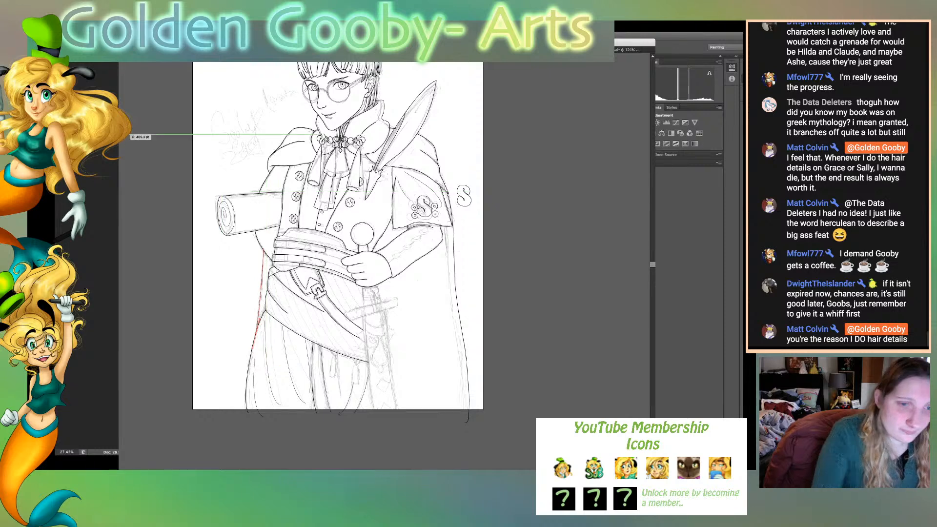
key(v)
key(super+shift+a)
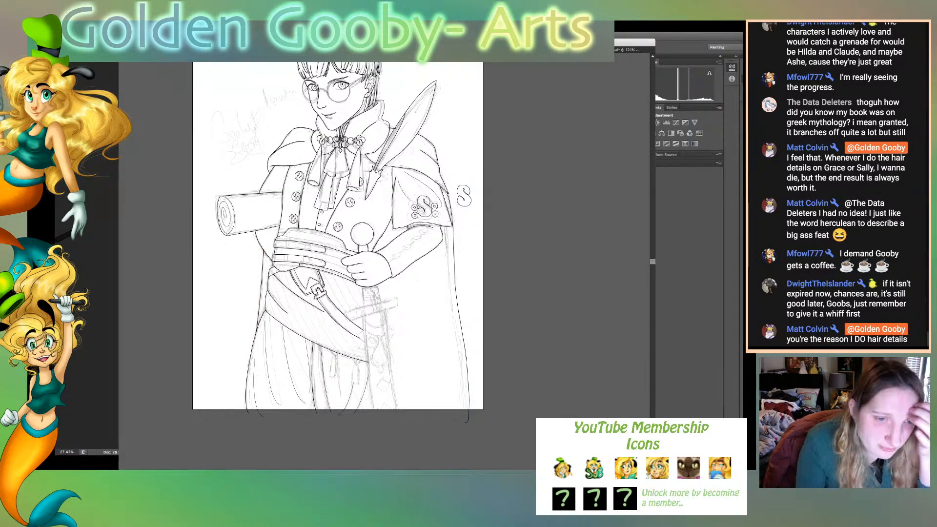
- Start an inset outline on the sash's top band, following its curved upper edge with a corner and short slanted side near the hand
key(super+0)
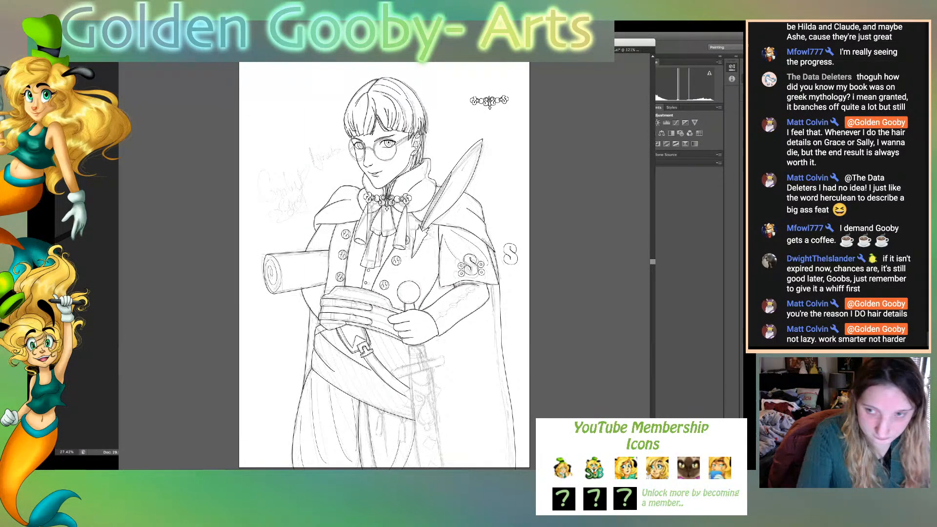
key(super+plus)
key(super+plus)
key(super+plus)
key(super+plus)
key(super+plus)
key(super+plus)
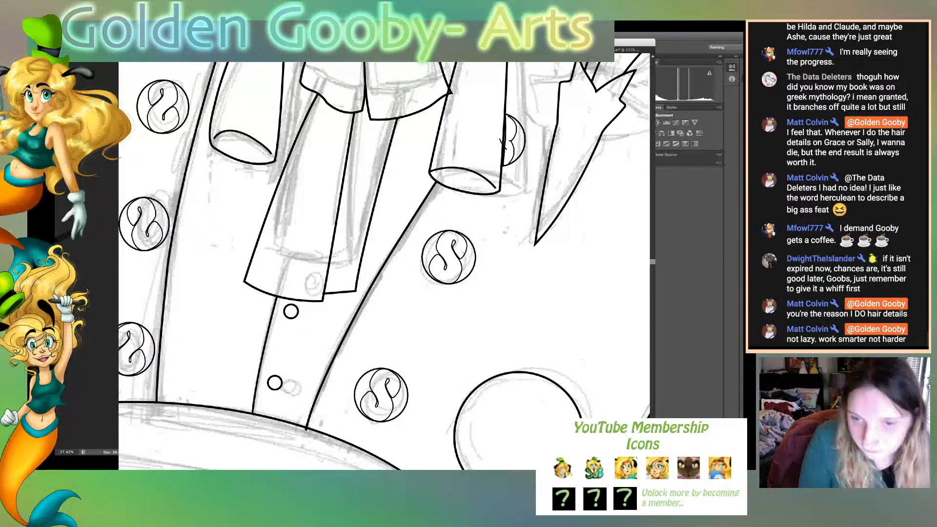
scroll(384, 265, down, 5)
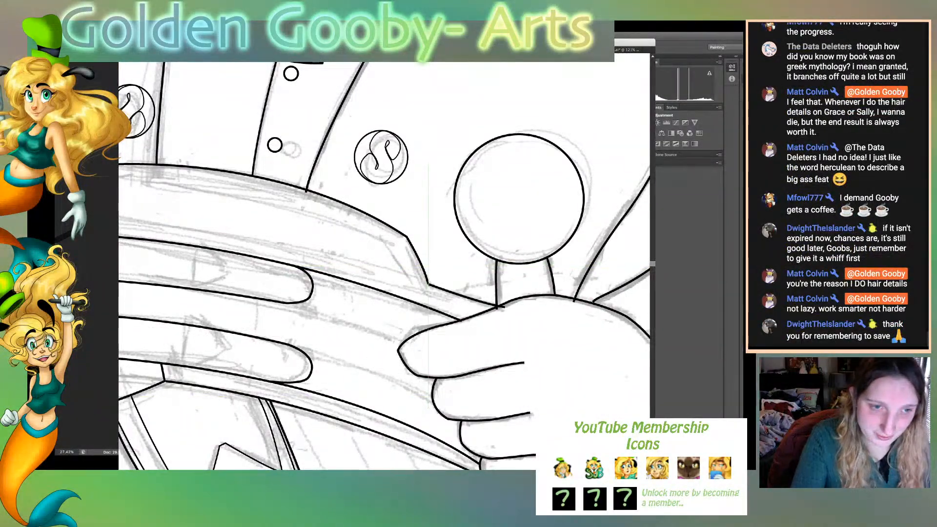
key(super+minus)
key(super+minus)
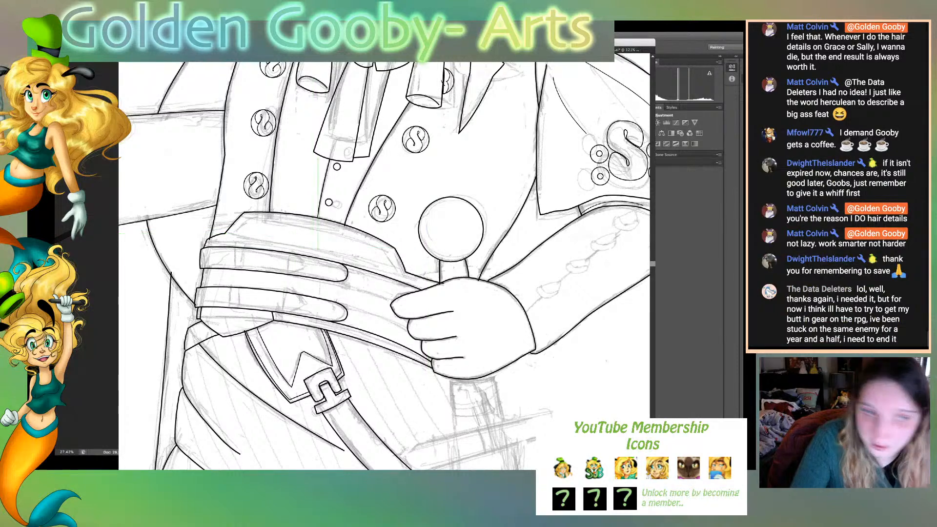
click(248, 218)
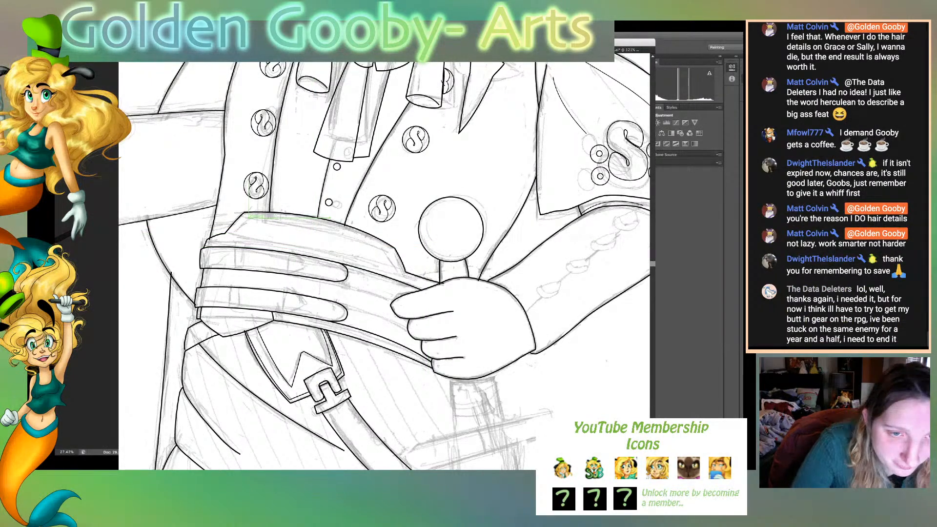
drag(386, 251, 426, 277)
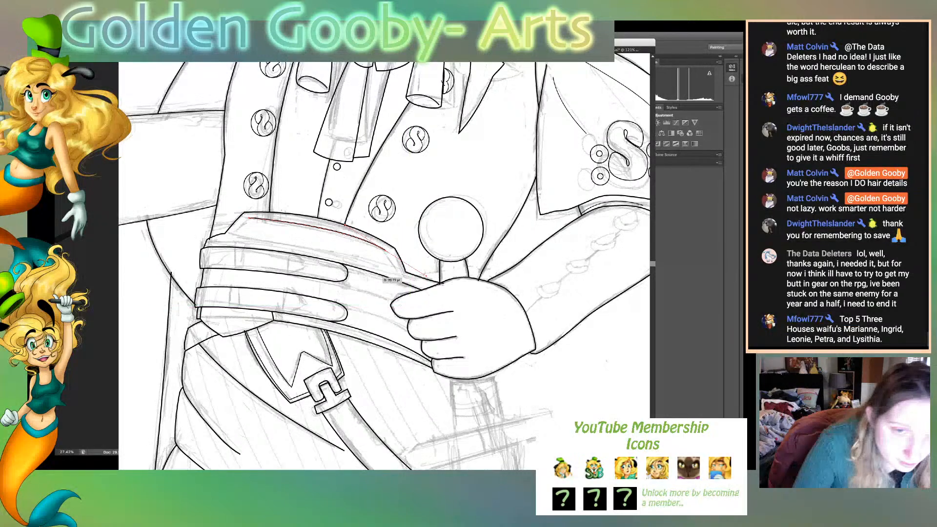
click(386, 250)
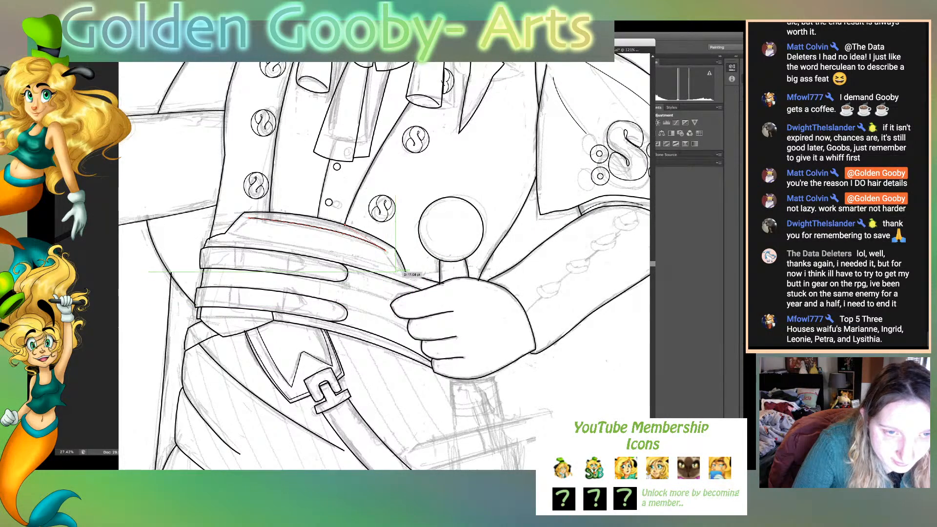
click(395, 270)
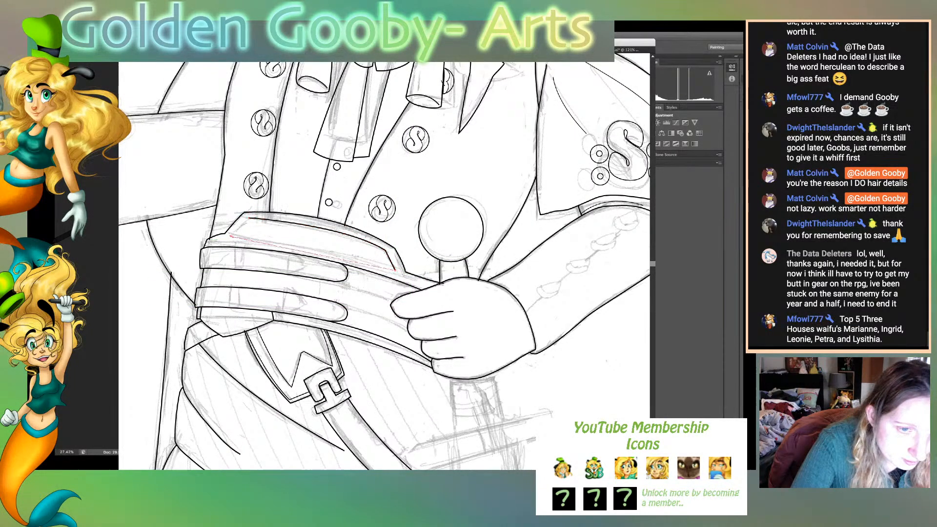
- Add the inset outline's curved lower edge, running back to the far end of the sash's top band, and end the path
click(226, 234)
mouse_move(231, 236)
mouse_down()
mouse_move(186, 238)
mouse_move(194, 237)
mouse_up()
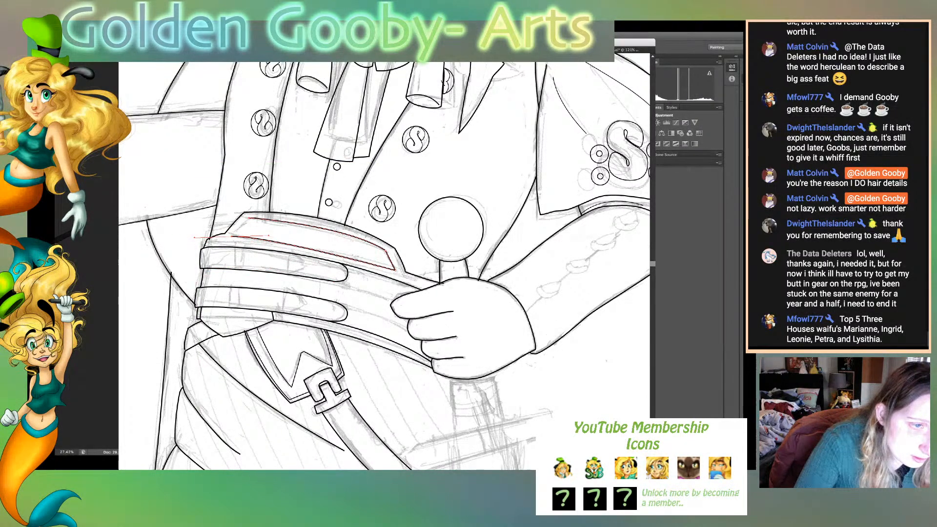
click(228, 233)
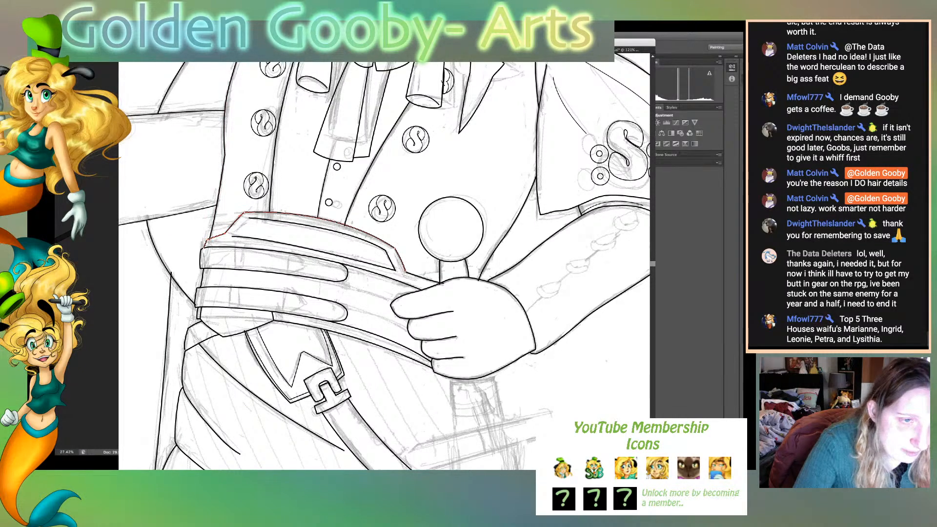
key(super+shift+a)
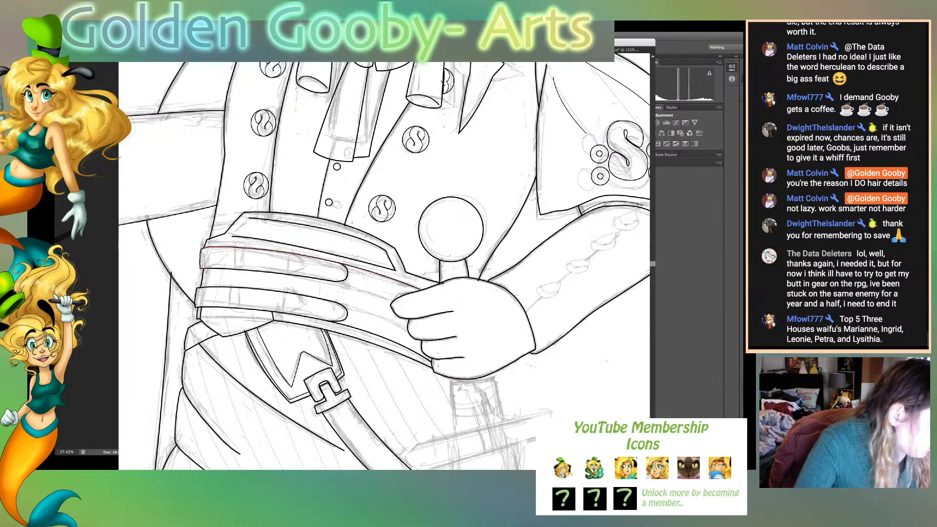
- Resume the open inset path on the sash's top band and close it with a short slanted side
click(266, 220)
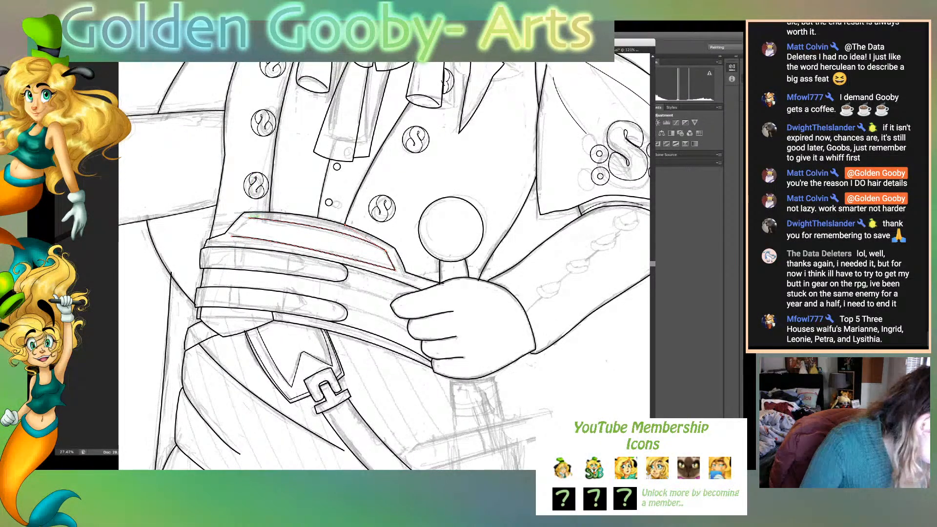
click(249, 218)
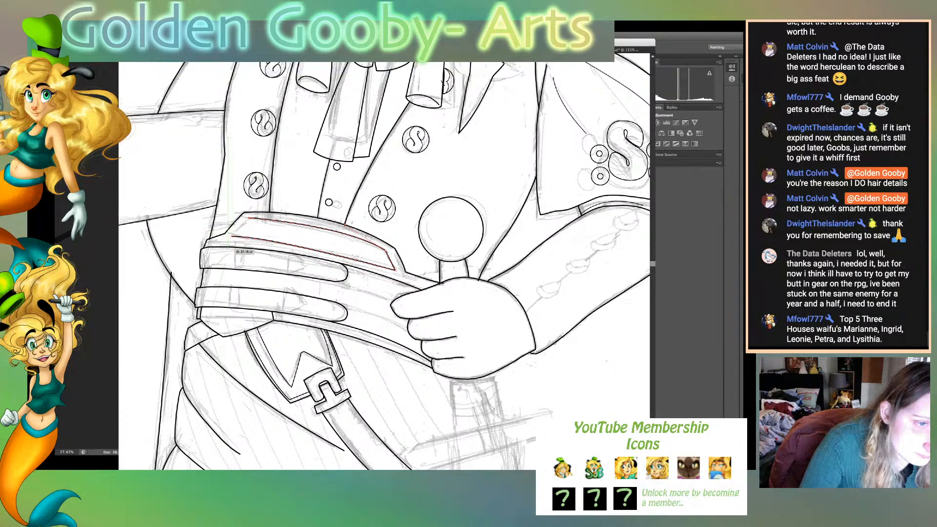
drag(229, 241, 223, 248)
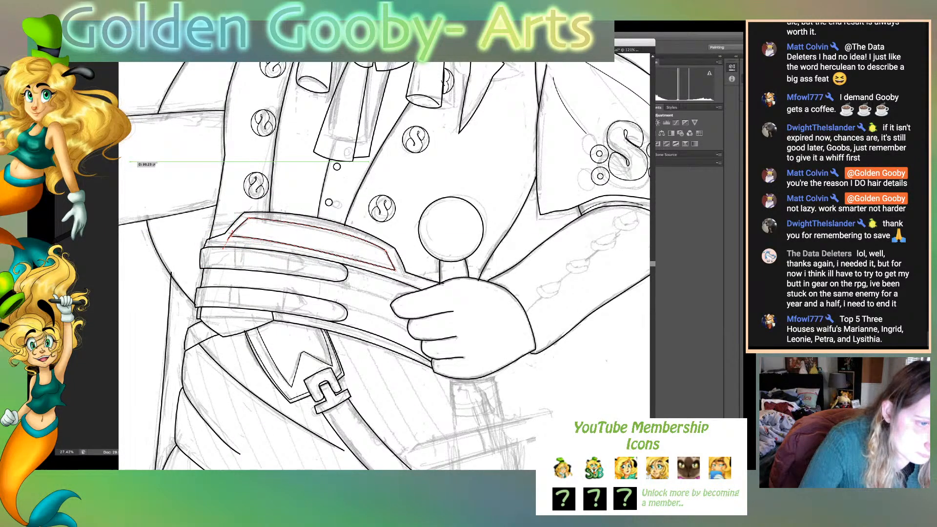
drag(228, 240, 278, 240)
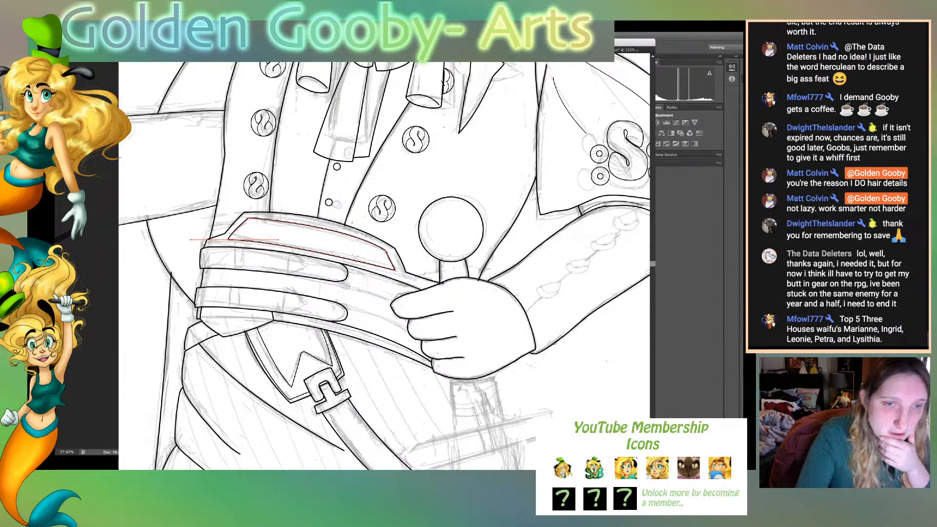
- Smooth the inset outline's lower edge by extending the curve handle at its lower-left corner, leaving the full page in view with nothing selected
key(v)
key(super+shift+a)
click(312, 252)
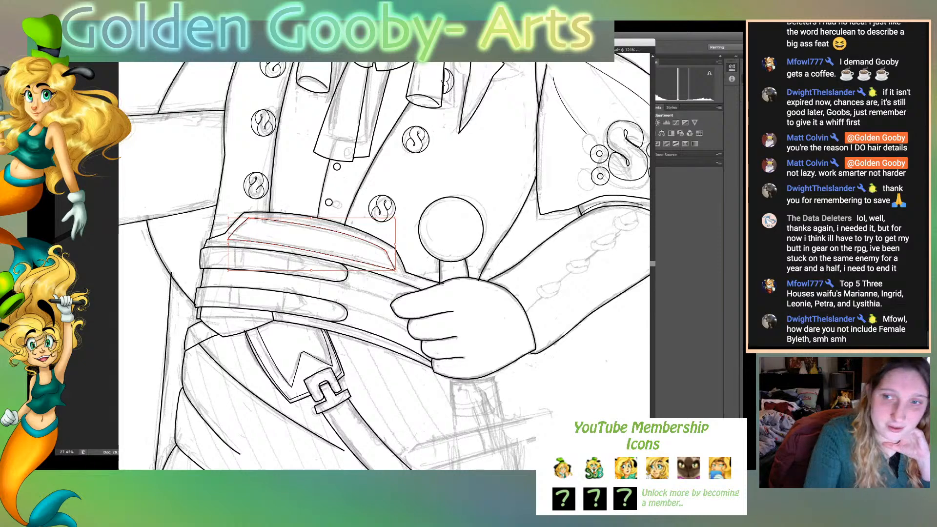
key(a)
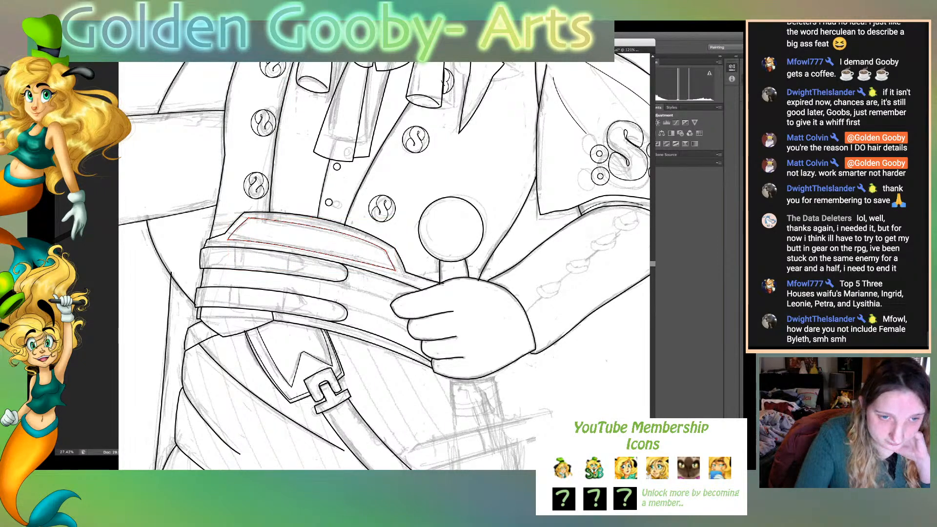
click(395, 270)
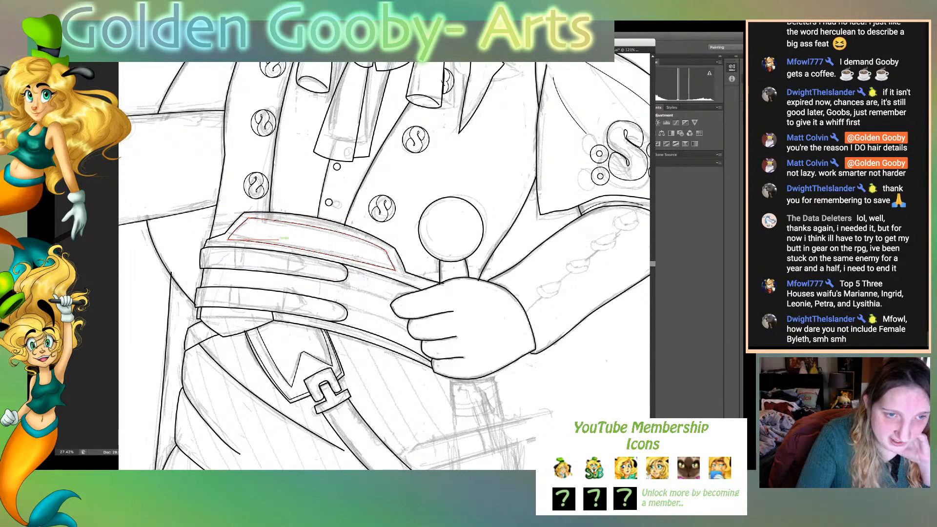
drag(278, 239, 329, 247)
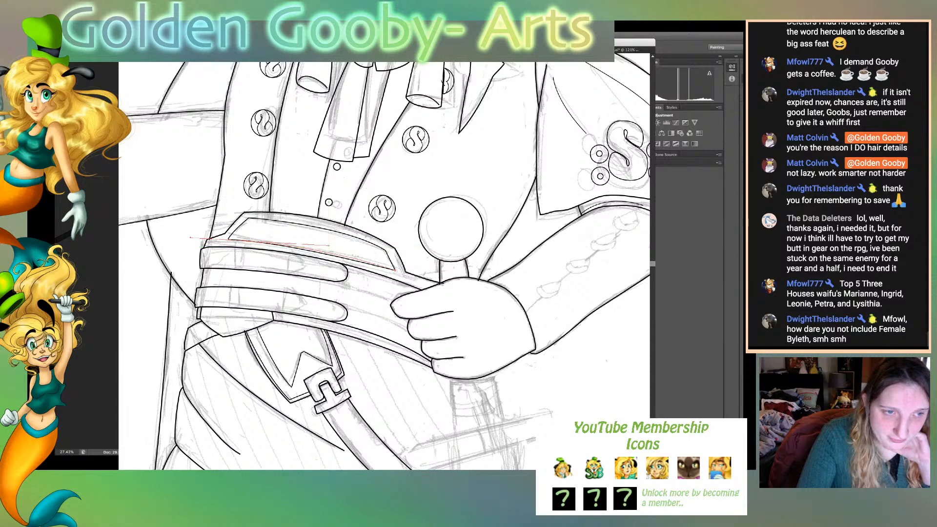
click(337, 239)
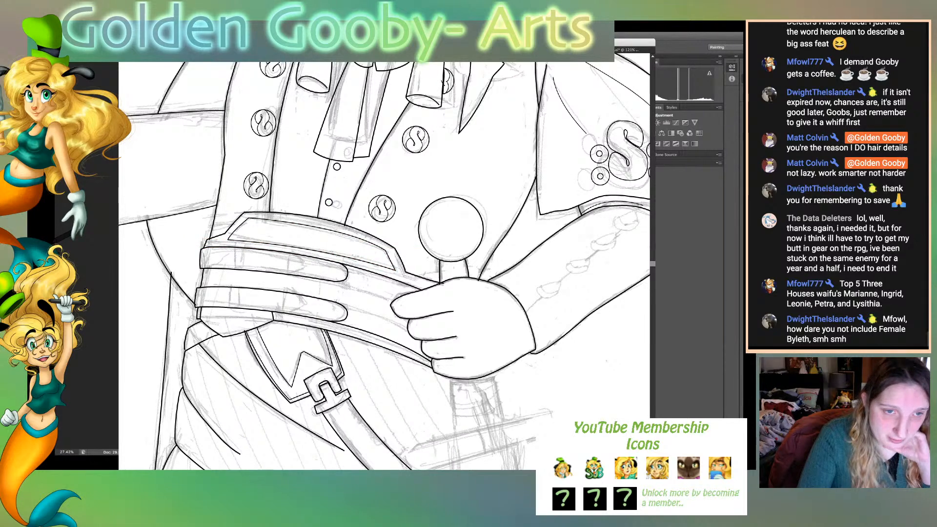
click(387, 251)
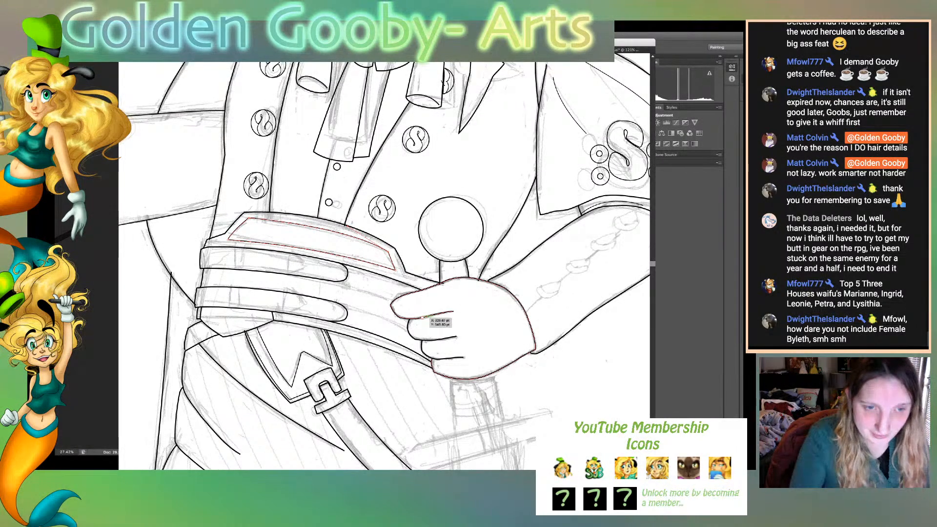
key(ctrl+0)
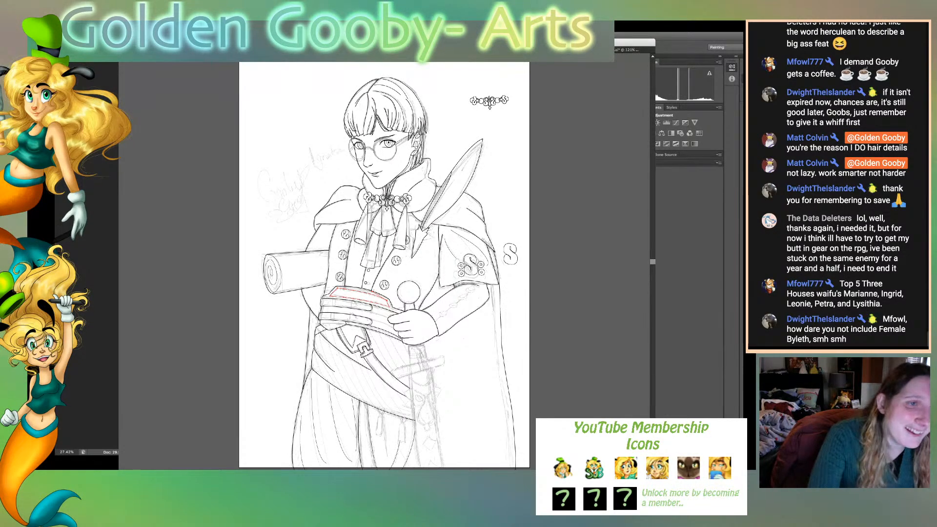
key(ctrl+shift+a)
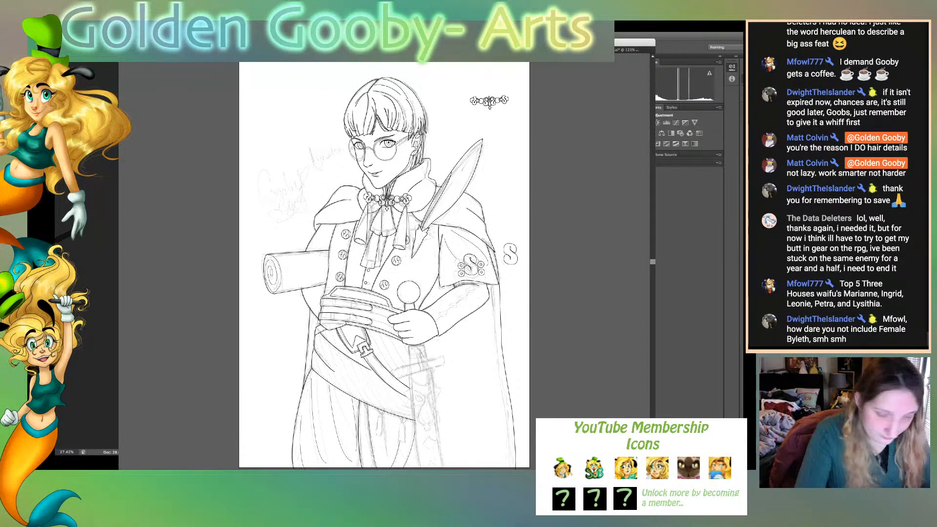
- Select the shirt front's closing line between the necktie's lower end and the sash
key(super+plus)
key(super+plus)
key(super+plus)
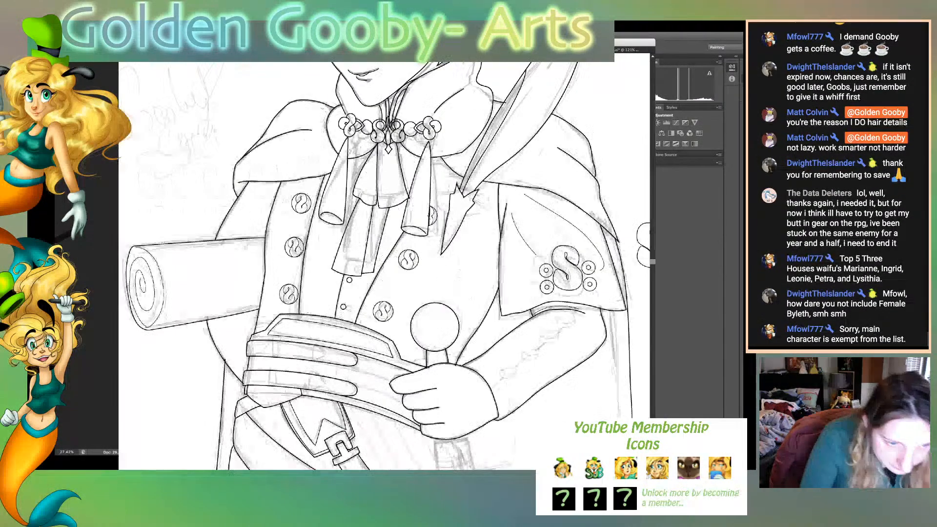
click(345, 320)
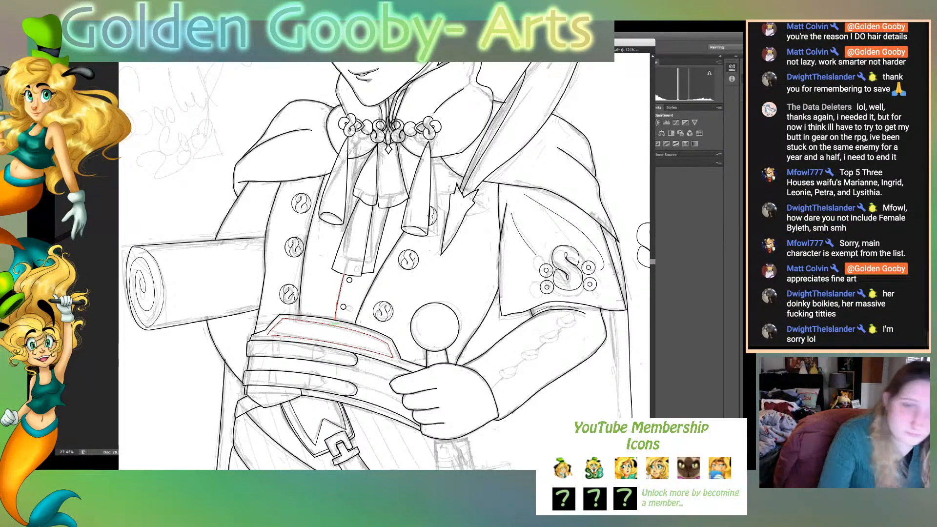
key(v)
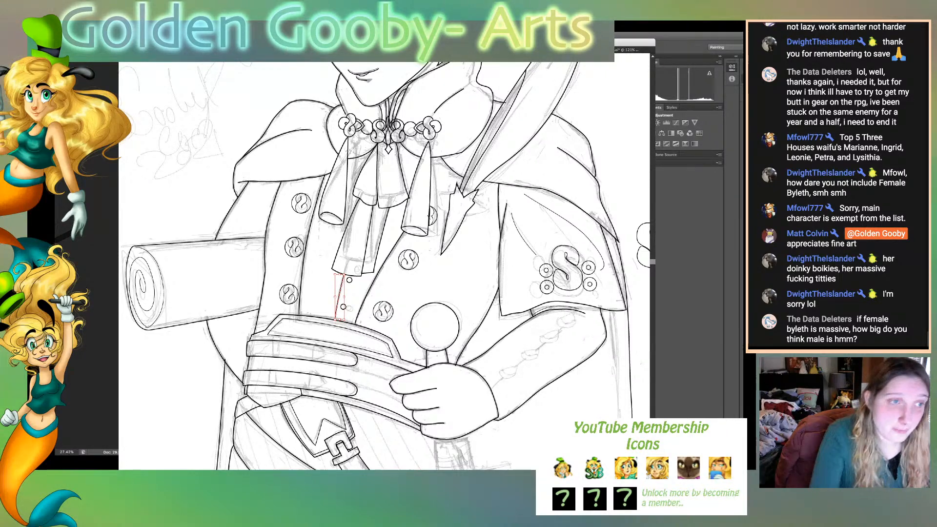
- Delete the jagged pointed shape at the quill's tip on the coat's chest
key(p)
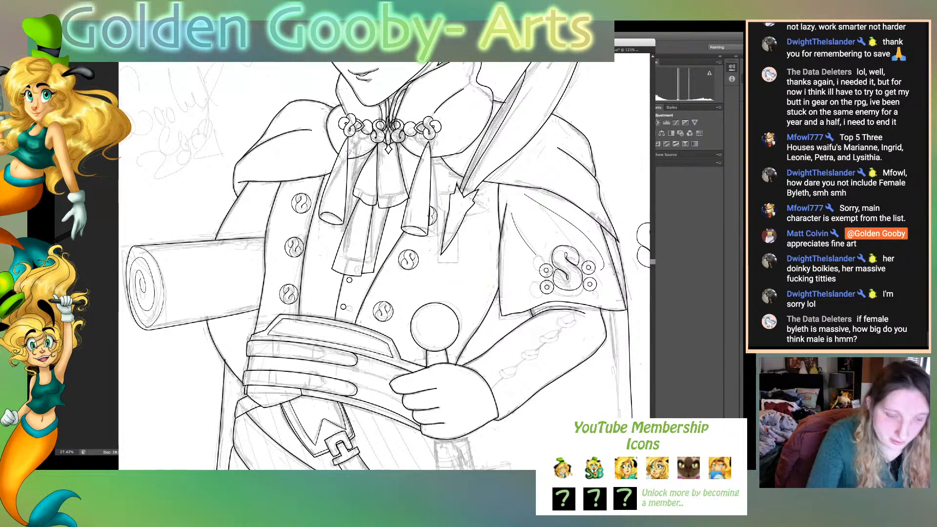
click(444, 252)
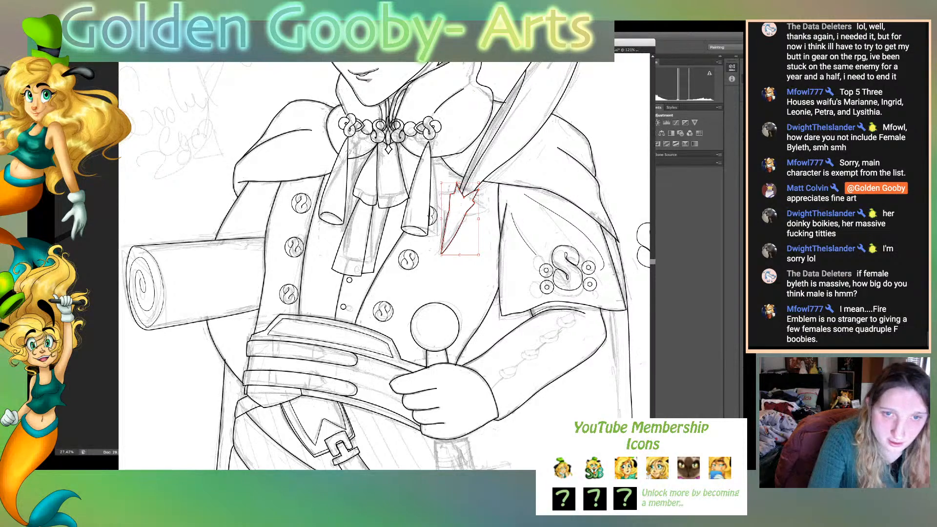
key(Delete)
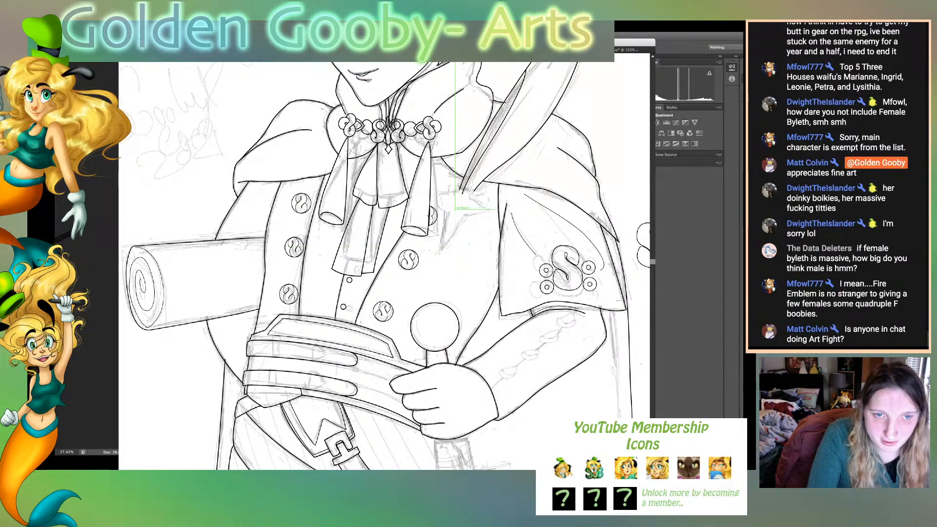
- Draw a narrow closed wedge with slightly curved sides, pointing downward on the coat's chest beneath the quill's tip
click(449, 219)
drag(471, 219, 478, 223)
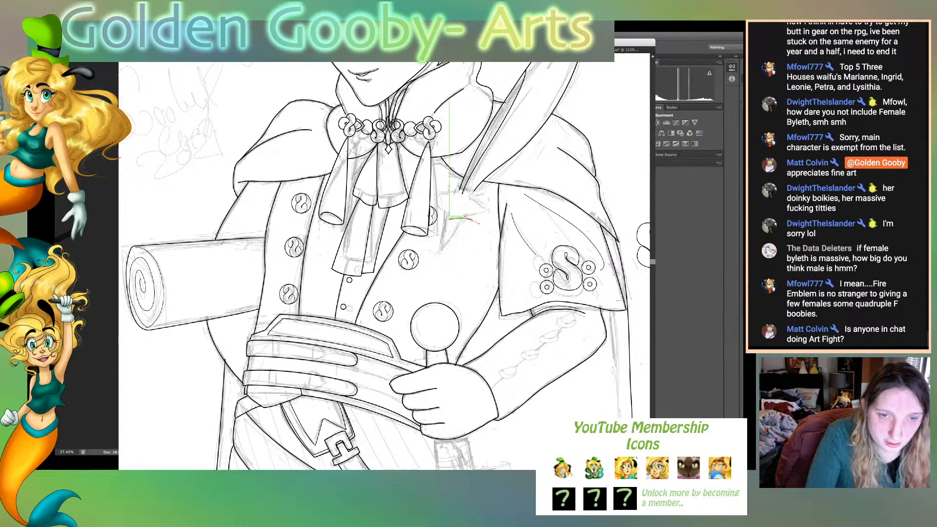
drag(459, 294, 464, 303)
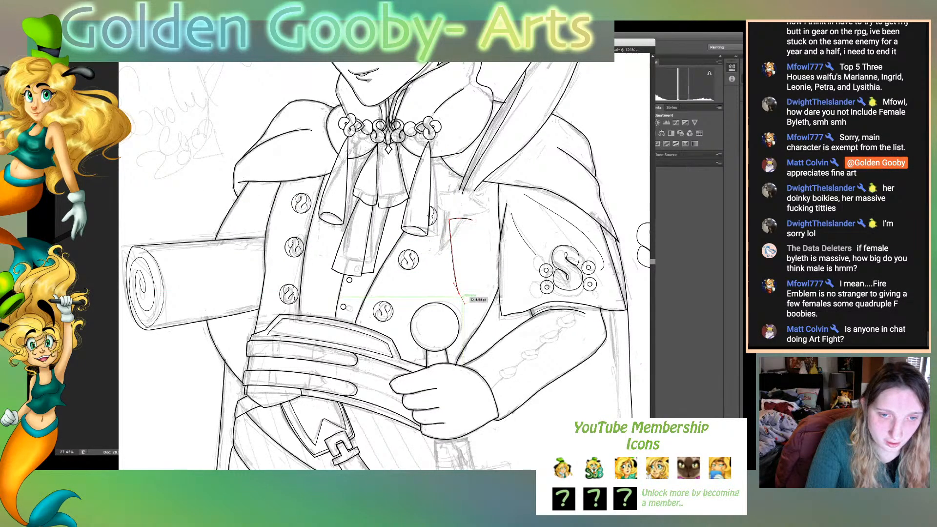
click(459, 293)
drag(472, 220, 475, 166)
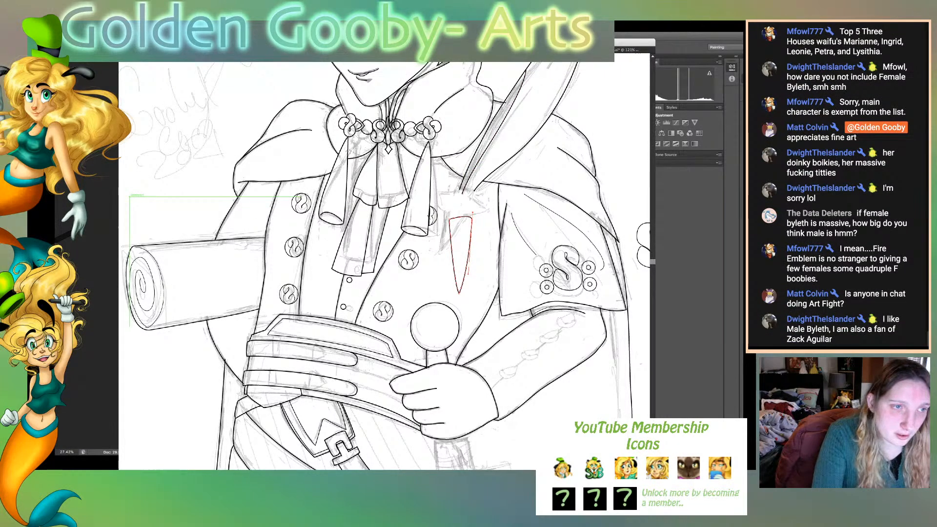
click(115, 194)
click(151, 200)
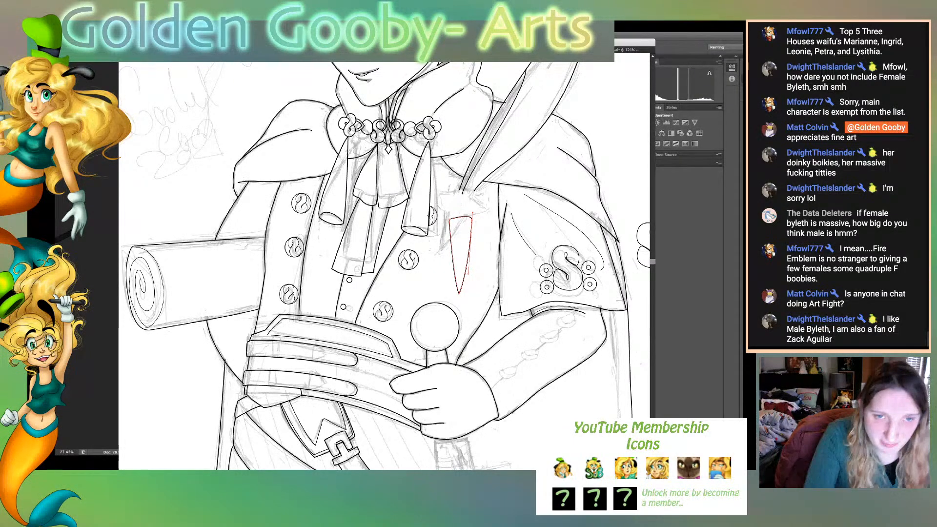
- Curve the wedge's top edge slightly and shorten the wedge by raising its bottom point, leaving it deselected
click(471, 215)
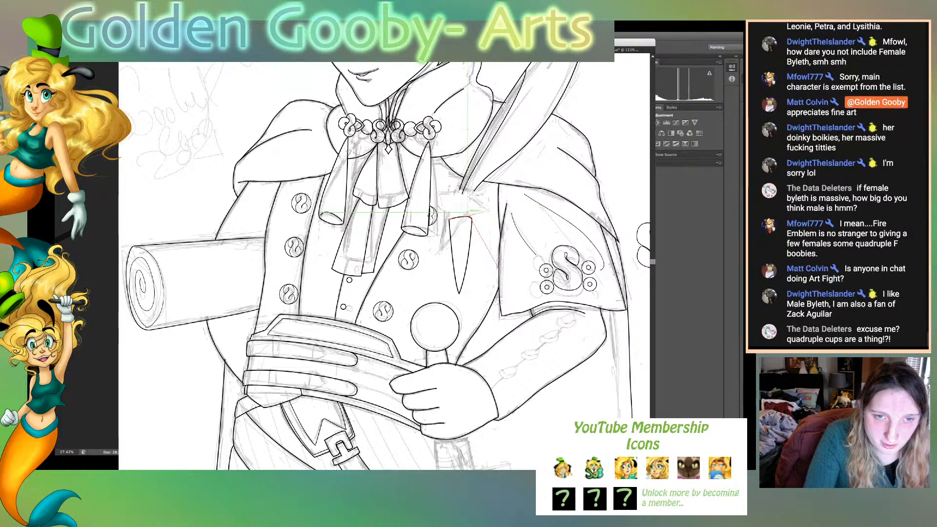
drag(464, 213, 461, 215)
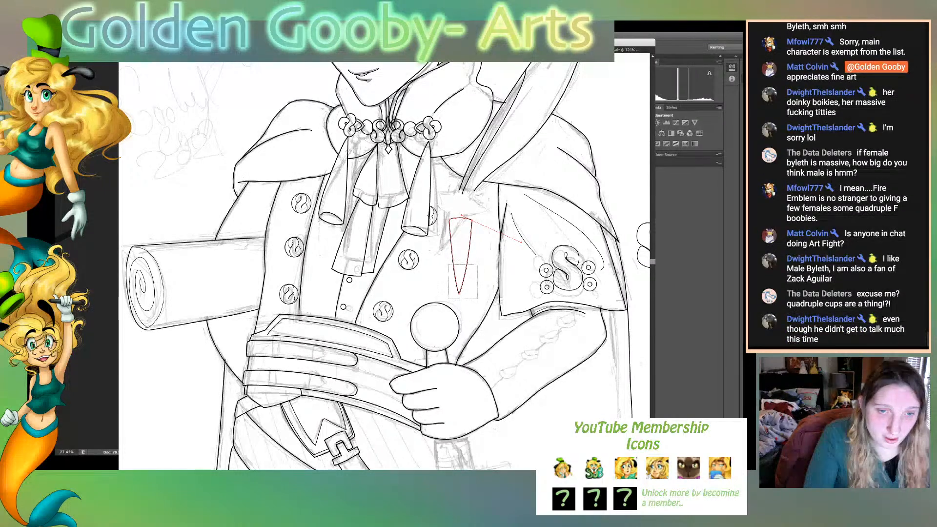
click(459, 294)
drag(459, 293, 459, 286)
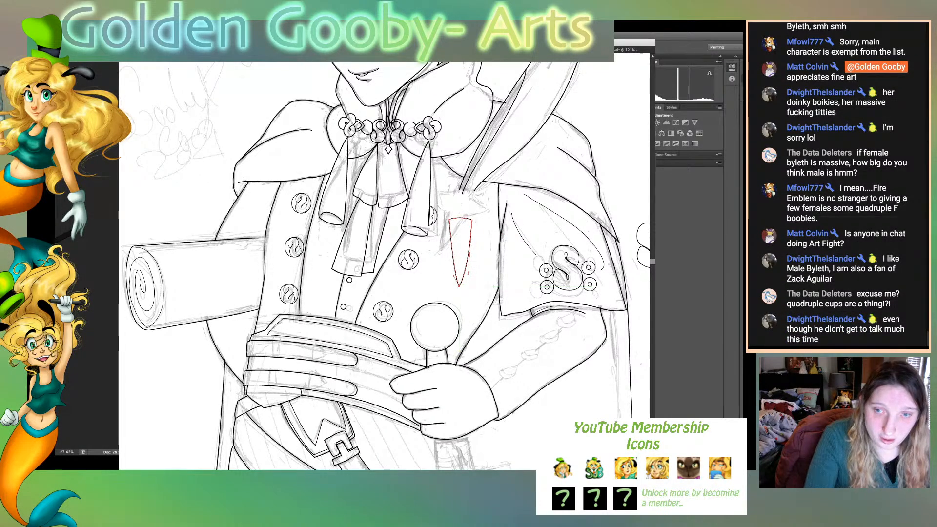
key(super+shift+a)
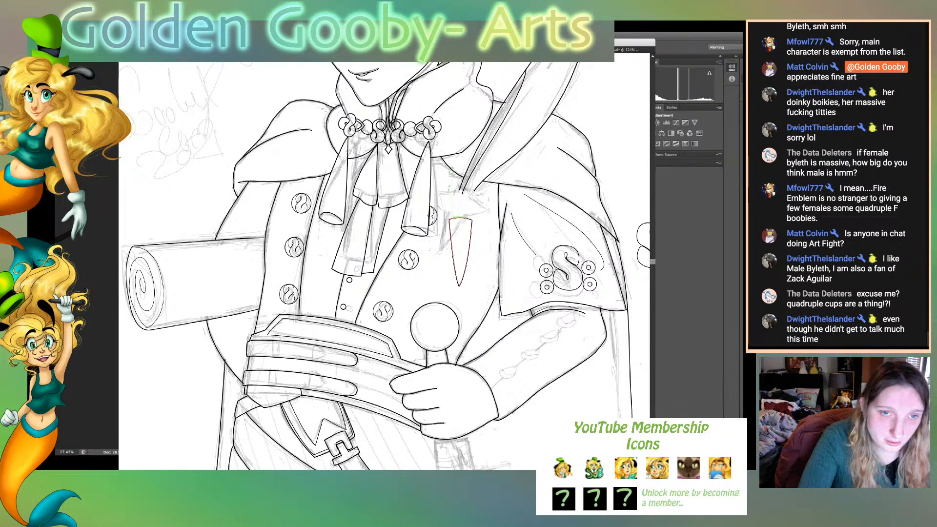
- Draw a two-pointed crown outline on top of the wedge and a rounded lobe projecting from the wedge's left side
click(452, 218)
drag(451, 203, 450, 201)
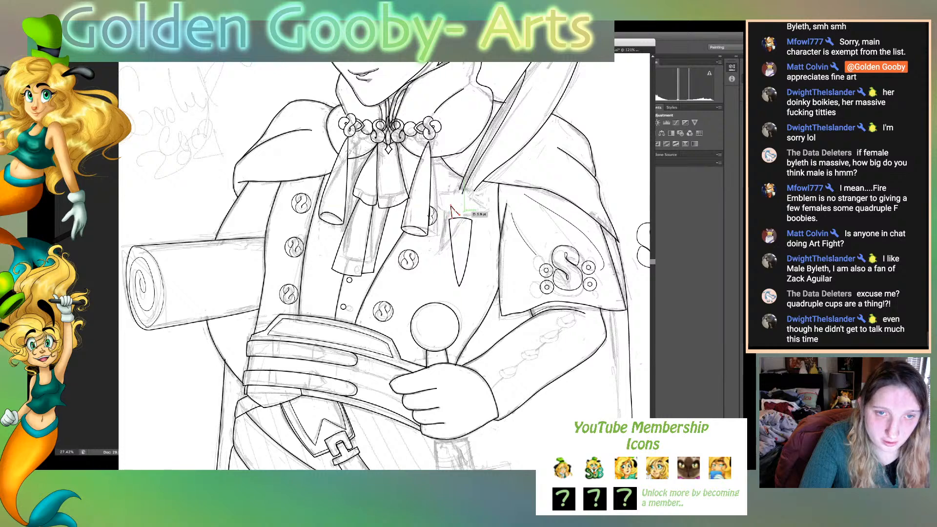
drag(464, 211, 466, 224)
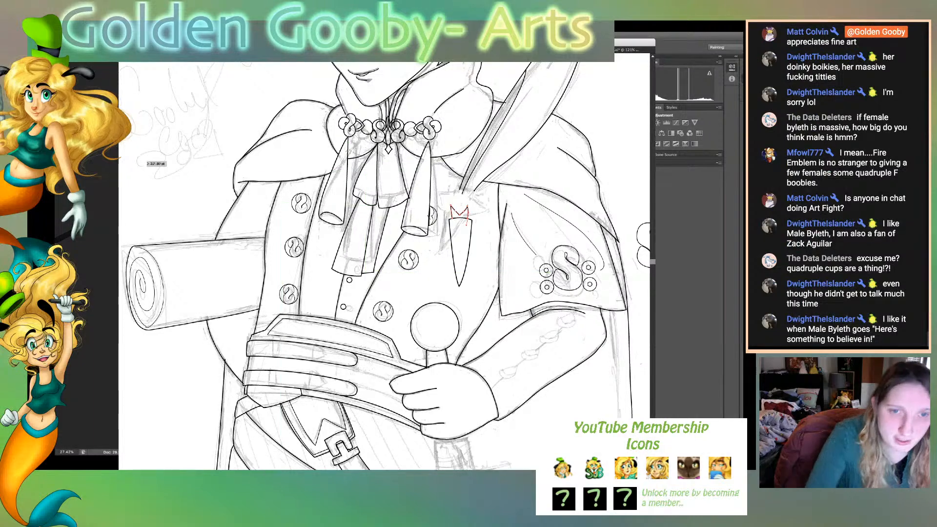
click(468, 218)
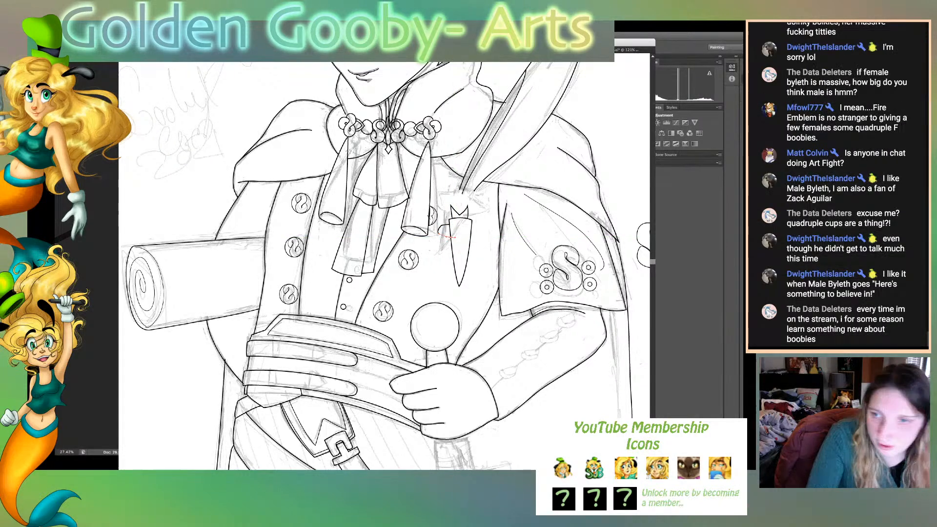
drag(450, 236, 456, 238)
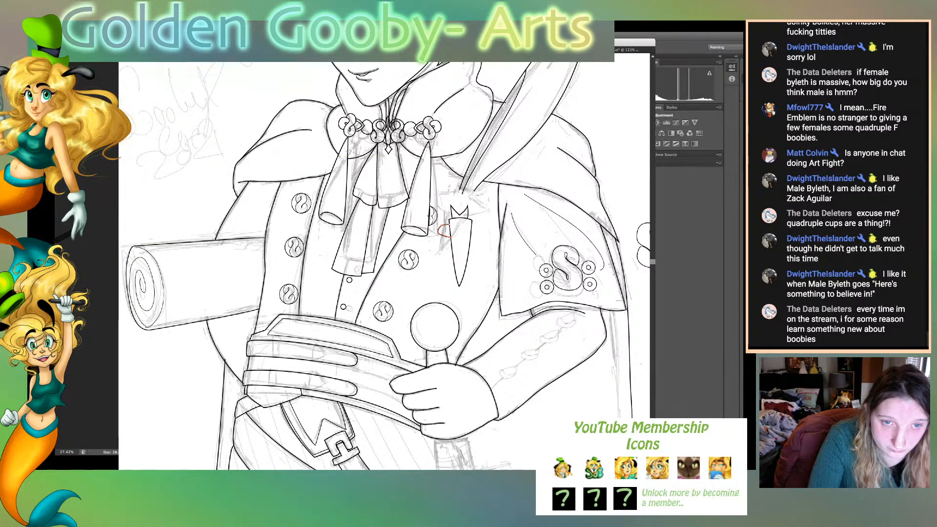
drag(454, 237, 461, 239)
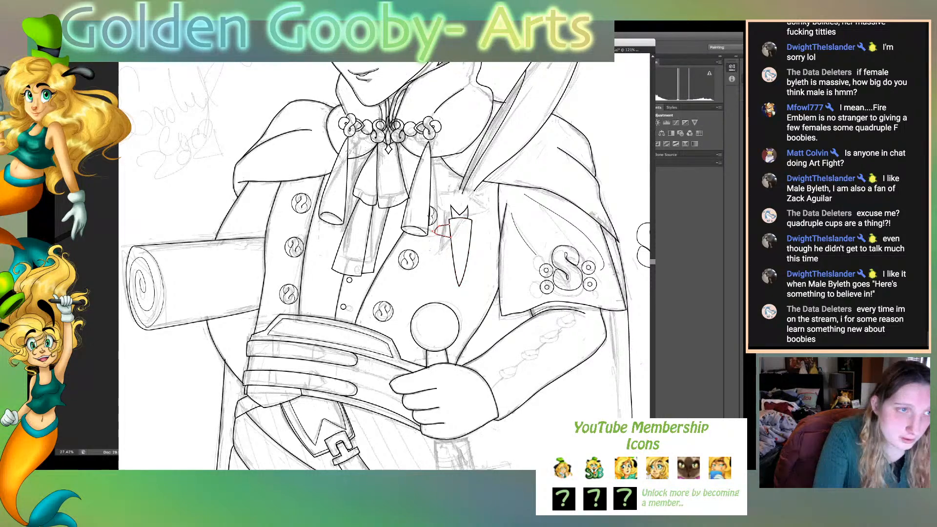
- Select the wedge and narrow it slightly by pulling in its right side
click(454, 245)
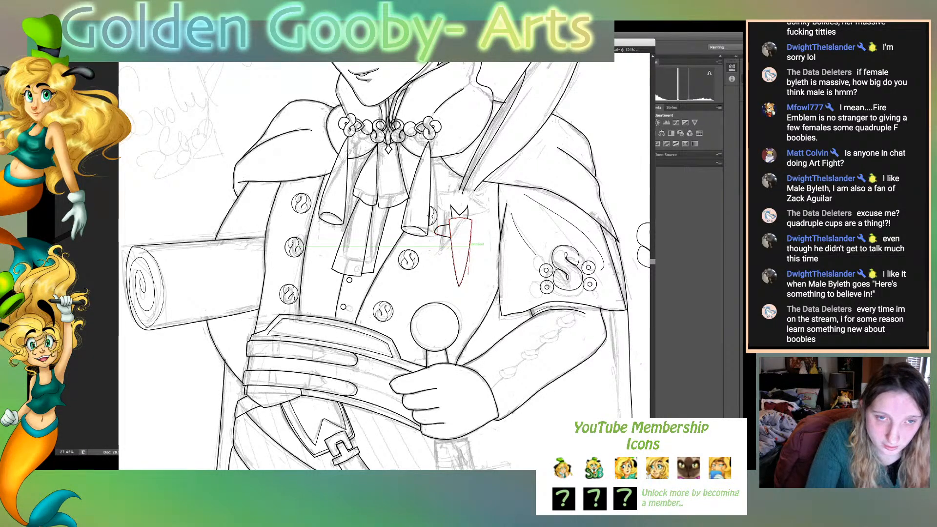
key(v)
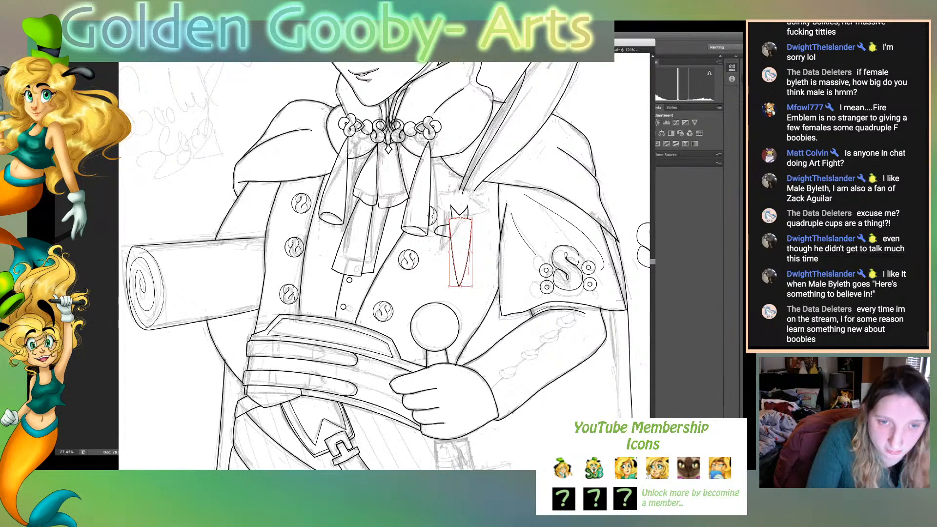
drag(472, 252, 471, 253)
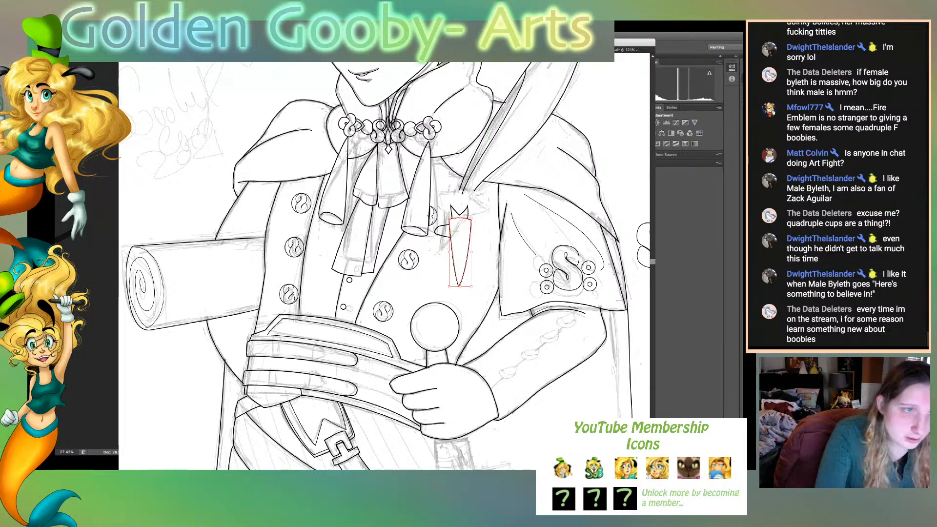
click(459, 213)
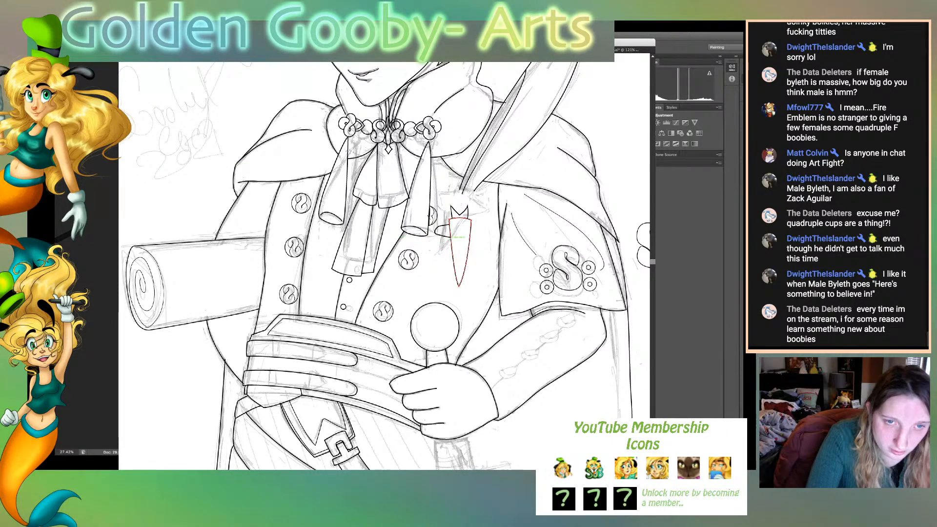
- Delete the line across the wedge's top beneath the crown so the two shapes open into each other
click(460, 219)
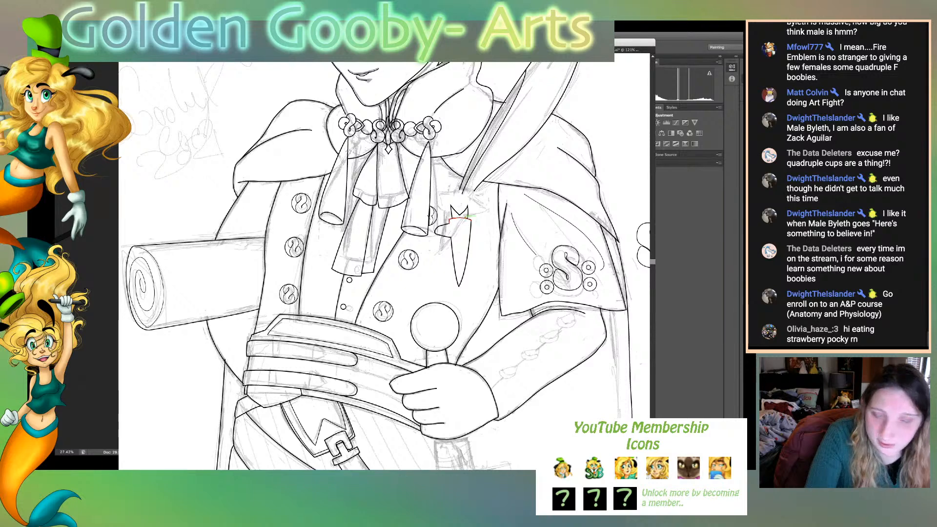
click(465, 217)
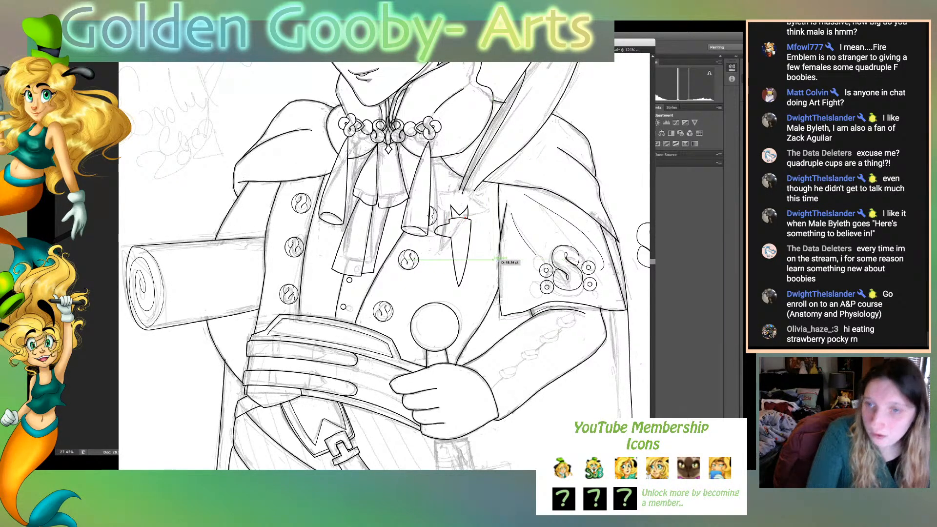
key(v)
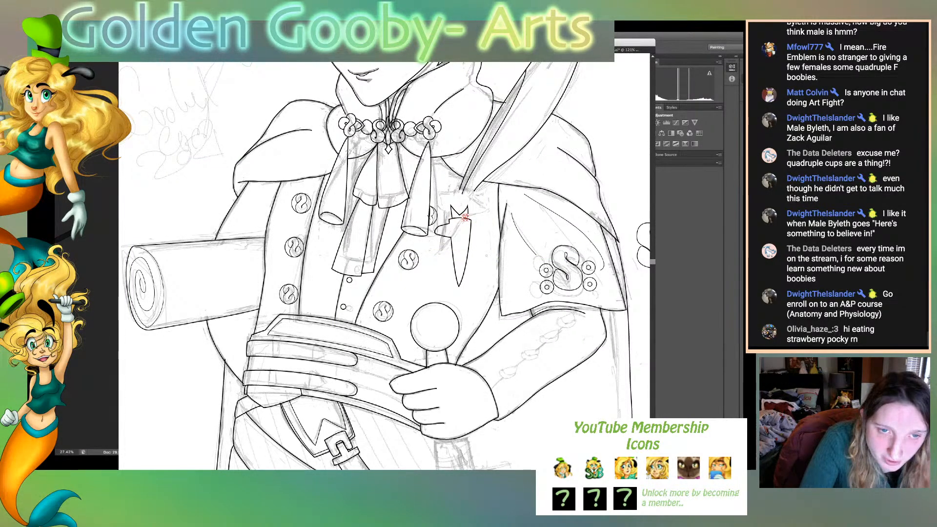
key(Delete)
click(461, 218)
- Draw a short stepped line joining the crown's right base to the wedge's upper-right corner
key(p)
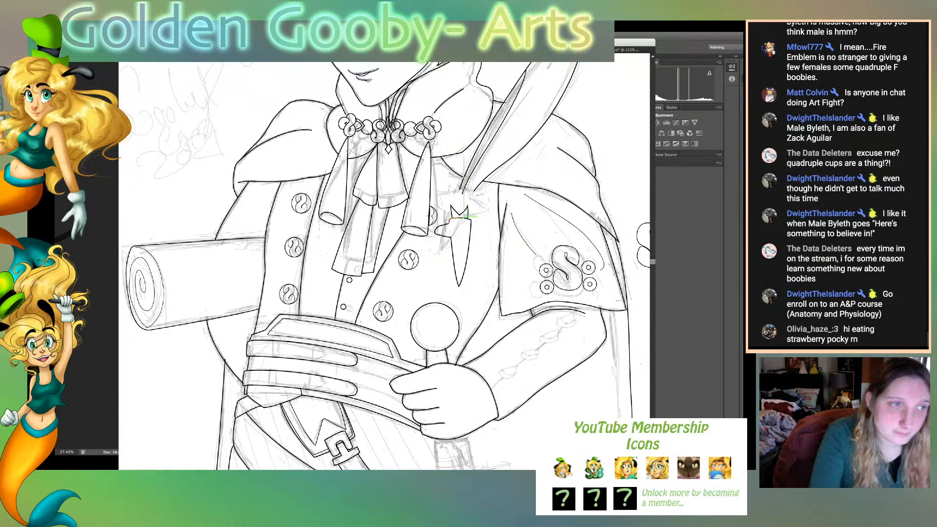
drag(459, 217, 470, 220)
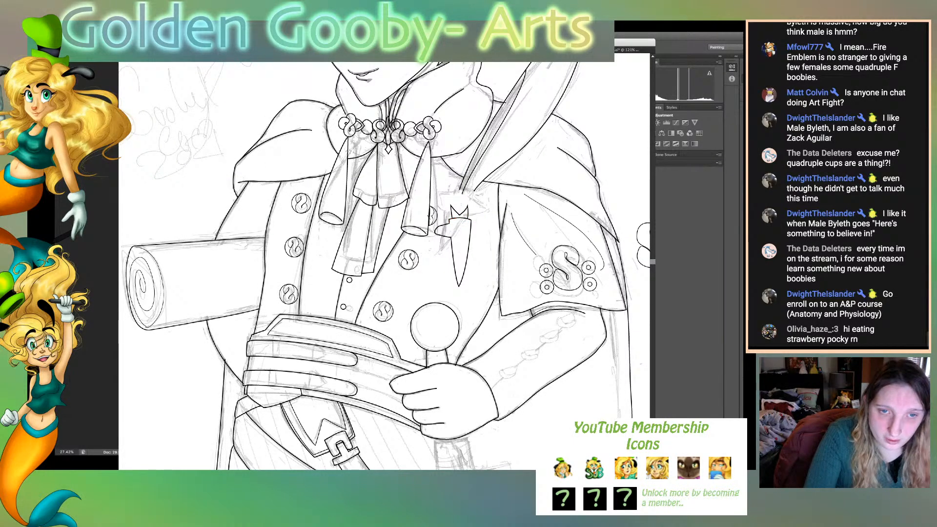
click(465, 218)
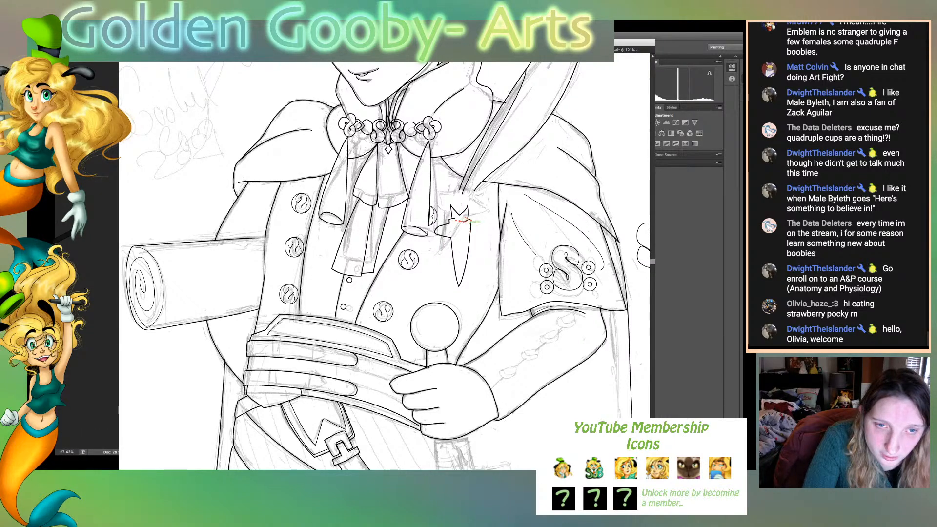
drag(466, 220, 466, 218)
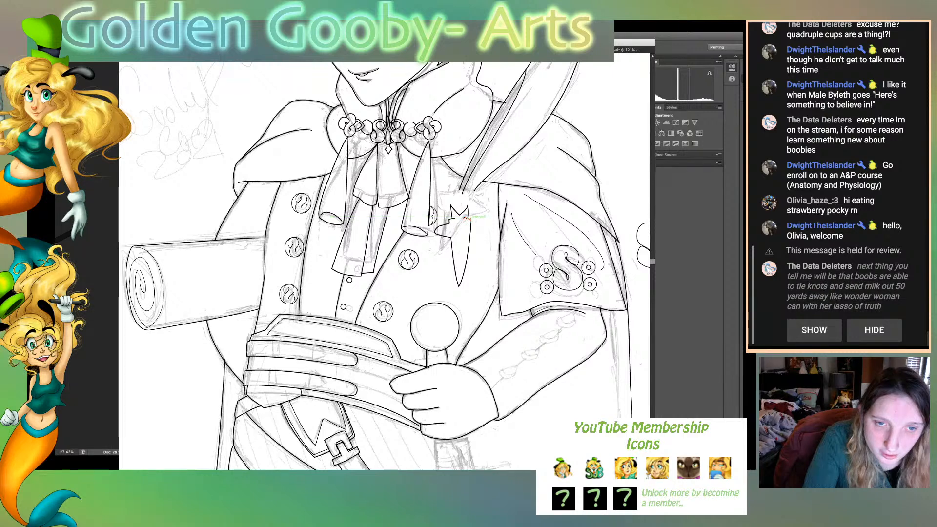
click(466, 218)
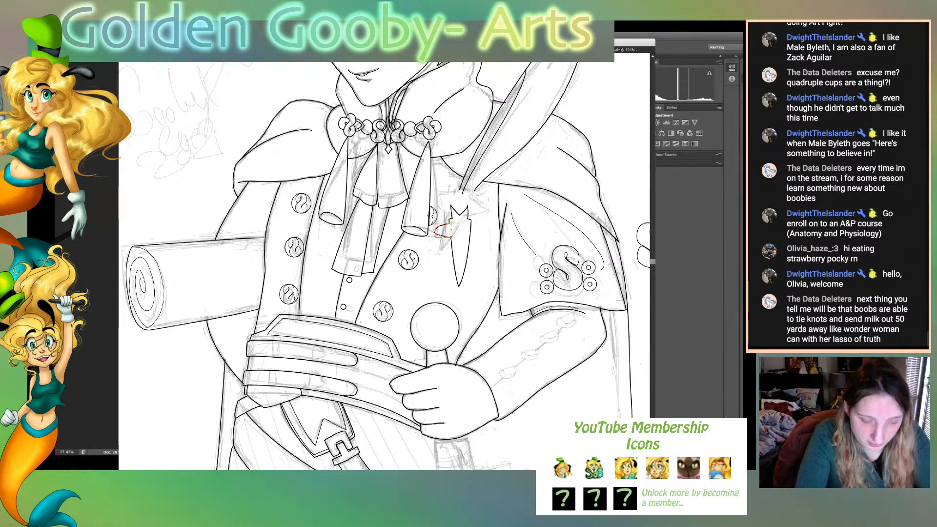
- Place a mirrored copy of the rounded lobe on the wedge's right side, aligned with its edge and deselected
drag(450, 226, 471, 228)
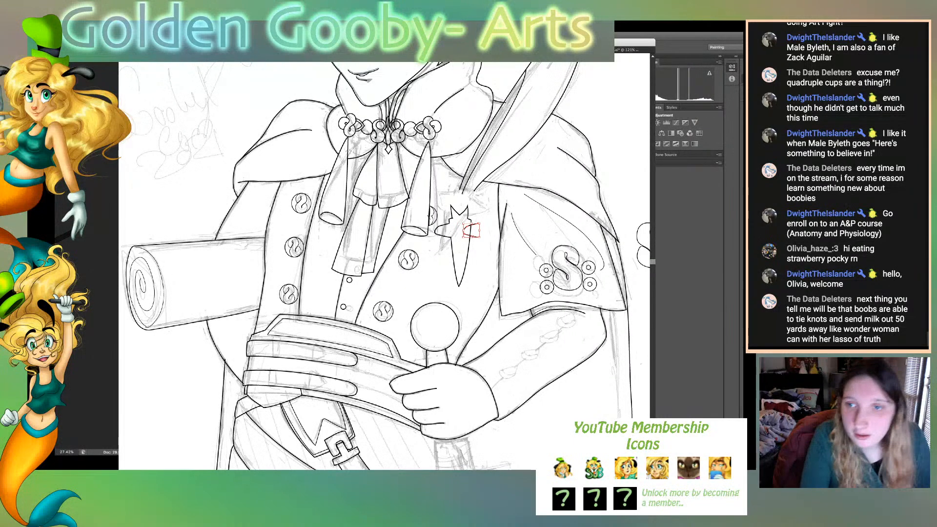
key(Return)
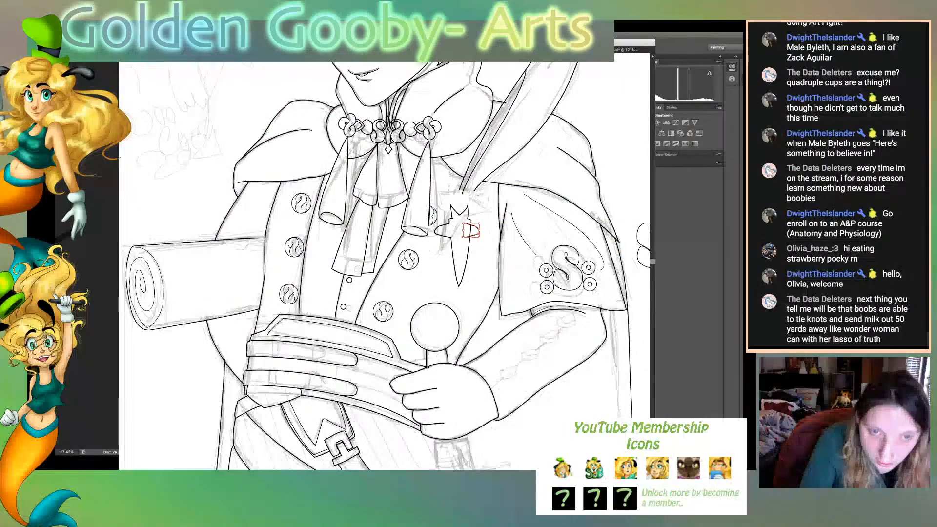
key(Right)
key(Right)
key(Right)
key(Right)
key(Right)
key(Right)
key(Right)
key(Right)
key(Right)
key(Right)
key(Right)
key(Right)
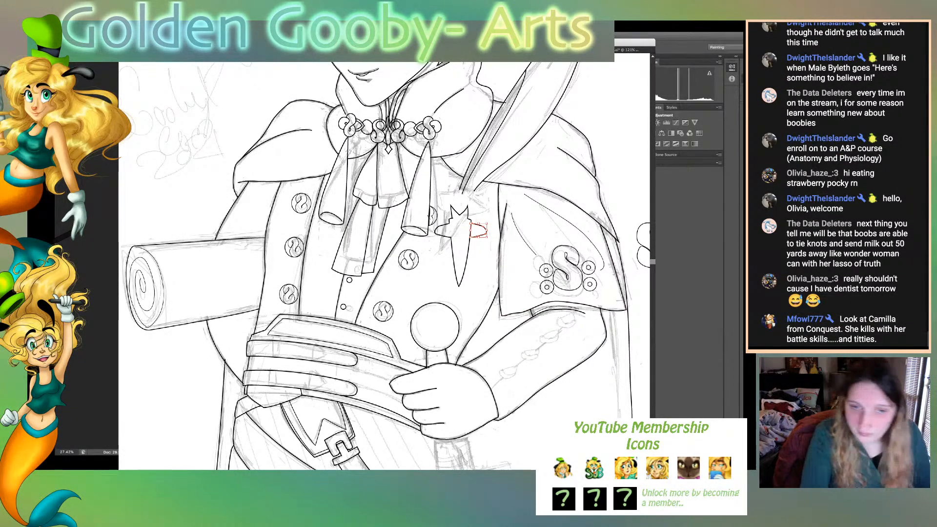
key(super+shift+a)
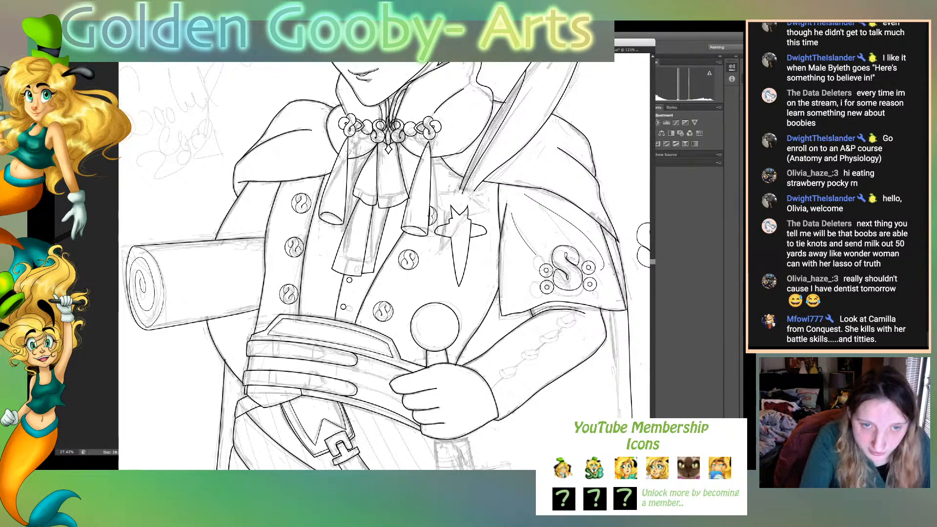
- Reselect the mirrored lobe and nudge it slightly left against the wedge's right edge
click(484, 226)
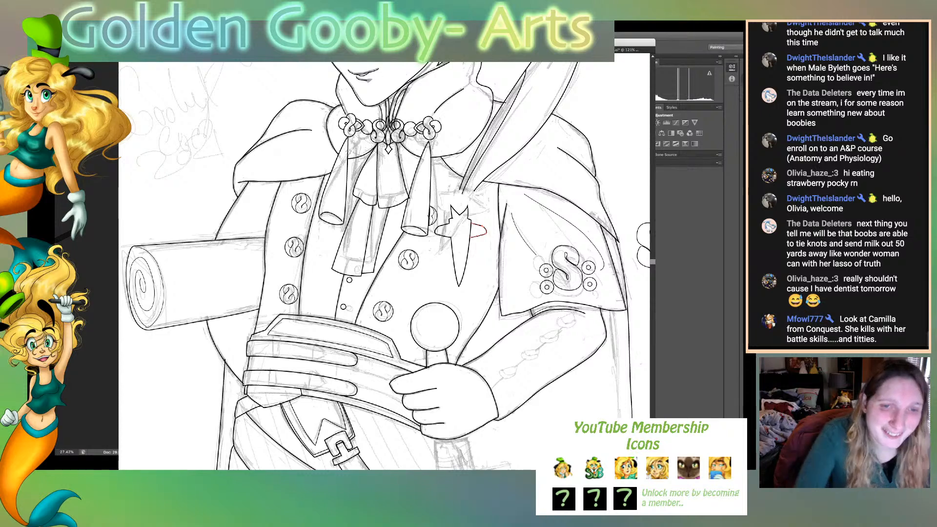
key(super+shift+a)
drag(482, 229, 480, 227)
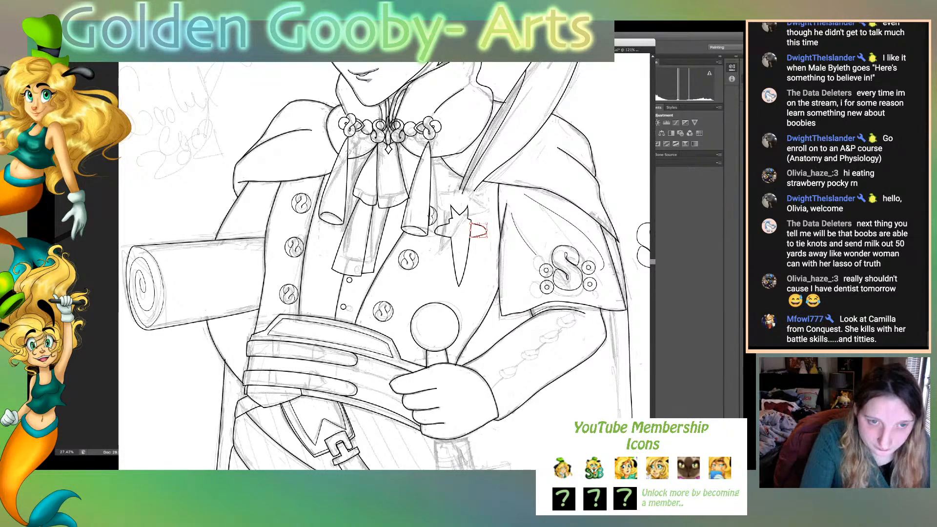
key(Left)
key(Left)
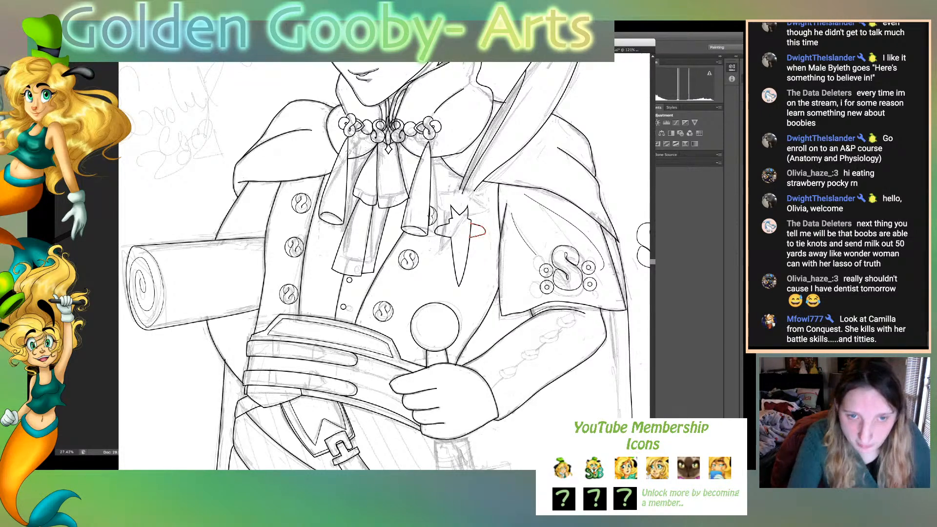
key(super+equal)
key(super+equal)
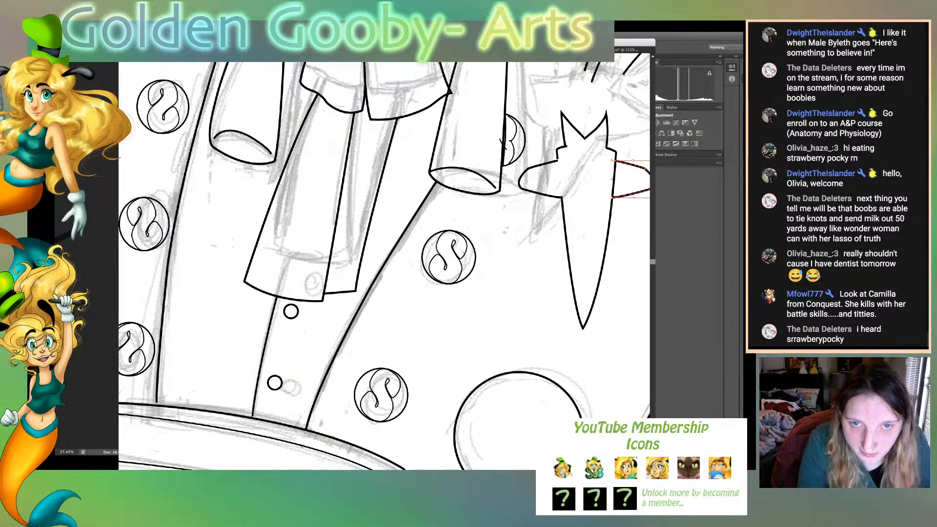
scroll(383, 266, right, 5)
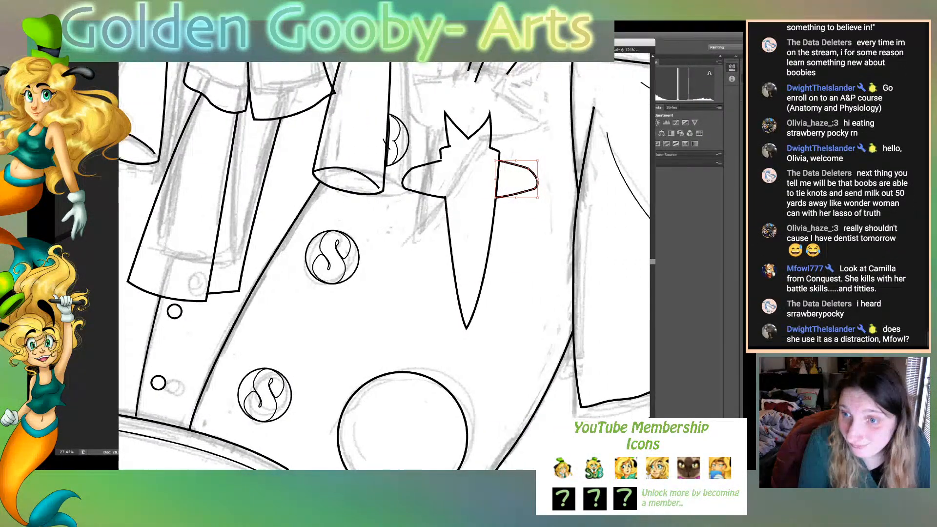
scroll(383, 266, right, 2)
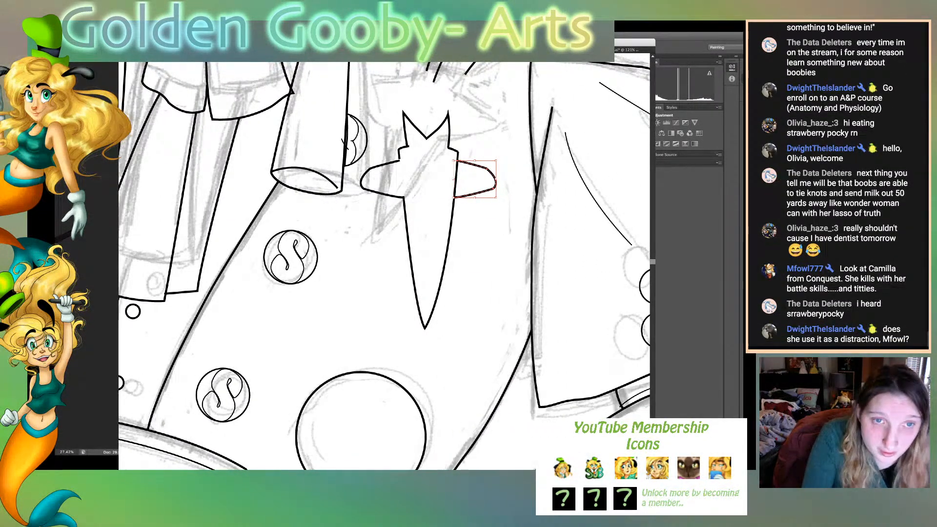
- Cut the wedge's right edge at the mirrored lobe and remove the piece inside it so the lobe opens into the wedge
key(super+shift+a)
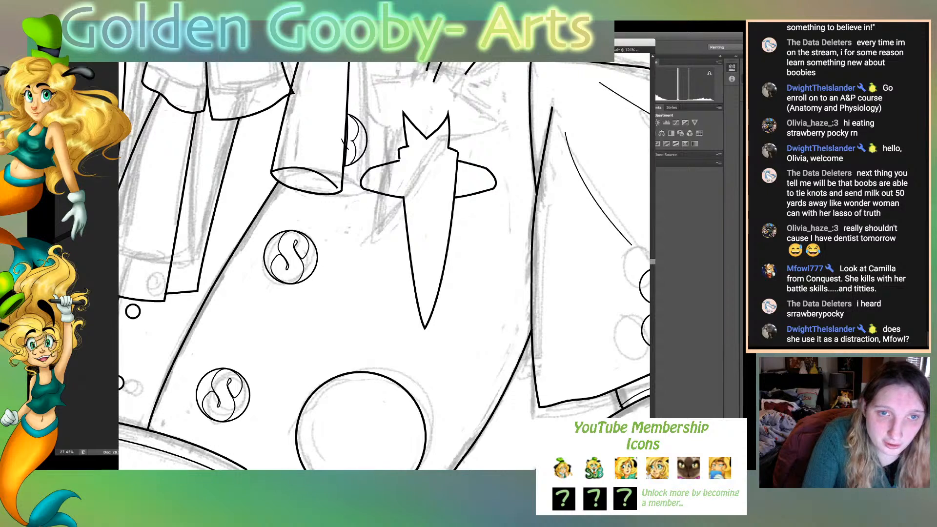
click(457, 179)
key(p)
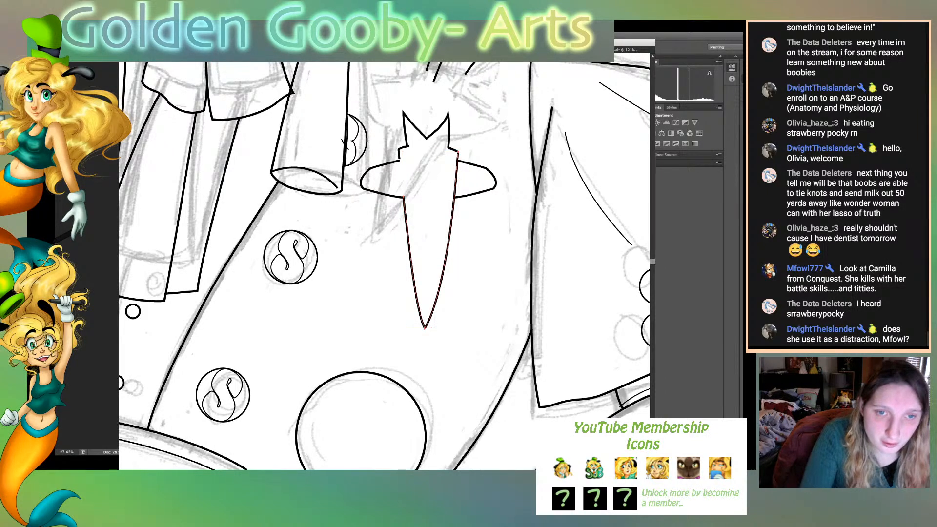
click(455, 191)
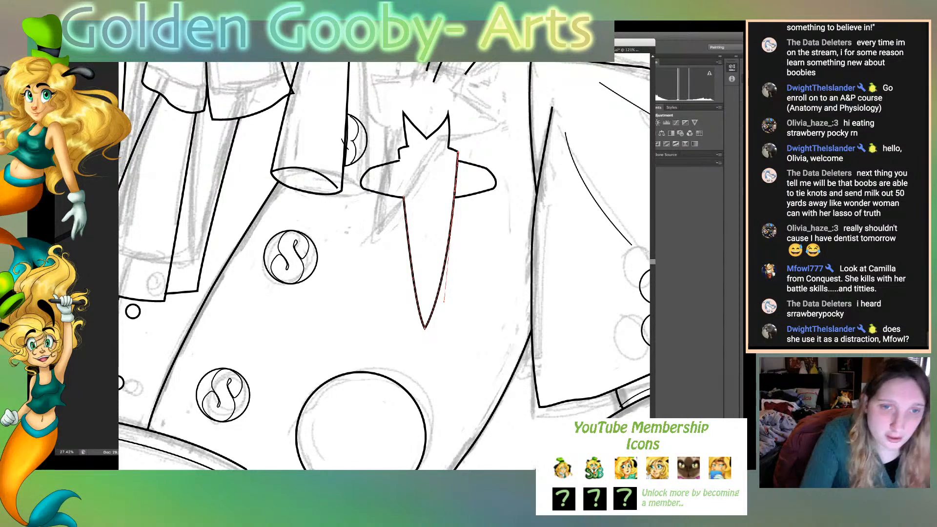
click(456, 181)
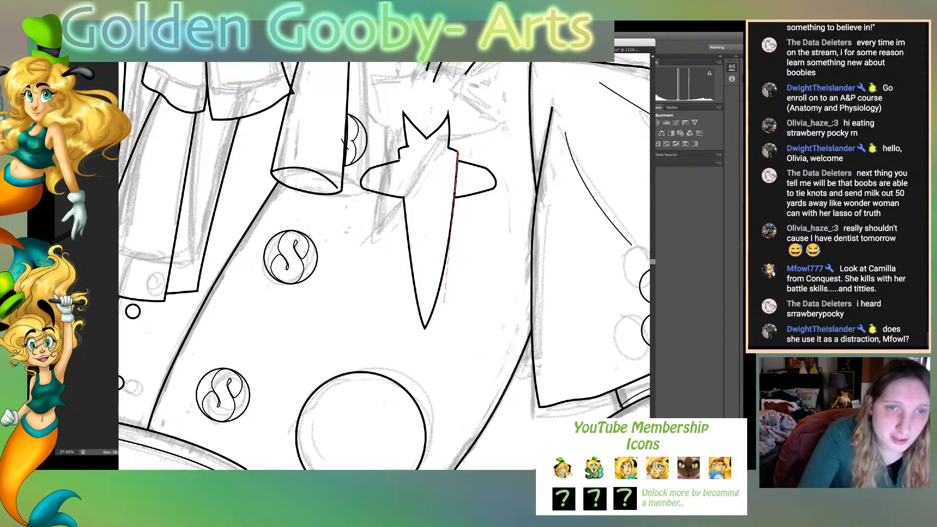
click(467, 214)
click(454, 194)
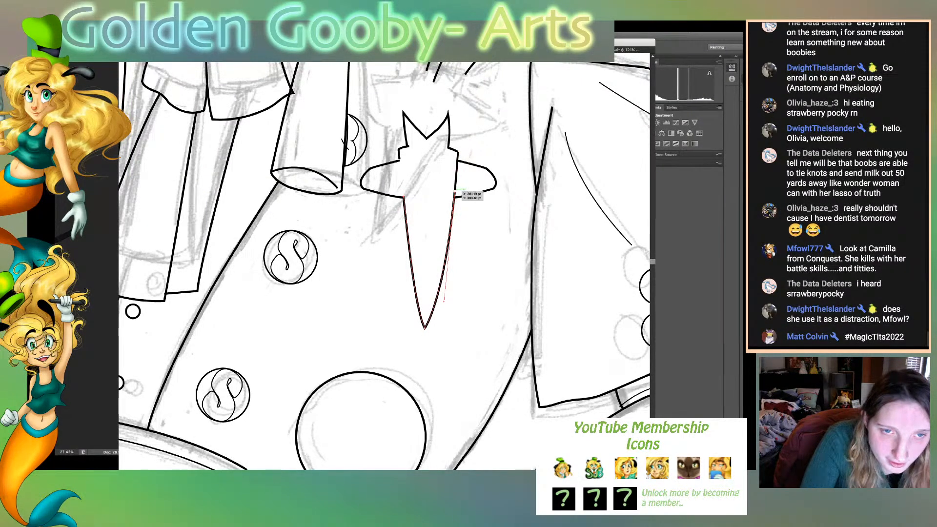
drag(455, 191, 457, 158)
click(457, 190)
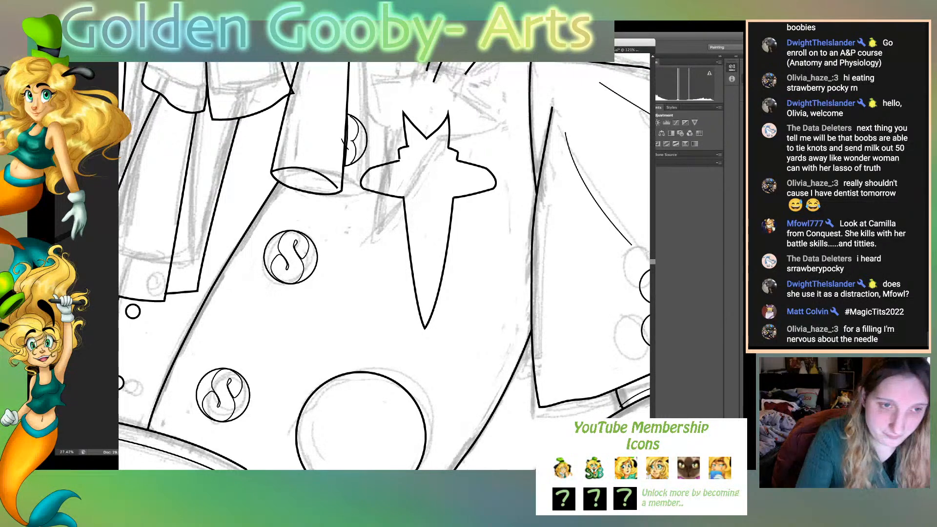
- Adjust the ends of the left stepped line to meet the lobe's upper edge and the crown's left base
key(ctrl+plus)
key(ctrl+plus)
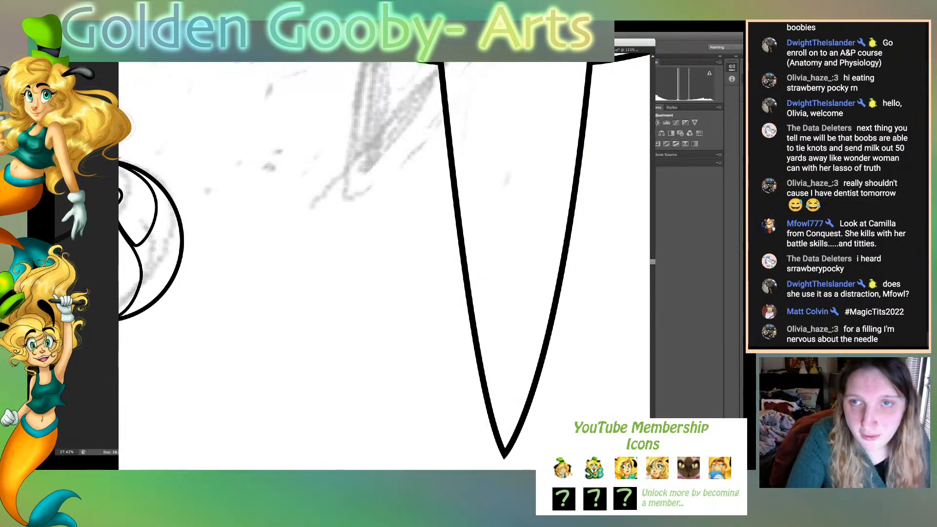
scroll(384, 266, up, 10)
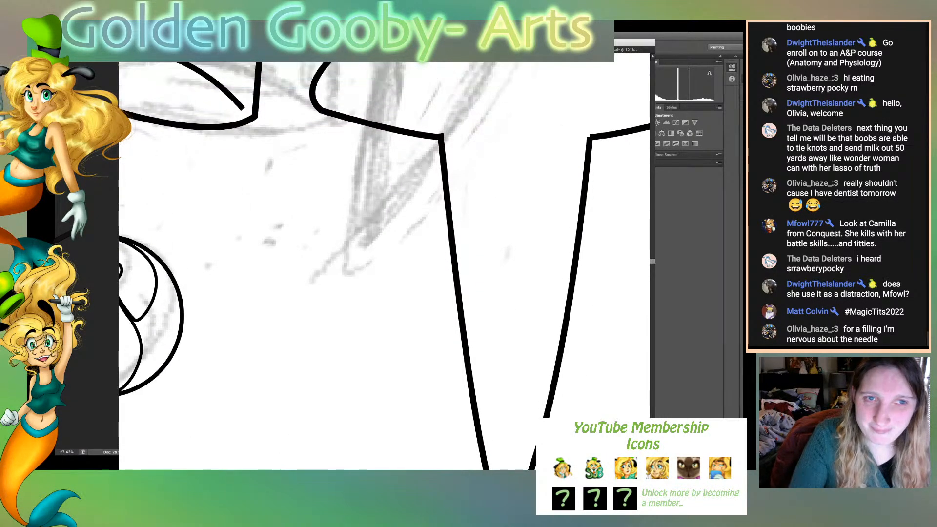
scroll(384, 266, up, 10)
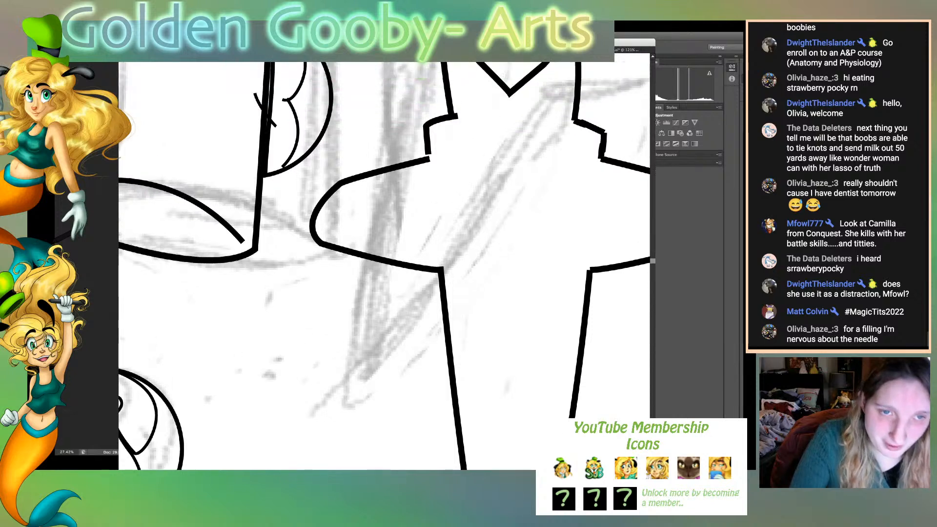
drag(429, 155, 429, 160)
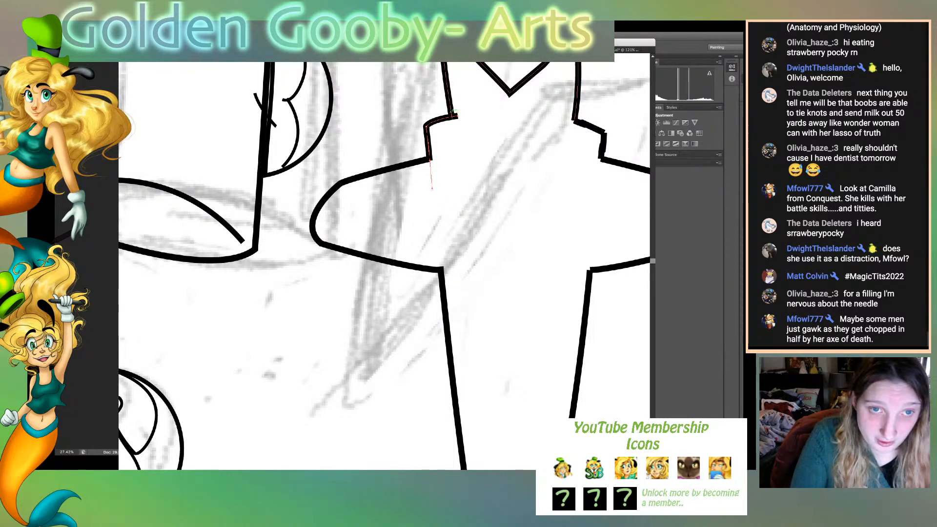
click(457, 116)
drag(457, 116, 428, 121)
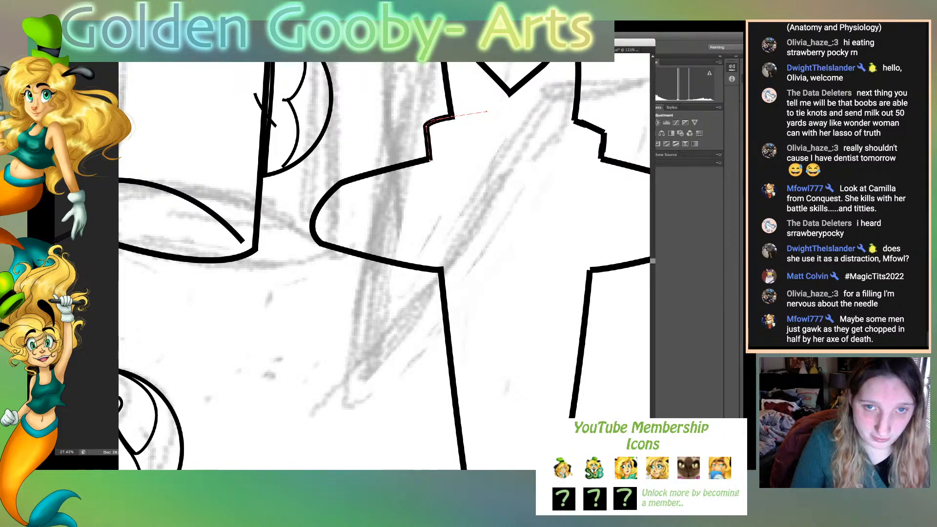
- Try extending the sloped segment of the right step outward past its corner
scroll(384, 266, right, 3)
scroll(384, 266, right, 4)
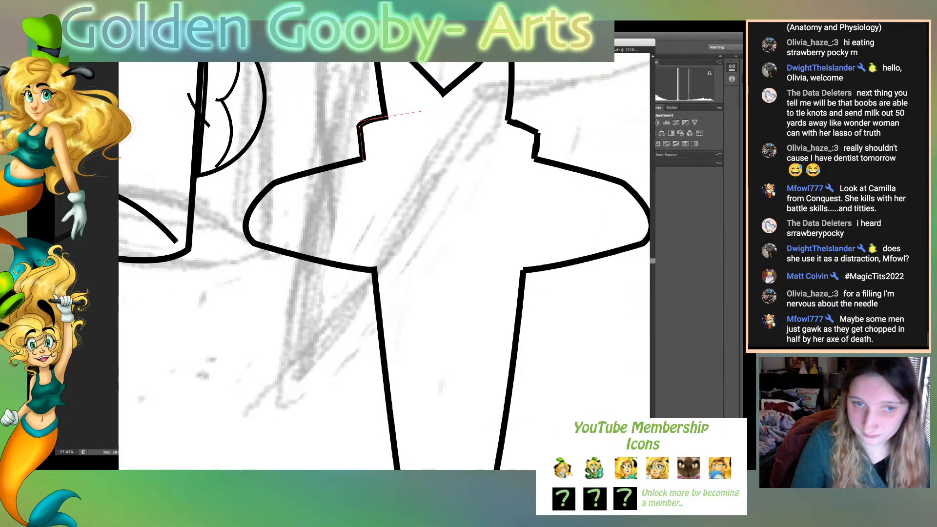
click(482, 128)
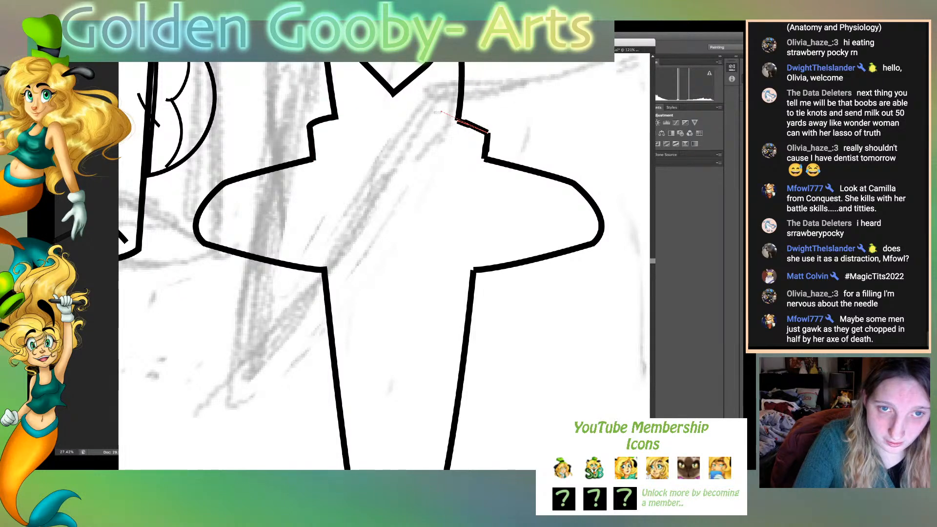
drag(440, 112, 543, 153)
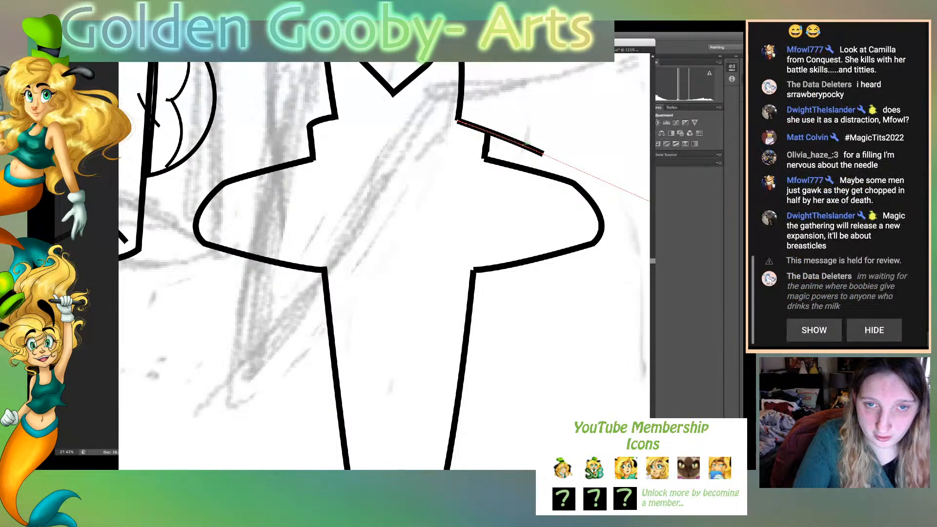
drag(542, 154, 458, 122)
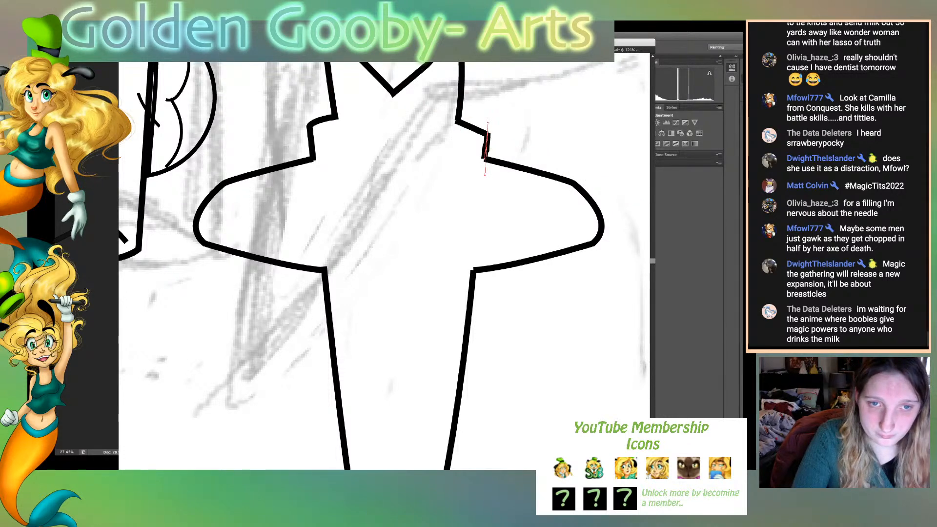
- Try extending the right step's short vertical segment down into the lobe
drag(484, 159, 480, 187)
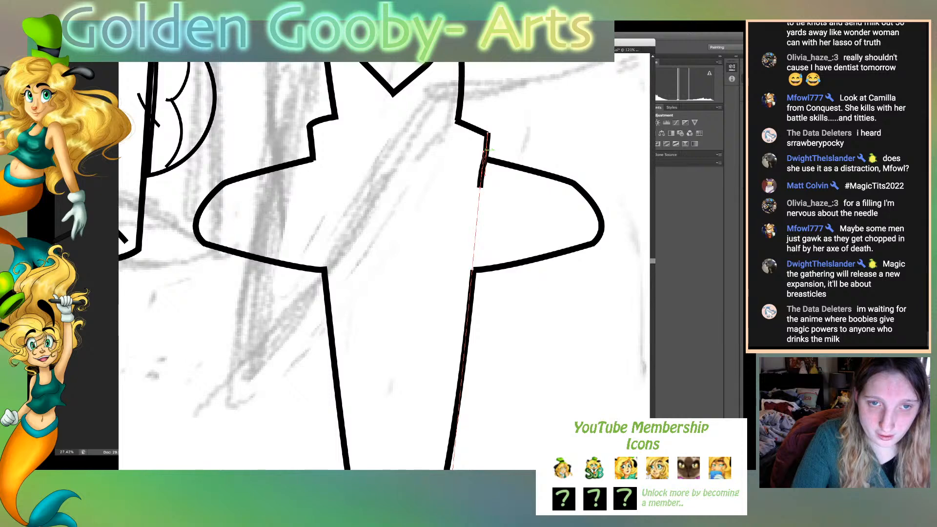
drag(484, 151, 483, 160)
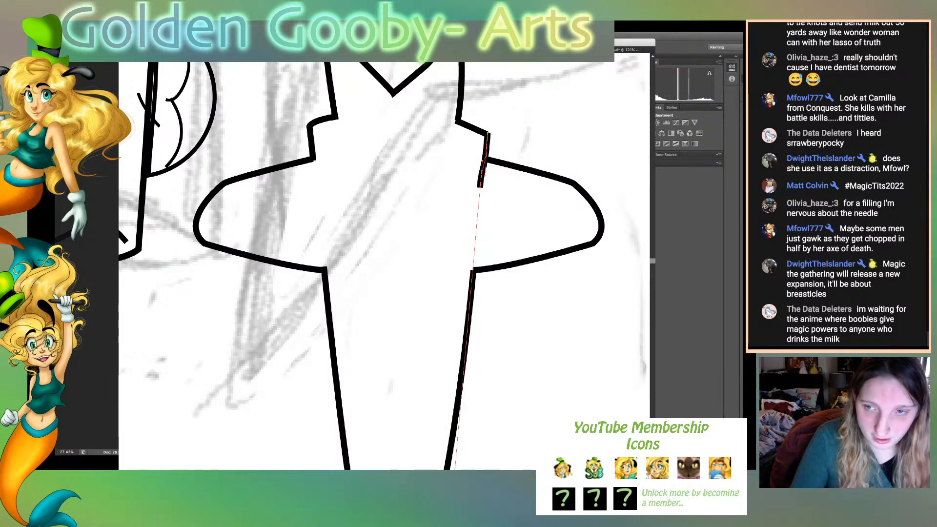
scroll(384, 264, down, 12)
scroll(384, 263, up, 8)
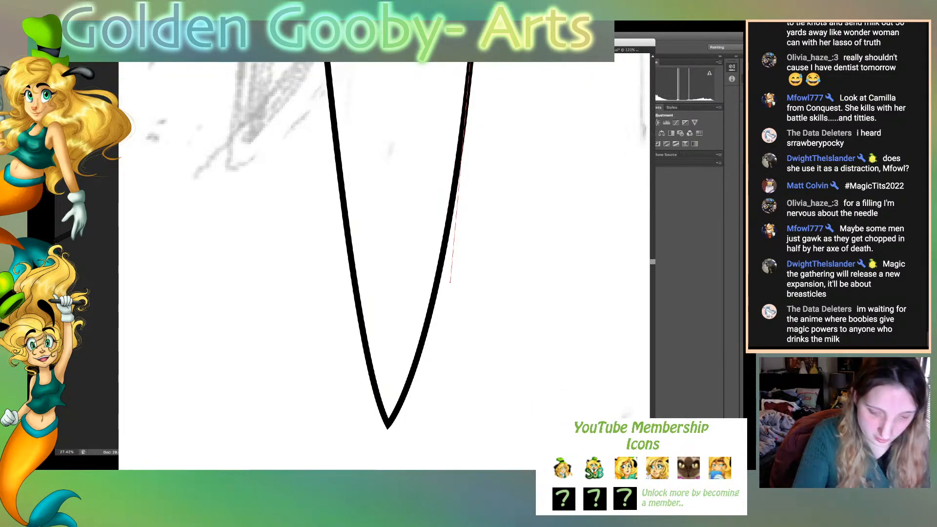
key(super+minus)
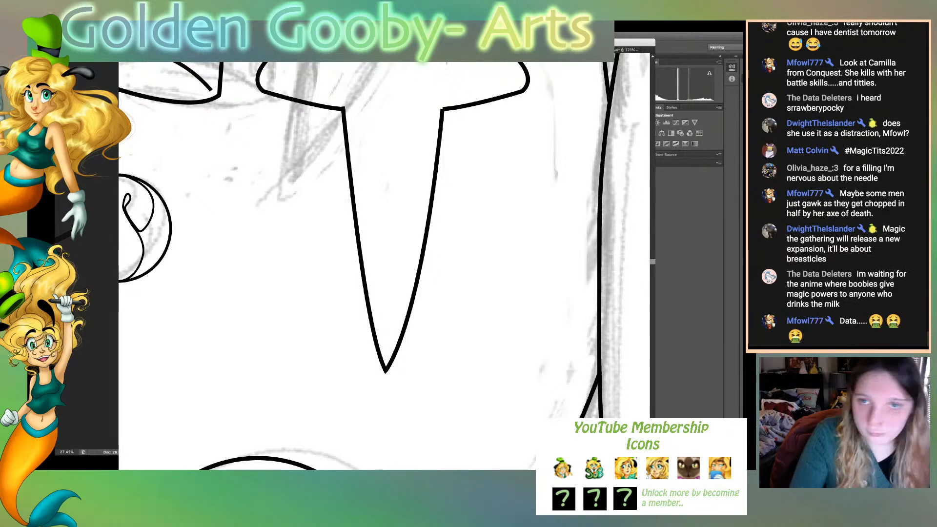
scroll(448, 117, up, 3)
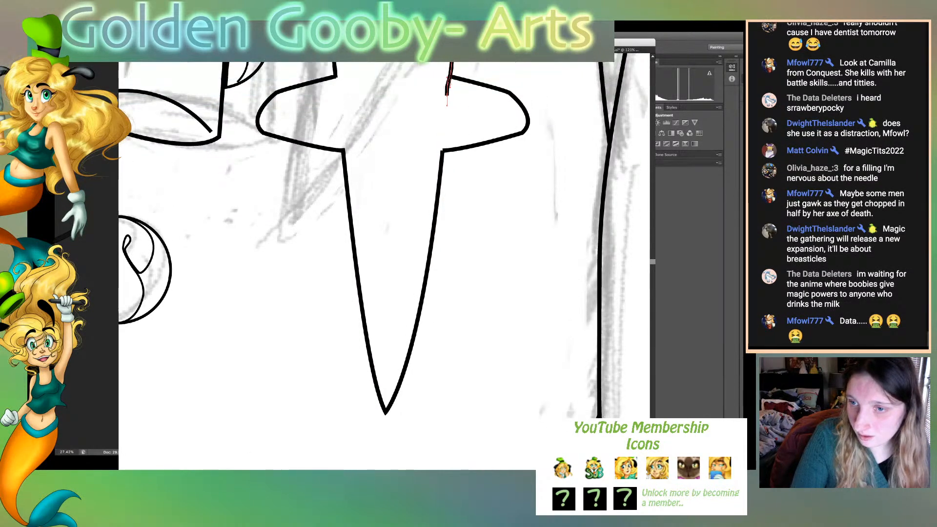
scroll(447, 117, up, 5)
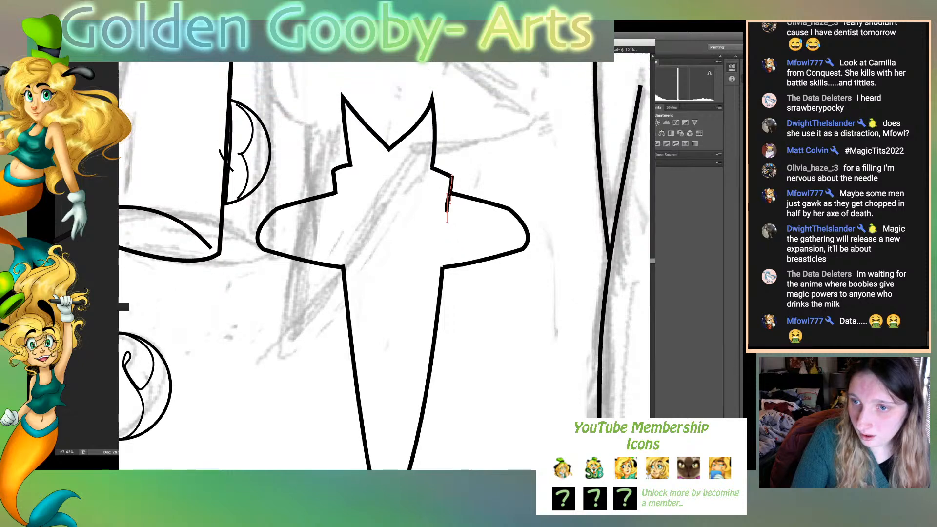
scroll(447, 117, up, 2)
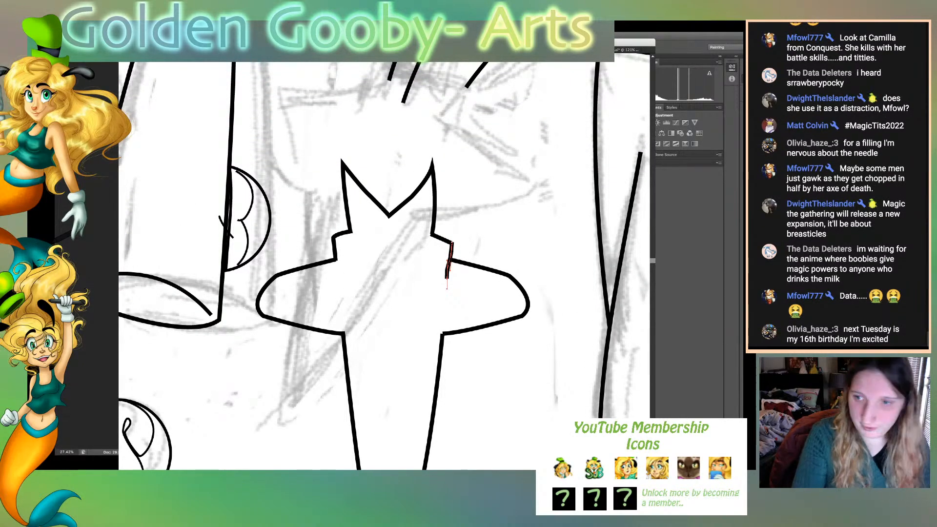
key(ctrl+equal)
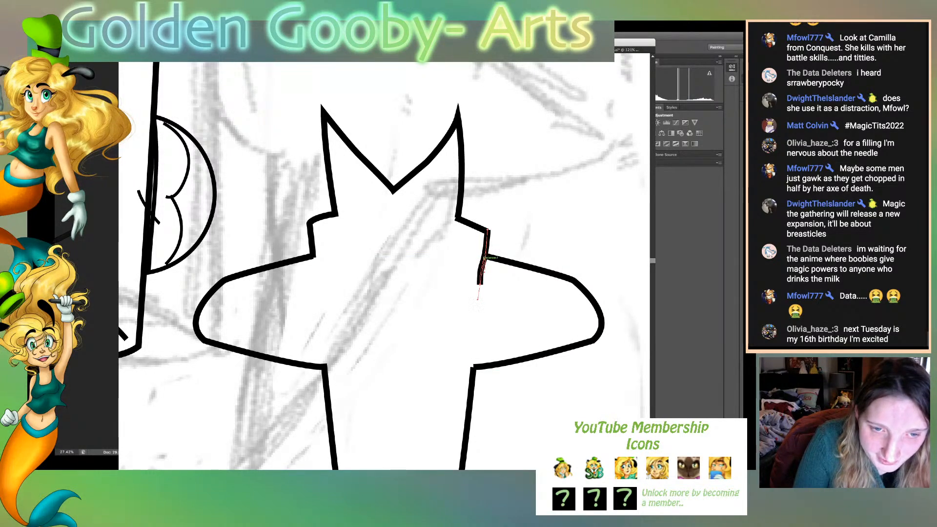
- Bring the vertical segment's lower end back to meet the right lobe's upper edge and deselect it
key(ctrl+z)
drag(480, 285, 487, 256)
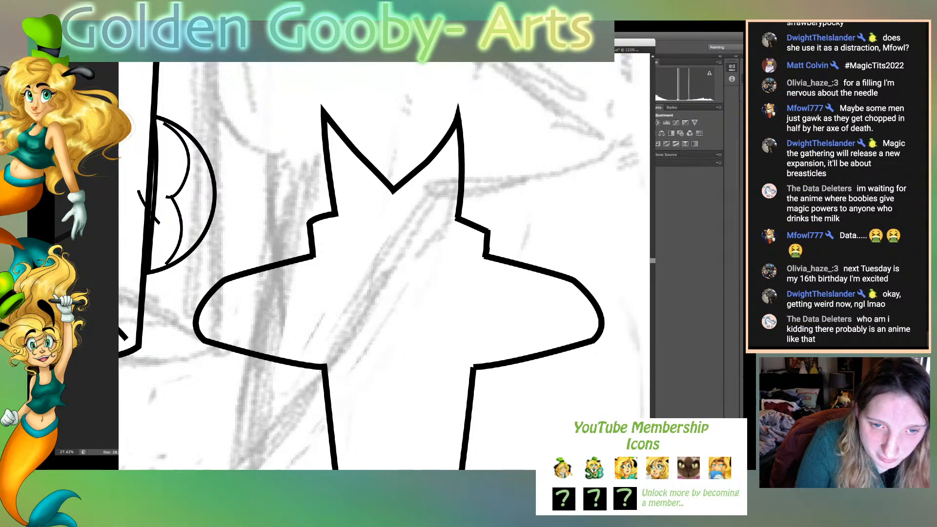
mouse_move(486, 256)
mouse_down()
mouse_move(481, 264)
mouse_move(485, 256)
mouse_up()
key(super+shift+a)
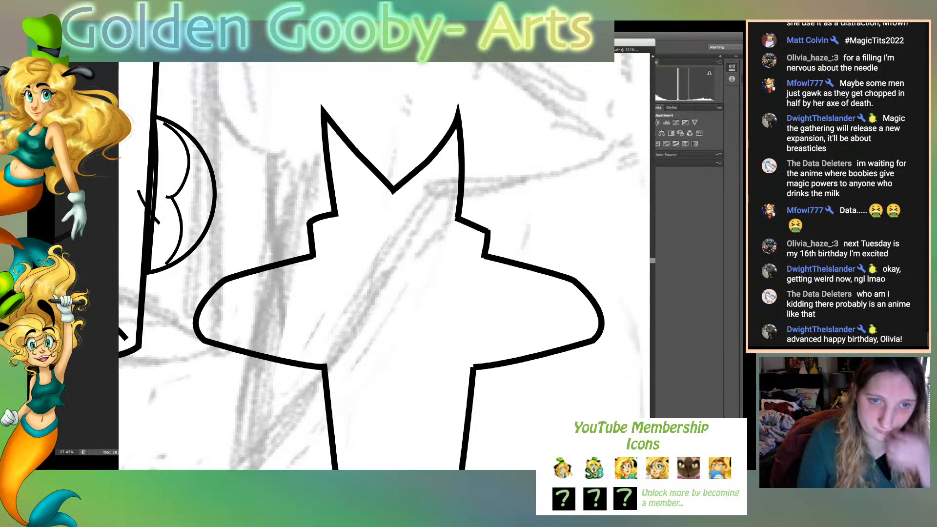
- Place a copy of the sleeve's lower-left double-circle ornament on the chest ornament, between its two lobes
key(super+0)
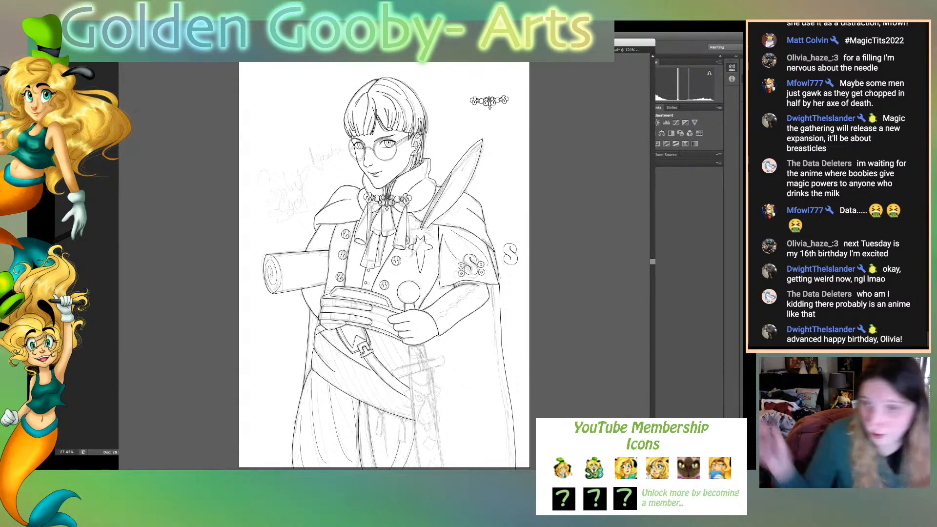
key(ctrl+plus)
key(ctrl+plus)
key(ctrl+plus)
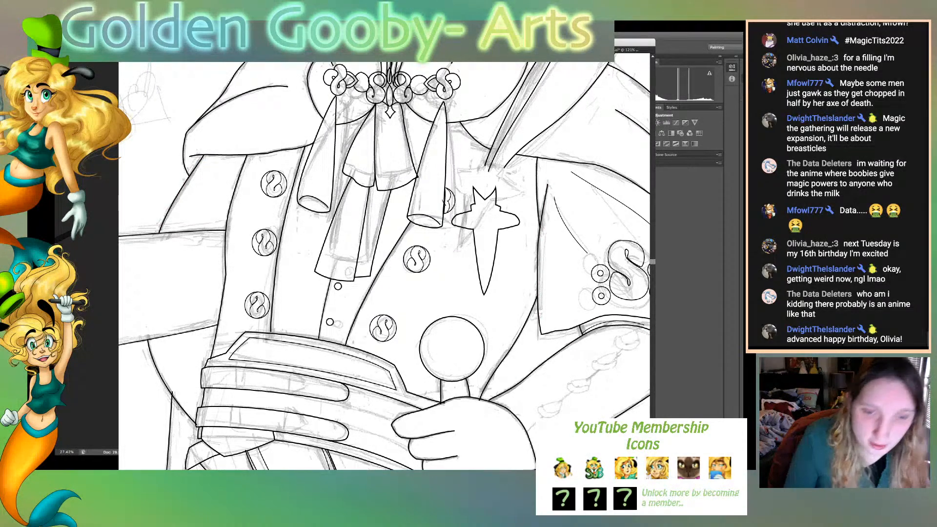
scroll(384, 266, right, 5)
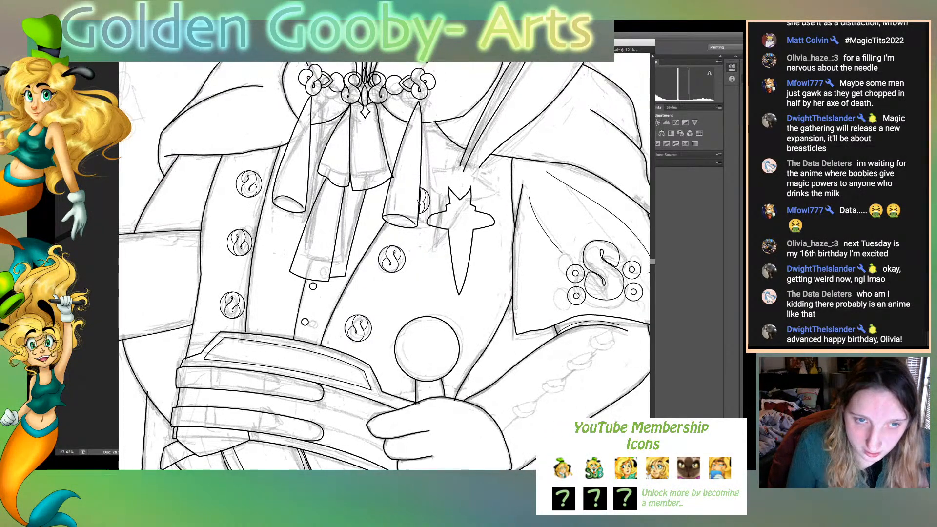
scroll(384, 266, right, 3)
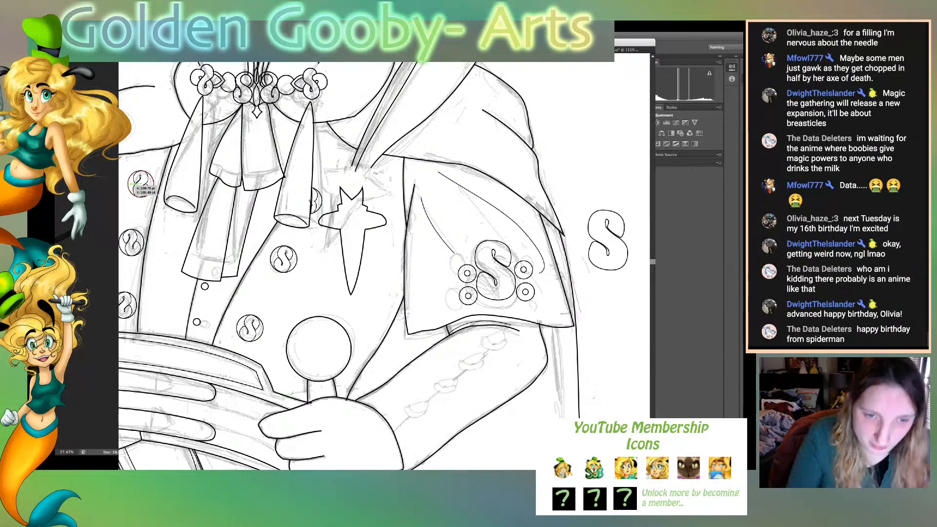
click(467, 296)
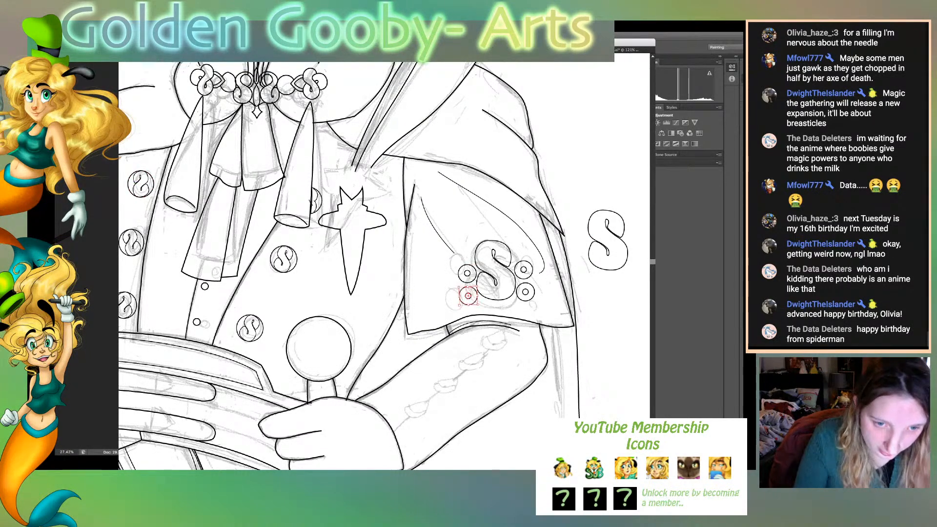
drag(468, 295, 352, 229)
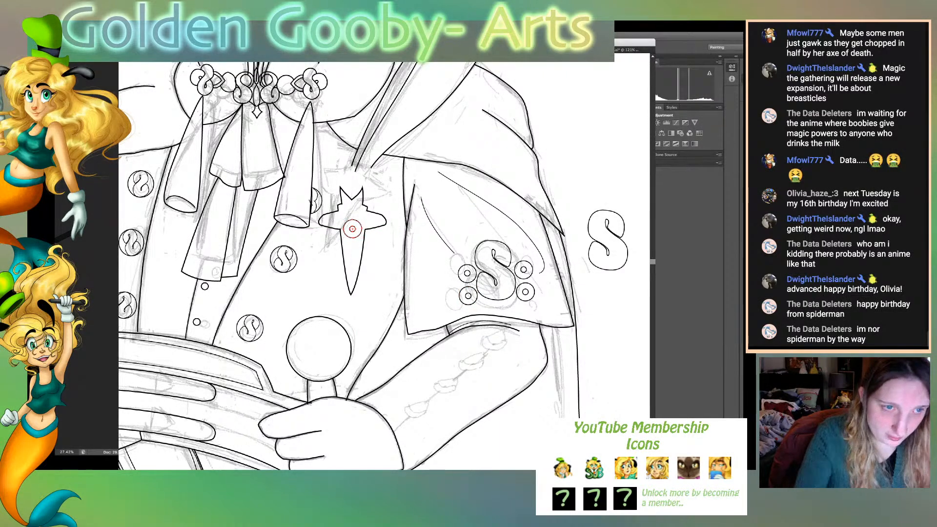
- Nudge the inner small circle to sit centred within the copied outer circle and deselect it
key(ctrl+plus)
key(ctrl+plus)
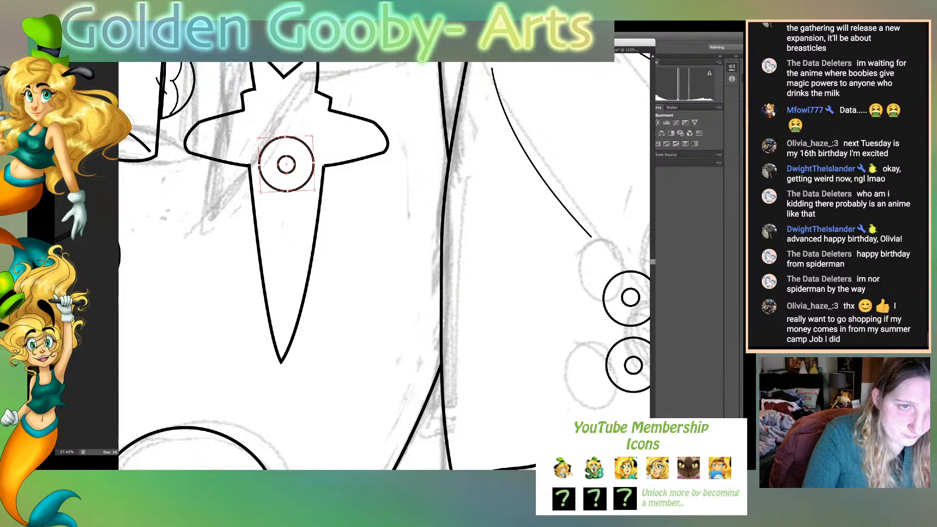
key(ctrl+shift+a)
click(288, 164)
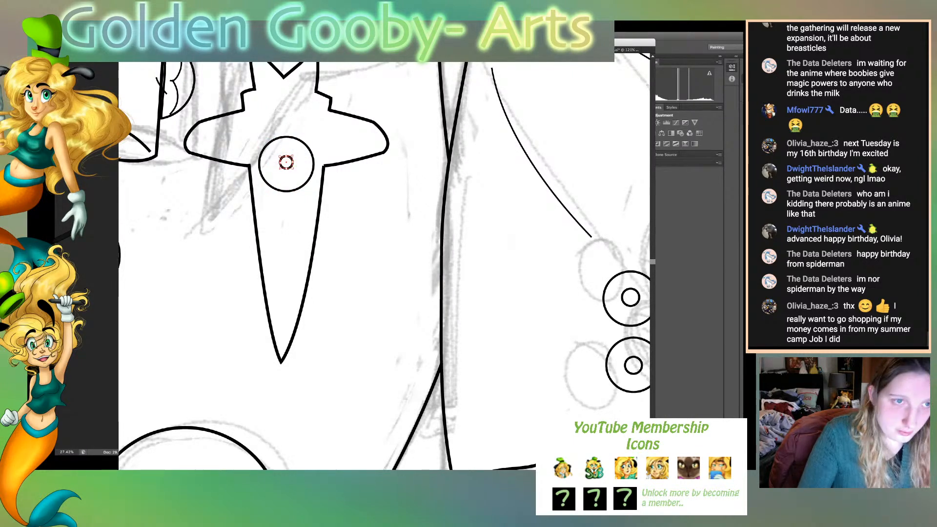
key(ctrl+shift+a)
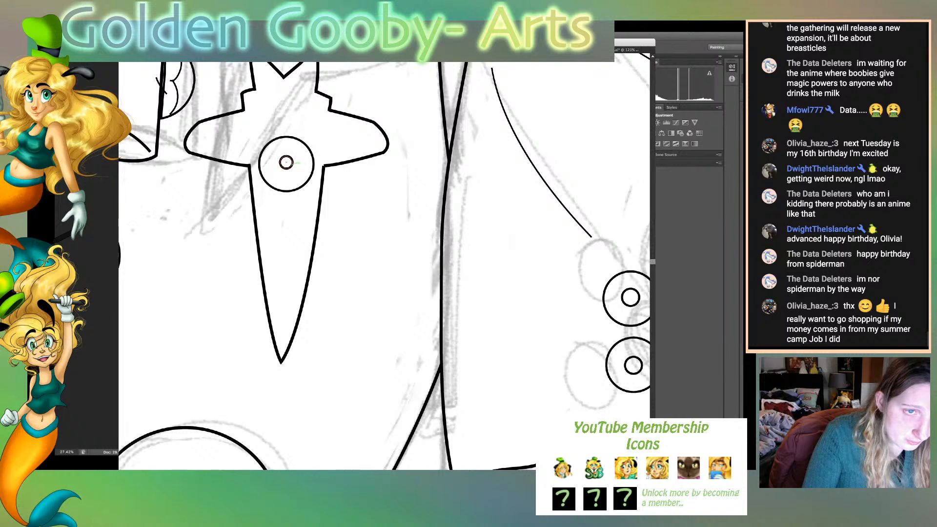
drag(292, 164, 292, 166)
key(ctrl+shift+a)
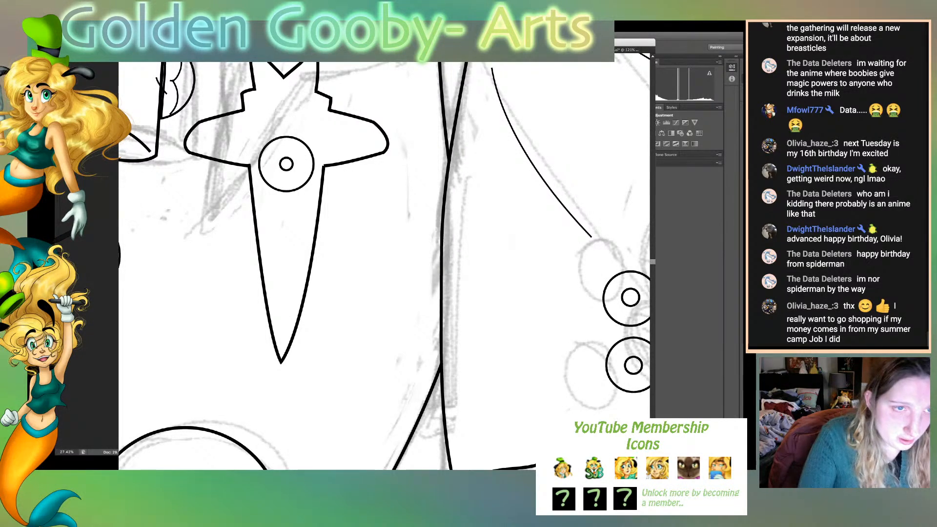
- Shrink the chest ornament's double circle slightly and nudge it up to sit level with the two side lobes
drag(296, 159, 287, 143)
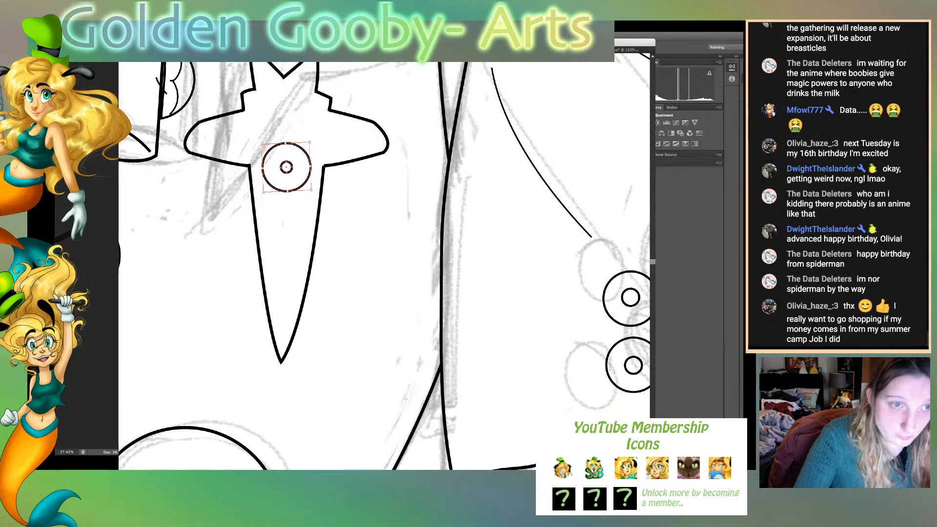
key(Up)
key(Up)
key(Up)
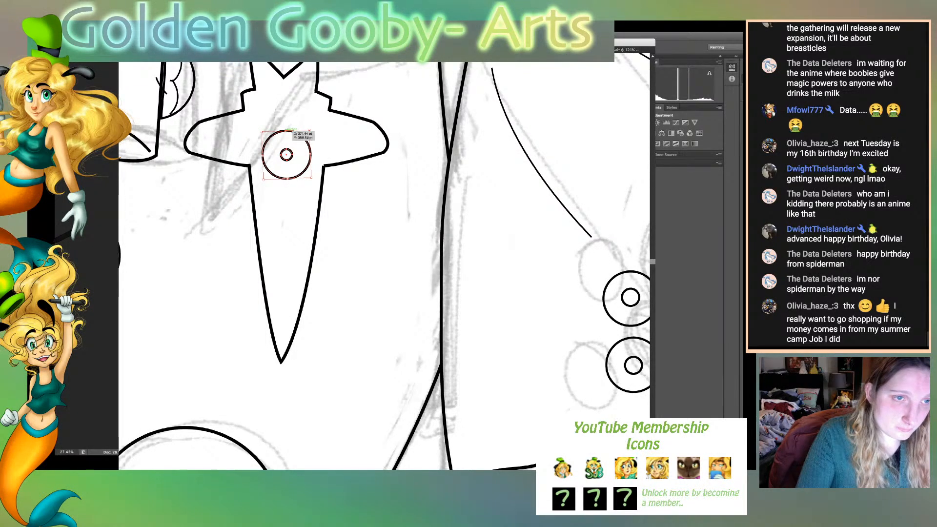
drag(286, 131, 287, 133)
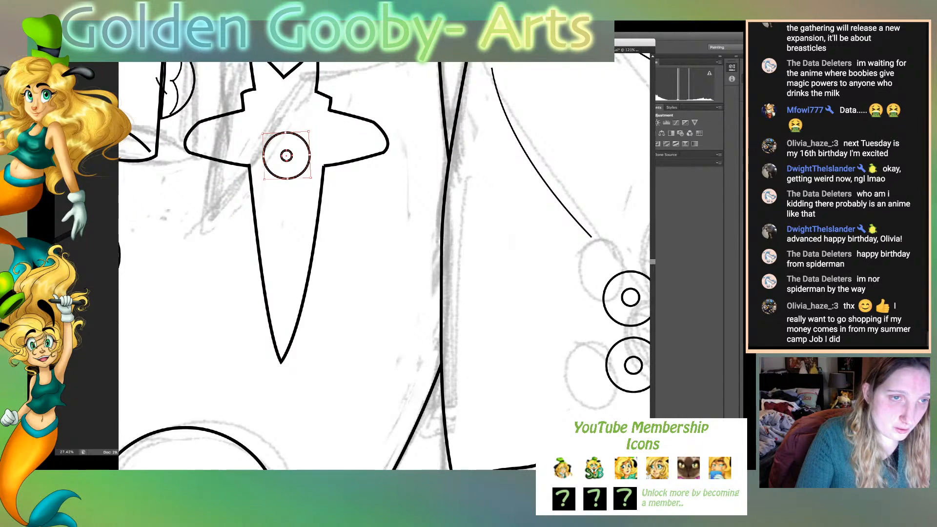
- Place a slightly smaller copy of the double circle directly above the first, with their outlines overlapping
drag(310, 146, 309, 102)
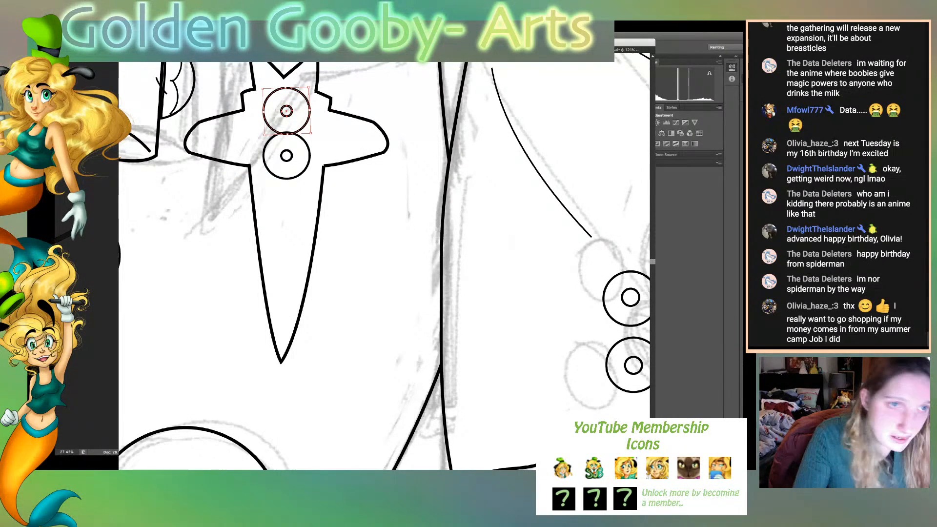
drag(286, 88, 287, 95)
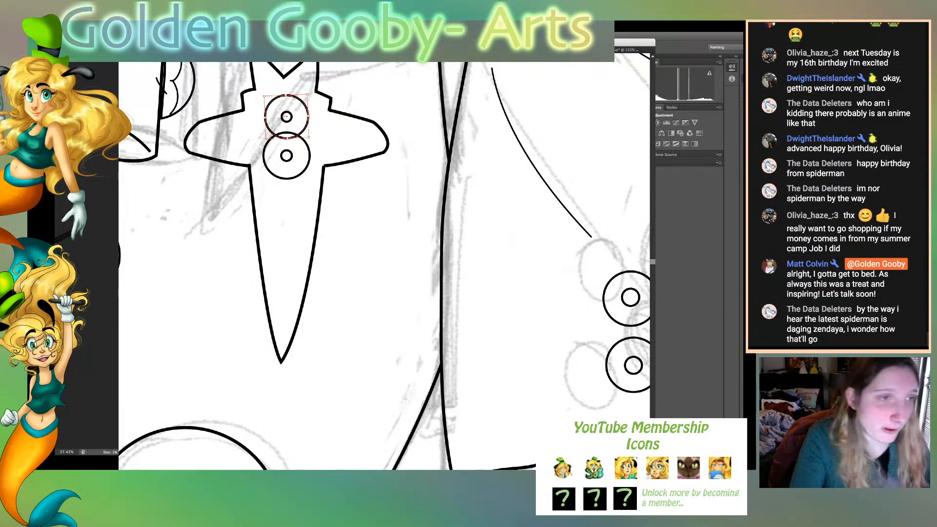
key(Down)
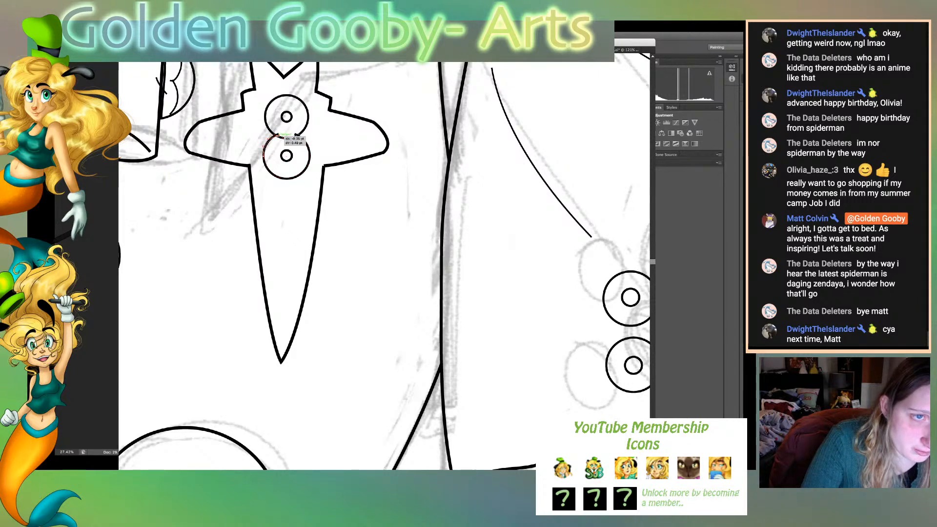
- Cut away the overlapping arcs between the two outer circles and join their open ends into a figure-eight outline
click(278, 135)
click(297, 134)
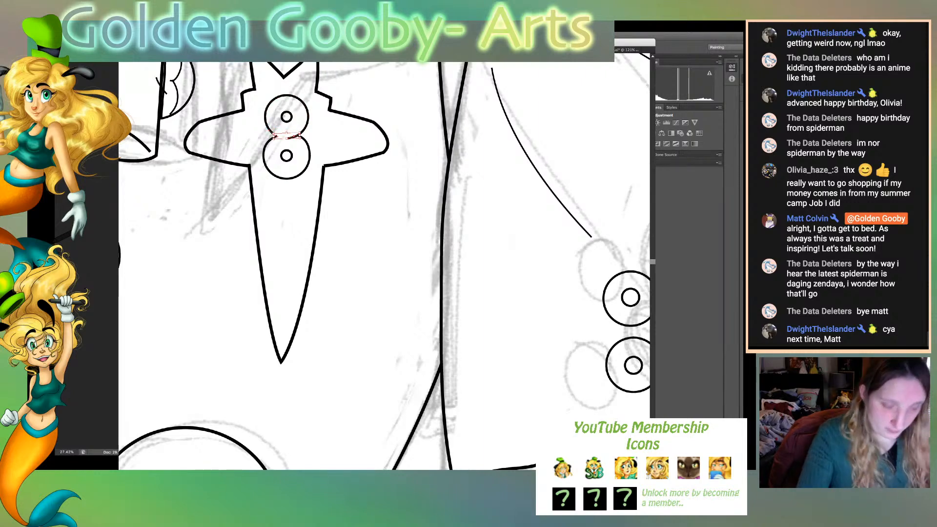
key(ctrl+plus)
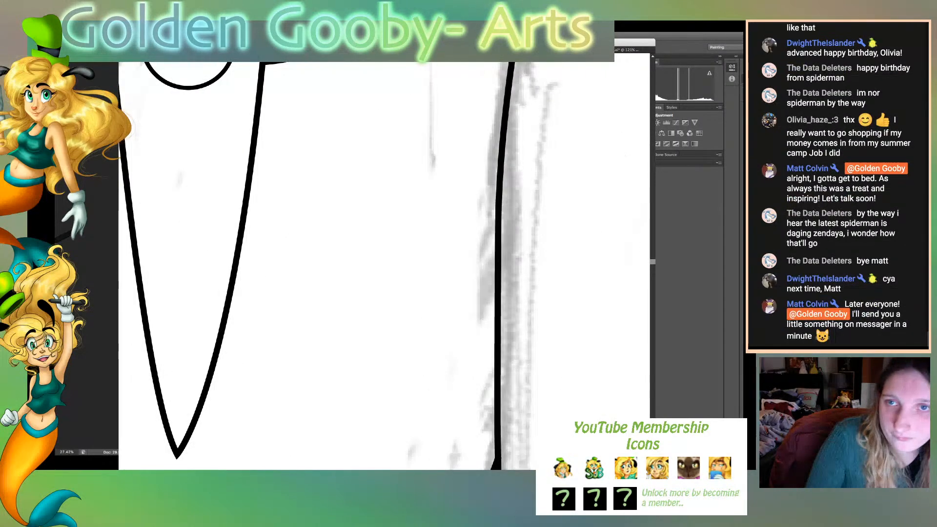
scroll(336, 266, up, 5)
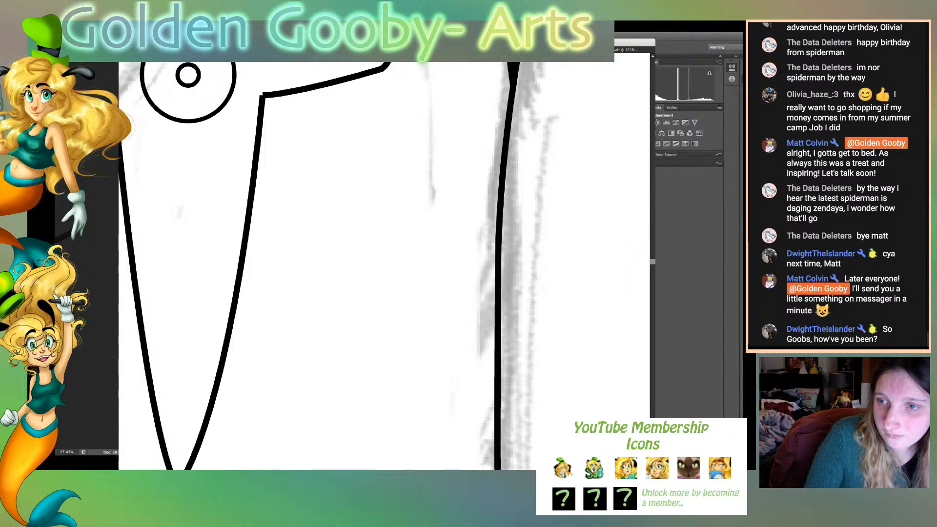
scroll(336, 266, up, 4)
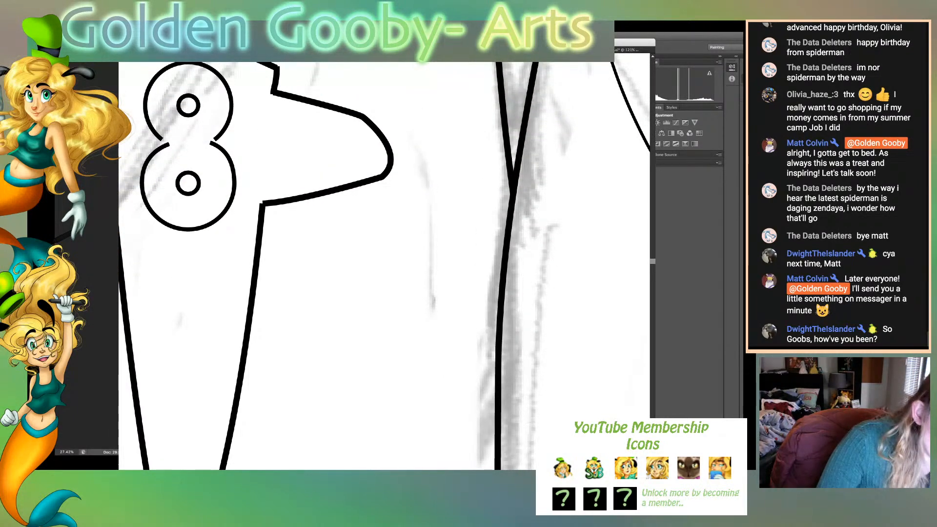
drag(174, 143, 149, 152)
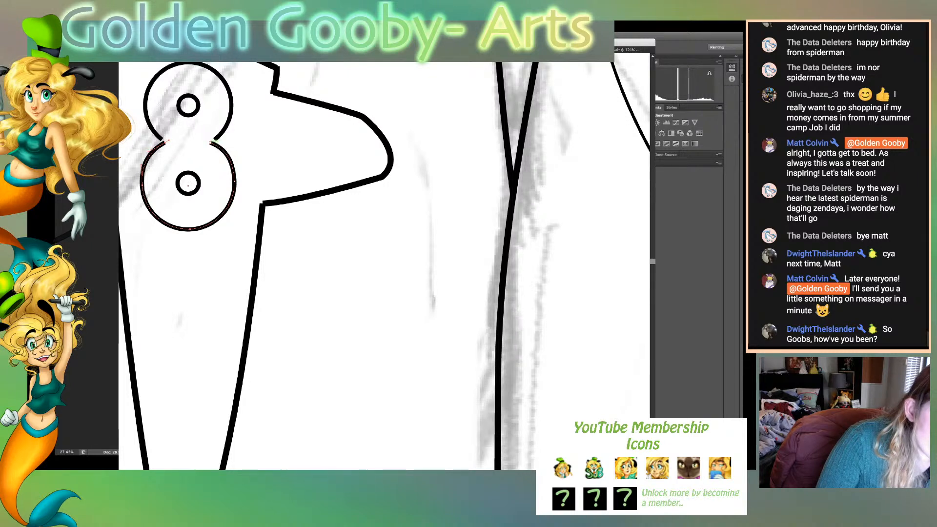
click(211, 142)
drag(211, 142, 166, 143)
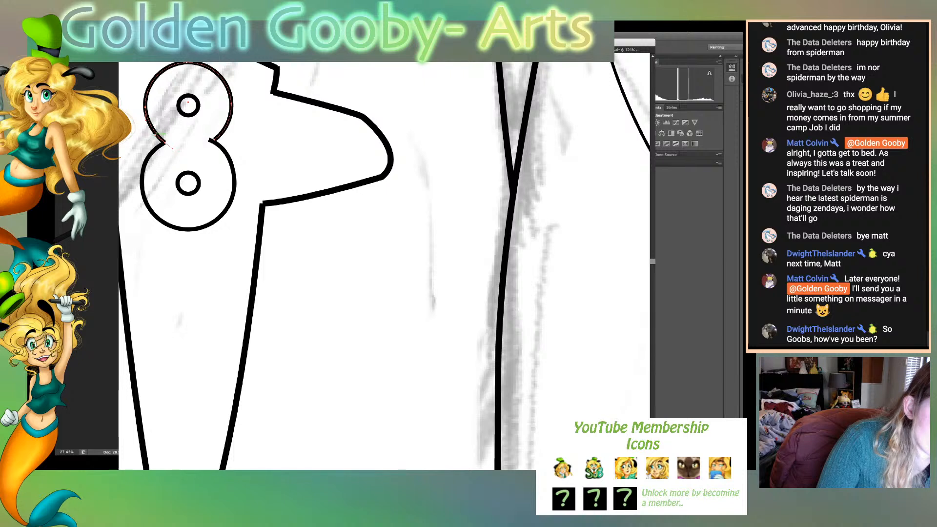
drag(215, 139, 210, 141)
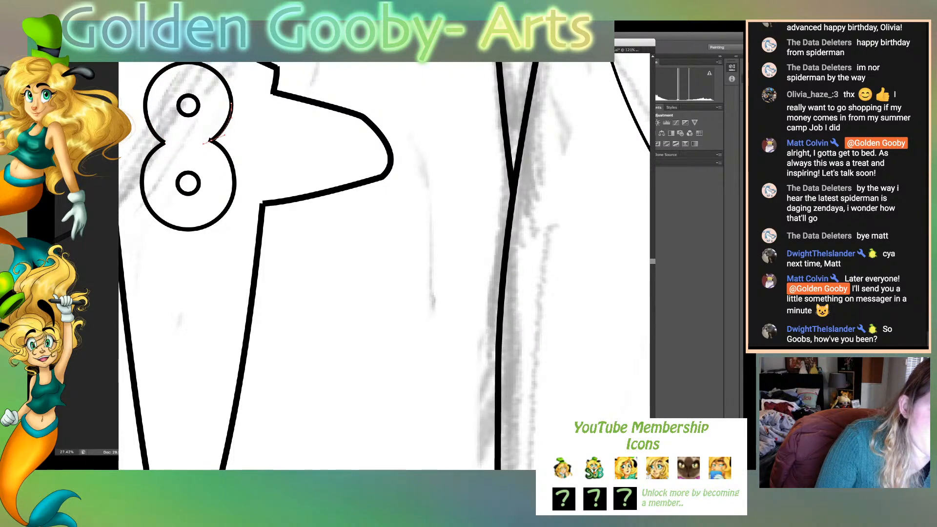
key(super+shift+a)
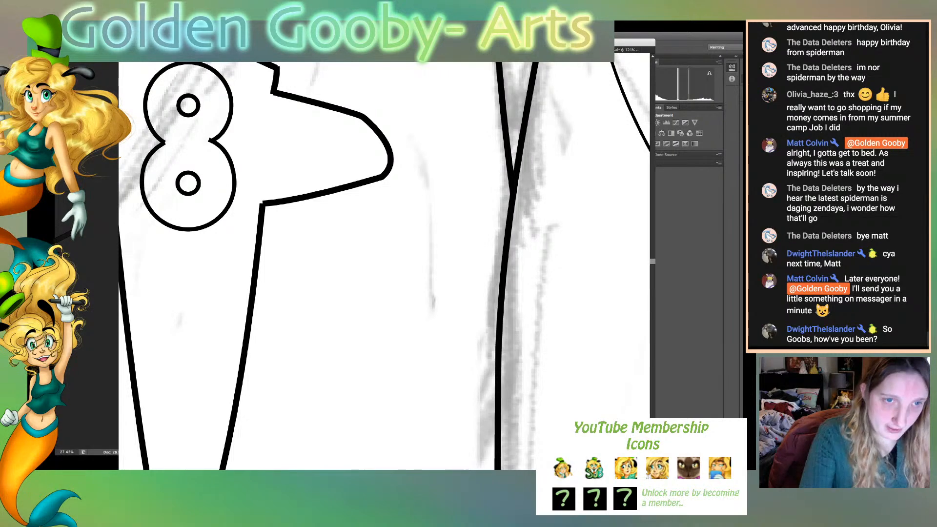
- Lower the top of the figure-eight's upper double circle slightly to flatten it, and deselect it
key(super+0)
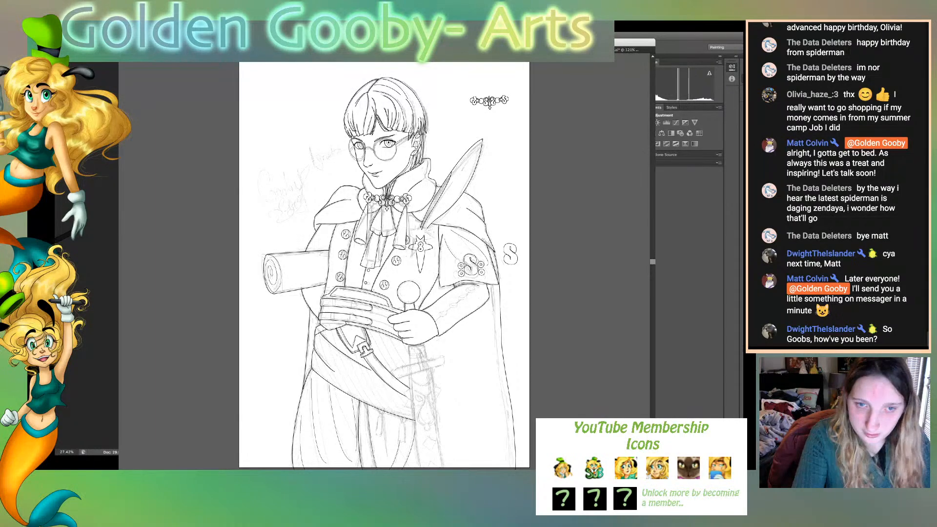
key(super+plus)
key(super+plus)
key(super+plus)
key(super+plus)
key(super+plus)
key(super+plus)
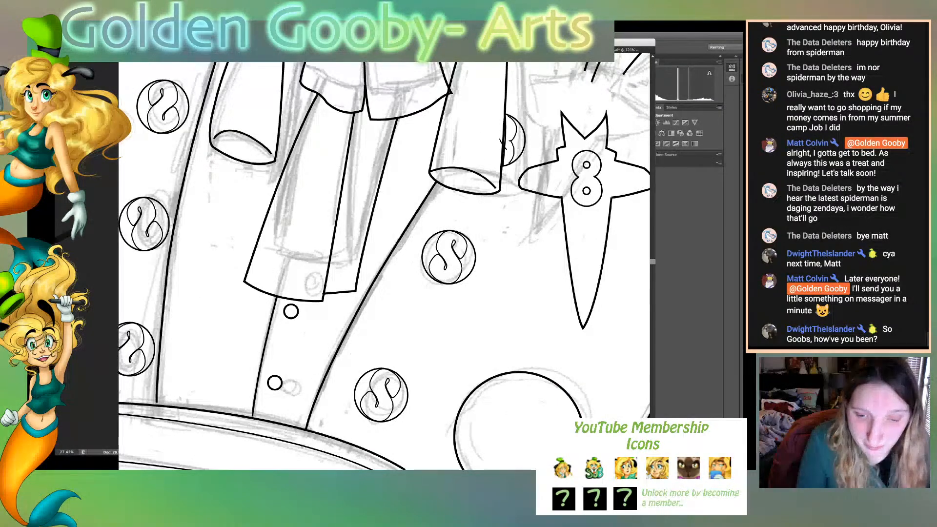
scroll(384, 261, right, 7)
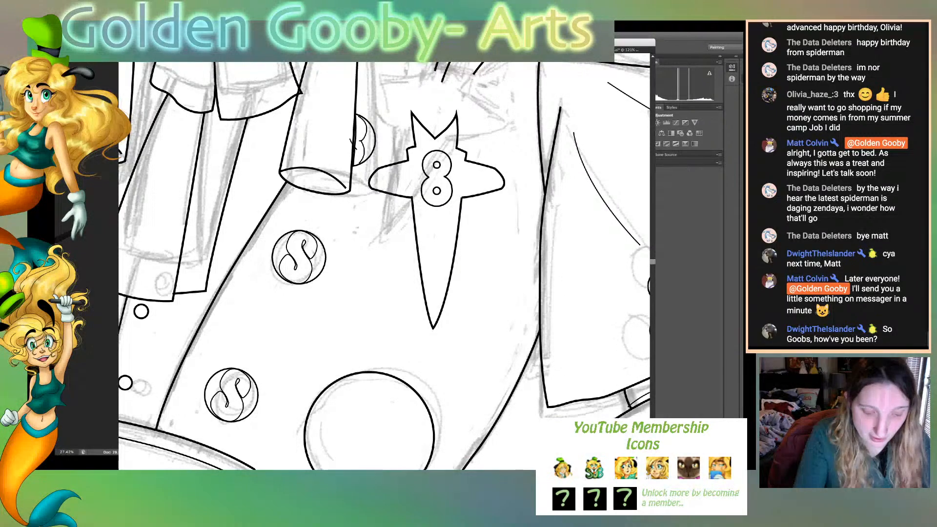
scroll(385, 266, up, 3)
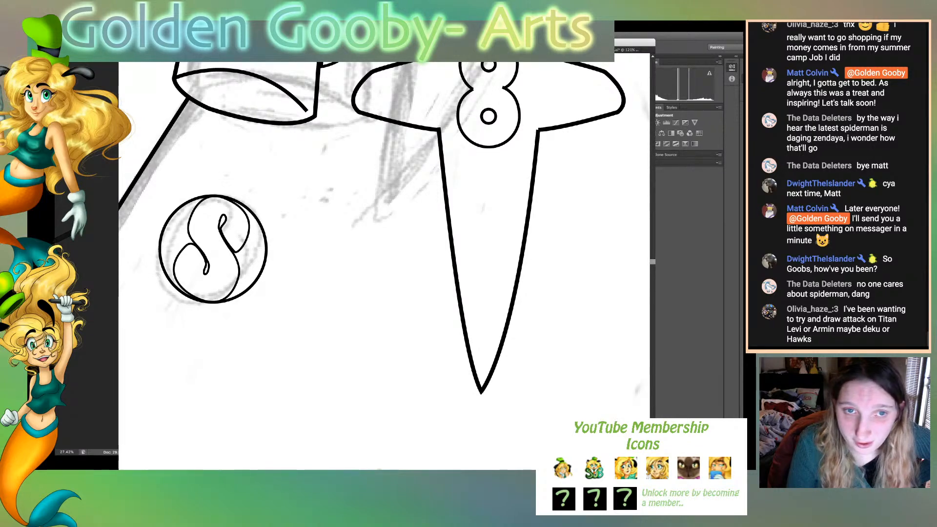
scroll(384, 264, up, 5)
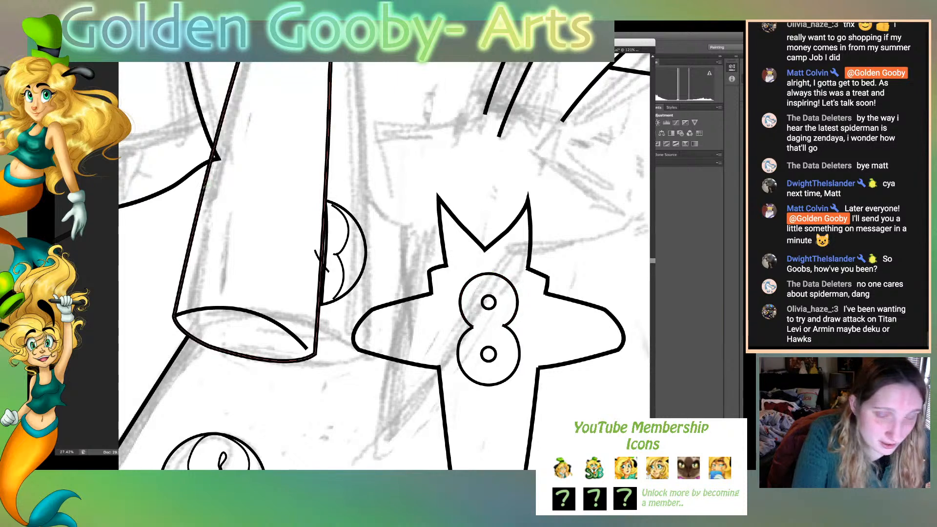
click(498, 275)
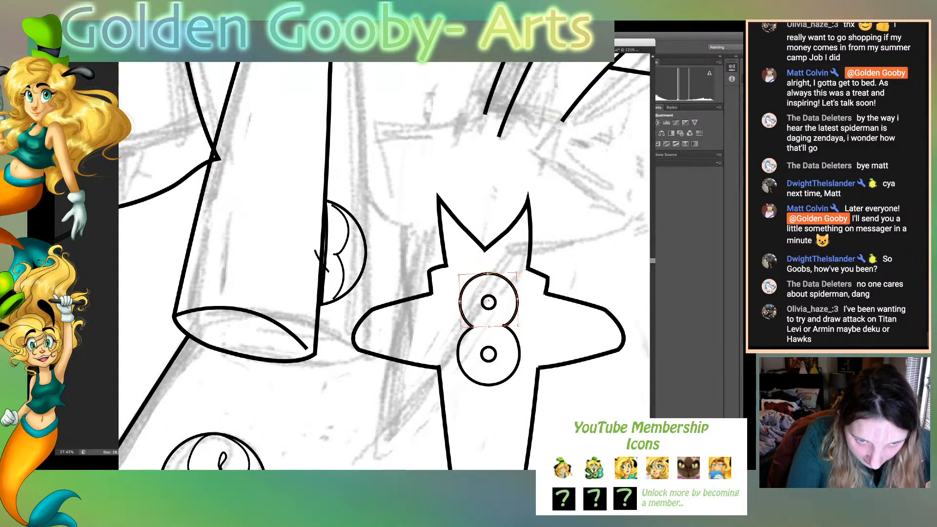
drag(488, 274, 488, 304)
click(490, 308)
key(super+shift+a)
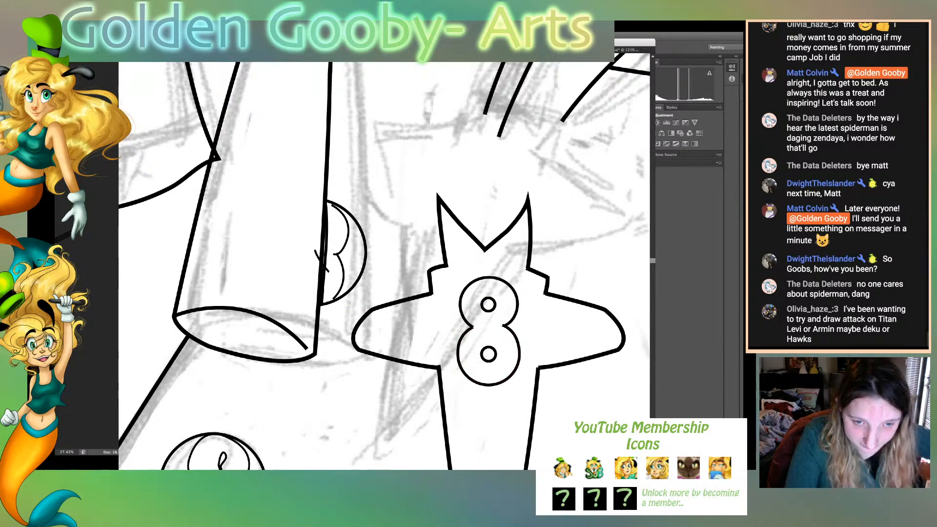
- Fine-tune the upper small circle slightly downward inside its loop of the figure-eight and deselect it
click(488, 310)
drag(489, 298, 490, 300)
key(super+shift+a)
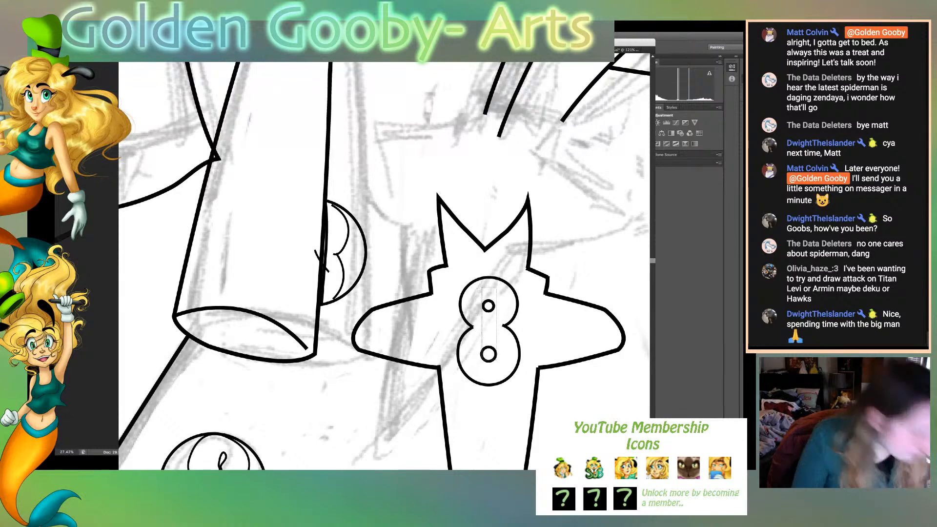
click(506, 325)
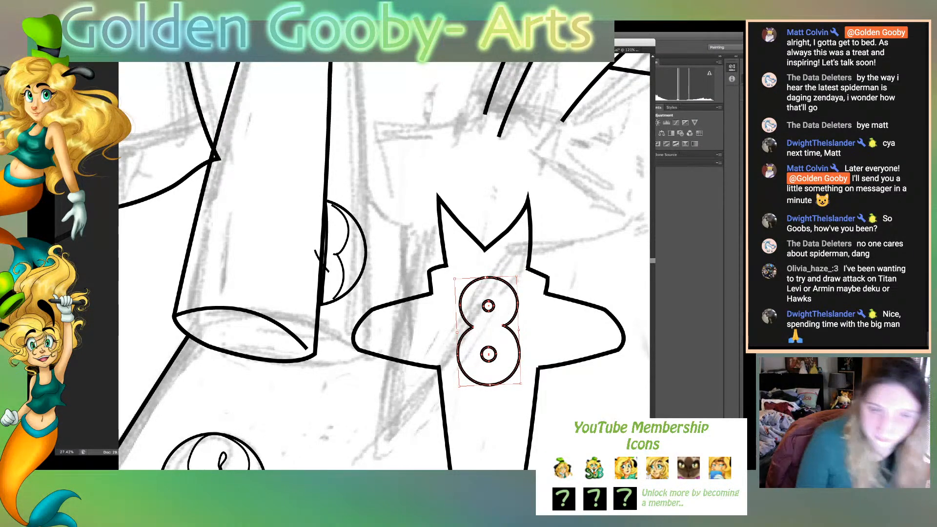
key(super+shift+a)
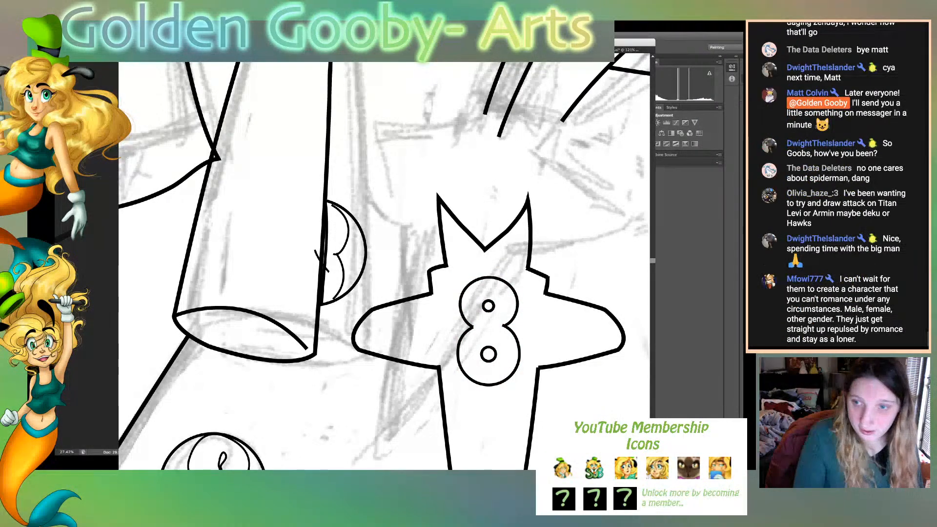
click(494, 359)
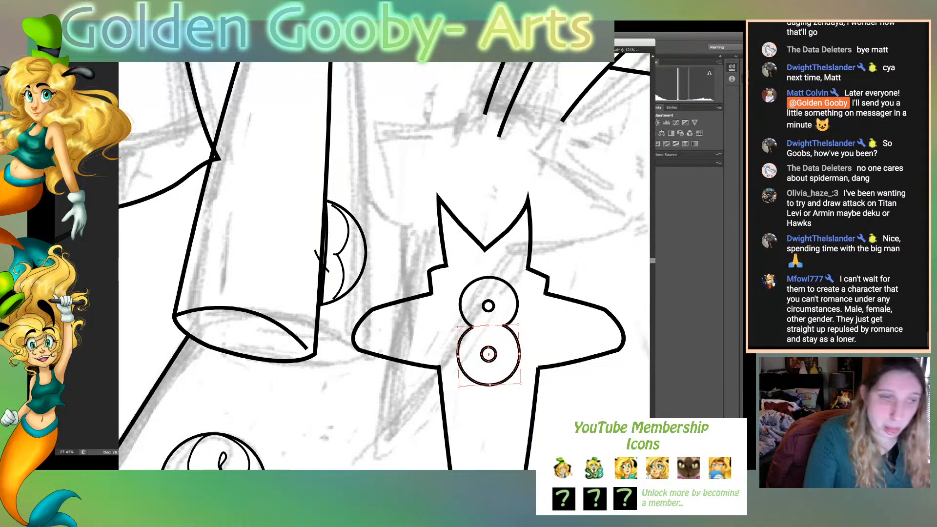
key(super+shift+a)
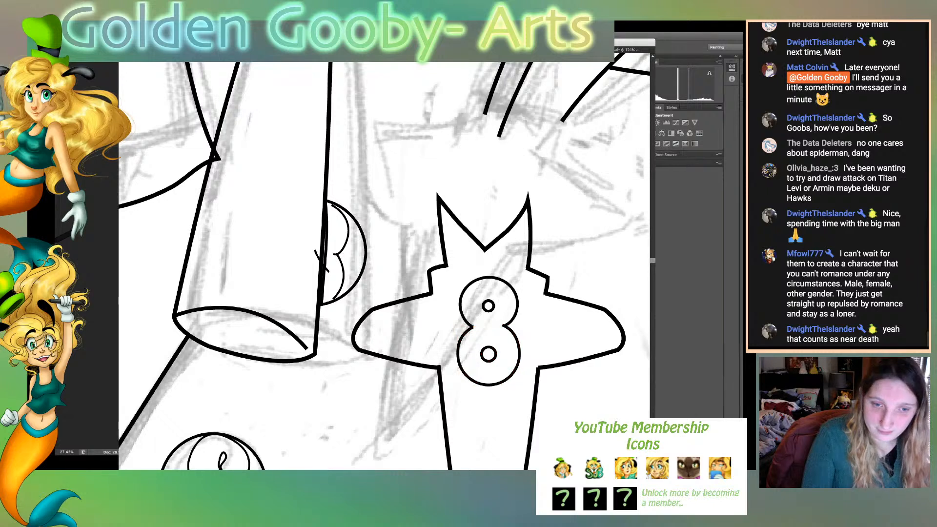
- Turn both small inner circles of the figure-eight into solid black dots by swapping their stroke and fill
click(483, 354)
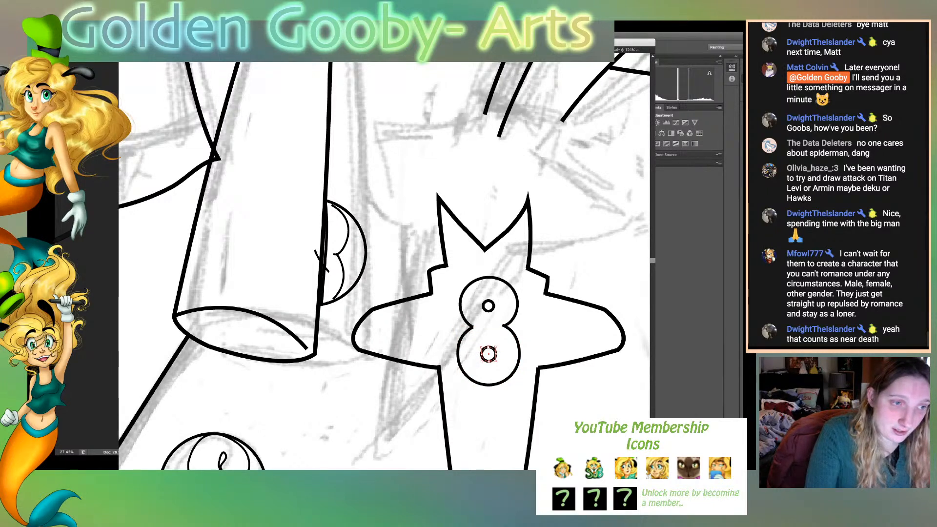
key(shift+x)
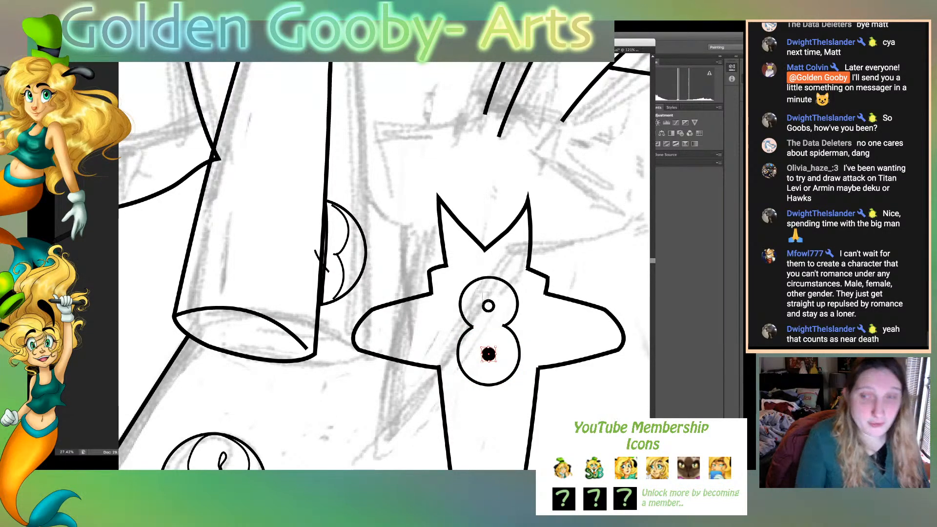
click(488, 306)
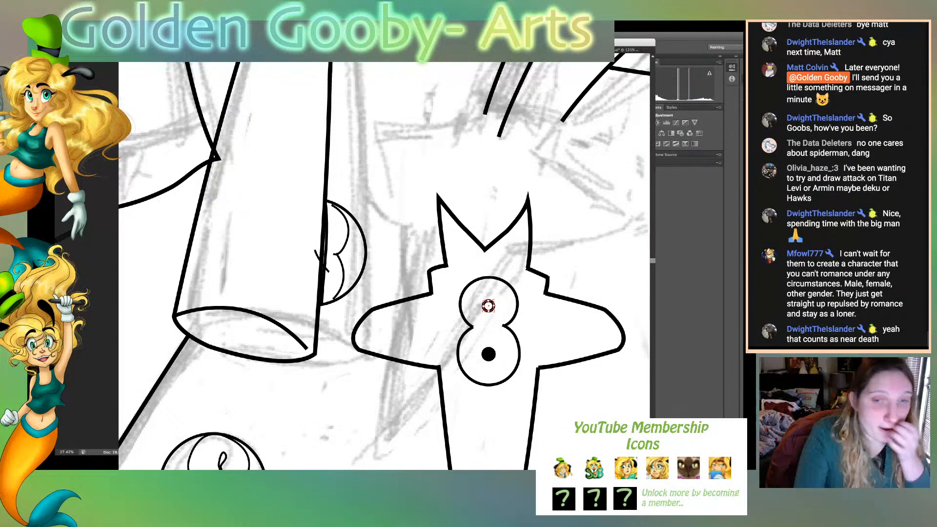
key(shift+x)
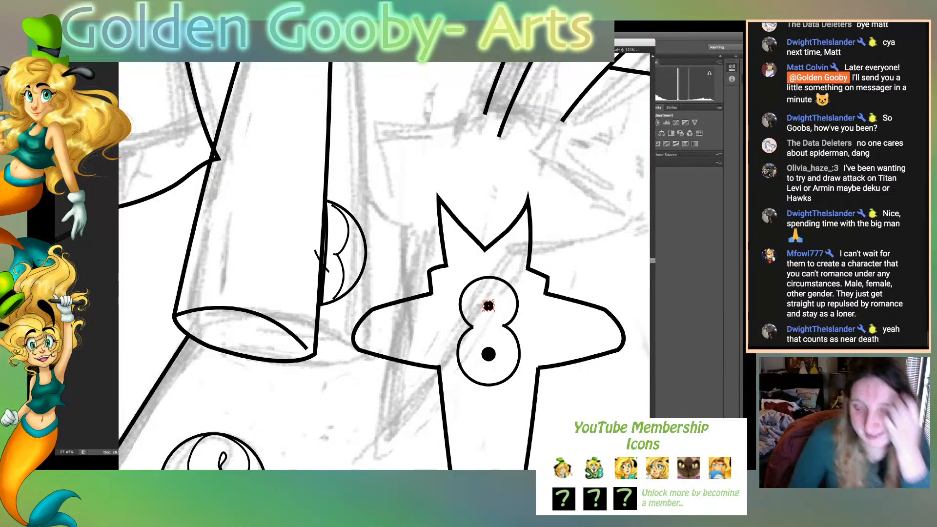
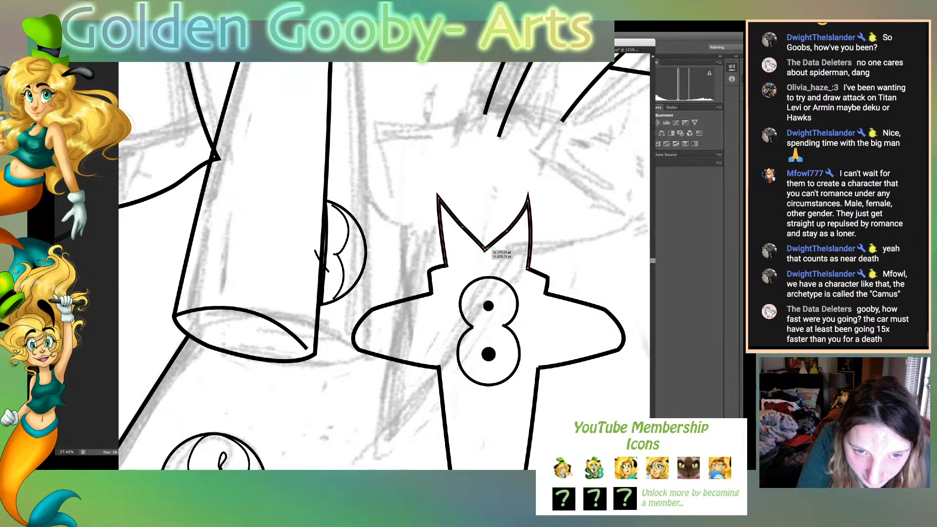
- Shift the bottom point of the V notch atop the chest ornament slightly sideways to centre it, and deselect the path
click(483, 248)
click(488, 249)
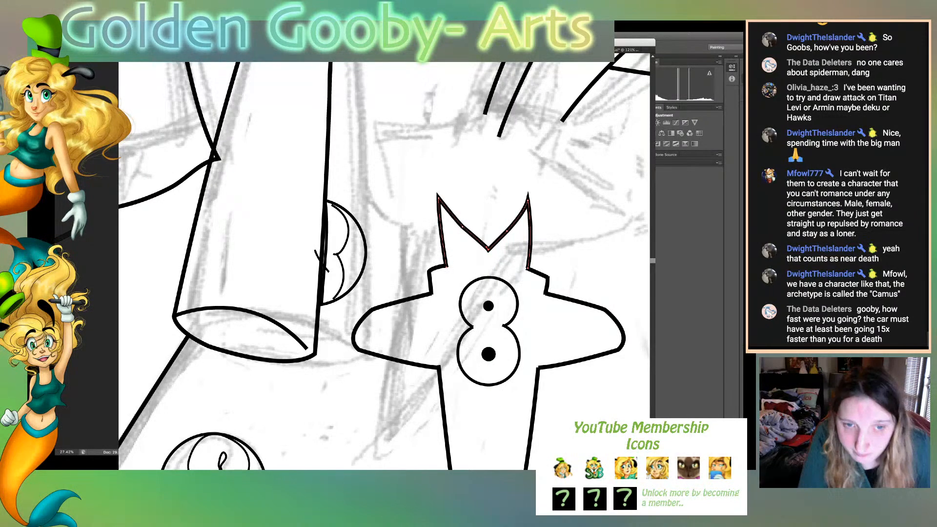
key(super+shift+a)
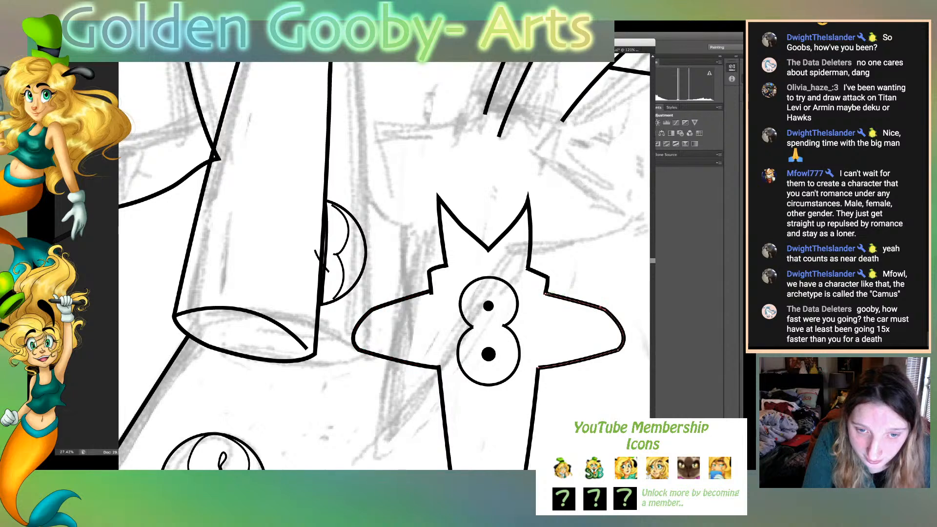
- Line up the loose ends beside the ornament's side arms and round the small stepped corners on both sides
drag(546, 292, 548, 292)
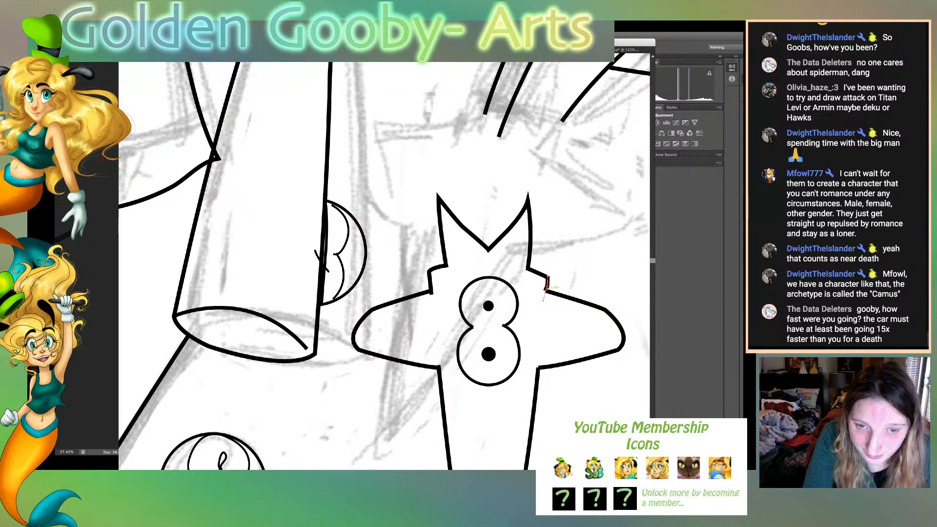
drag(546, 291, 548, 292)
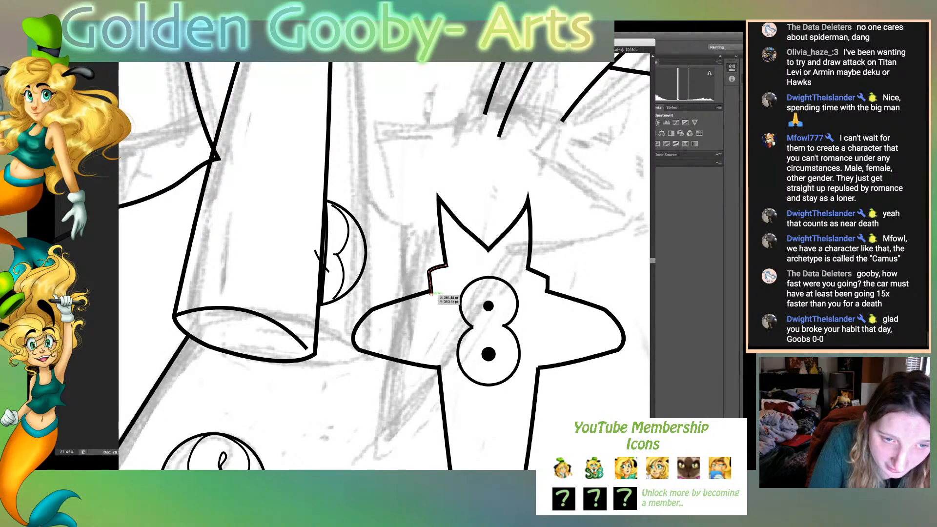
drag(431, 293, 433, 309)
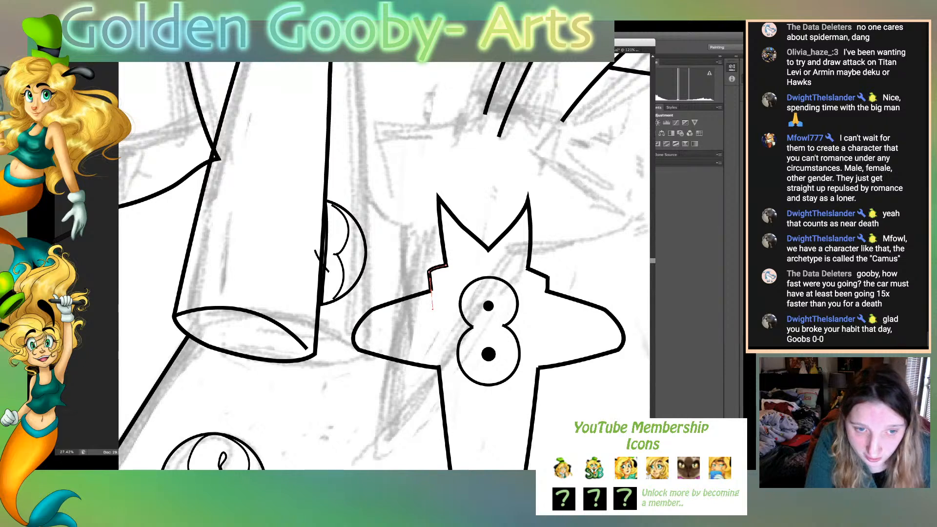
drag(429, 271, 430, 275)
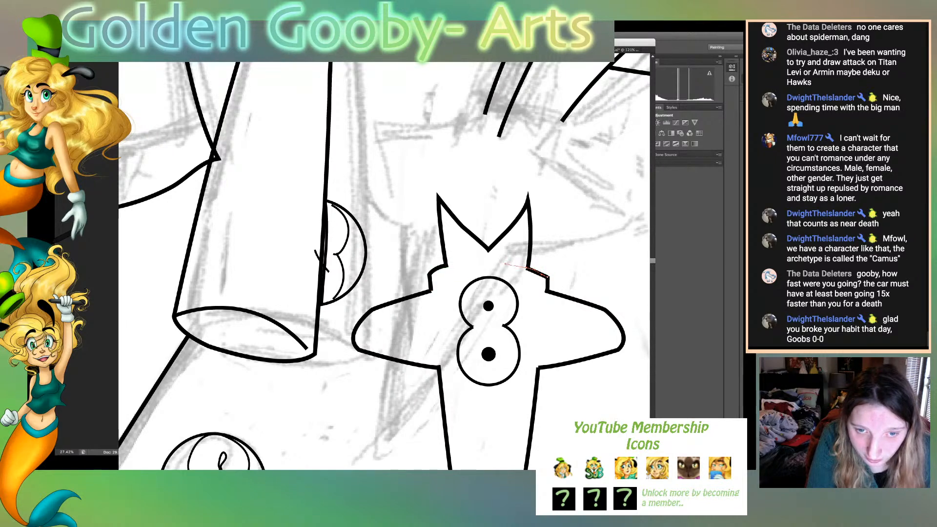
click(546, 277)
drag(544, 276, 545, 273)
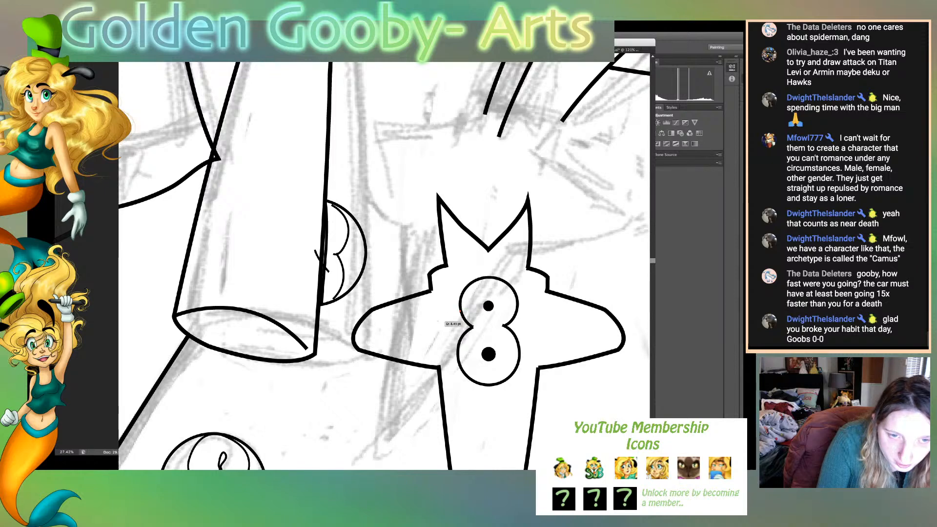
- Draw a small rounded petal on each side of the figure-eight's waist inside the chest ornament
drag(436, 321, 430, 333)
click(435, 321)
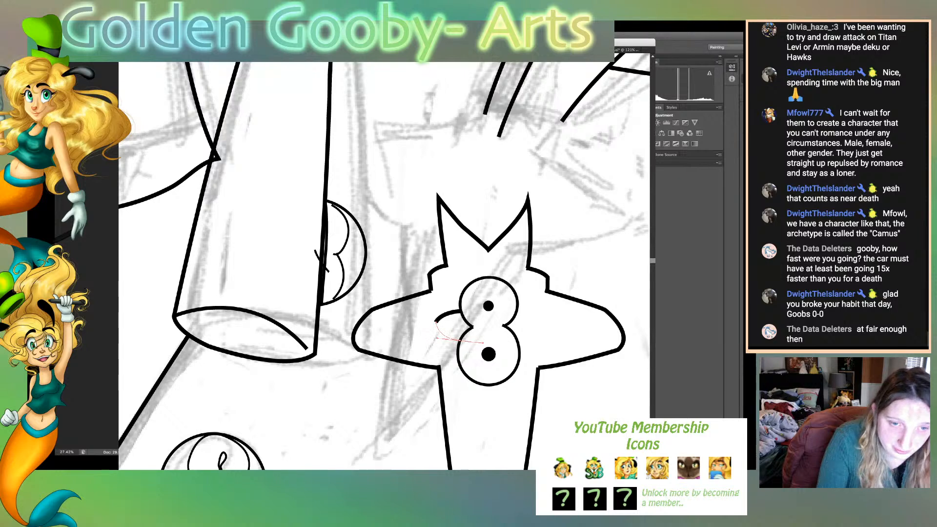
click(460, 340)
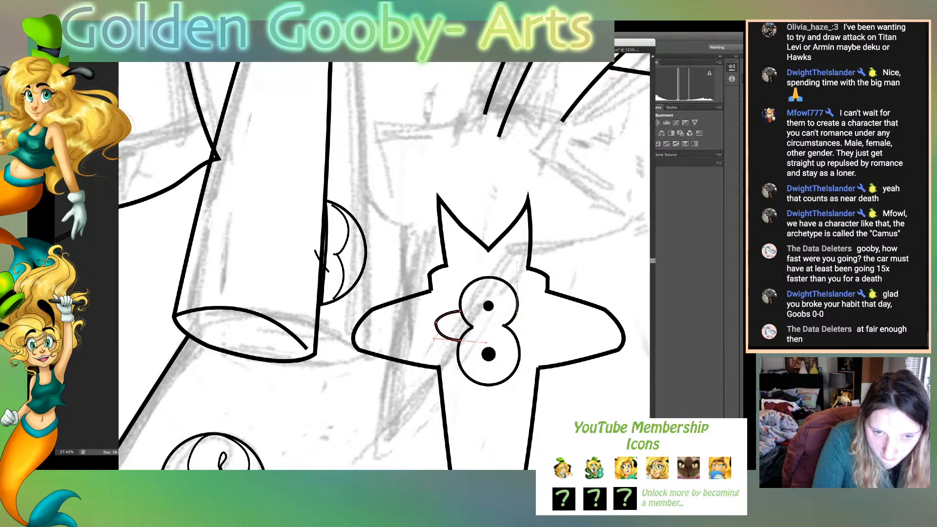
click(517, 313)
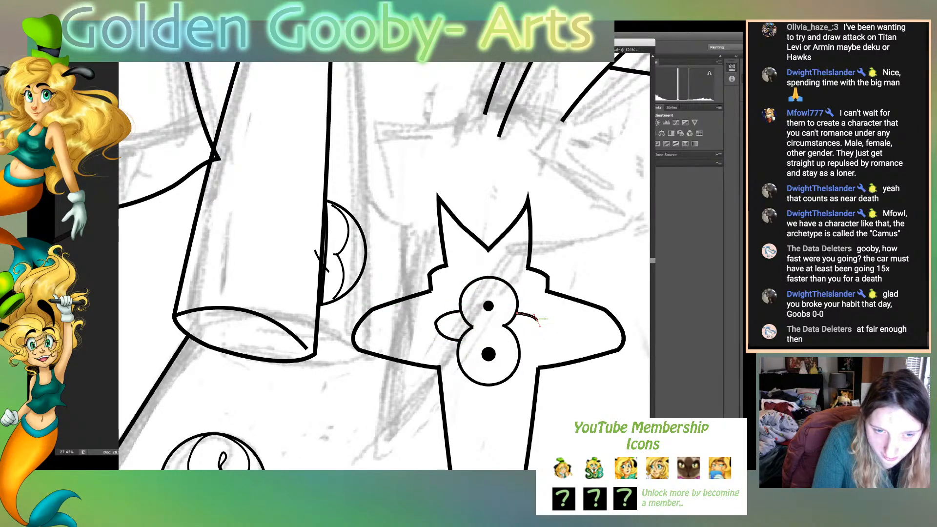
drag(517, 341, 493, 345)
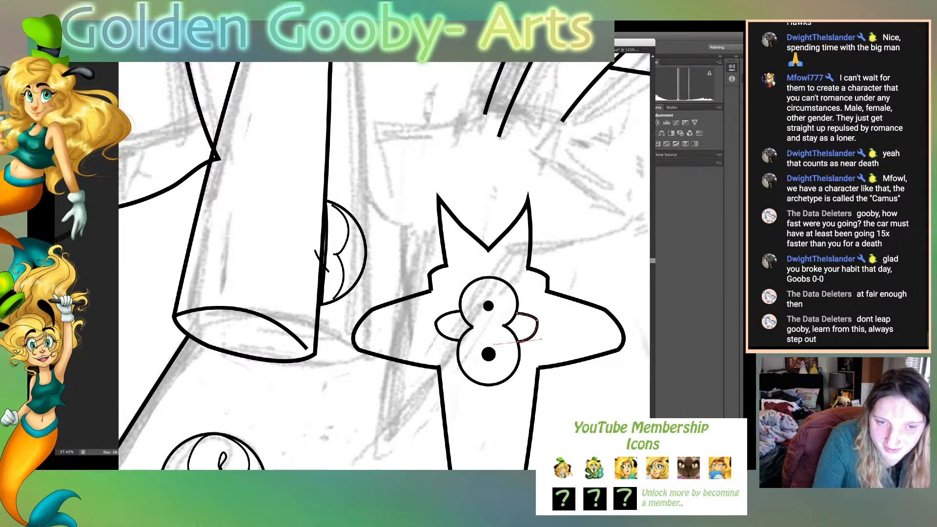
- Pull the tip of the petal on the figure-eight's right side slightly outward to balance the pair, and deselect it
click(537, 320)
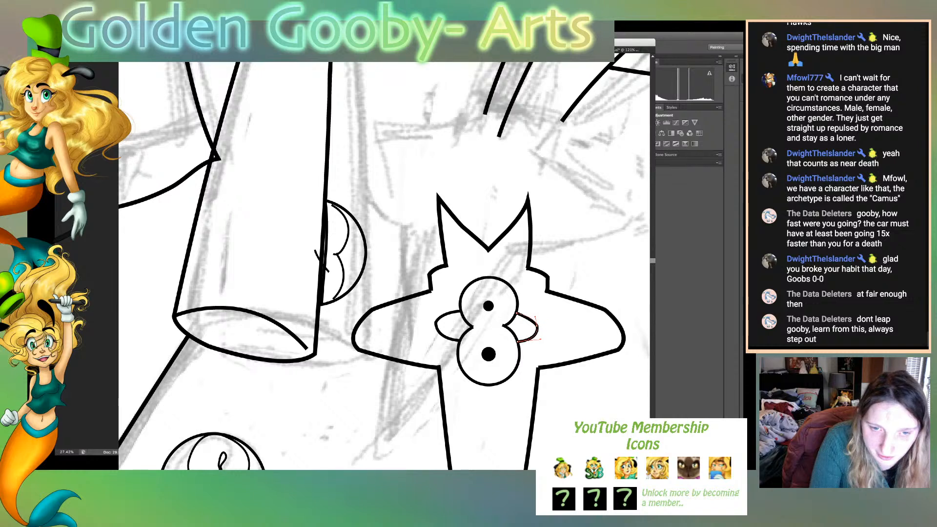
click(537, 322)
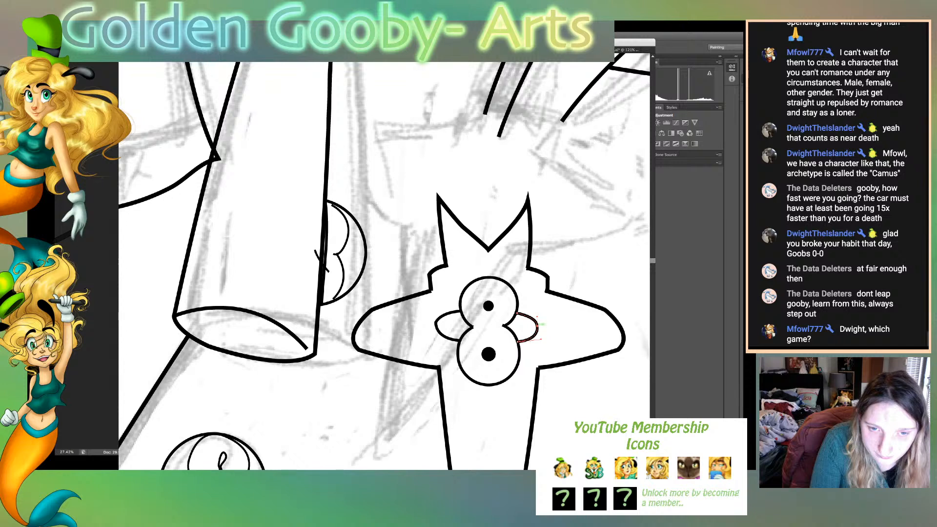
drag(537, 326, 538, 324)
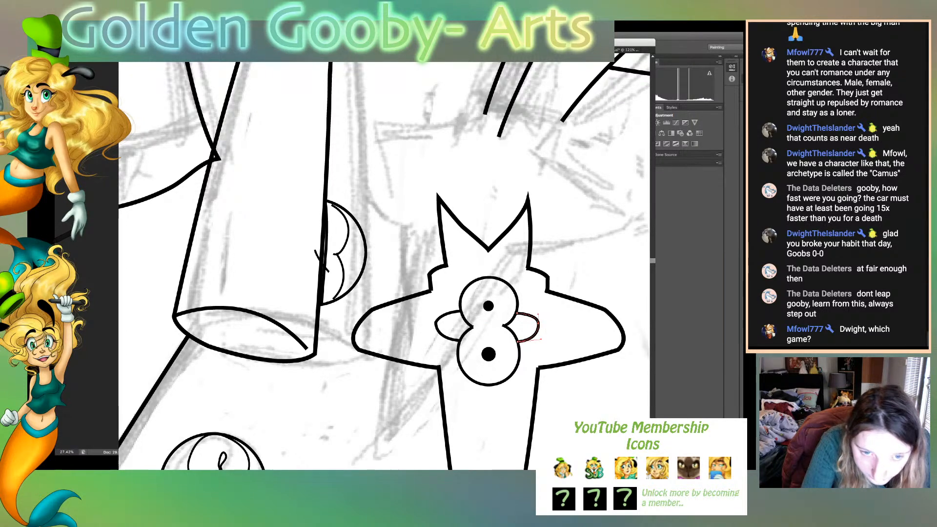
drag(539, 324, 542, 325)
key(super+shift+a)
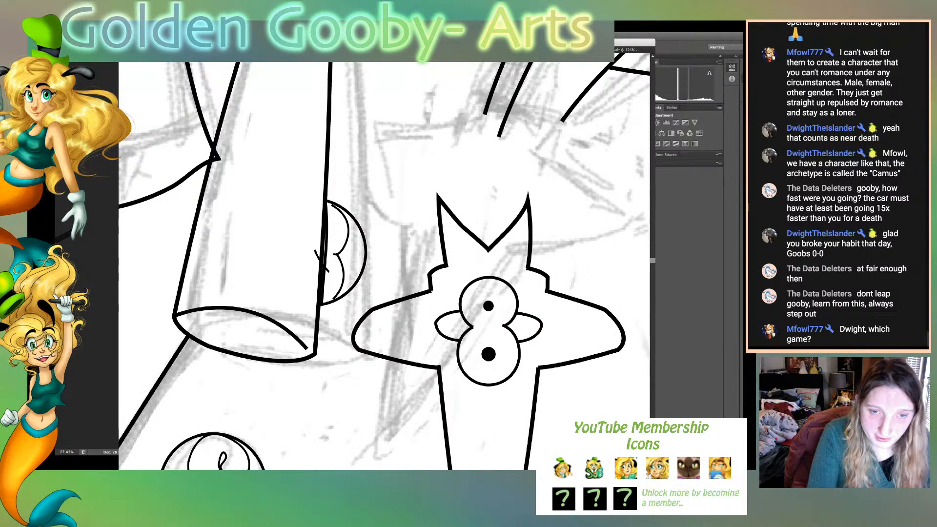
- Match the figure-eight and its petals to the thinner line style of the coat button using the Eyedropper
click(488, 354)
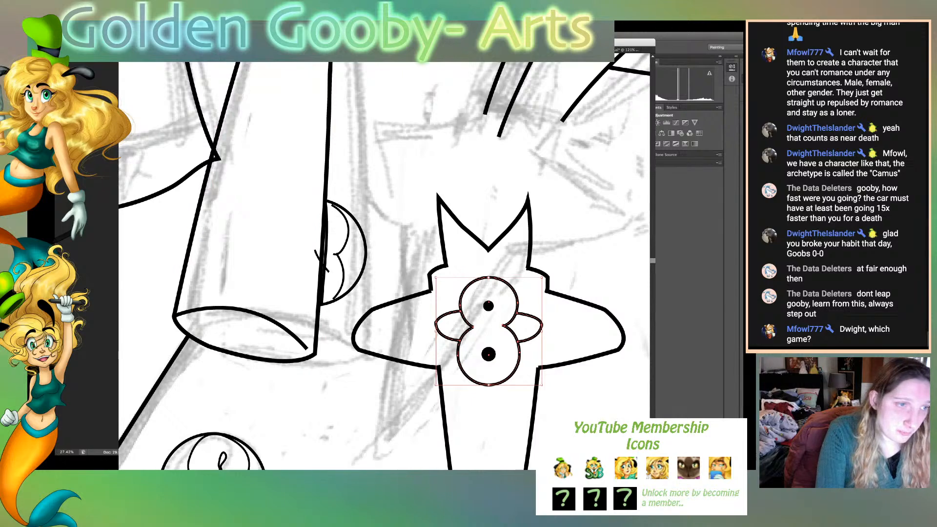
key(i)
click(348, 232)
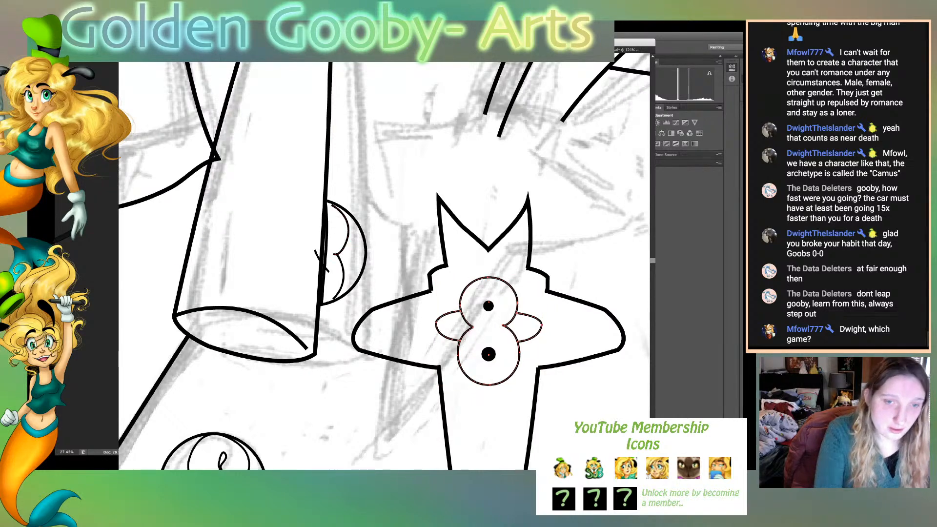
key(v)
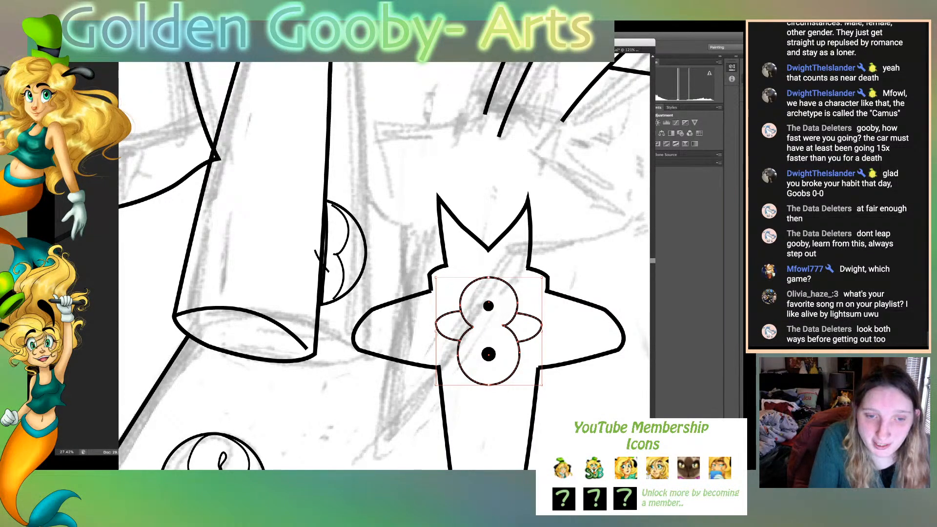
- Select the figure-eight with its petals and dots, move the group slightly upward inside the ornament, and deselect it
click(583, 331)
drag(465, 308, 464, 308)
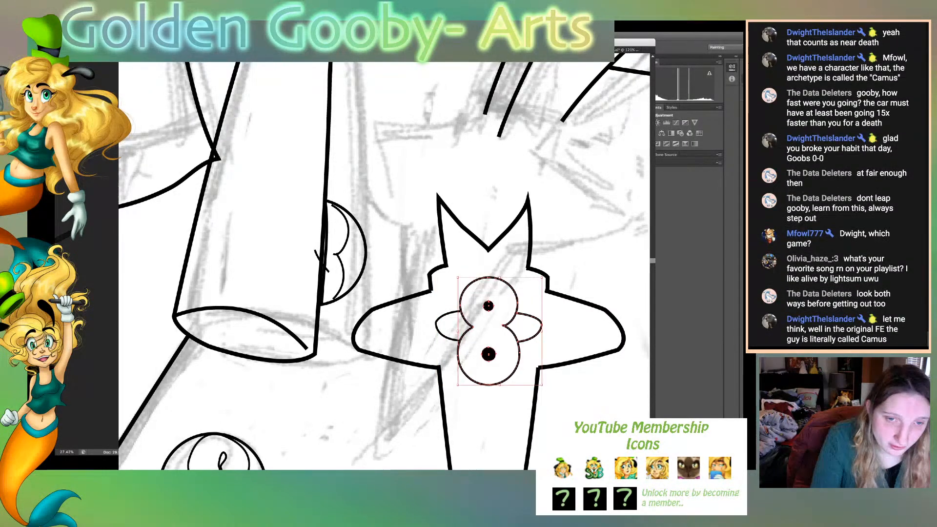
key(super+shift+a)
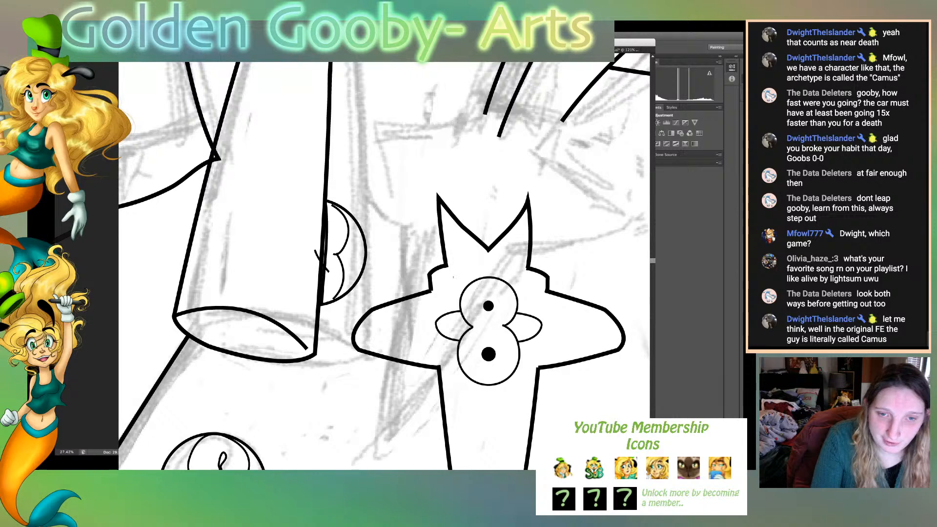
drag(454, 276, 534, 360)
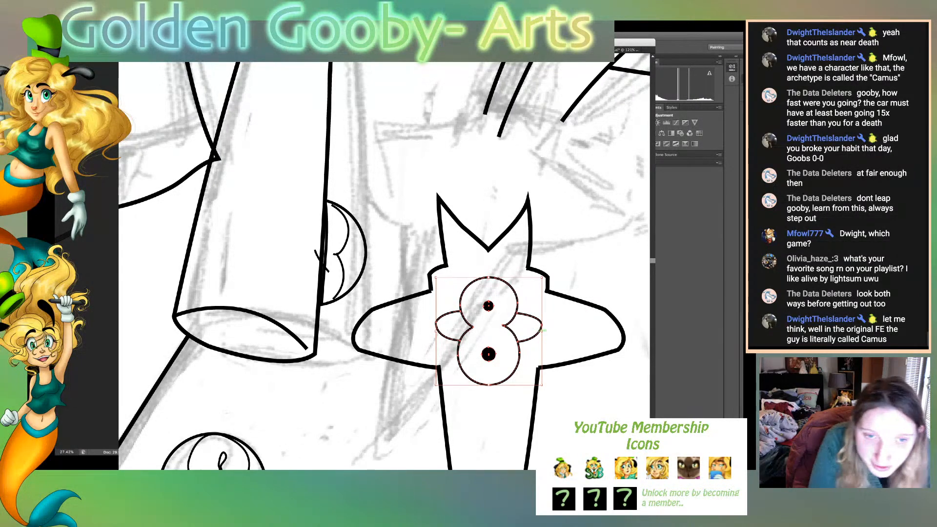
drag(526, 341, 525, 336)
key(super+shift+a)
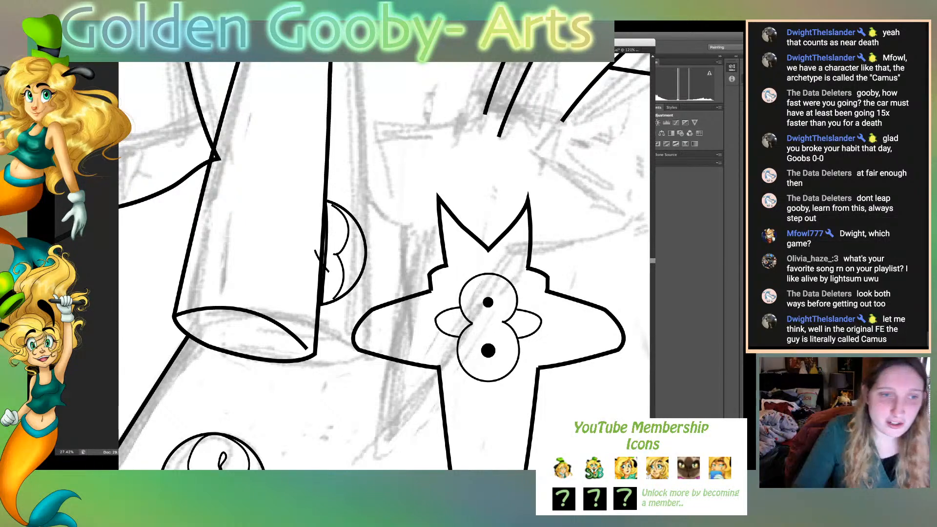
- Delete the part of the half-hidden button outline behind the hanging tie and extend its lower open end to the tie's edge
click(327, 223)
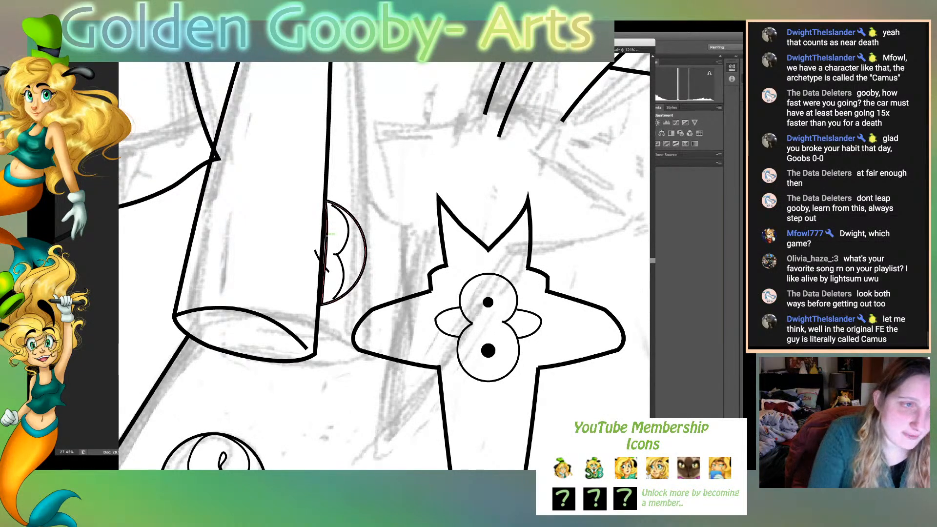
key(a)
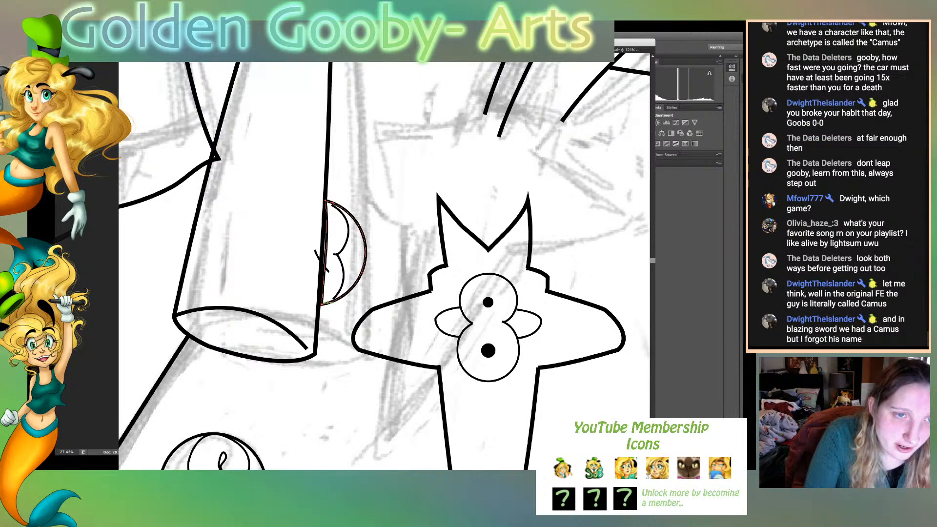
click(322, 304)
click(326, 201)
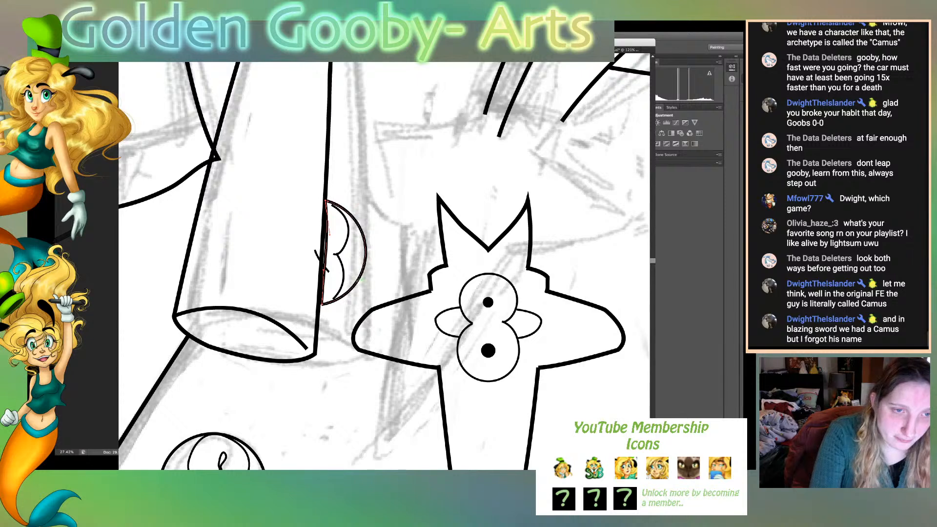
key(Delete)
click(360, 280)
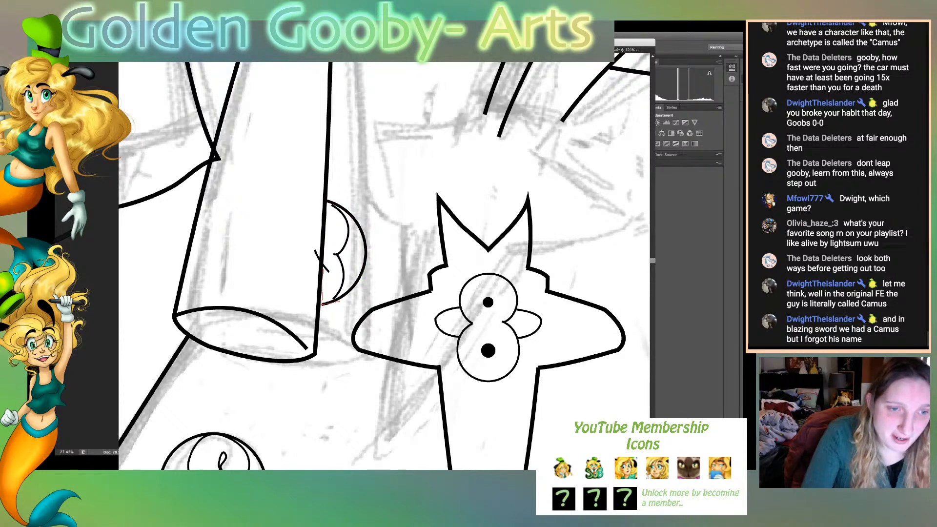
click(321, 264)
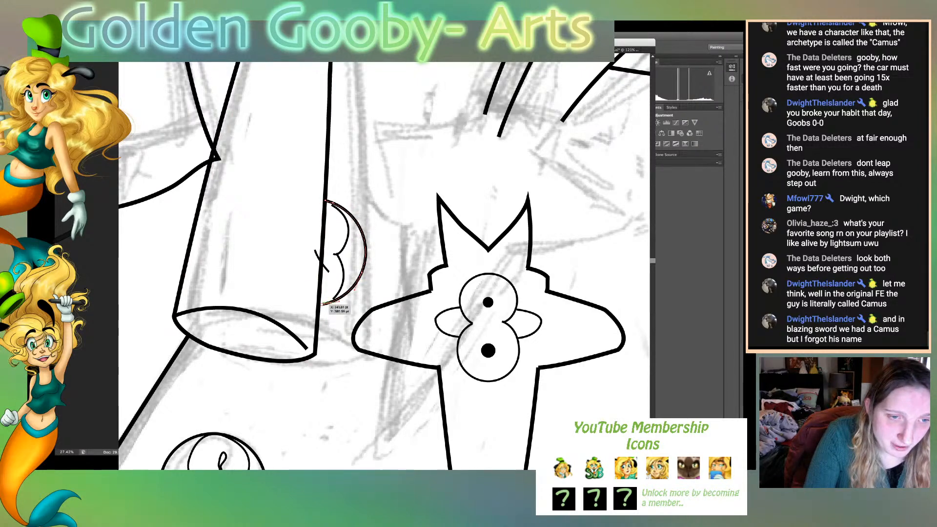
drag(322, 305, 319, 305)
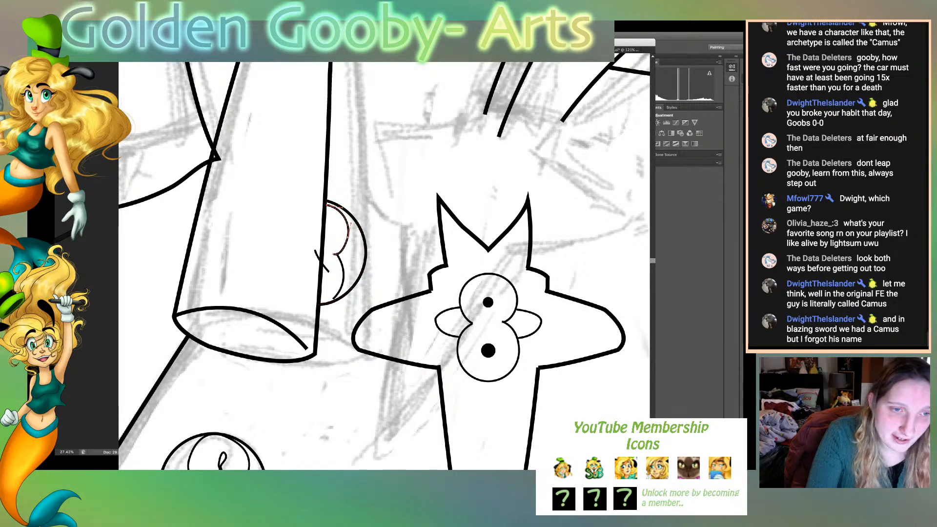
- Reshape the S-curve inside the half-hidden button so its halves join neatly and stay within the outline, and deselect it
drag(328, 271, 323, 250)
drag(334, 299, 345, 291)
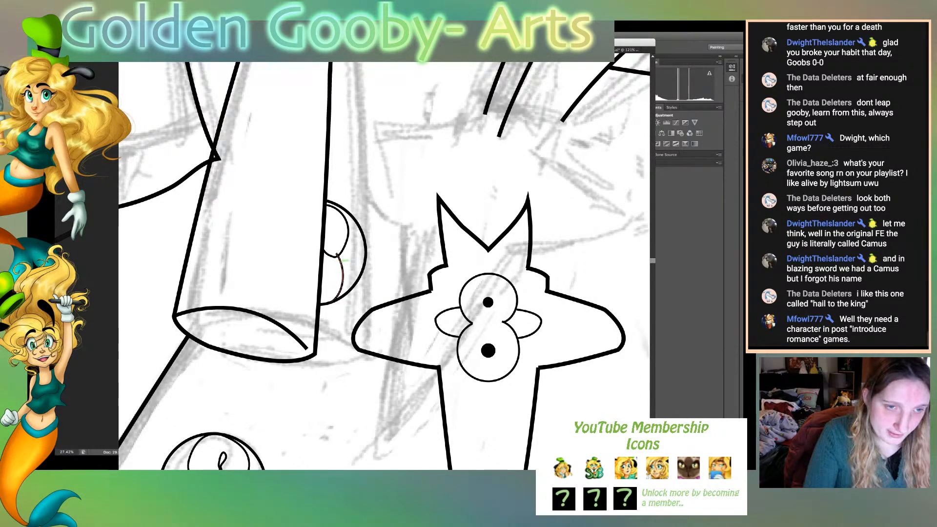
drag(337, 253, 336, 256)
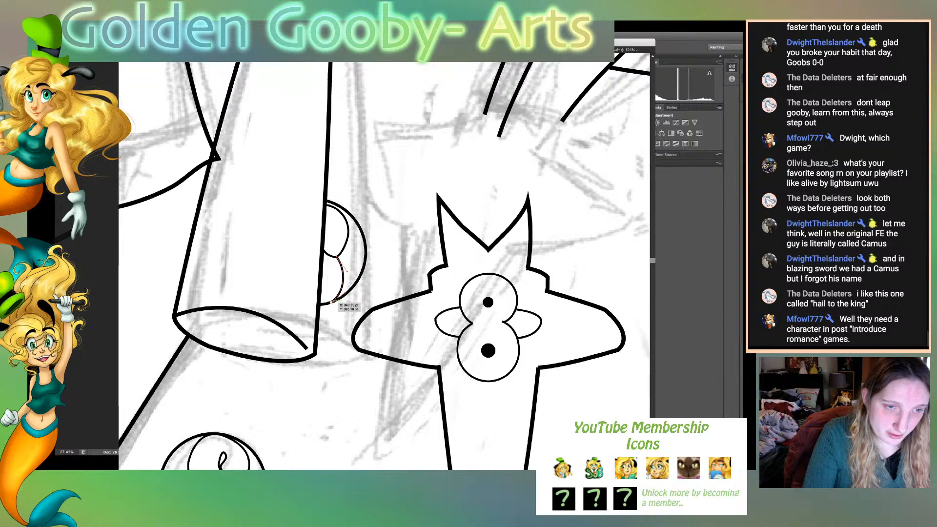
mouse_move(332, 302)
mouse_down()
mouse_move(320, 303)
mouse_move(345, 299)
mouse_up()
key(super+shift+a)
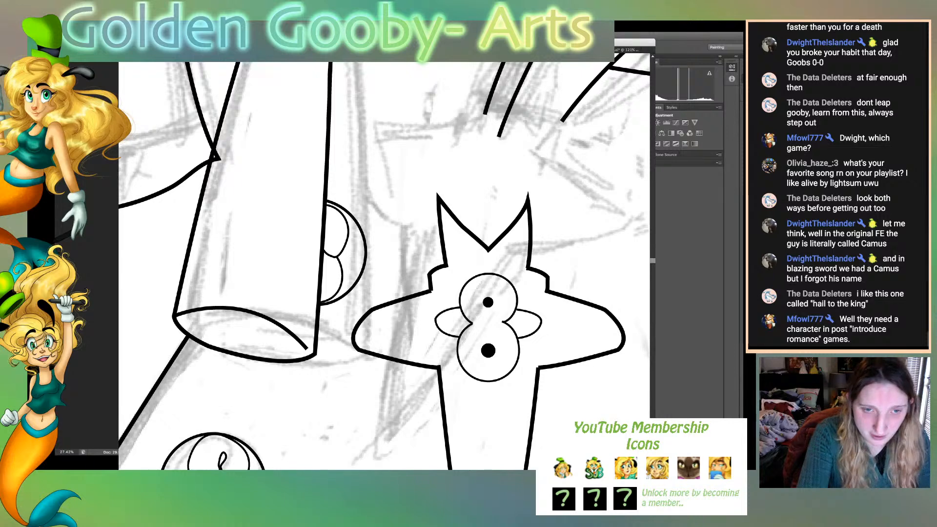
- Select the entire chest ornament, rotate it clockwise and place it a little higher over the sketched ornament below the quill
key(super+0)
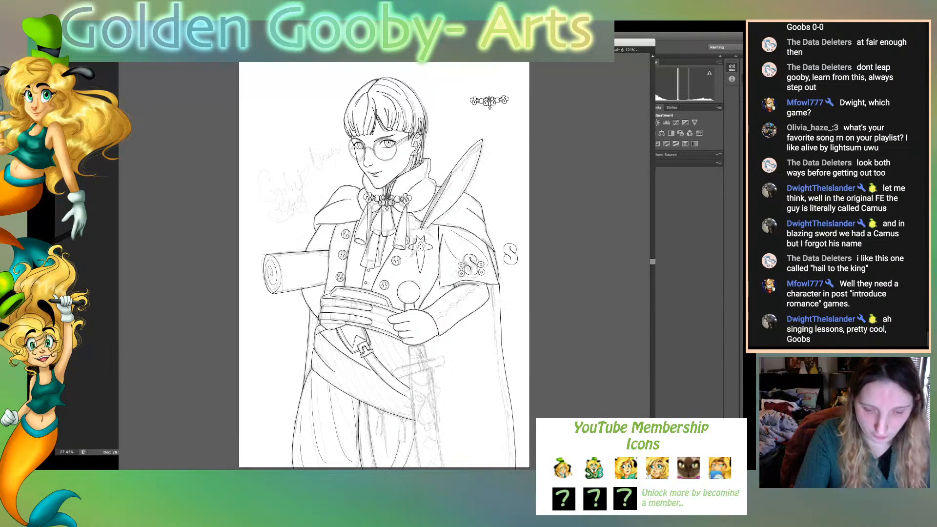
key(super+plus)
key(super+plus)
key(super+plus)
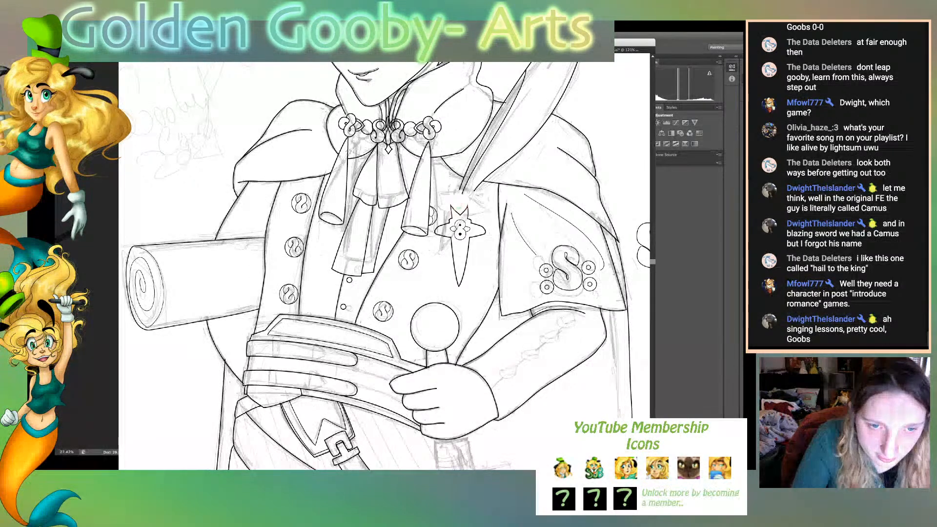
drag(444, 206, 480, 285)
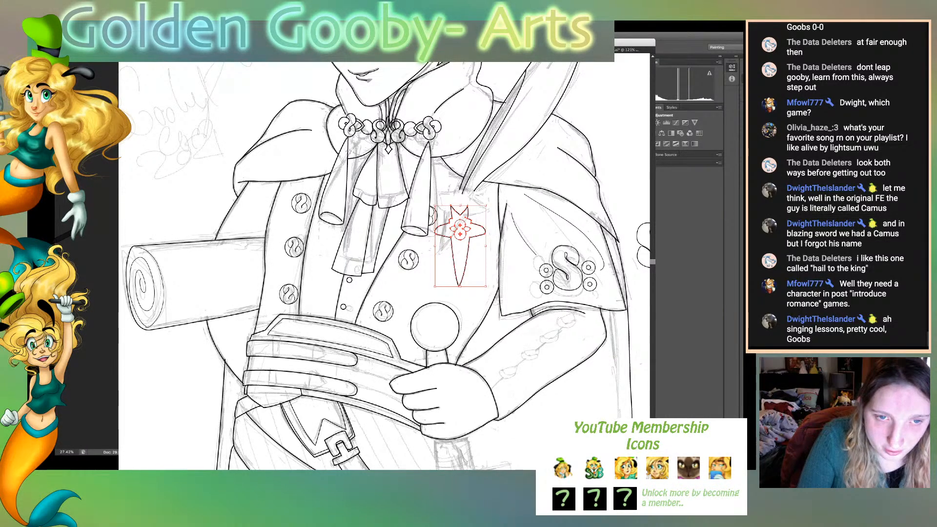
drag(492, 201, 456, 208)
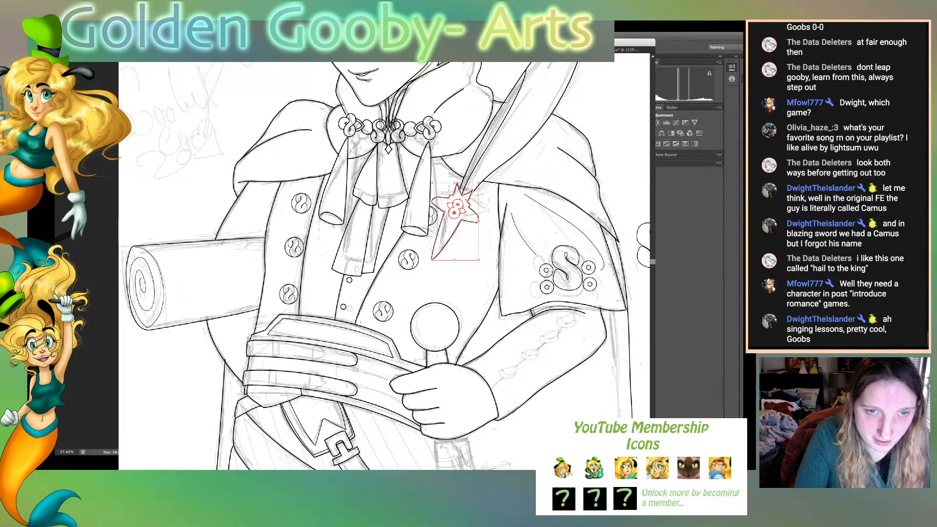
- Enlarge the chest ornament slightly and shift it slightly up and to the right over the sketched ornament below the quill
drag(479, 259, 484, 269)
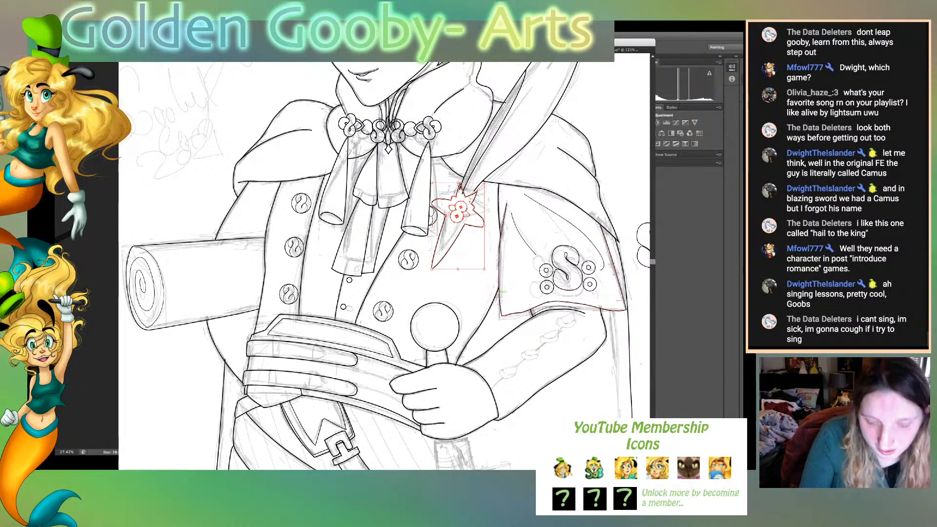
key(Left)
key(Left)
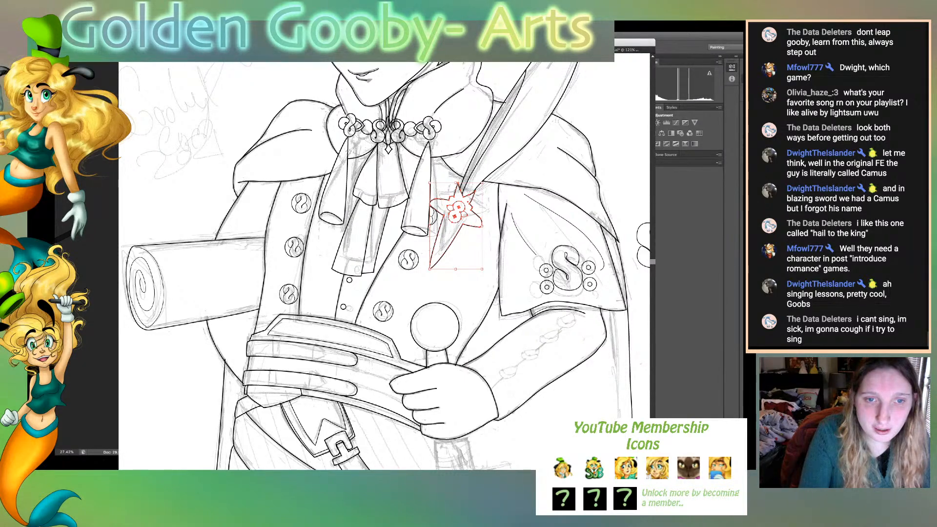
drag(474, 215, 478, 210)
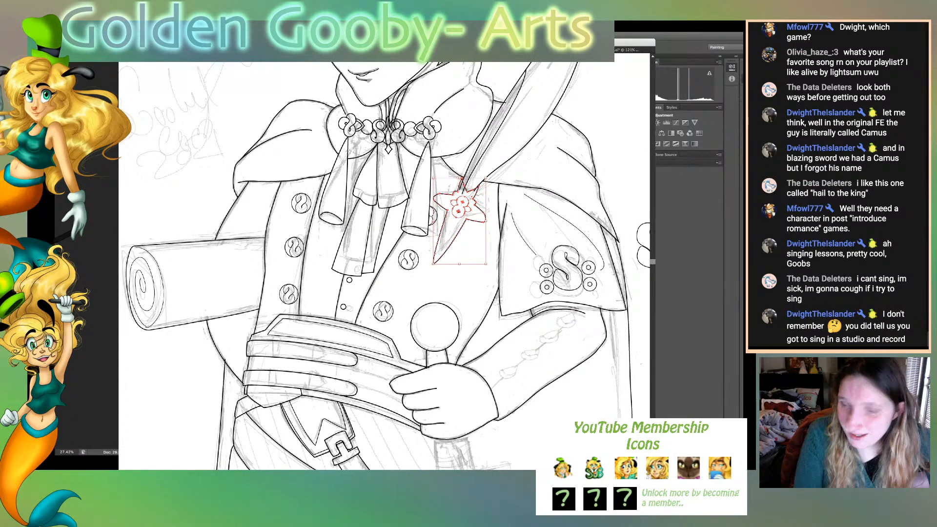
- Rotate the chest ornament slightly counterclockwise, shorten it from its lower point and nudge it right to match the sketch
key(p)
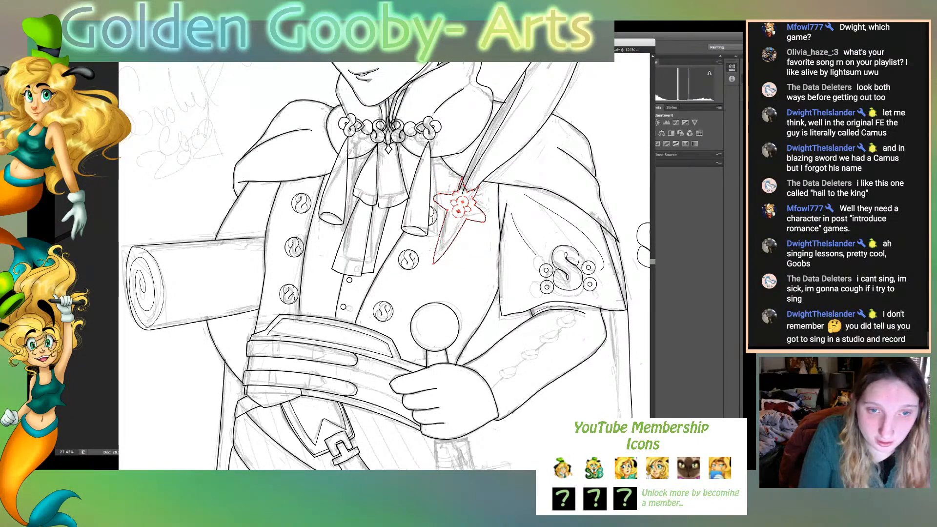
key(v)
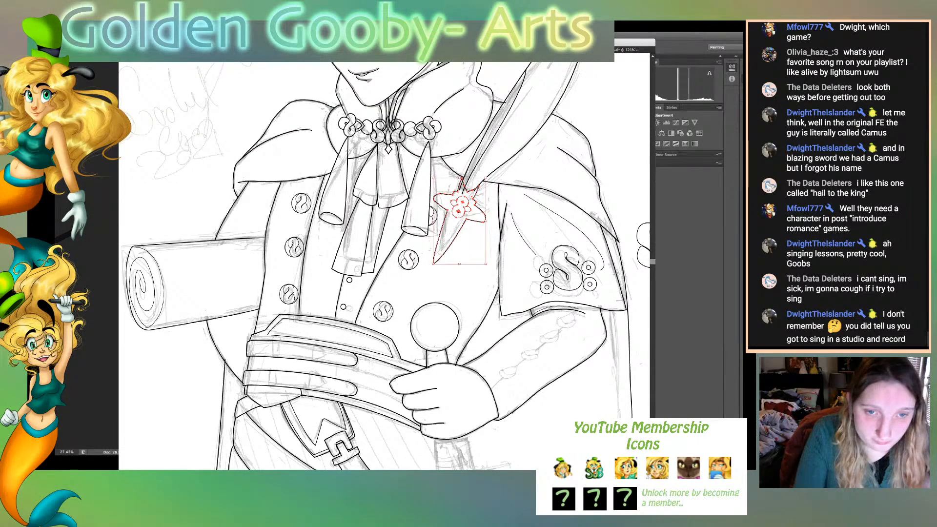
drag(488, 267, 492, 265)
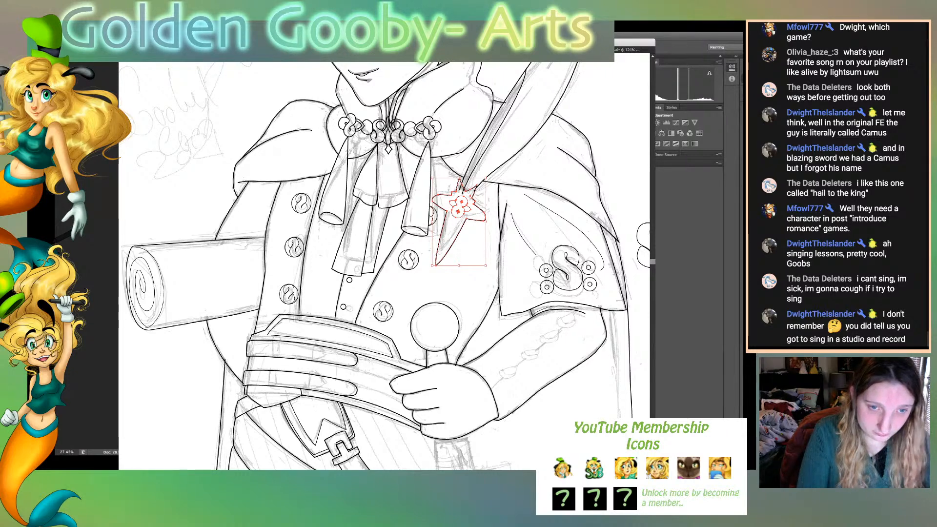
drag(459, 265, 459, 259)
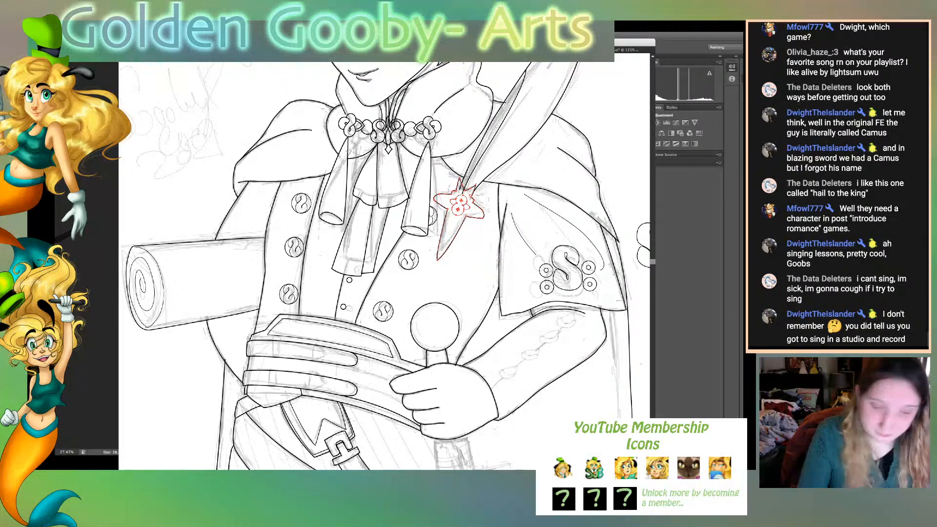
key(Right)
key(Right)
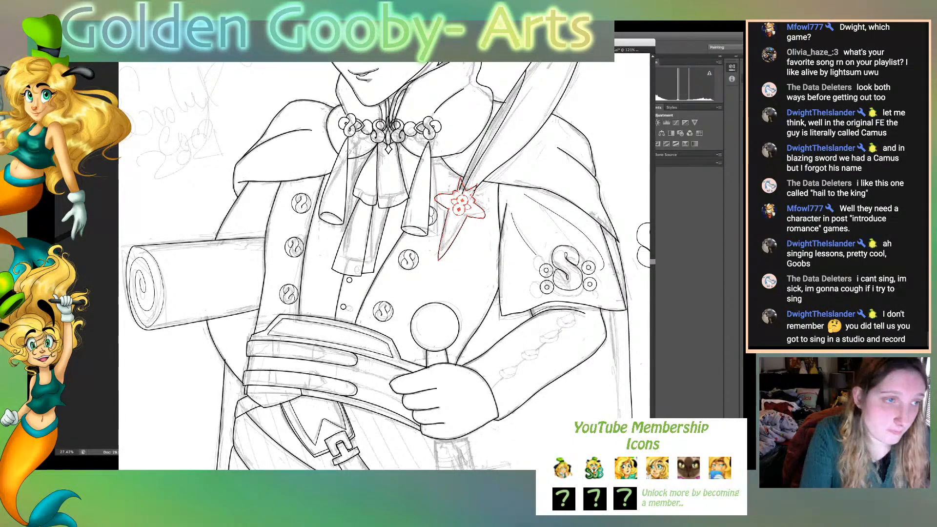
- Pull the lower end of the quill's outer edge line back from the chest ornament's top, and deselect the line
mouse_move(462, 194)
mouse_down()
mouse_move(464, 180)
mouse_move(476, 183)
mouse_up()
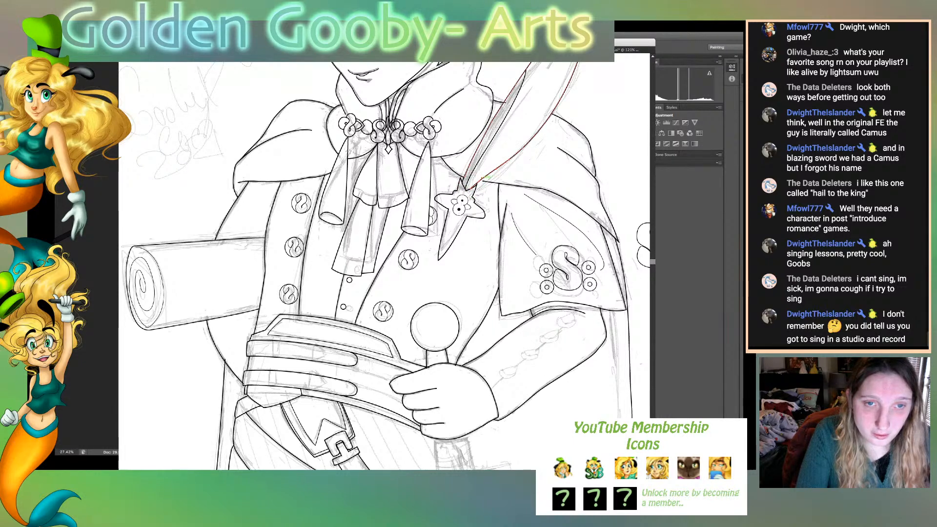
drag(483, 181, 480, 180)
key(super+shift+a)
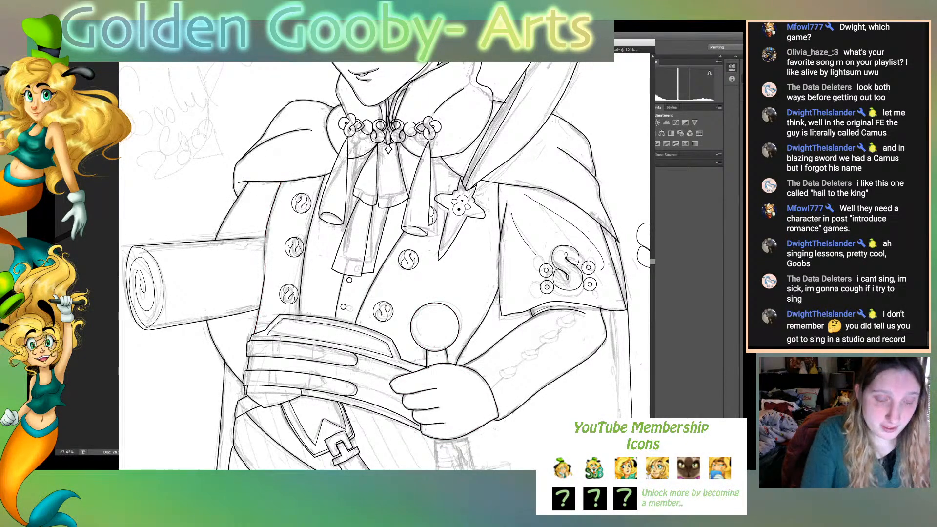
- Fit the whole page in view and hide the sketch to review the line art alone
key(super+0)
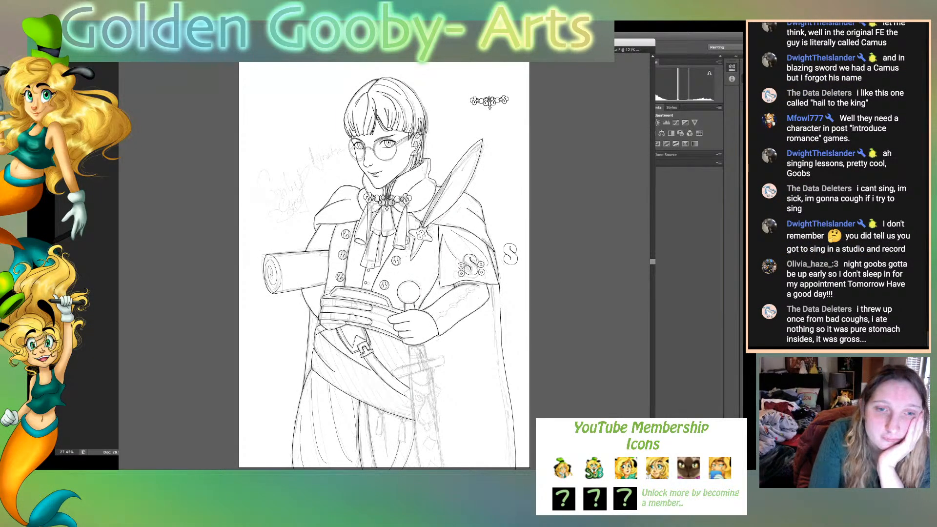
key(ctrl+shift+w)
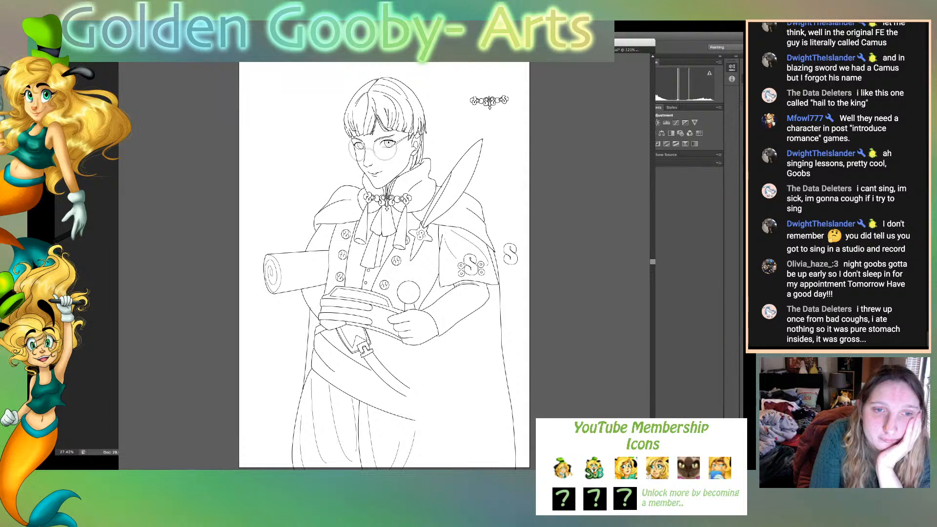
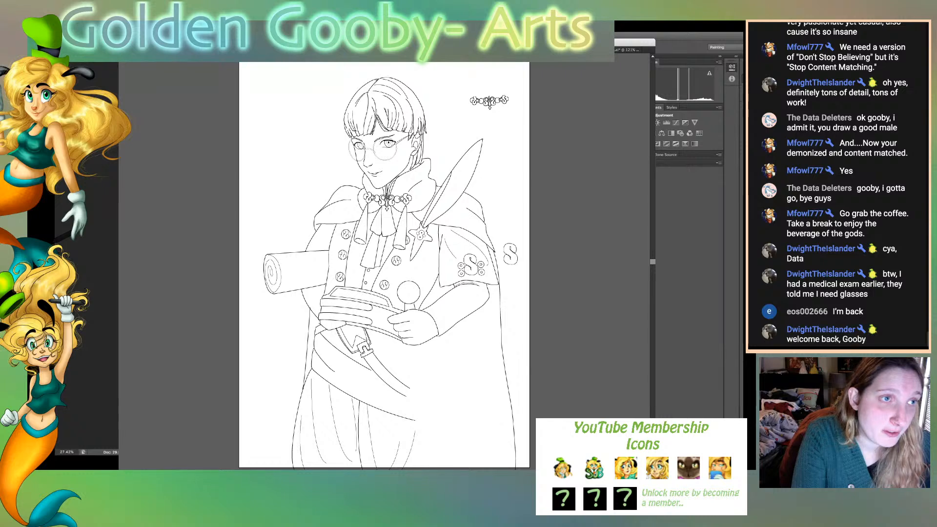
- Switch to the drawing of the woman with daggers and ink the lower edge, short side and upper edge of her upper-arm sleeve band
key(ctrl+Tab)
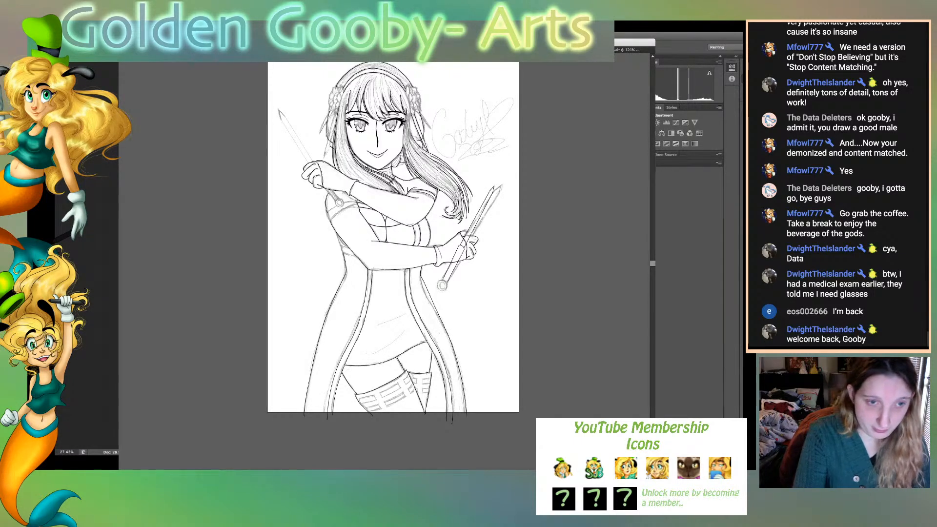
key(super+plus)
key(super+plus)
key(super+plus)
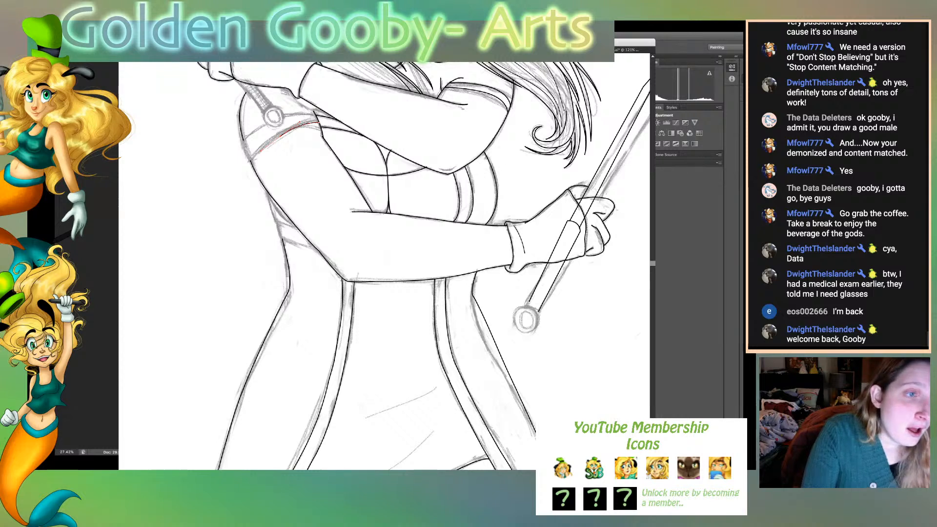
click(281, 135)
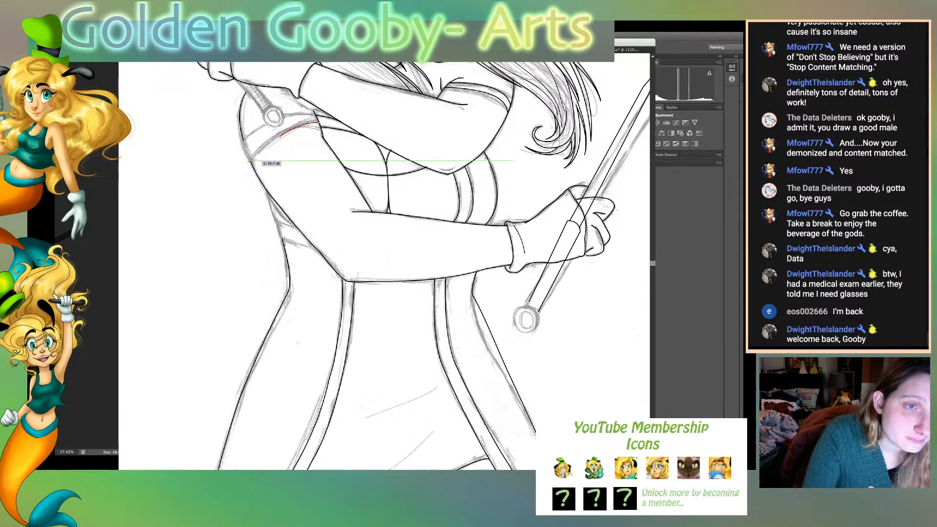
click(252, 163)
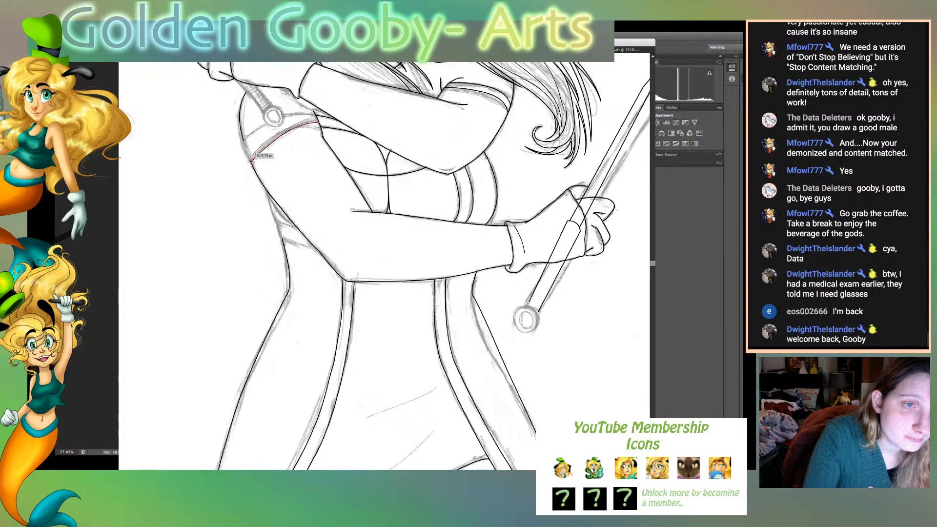
click(244, 142)
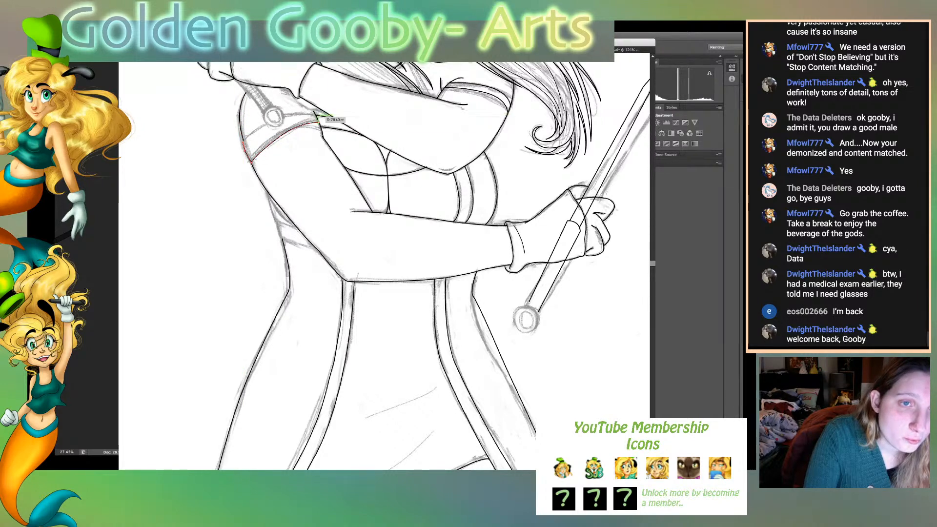
drag(318, 116, 363, 116)
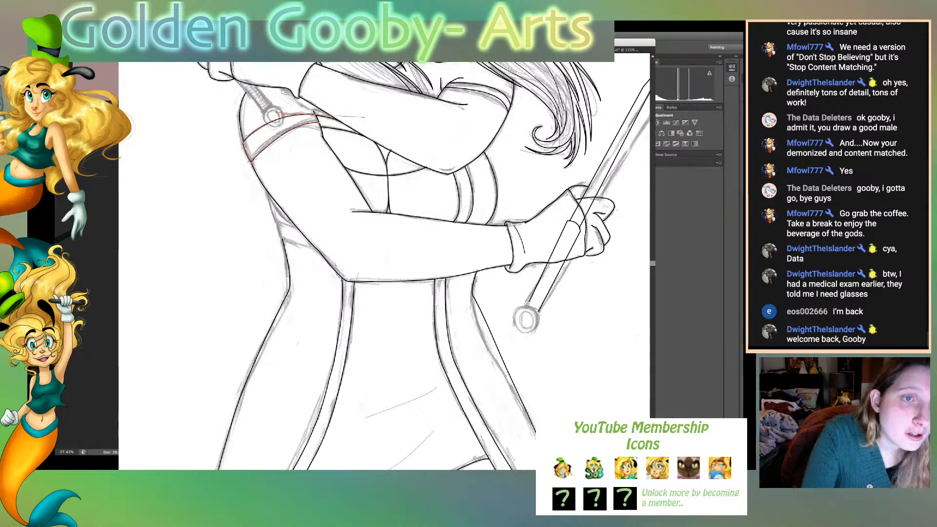
click(241, 128)
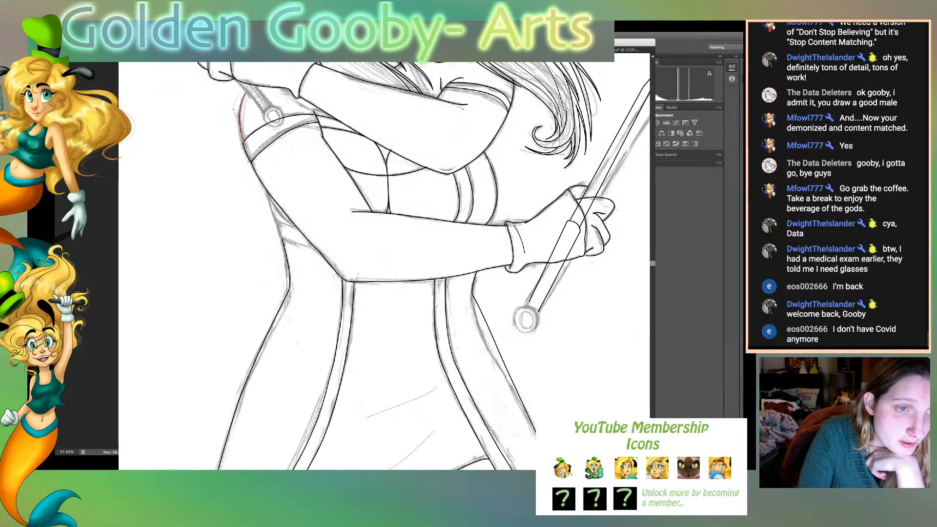
- Ink the garment's side contour below the upper arm and its two short band lines at the elbow, and fit the whole page
click(268, 191)
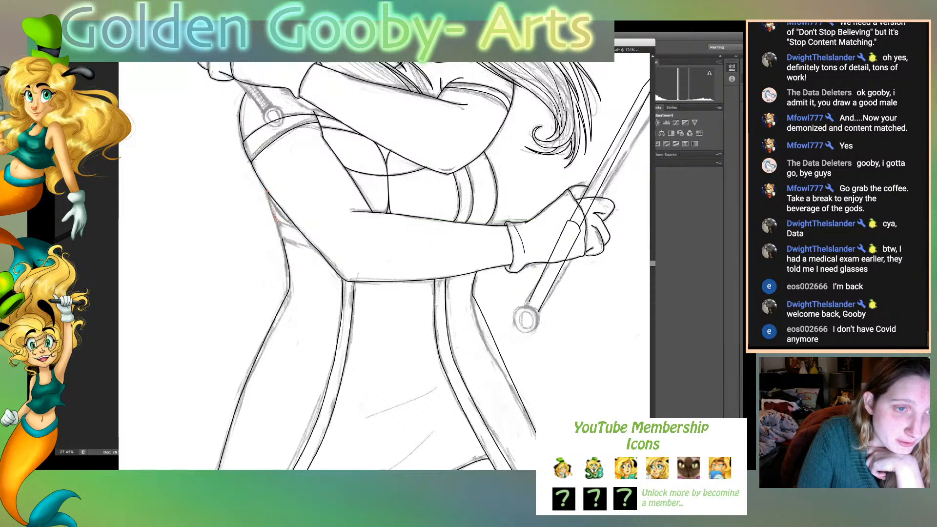
click(278, 221)
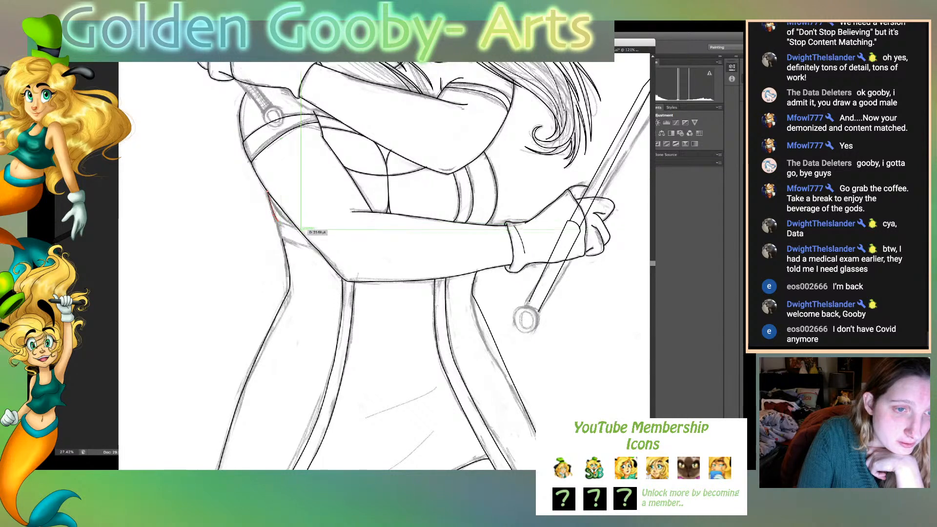
drag(299, 228, 308, 231)
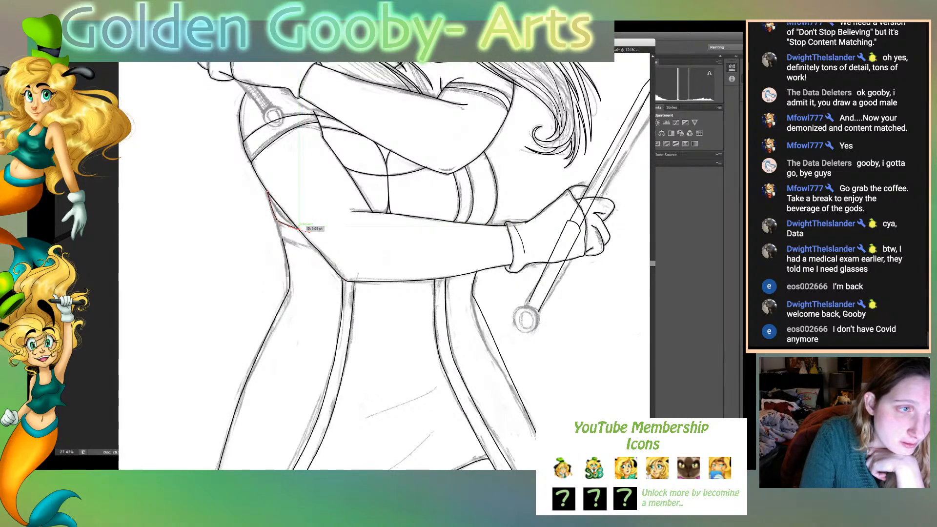
super+click(130, 194)
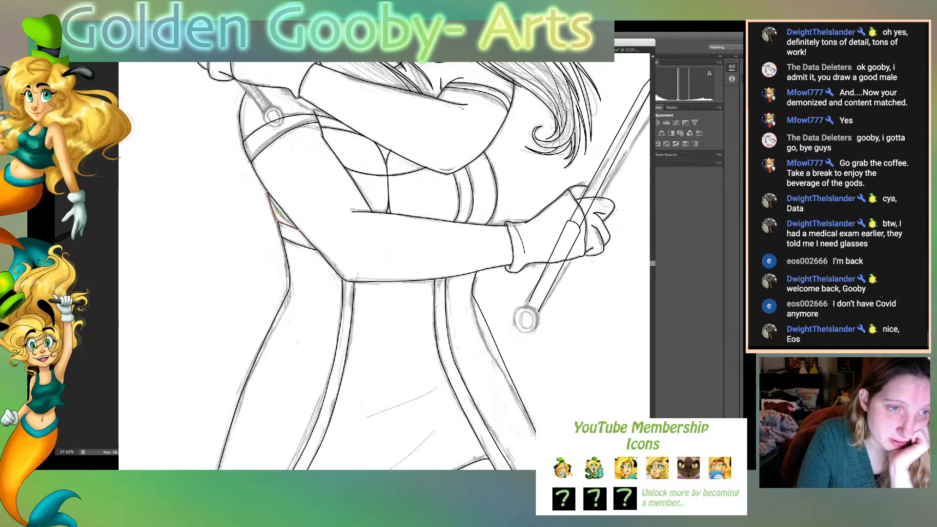
drag(278, 222, 267, 209)
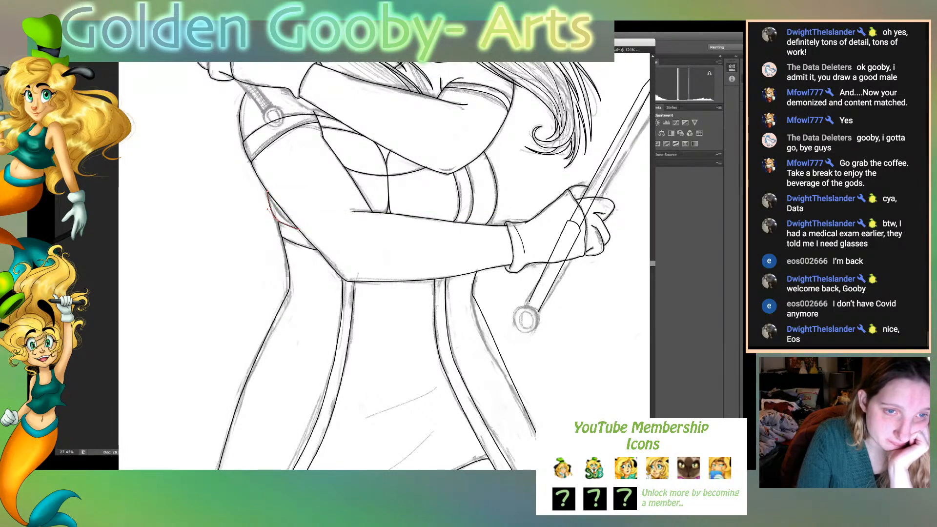
key(super+shift+a)
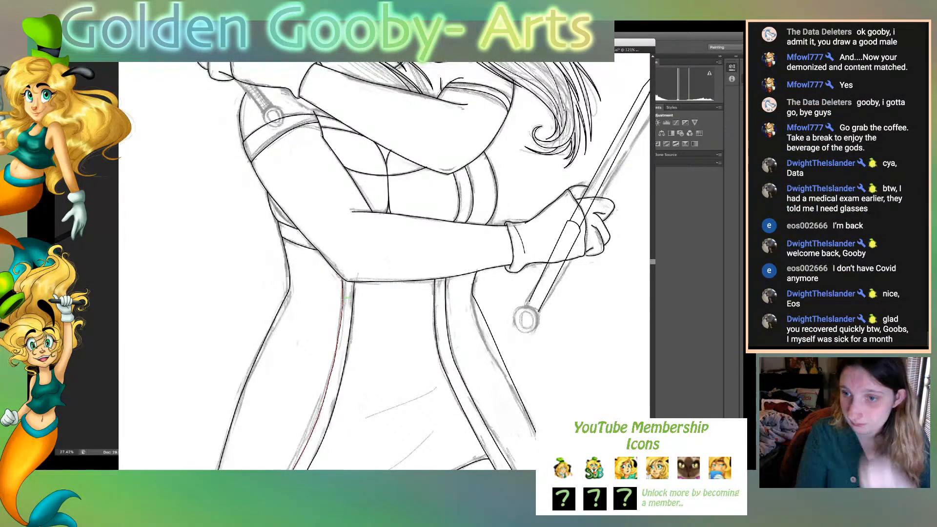
key(super+0)
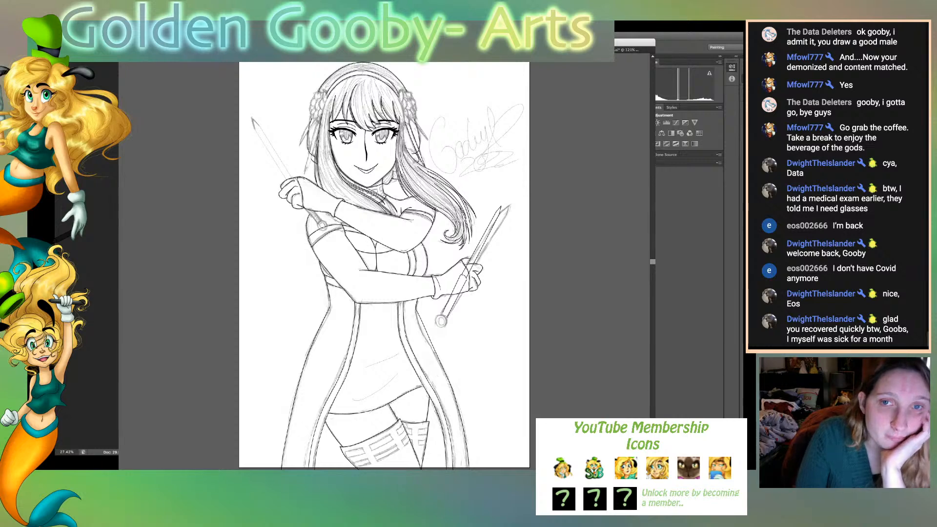
key(super+shift+w)
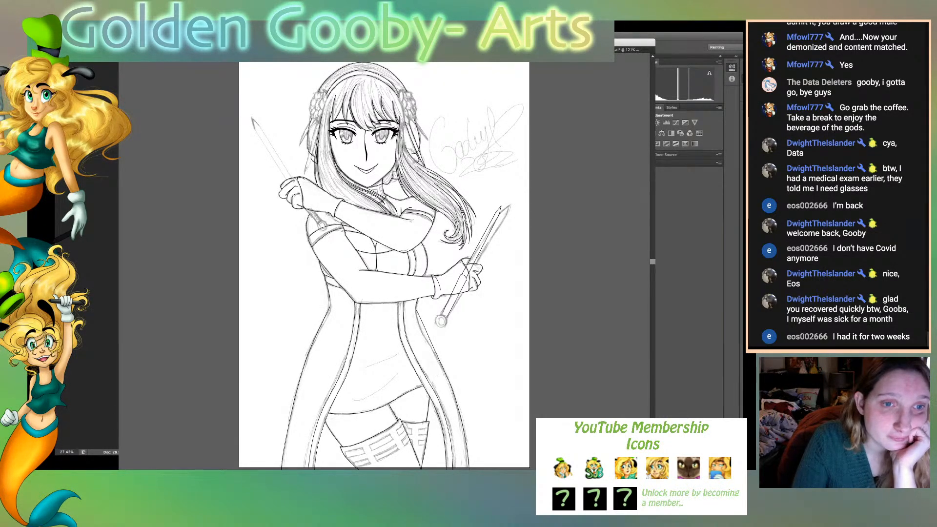
- Switch to the short-haired character's drawing and ink the outer edge of the hair lock beside the viewer's-left cheek to a pointed tip
key(super+grave)
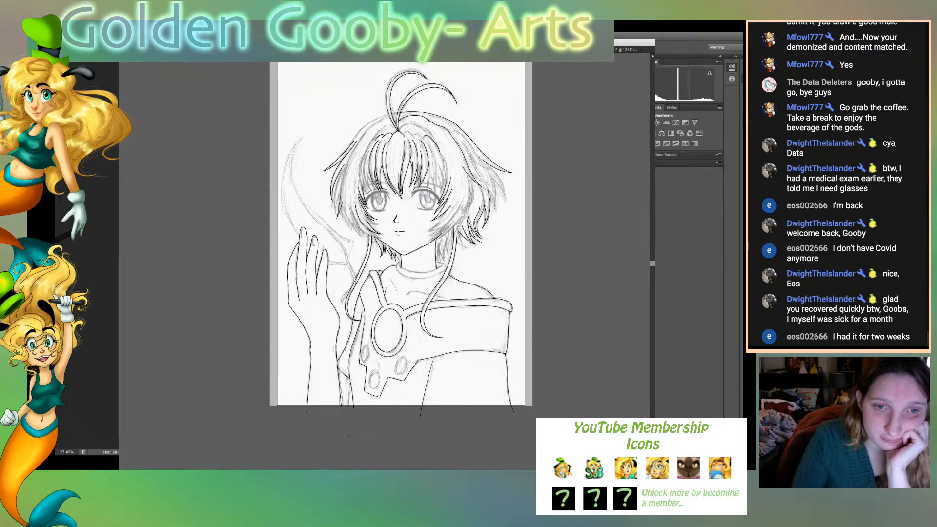
key(super+shift+w)
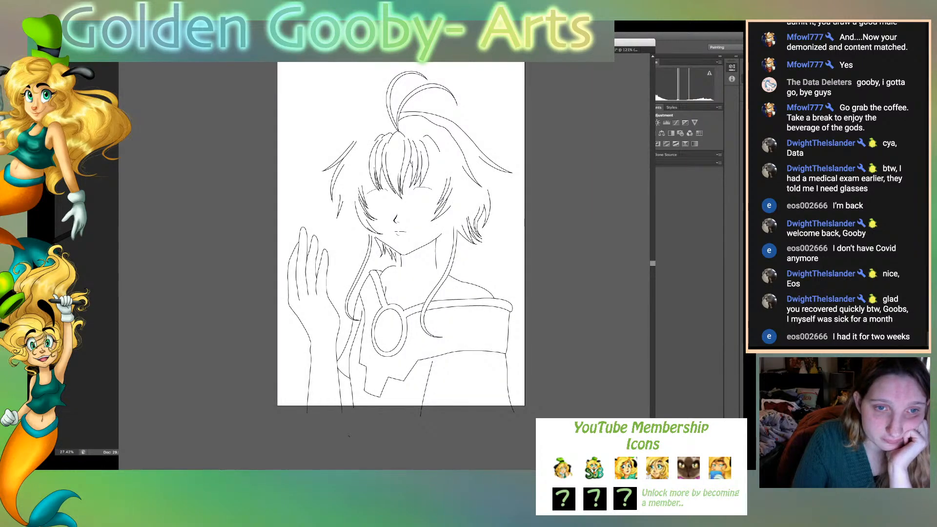
key(super+shift+w)
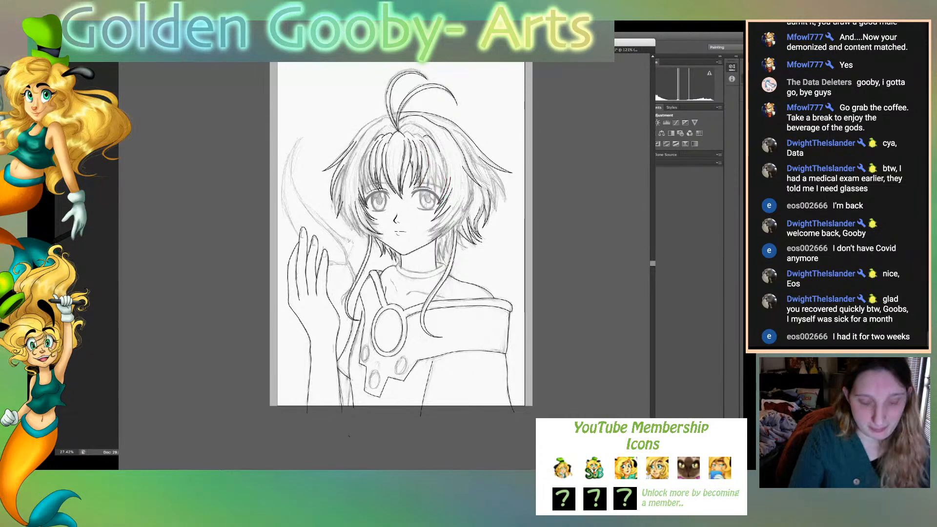
key(super+equal)
key(super+equal)
key(super+equal)
key(super+equal)
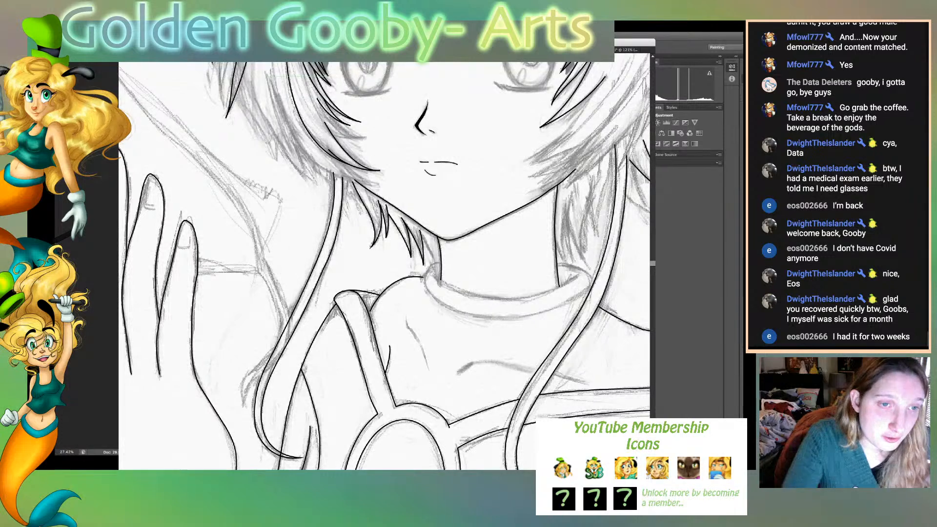
mouse_move(268, 73)
mouse_down()
mouse_move(347, 181)
mouse_move(402, 186)
mouse_up()
click(328, 171)
click(380, 185)
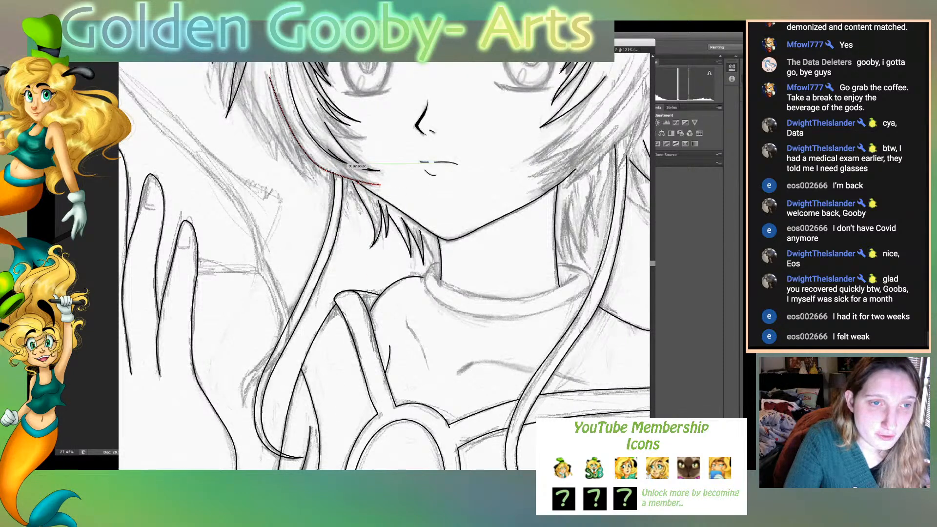
- Ink the inner edge of the same cheek lock from its pointed tip back to the neighbouring strand, adjust its curve and deselect
click(342, 162)
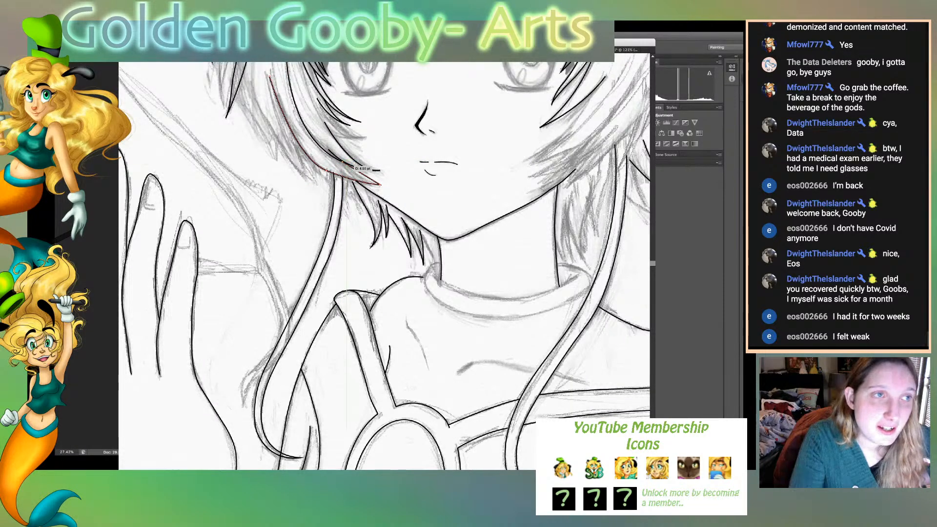
key(ctrl+z)
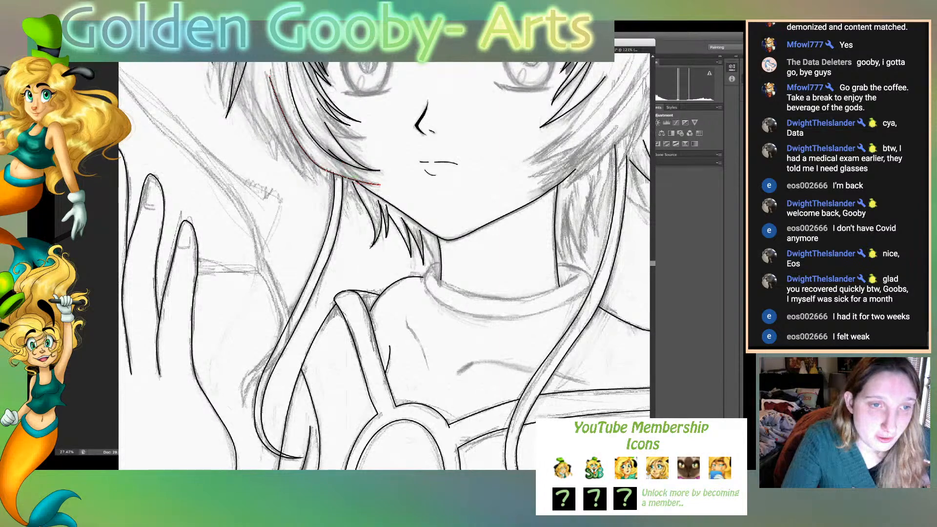
drag(349, 169, 342, 161)
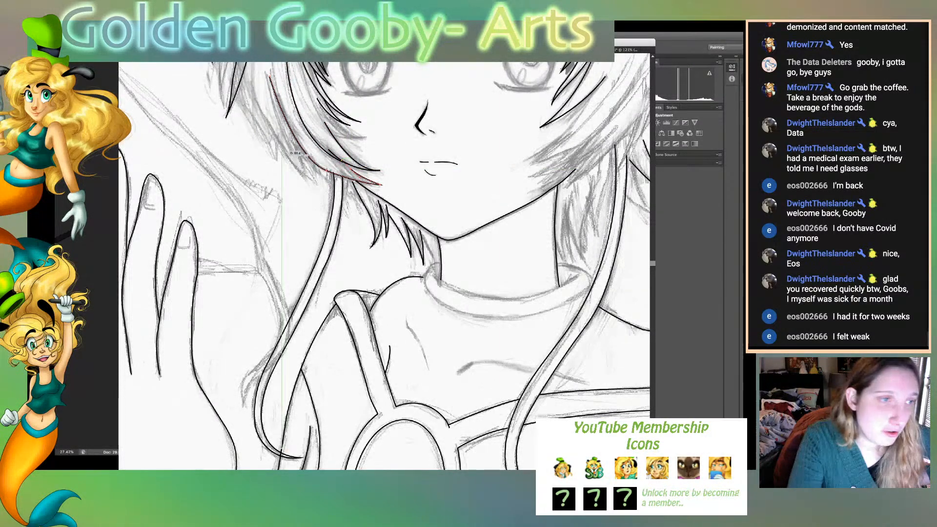
key(ctrl+shift+a)
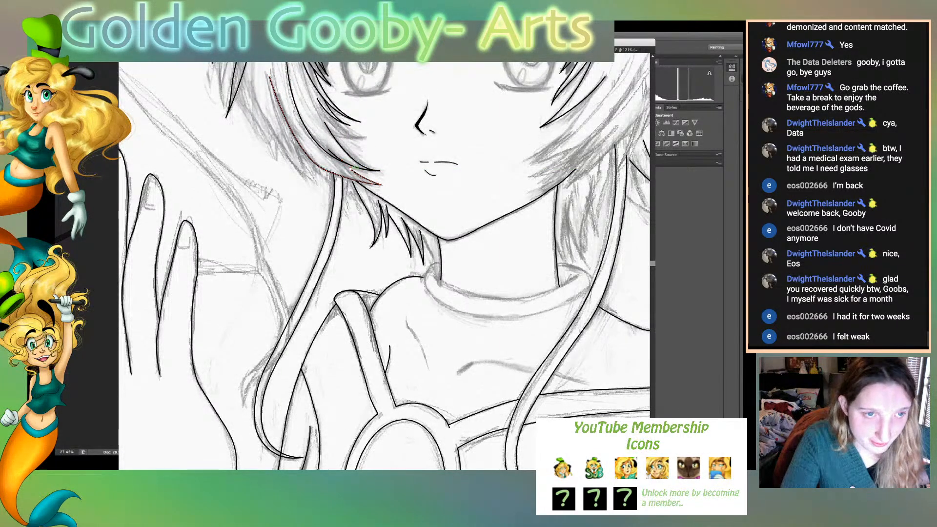
click(380, 170)
drag(346, 165, 343, 162)
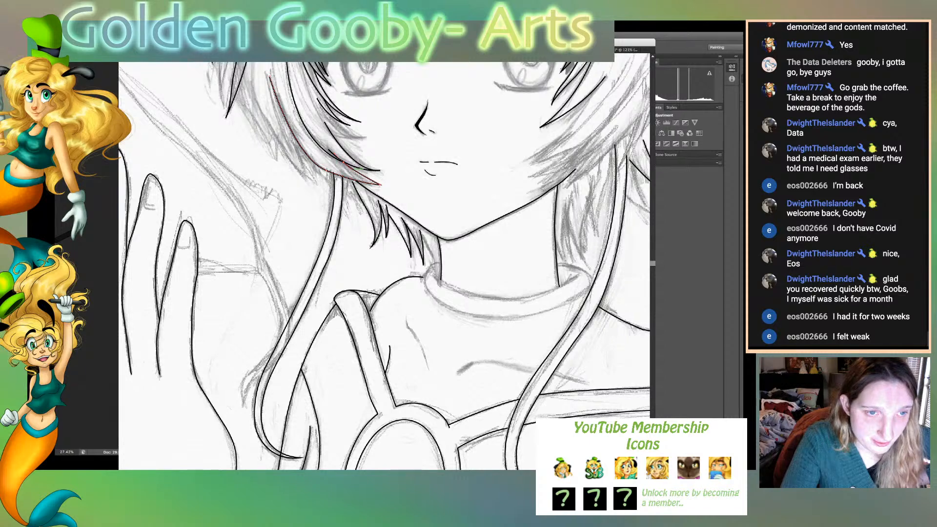
key(ctrl+shift+a)
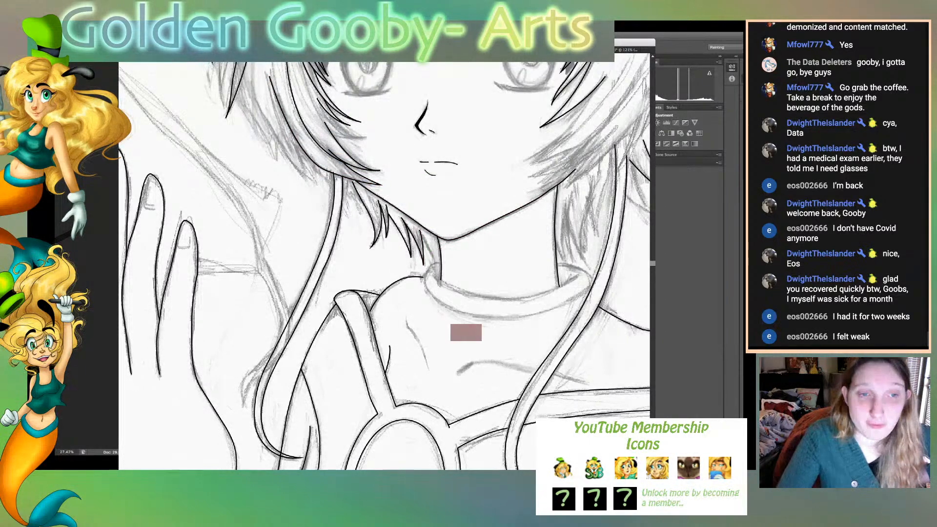
- Ink the lower edge of the thick upper lash line on the viewer's-right eye, from the inner corner to the overlapping hair strands
key(ctrl+0)
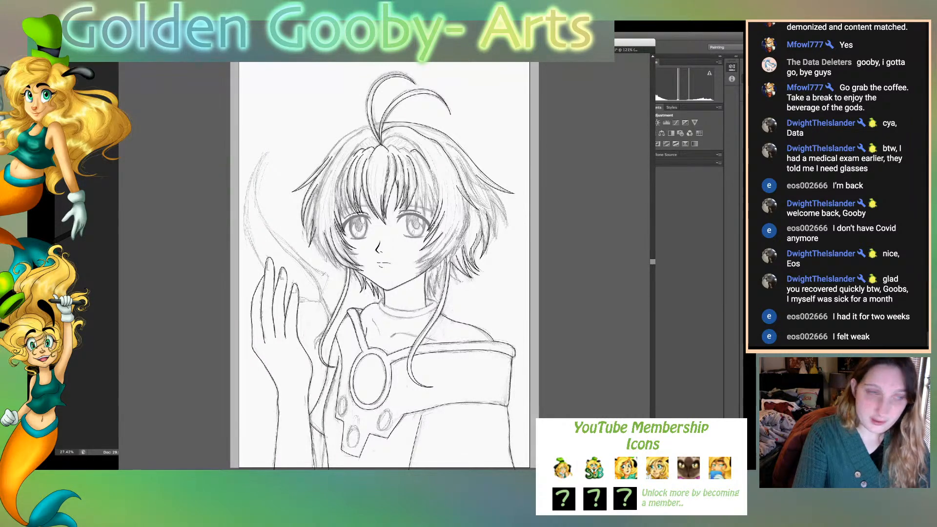
key(super+equal)
key(super+equal)
key(super+equal)
key(super+equal)
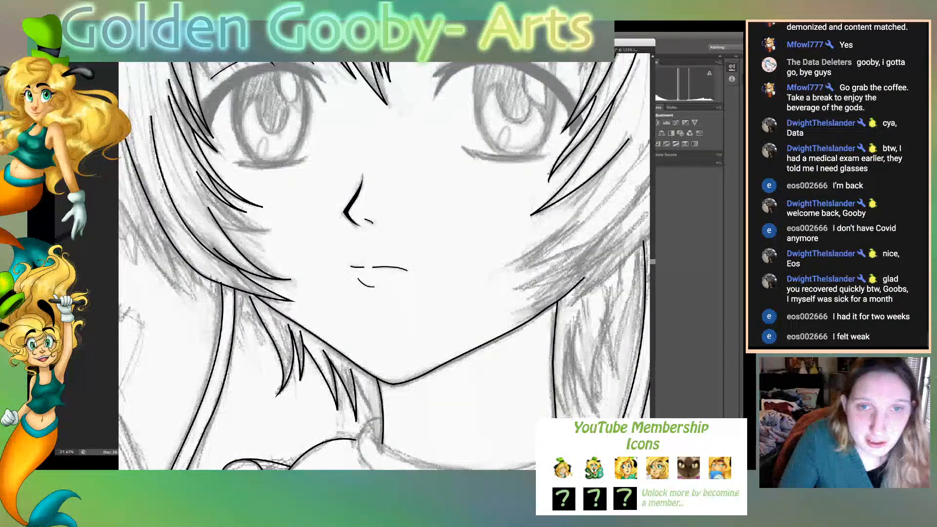
scroll(384, 261, up, 5)
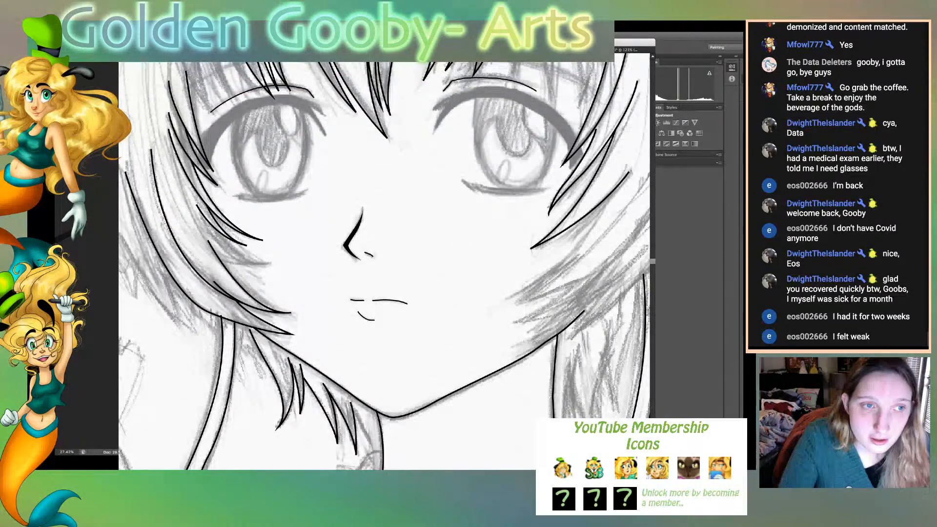
scroll(385, 261, up, 1)
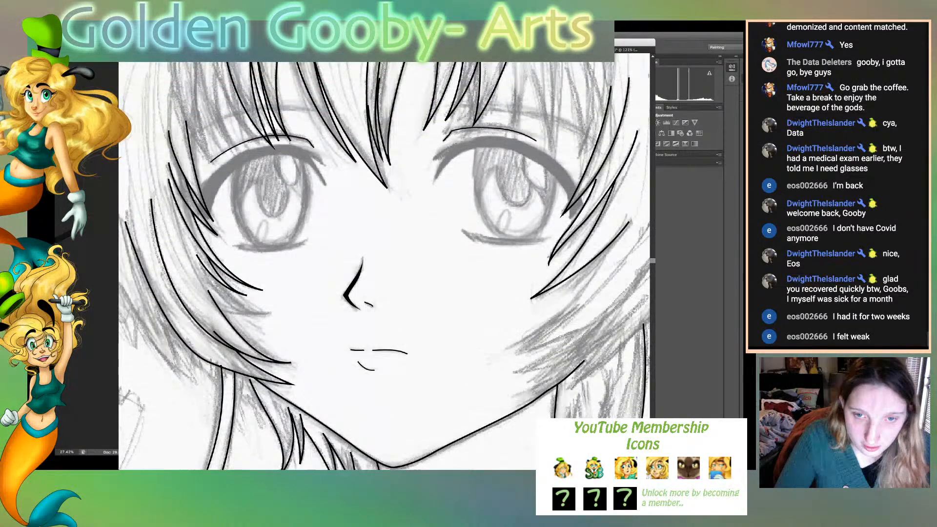
scroll(384, 262, right, 7)
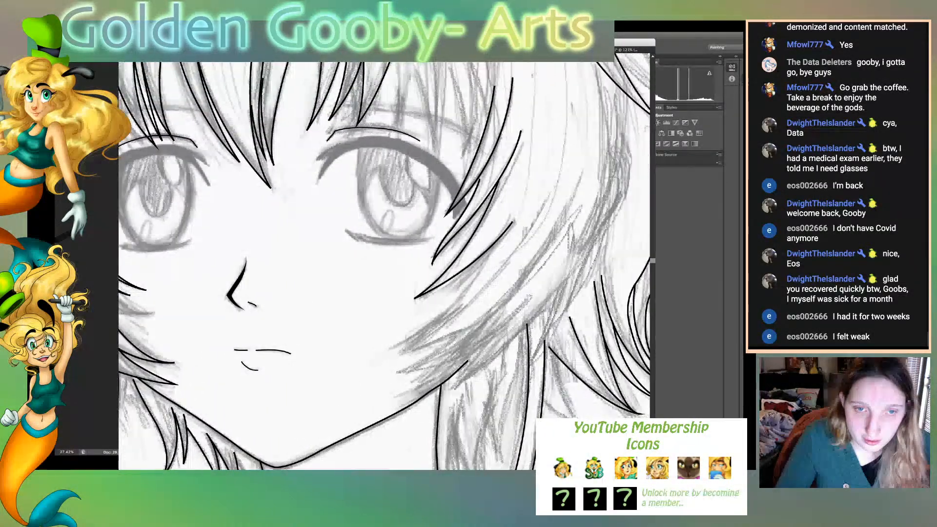
scroll(384, 261, right, 2)
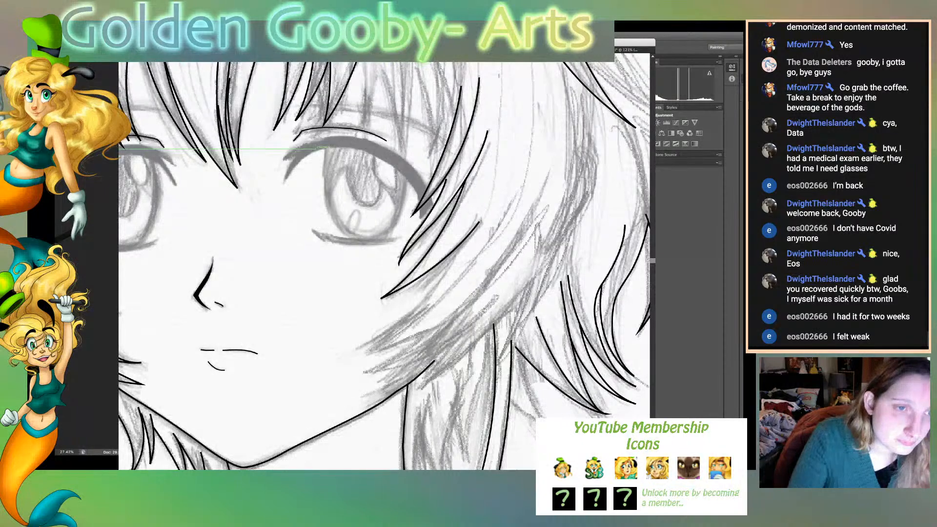
drag(325, 149, 350, 146)
click(325, 149)
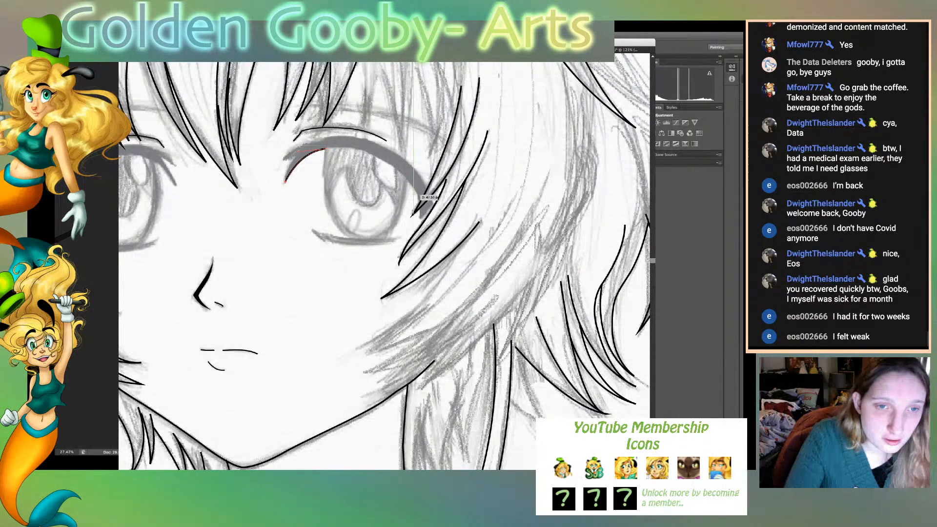
mouse_move(417, 193)
mouse_down()
mouse_move(461, 249)
mouse_move(419, 197)
mouse_up()
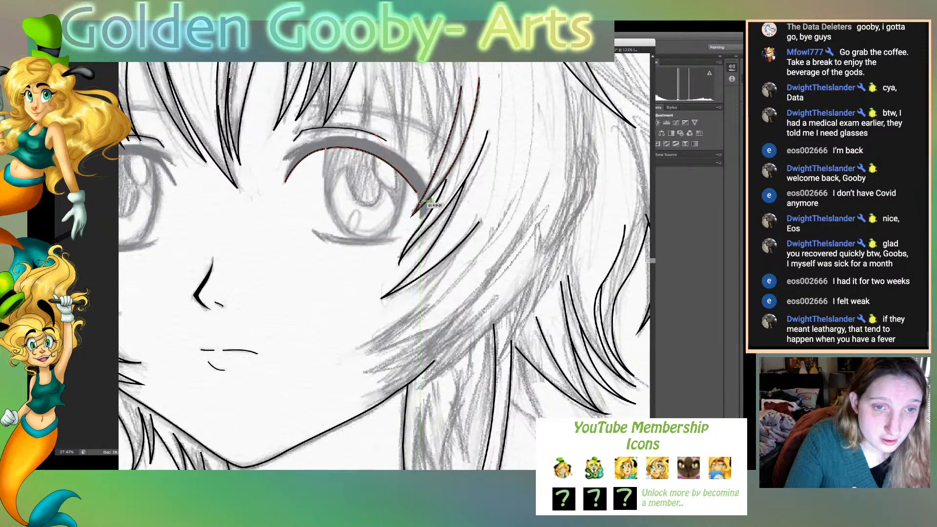
click(420, 203)
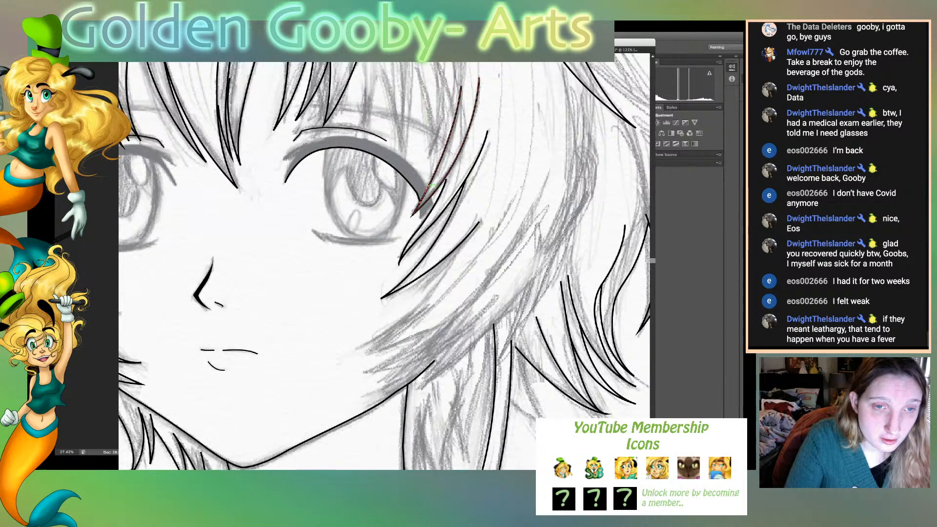
- Ink the upper edge of the viewer's-right eye's upper lash back to a small flick at the inner corner and fill the closed shape black
drag(374, 142, 327, 128)
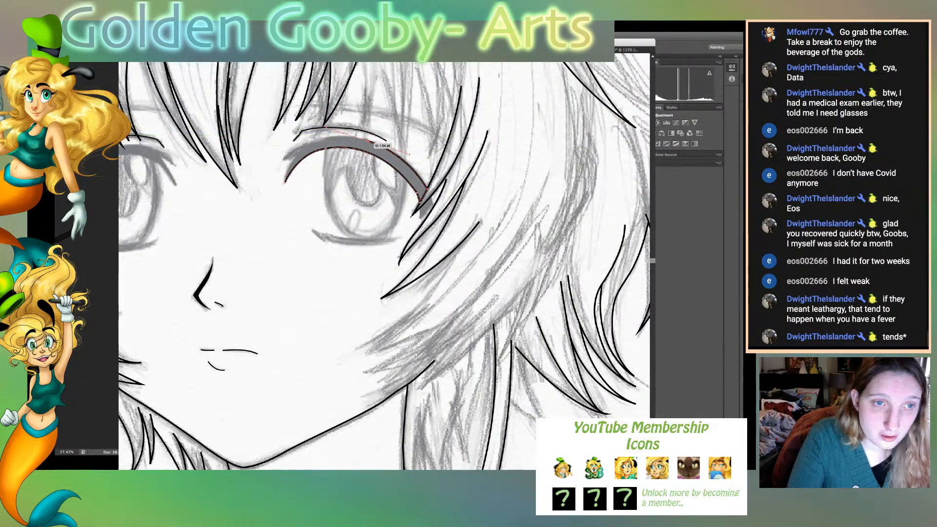
click(368, 141)
drag(283, 160, 253, 197)
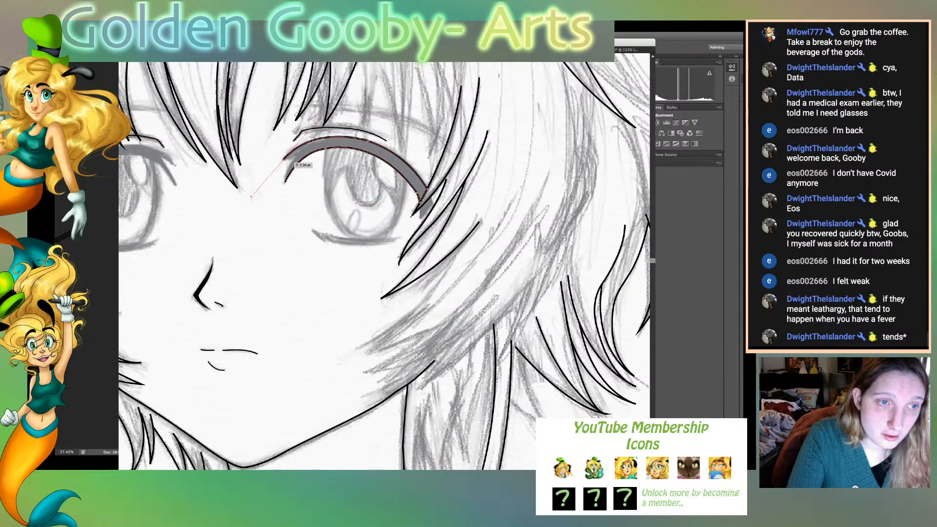
drag(295, 157, 288, 197)
click(295, 158)
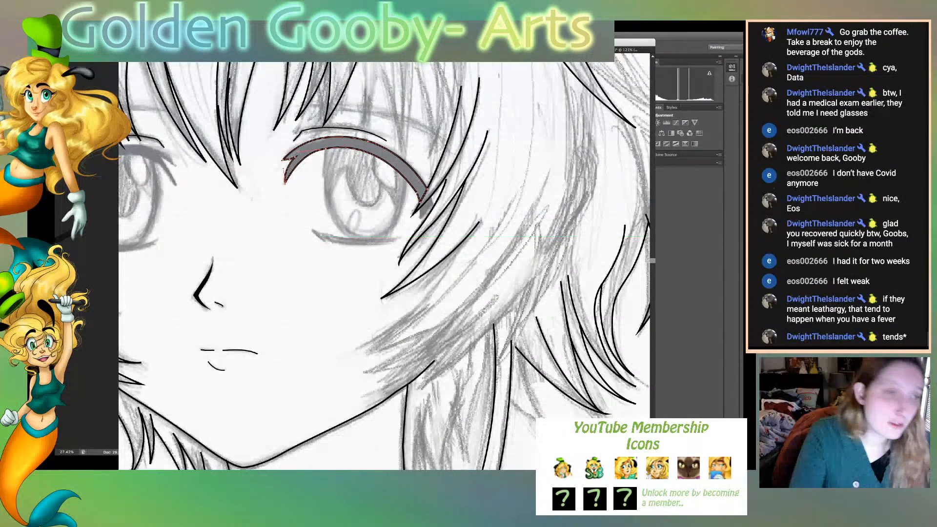
key(shift+x)
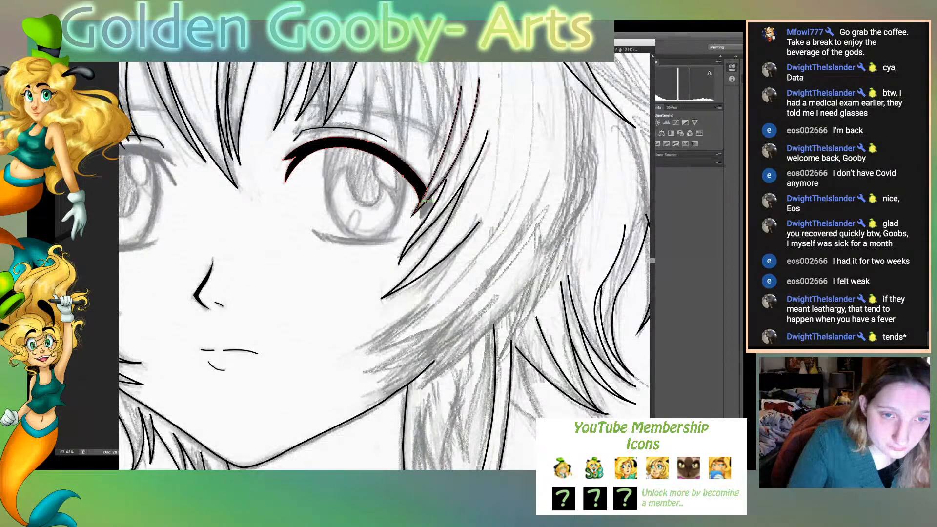
- Ink the upper lash's outer tip as a small black shape between the overlapping hair strands
click(420, 207)
click(420, 218)
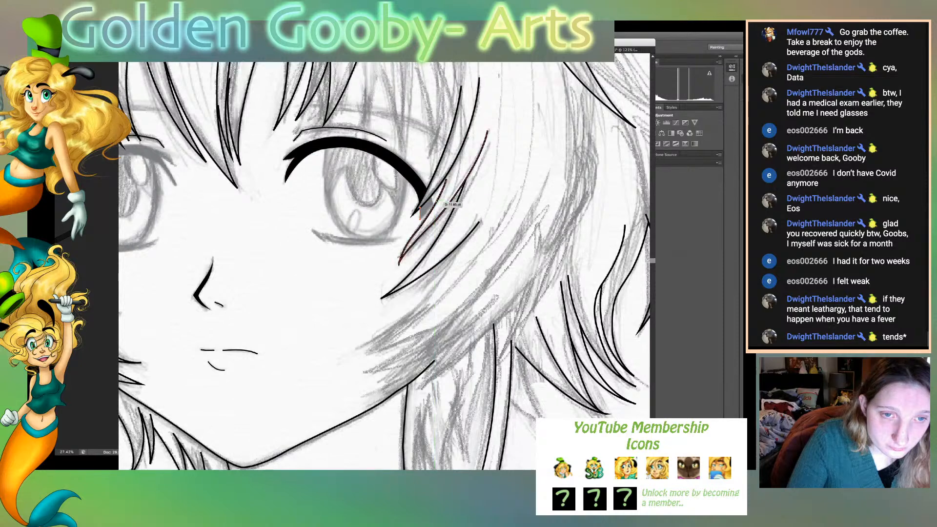
click(434, 206)
drag(436, 199, 437, 198)
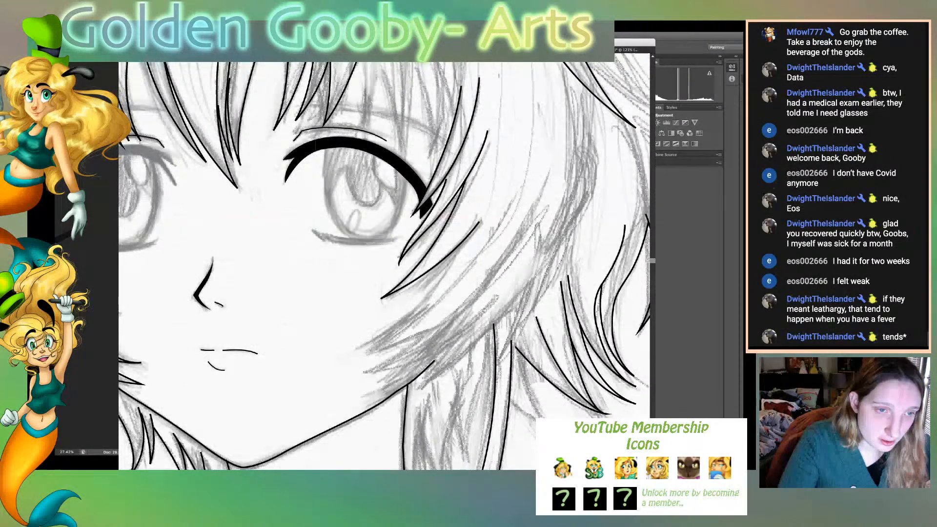
- Ink the lower lash line of the viewer's-right eye as a black shape tapering at both ends, refine its lower curve and deselect
click(312, 230)
drag(336, 237, 422, 229)
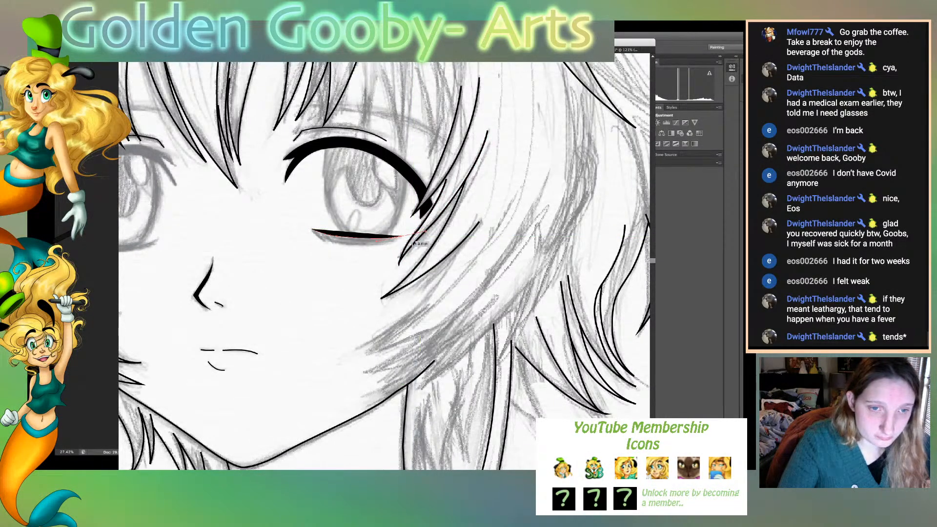
click(400, 237)
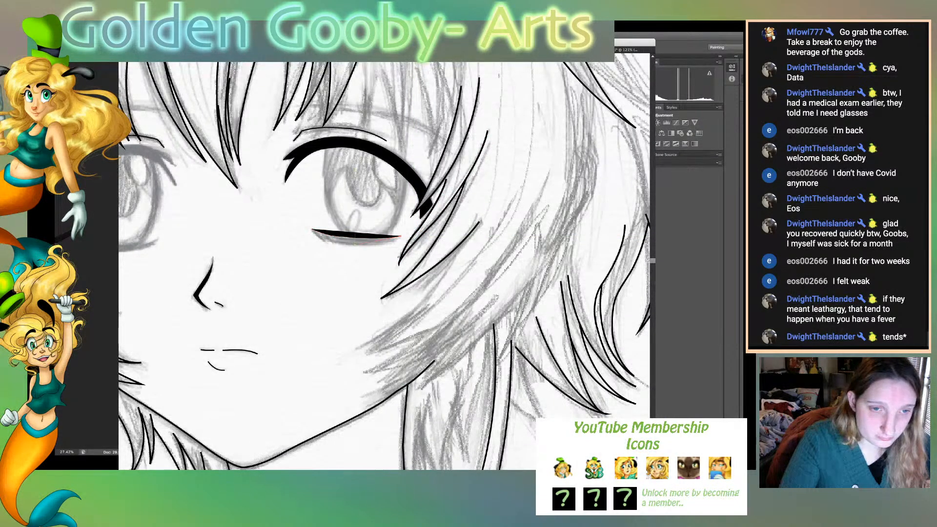
drag(323, 245, 303, 218)
alt+click(354, 244)
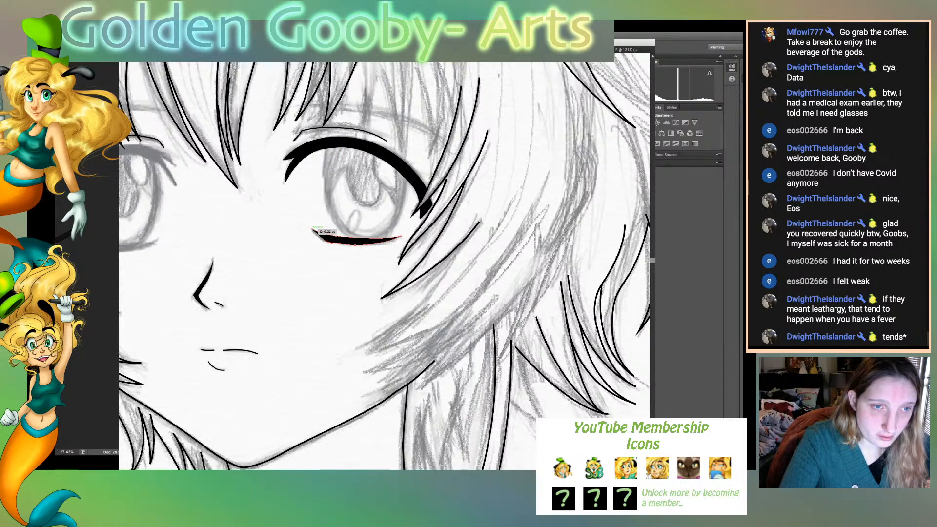
click(312, 230)
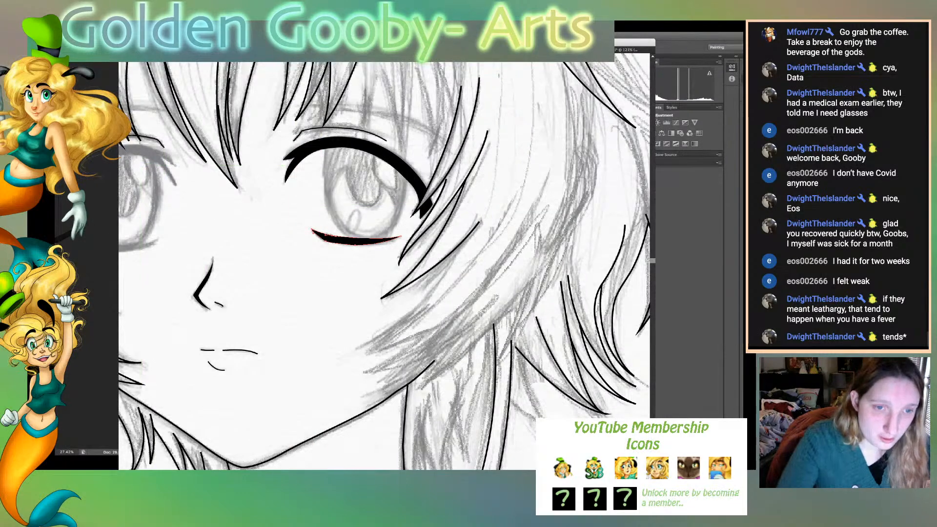
click(401, 236)
drag(386, 244, 395, 245)
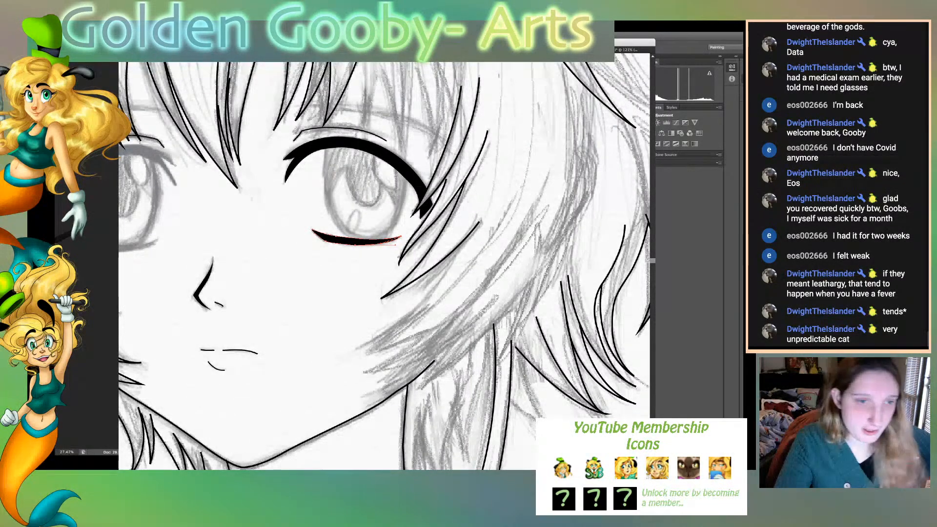
click(384, 295)
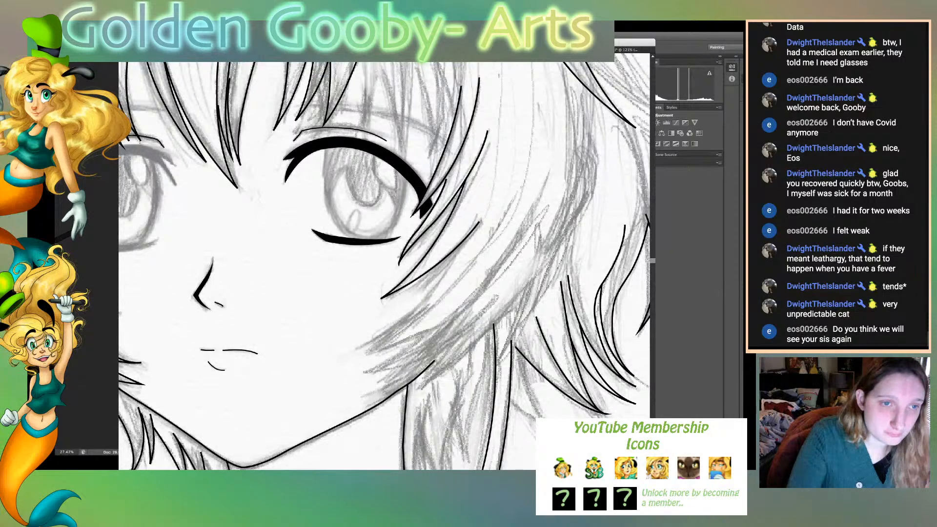
- Ink the iris outline of the viewer's-right eye from the upper lash around the bottom and back up, adjusting its curve and end point
click(328, 145)
drag(340, 226, 362, 246)
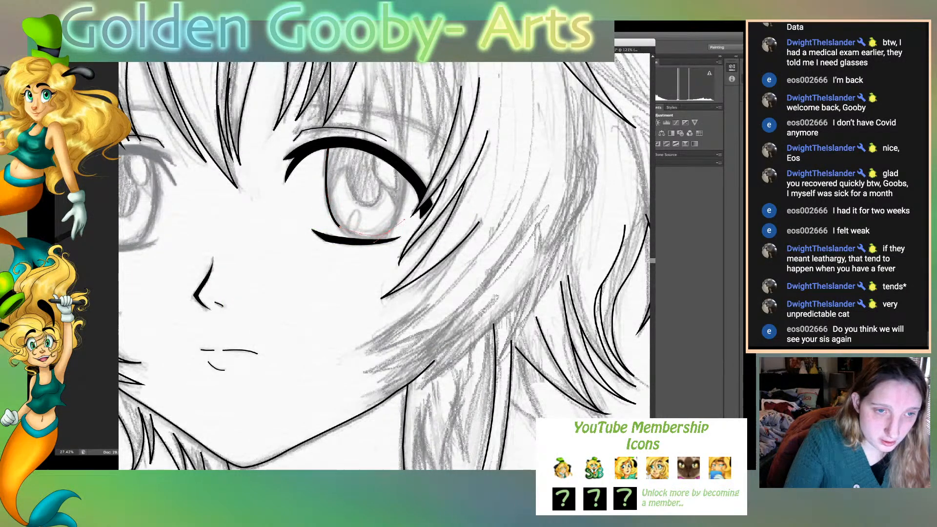
drag(389, 231, 411, 217)
click(328, 146)
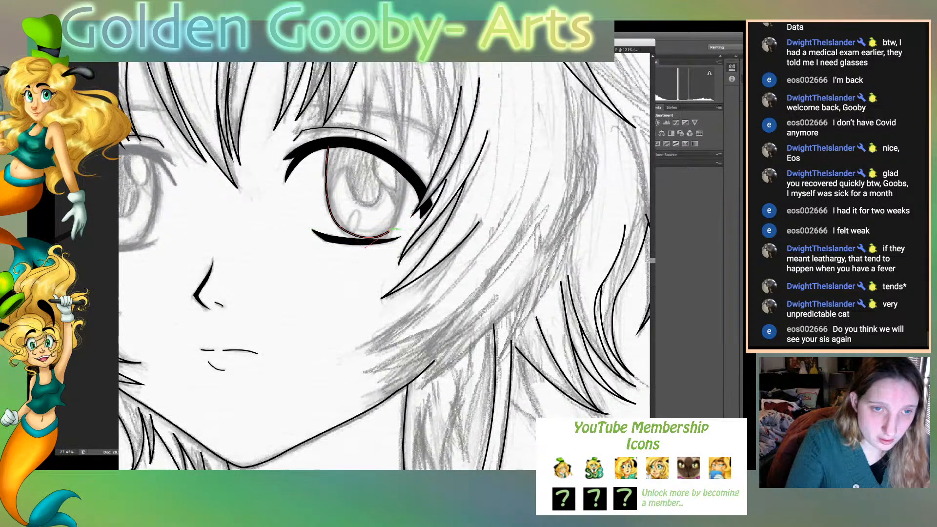
drag(405, 173, 400, 131)
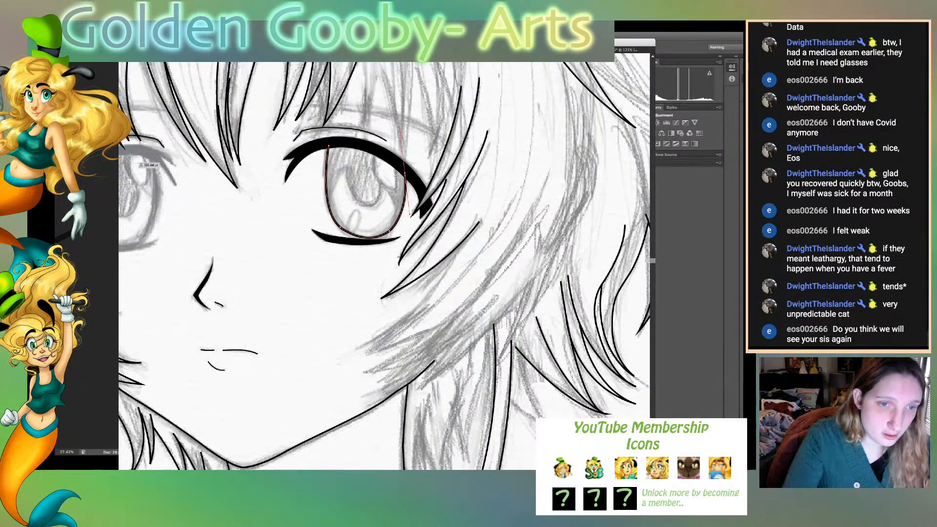
drag(327, 196, 347, 233)
click(357, 236)
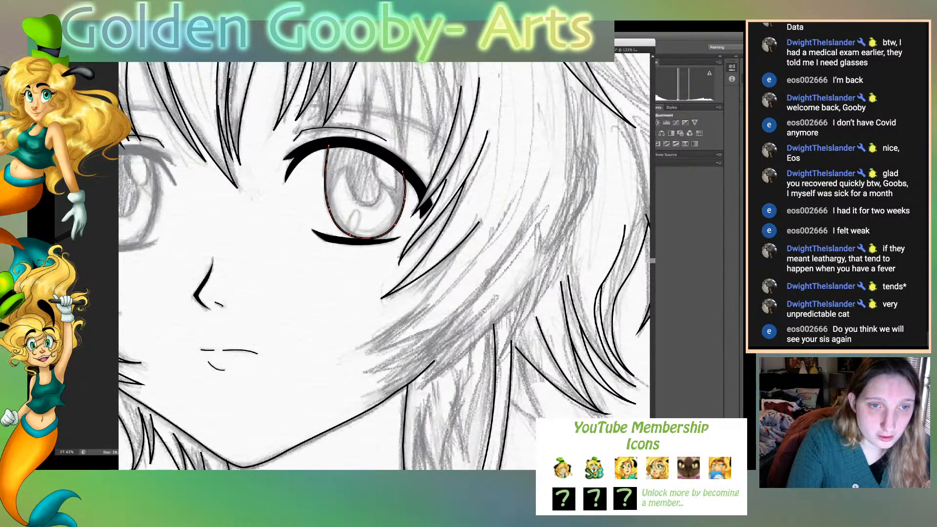
drag(403, 172, 399, 166)
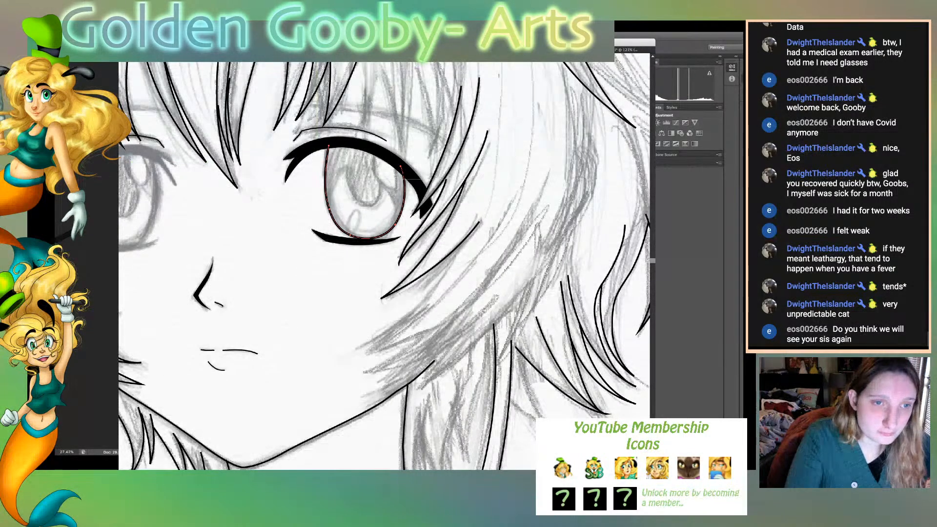
- Ink the pupil's lower curve and the adjoining arc to the iris edge, thin the stroke, and close the crescent along the lower iris
click(347, 166)
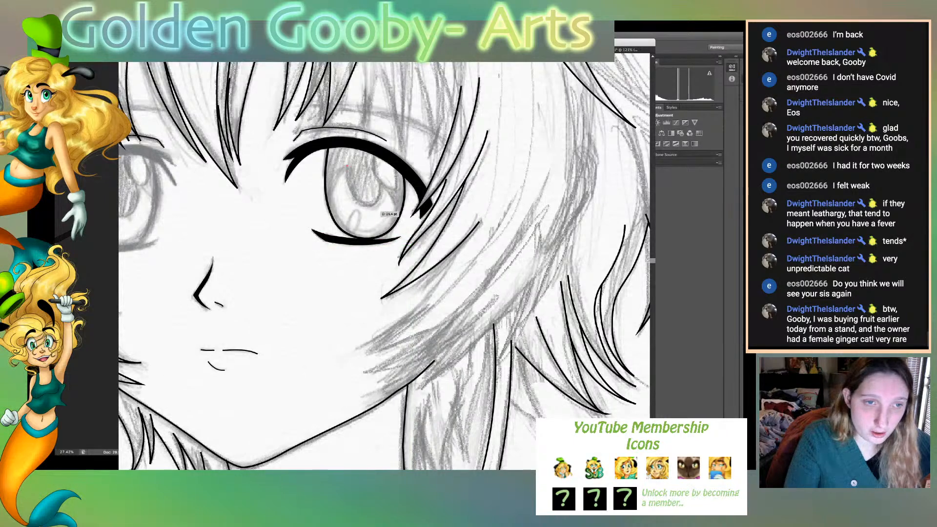
drag(398, 204, 398, 205)
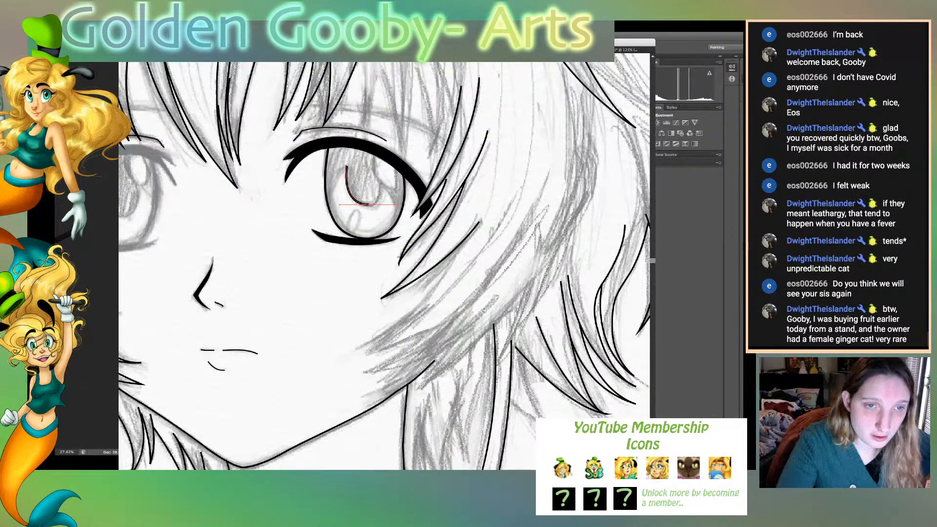
click(380, 180)
click(399, 216)
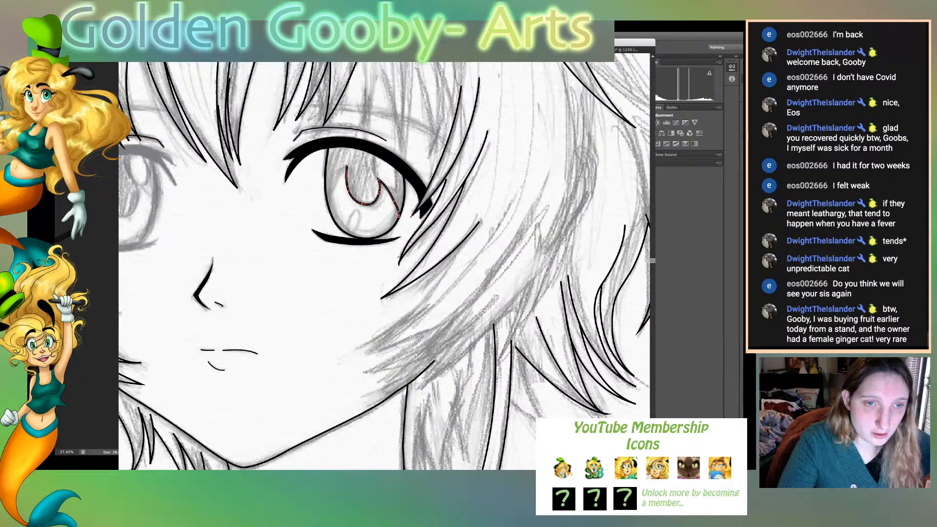
drag(399, 216, 397, 221)
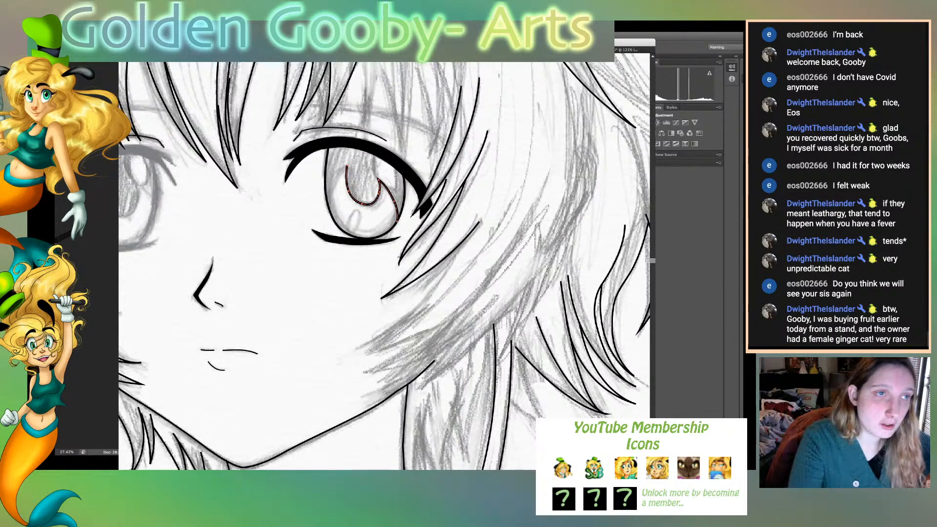
key(Down)
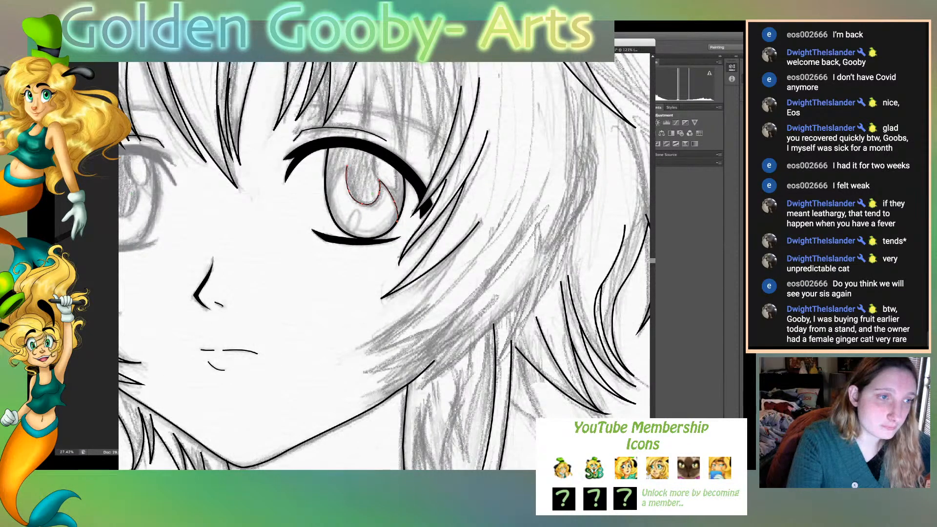
click(346, 166)
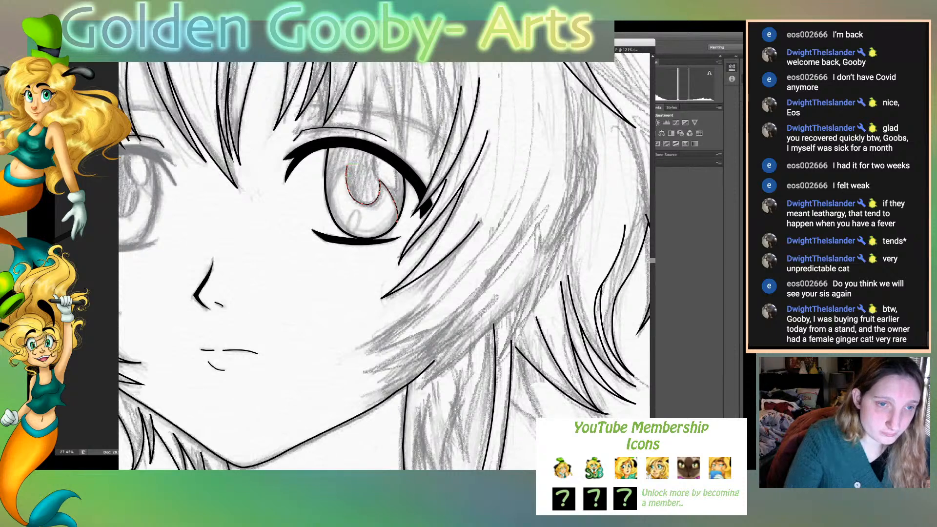
drag(329, 204, 332, 231)
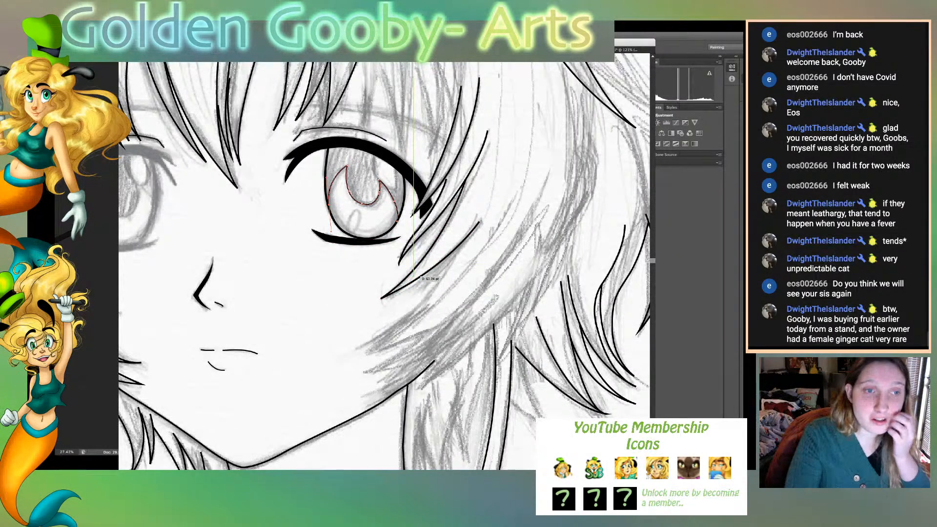
- Thicken the stroke of the iris outline and deselect it
key(v)
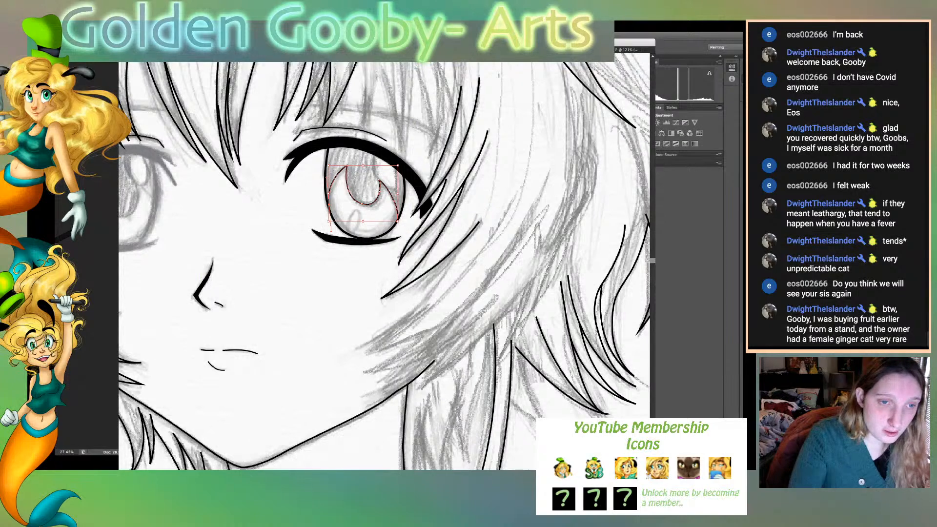
click(349, 237)
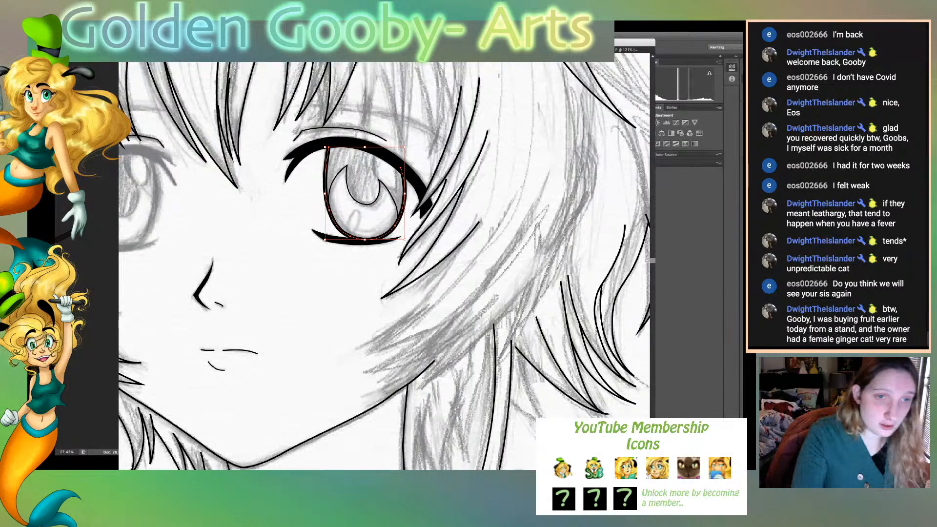
key(Up)
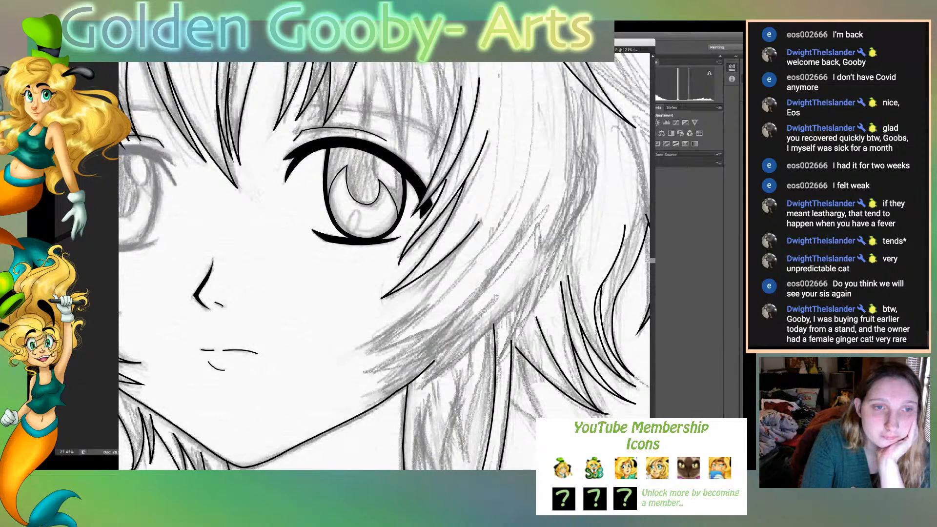
- Ink a curved highlight in the upper iris beneath the lash and a small slanted oval highlight near the iris's lower edge, and deselect
mouse_move(372, 154)
mouse_down()
mouse_move(395, 169)
mouse_move(381, 179)
mouse_up()
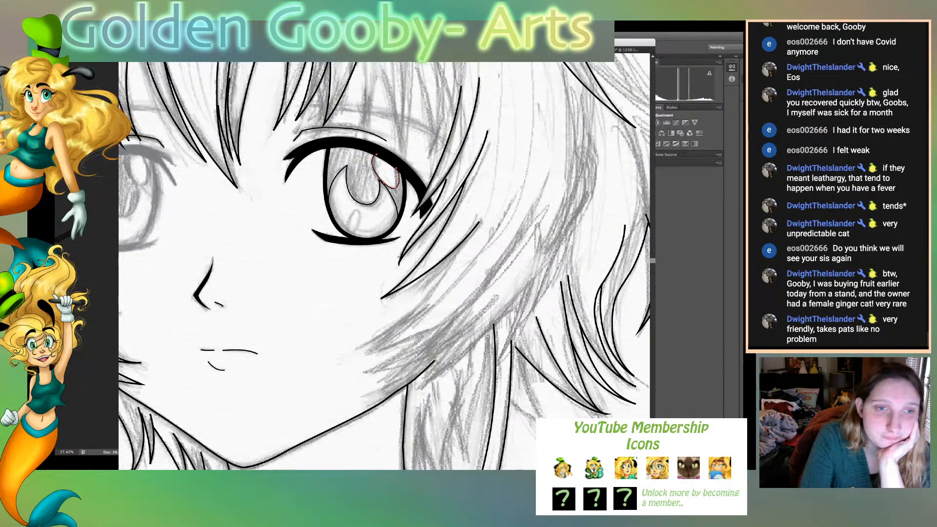
key(super+shift+a)
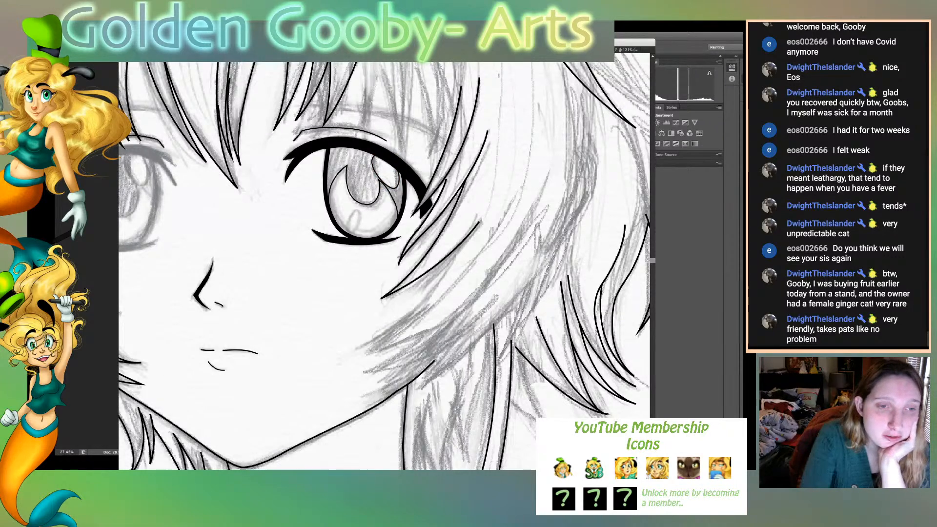
mouse_move(349, 225)
mouse_down()
mouse_move(362, 212)
mouse_move(349, 238)
mouse_up()
click(358, 210)
click(356, 225)
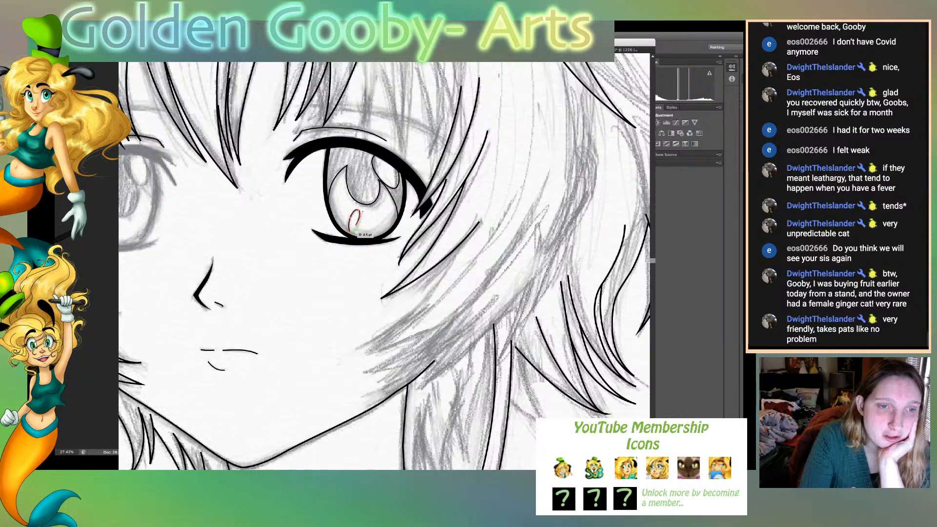
click(350, 233)
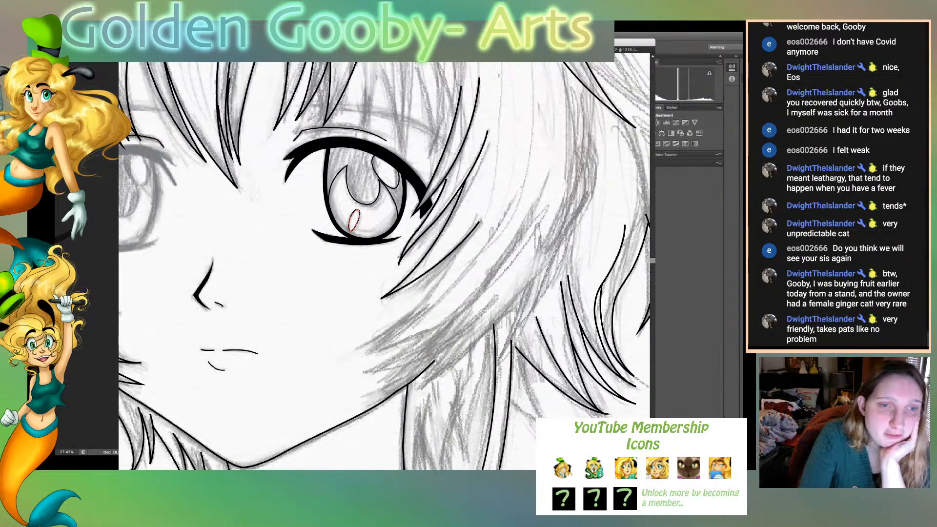
key(Return)
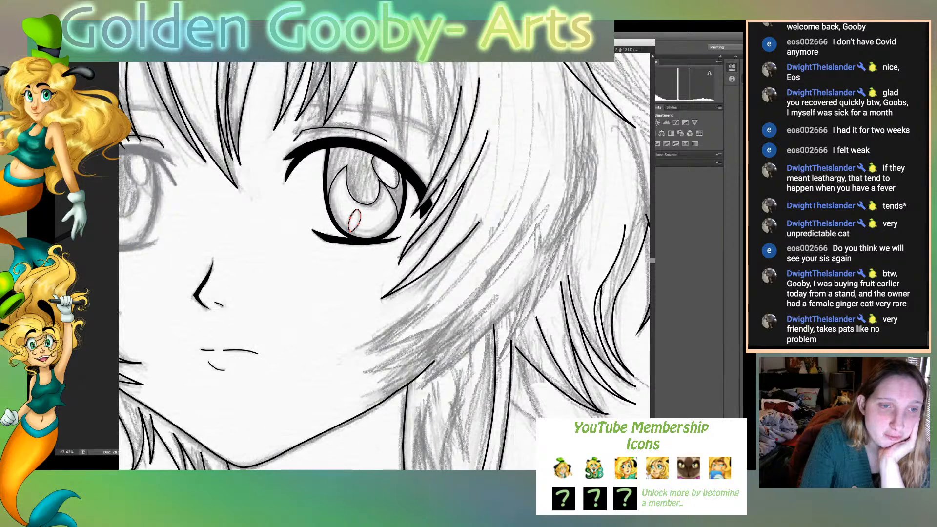
key(v)
key(super+shift+a)
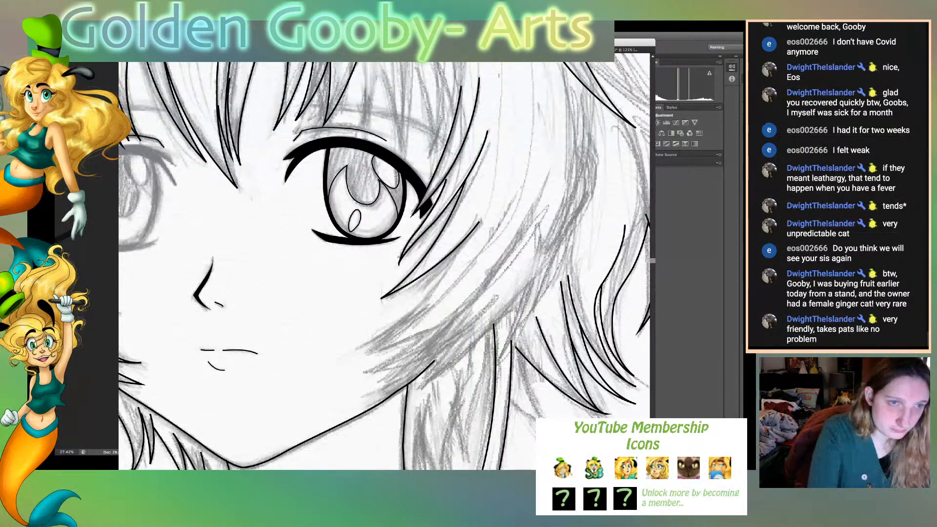
- Thin the strokes of the small oval highlight and the curved upper highlight in the viewer's-right iris, and deselect
click(359, 219)
click(360, 219)
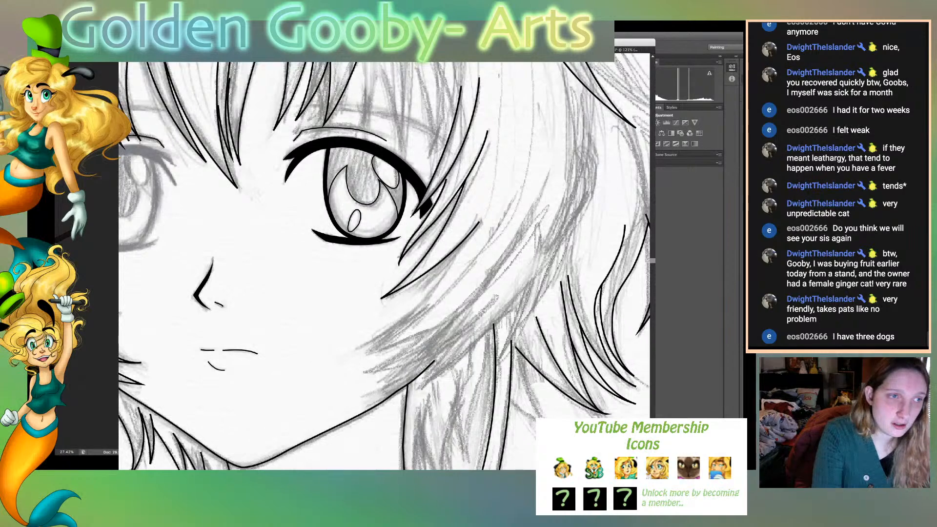
click(355, 221)
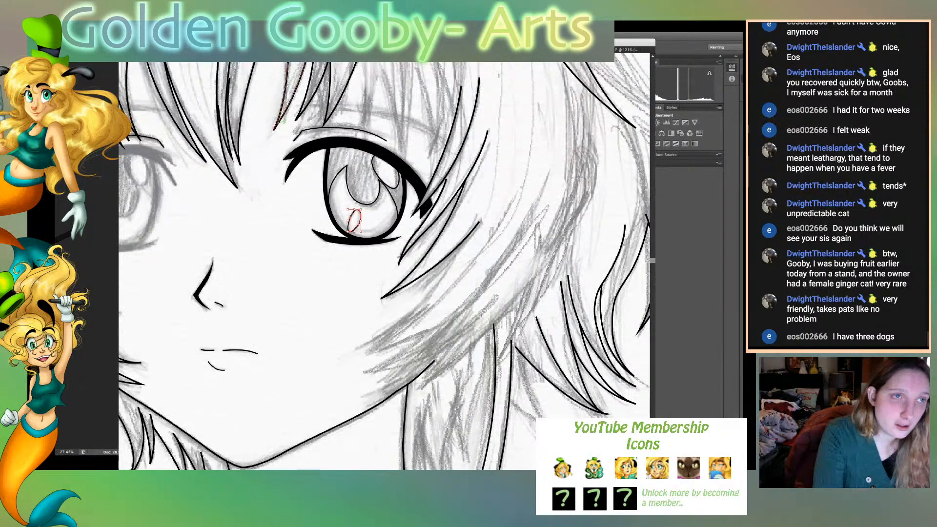
click(237, 35)
click(180, 73)
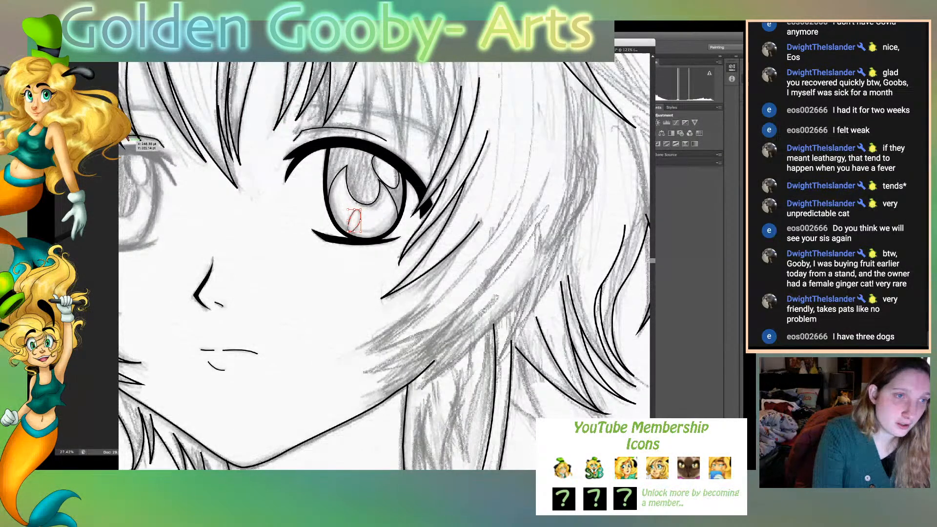
click(388, 178)
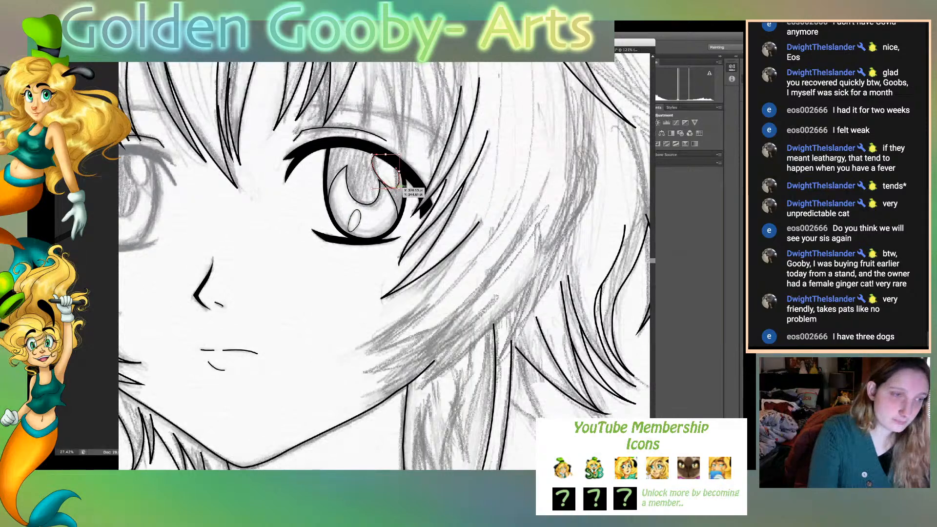
key(a)
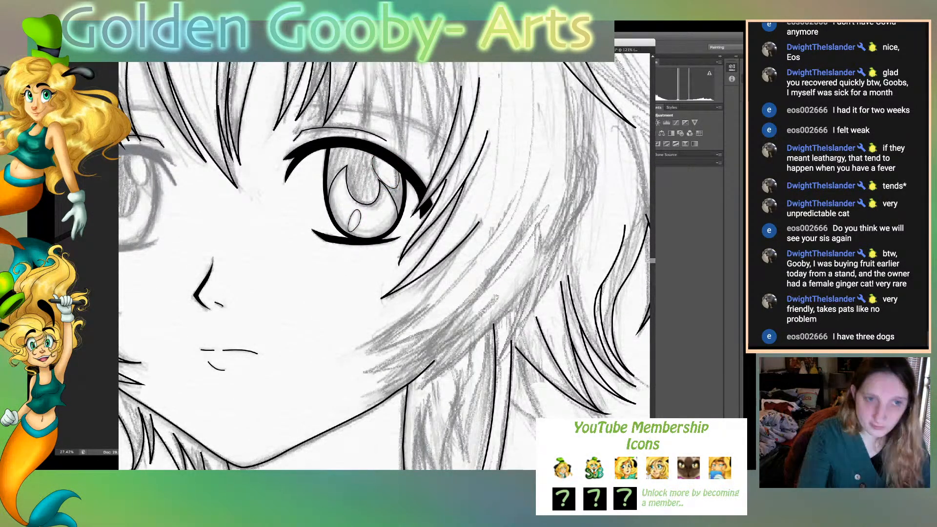
- Hide the sketch, thicken the iris outline of the viewer's-right eye, and deselect it
key(super+0)
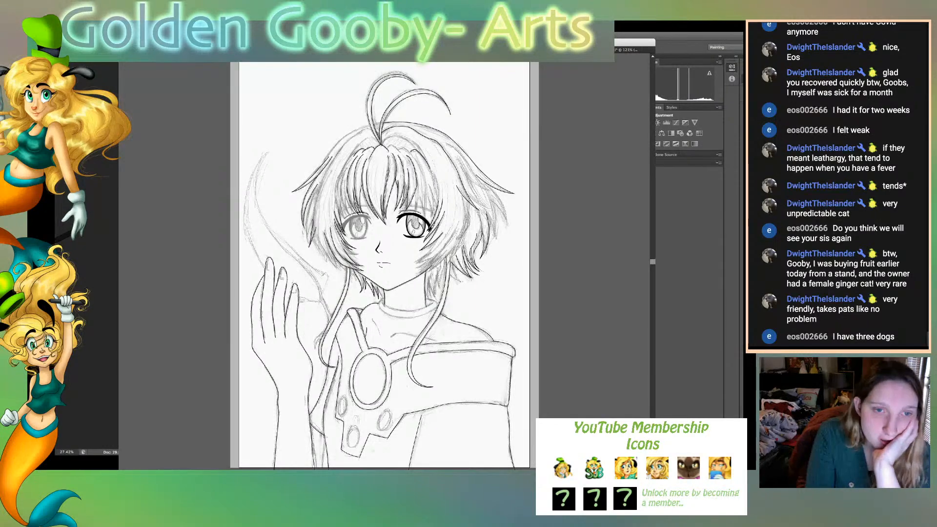
key(super+shift+w)
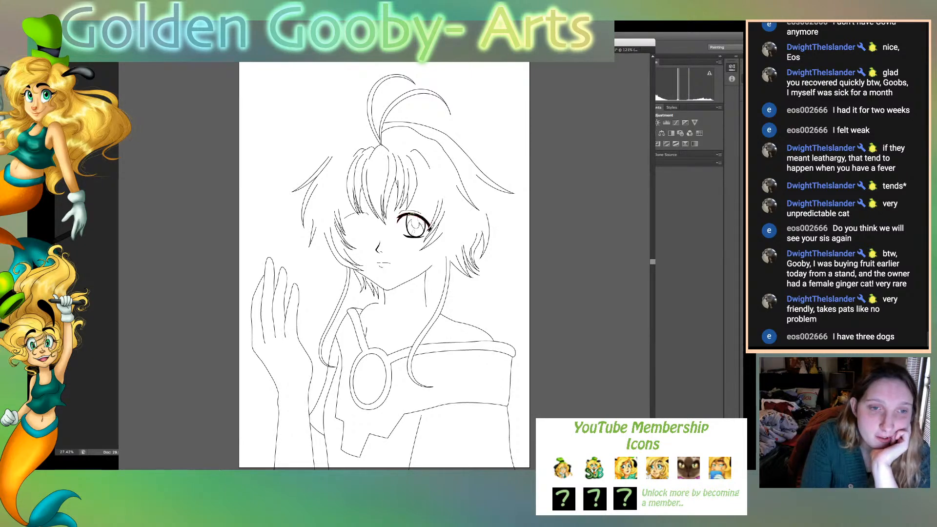
click(409, 221)
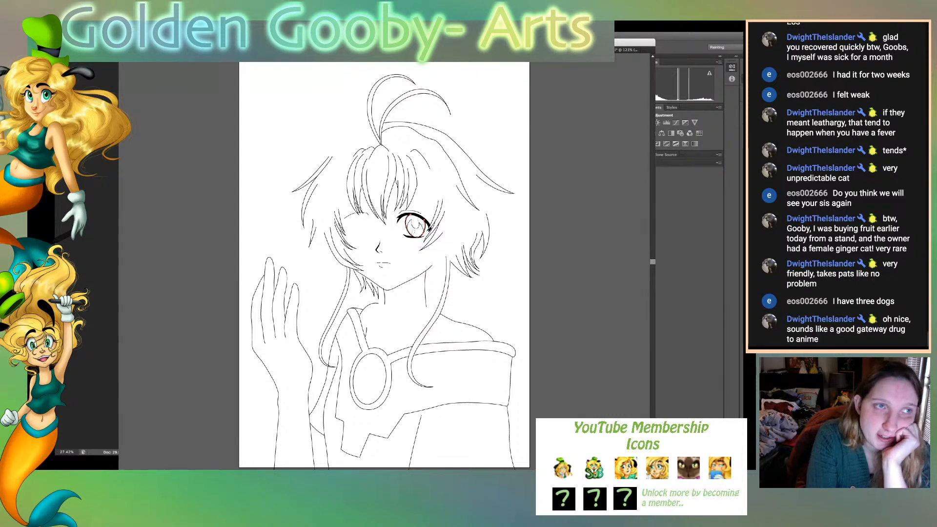
key(v)
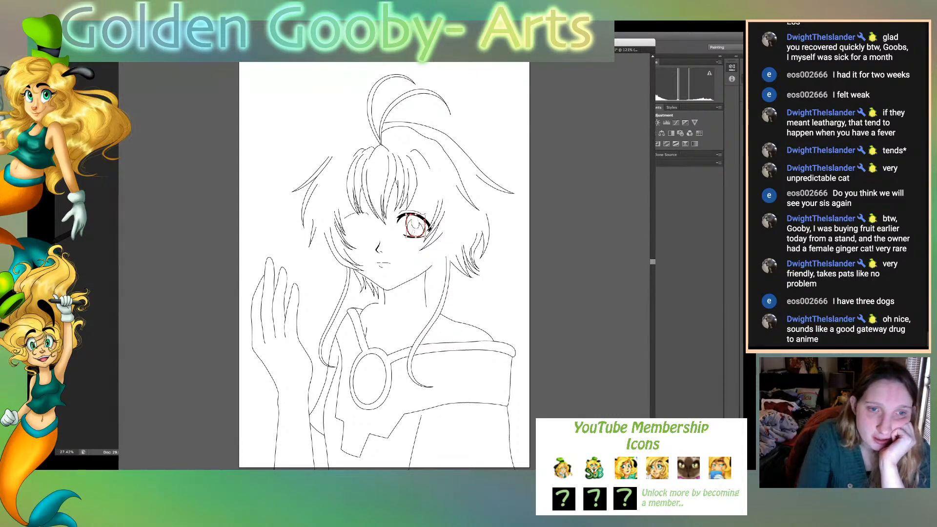
click(419, 238)
click(408, 221)
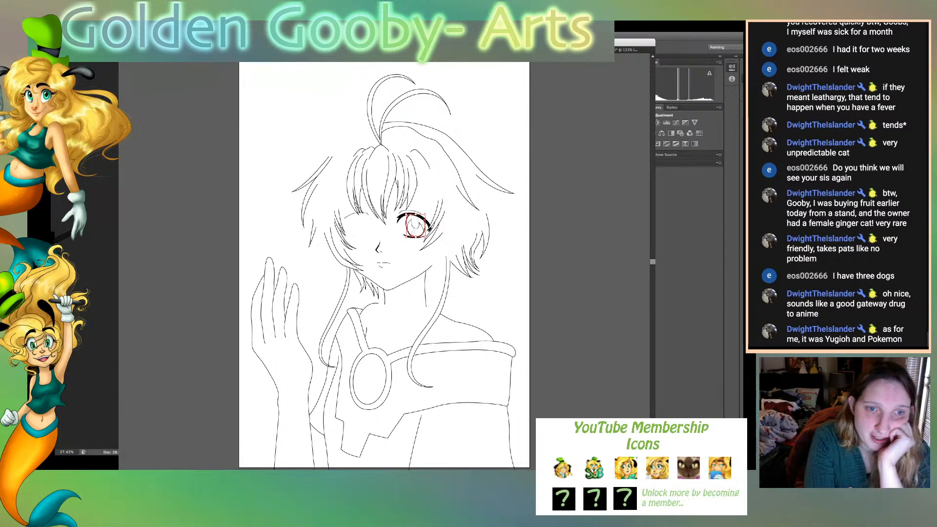
key(super+shift+a)
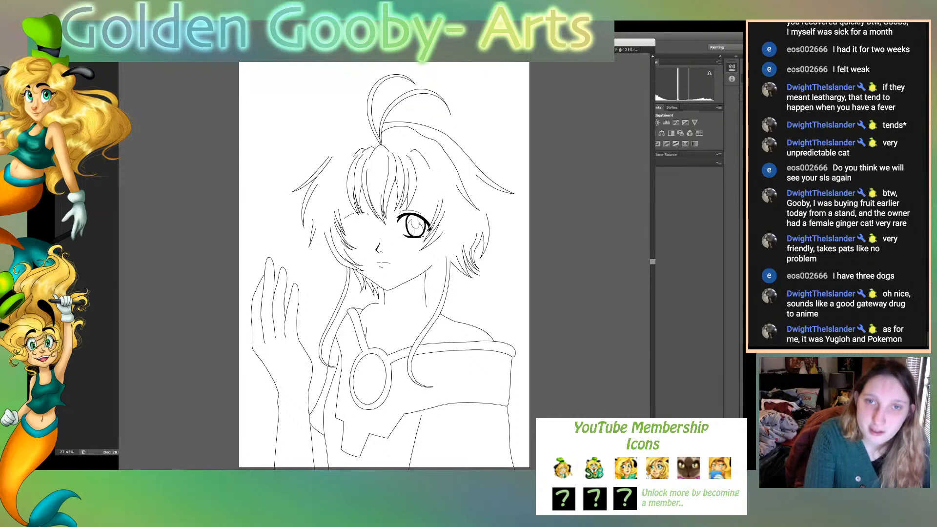
- Show the sketch again and ink the hair arc from the parting over the bangs and down the viewer's-right side
key(super+plus)
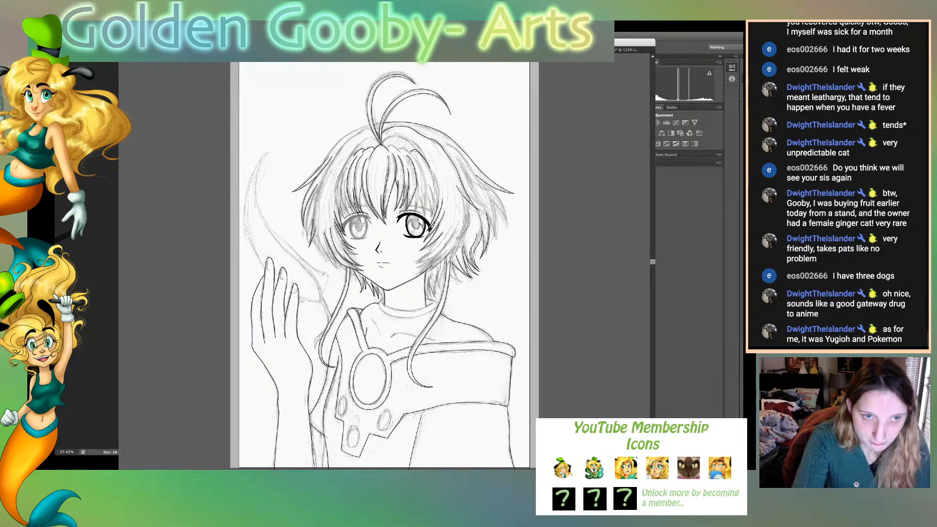
key(super+plus)
key(super+plus)
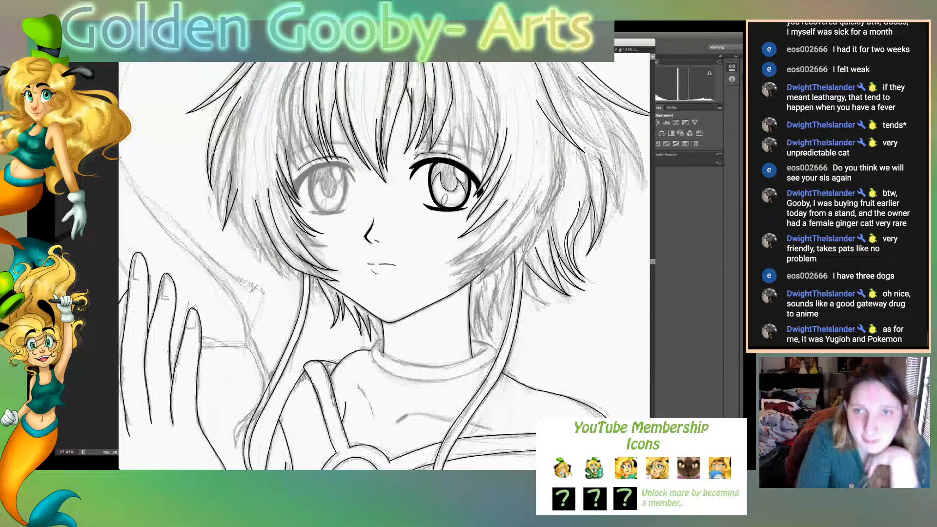
scroll(384, 266, up, 4)
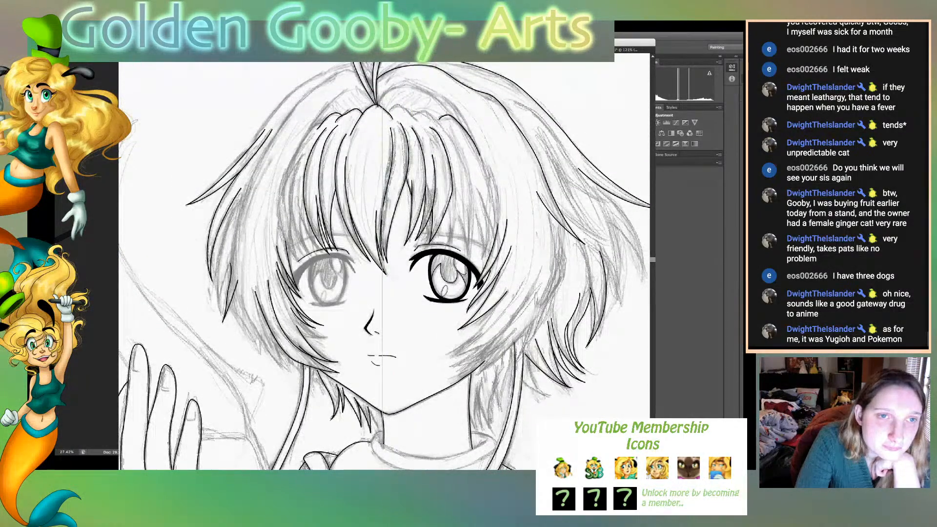
click(377, 105)
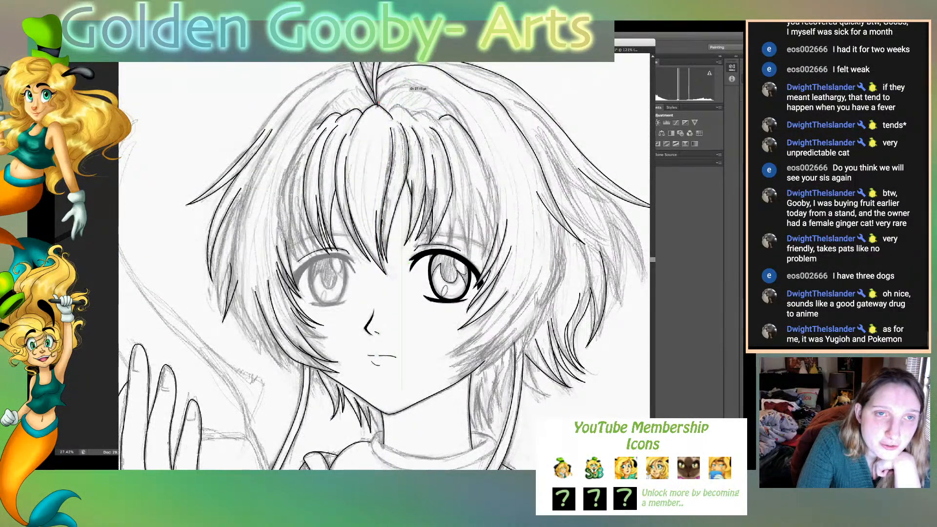
drag(400, 87, 419, 81)
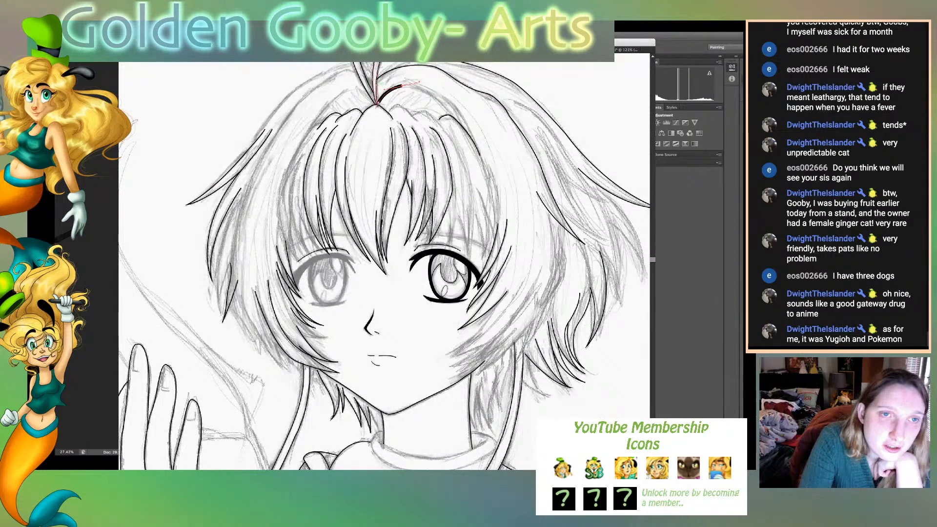
click(376, 89)
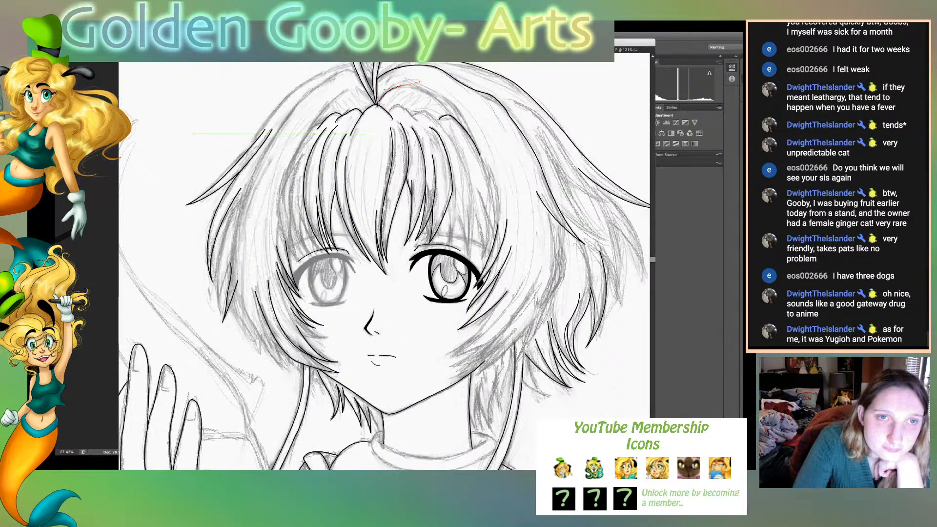
click(402, 86)
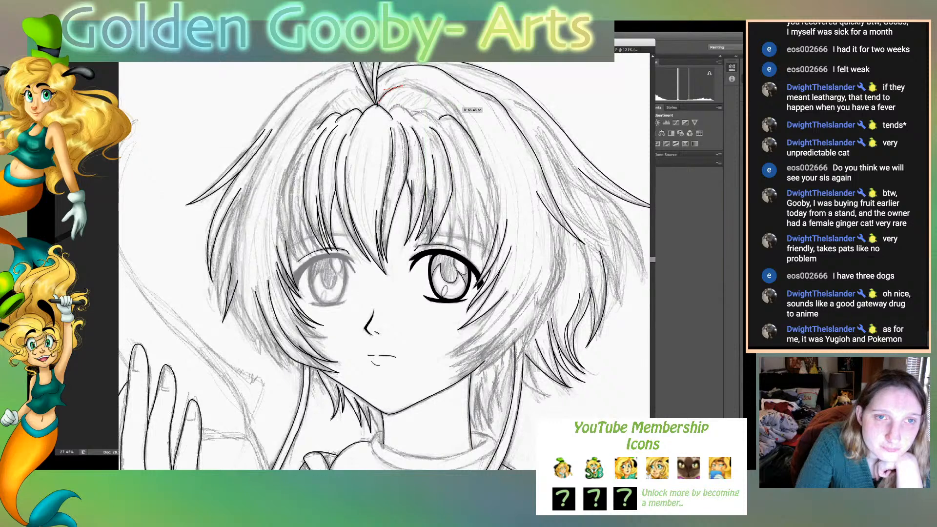
drag(450, 104, 485, 165)
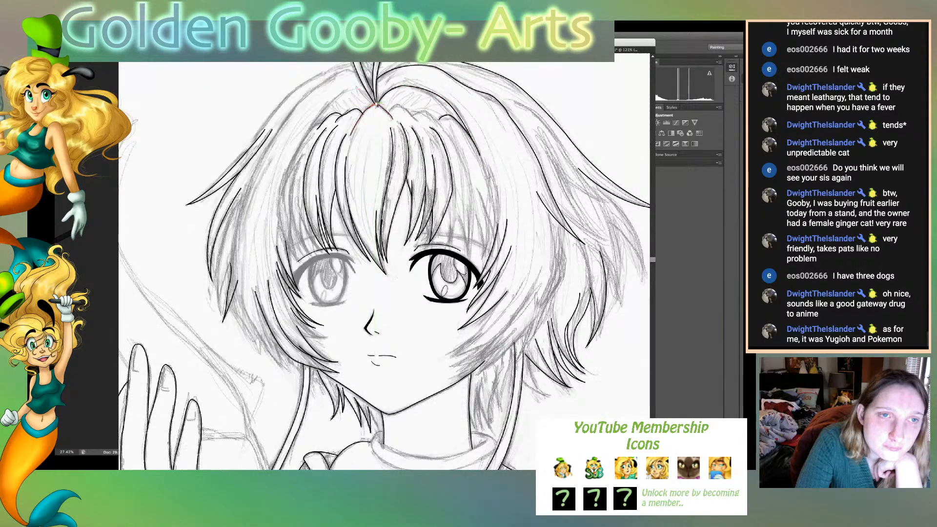
- Ink the matching hair arc from the parting over the bangs and down the viewer's-left side
drag(376, 105, 385, 110)
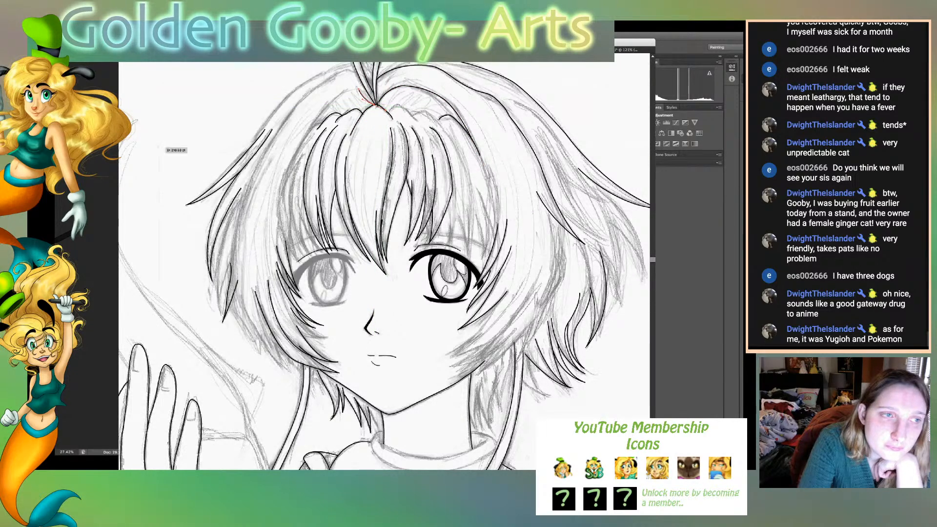
key(super+z)
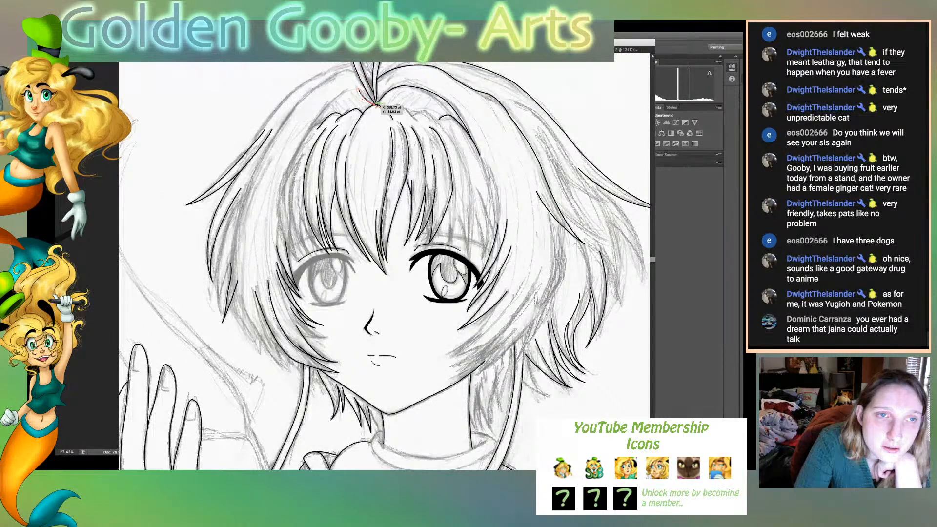
drag(376, 105, 388, 109)
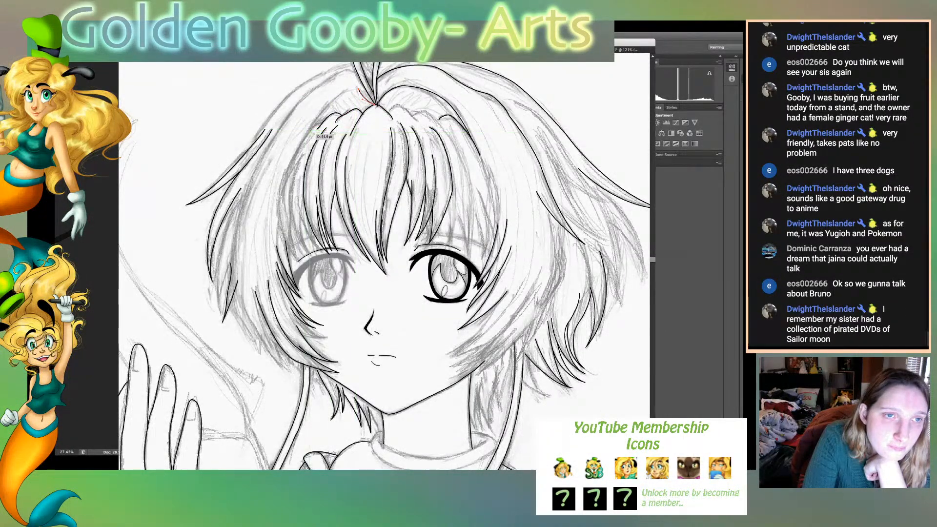
drag(309, 134, 291, 180)
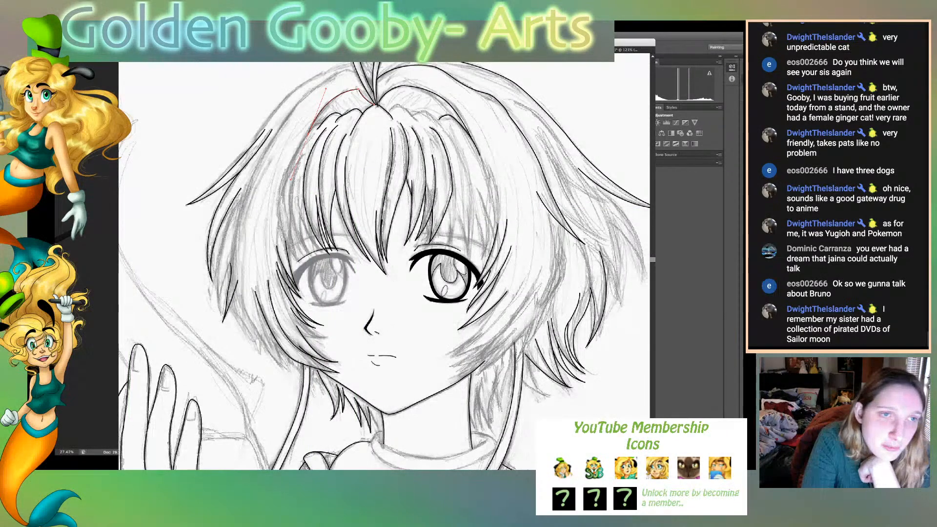
super+click(131, 148)
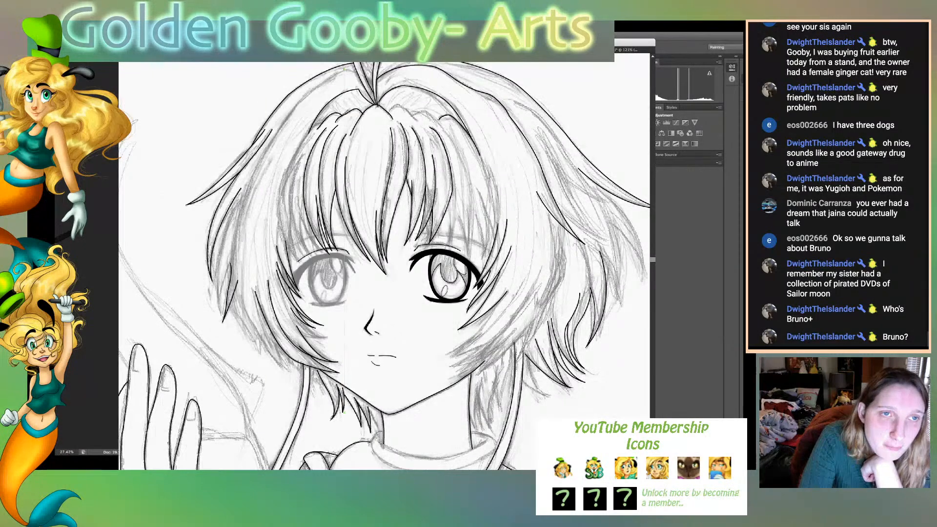
- Ink the long hair contour from the crown down the viewer's-left side to the lock tip beside the cheek
click(344, 70)
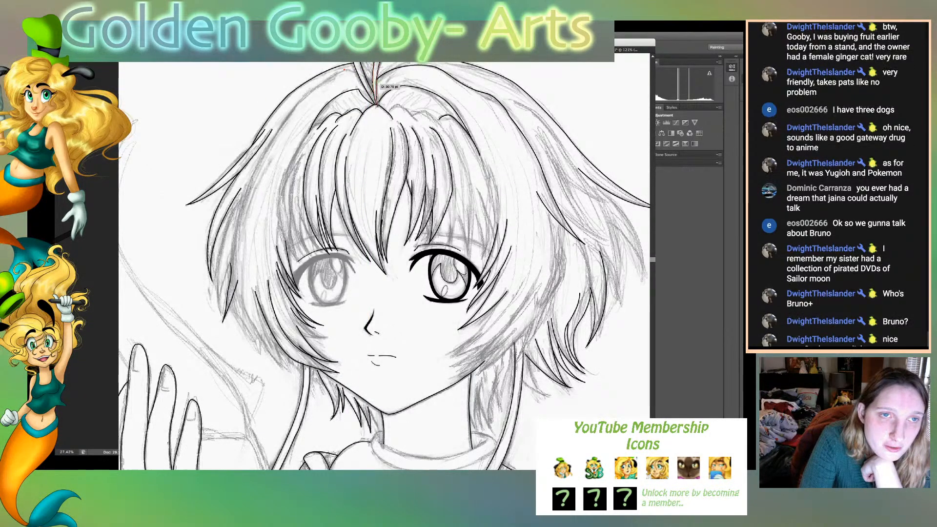
click(376, 101)
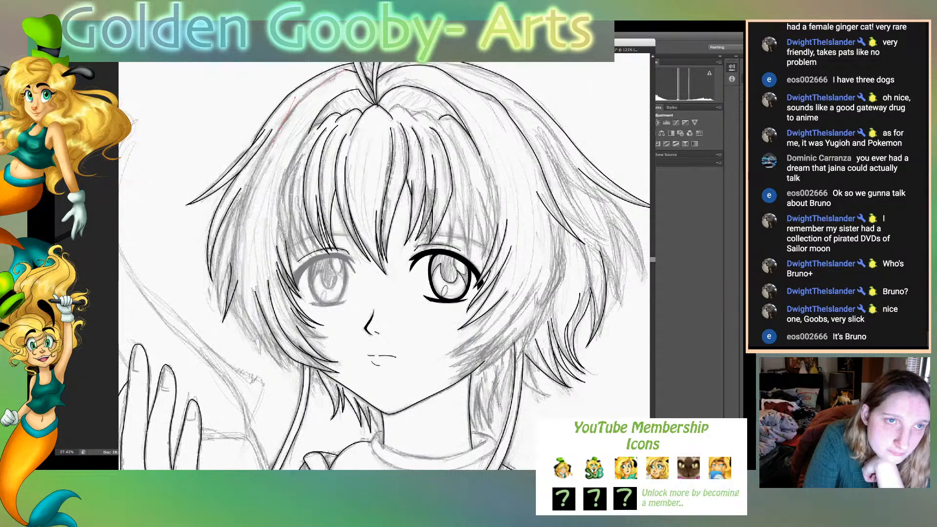
drag(273, 142, 272, 143)
click(284, 120)
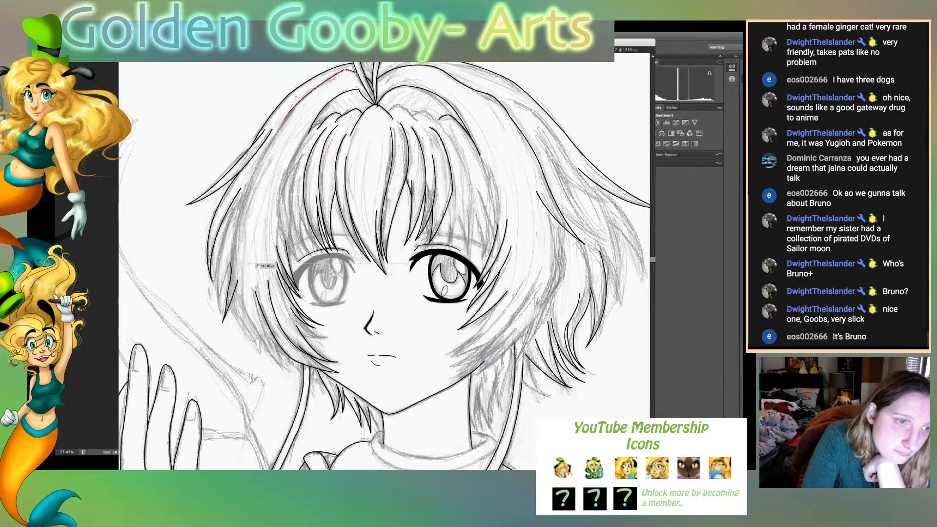
drag(234, 241, 228, 290)
drag(228, 293, 268, 281)
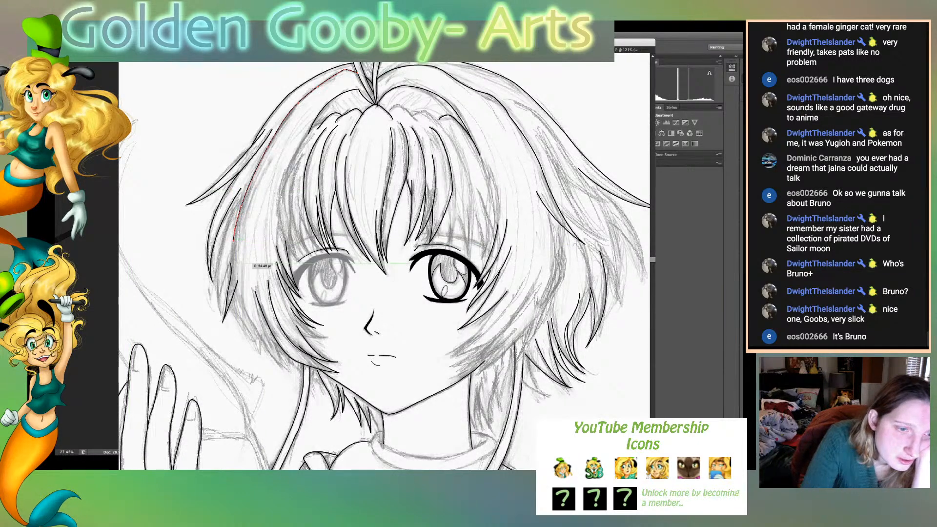
drag(260, 345, 292, 384)
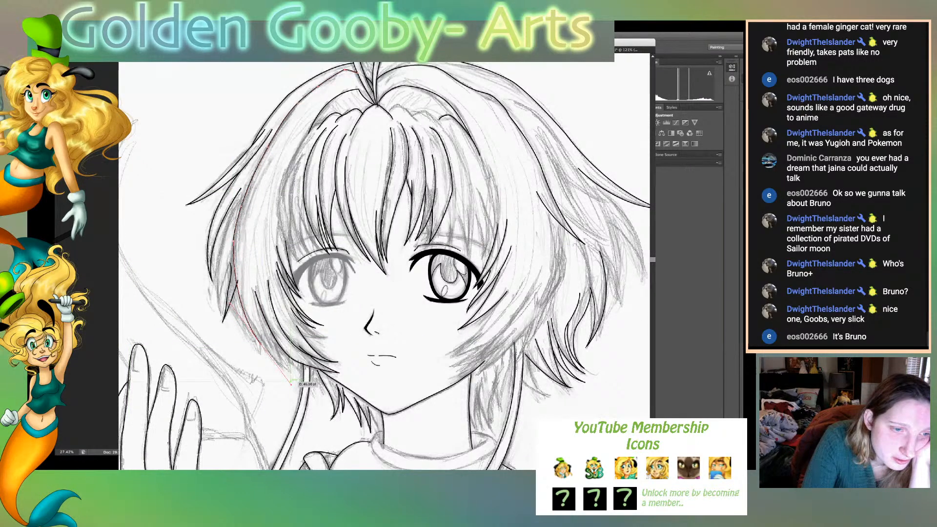
click(260, 344)
- Ink the overlapping lower locks beside the viewer's-left cheek down to the tip near the jaw, and refine the inner strand's upper end
drag(247, 295, 247, 274)
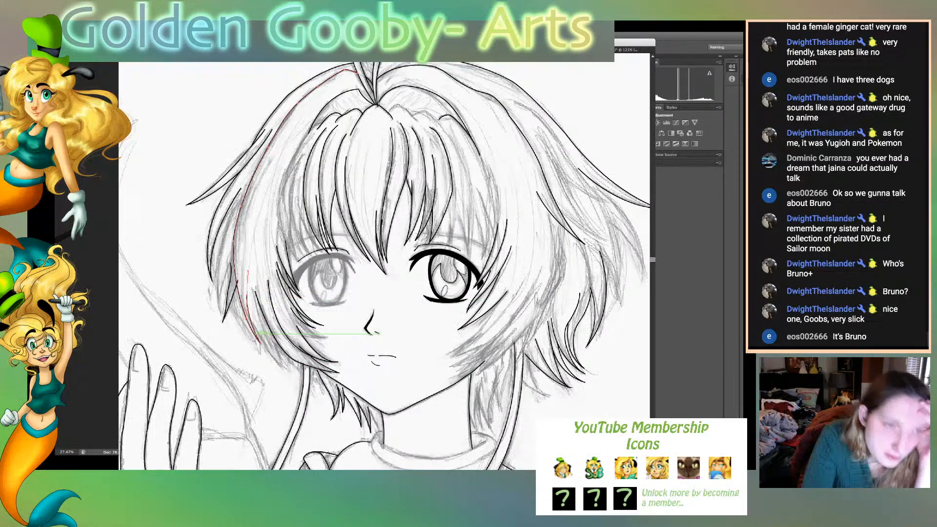
click(246, 296)
drag(284, 366, 316, 387)
click(285, 366)
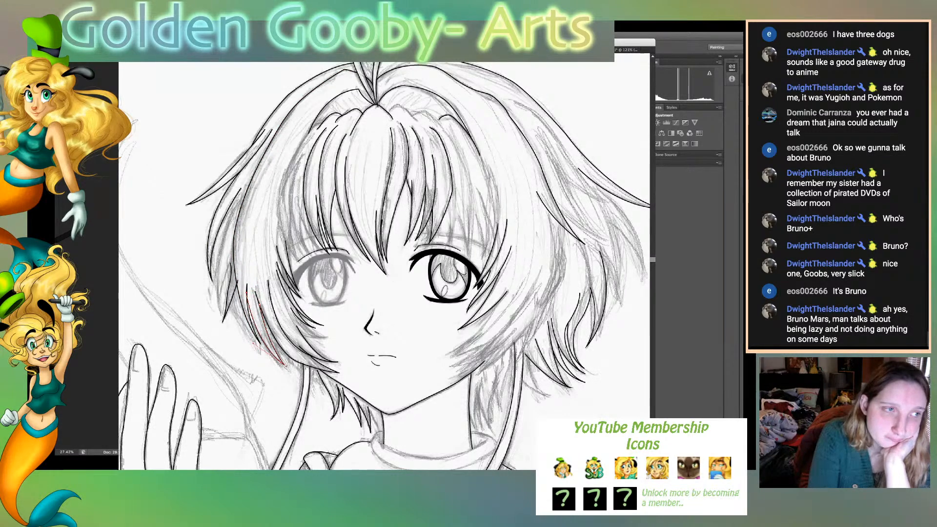
key(super+shift+a)
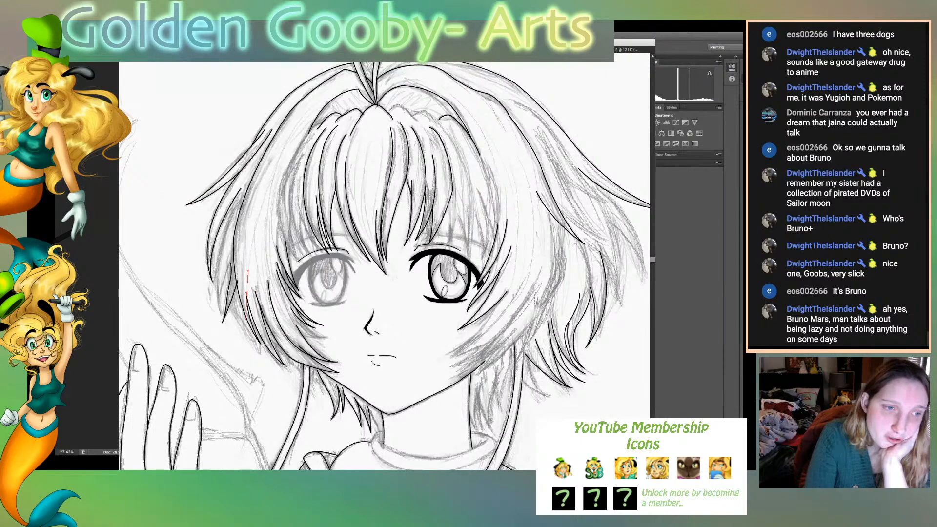
click(251, 316)
drag(247, 294, 237, 283)
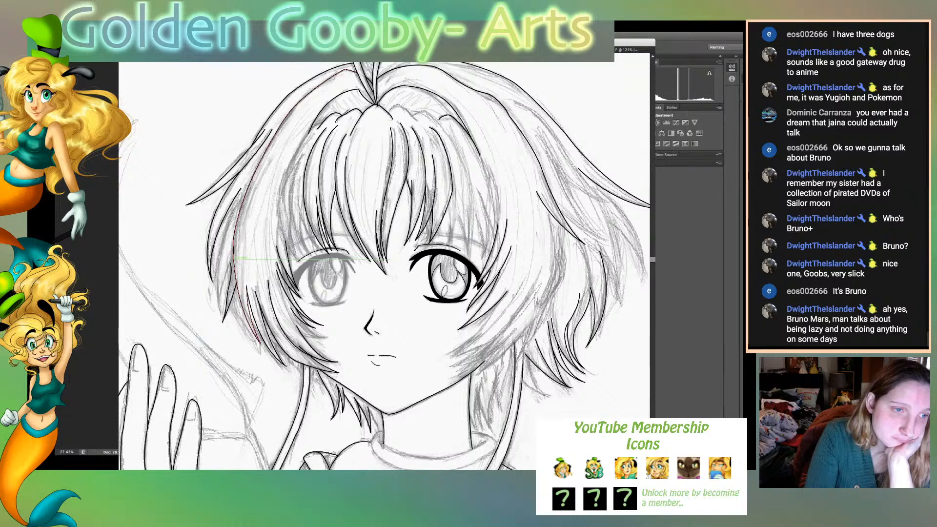
- Ink the narrow strands forming the outer side lock on the viewer's-left side, from its pointed tip up along the hair contour
drag(230, 310, 231, 328)
click(222, 315)
drag(220, 249, 228, 205)
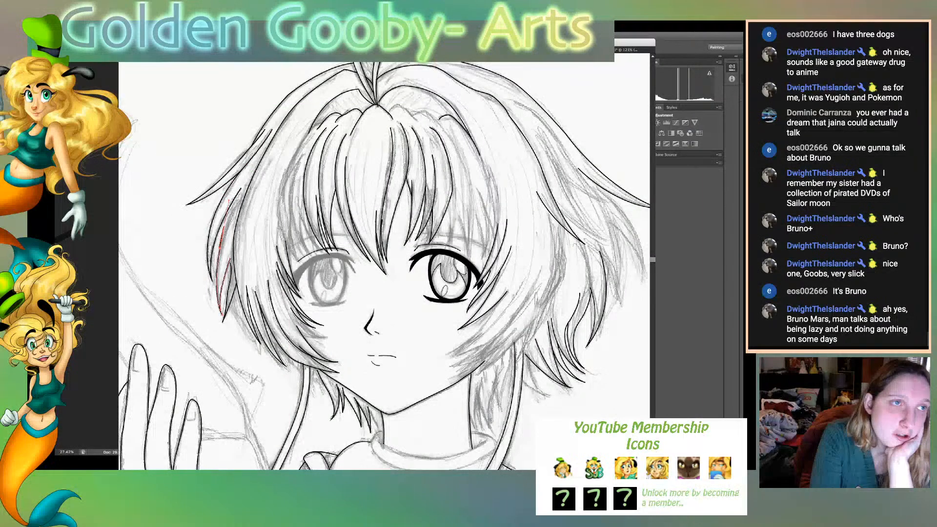
drag(229, 215, 227, 247)
click(221, 249)
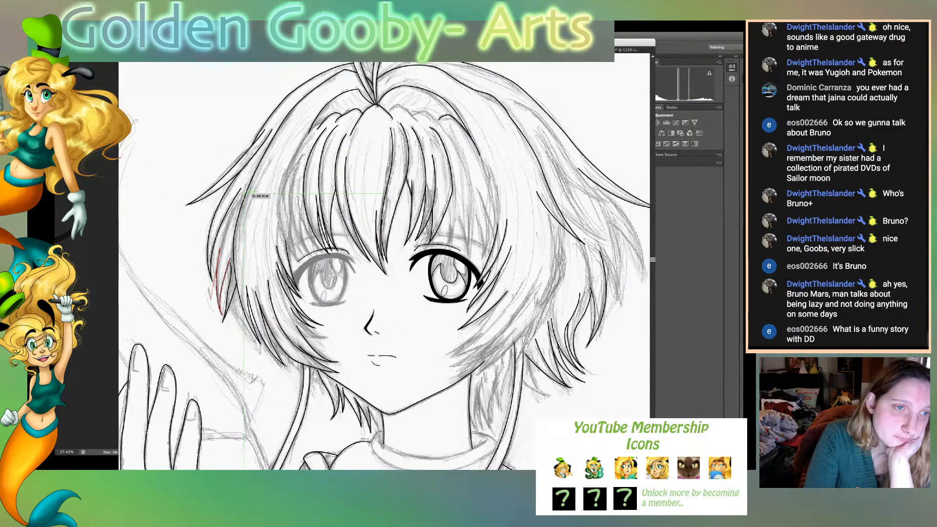
drag(245, 193, 258, 177)
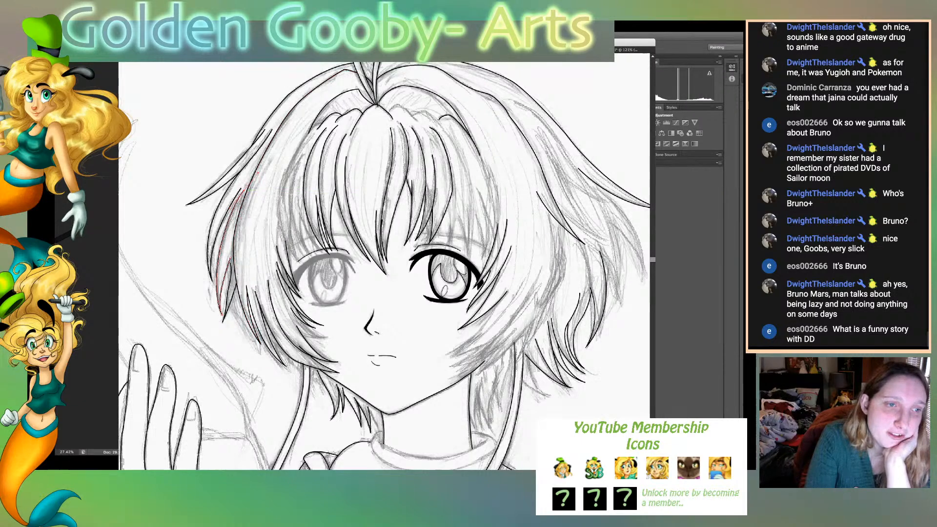
key(super+shift+a)
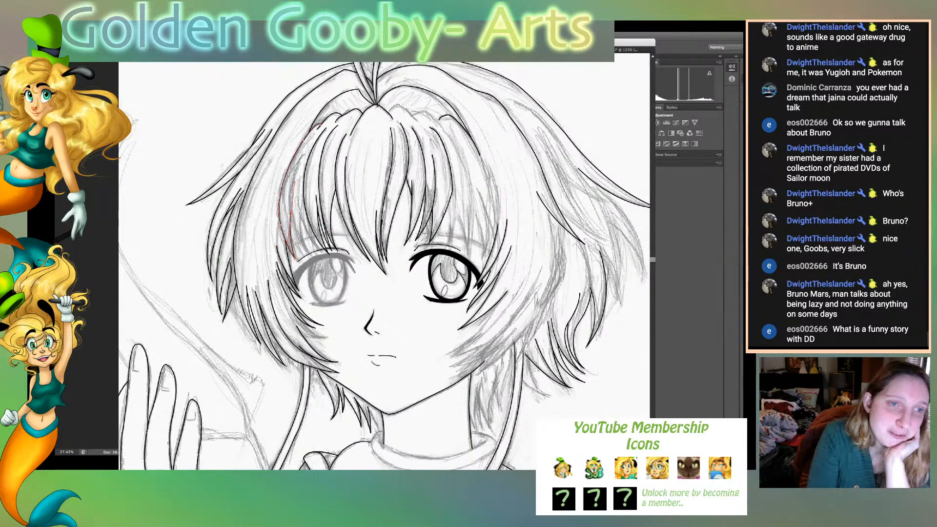
- Ink the tapering bang strands that fall above the outer half of the viewer's-left eye
key(super+shift+a)
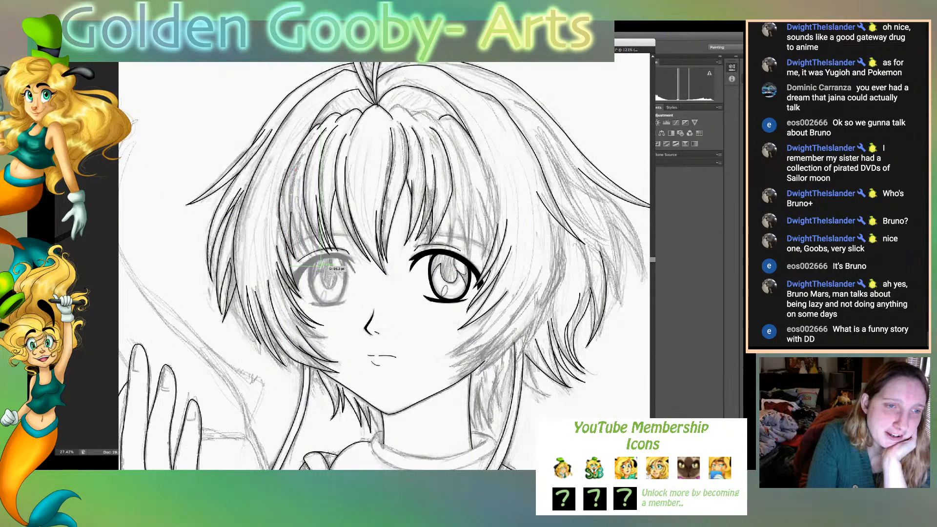
drag(311, 254, 348, 297)
click(311, 254)
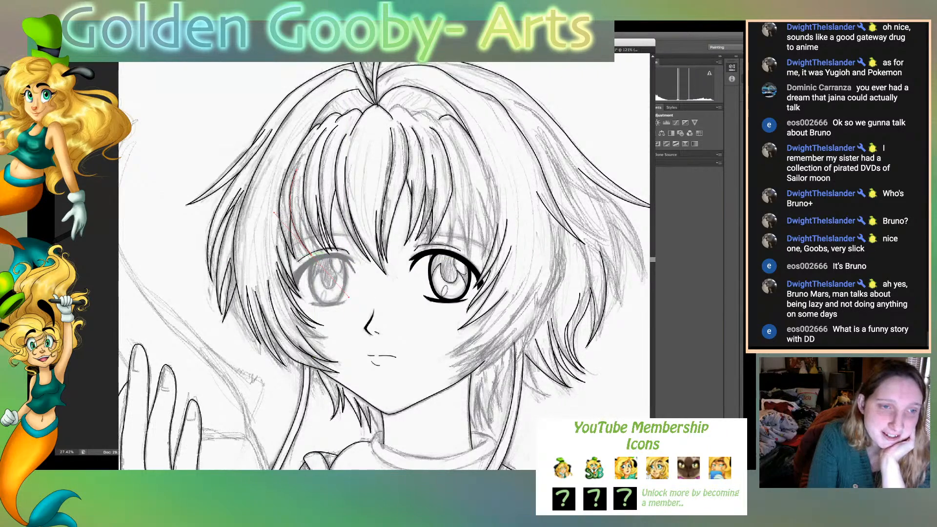
drag(300, 212, 299, 182)
click(296, 170)
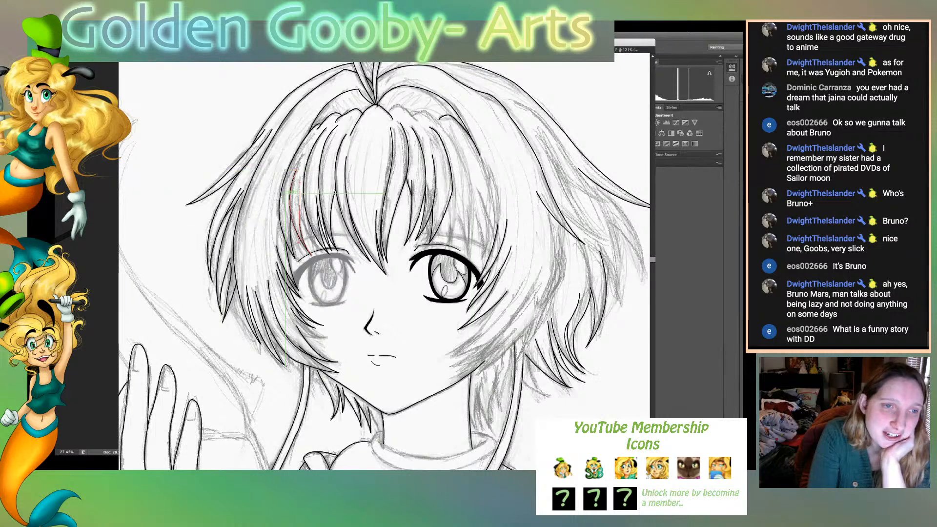
click(296, 183)
drag(323, 253, 356, 283)
click(323, 254)
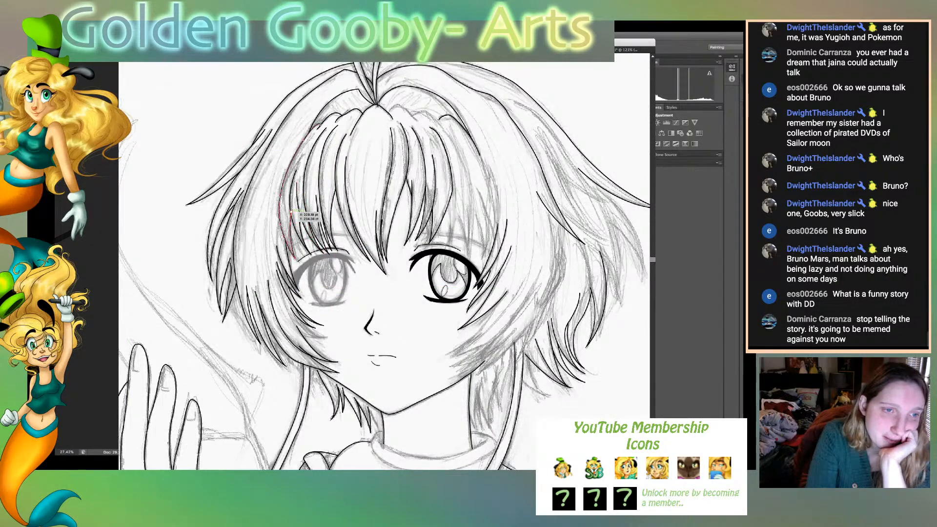
- Ink the short pointed strands at the outer edge of the viewer's-left bangs, down to the lock beside the eye
drag(292, 216, 288, 221)
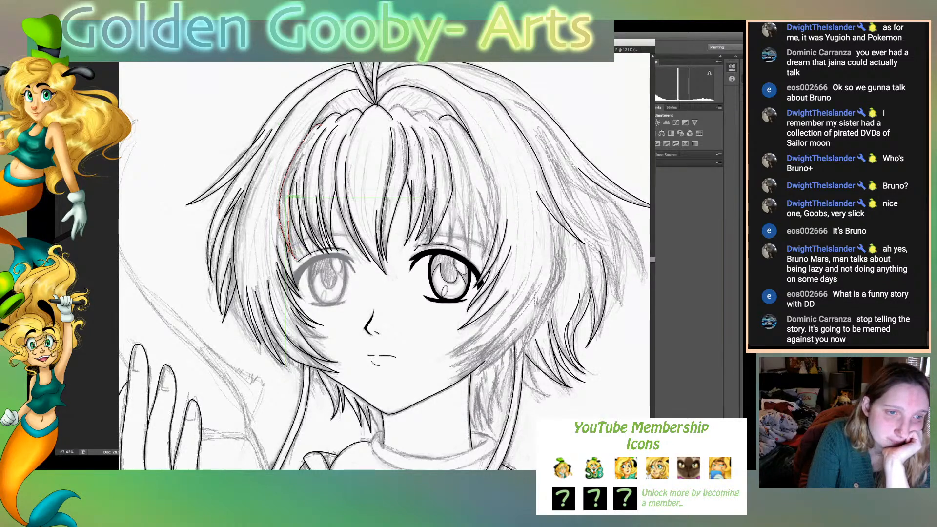
click(296, 259)
drag(303, 256, 324, 279)
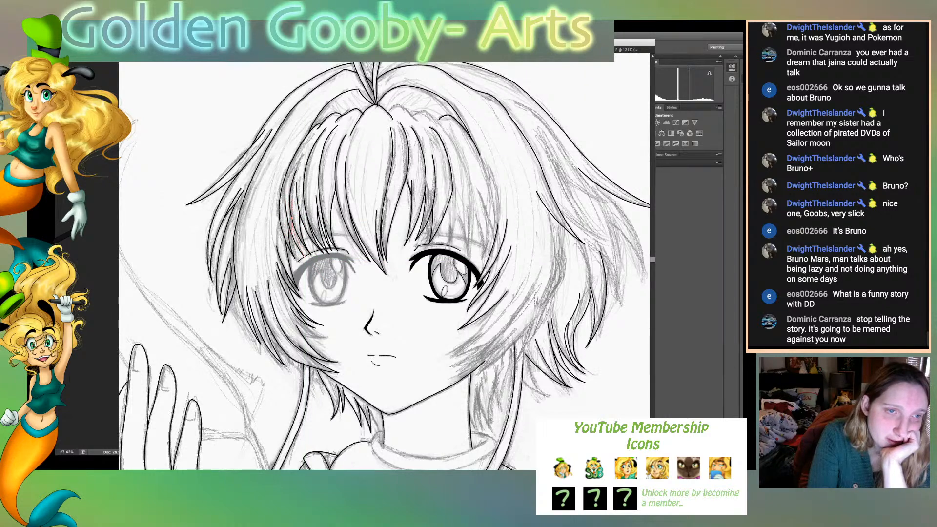
click(303, 256)
drag(319, 249, 322, 249)
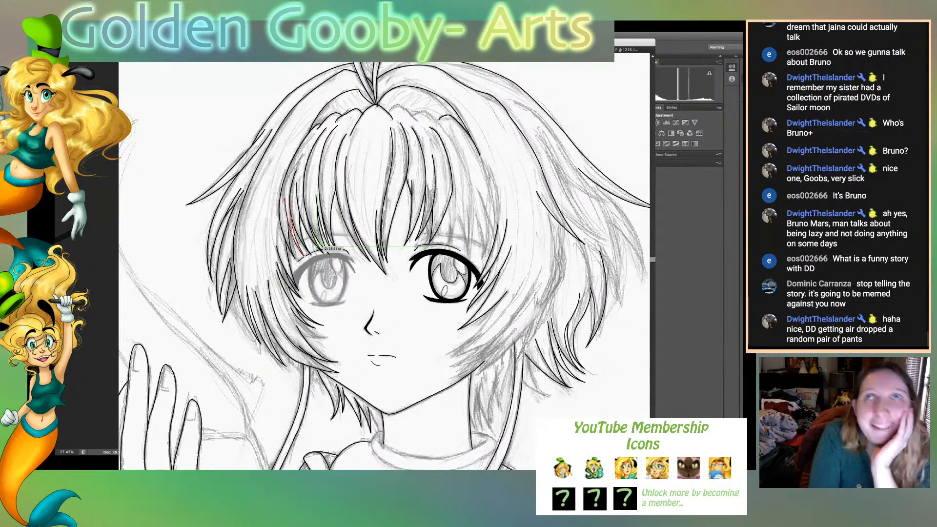
key(f)
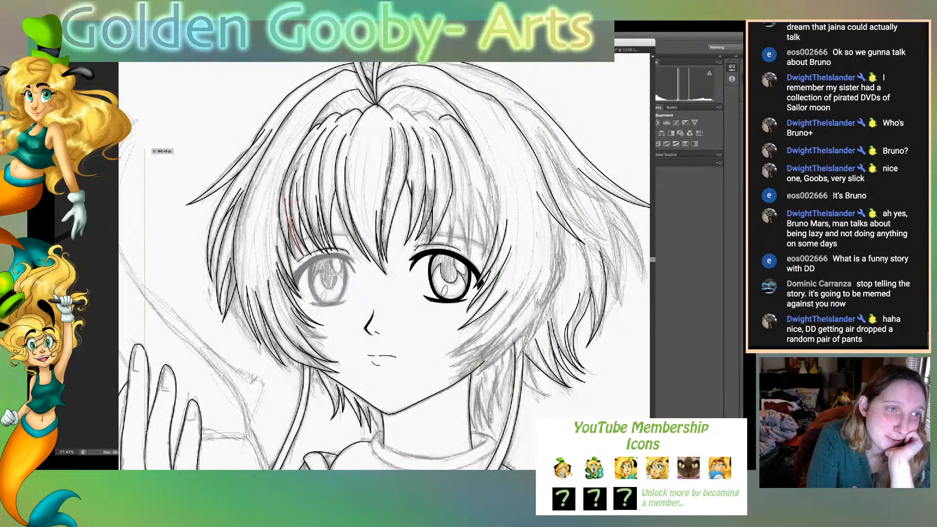
drag(277, 246, 299, 291)
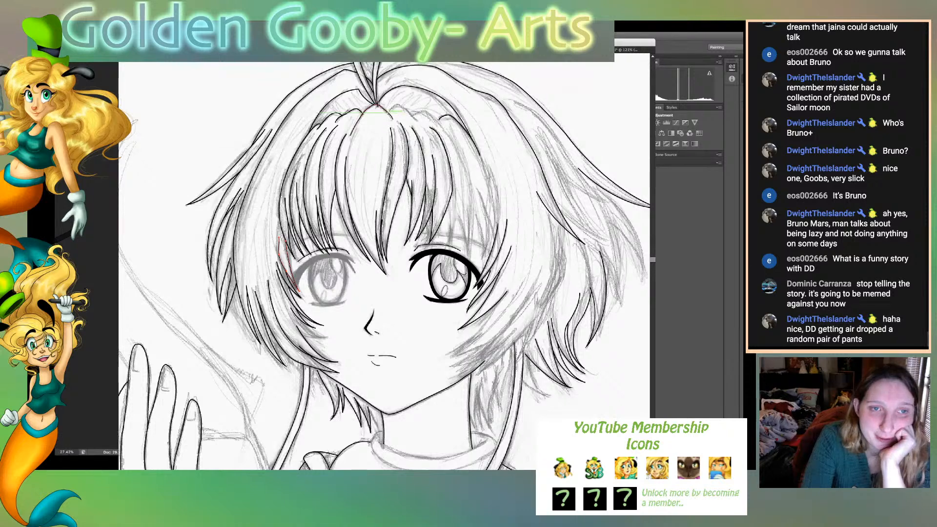
- Ink the small bumpy hairline tufts at the top of the bangs, just viewer's-right of the parting
click(389, 112)
drag(403, 107, 411, 116)
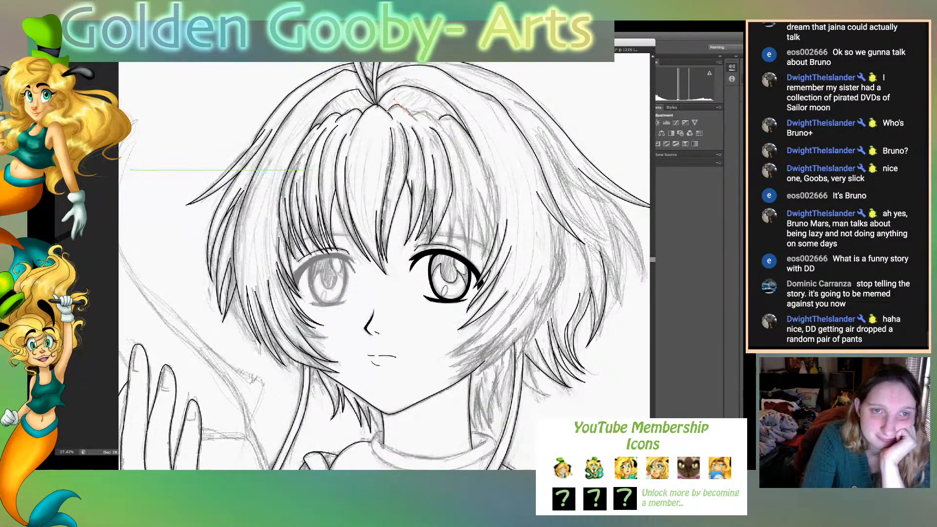
click(417, 121)
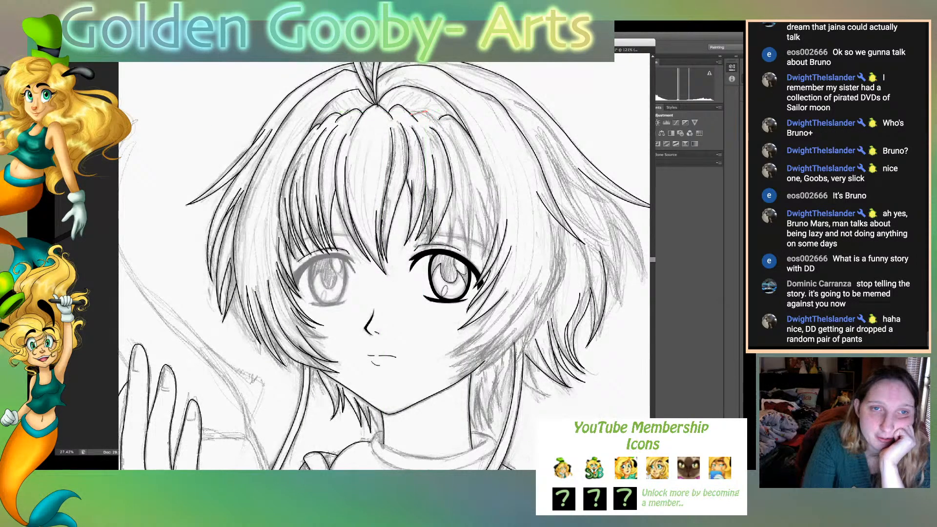
- Ink the bang lock from the viewer's-right hairline down to its tip over the eye and back up its inner edge
click(424, 112)
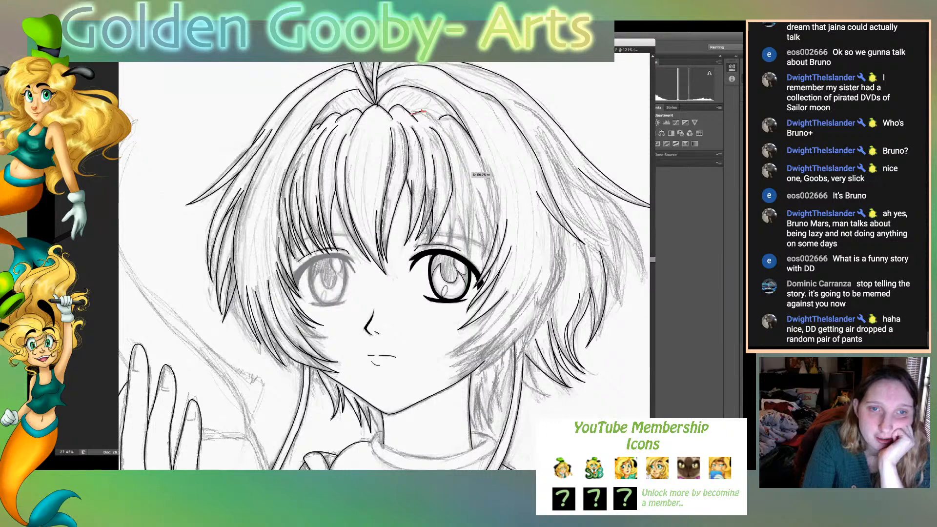
drag(467, 174, 479, 221)
alt+click(468, 175)
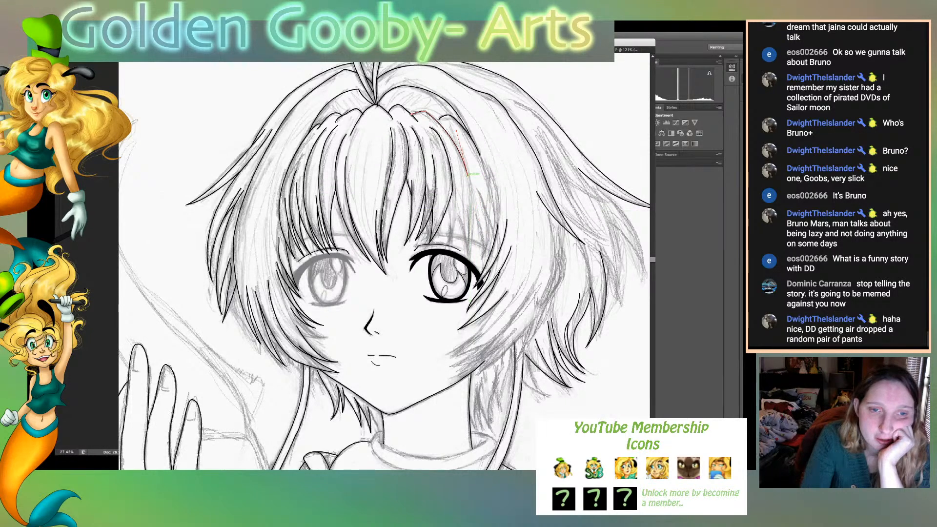
drag(468, 261, 459, 293)
alt+click(468, 261)
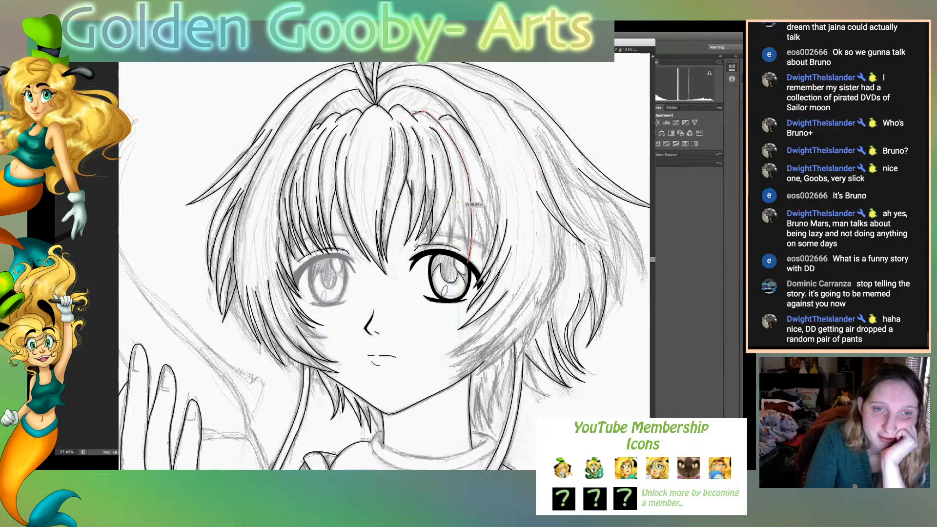
drag(455, 204, 443, 180)
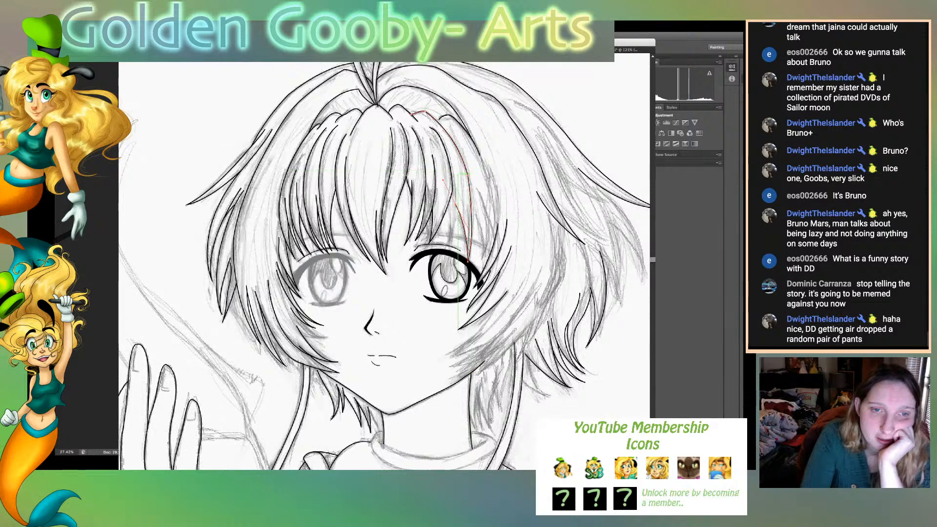
super+click(459, 188)
- Ink the thin, sharply pointed bang strands directly above the viewer's-right eye
click(434, 279)
drag(454, 220, 457, 174)
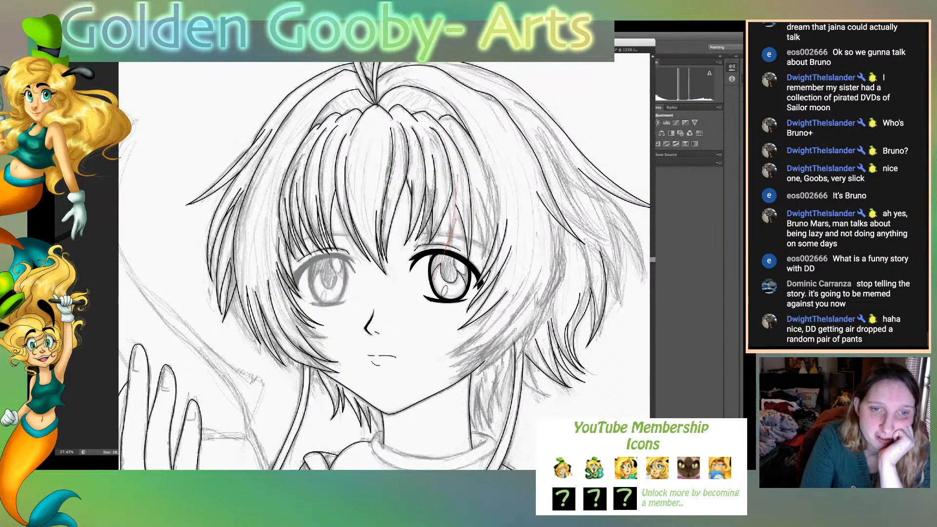
drag(435, 279, 434, 280)
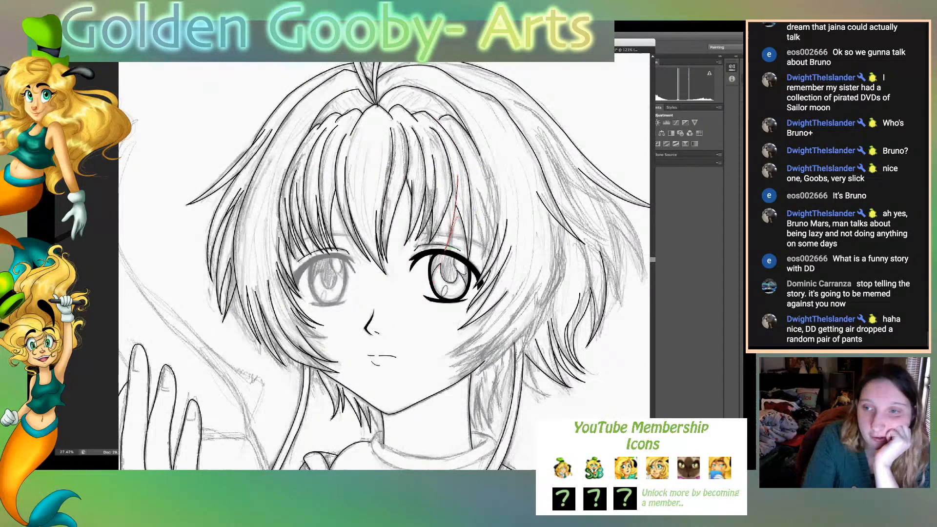
super+click(456, 199)
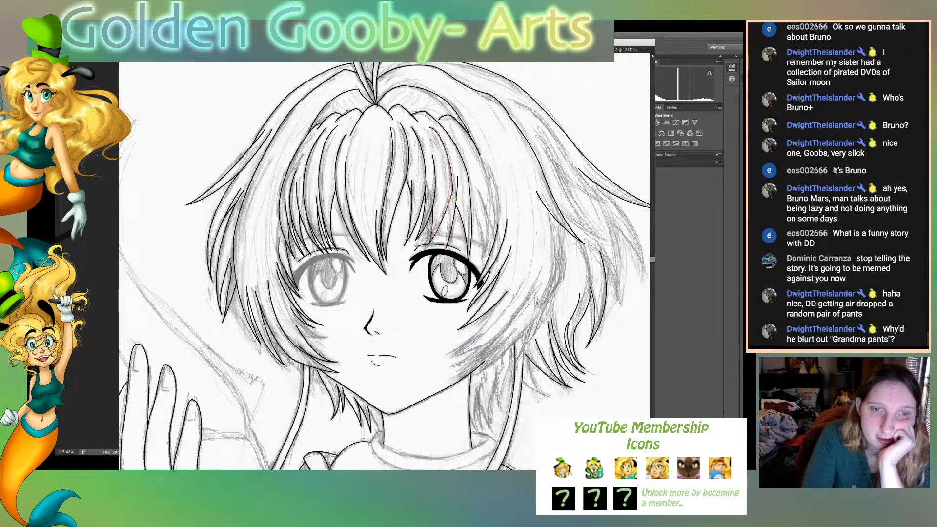
click(445, 249)
drag(449, 199, 447, 175)
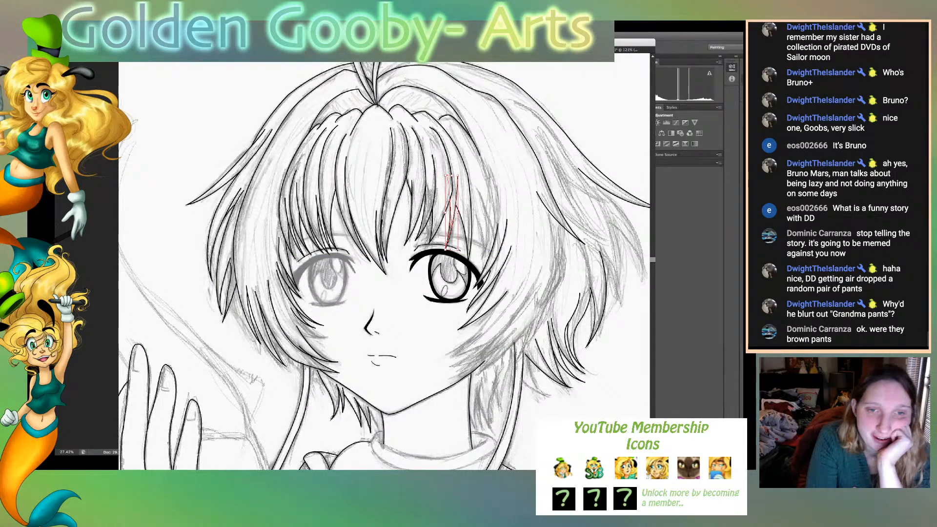
- Ink short inner strands inside the bang lock above the outer part of the viewer's-right eye
key(super+shift+a)
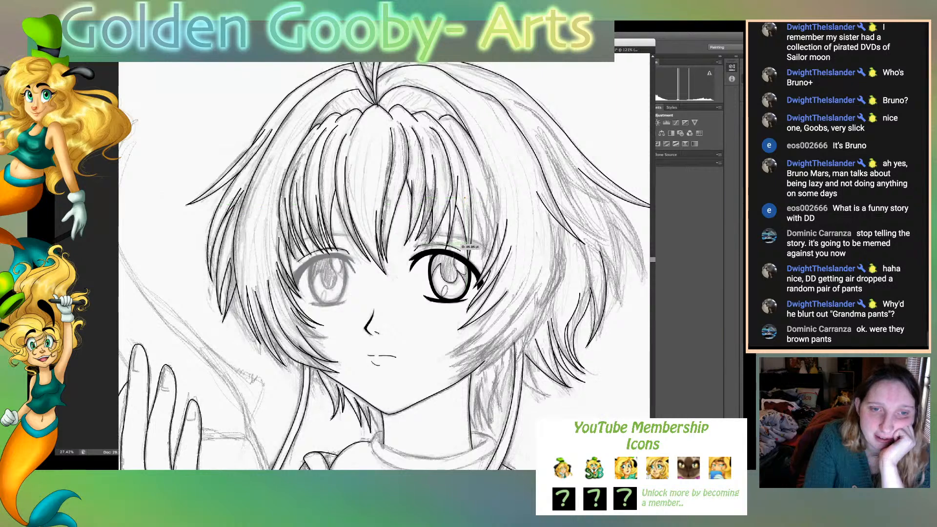
drag(459, 243, 451, 258)
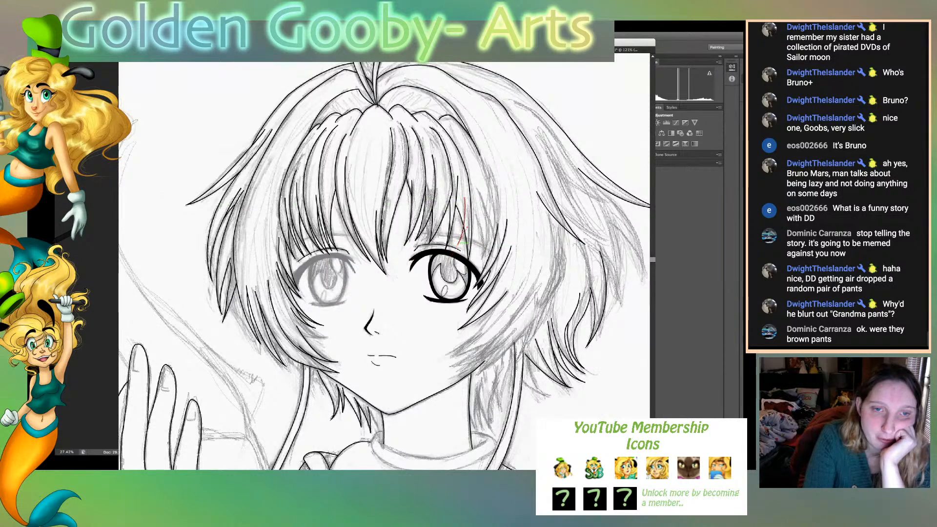
key(super+shift+a)
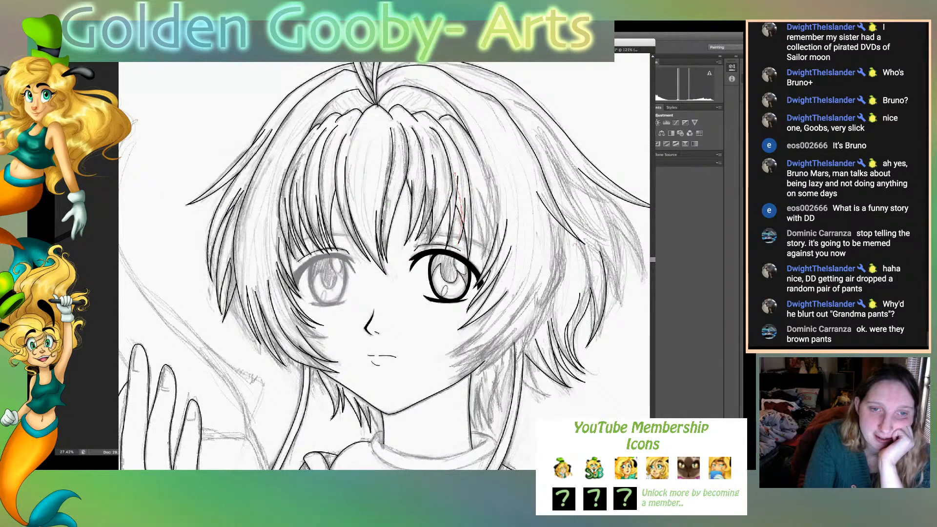
drag(455, 172, 469, 225)
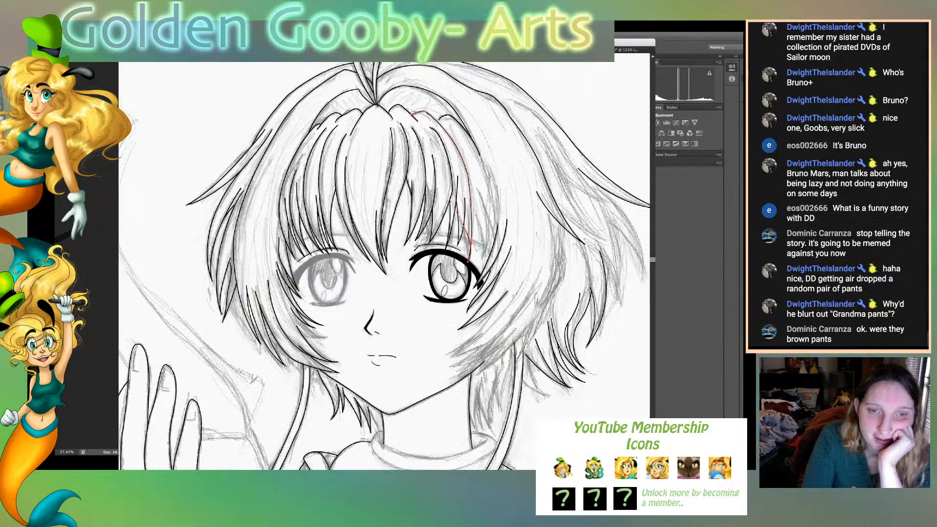
key(super+shift+a)
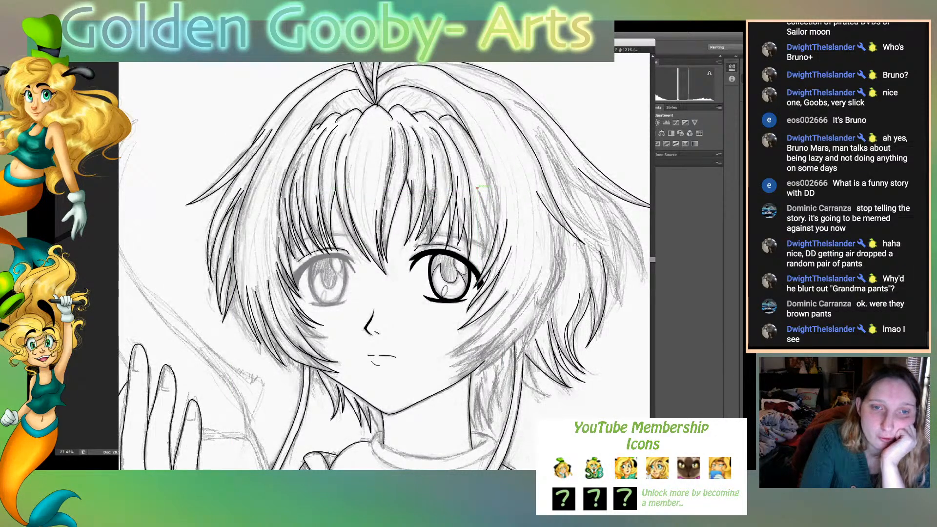
- Ink the outermost viewer's-right bang strand down to its tip at the eye's outer corner and back up
drag(487, 244, 476, 266)
click(489, 230)
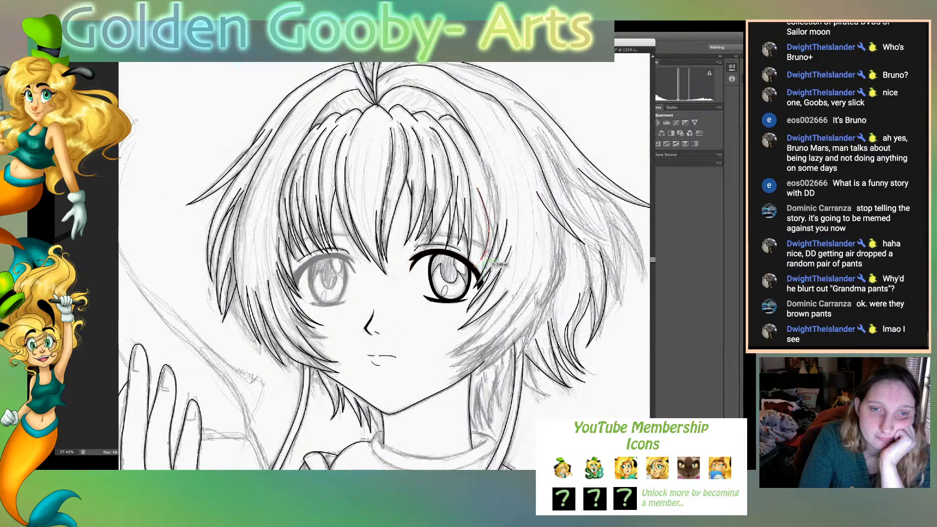
drag(471, 208, 457, 177)
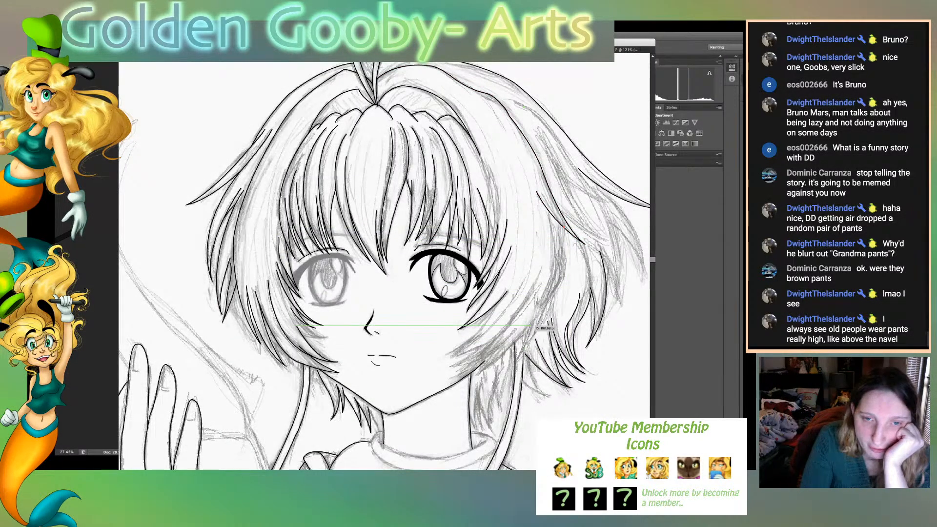
- Ink the large side lock's outer curve on the viewer's-right side down to its tip at the jaw, and start its inner edge
drag(528, 326, 464, 382)
click(528, 326)
click(477, 375)
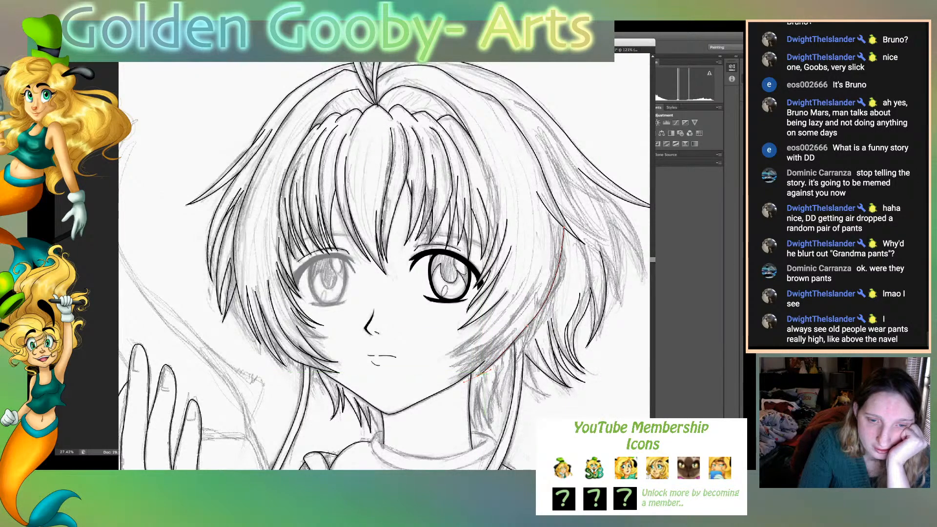
click(494, 350)
drag(494, 350, 498, 336)
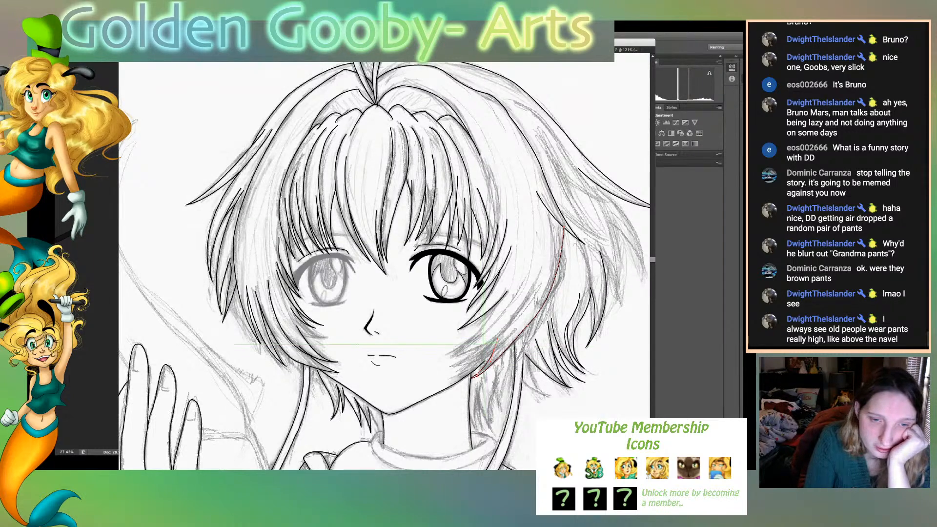
click(494, 350)
- Ink the neighbouring pointed strand beside the viewer's-right jaw, from its tip back up along the inside of the side lock
drag(467, 356, 449, 367)
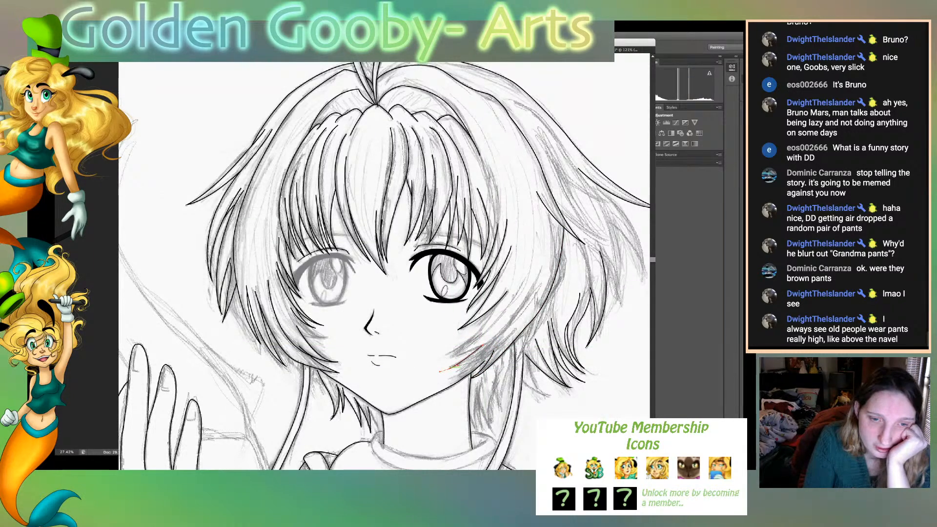
click(456, 366)
mouse_move(529, 341)
mouse_down()
mouse_move(545, 318)
mouse_move(539, 301)
mouse_up()
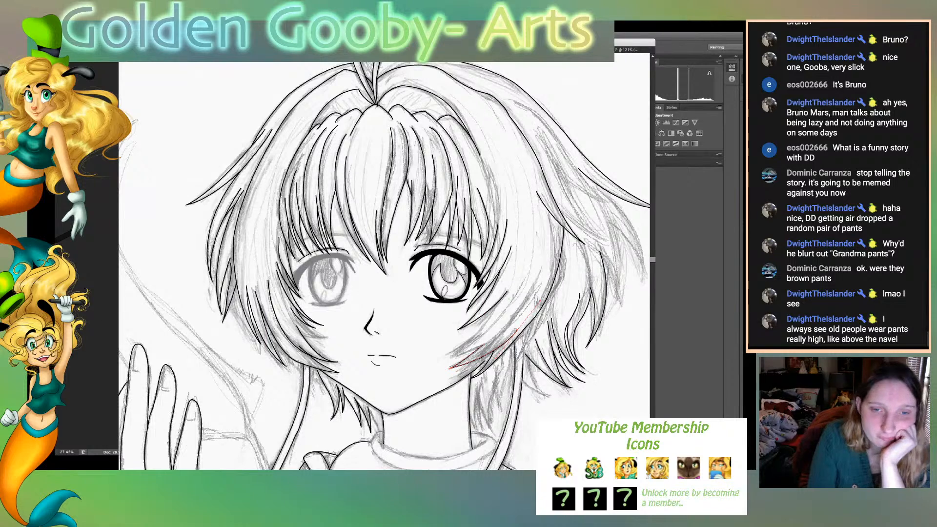
click(535, 283)
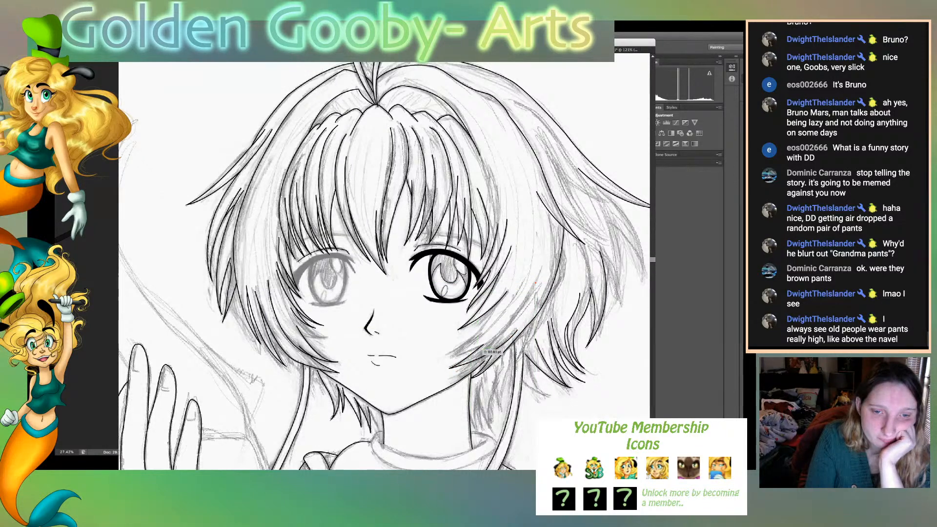
- Ink the inner strand lines inside the side lock beside the viewer's-right jaw, between its tips and the cheek
mouse_move(481, 347)
mouse_down()
mouse_move(439, 368)
mouse_move(444, 360)
mouse_up()
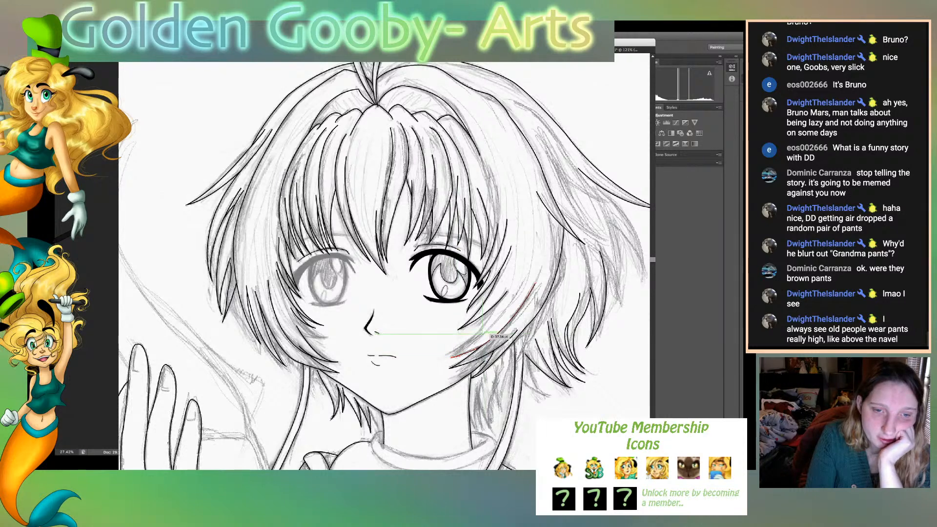
drag(481, 334, 489, 324)
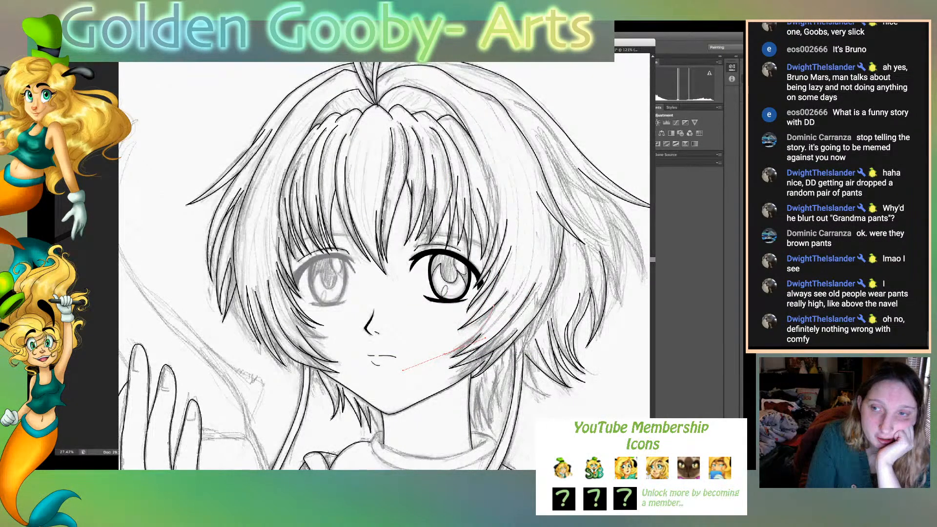
drag(403, 370, 403, 370)
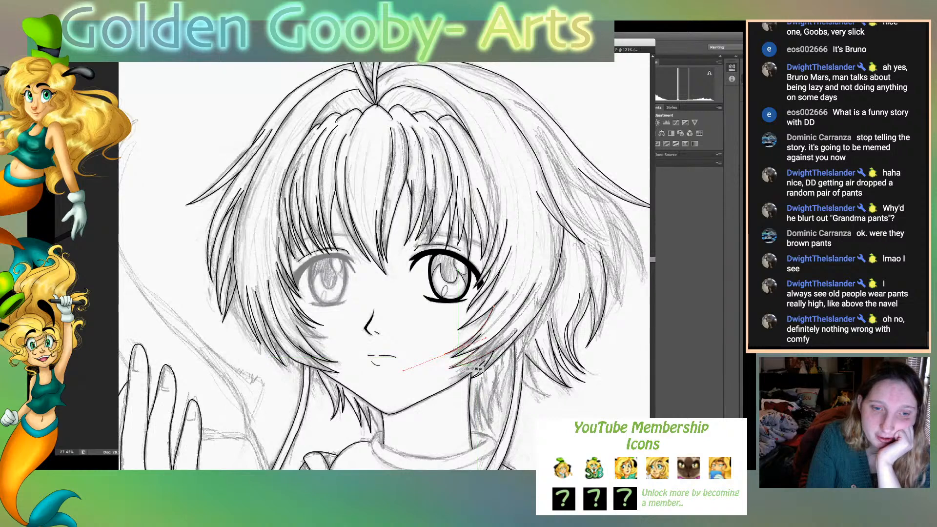
click(444, 354)
drag(495, 319, 512, 297)
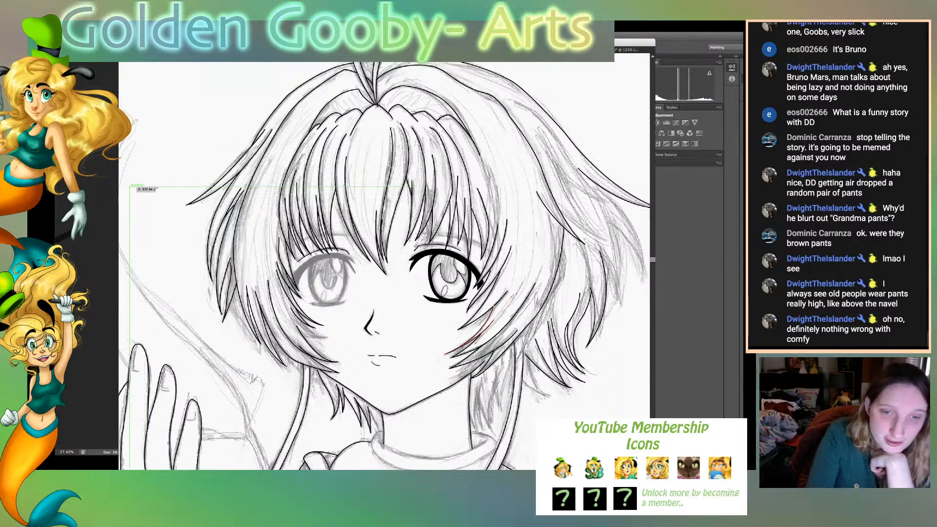
super+click(523, 280)
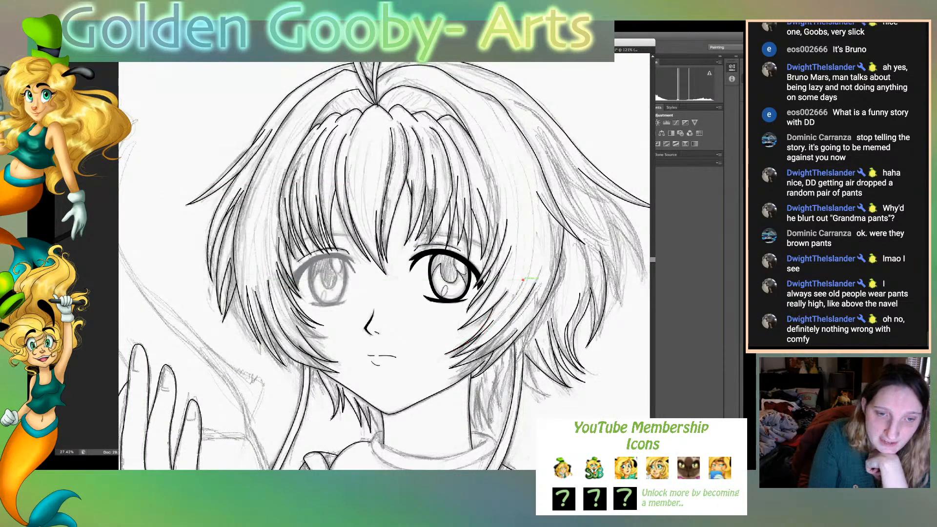
click(449, 368)
drag(478, 338, 456, 351)
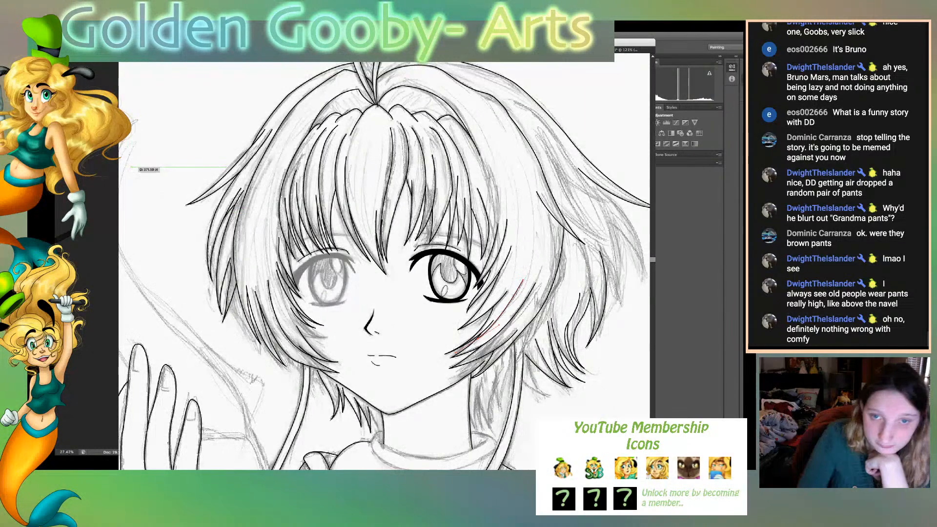
- Ink the pointed strand in the outer hair on the viewer's-right side, down to its tip and back up toward the crown
scroll(385, 266, right, 5)
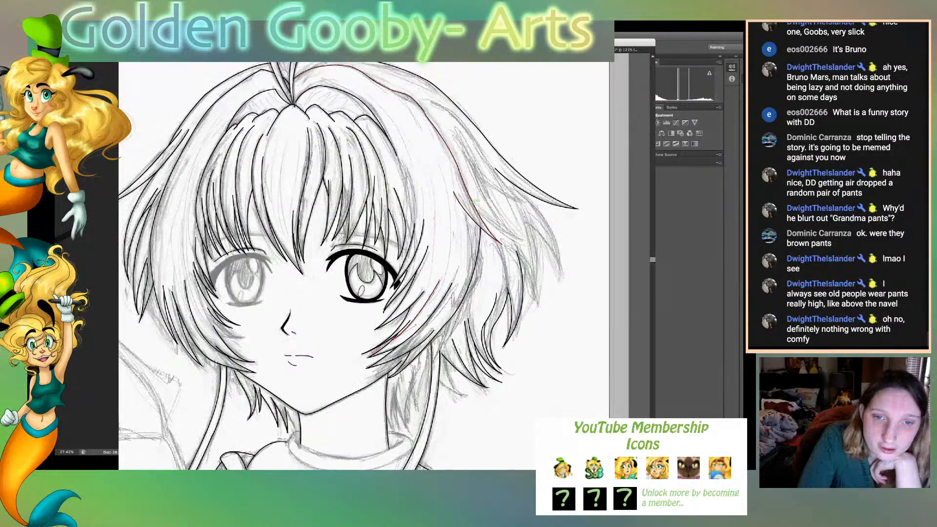
click(527, 241)
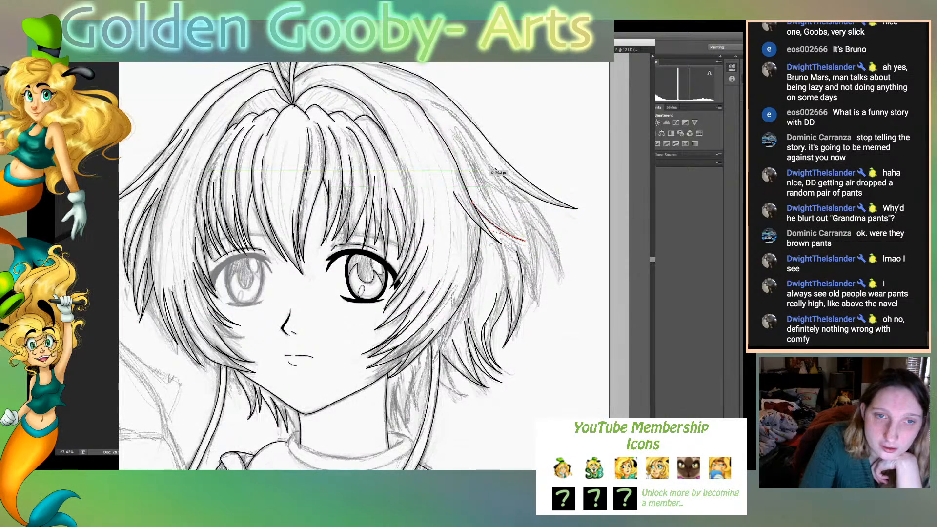
click(480, 183)
drag(471, 152, 469, 148)
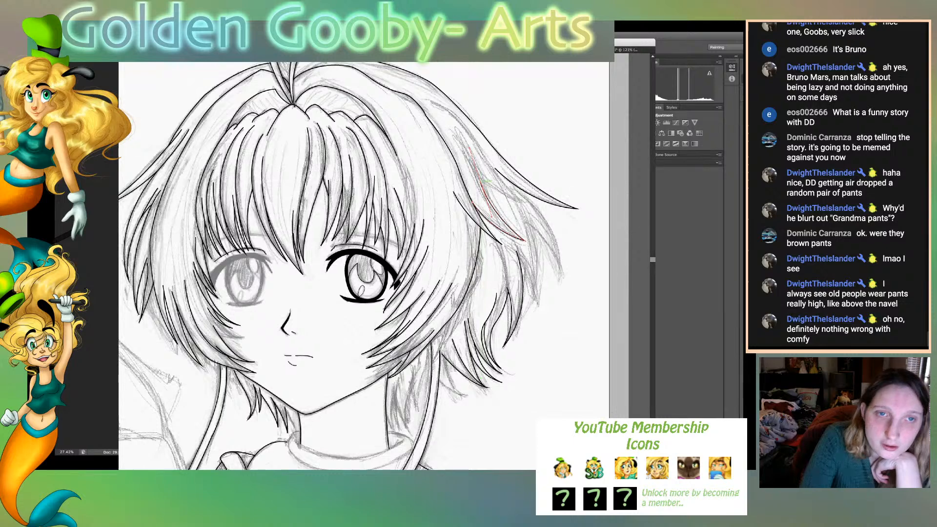
click(480, 183)
click(445, 124)
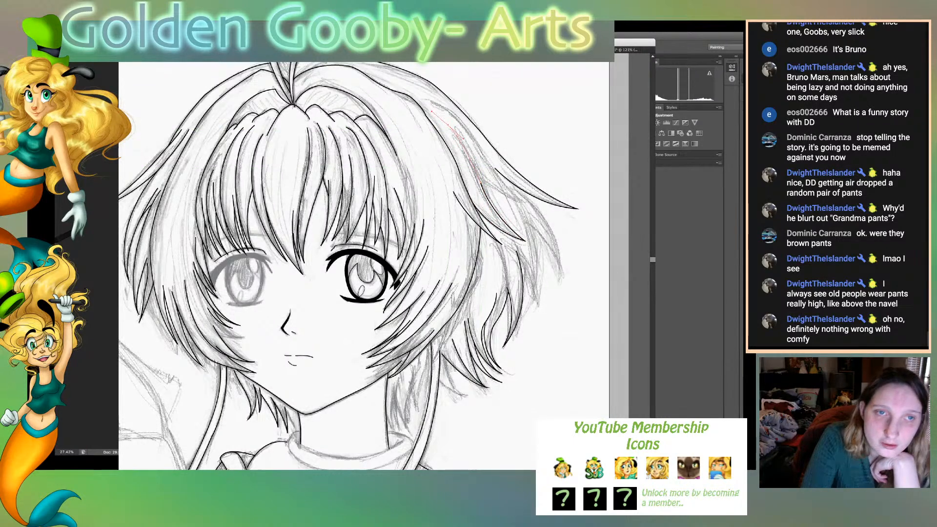
drag(432, 112, 432, 112)
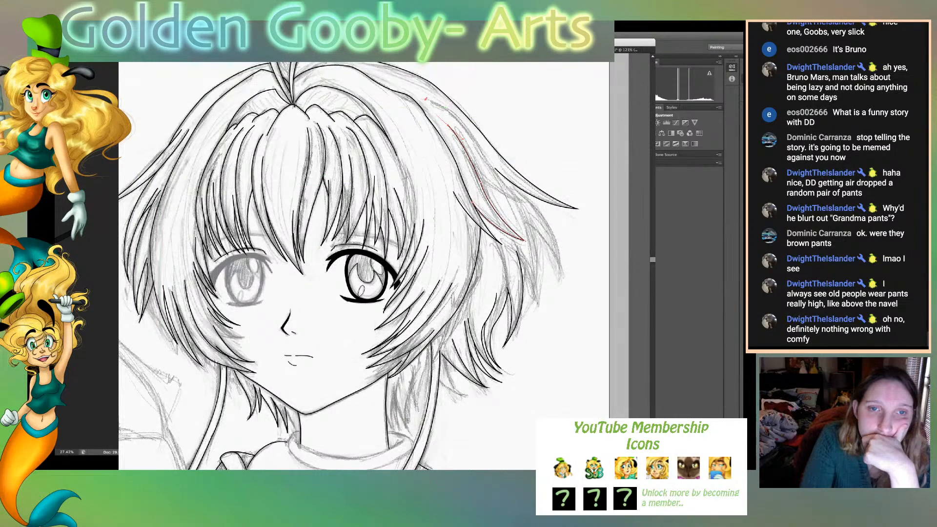
- Ink the next strand outward from the crown to its tip beneath the flared outer lock, and back up along its inner edge
click(426, 99)
drag(478, 145, 489, 161)
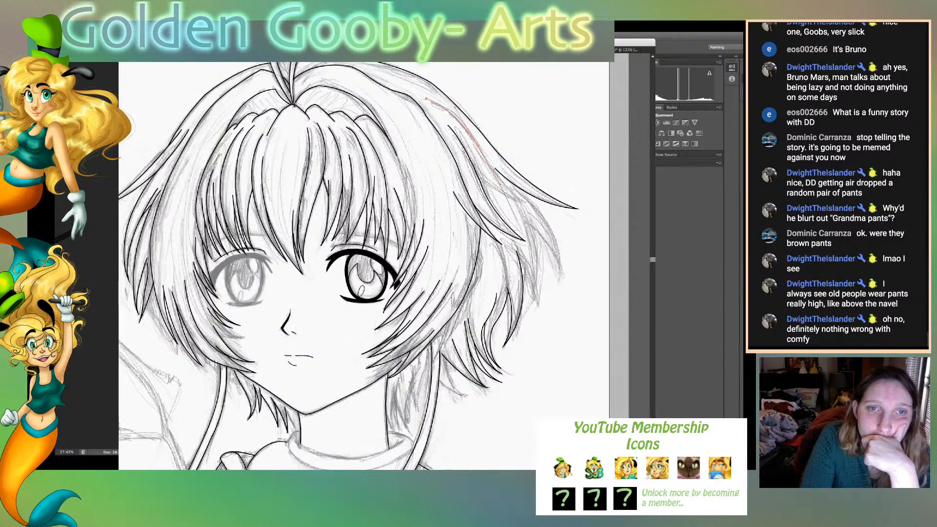
click(478, 145)
drag(528, 205, 549, 213)
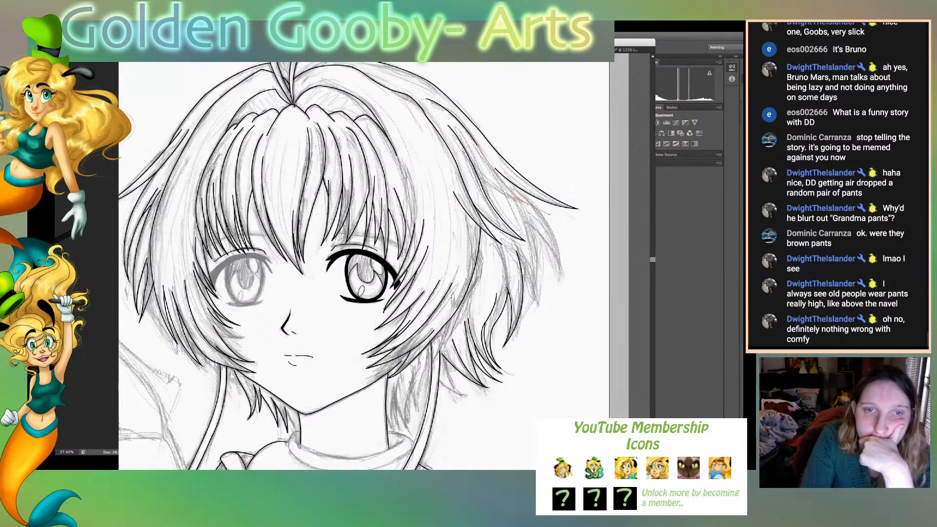
click(529, 204)
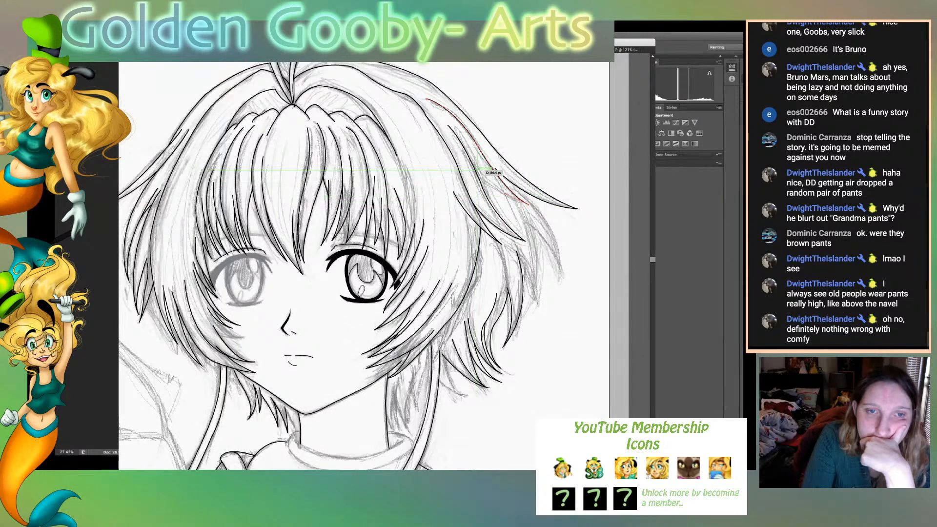
drag(480, 182, 466, 151)
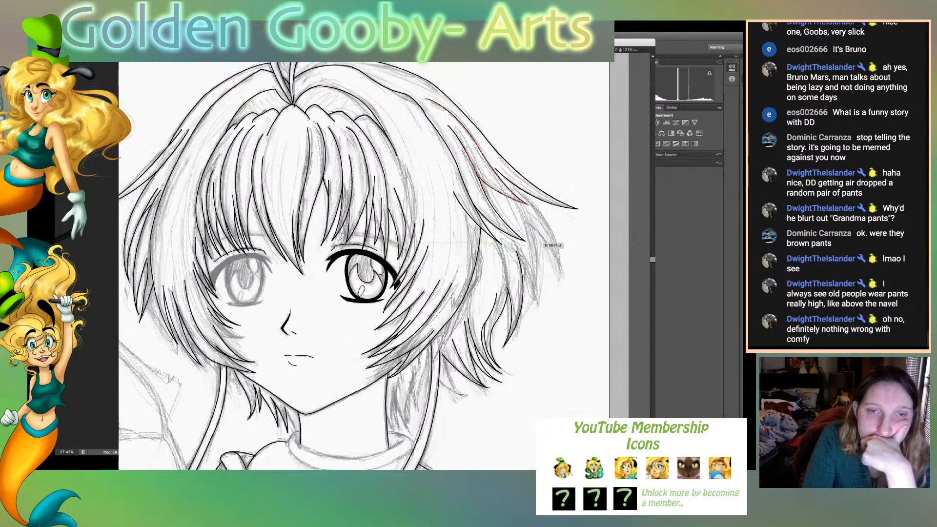
key(v)
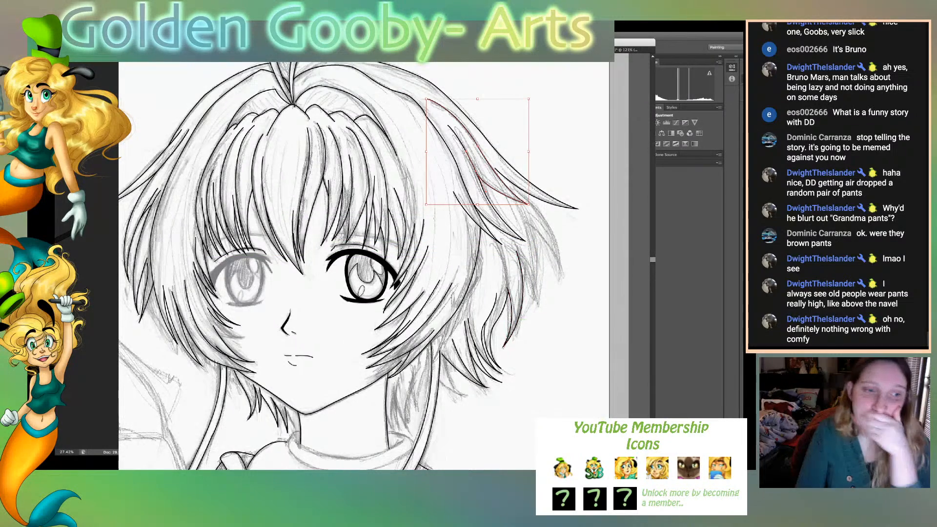
click(542, 293)
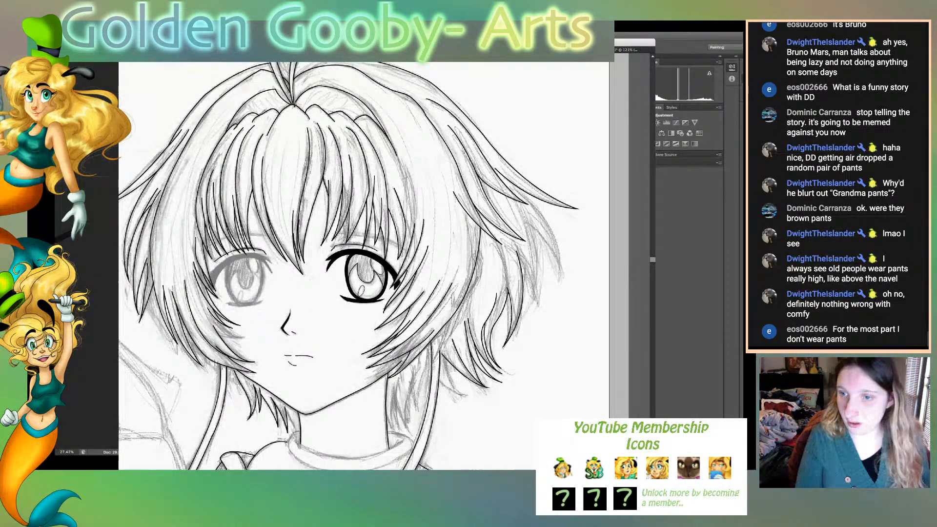
- With the sketch temporarily hidden, pull in the upper end of an inner strand line in the side lock beside the viewer's-right cheek
key(ctrl+0)
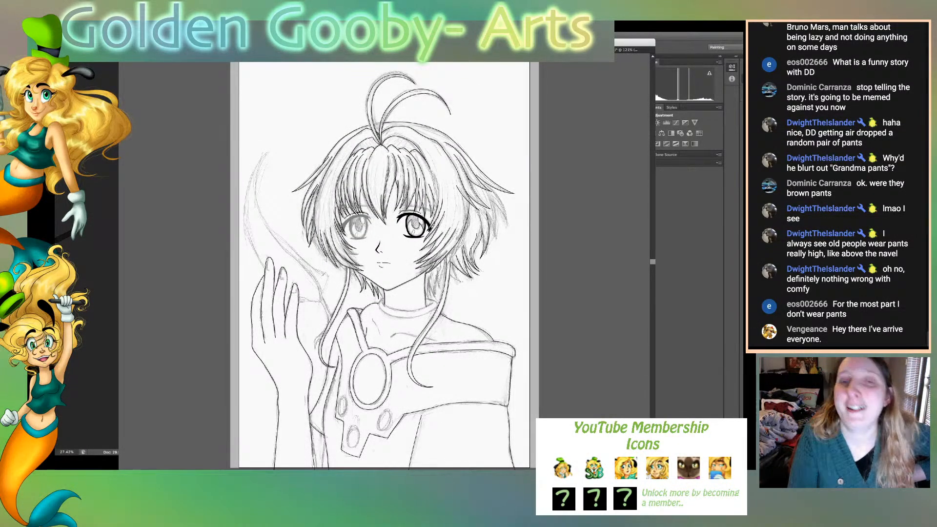
key(ctrl+comma)
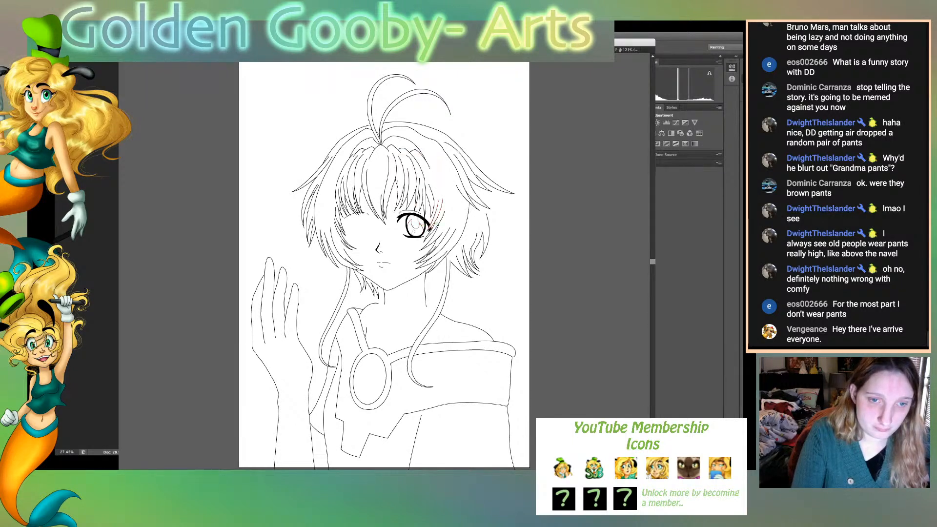
drag(450, 228, 429, 254)
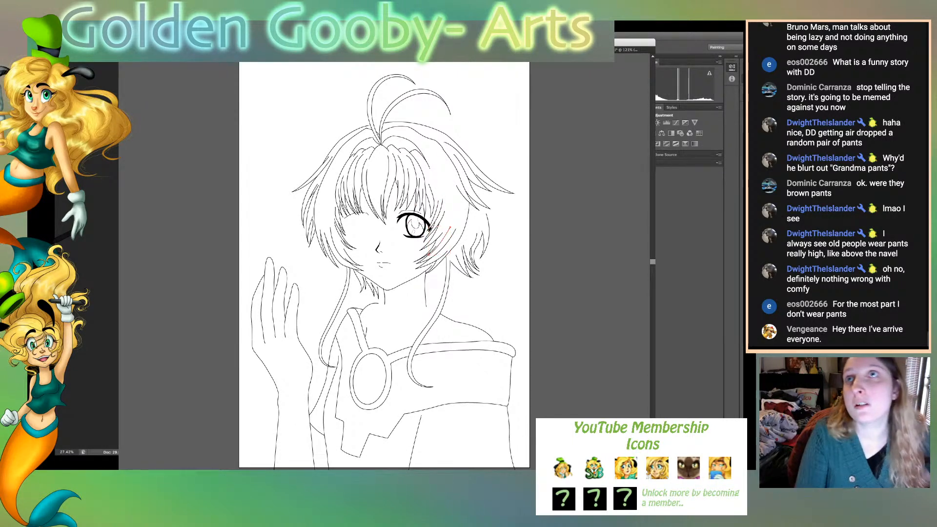
click(440, 243)
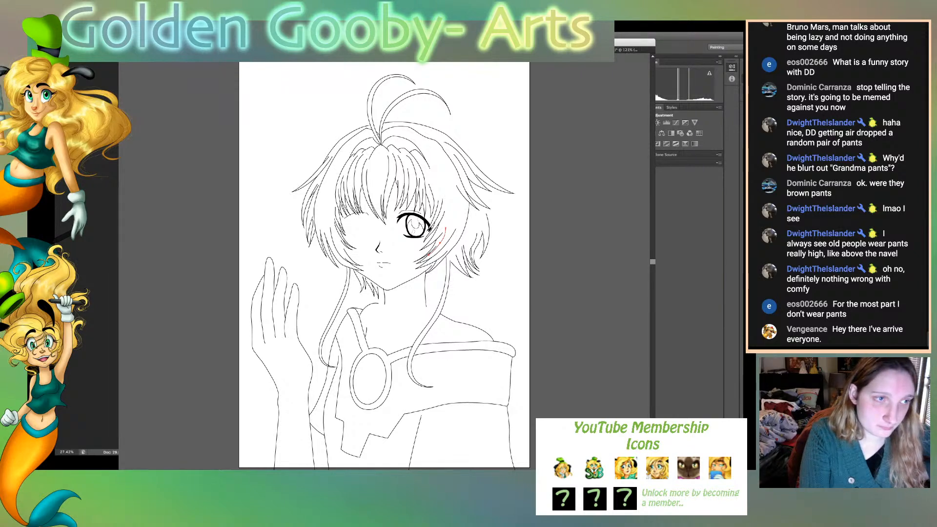
key(v)
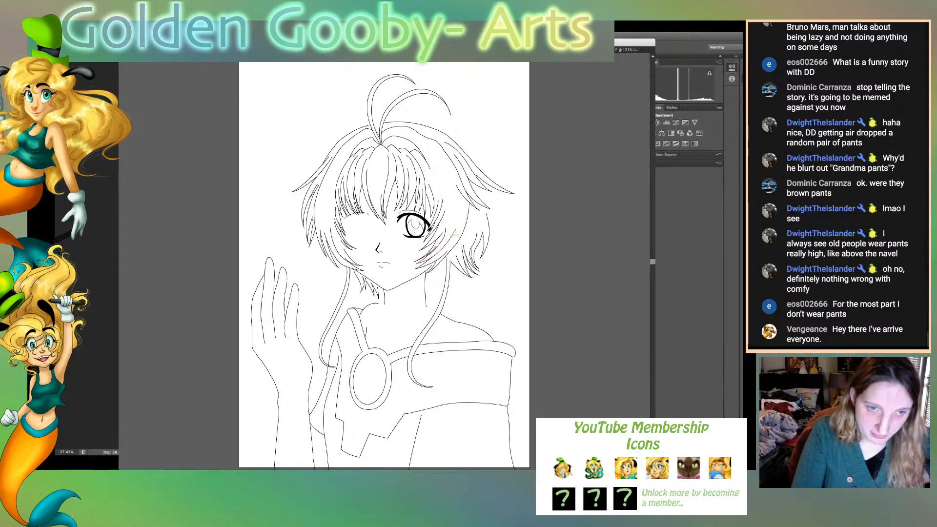
click(440, 249)
key(a)
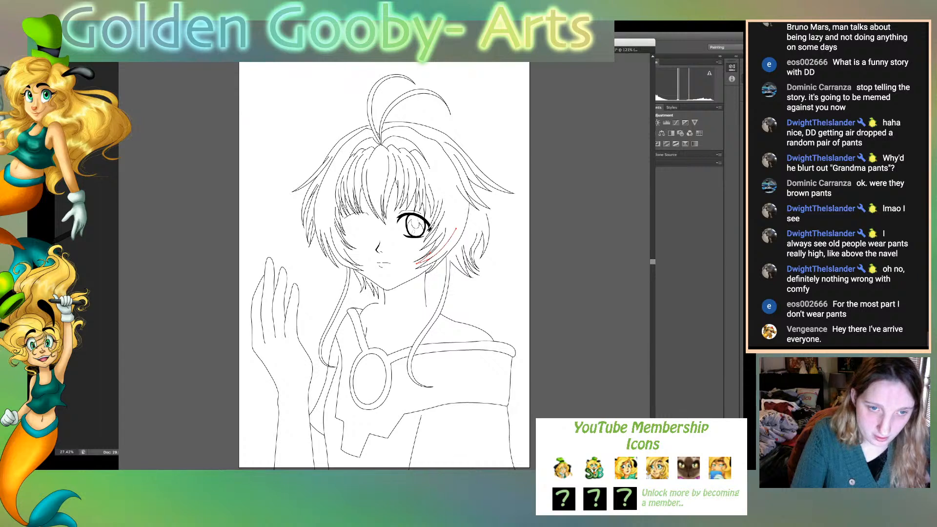
drag(456, 228, 452, 231)
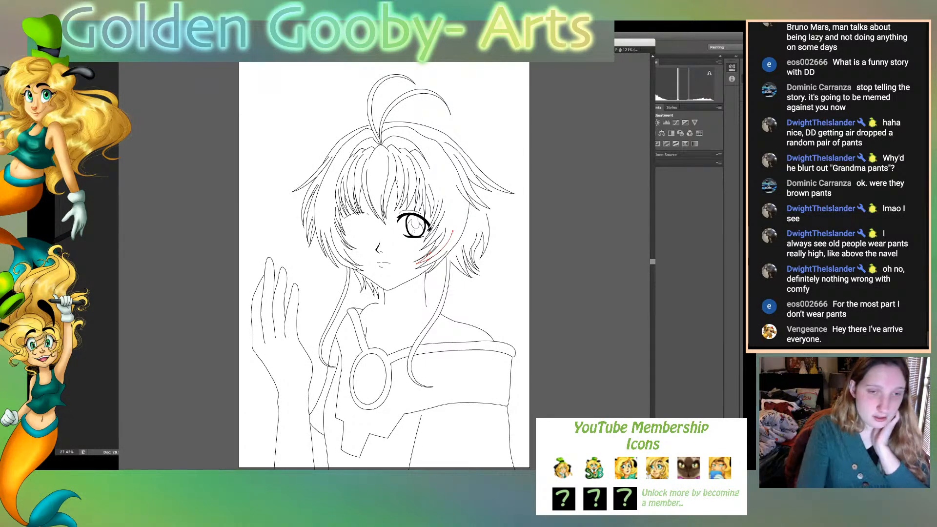
key(ctrl+shift+a)
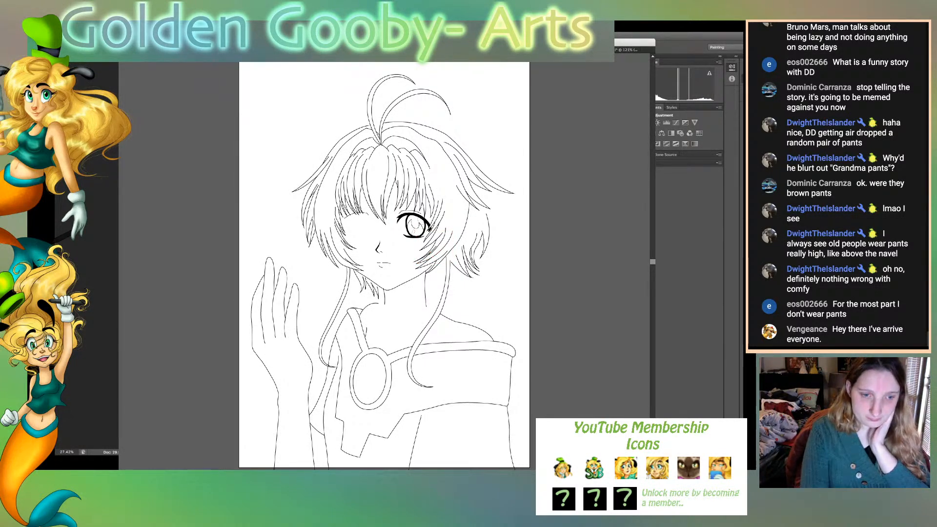
key(ctrl+comma)
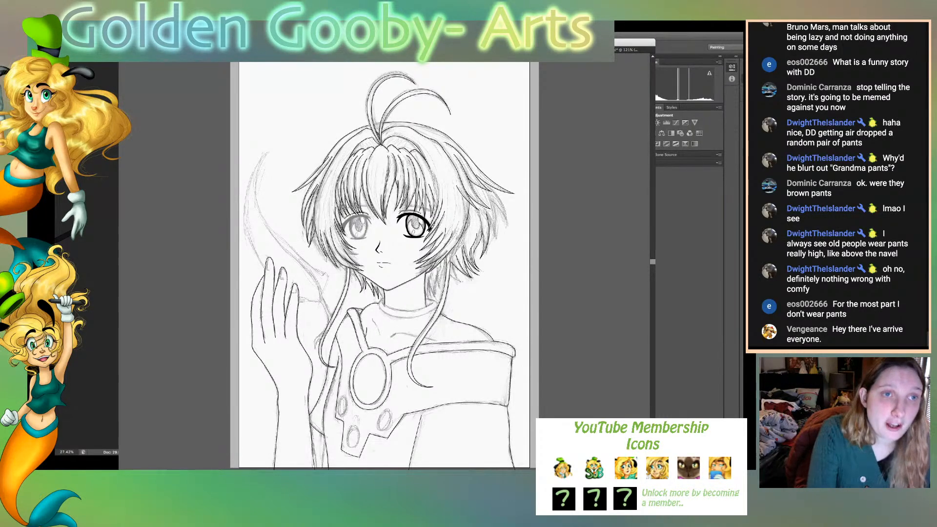
- Switch to the painting of the dark-haired woman in Photoshop and select the skin of both legs
key(ctrl+Tab)
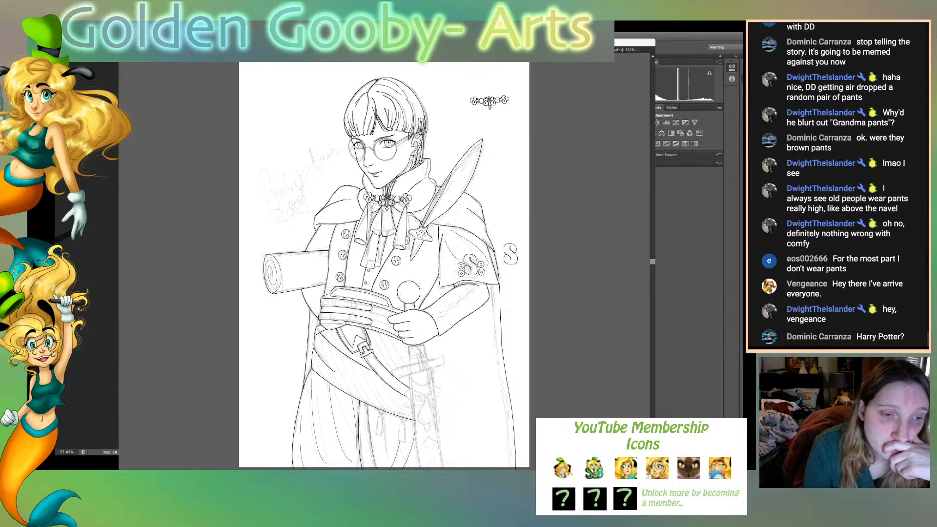
key(super+Tab)
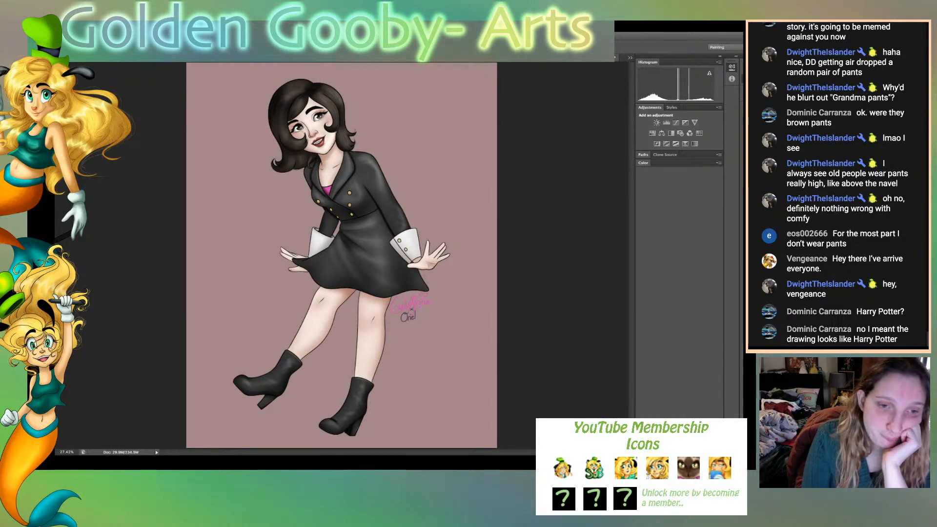
click(372, 332)
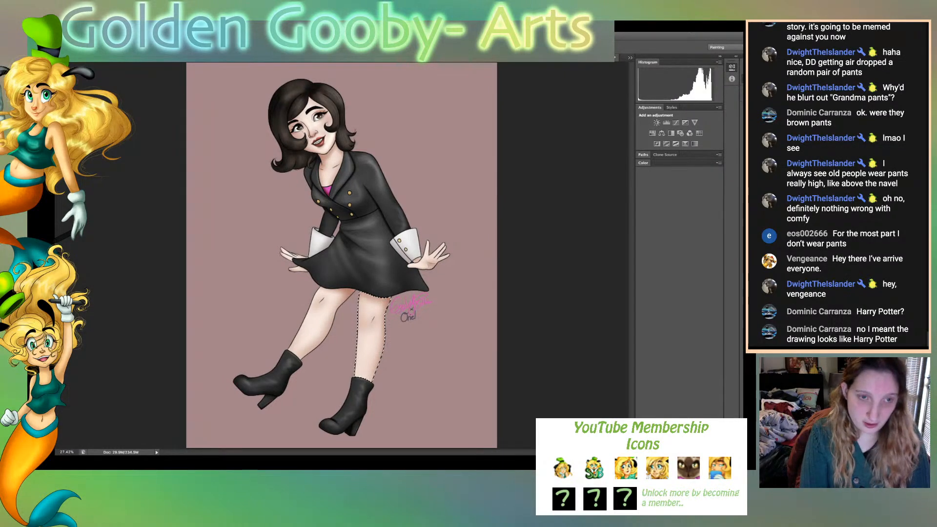
shift+click(322, 322)
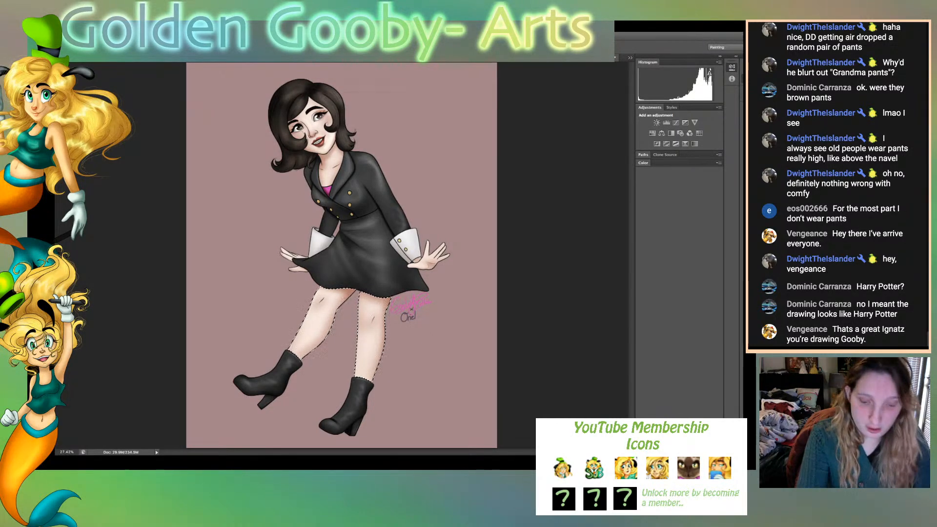
key(super+plus)
key(super+plus)
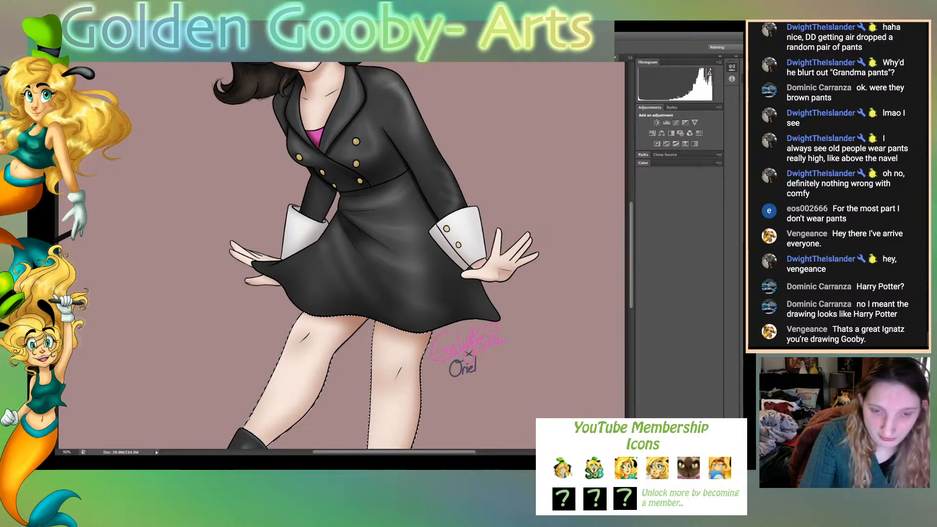
key(ctrl+d)
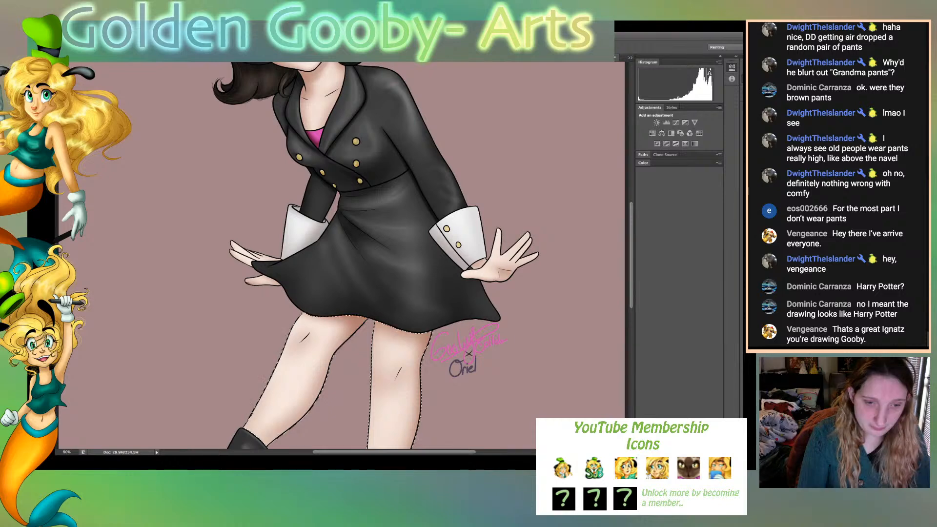
key(ctrl+plus)
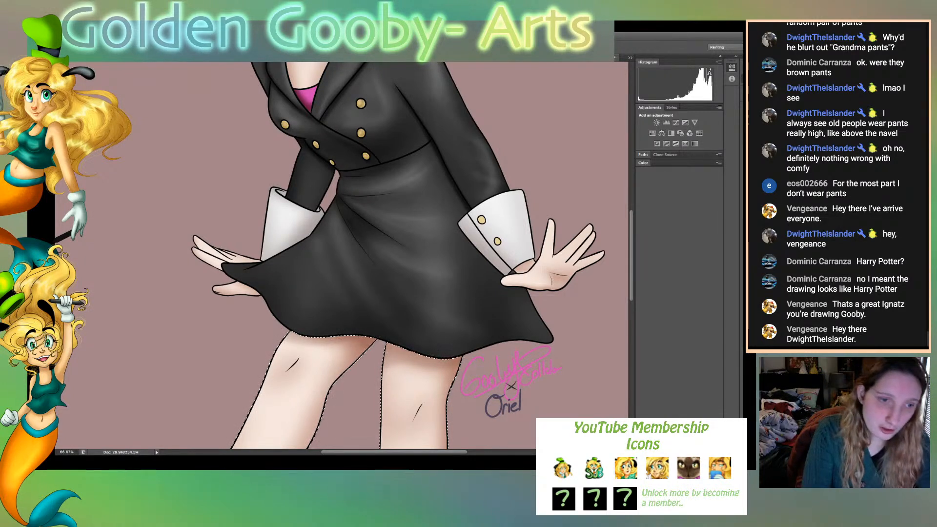
- Replace the leg selection with a selection of both of the woman's hands
click(238, 289)
shift+click(218, 254)
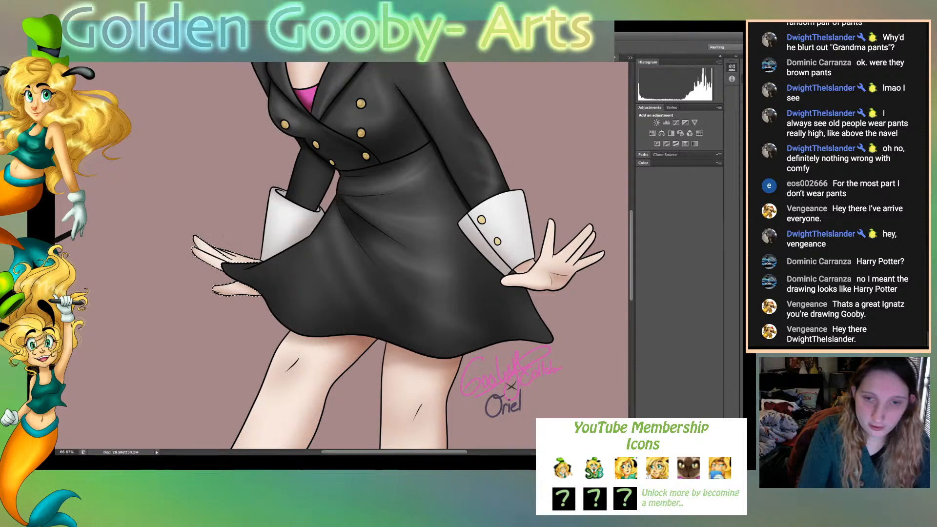
shift+click(549, 273)
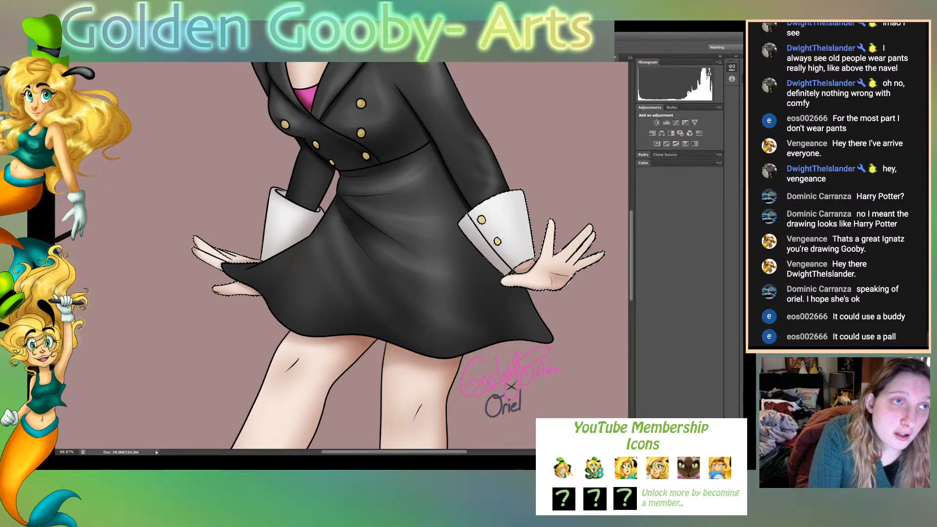
scroll(342, 253, up, 5)
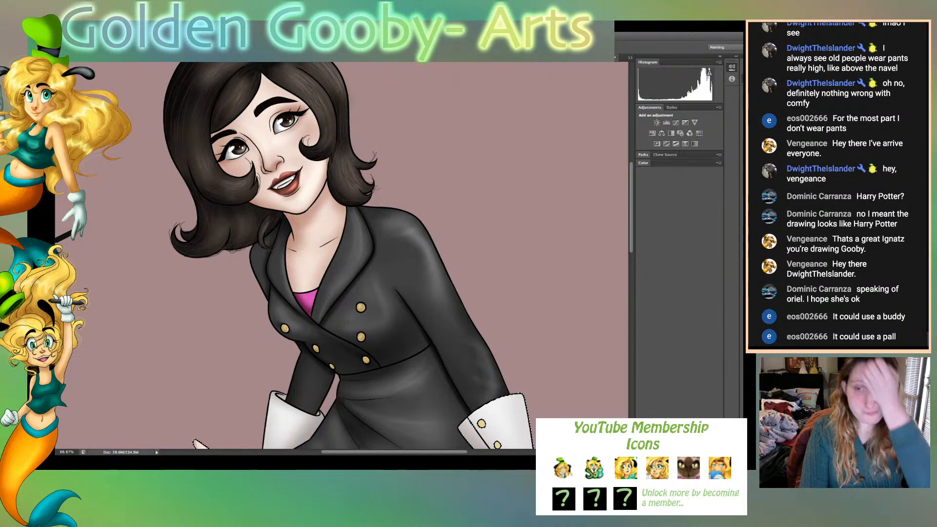
scroll(197, 443, up, 2)
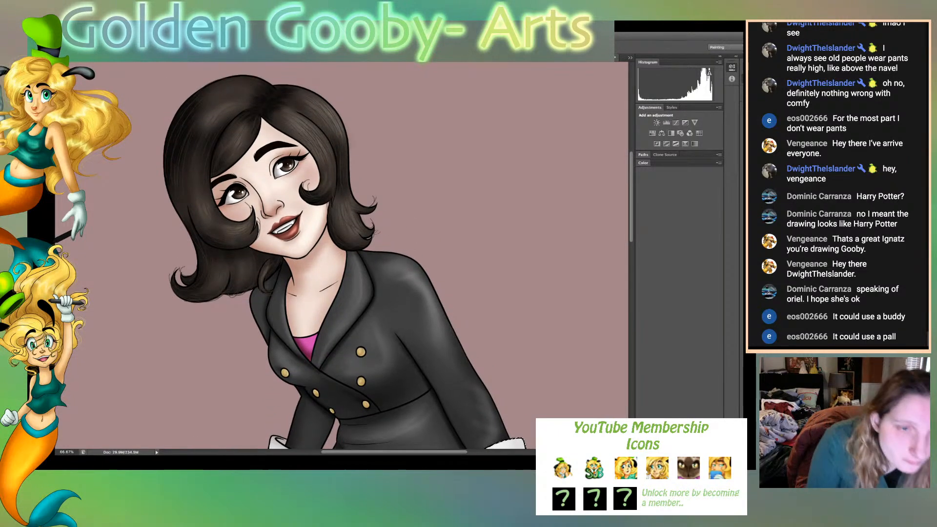